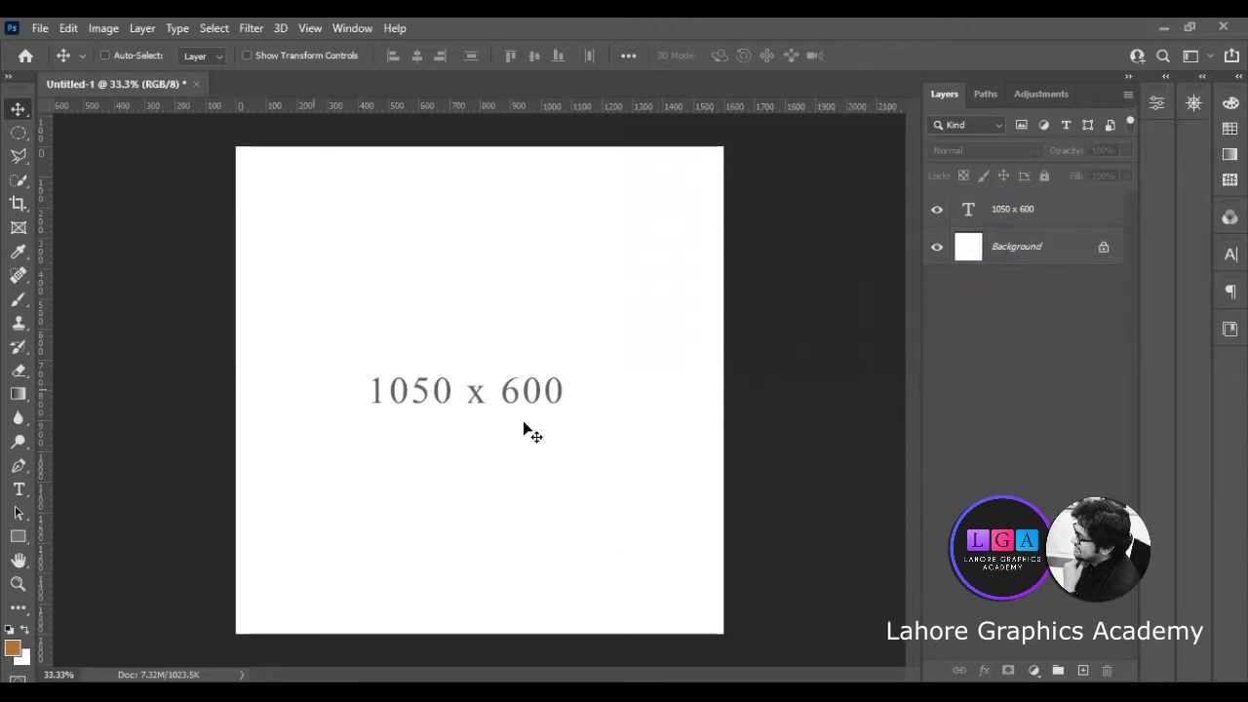
- Check the Canvas Size settings and close them without changes
{"action": "key", "text": "ctrl"}
{"action": "key", "text": "ctrl+alt+c"}
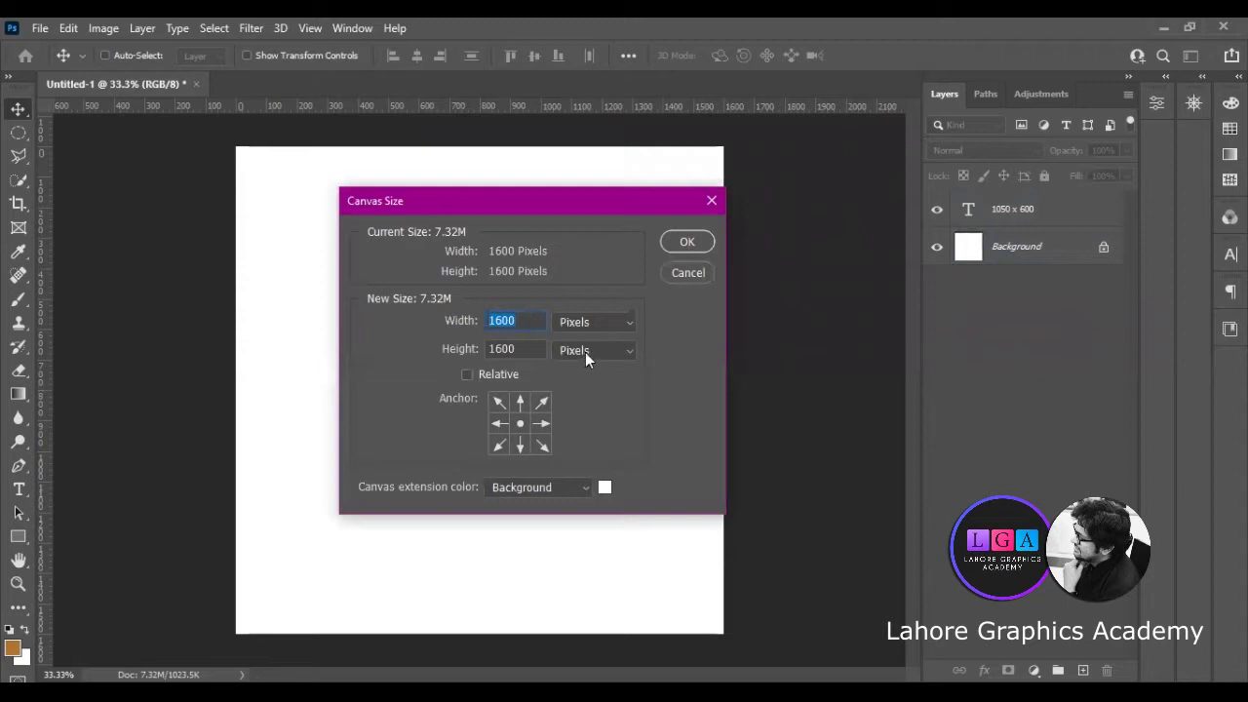
{"action": "left_click", "coordinate": [482, 349]}
{"action": "left_click_drag", "start_coordinate": [490, 213], "coordinate": [774, 211]}
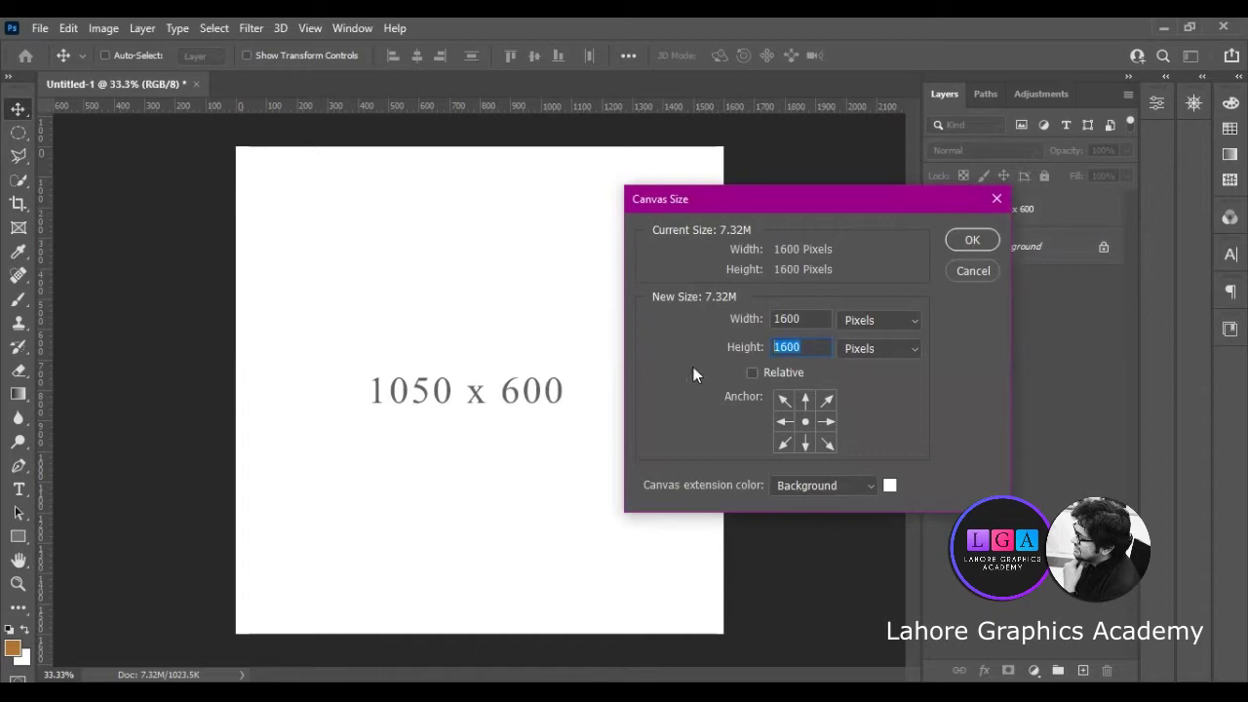
{"action": "left_click", "coordinate": [967, 242]}
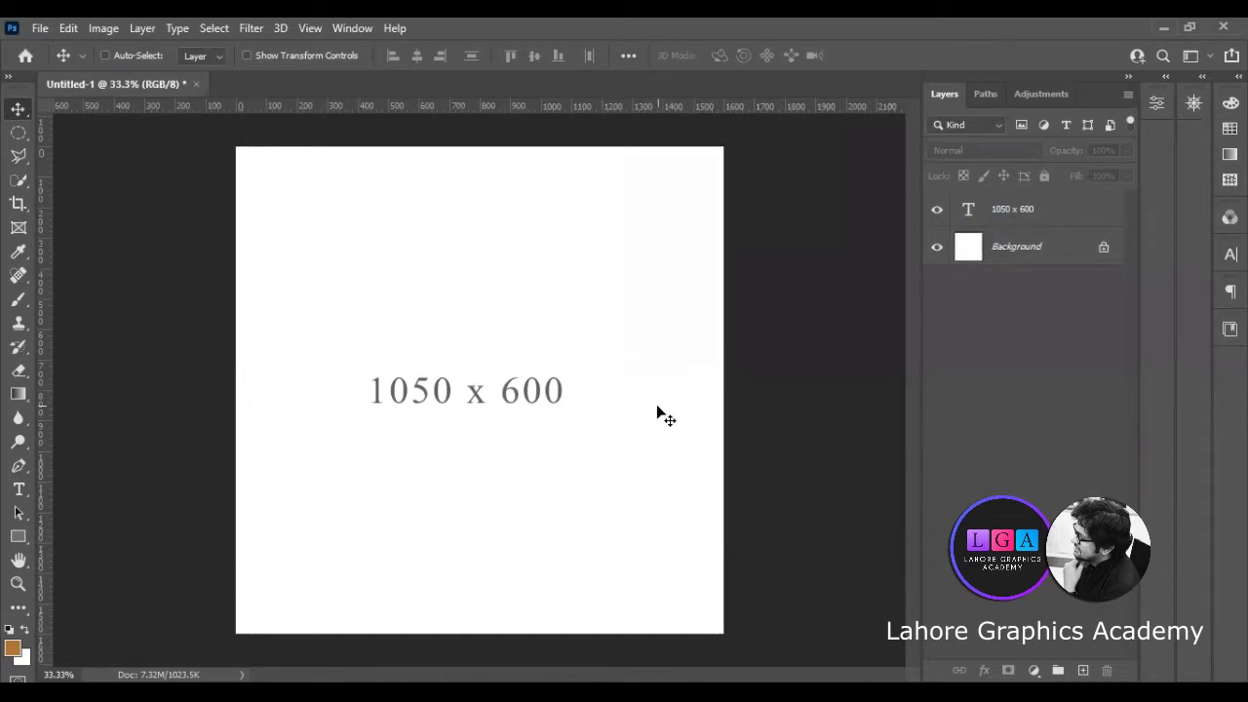
- Choose the Rectangle Tool, draw a trial rectangle, then delete it
{"action": "left_click", "coordinate": [12, 535]}
{"action": "right_click", "coordinate": [13, 534]}
{"action": "left_click", "coordinate": [113, 536]}
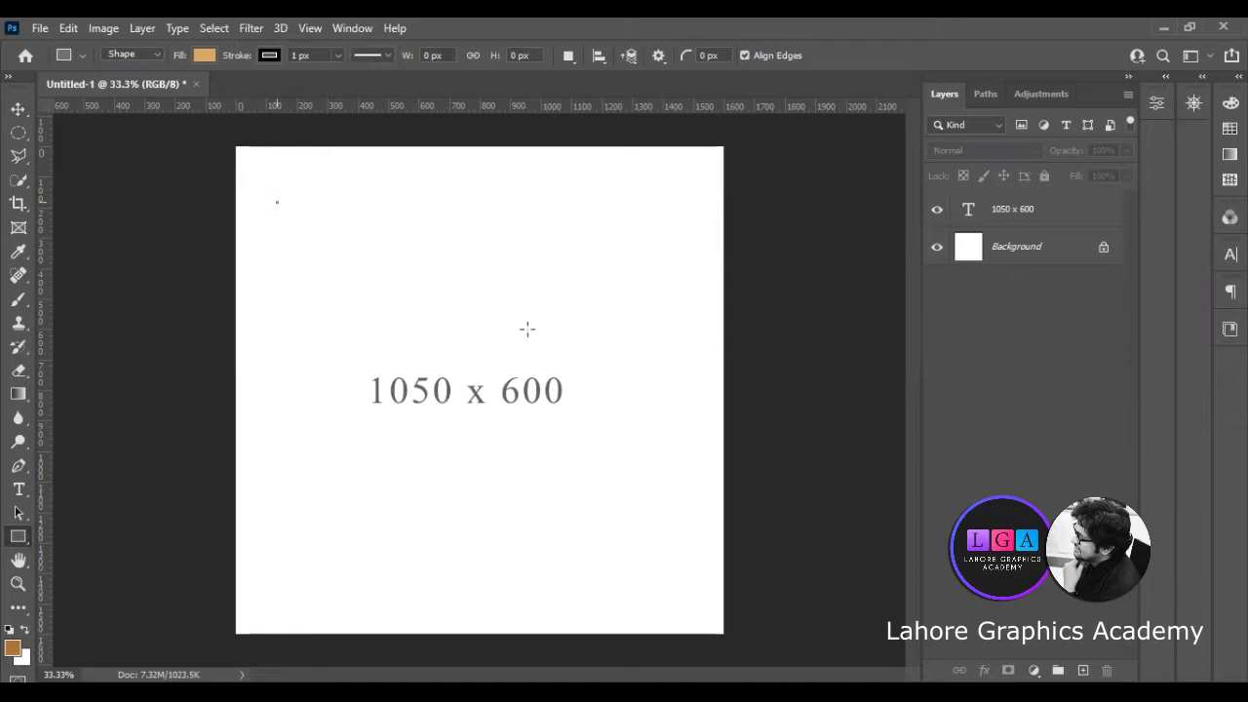
{"action": "mouse_move", "coordinate": [277, 202]}
{"action": "left_mouse_down"}
{"action": "mouse_move", "coordinate": [642, 353]}
{"action": "mouse_move", "coordinate": [598, 347]}
{"action": "left_mouse_up"}
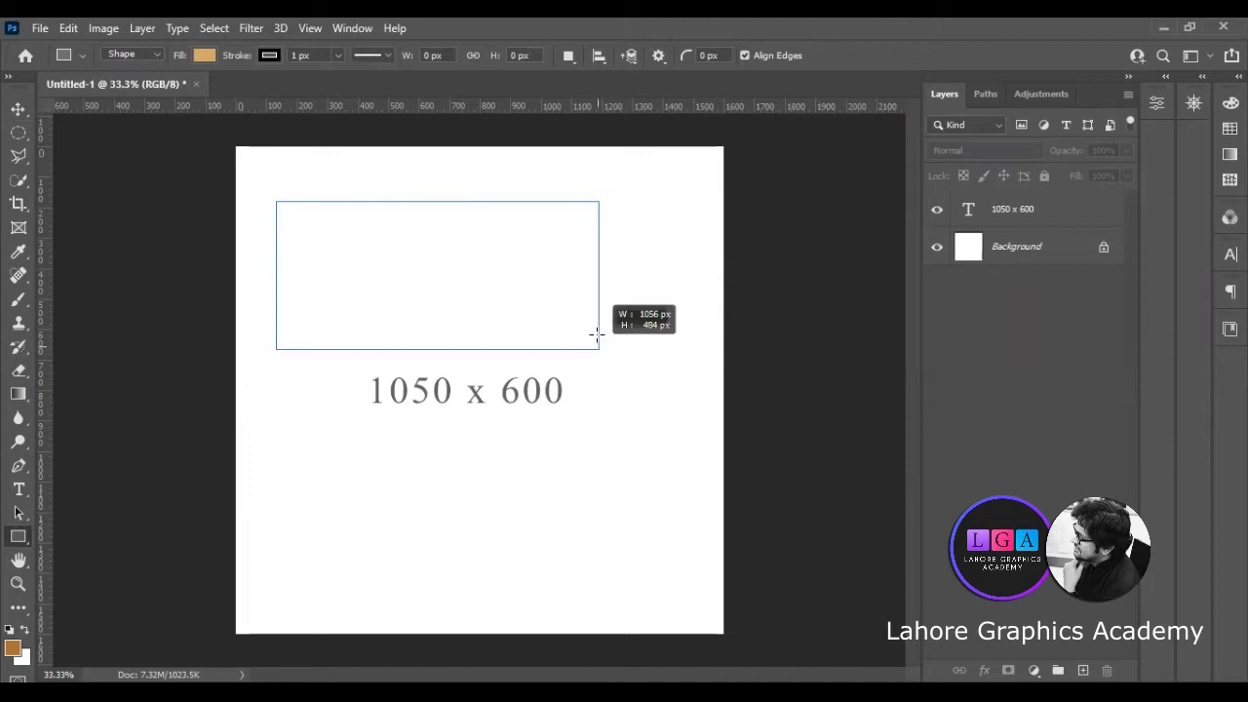
{"action": "left_click_drag", "start_coordinate": [596, 333], "coordinate": [593, 333]}
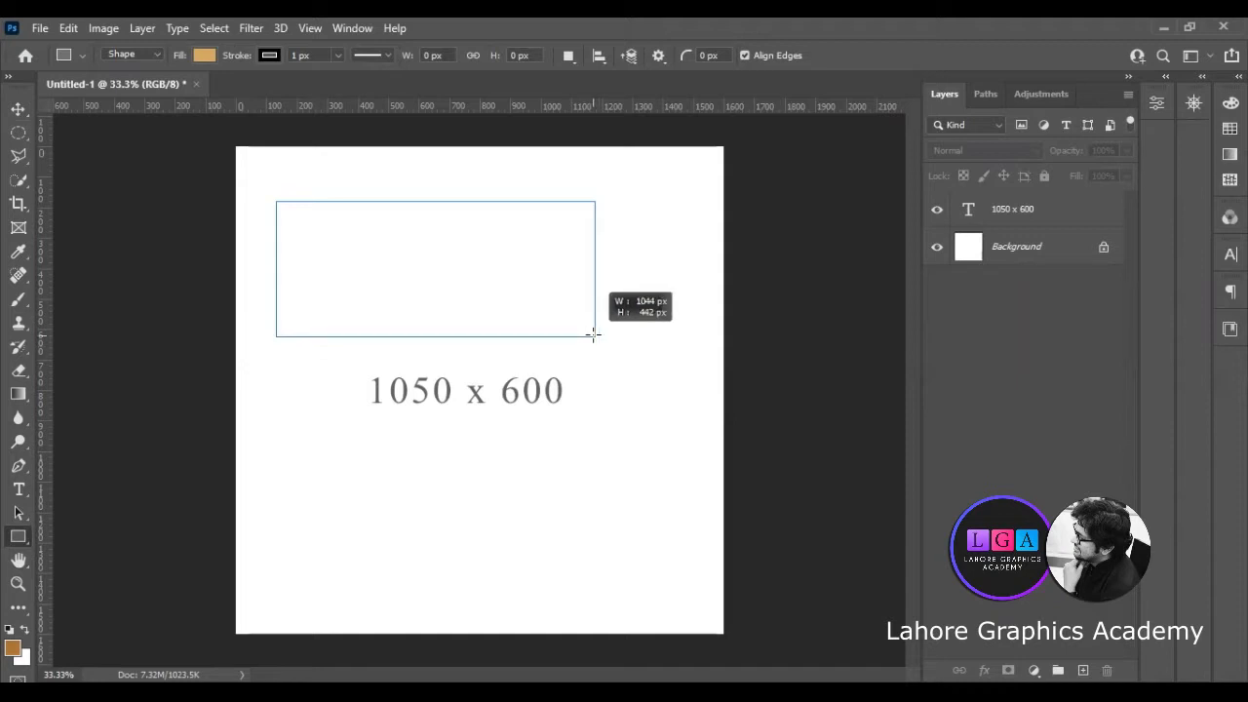
{"action": "left_click_drag", "start_coordinate": [593, 347], "coordinate": [593, 363]}
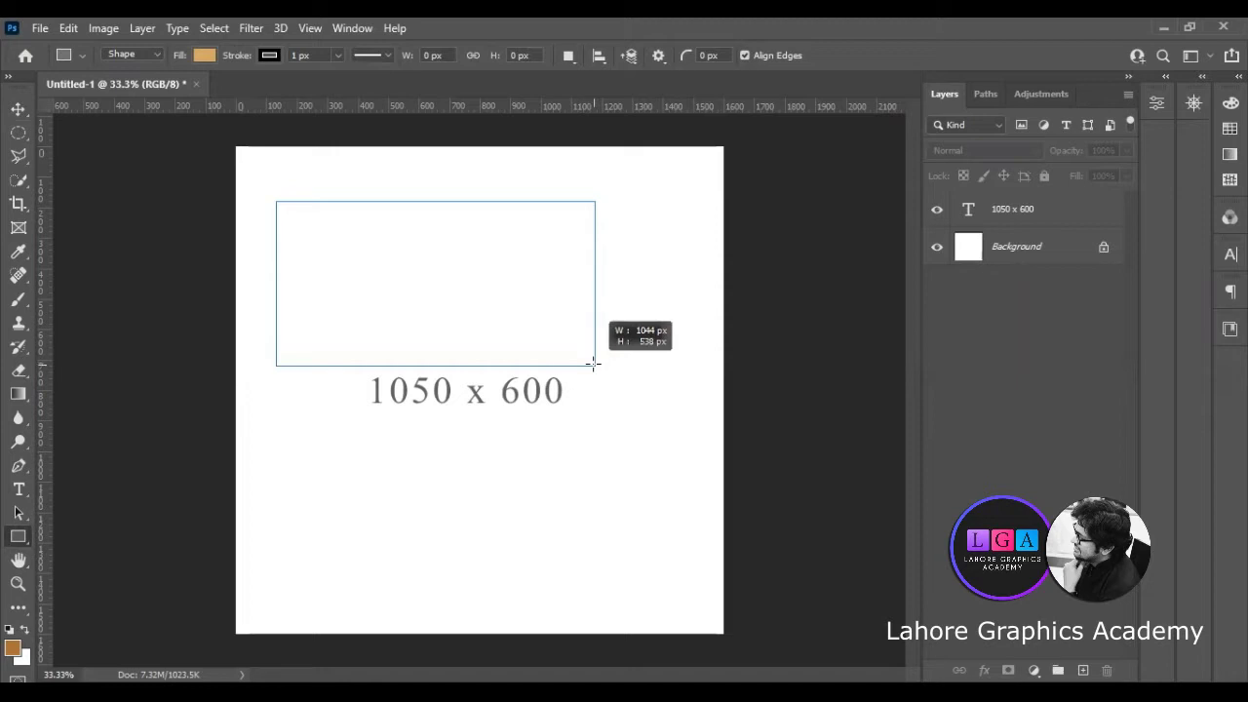
{"action": "left_click_drag", "start_coordinate": [593, 363], "coordinate": [593, 363]}
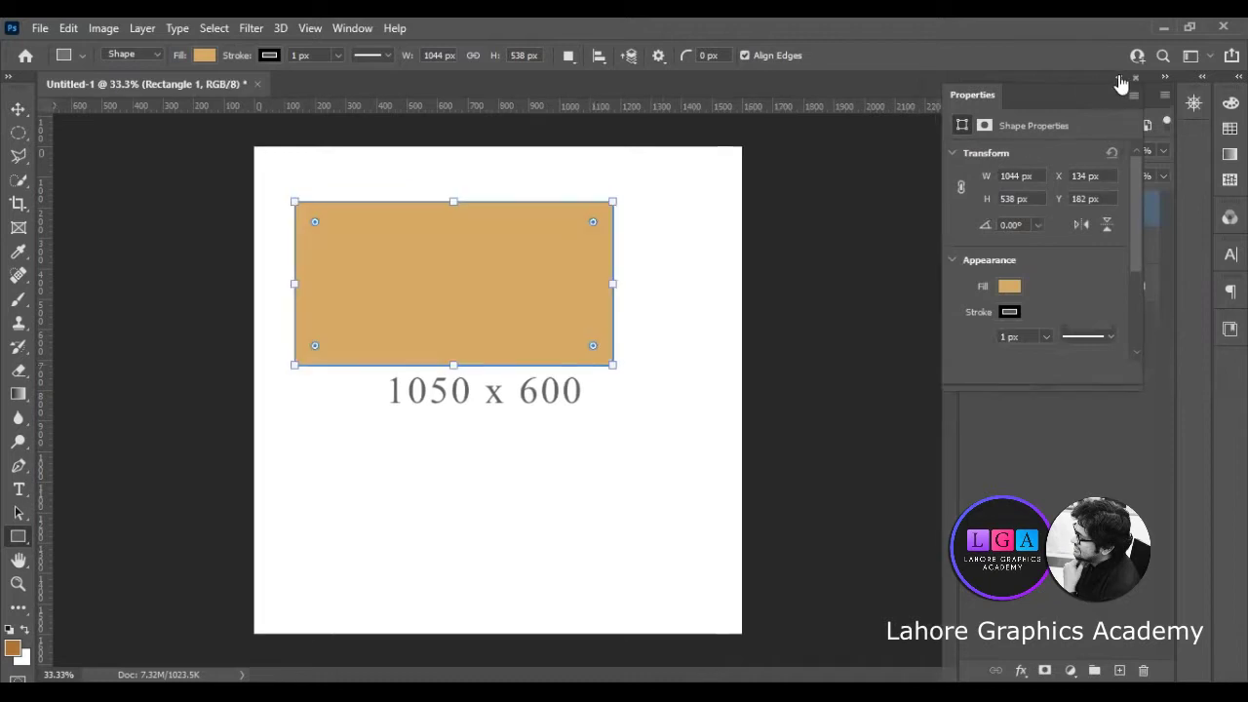
{"action": "left_click", "coordinate": [1124, 86]}
{"action": "key", "text": "Delete"}
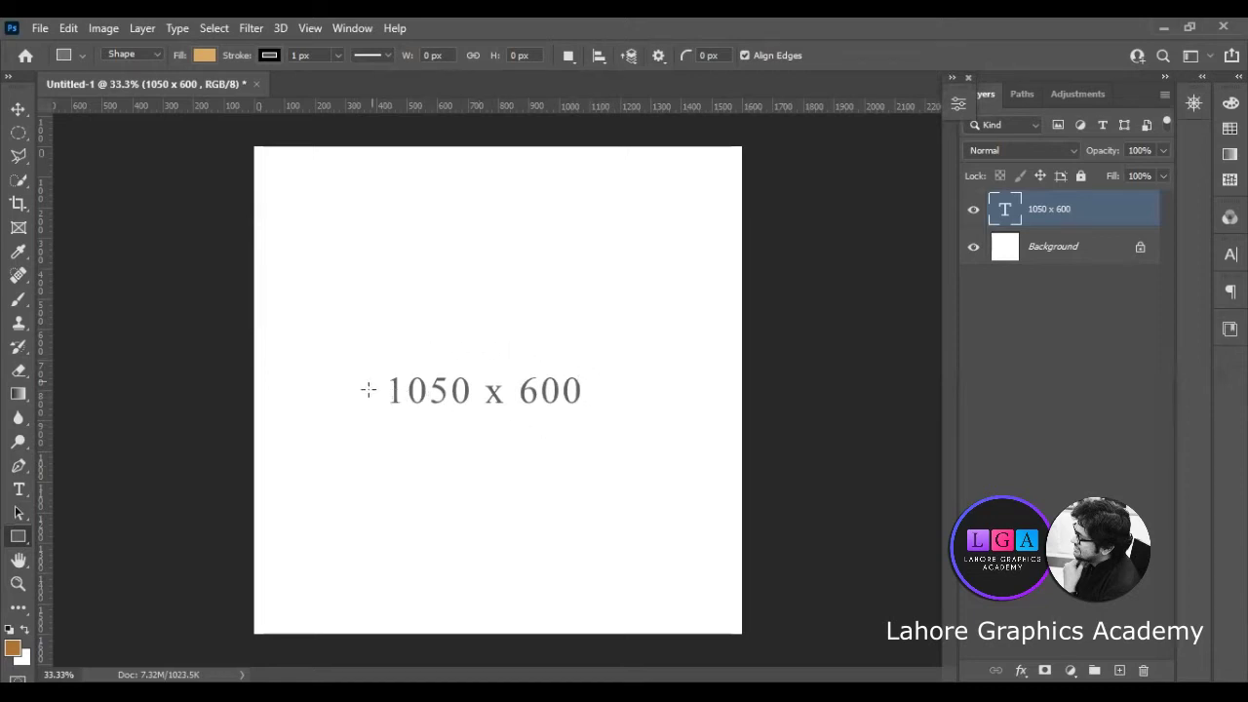
- Enter an exact new rectangle size of 1050 px wide by 600 px high
{"action": "left_click", "coordinate": [335, 265]}
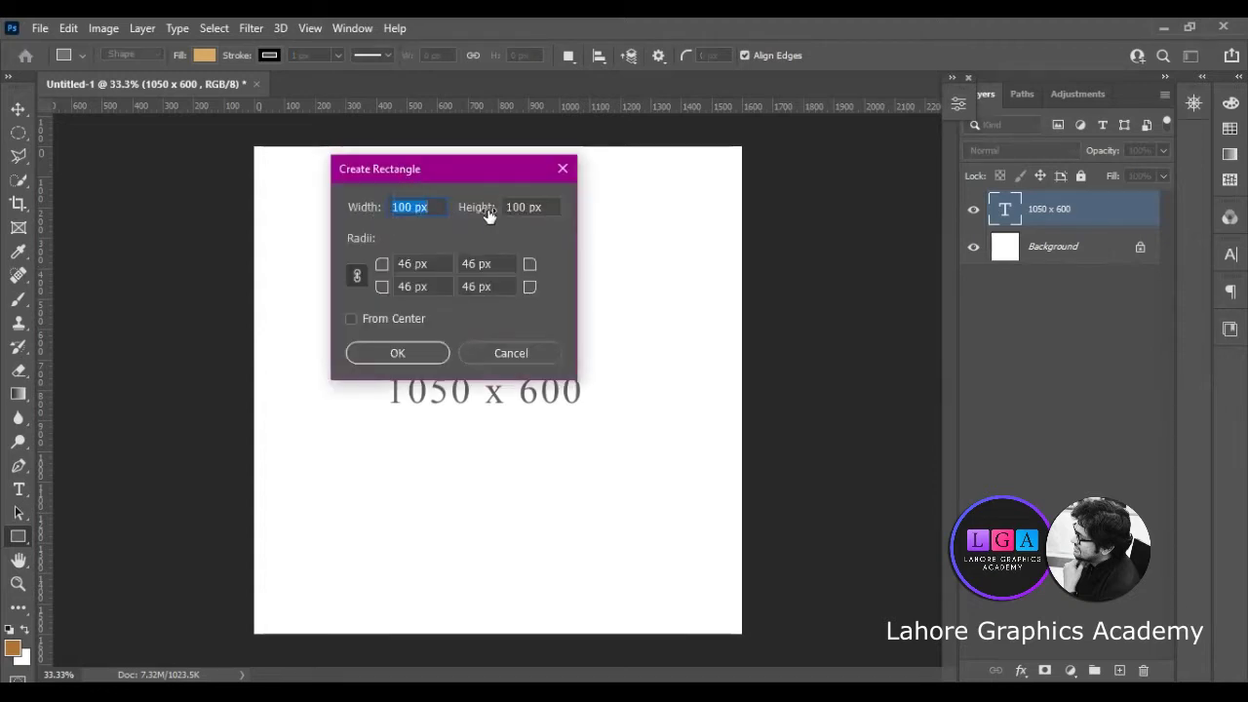
{"action": "left_click", "coordinate": [413, 206]}
{"action": "left_click_drag", "start_coordinate": [420, 172], "coordinate": [745, 207]}
{"action": "double_click", "coordinate": [738, 239]}
{"action": "type", "text": "1050"}
{"action": "key", "text": "Tab"}
{"action": "type", "text": "600"}
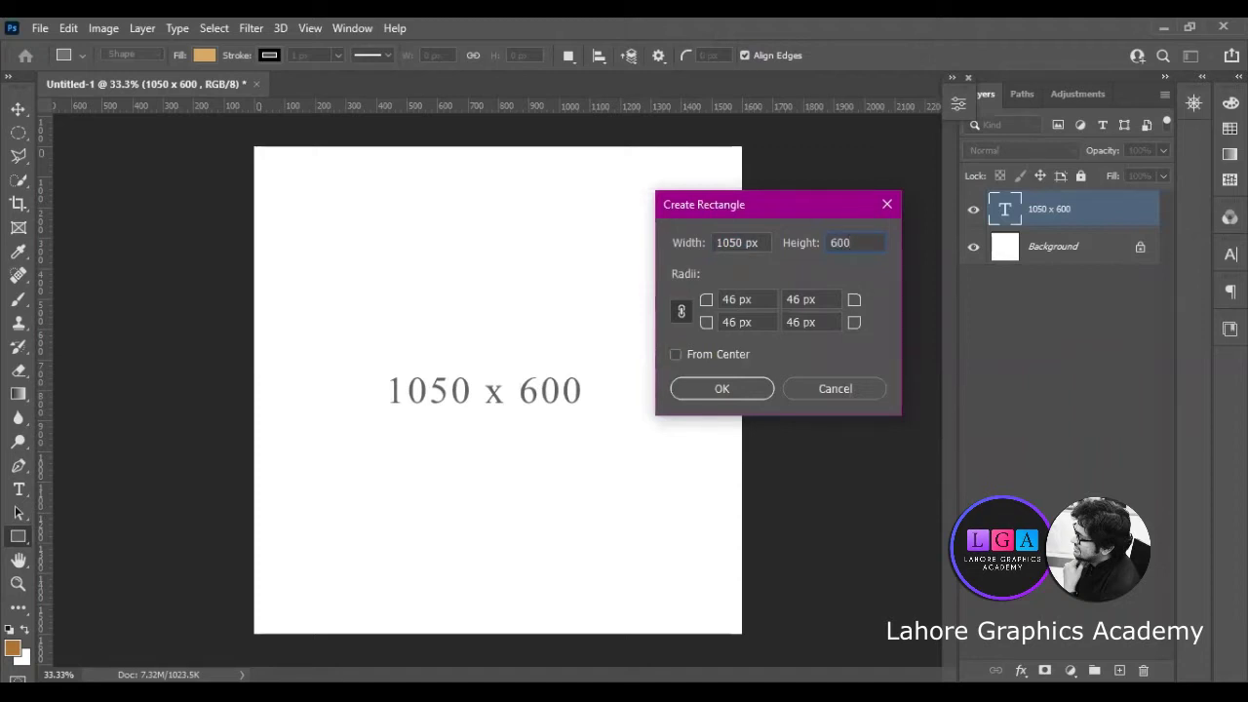
{"action": "key", "text": "Tab"}
{"action": "key", "text": "Tab"}
- Set all four linked corner radii to 0 px and create the rectangle
{"action": "left_click", "coordinate": [746, 299]}
{"action": "left_click_drag", "start_coordinate": [781, 201], "coordinate": [221, 227]}
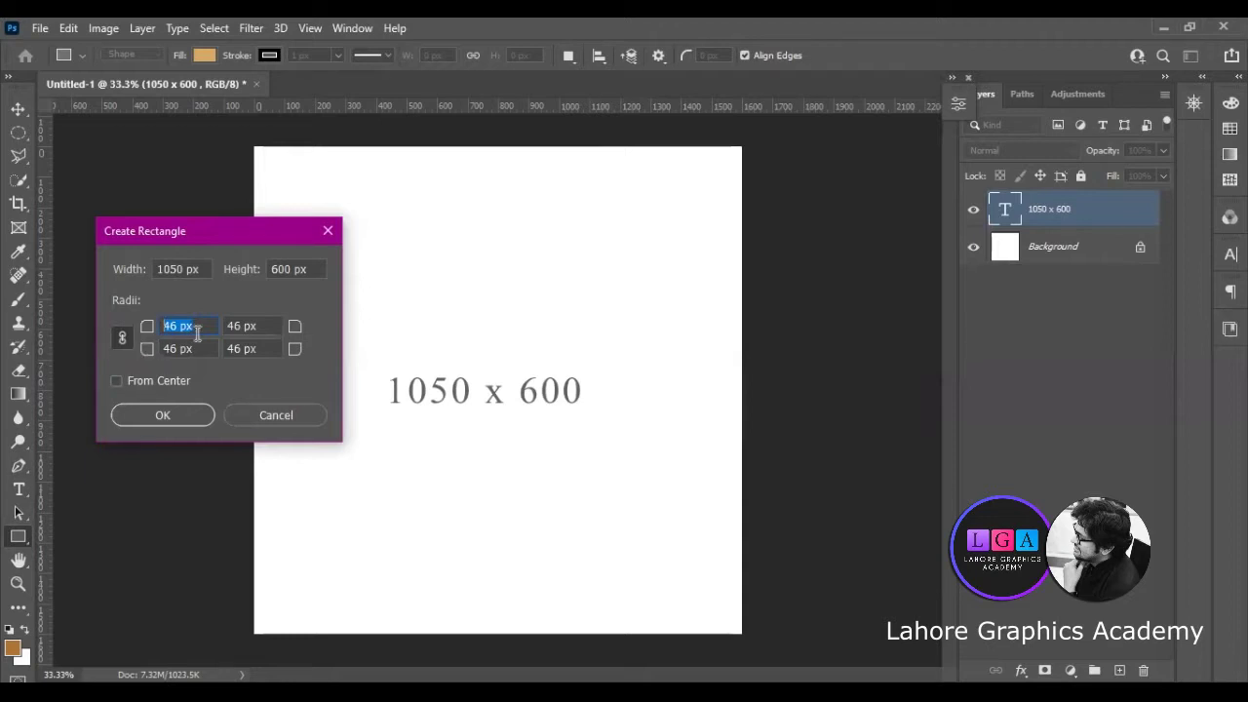
{"action": "type", "text": "0"}
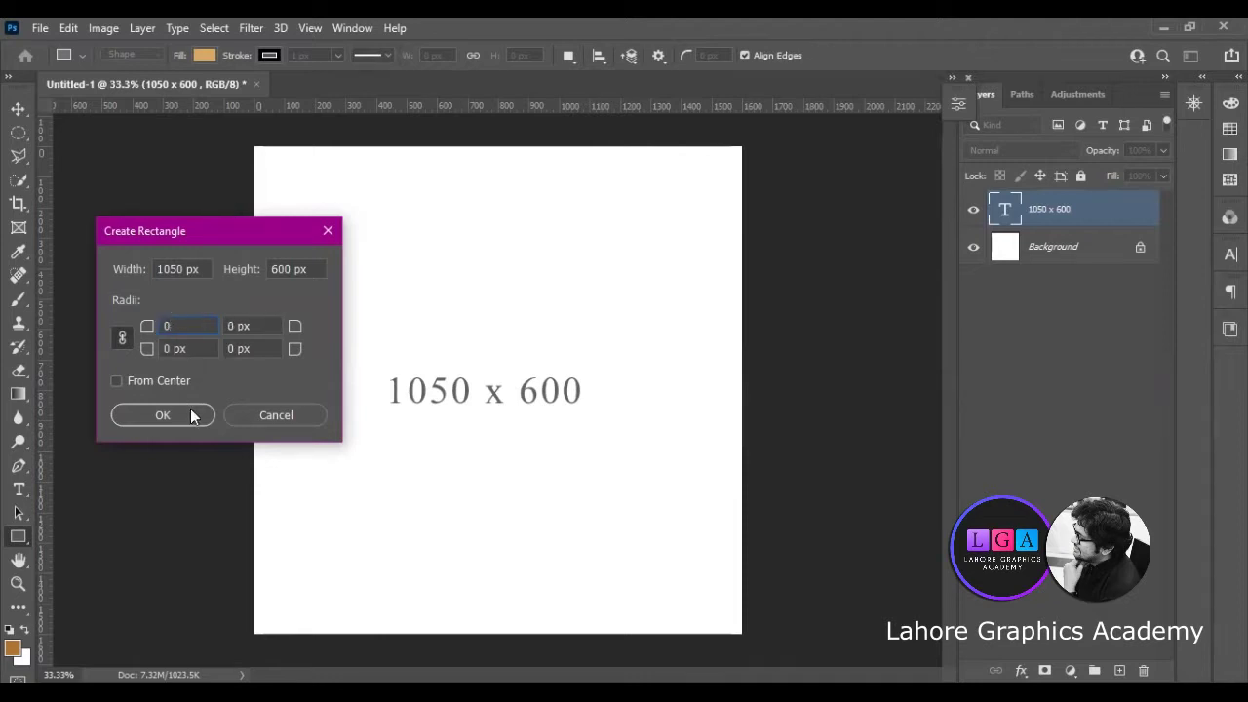
{"action": "left_click", "coordinate": [145, 327]}
{"action": "left_click", "coordinate": [123, 339]}
{"action": "left_click", "coordinate": [124, 341]}
{"action": "type", "text": "10"}
{"action": "left_click", "coordinate": [122, 338]}
{"action": "type", "text": "0"}
{"action": "left_click", "coordinate": [183, 414]}
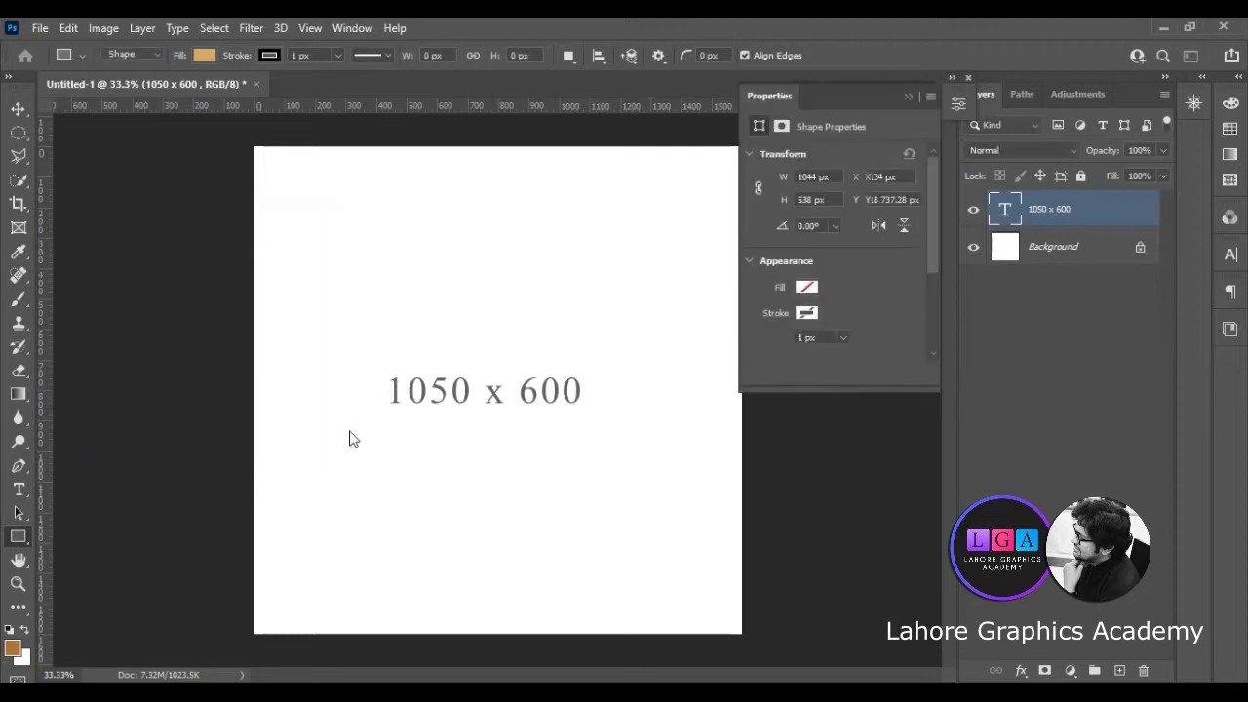
{"action": "left_click", "coordinate": [909, 97]}
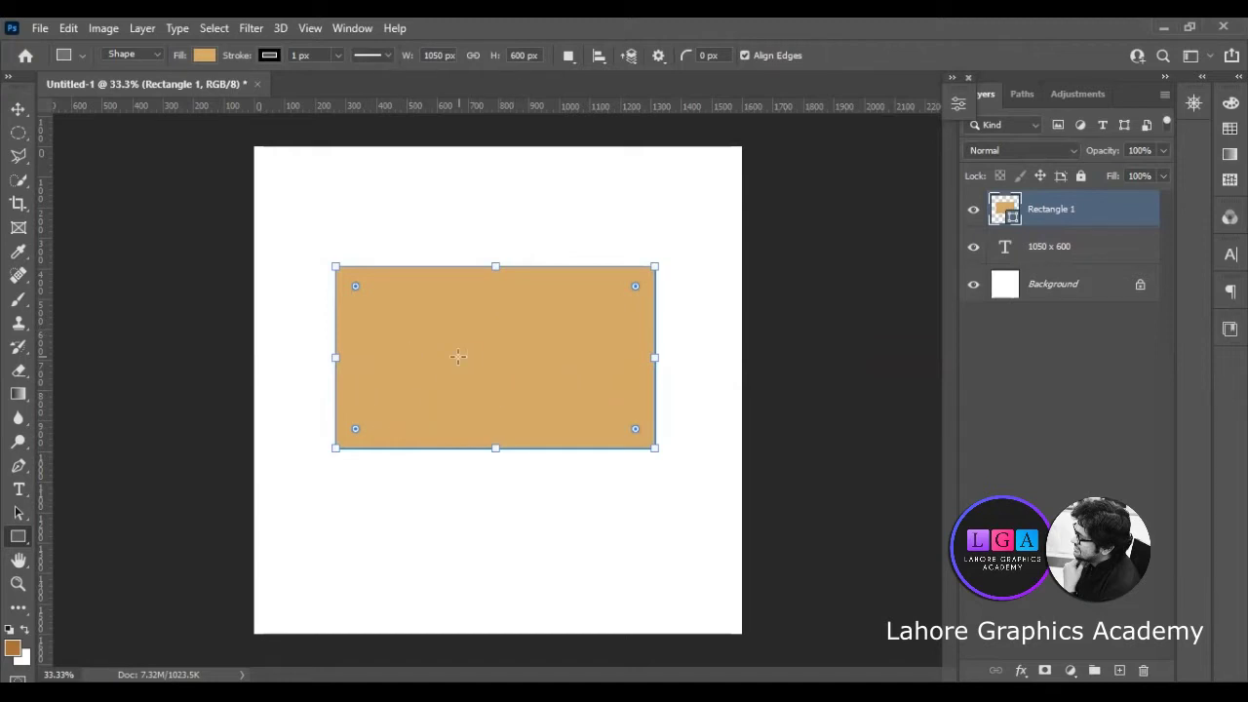
{"action": "key", "text": "v"}
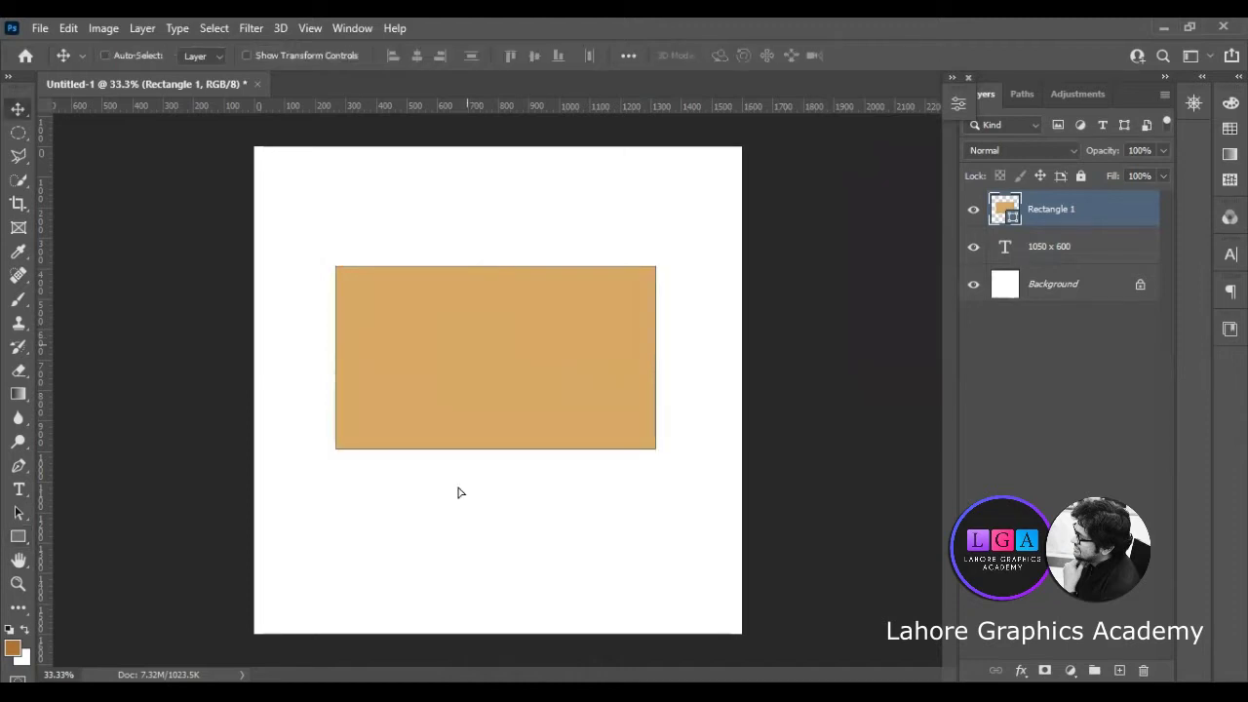
- Move the rectangle down below the 1050 x 600 label
{"action": "left_click_drag", "start_coordinate": [618, 302], "coordinate": [617, 468]}
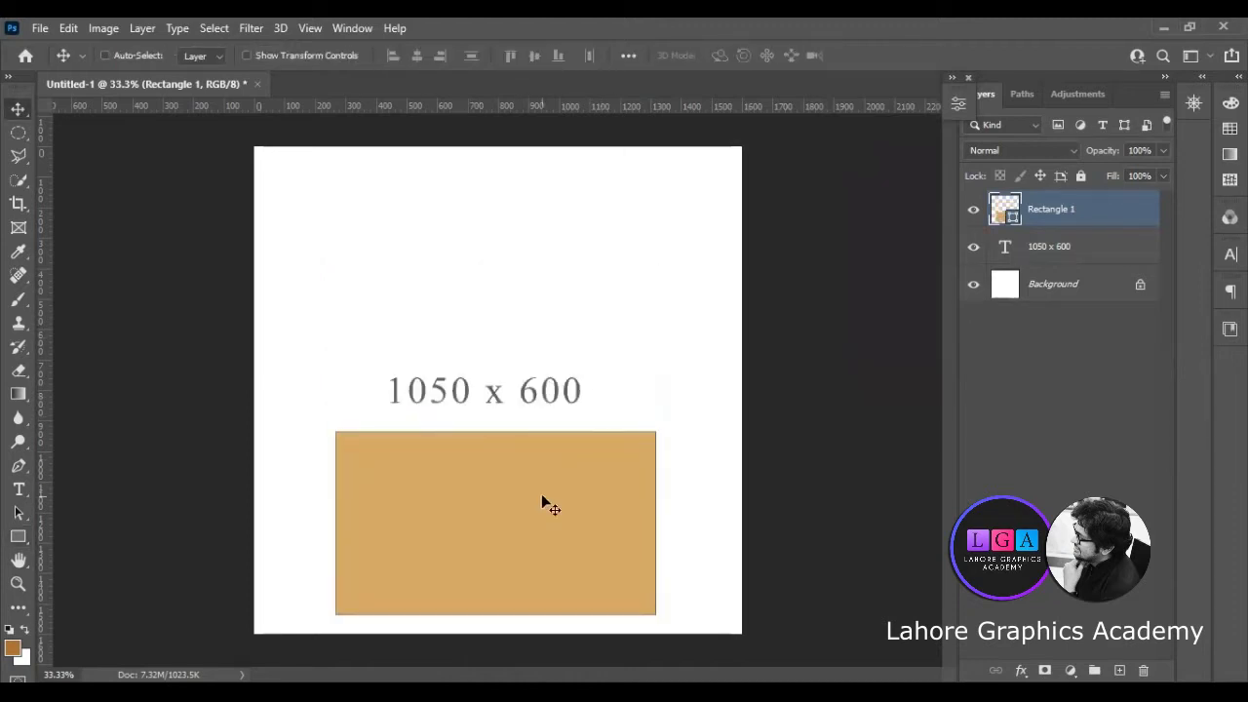
{"action": "scroll", "coordinate": [538, 507], "scroll_direction": "up", "scroll_amount": 2}
{"action": "scroll", "coordinate": [534, 536], "scroll_direction": "up", "scroll_amount": 2}
{"action": "scroll", "coordinate": [538, 559], "scroll_direction": "down", "scroll_amount": 3}
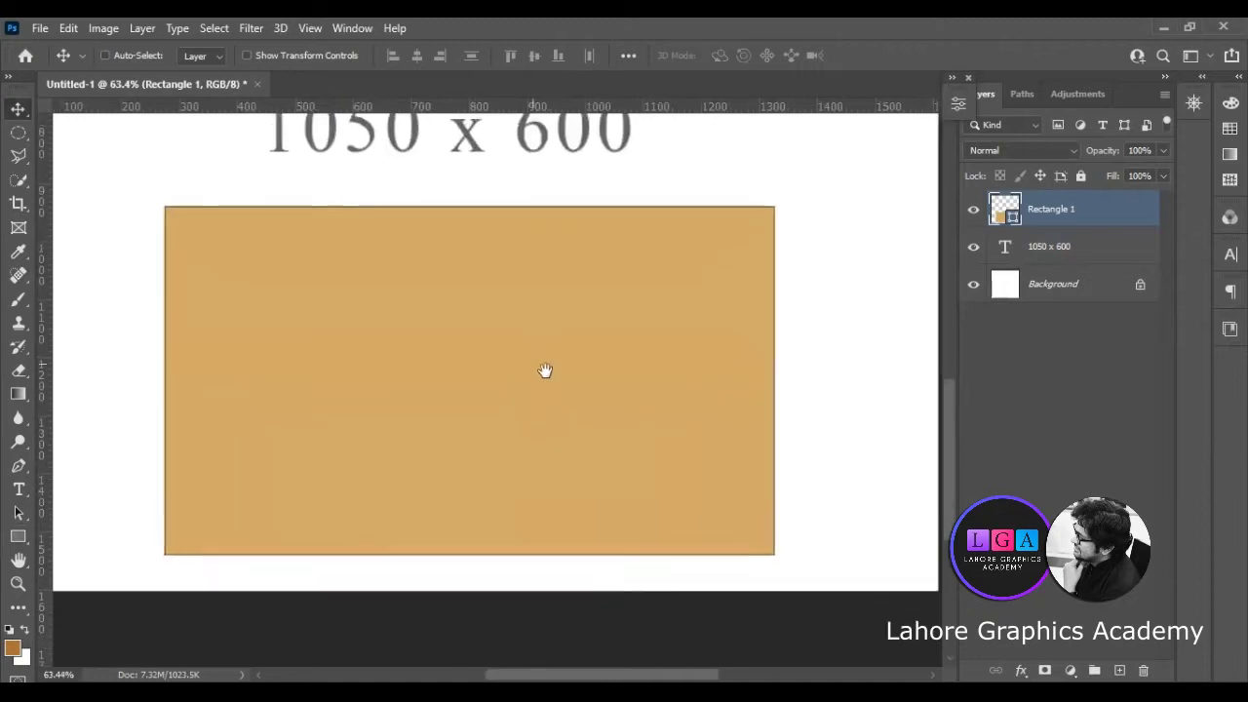
- Set Rectangle 1's outline stroke width to 0 px
{"action": "left_click", "coordinate": [1075, 358]}
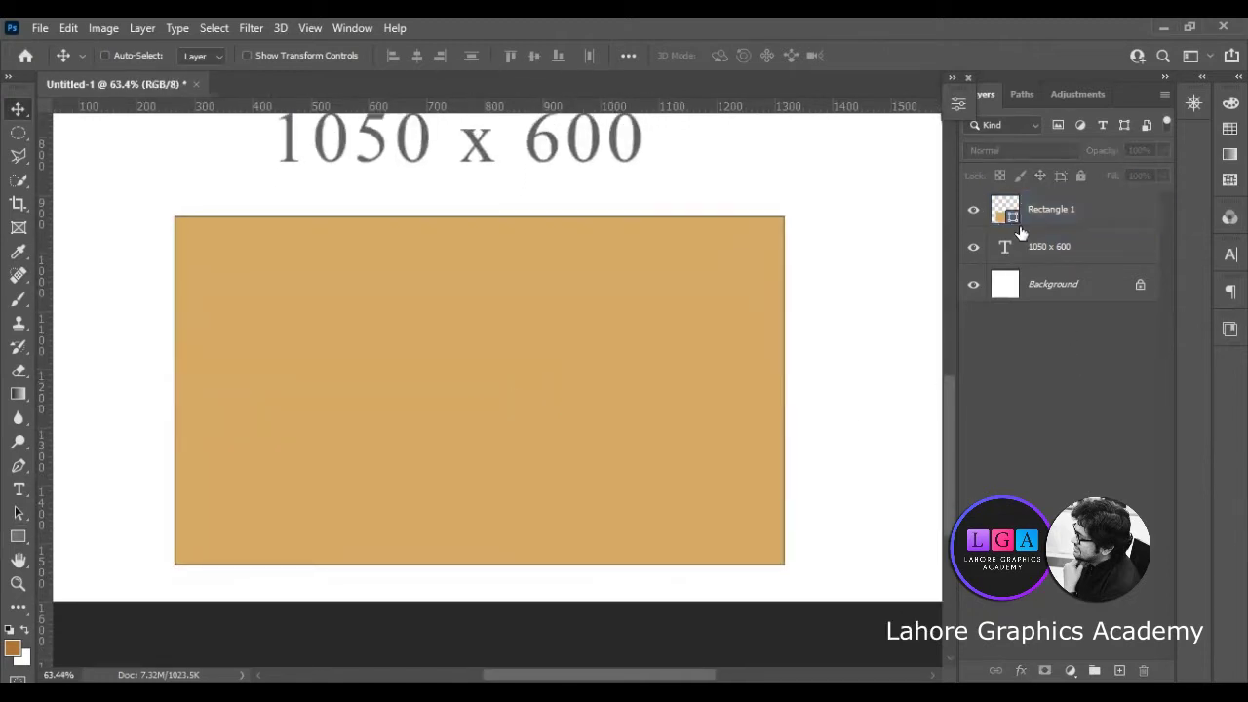
{"action": "left_click", "coordinate": [1027, 209]}
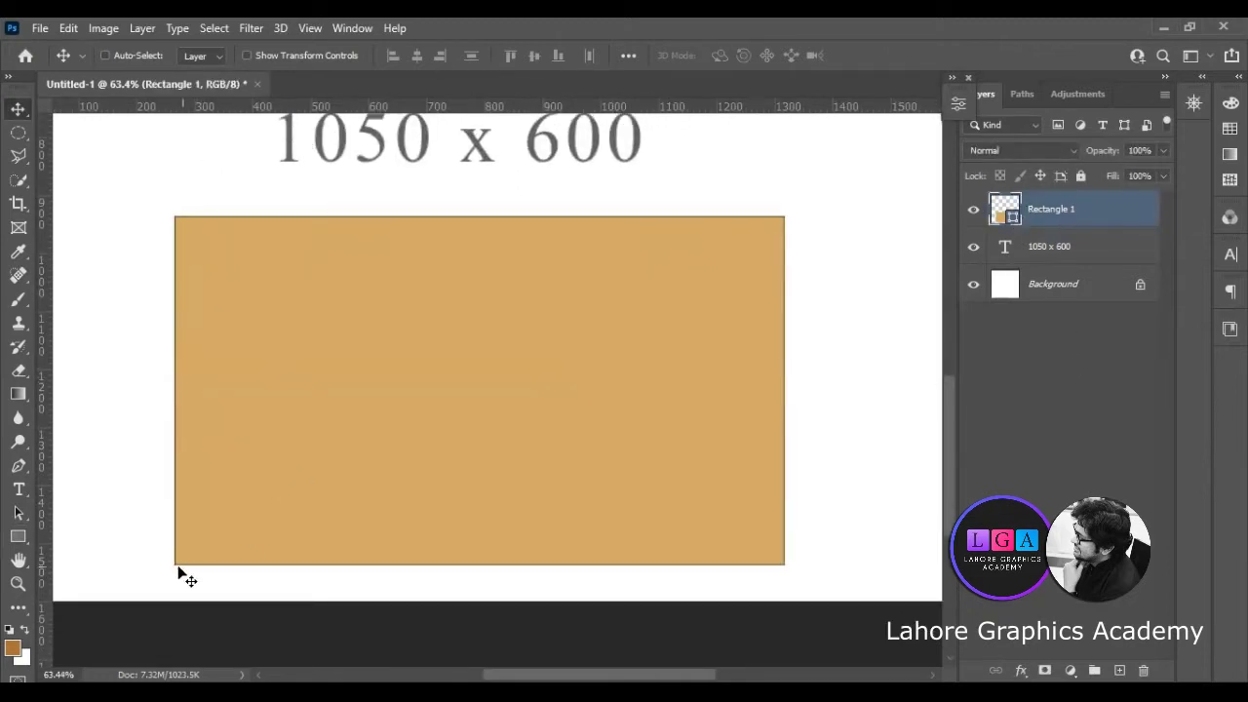
{"action": "key", "text": "u"}
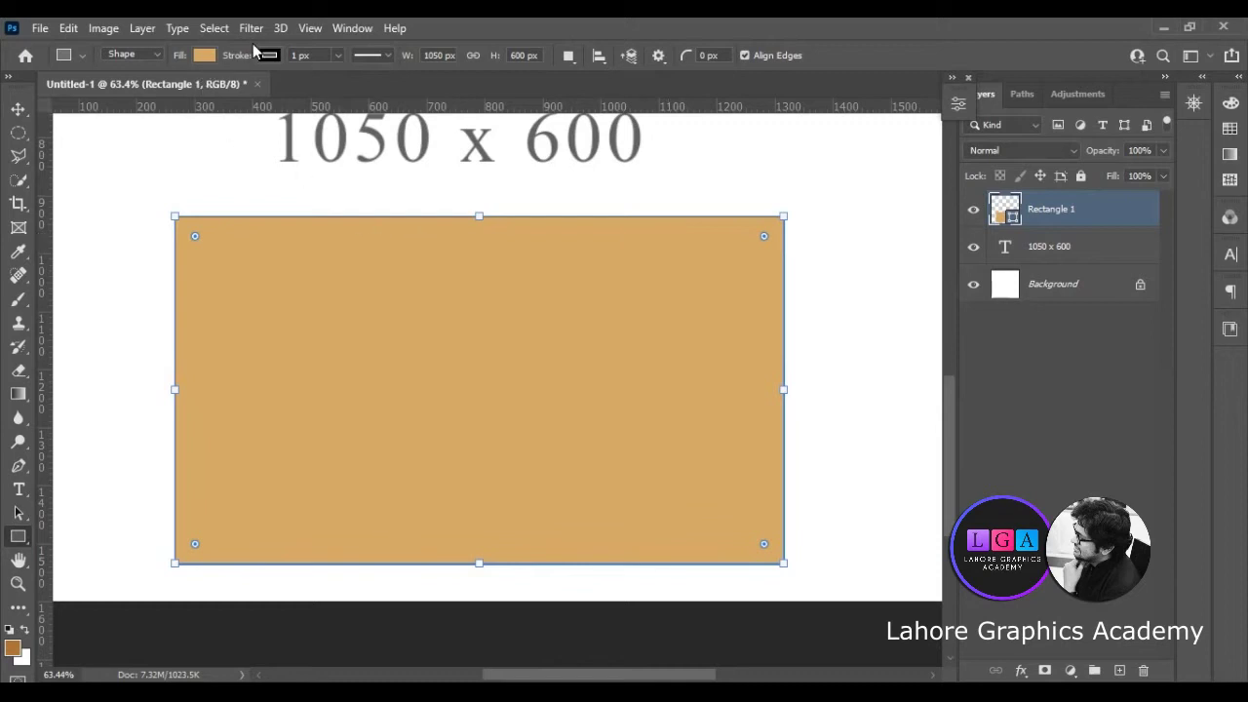
{"action": "left_click_drag", "start_coordinate": [251, 50], "coordinate": [234, 53]}
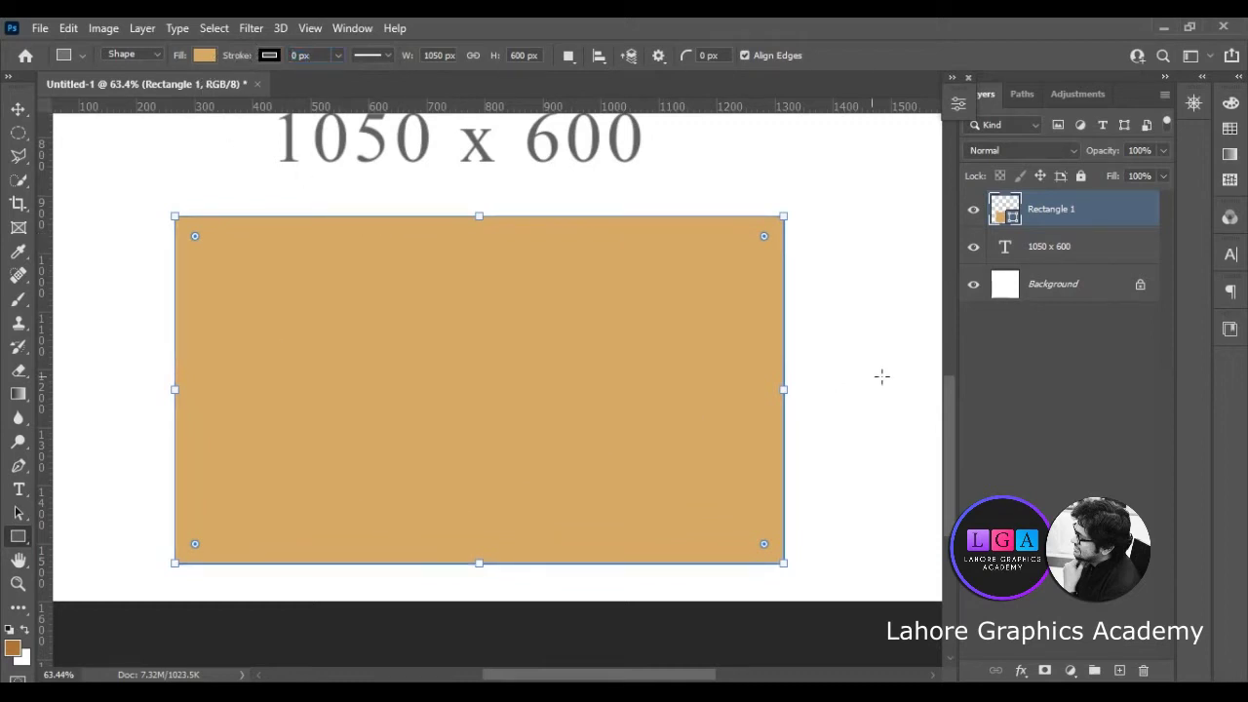
{"action": "left_click", "coordinate": [1042, 398]}
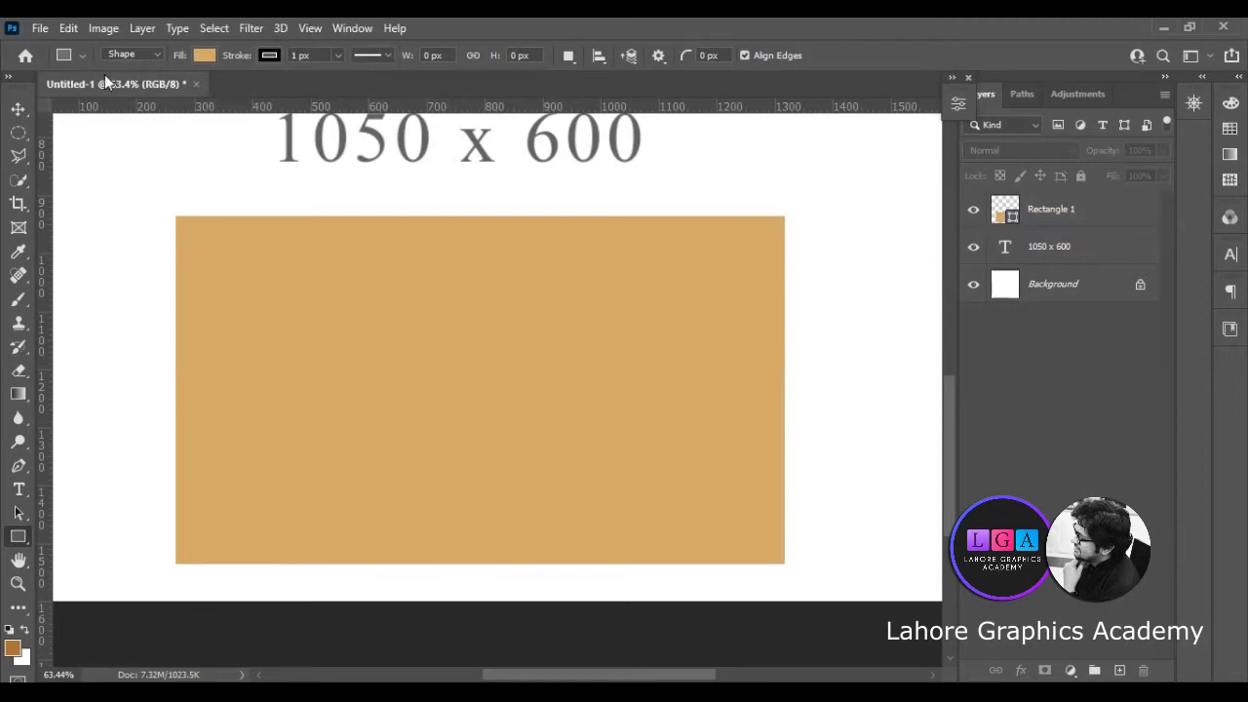
{"action": "left_click", "coordinate": [206, 55]}
{"action": "left_click", "coordinate": [105, 151]}
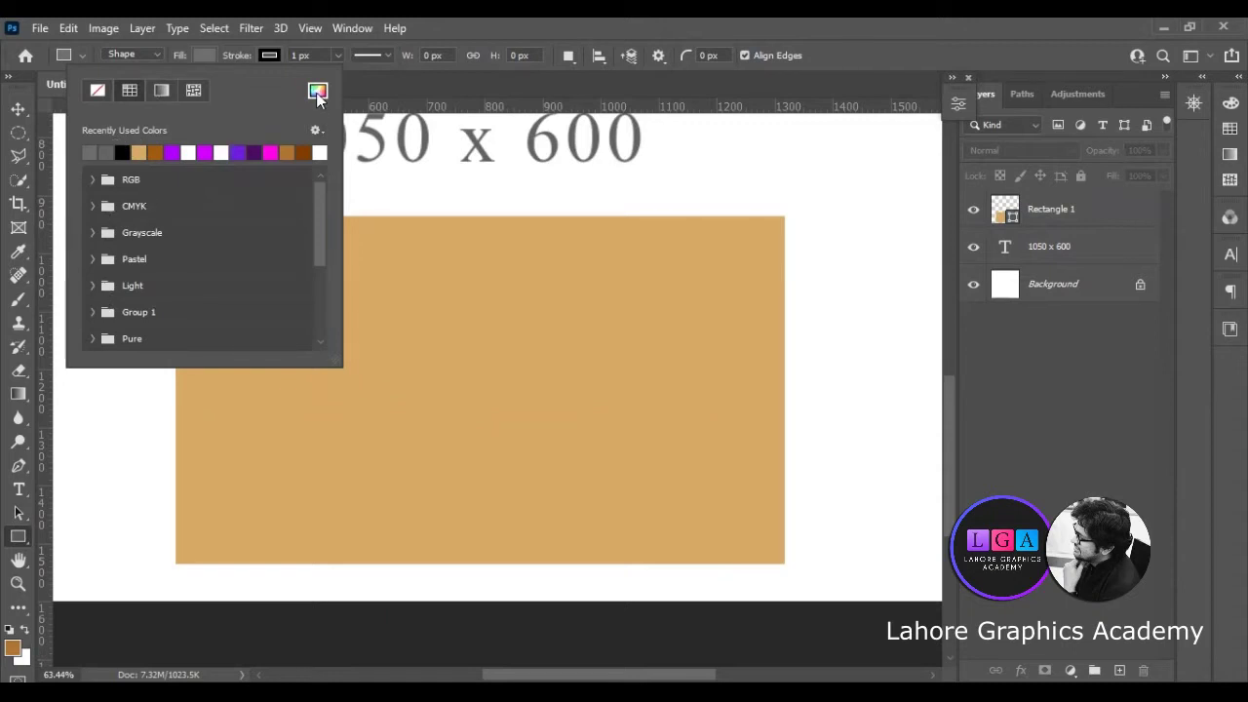
{"action": "left_click", "coordinate": [462, 271]}
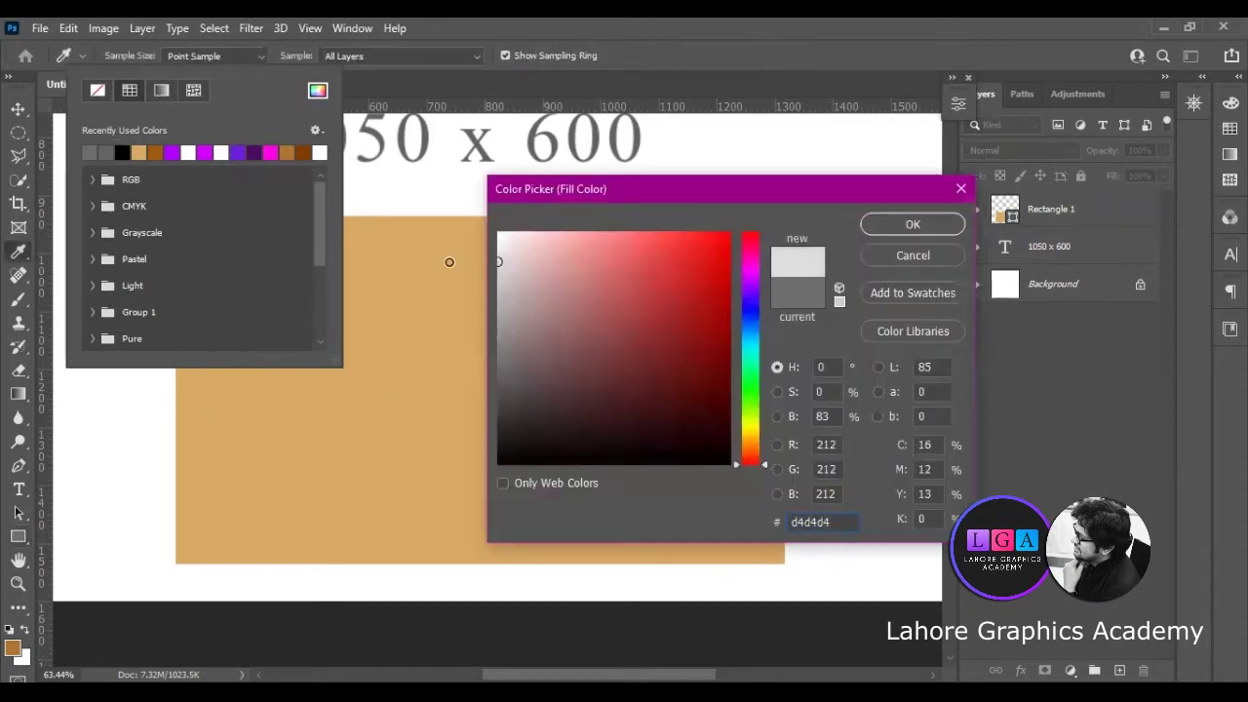
{"action": "left_click", "coordinate": [898, 225]}
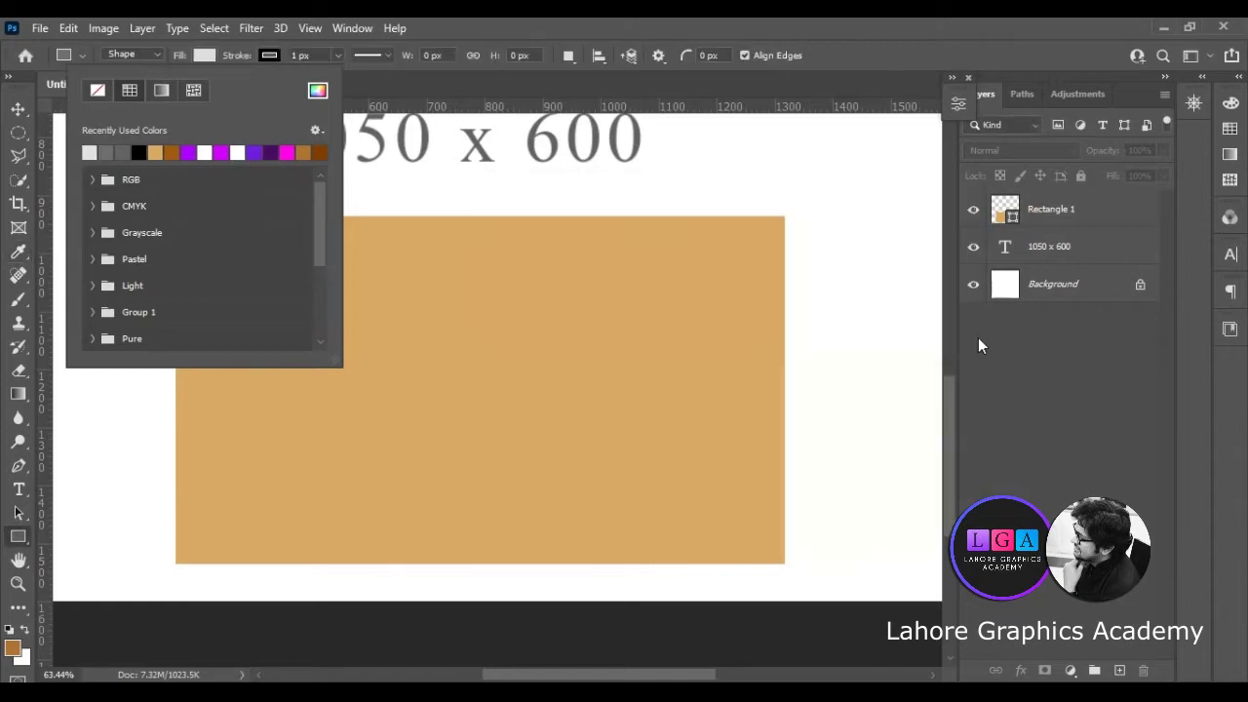
{"action": "left_click", "coordinate": [978, 338]}
{"action": "double_click", "coordinate": [1008, 219]}
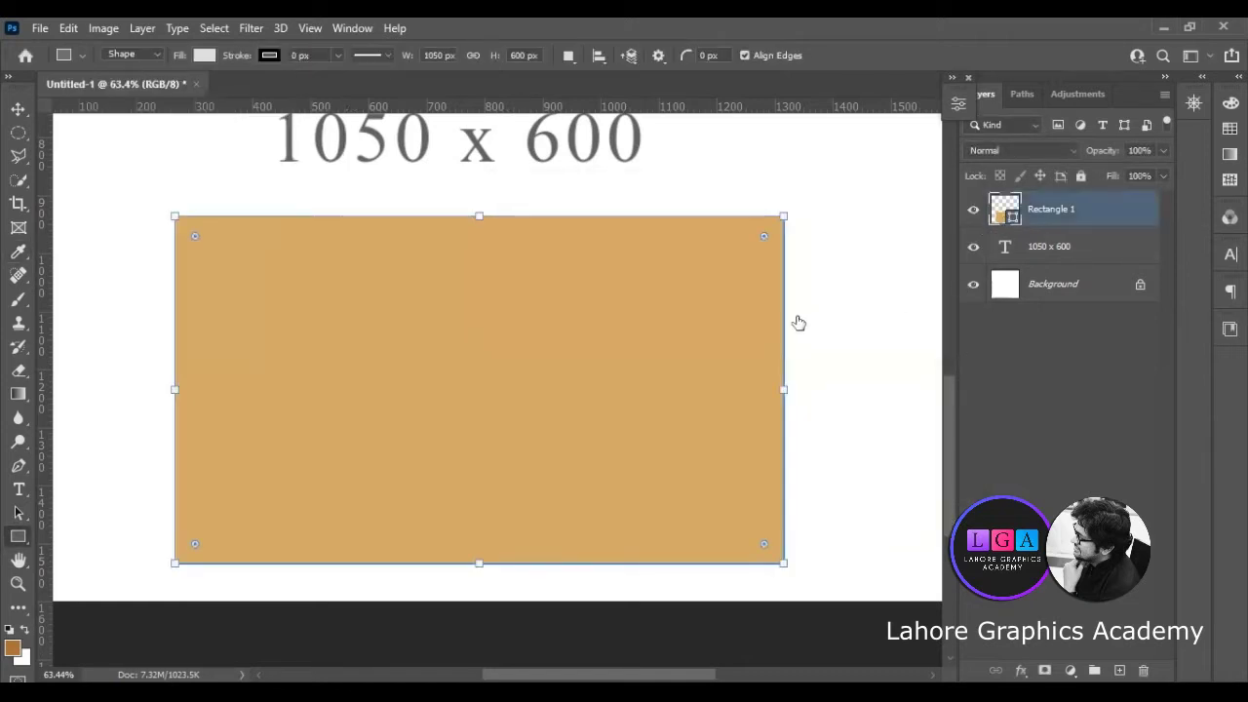
{"action": "left_click_drag", "start_coordinate": [555, 298], "coordinate": [482, 258]}
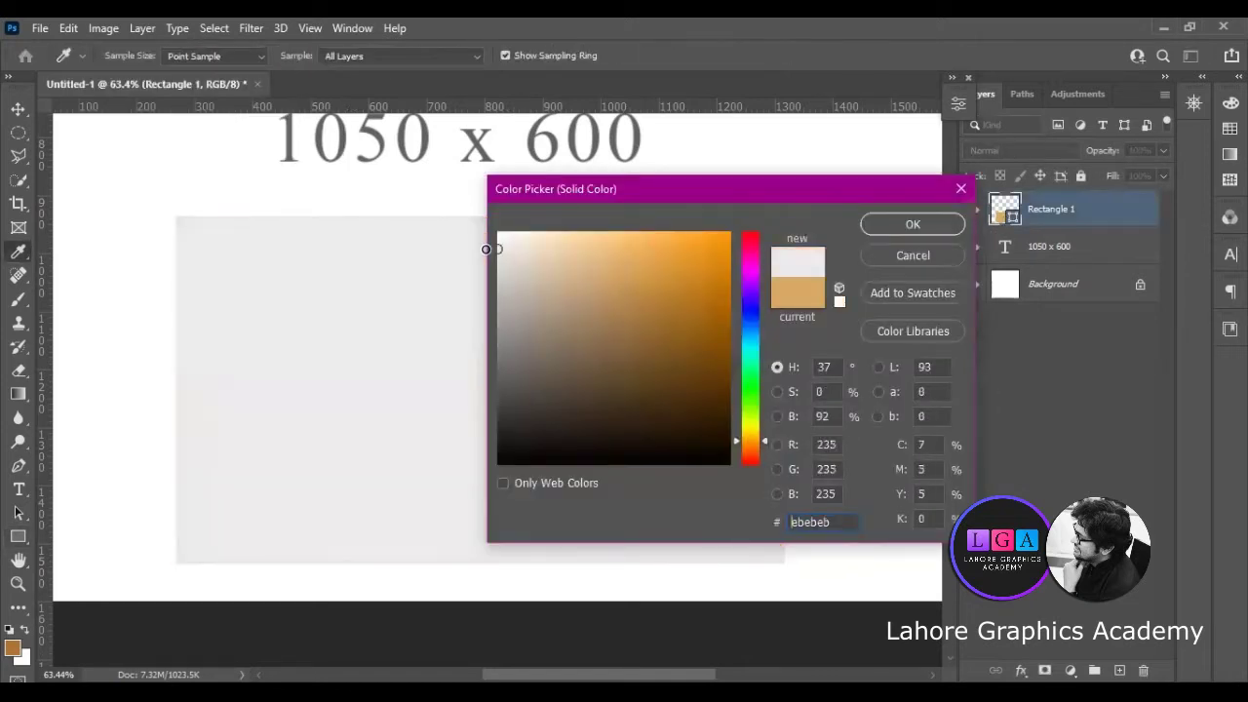
{"action": "left_click", "coordinate": [907, 225]}
{"action": "left_click", "coordinate": [172, 231]}
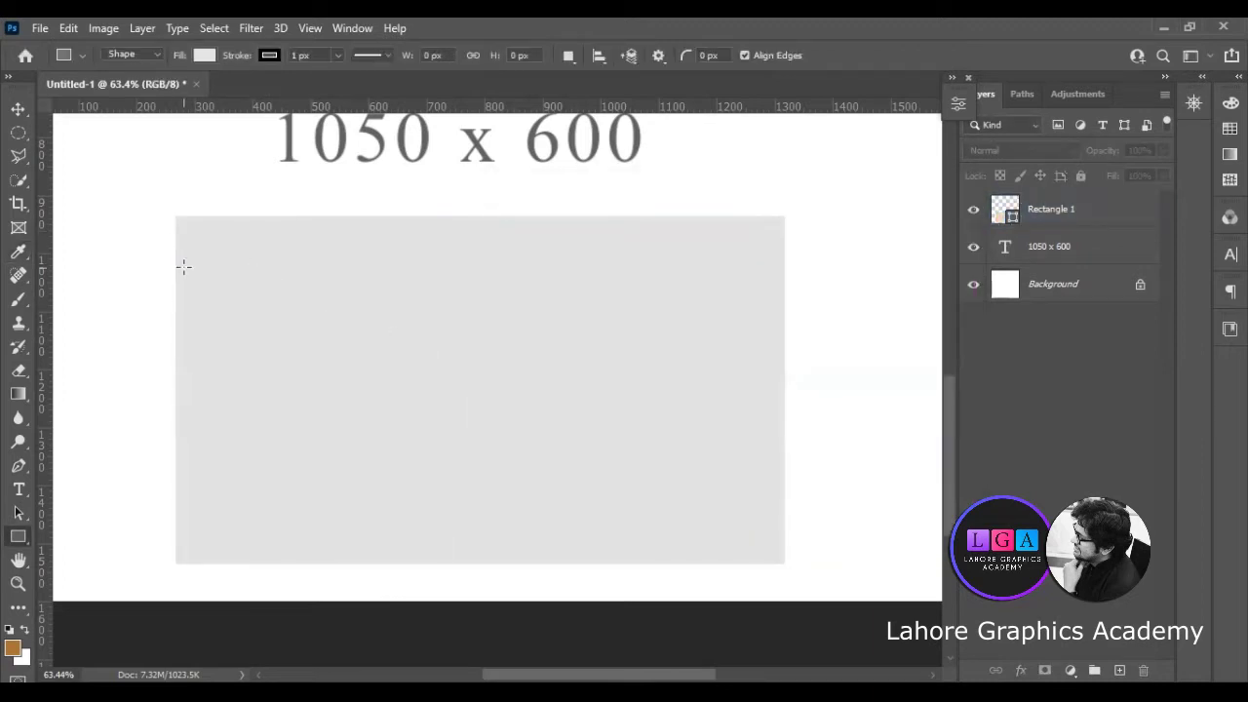
{"action": "scroll", "coordinate": [178, 223], "scroll_direction": "up", "scroll_amount": 3}
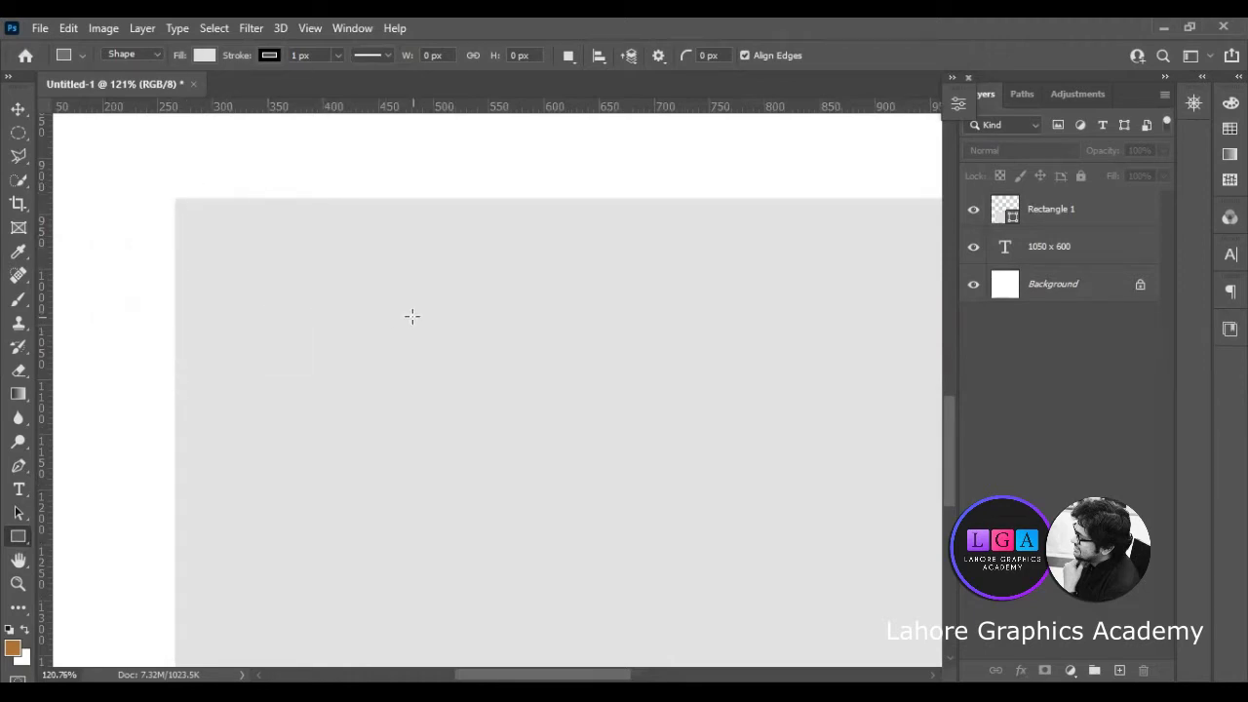
{"action": "scroll", "coordinate": [418, 322], "scroll_direction": "down", "scroll_amount": 3}
{"action": "scroll", "coordinate": [413, 342], "scroll_direction": "down", "scroll_amount": 2}
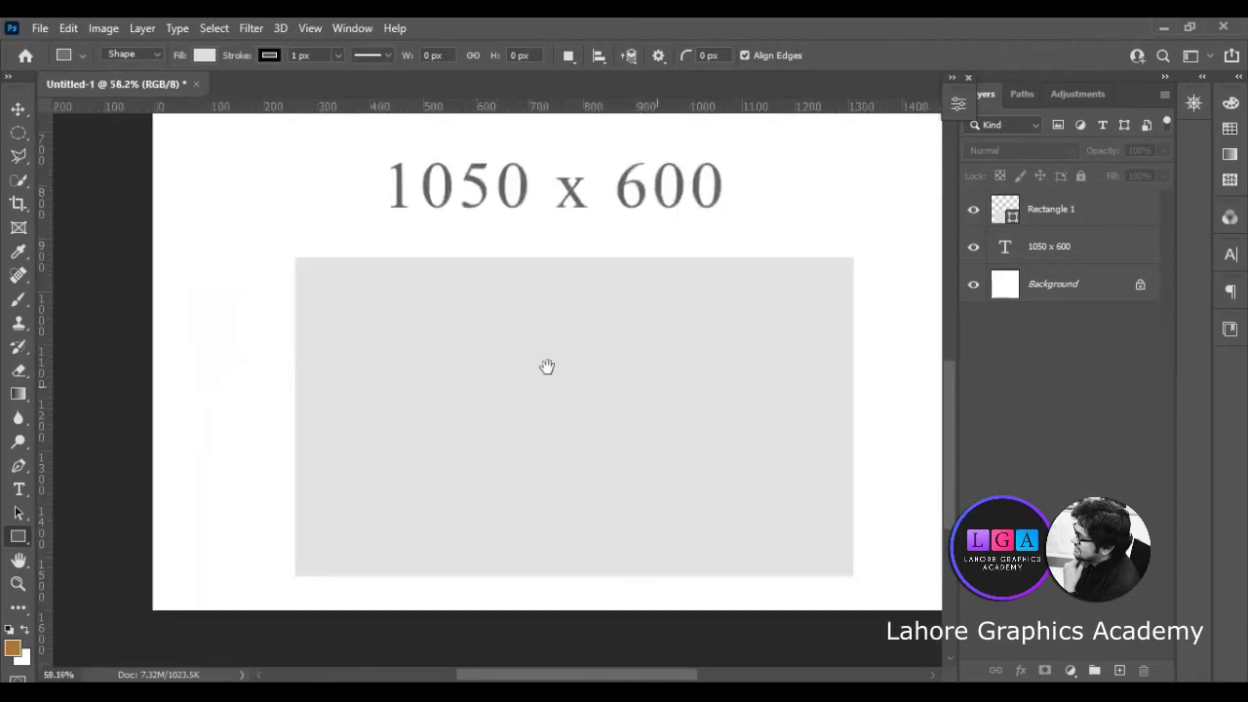
{"action": "scroll", "coordinate": [459, 390], "scroll_direction": "up", "scroll_amount": 1}
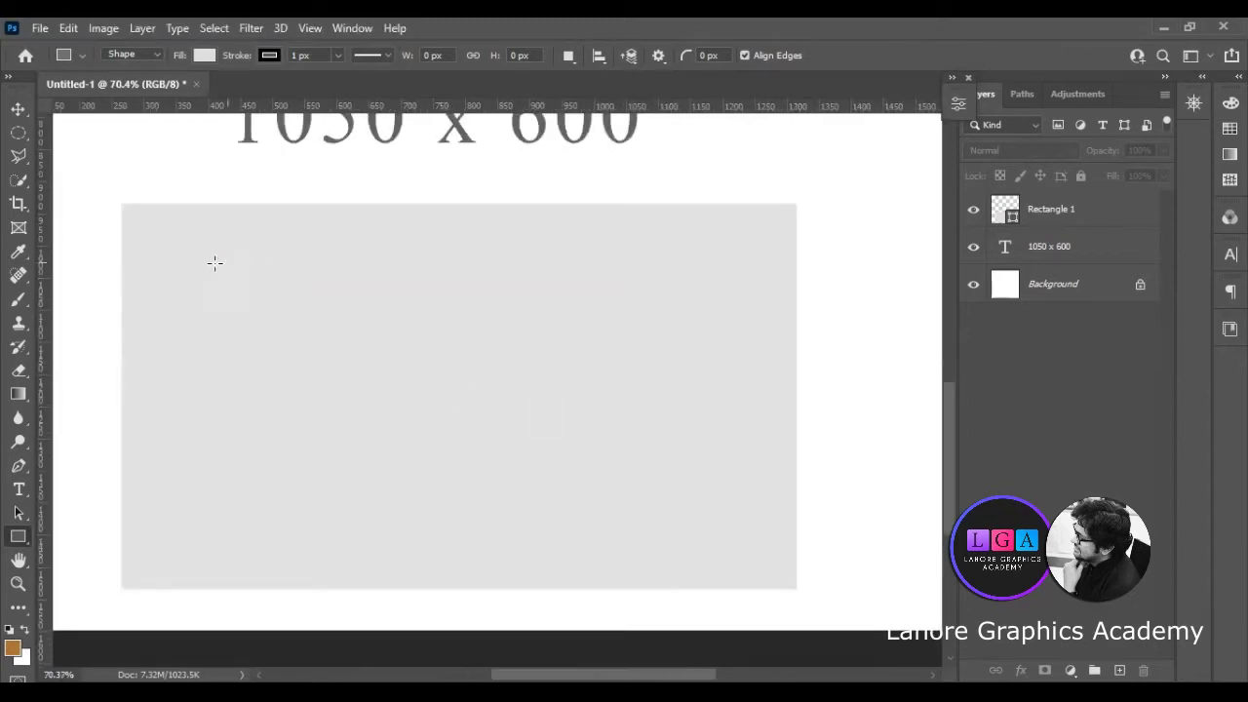
{"action": "left_click", "coordinate": [1039, 215]}
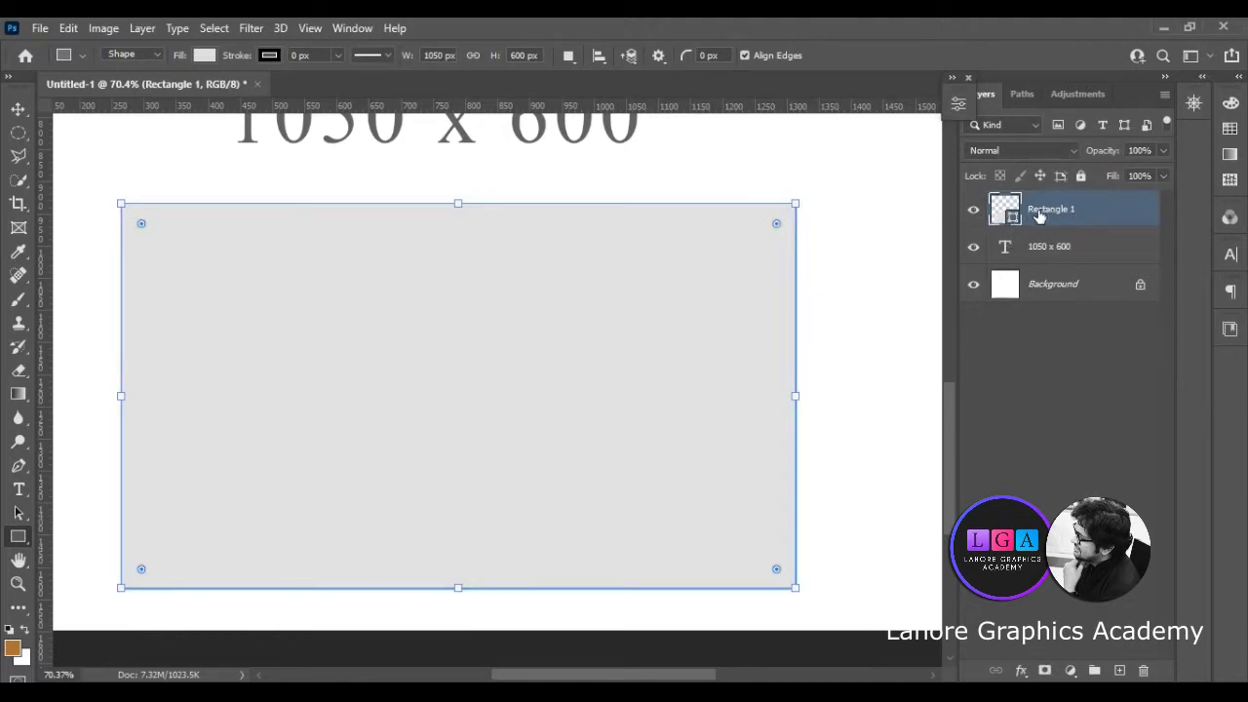
- Rename the Rectangle 1 layer 'Front B-Card' and dock the shape Properties panel
{"action": "left_click", "coordinate": [1011, 358]}
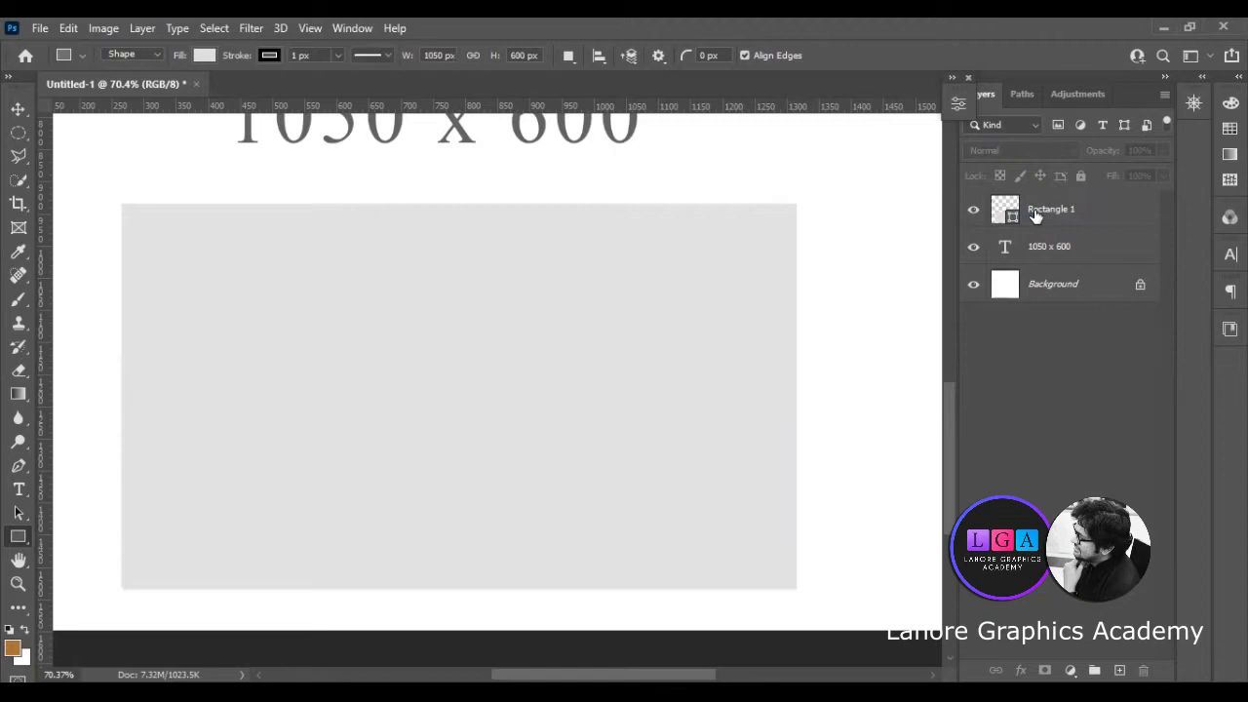
{"action": "left_click", "coordinate": [1036, 219]}
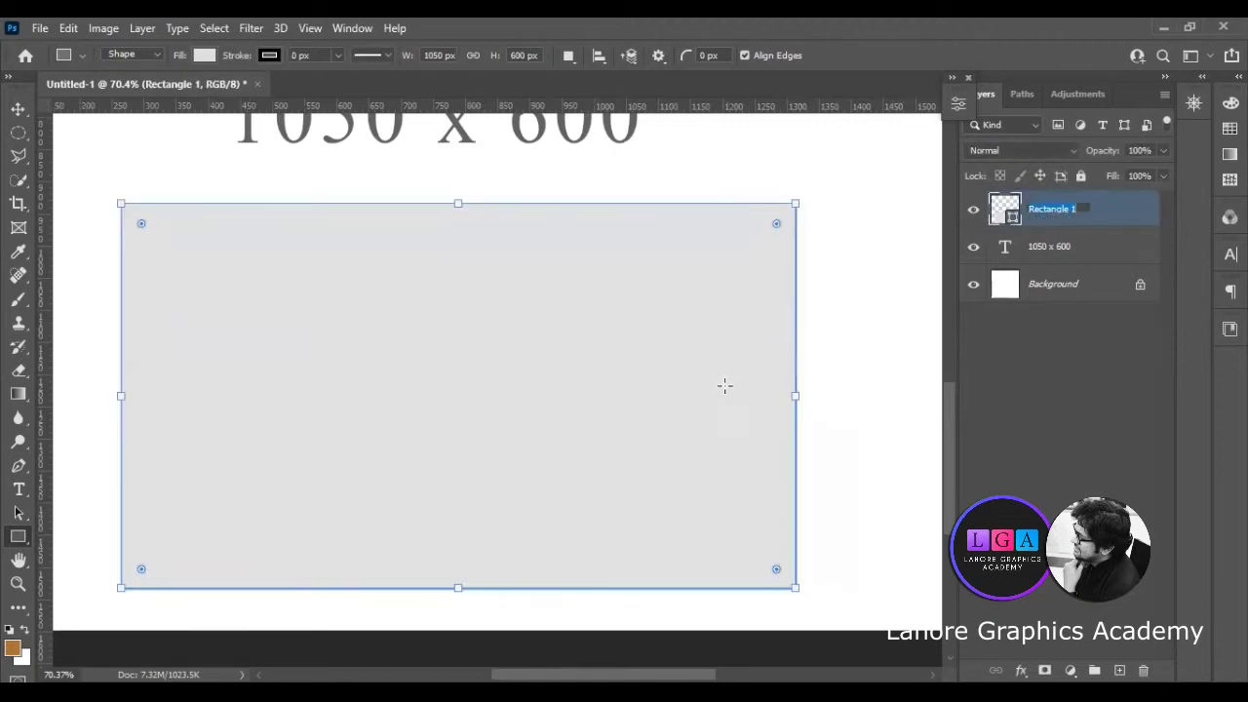
{"action": "key", "text": "shift"}
{"action": "type", "text": "Front"}
{"action": "type", "text": " Car"}
{"action": "type", "text": "d"}
{"action": "key", "text": "Left"}
{"action": "key", "text": "Left"}
{"action": "key", "text": "Left"}
{"action": "type", "text": "B"}
{"action": "key", "text": "Return"}
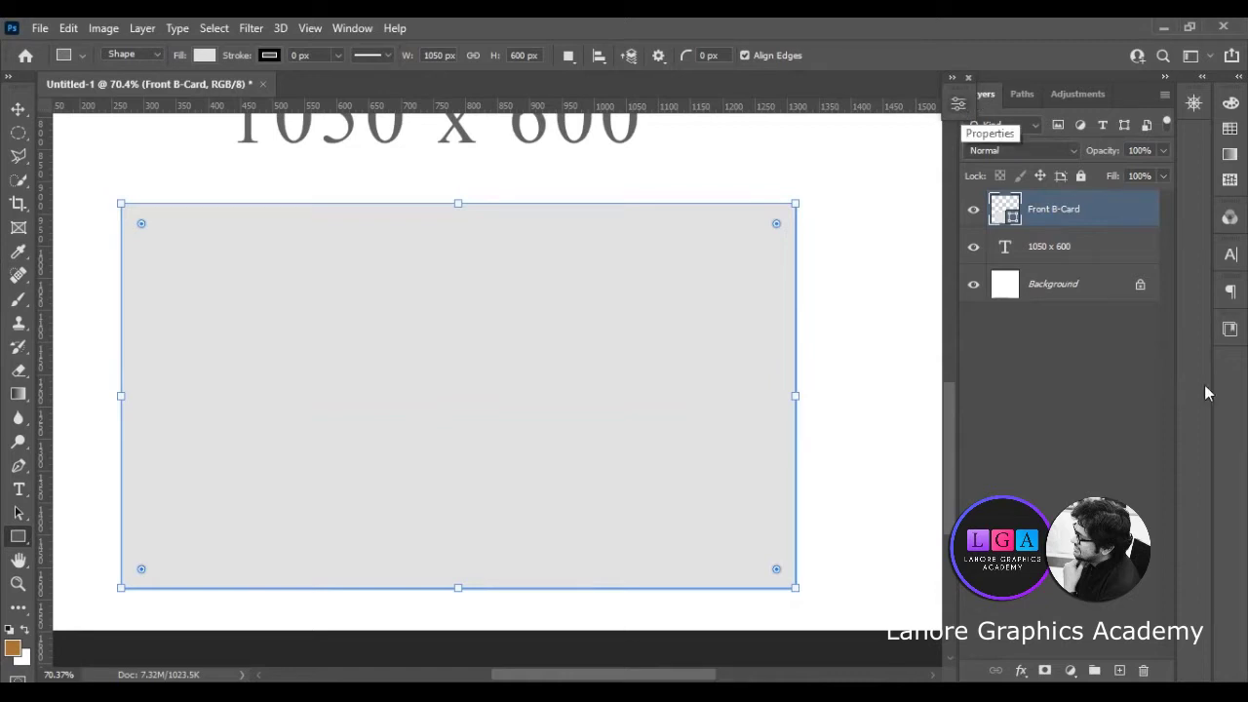
{"action": "left_click_drag", "start_coordinate": [958, 103], "coordinate": [1230, 365]}
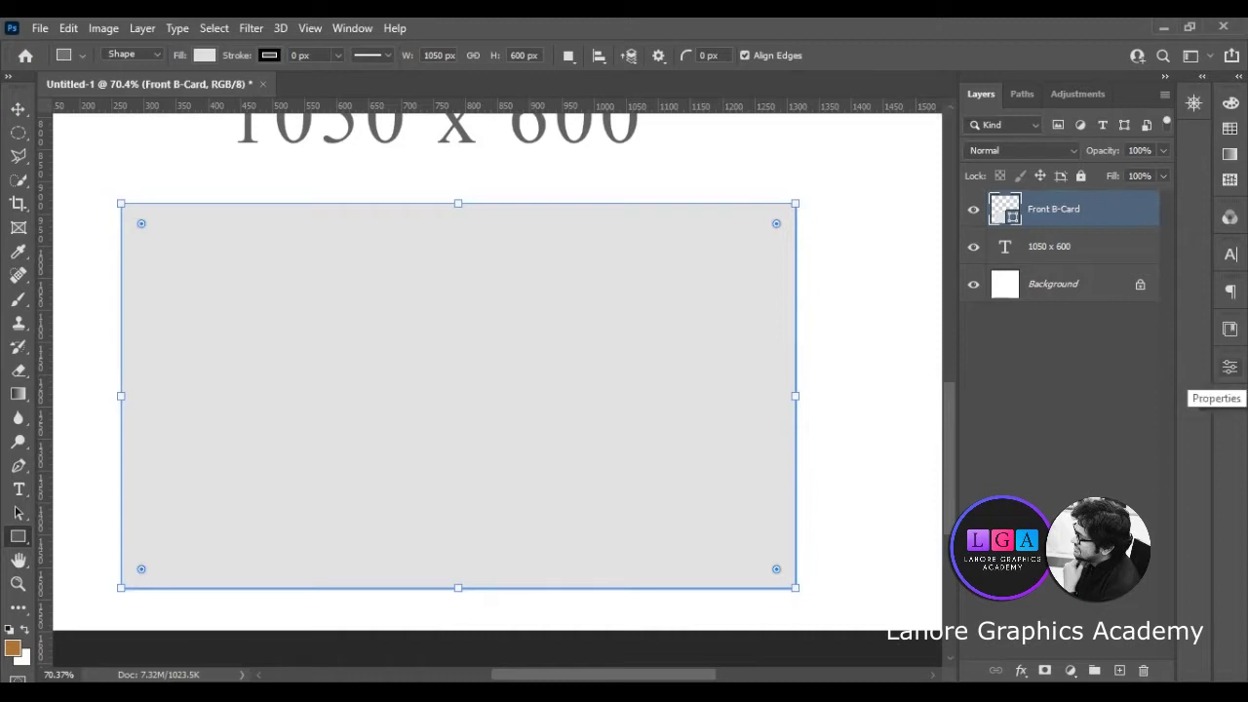
- Apply a corner radius to all four corners of the Front B-Card rectangle
{"action": "left_click", "coordinate": [1230, 367]}
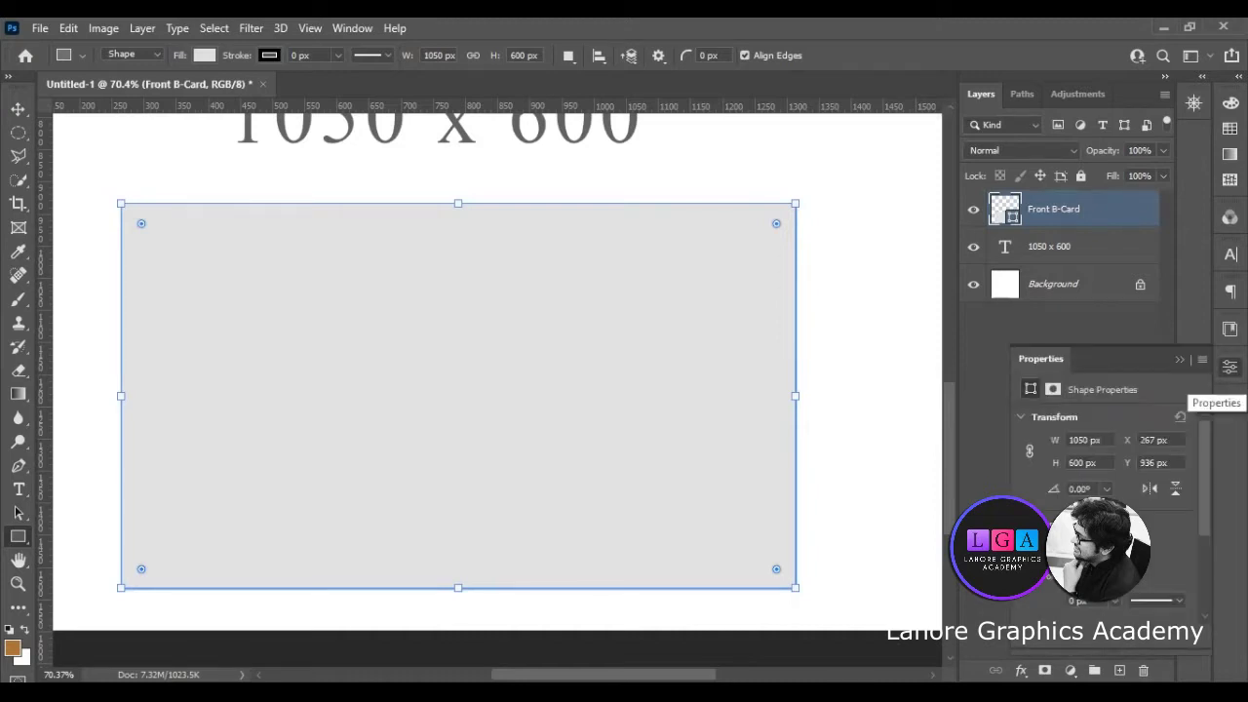
{"action": "left_click", "coordinate": [356, 30]}
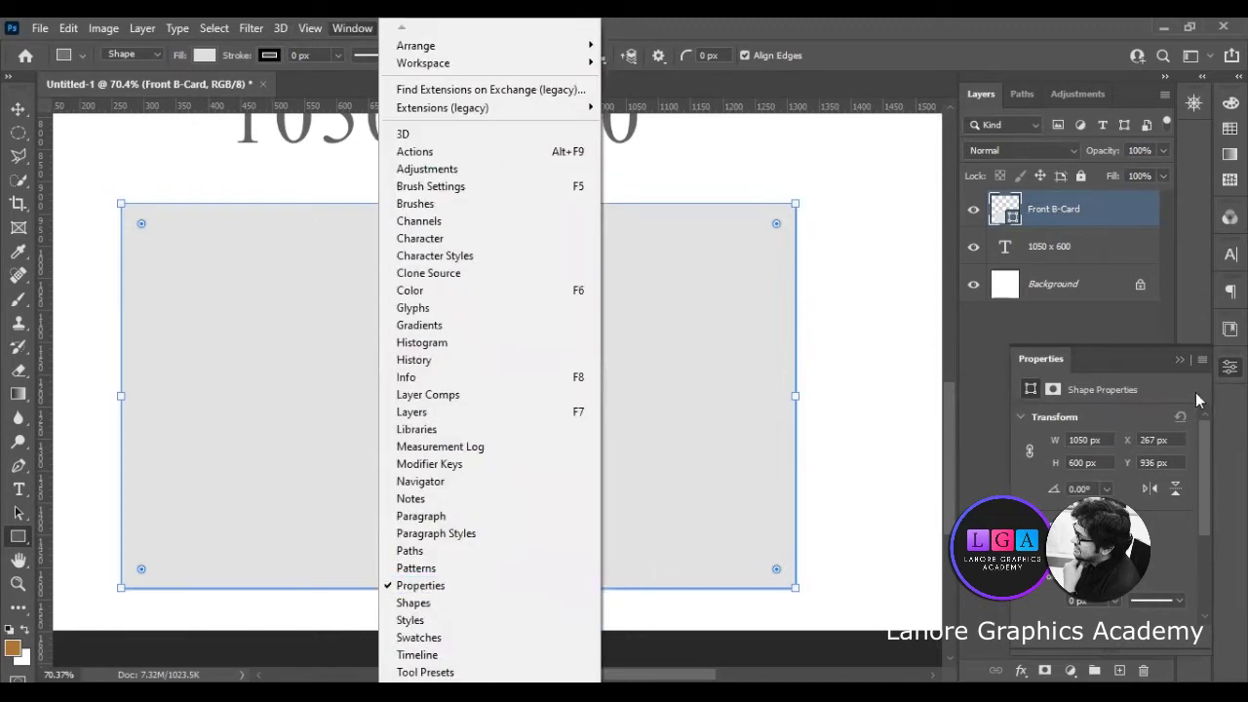
{"action": "key", "text": "Escape"}
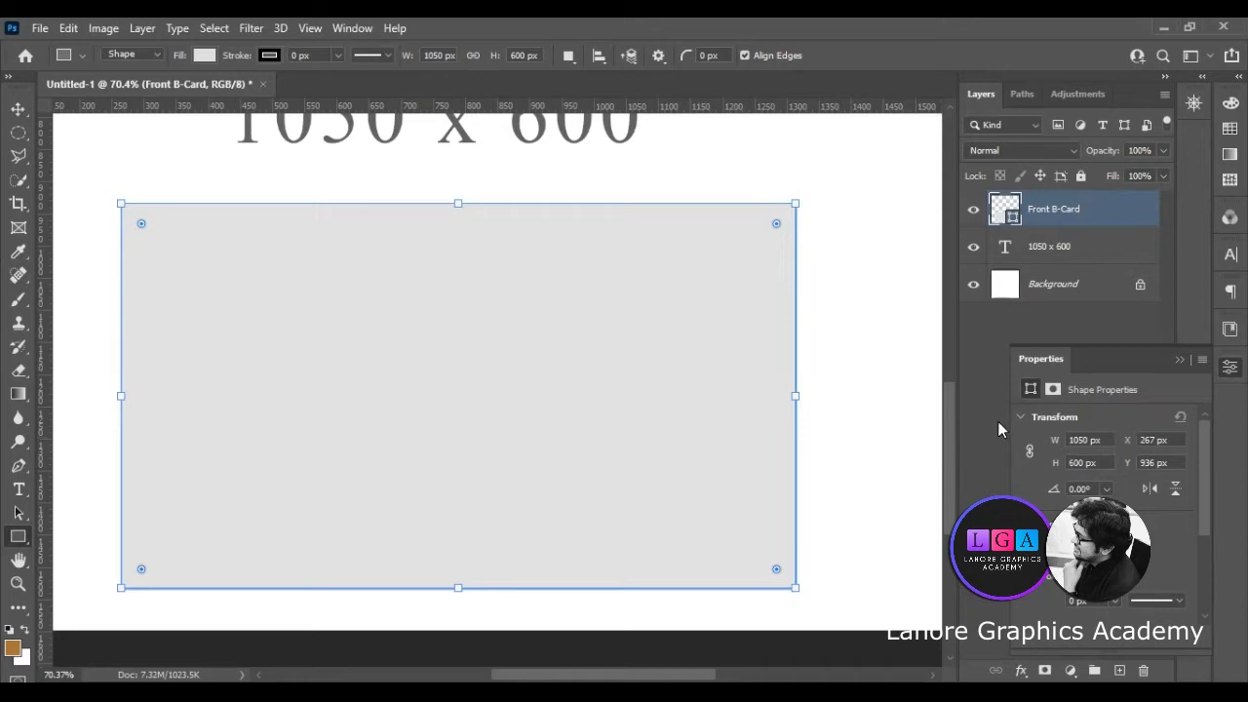
{"action": "scroll", "coordinate": [1122, 546], "scroll_direction": "down", "scroll_amount": 5}
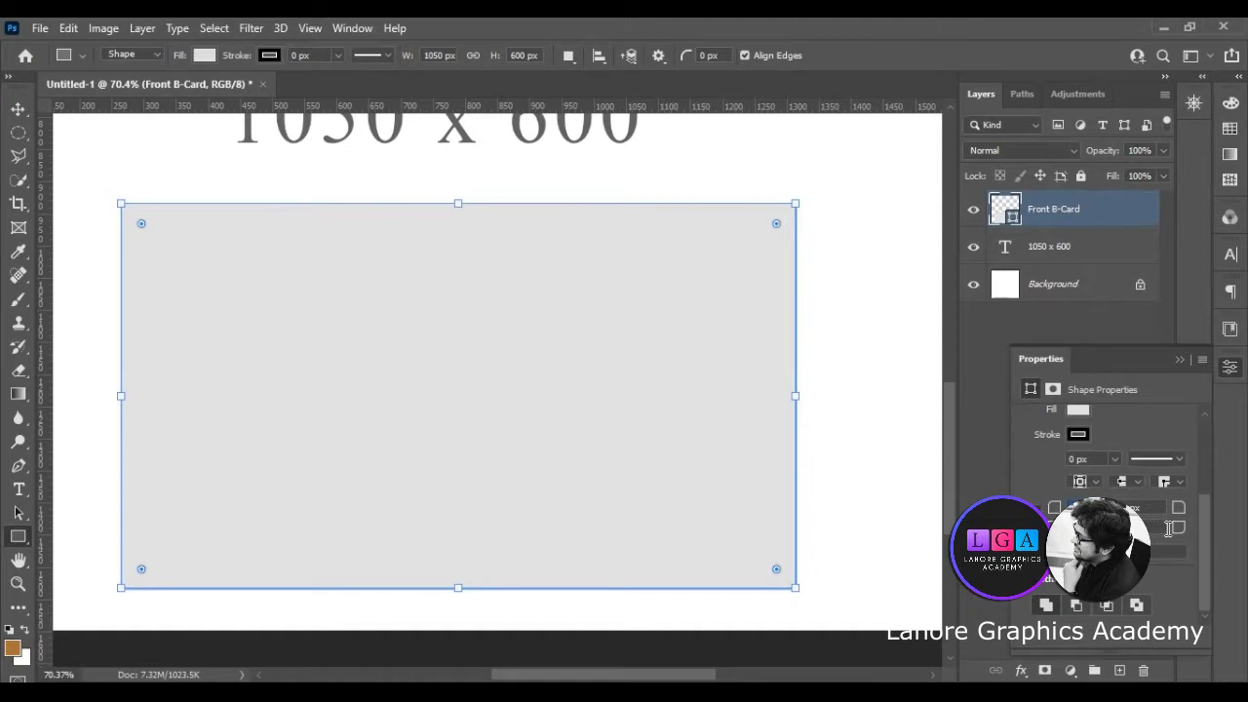
{"action": "key", "text": "Return"}
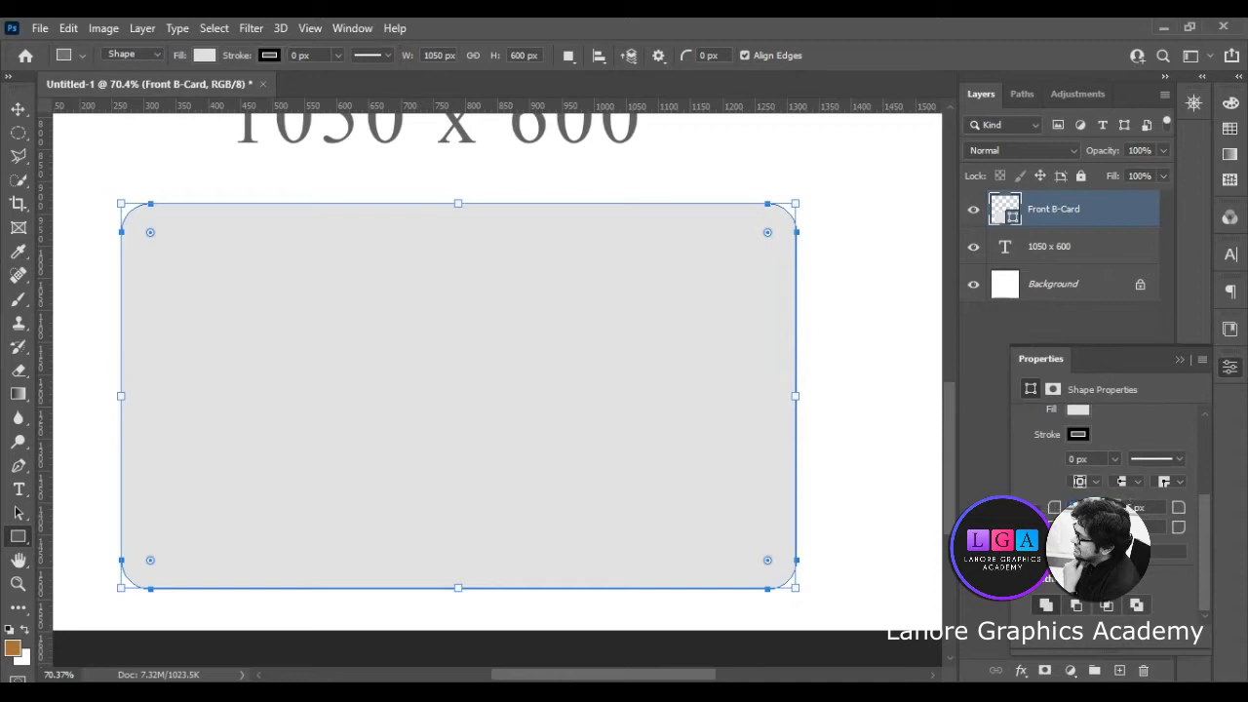
{"action": "left_click", "coordinate": [1178, 359]}
{"action": "left_click", "coordinate": [1036, 395]}
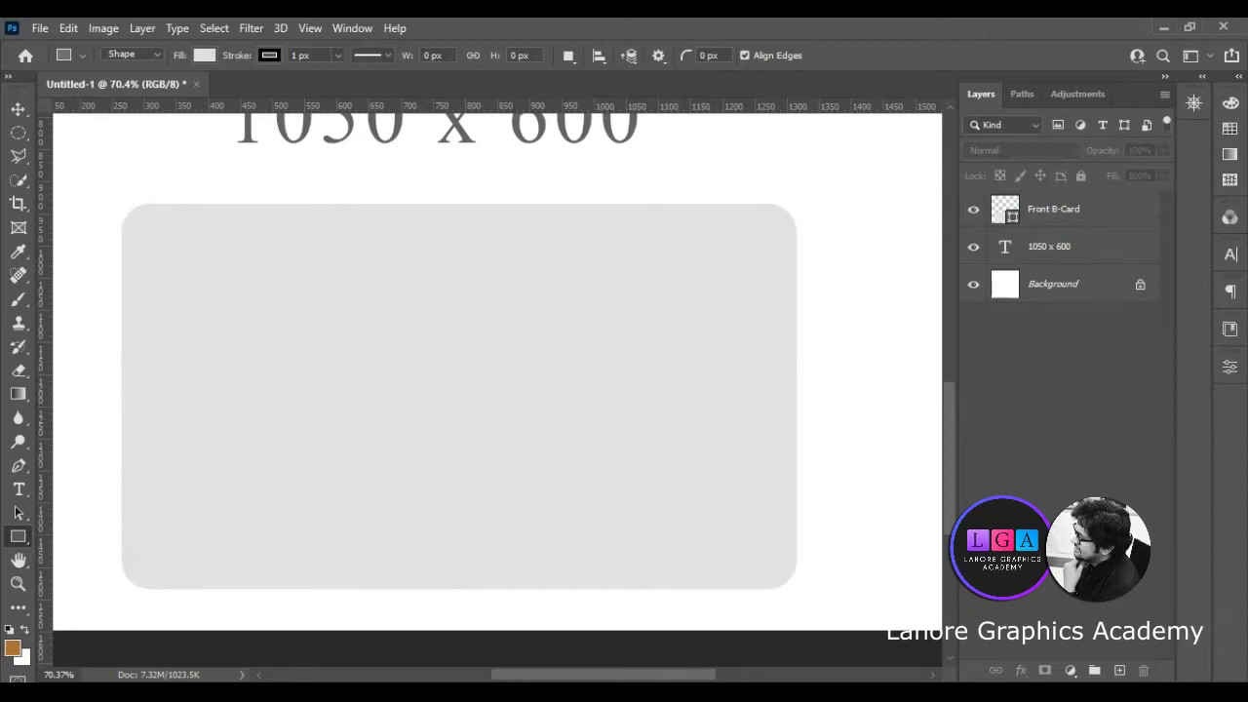
- Start an exact-size rectangle with the Rectangle Tool, then cancel it
{"action": "left_click", "coordinate": [1014, 217]}
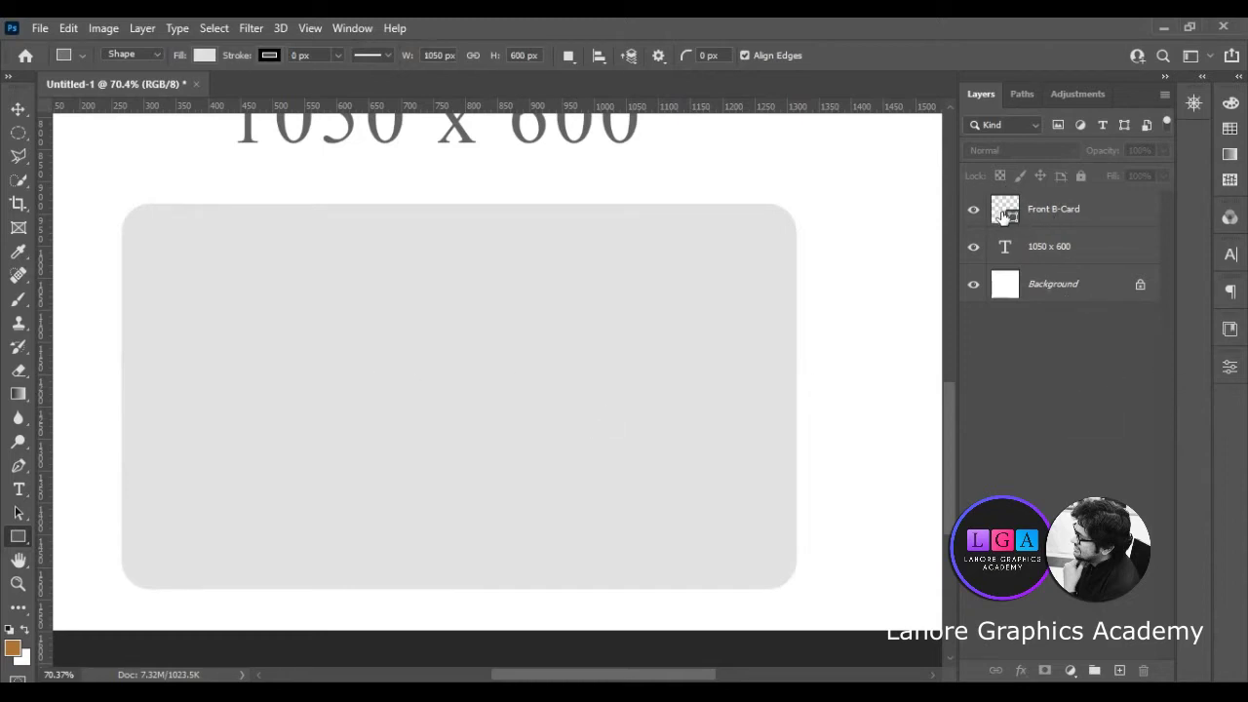
{"action": "right_click", "coordinate": [11, 543]}
{"action": "left_click", "coordinate": [128, 537]}
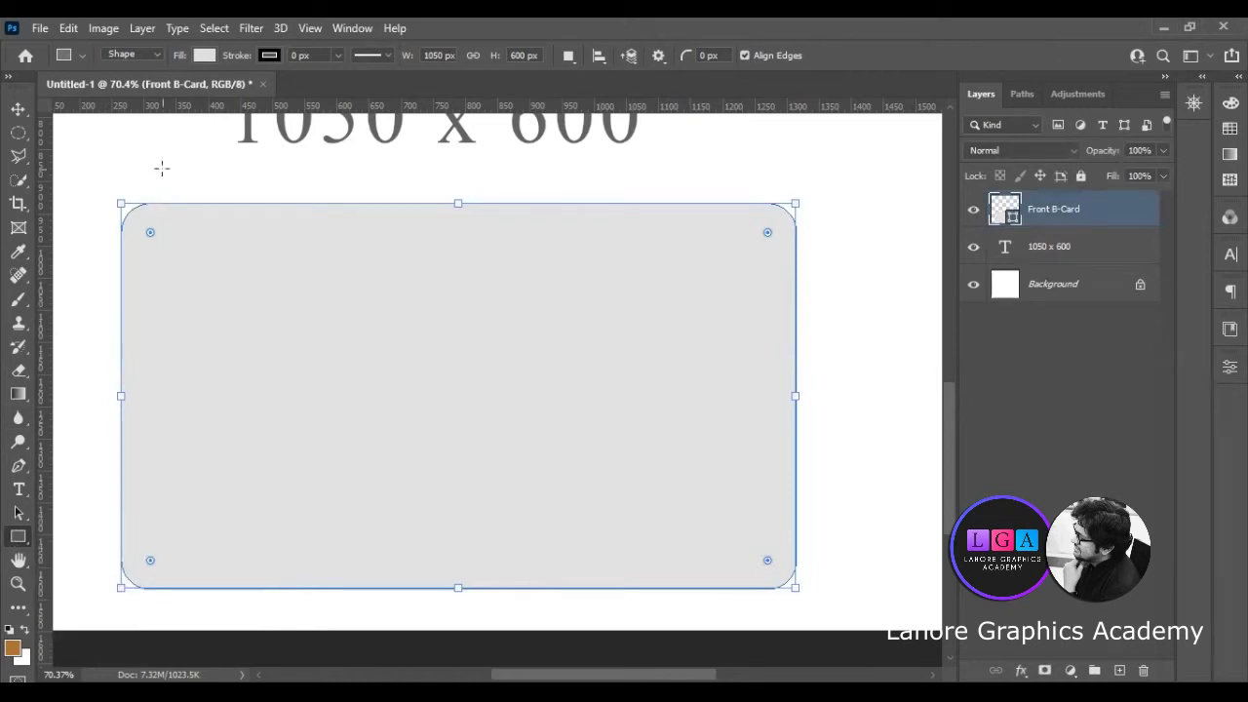
{"action": "left_click", "coordinate": [135, 196]}
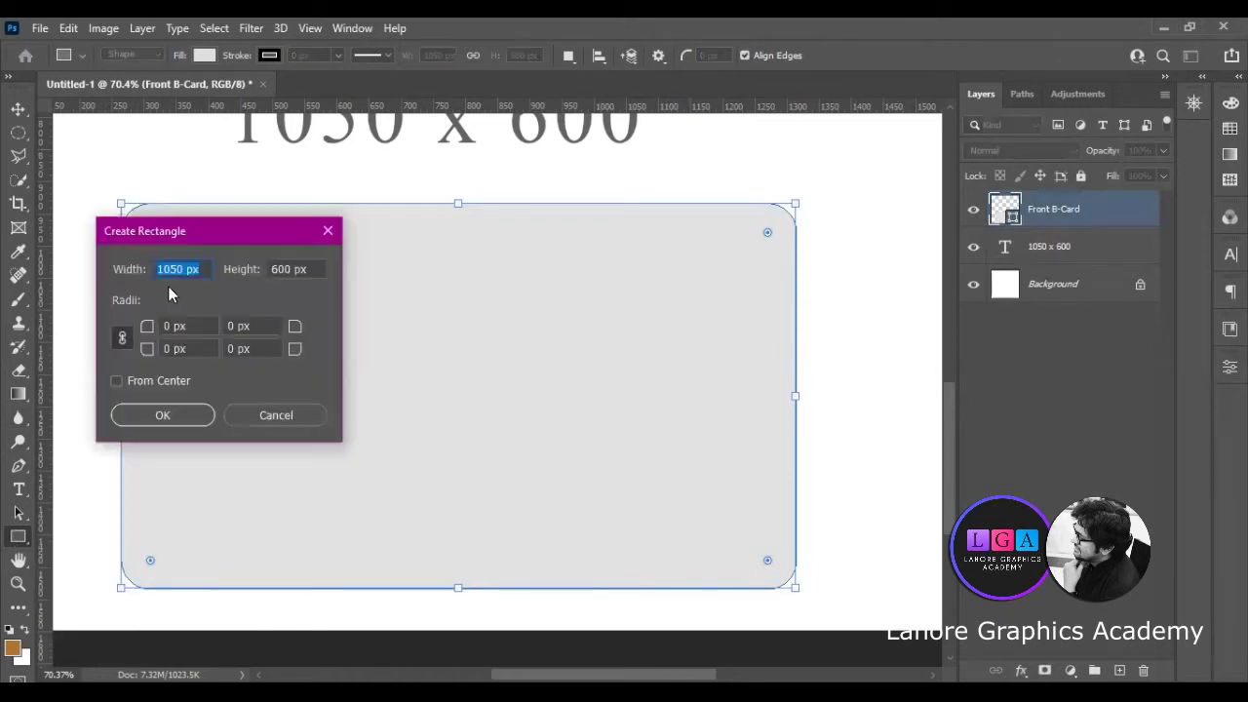
{"action": "left_click_drag", "start_coordinate": [265, 419], "coordinate": [176, 331]}
{"action": "left_click", "coordinate": [274, 415]}
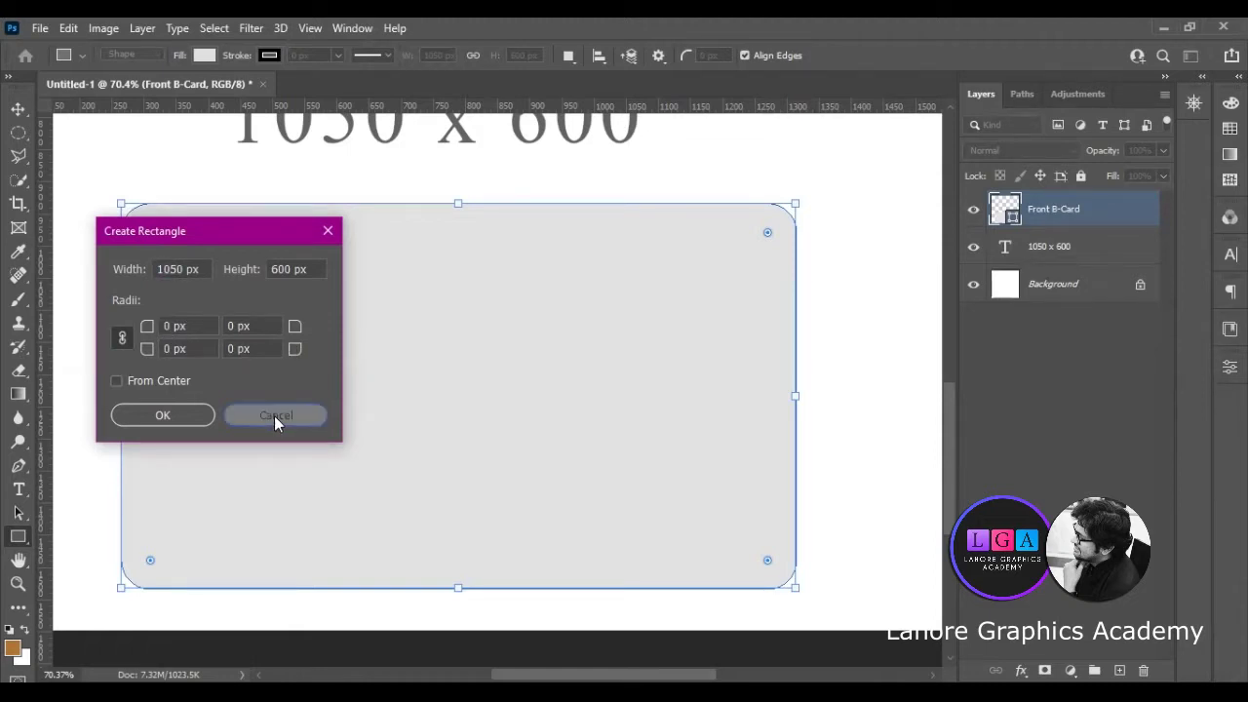
- Reselect the Front B-Card layer and open the fx layer effects list
{"action": "left_click", "coordinate": [1082, 372]}
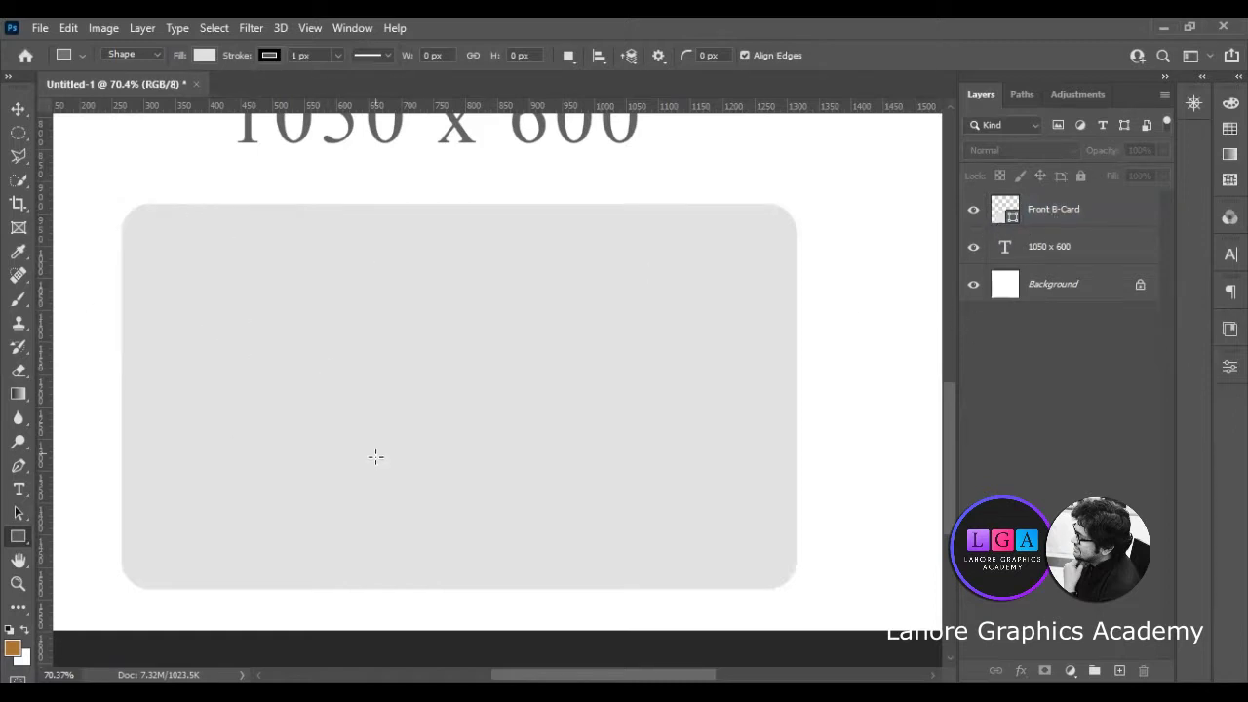
{"action": "scroll", "coordinate": [357, 518], "scroll_direction": "down", "scroll_amount": 2}
{"action": "scroll", "coordinate": [365, 547], "scroll_direction": "up", "scroll_amount": 1}
{"action": "scroll", "coordinate": [365, 547], "scroll_direction": "up", "scroll_amount": 1}
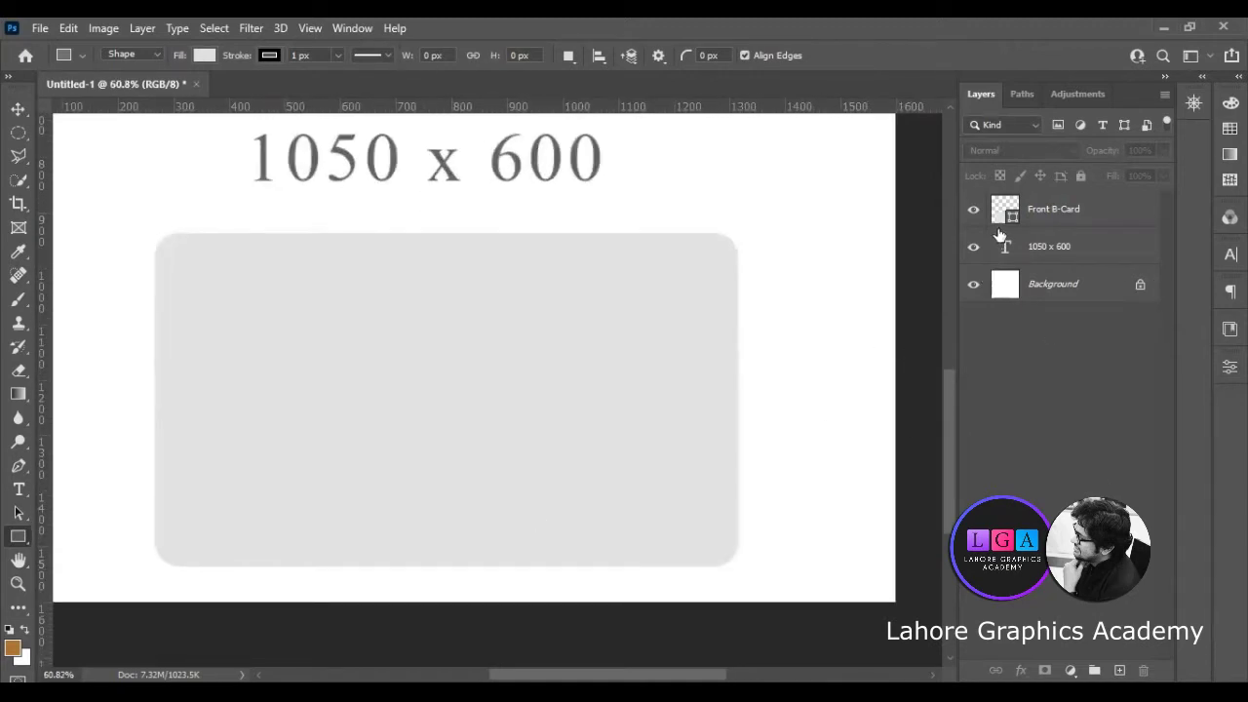
{"action": "left_click", "coordinate": [1076, 222]}
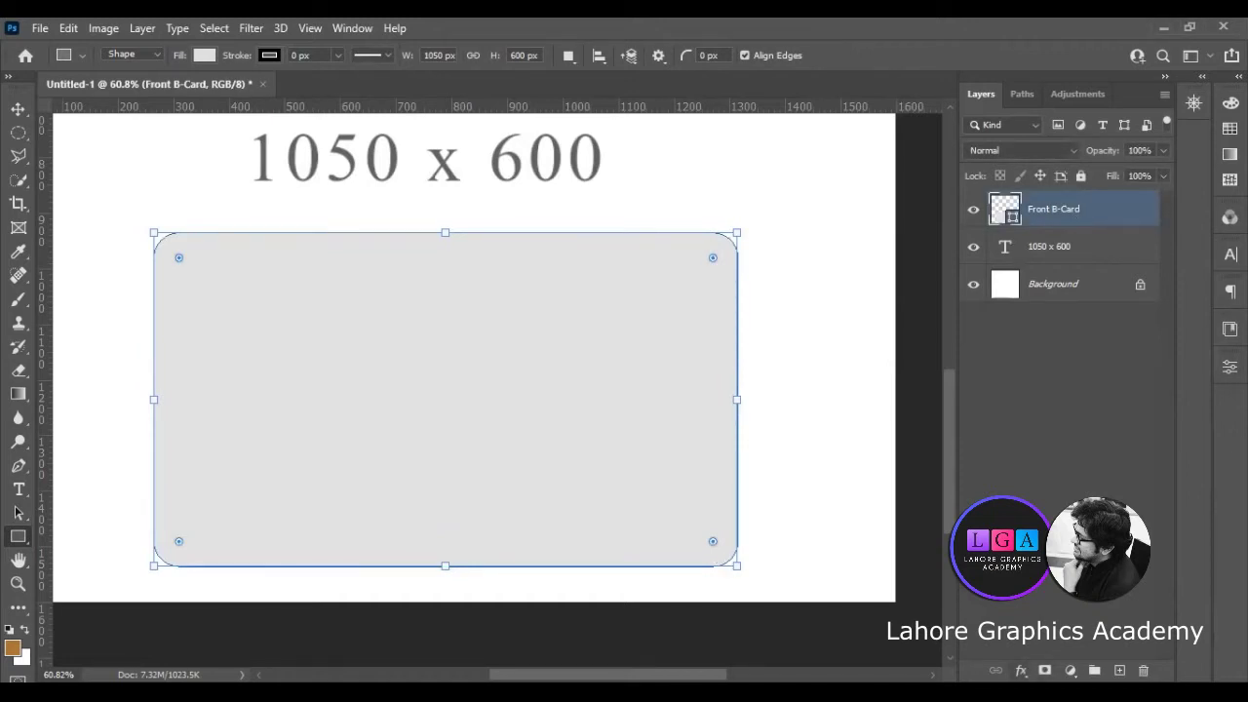
{"action": "left_click", "coordinate": [1021, 669]}
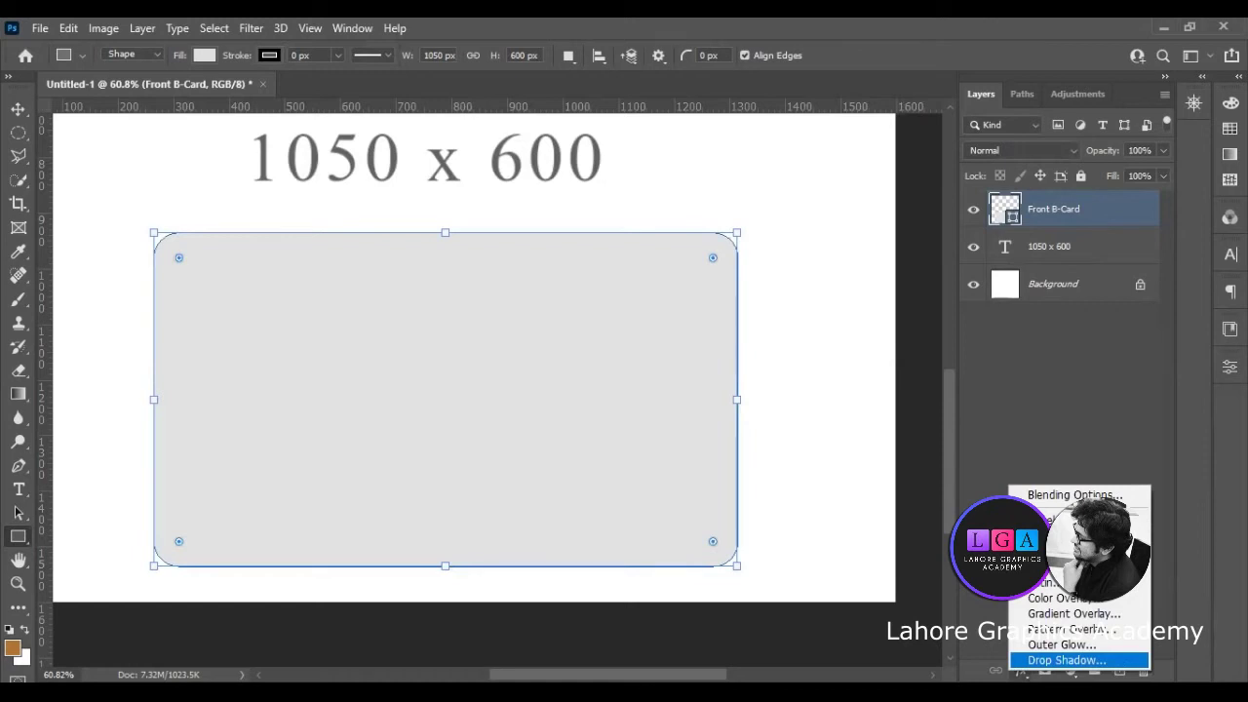
- Add a Drop Shadow to Front B-Card at 60% opacity with size and distance 0 px
{"action": "left_click", "coordinate": [1067, 660]}
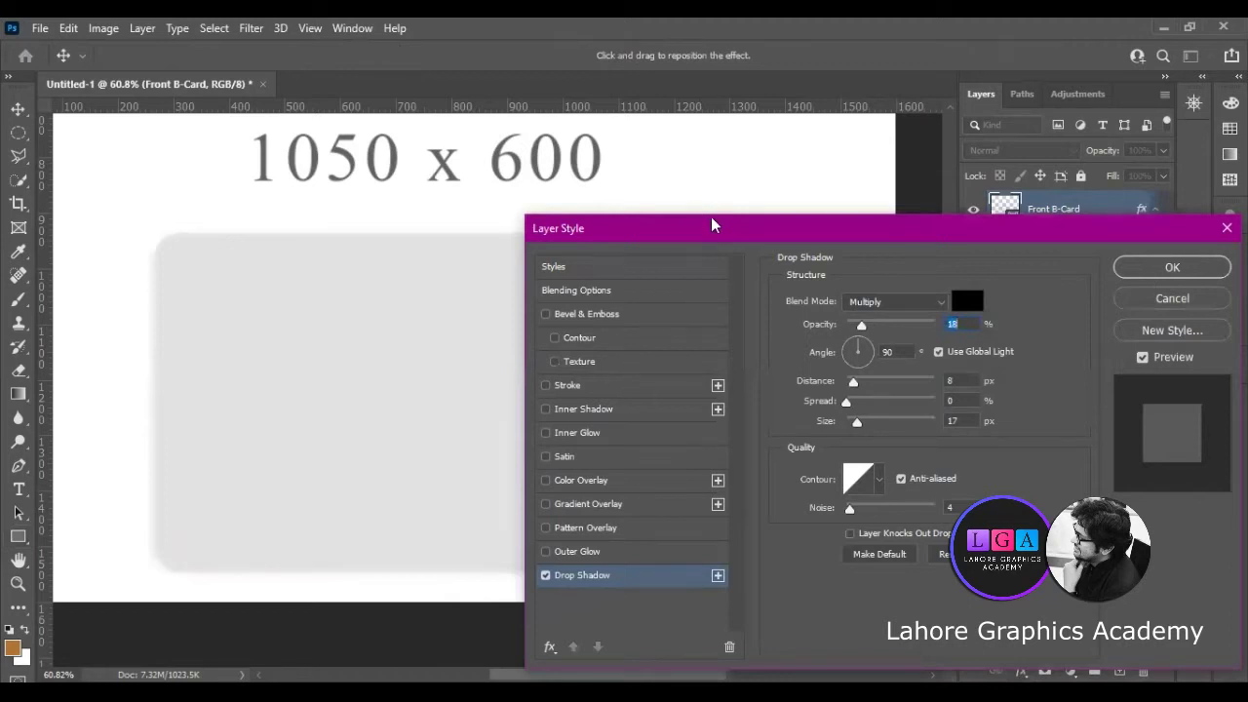
{"action": "left_click_drag", "start_coordinate": [712, 220], "coordinate": [980, 158]}
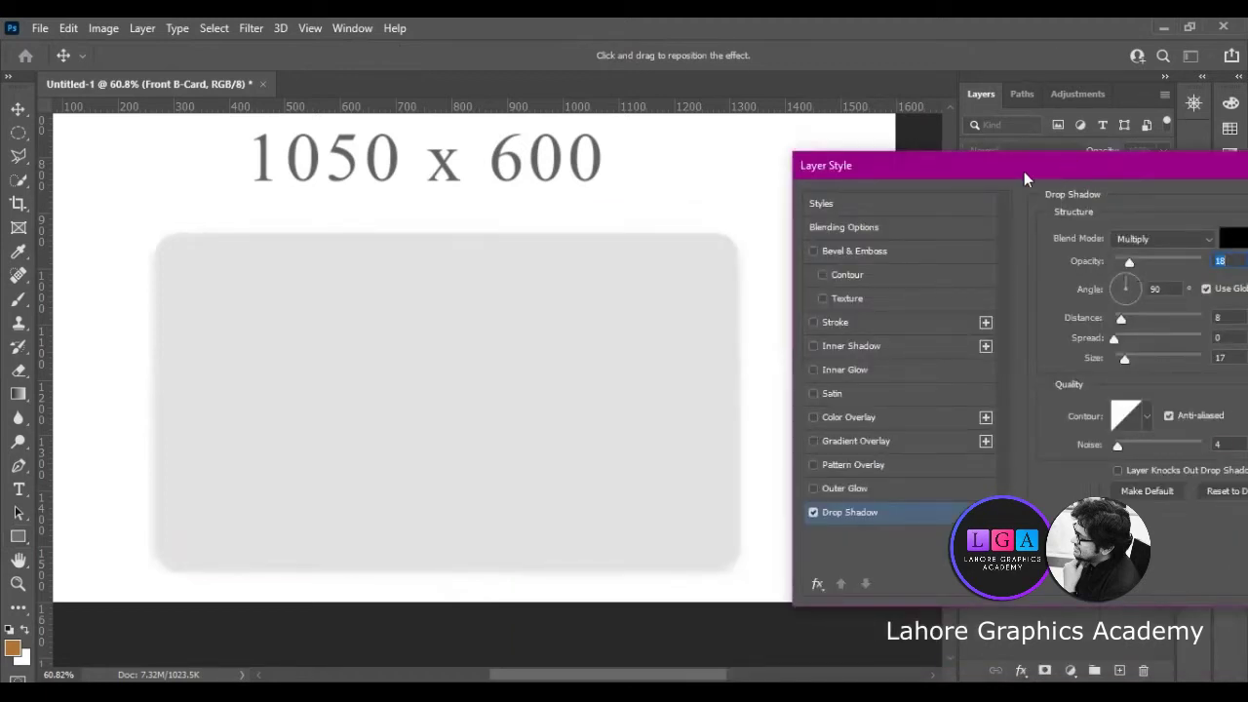
{"action": "left_click_drag", "start_coordinate": [810, 166], "coordinate": [504, 166]}
{"action": "left_click_drag", "start_coordinate": [824, 264], "coordinate": [862, 265]}
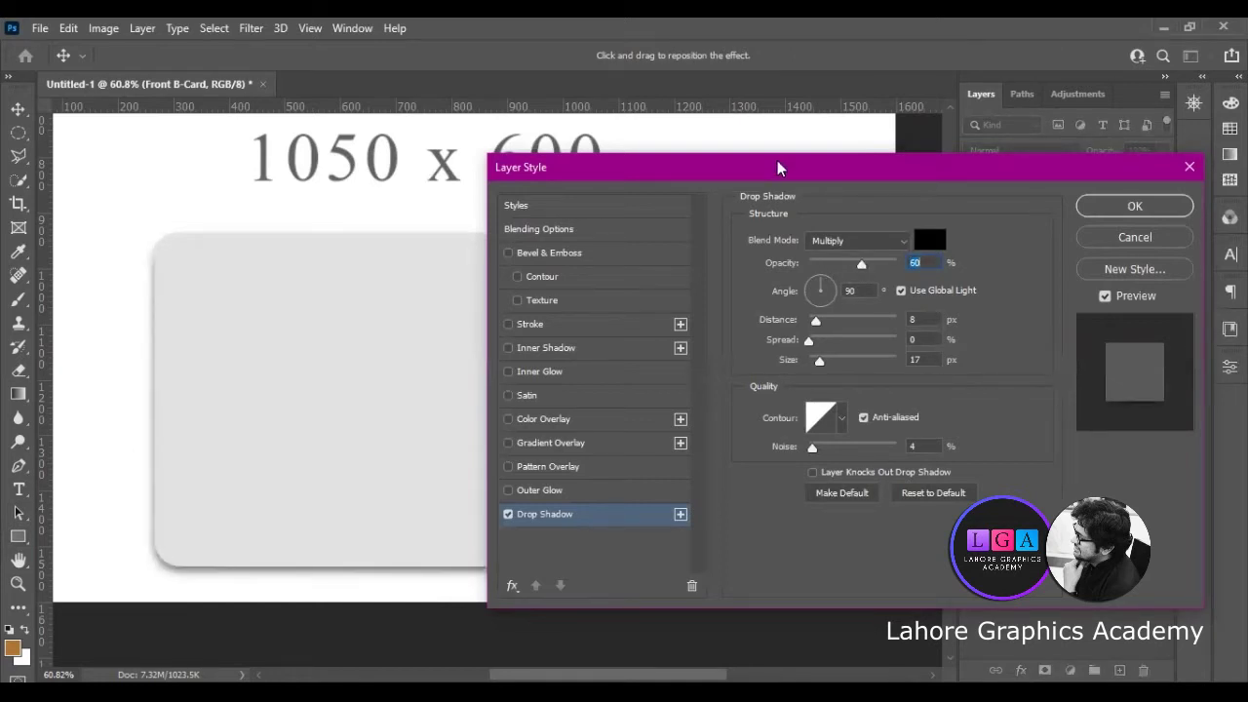
{"action": "left_click_drag", "start_coordinate": [778, 168], "coordinate": [966, 111]}
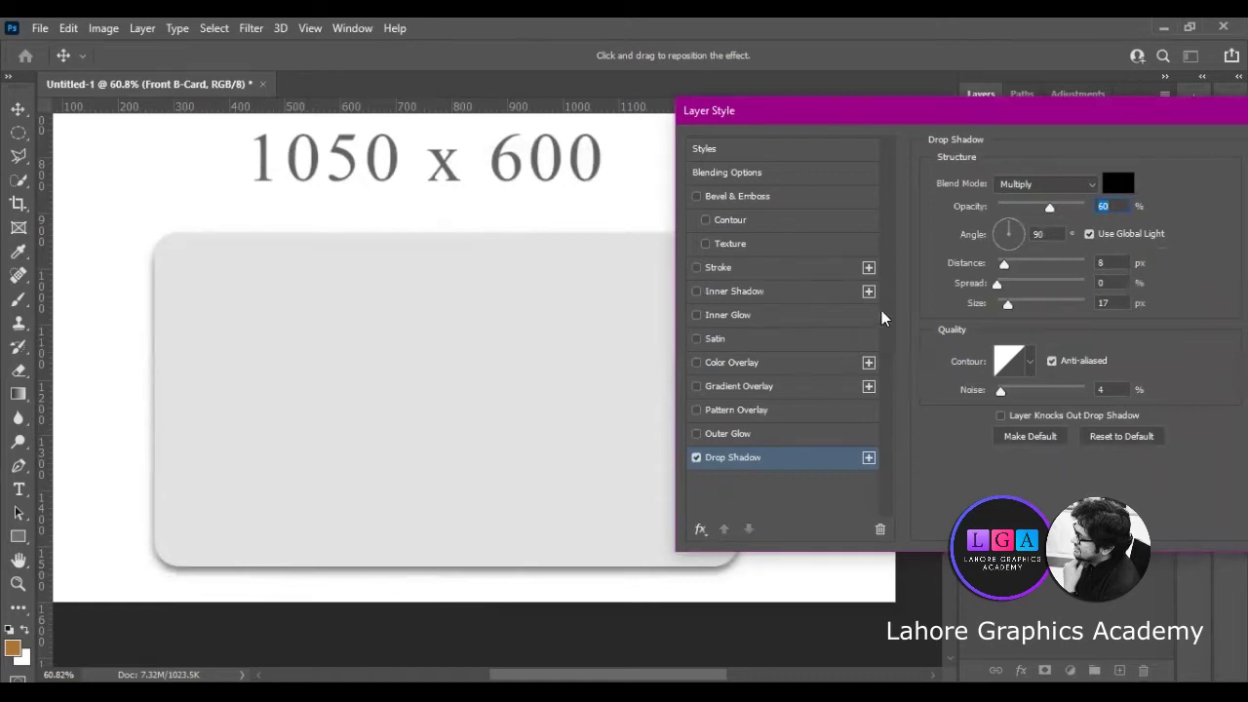
{"action": "left_click_drag", "start_coordinate": [1008, 304], "coordinate": [1004, 304]}
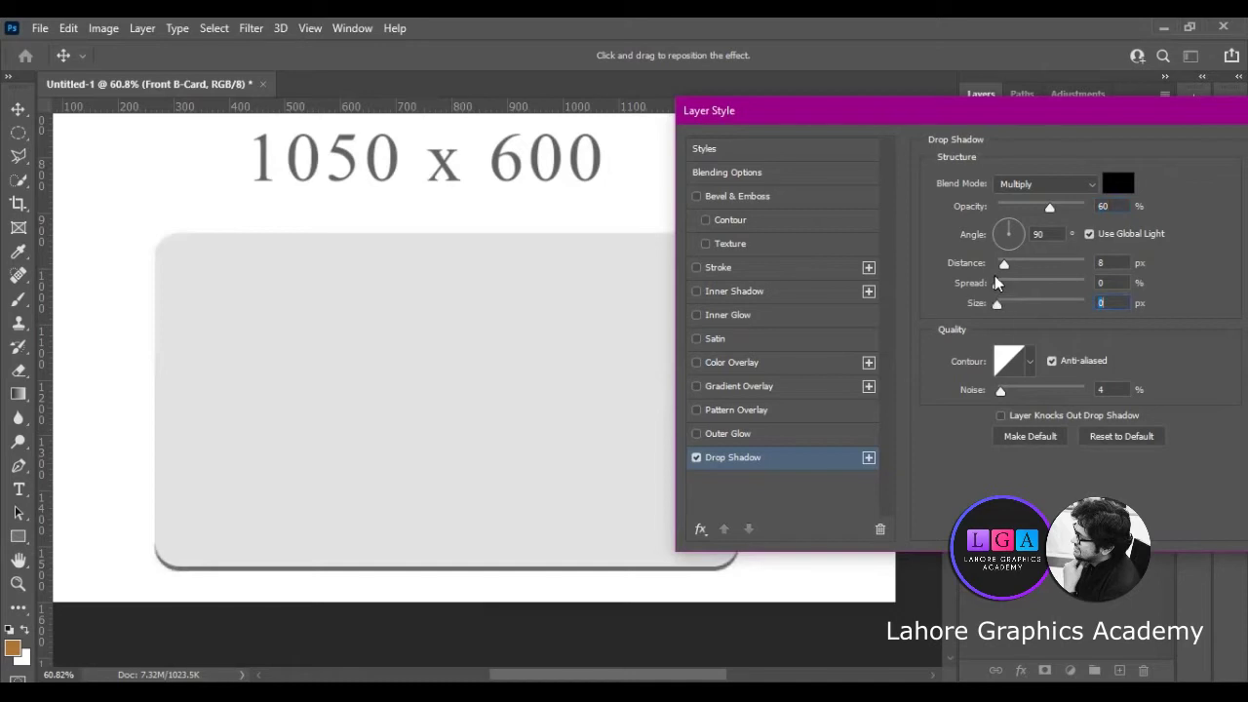
{"action": "left_click_drag", "start_coordinate": [1003, 263], "coordinate": [995, 264]}
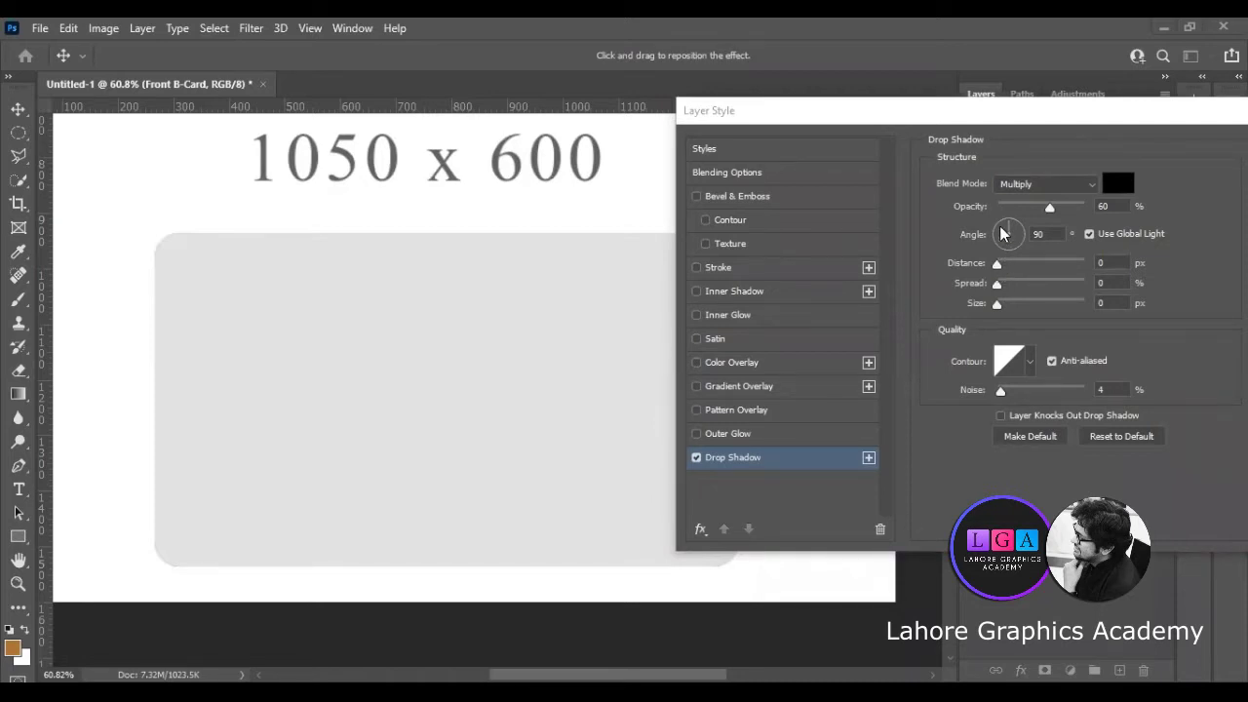
{"action": "mouse_move", "coordinate": [1001, 239]}
{"action": "left_mouse_down"}
{"action": "mouse_move", "coordinate": [1003, 228]}
{"action": "mouse_move", "coordinate": [1015, 275]}
{"action": "mouse_move", "coordinate": [1037, 278]}
{"action": "mouse_move", "coordinate": [1018, 308]}
{"action": "left_mouse_up"}
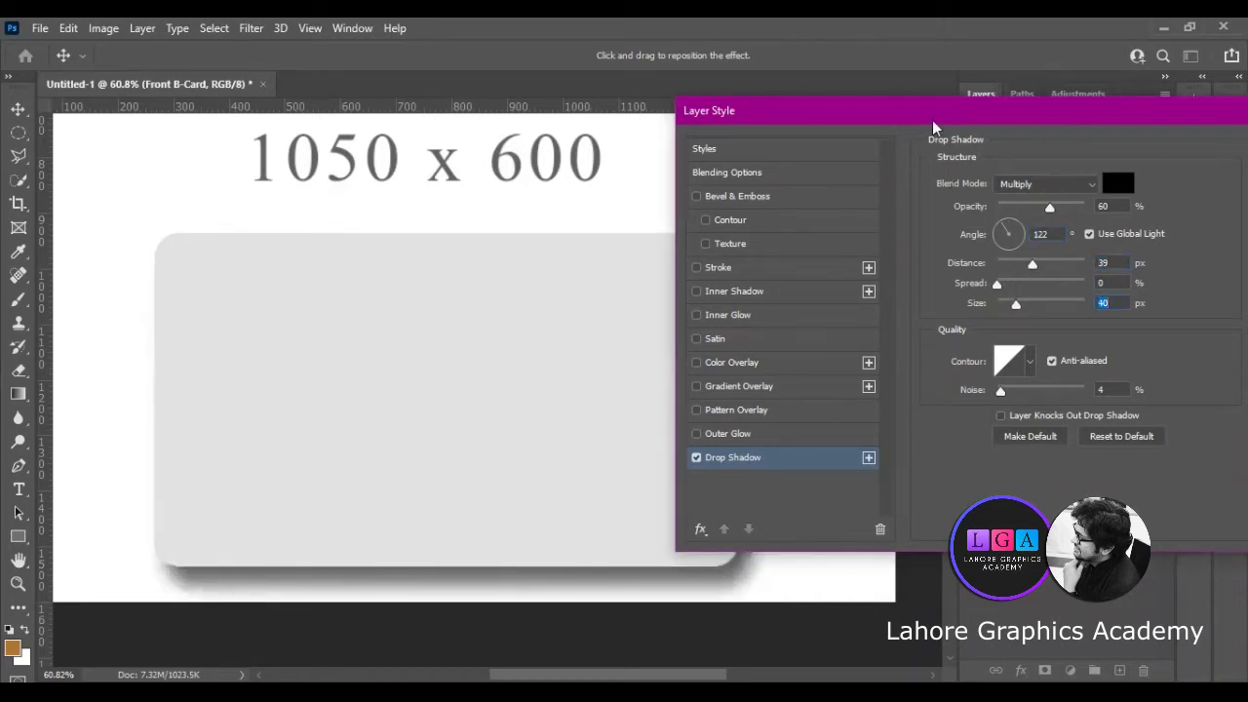
- Set the card's drop shadow to distance 0 and size 16 px, and apply it
{"action": "left_click_drag", "start_coordinate": [897, 115], "coordinate": [1239, 184]}
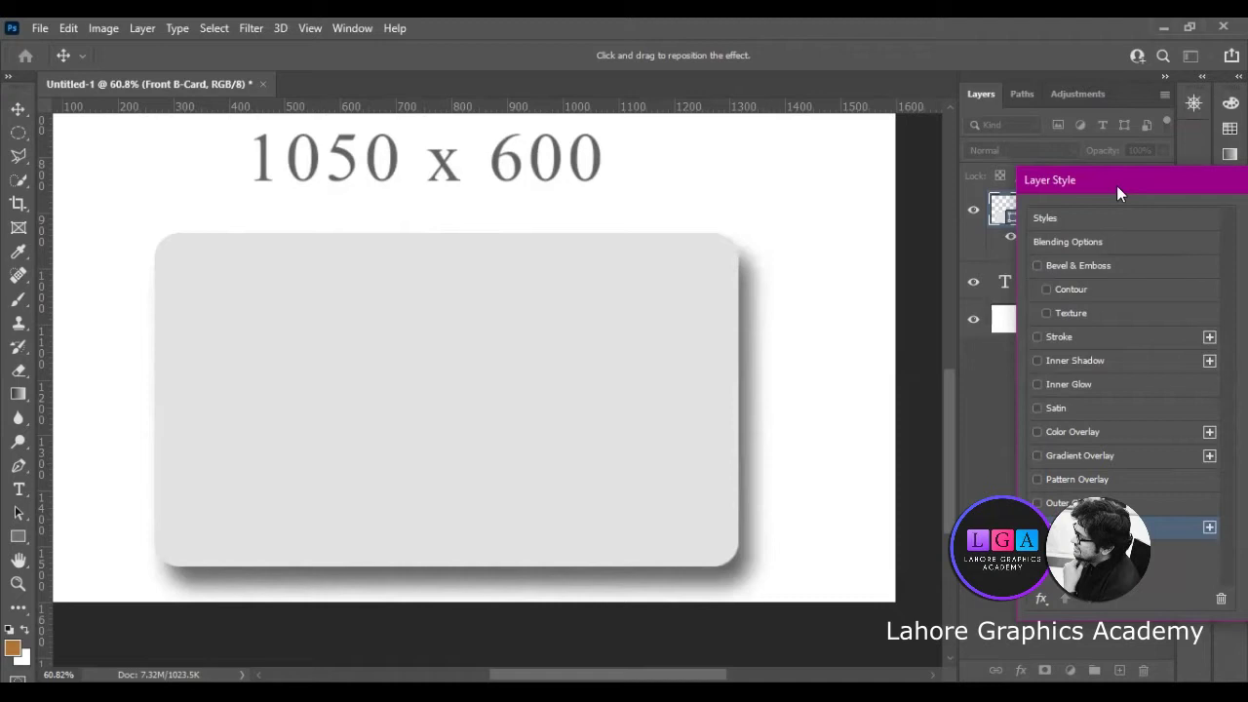
{"action": "left_click_drag", "start_coordinate": [1117, 185], "coordinate": [660, 106]}
{"action": "mouse_move", "coordinate": [887, 255]}
{"action": "left_mouse_down"}
{"action": "mouse_move", "coordinate": [872, 258]}
{"action": "mouse_move", "coordinate": [894, 295]}
{"action": "left_mouse_up"}
{"action": "left_click", "coordinate": [926, 223]}
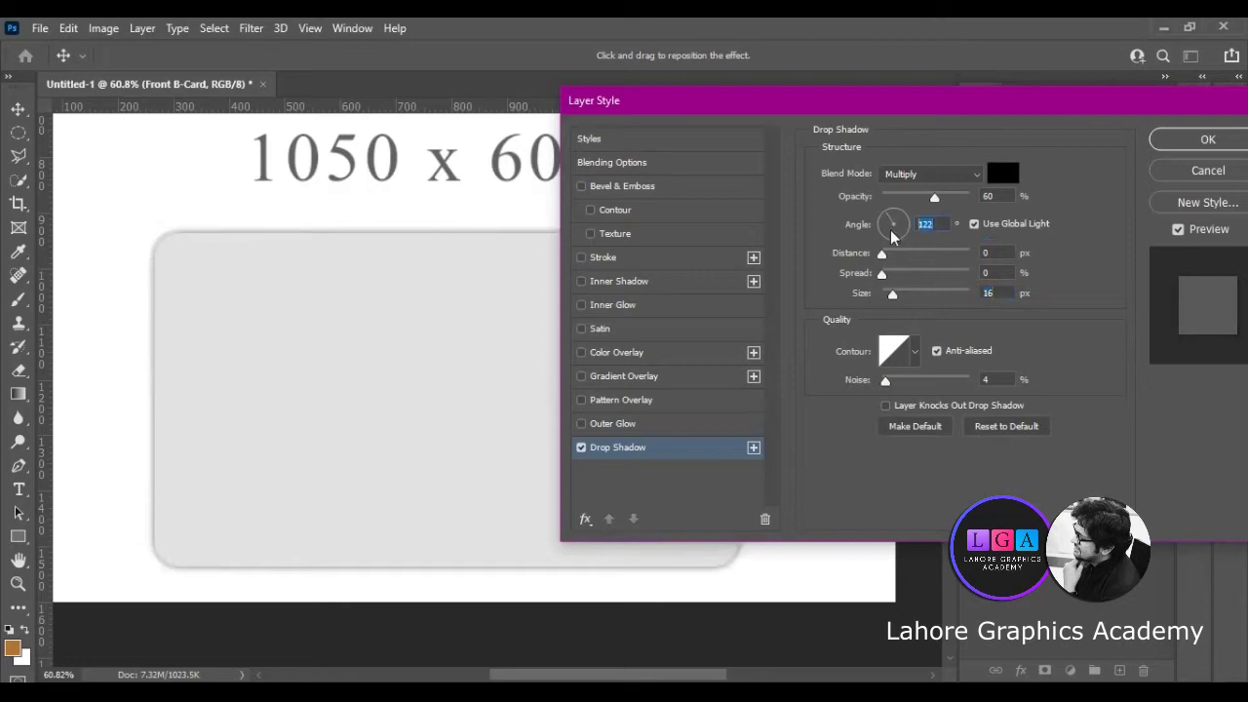
{"action": "key", "text": "Return"}
{"action": "left_click", "coordinate": [1063, 420]}
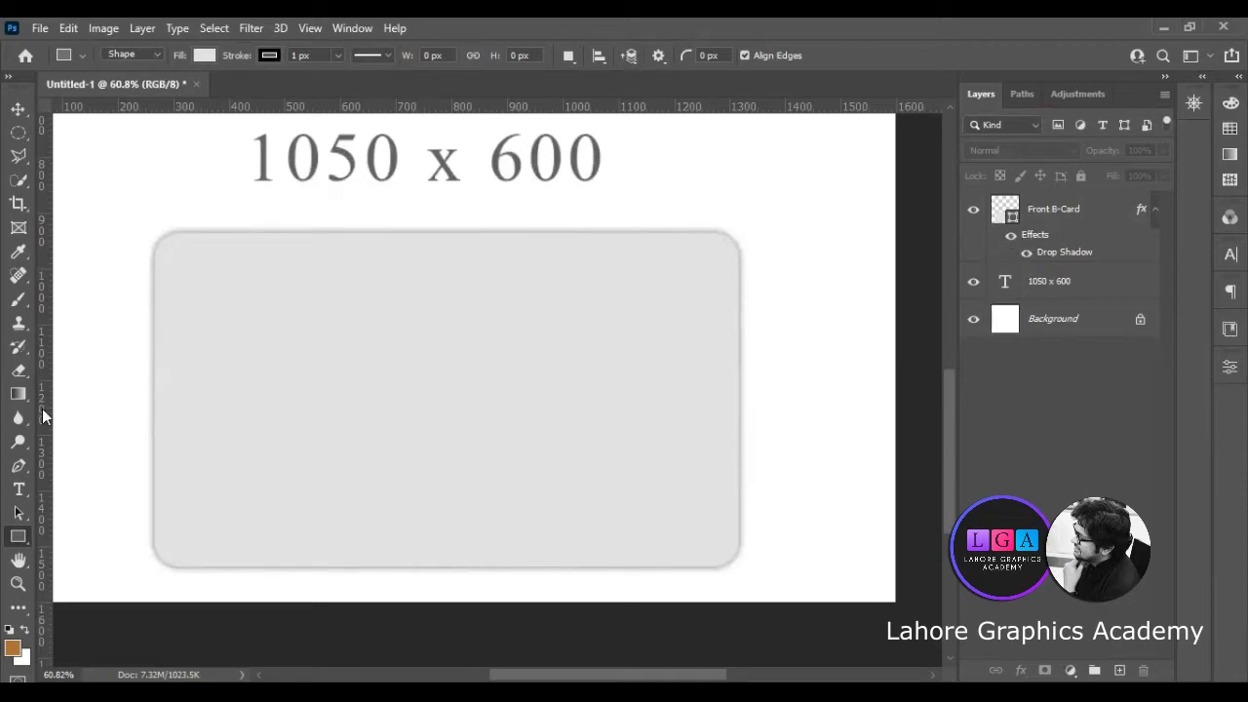
{"action": "right_click", "coordinate": [20, 542]}
- Draw a small square beside the 1050 x 600 label and create a group named 'Color Template'
{"action": "left_click", "coordinate": [115, 538]}
{"action": "left_click_drag", "start_coordinate": [666, 196], "coordinate": [673, 203]}
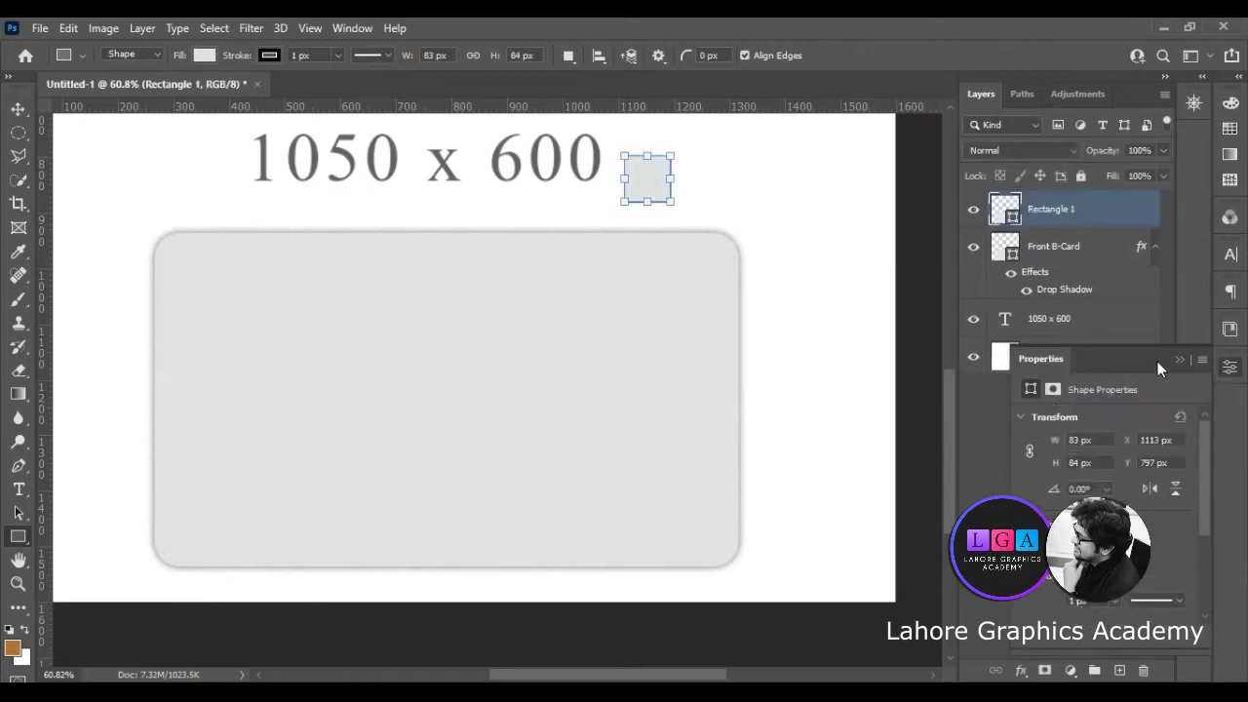
{"action": "left_click", "coordinate": [1173, 357]}
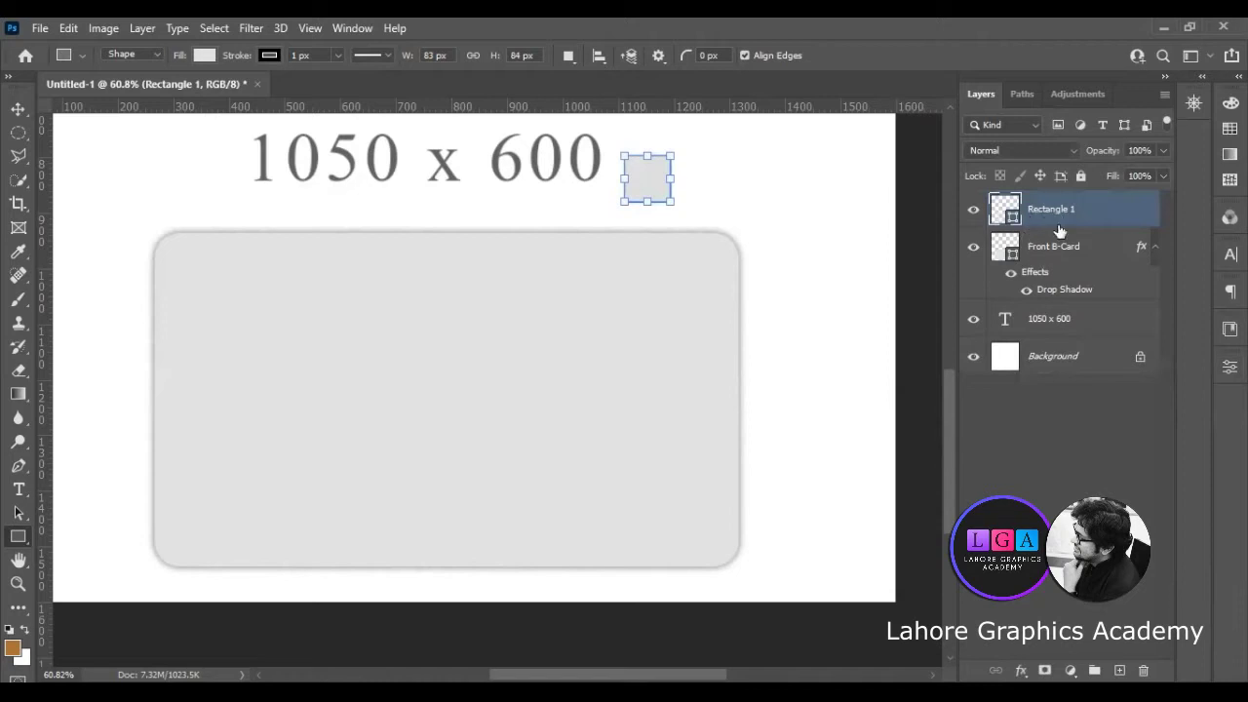
{"action": "left_click", "coordinate": [1094, 671]}
{"action": "double_click", "coordinate": [1044, 201]}
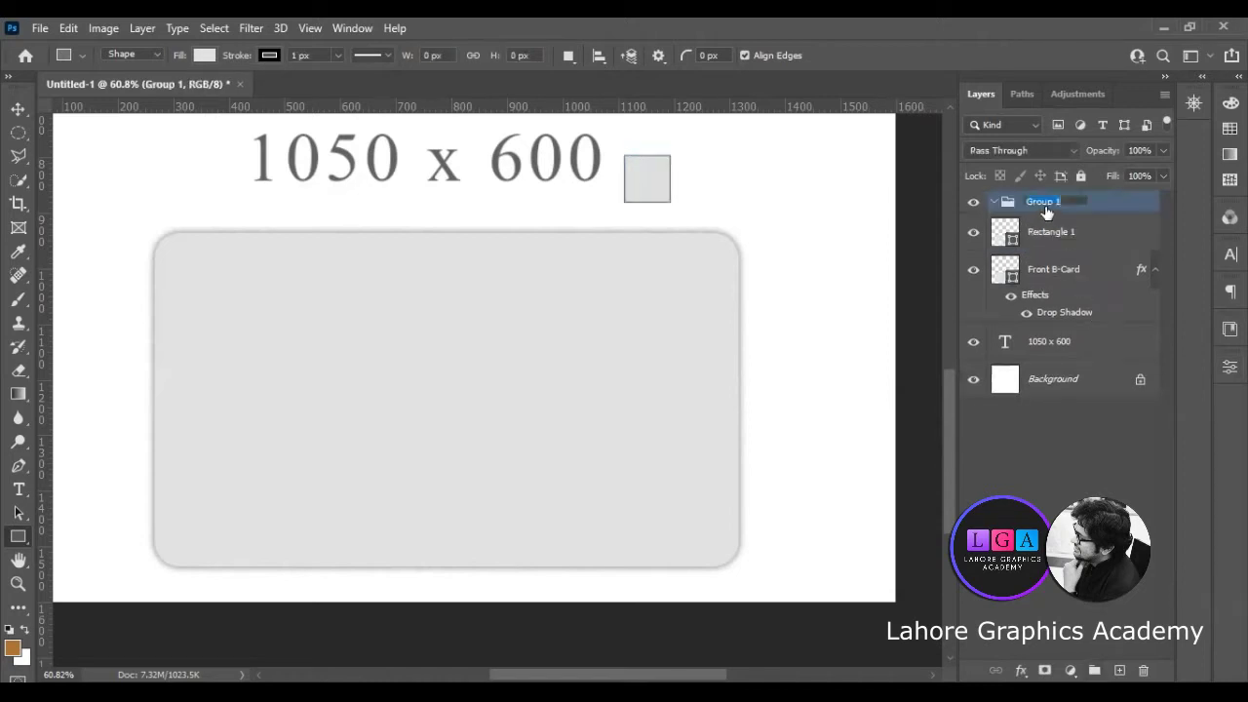
{"action": "type", "text": "Color Template"}
{"action": "key", "text": "Return"}
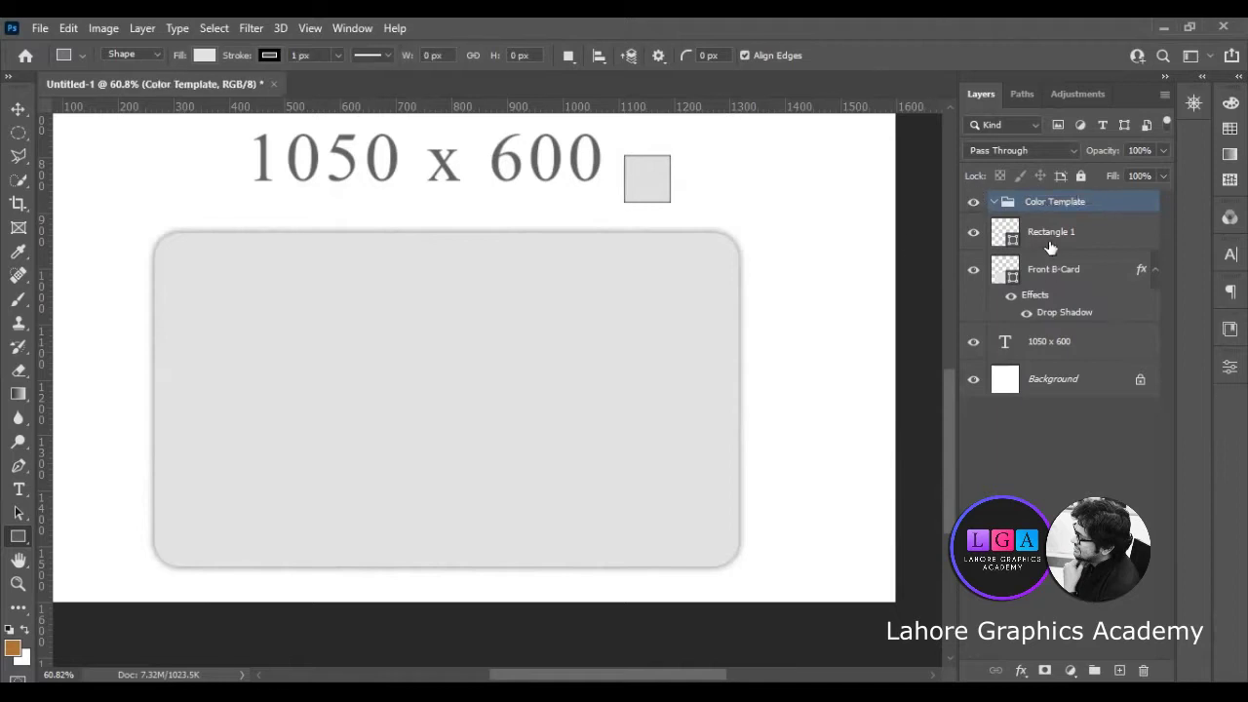
- Move the square into the Color Template group and duplicate it into stacked copies
{"action": "left_click_drag", "start_coordinate": [1050, 246], "coordinate": [1041, 203]}
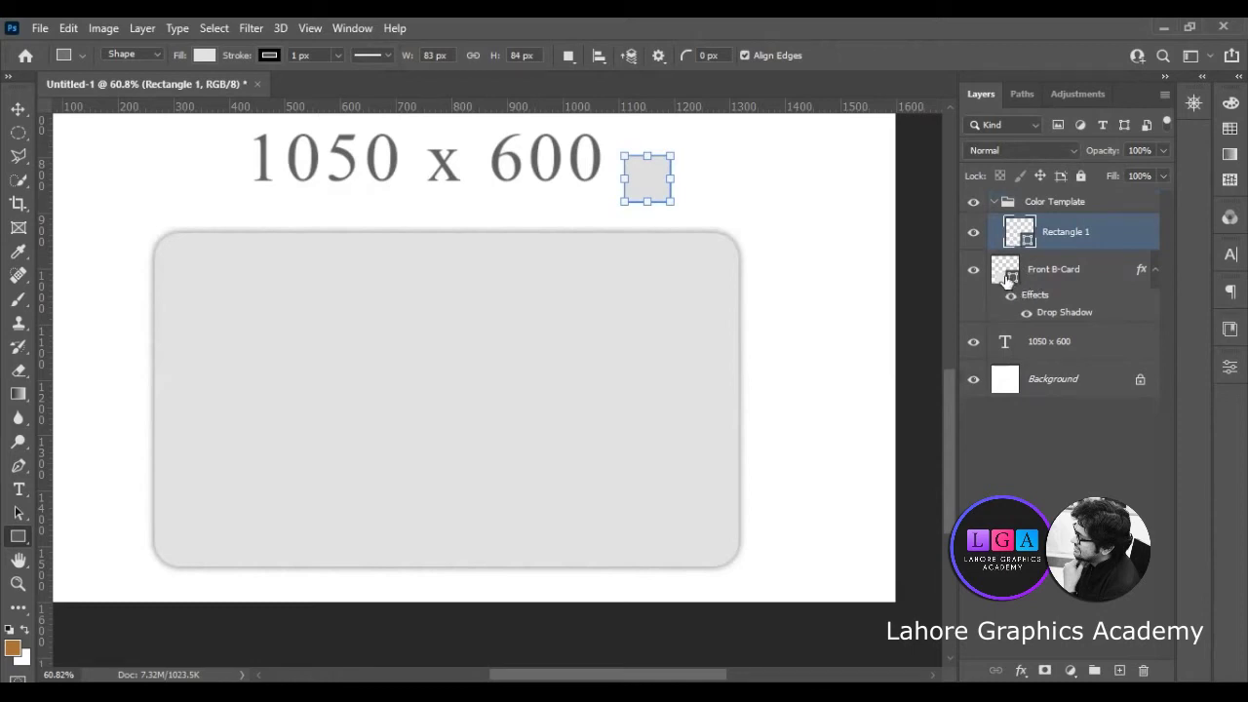
{"action": "left_click_drag", "start_coordinate": [1002, 283], "coordinate": [999, 284]}
{"action": "left_click_drag", "start_coordinate": [1000, 282], "coordinate": [1001, 285]}
{"action": "left_click_drag", "start_coordinate": [1000, 281], "coordinate": [1000, 283]}
{"action": "key", "text": "ctrl+j"}
{"action": "key", "text": "ctrl+j"}
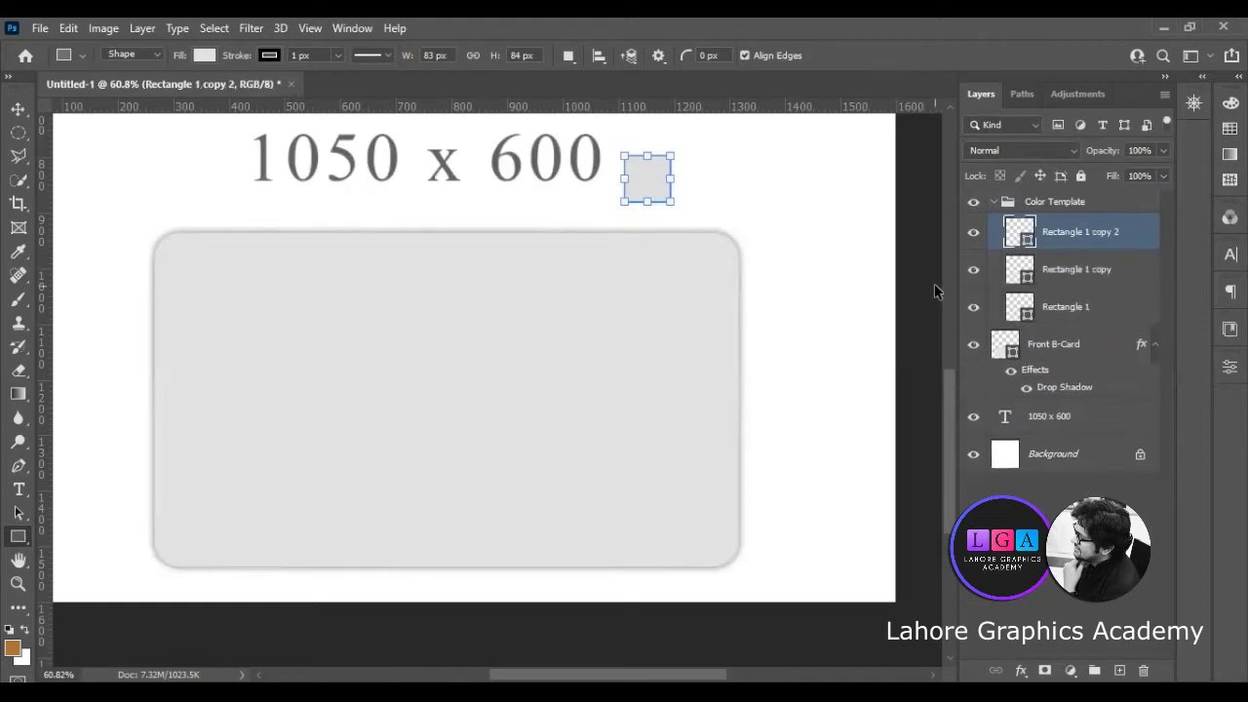
{"action": "key", "text": "ctrl+j"}
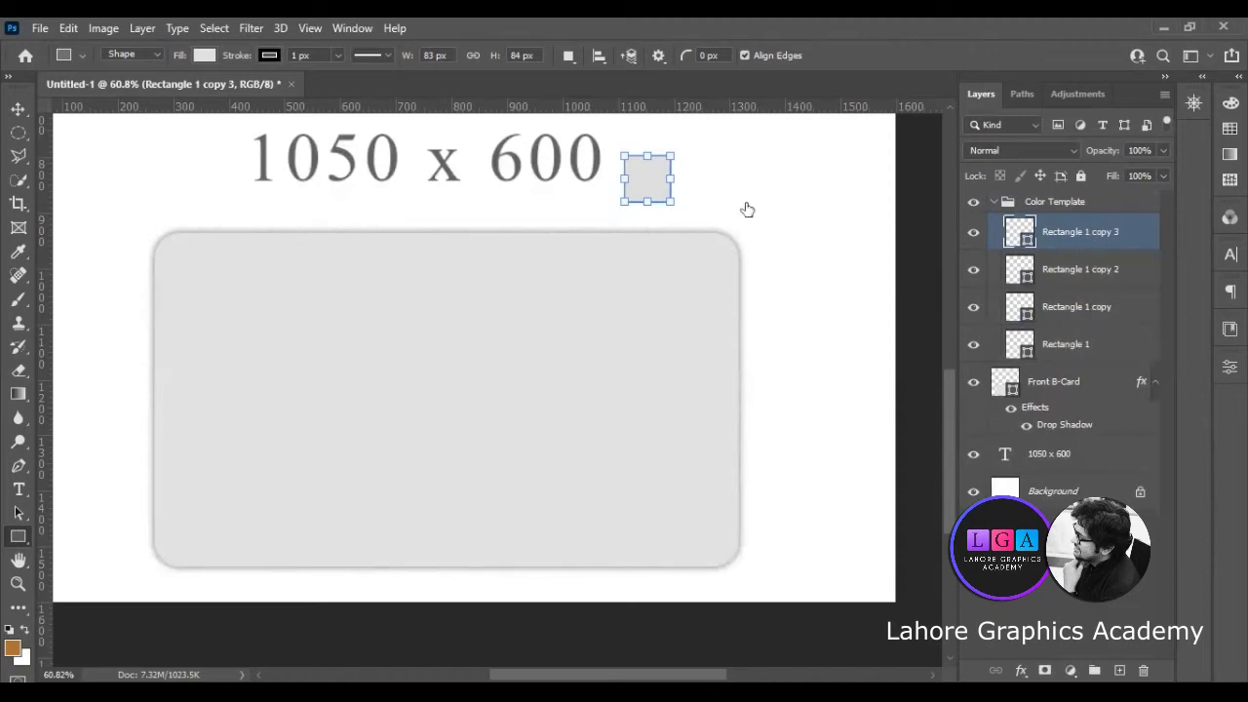
{"action": "key", "text": "v"}
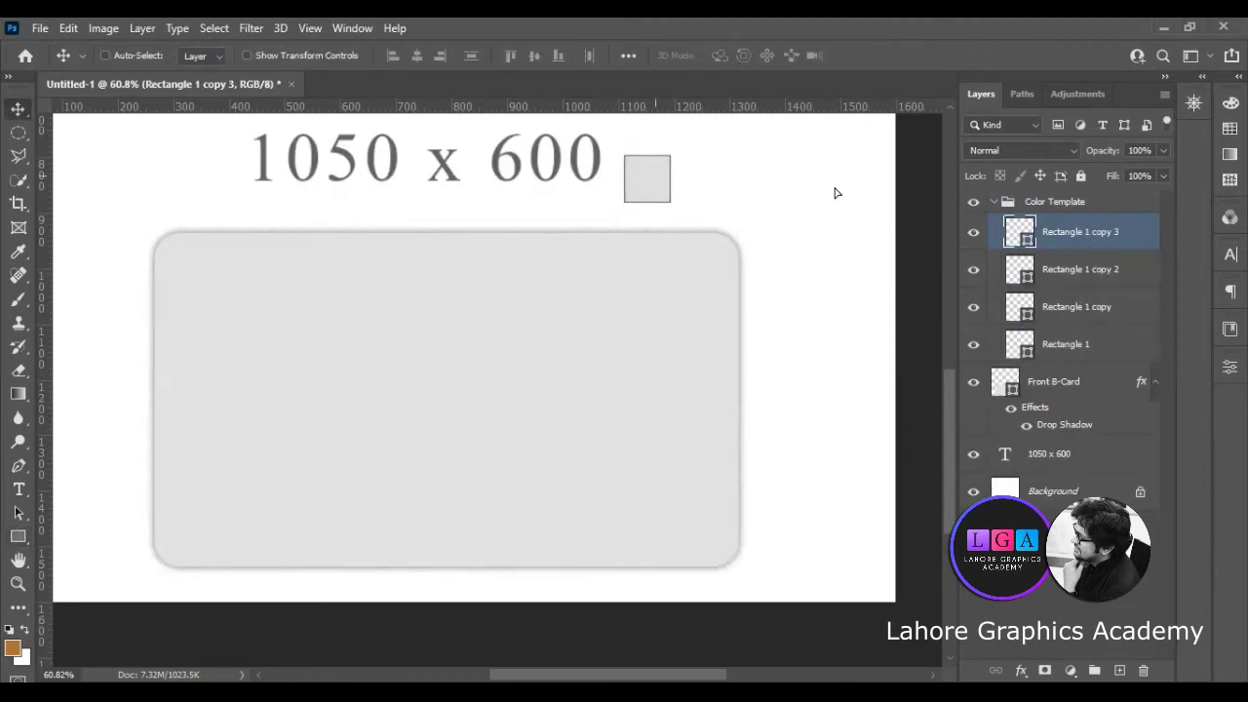
- Remove the outline from all four squares by setting their stroke to 0 px
{"action": "left_click", "coordinate": [1099, 353], "text": "shift"}
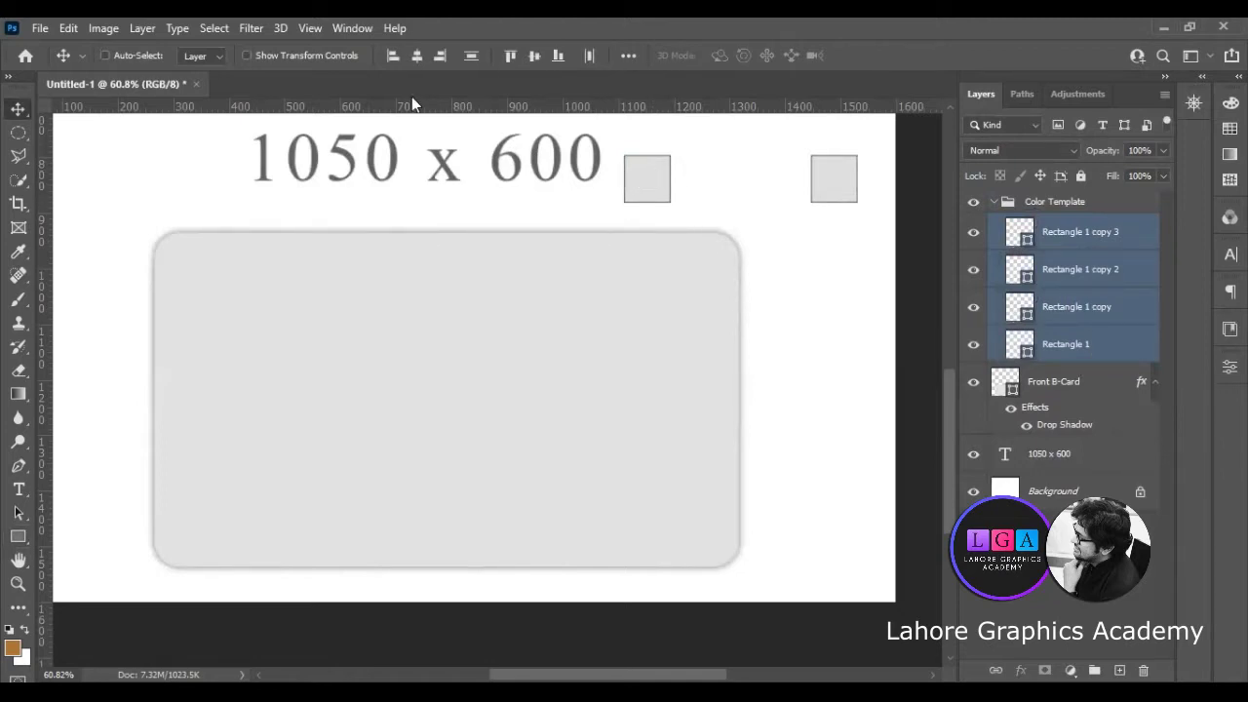
{"action": "left_click", "coordinate": [17, 537]}
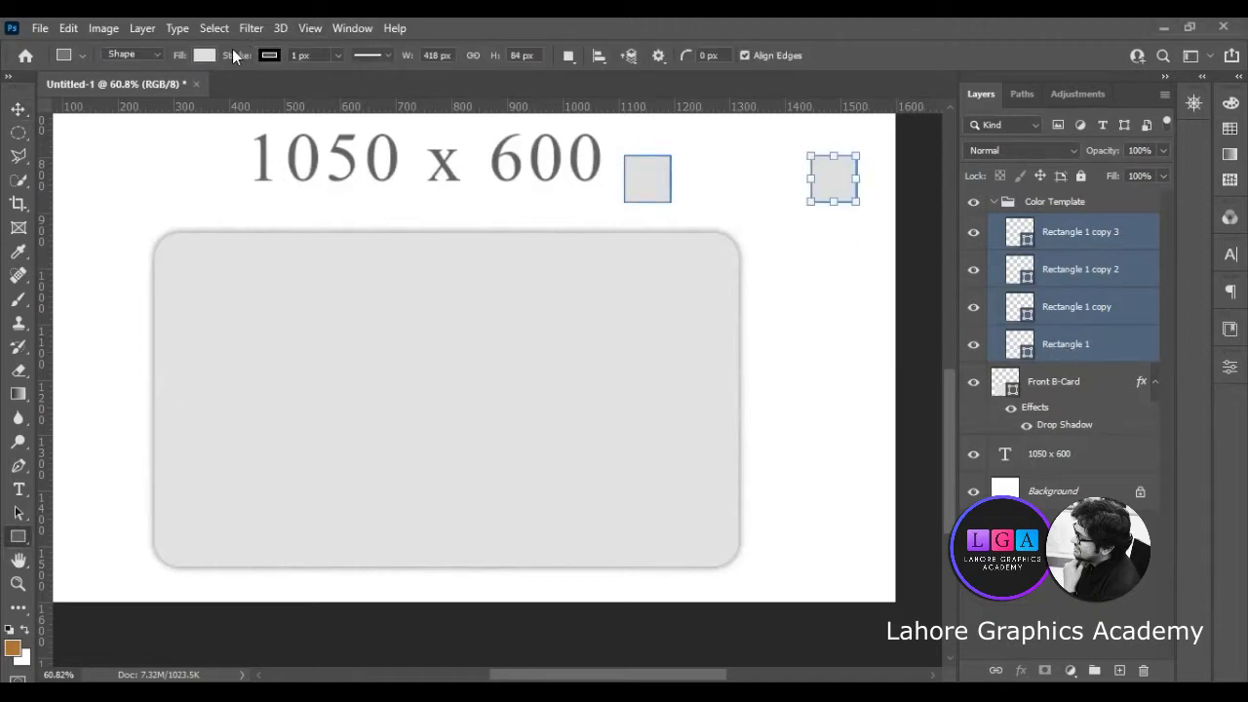
{"action": "left_click", "coordinate": [300, 55]}
{"action": "type", "text": "0"}
{"action": "key", "text": "Return"}
{"action": "key", "text": "ctrl+alt+a"}
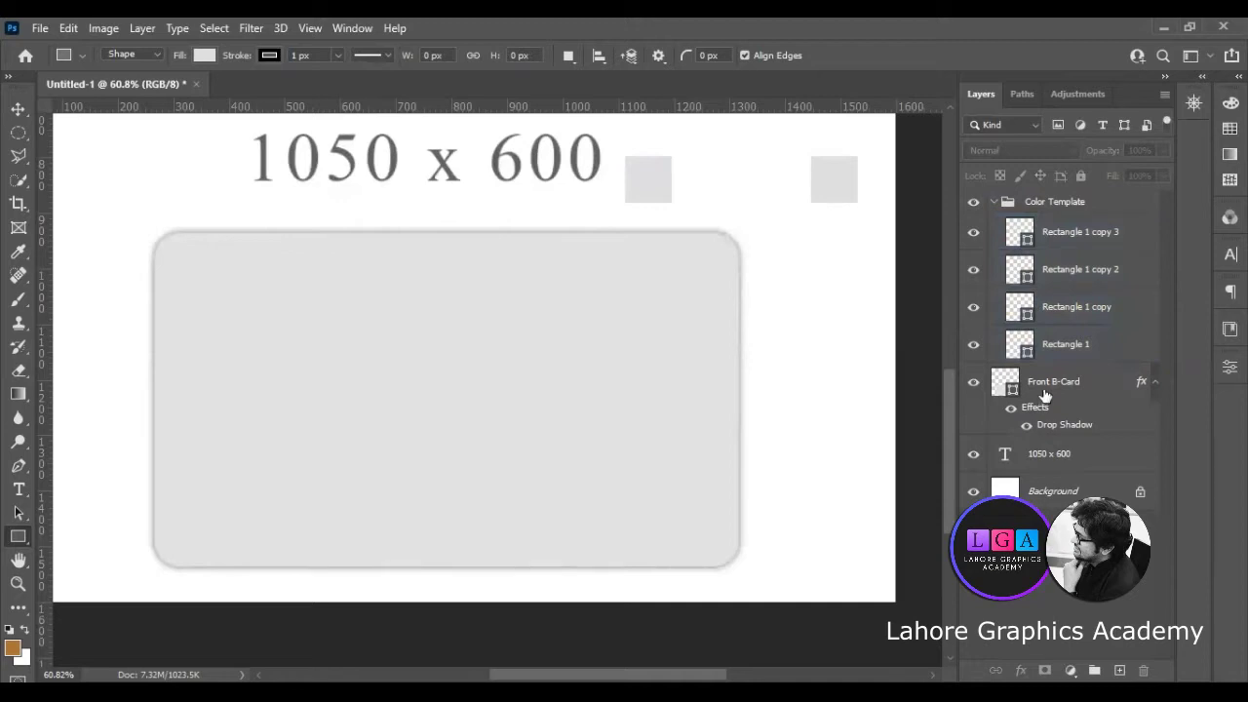
- Space the four squares evenly in a row and shift the Color Template group left
{"action": "left_click", "coordinate": [1061, 351]}
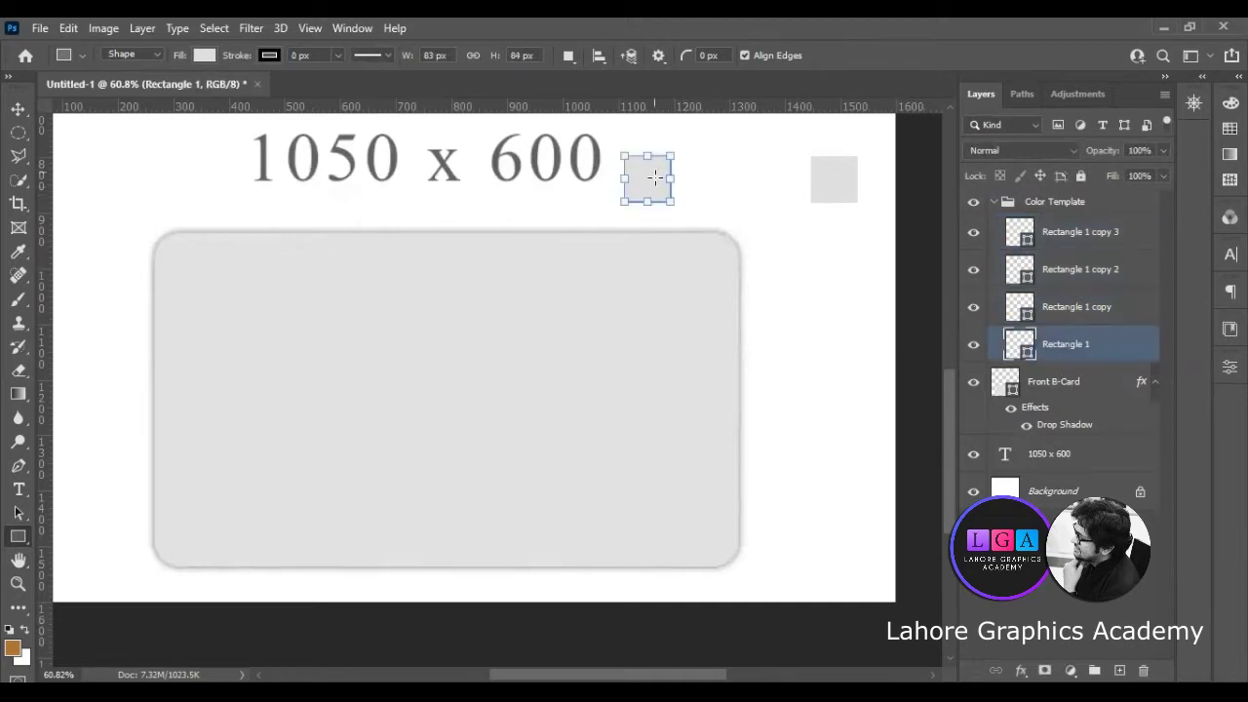
{"action": "left_click", "coordinate": [1066, 249], "text": "shift"}
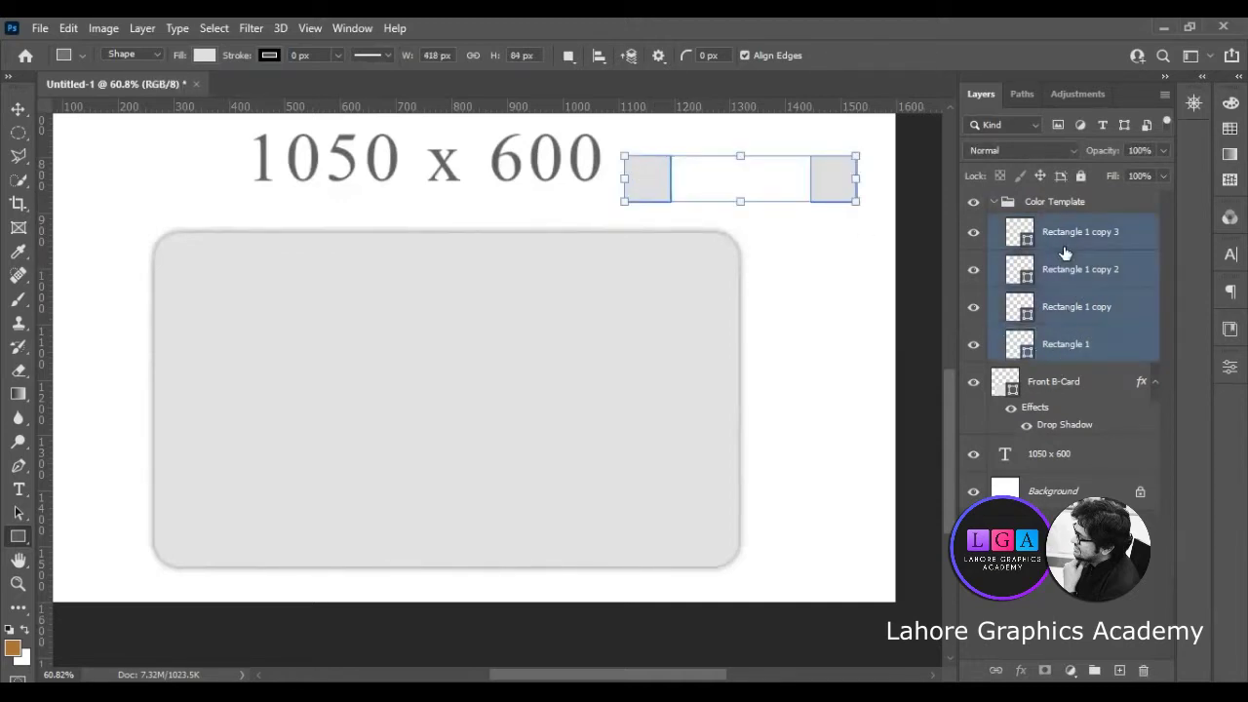
{"action": "key", "text": "v"}
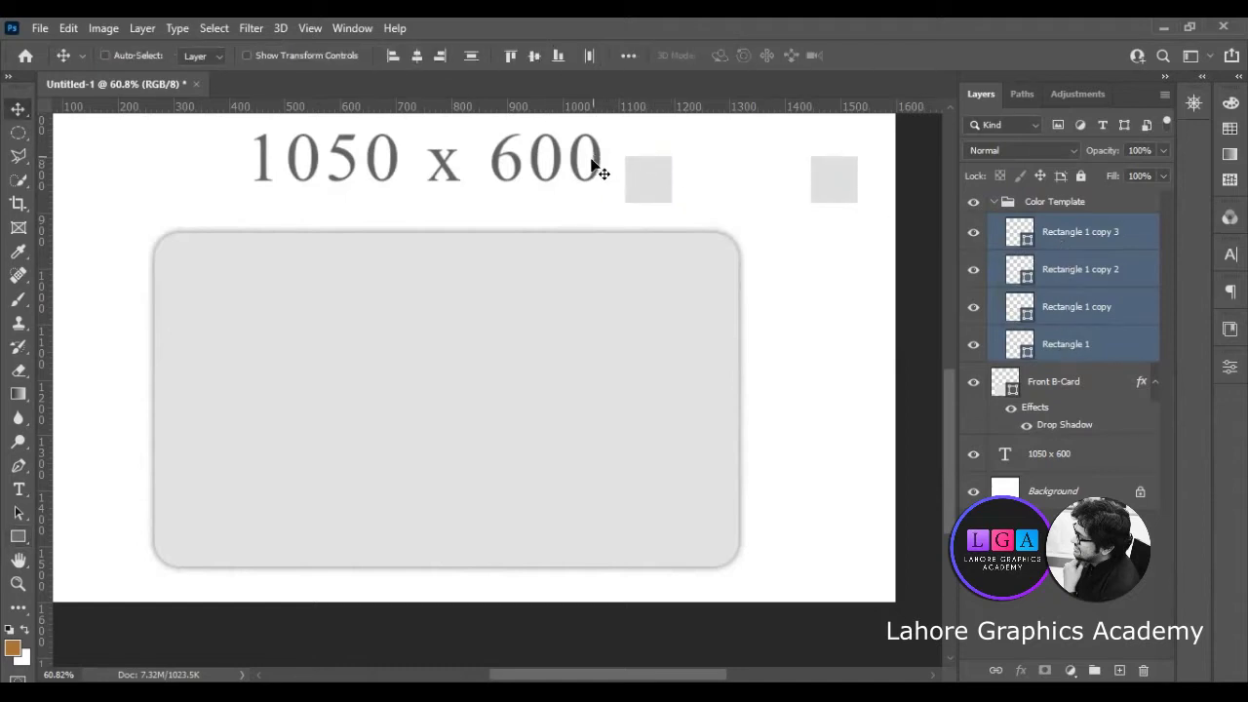
{"action": "left_click", "coordinate": [589, 57]}
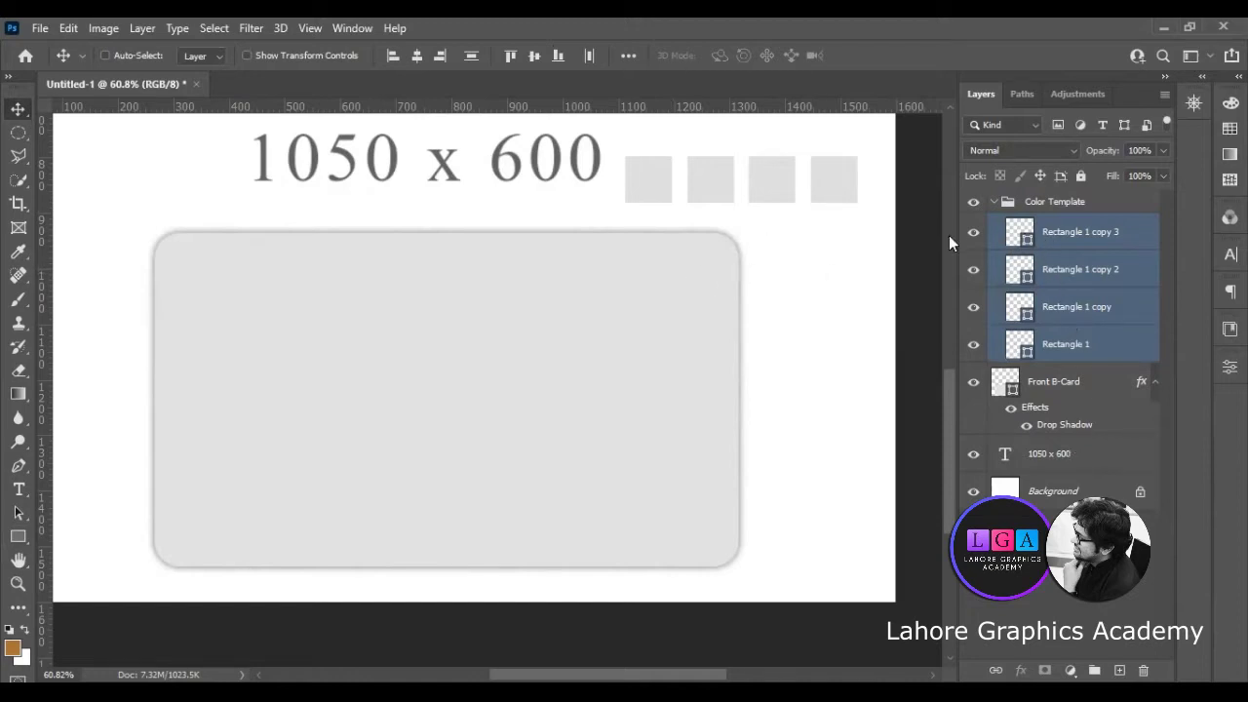
{"action": "left_click", "coordinate": [1053, 237]}
{"action": "left_click", "coordinate": [1053, 201]}
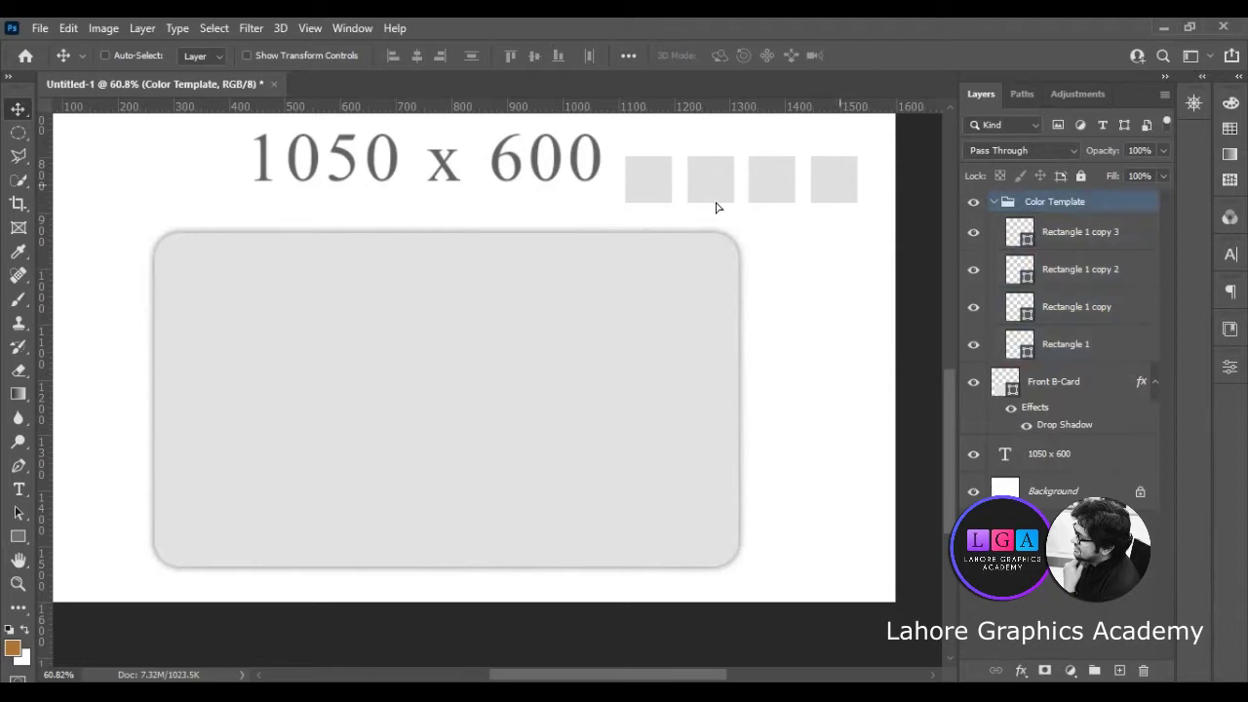
{"action": "left_click_drag", "start_coordinate": [711, 204], "coordinate": [577, 204]}
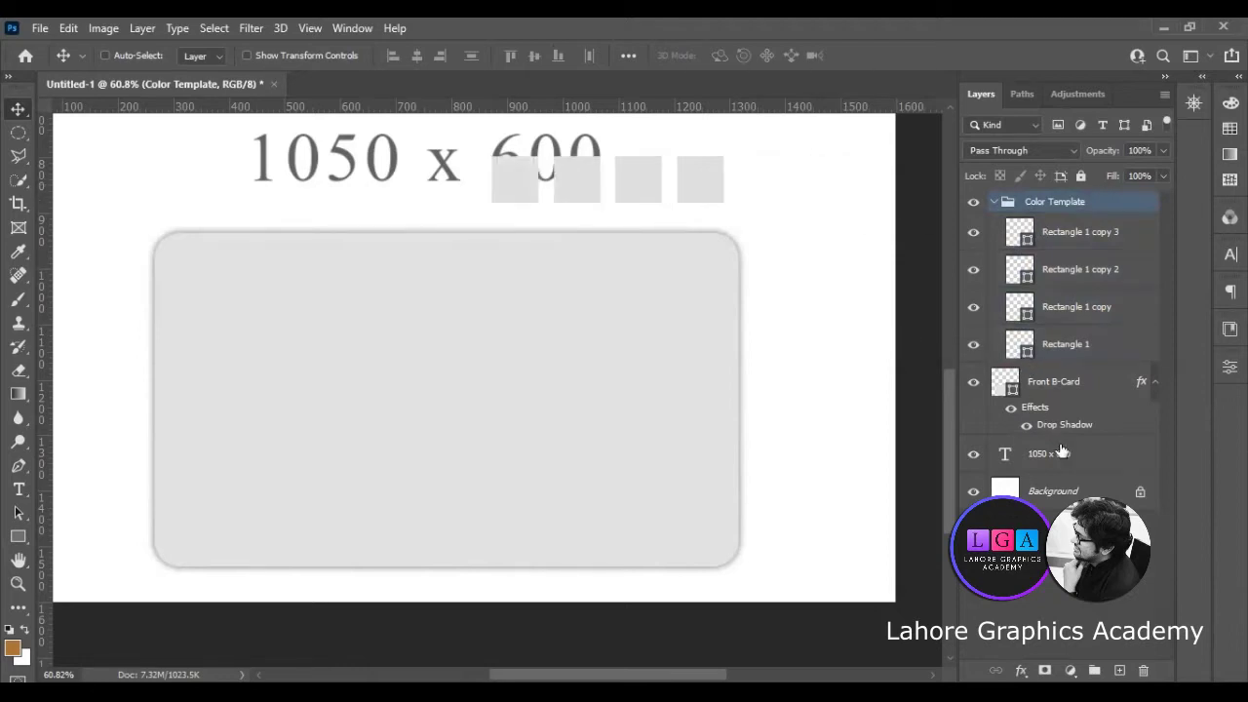
- Move the 1050 x 600 text label up above the row of squares
{"action": "left_click", "coordinate": [1004, 455]}
{"action": "scroll", "coordinate": [657, 301], "scroll_direction": "down", "scroll_amount": 3}
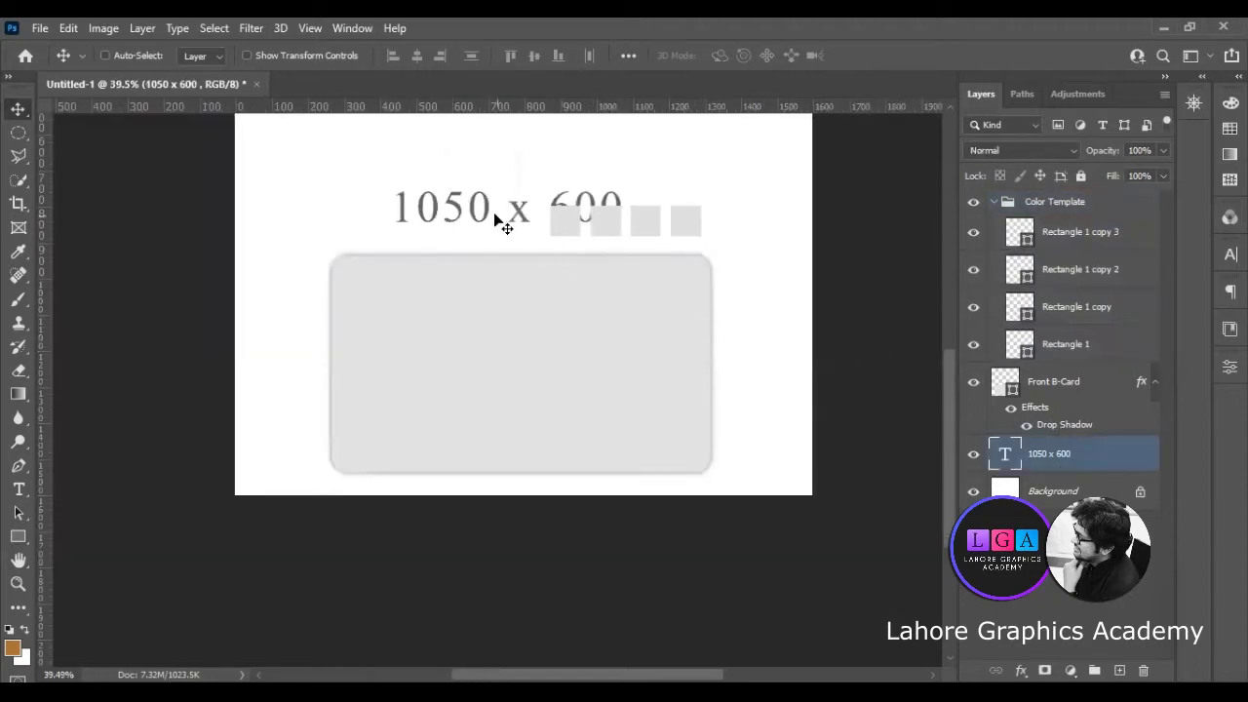
{"action": "left_click_drag", "start_coordinate": [513, 211], "coordinate": [520, 162]}
{"action": "scroll", "coordinate": [654, 322], "scroll_direction": "up", "scroll_amount": 2}
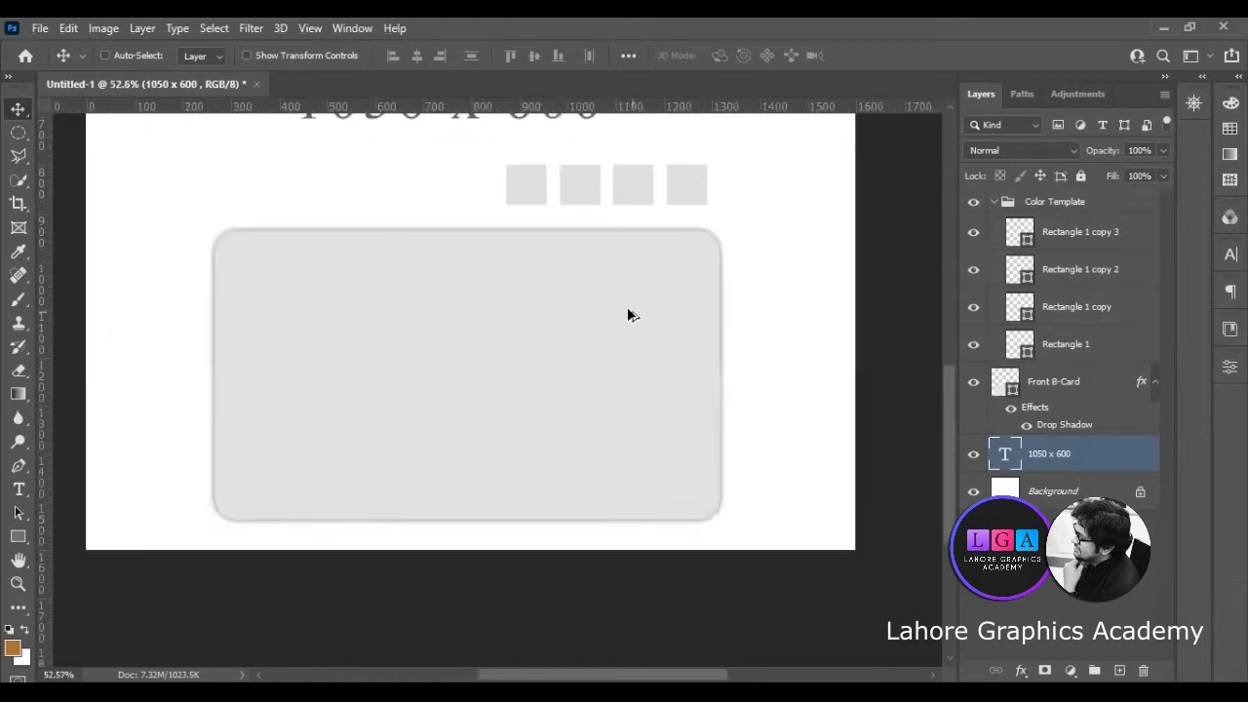
{"action": "left_click_drag", "start_coordinate": [465, 270], "coordinate": [507, 311]}
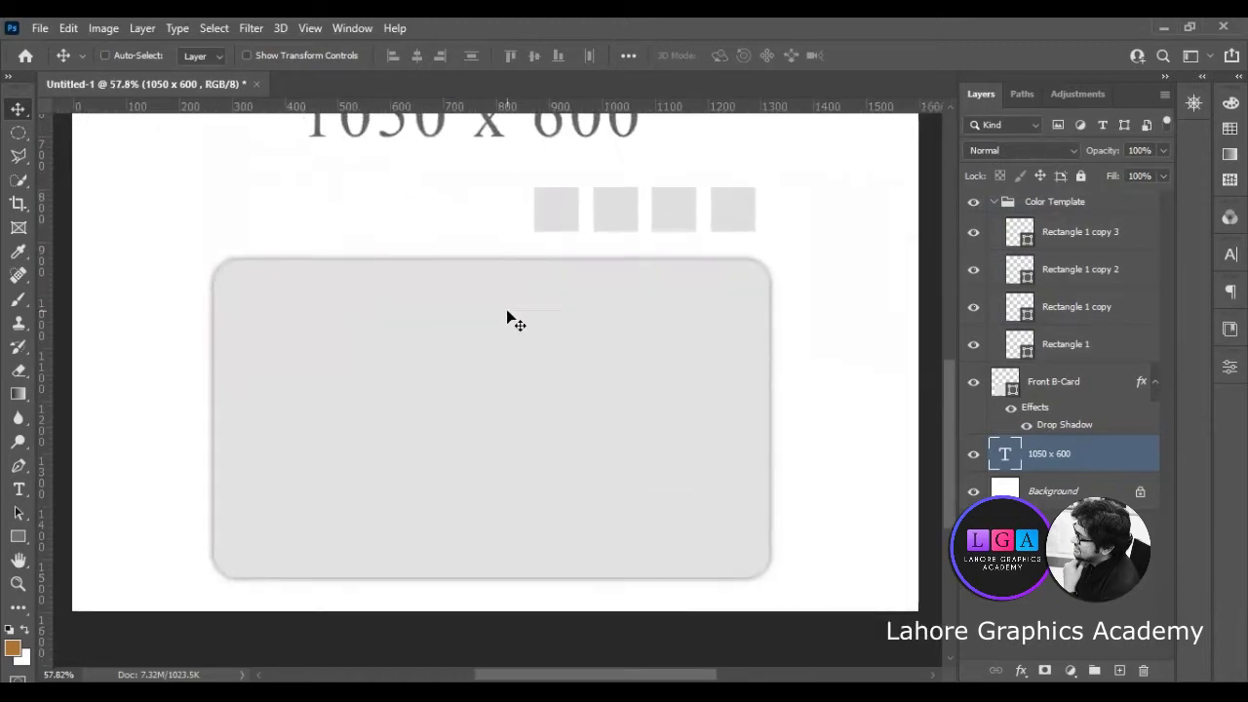
- Recolour the first template square a bright light green
{"action": "left_click", "coordinate": [1020, 350]}
{"action": "double_click", "coordinate": [1020, 349]}
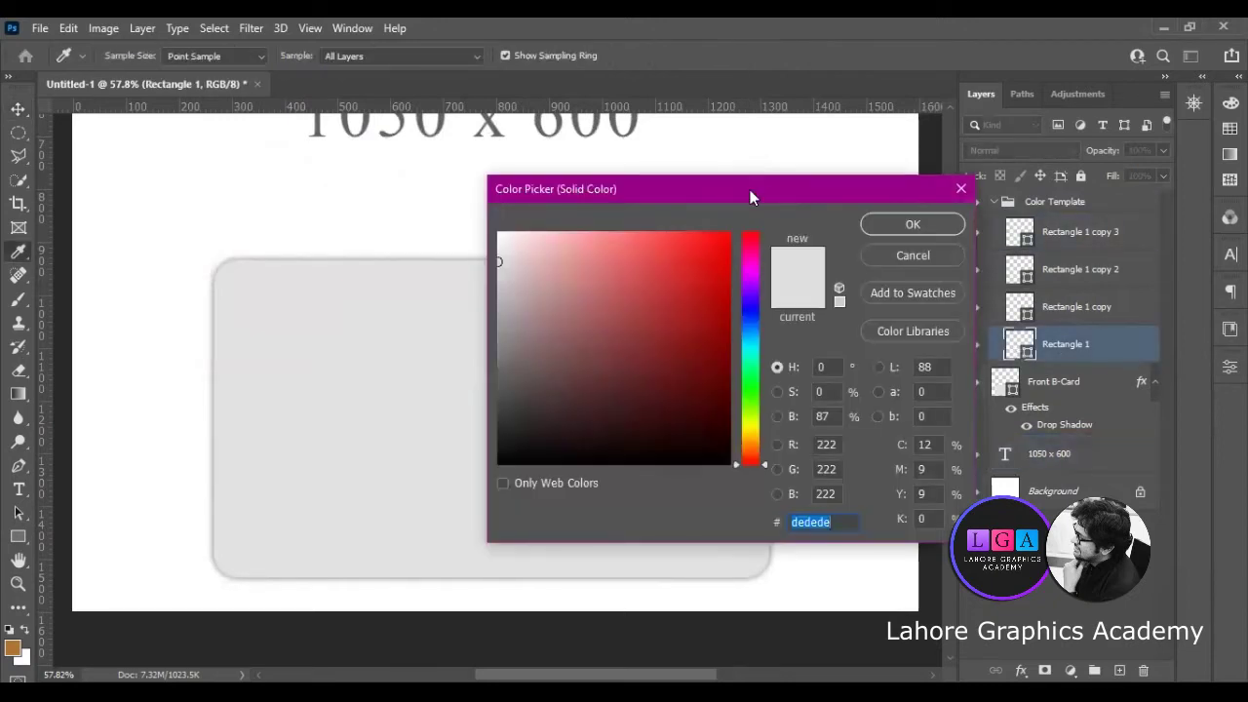
{"action": "left_click_drag", "start_coordinate": [761, 189], "coordinate": [1063, 143]}
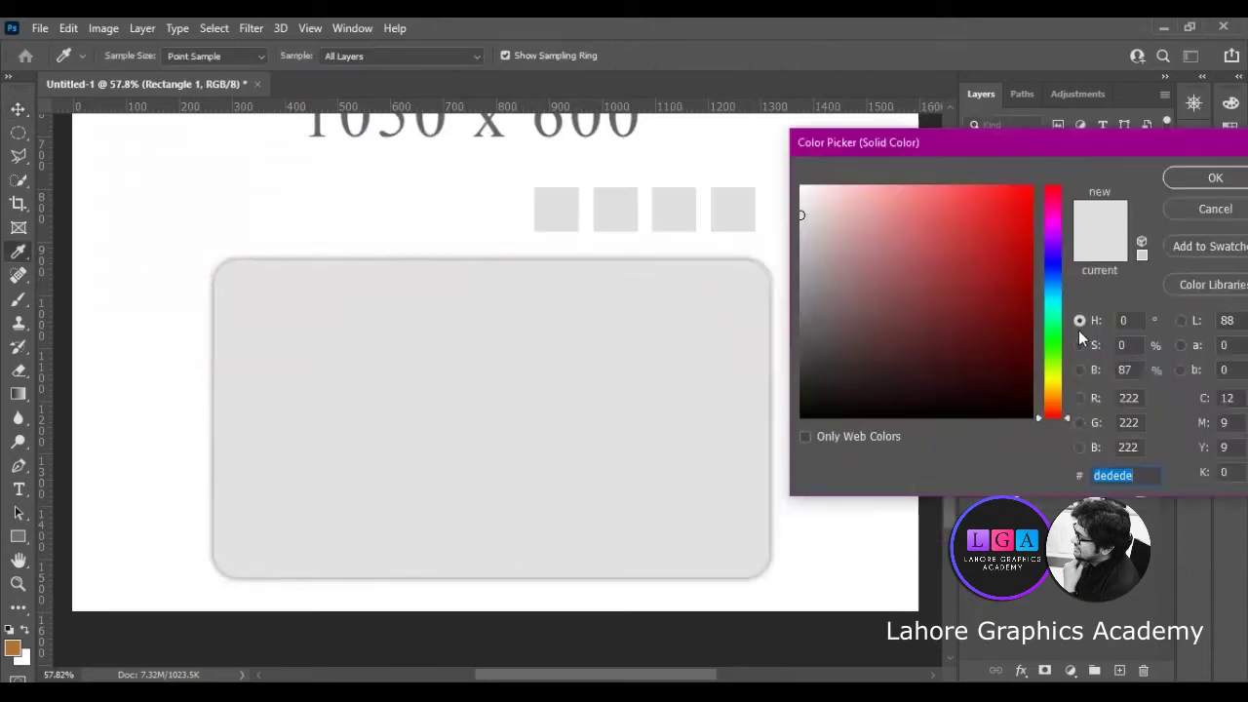
{"action": "left_click", "coordinate": [1058, 349]}
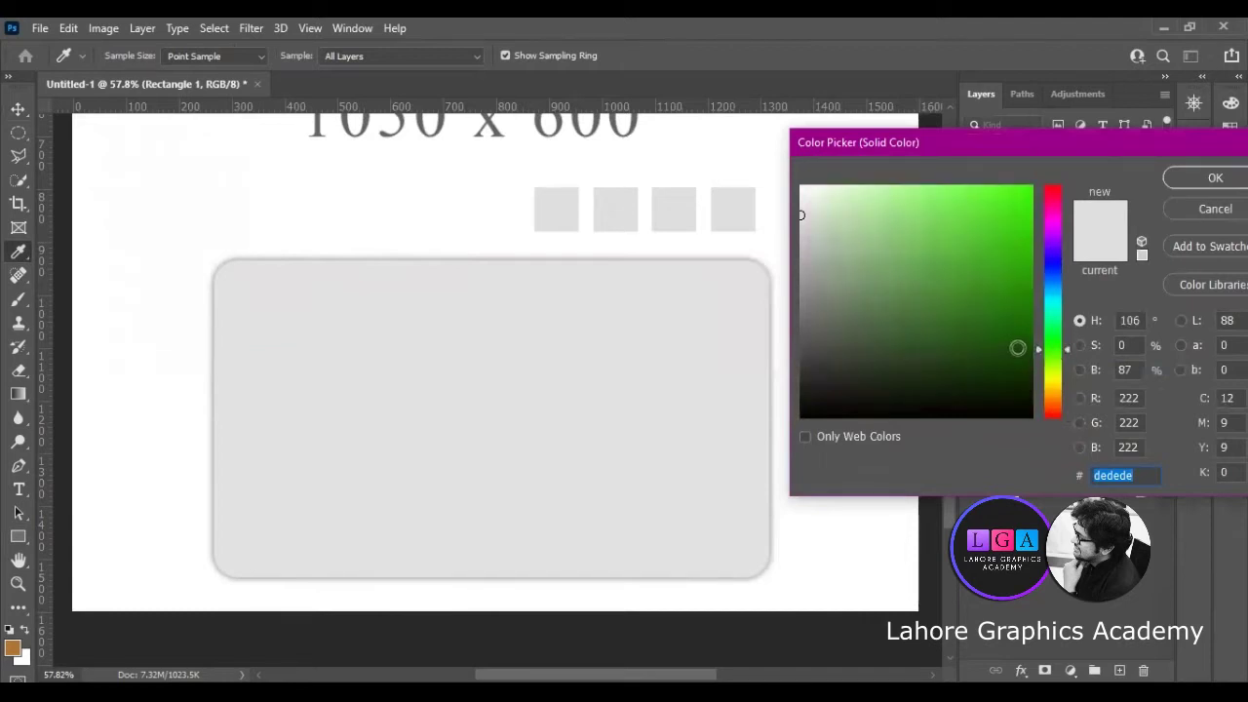
{"action": "mouse_move", "coordinate": [965, 321]}
{"action": "left_mouse_down"}
{"action": "mouse_move", "coordinate": [935, 208]}
{"action": "mouse_move", "coordinate": [950, 211]}
{"action": "left_mouse_up"}
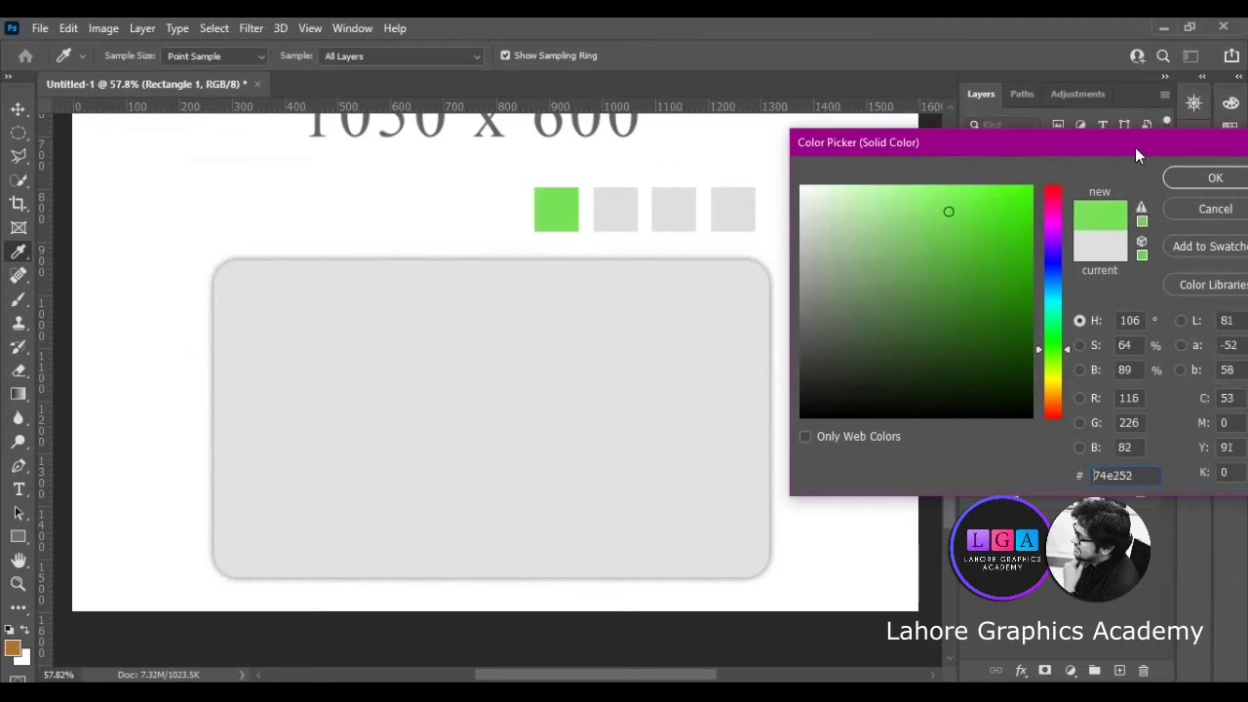
{"action": "left_click_drag", "start_coordinate": [1122, 142], "coordinate": [1107, 134]}
{"action": "left_click_drag", "start_coordinate": [926, 189], "coordinate": [936, 187]}
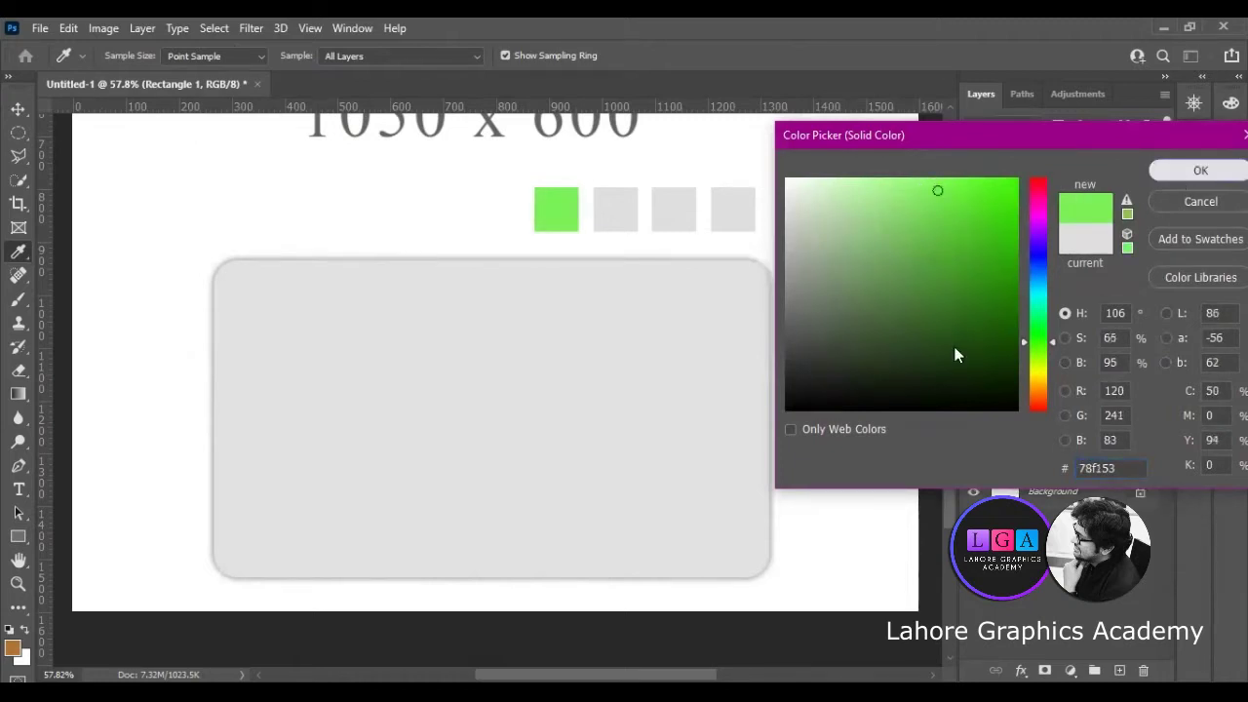
{"action": "left_click", "coordinate": [1183, 174]}
- Make the second square dark charcoal (#252525)
{"action": "double_click", "coordinate": [1018, 310]}
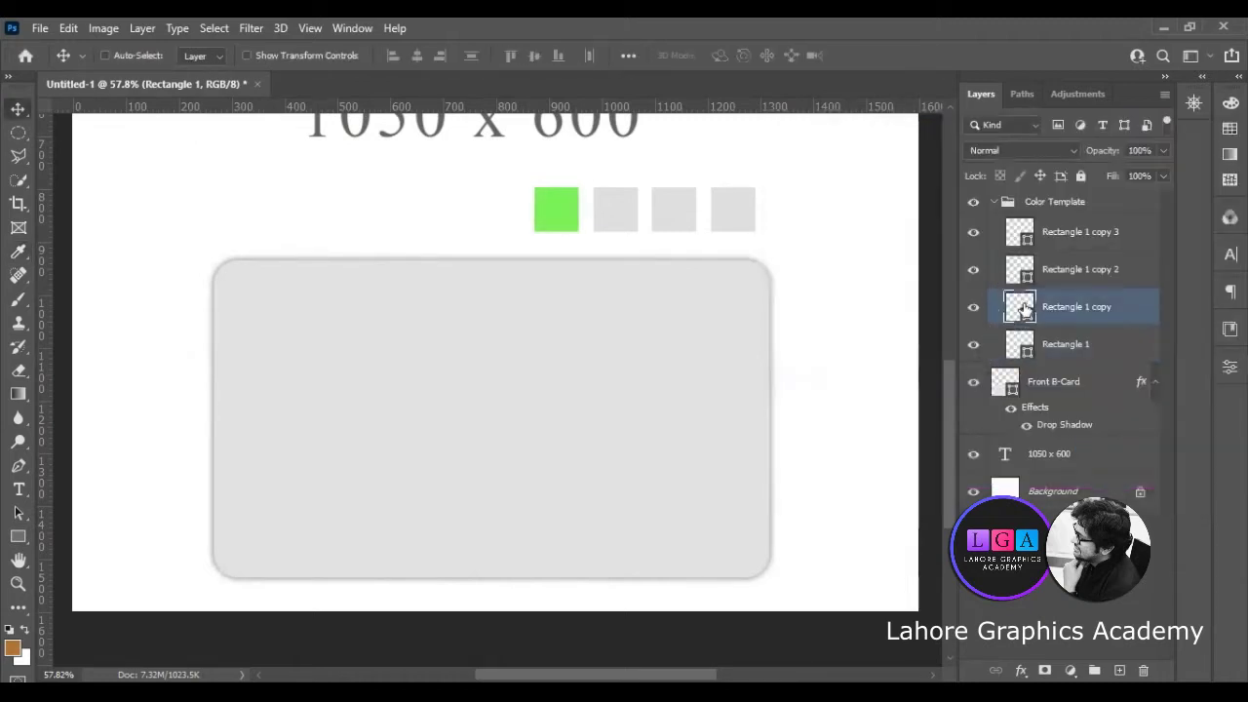
{"action": "mouse_move", "coordinate": [958, 297]}
{"action": "left_mouse_down"}
{"action": "mouse_move", "coordinate": [724, 377]}
{"action": "mouse_move", "coordinate": [742, 383]}
{"action": "left_mouse_up"}
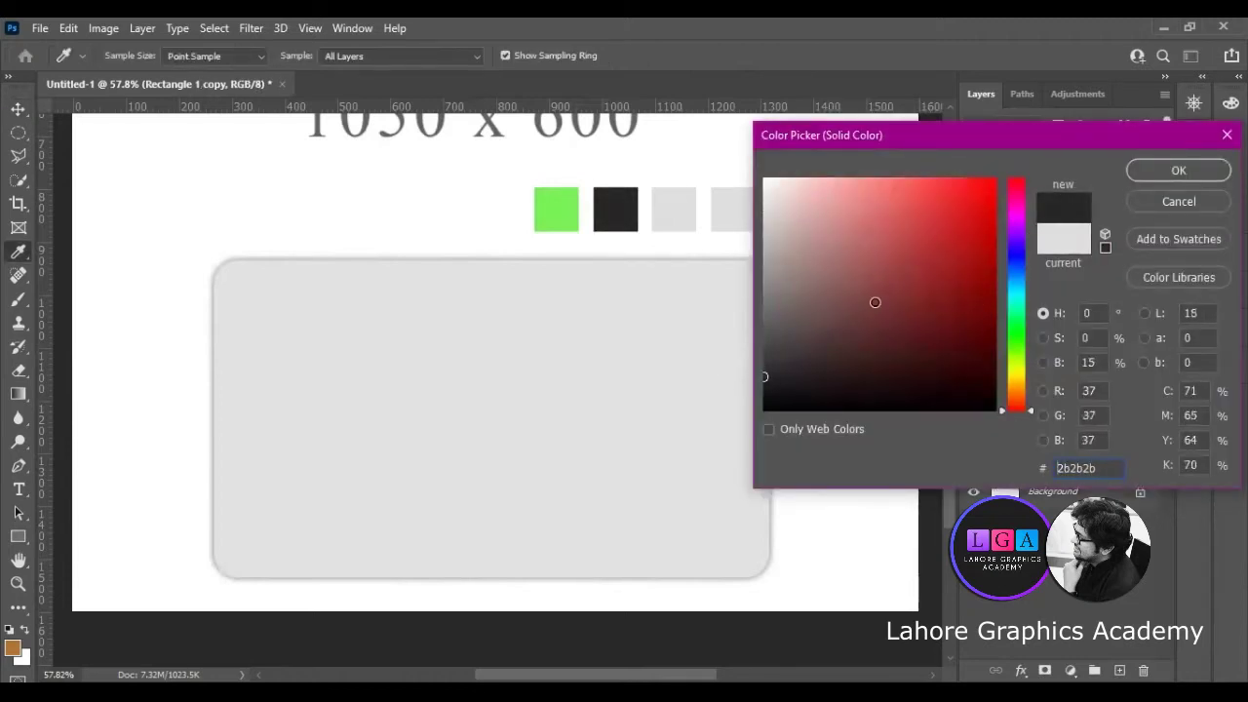
{"action": "left_click", "coordinate": [1146, 173]}
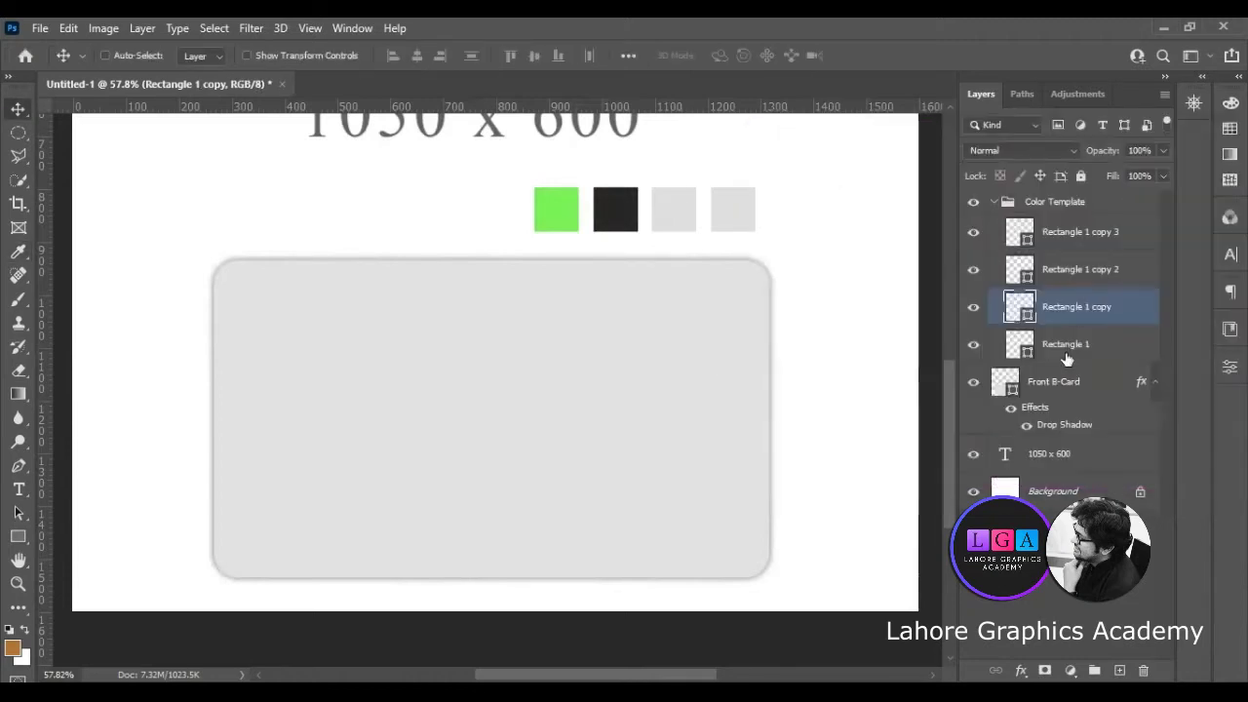
- Make the third square near-white (#f1f1f1)
{"action": "left_click", "coordinate": [1017, 269]}
{"action": "double_click", "coordinate": [1017, 269]}
{"action": "left_click_drag", "start_coordinate": [724, 194], "coordinate": [723, 189]}
{"action": "left_click", "coordinate": [723, 190]}
{"action": "left_click", "coordinate": [723, 190]}
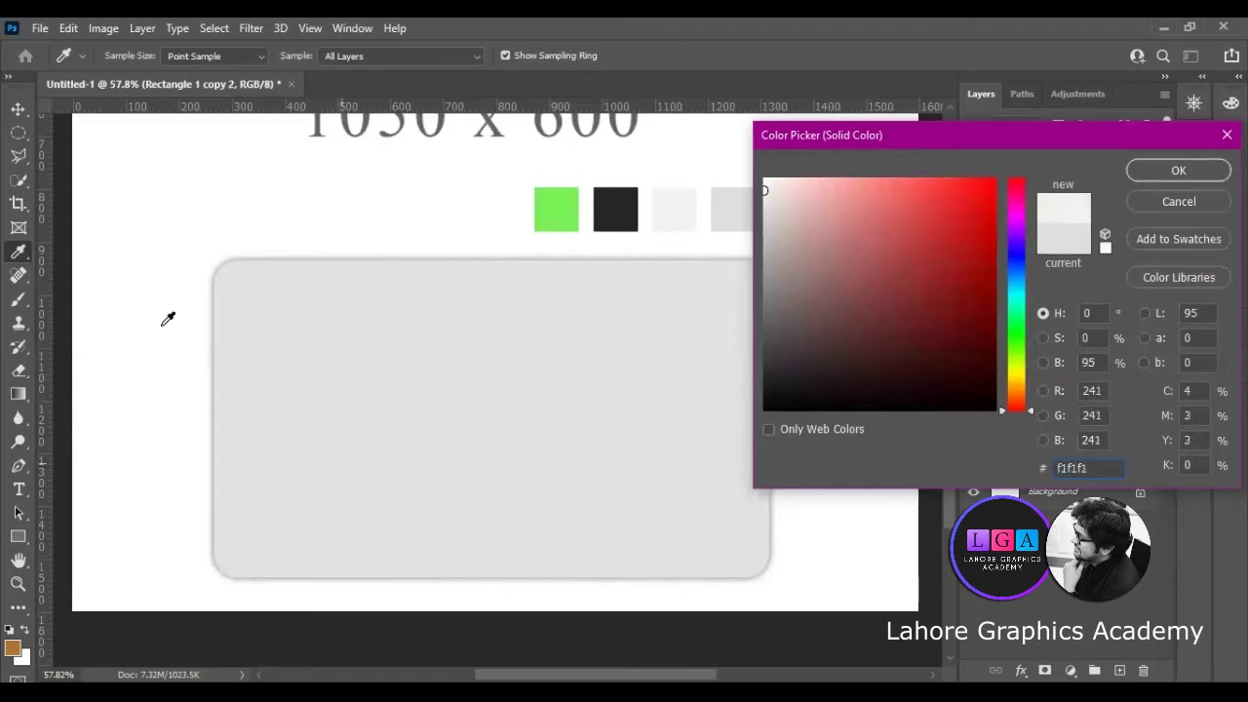
{"action": "left_click", "coordinate": [1175, 175]}
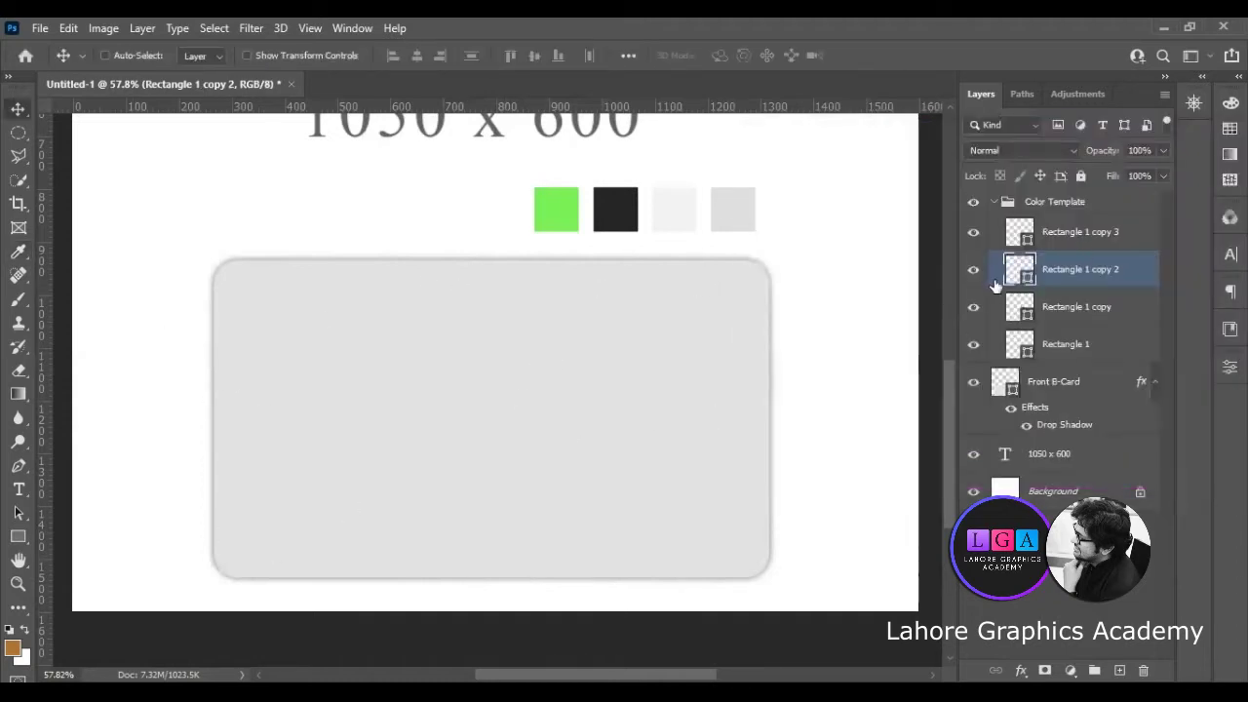
- Make the fourth square a medium green, around #55c133
{"action": "left_click", "coordinate": [1019, 237]}
{"action": "double_click", "coordinate": [1019, 237]}
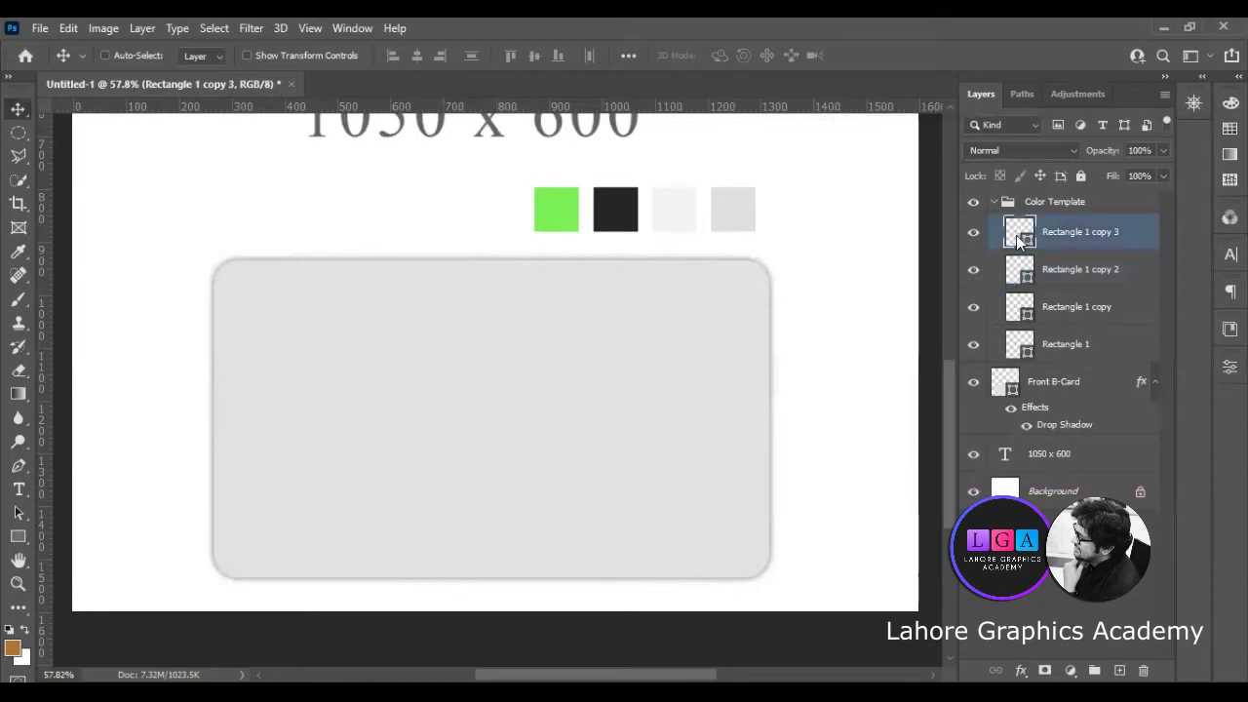
{"action": "left_click", "coordinate": [569, 199]}
{"action": "left_click", "coordinate": [941, 242]}
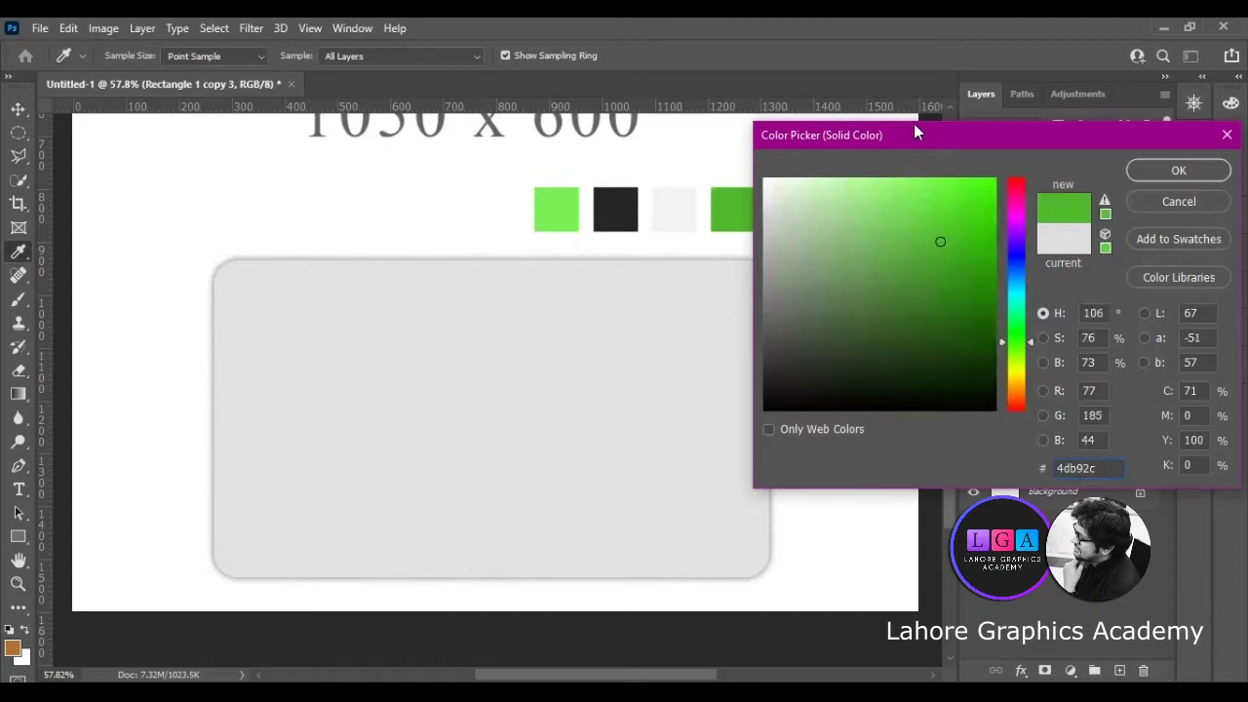
{"action": "left_click_drag", "start_coordinate": [914, 127], "coordinate": [993, 127]}
{"action": "left_click", "coordinate": [1022, 255]}
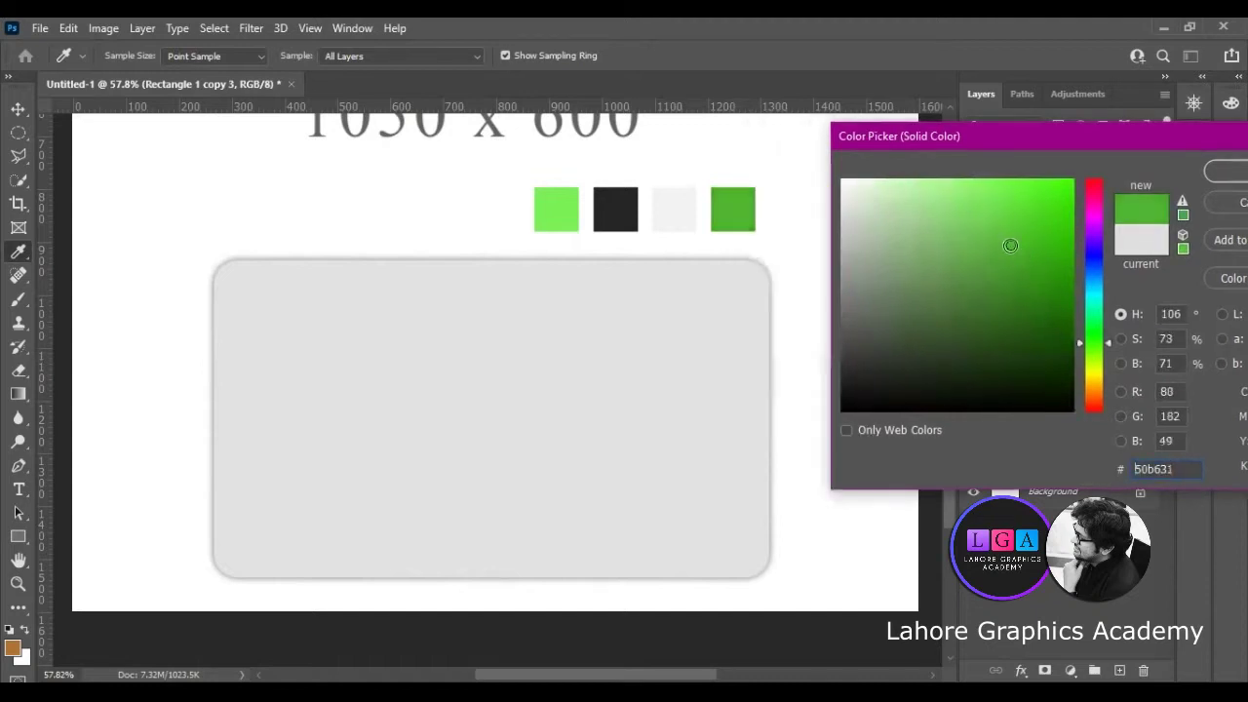
{"action": "left_click", "coordinate": [1012, 240]}
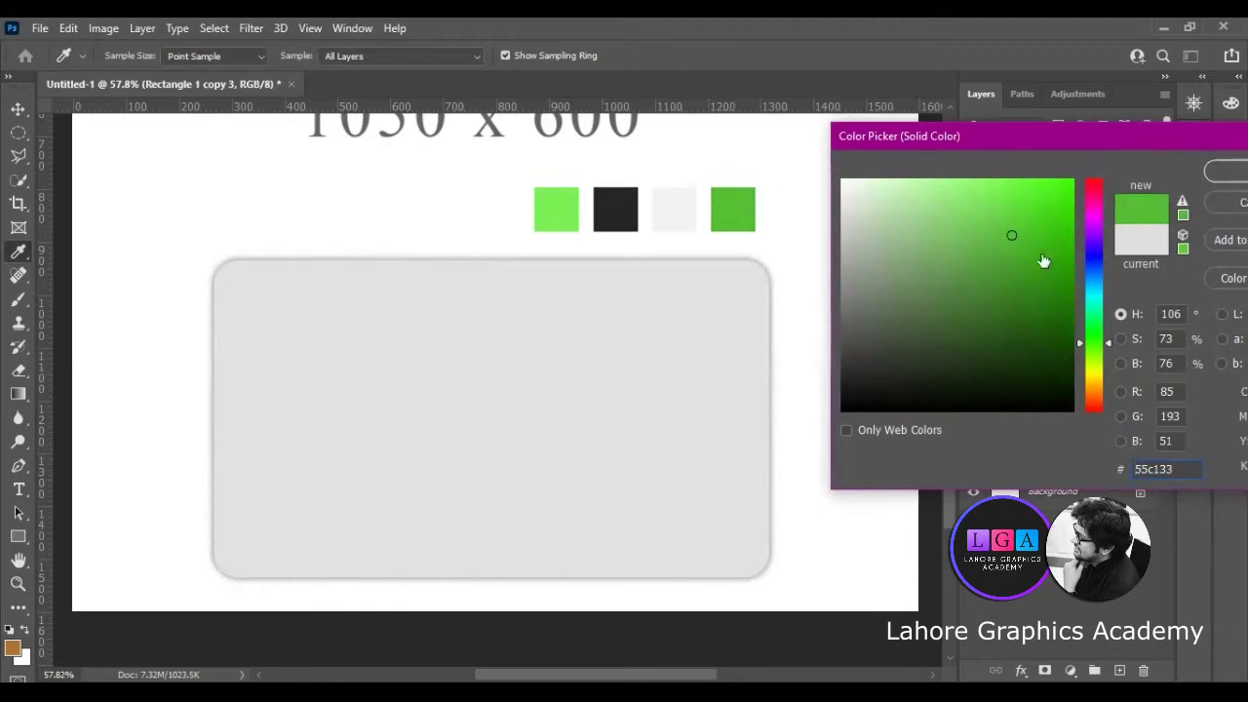
{"action": "key", "text": "Return"}
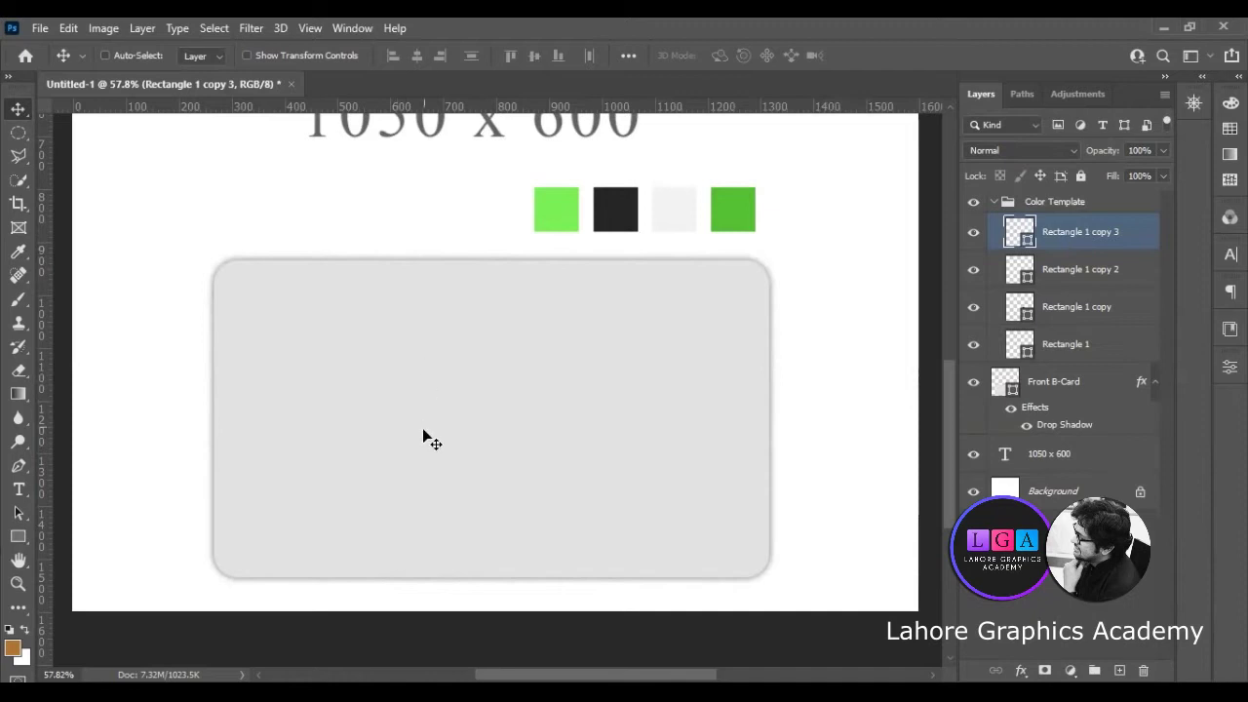
- Collapse the Color Template group in the Layers panel
{"action": "mouse_move", "coordinate": [455, 458]}
{"action": "left_mouse_down"}
{"action": "mouse_move", "coordinate": [459, 432]}
{"action": "mouse_move", "coordinate": [468, 459]}
{"action": "left_mouse_up"}
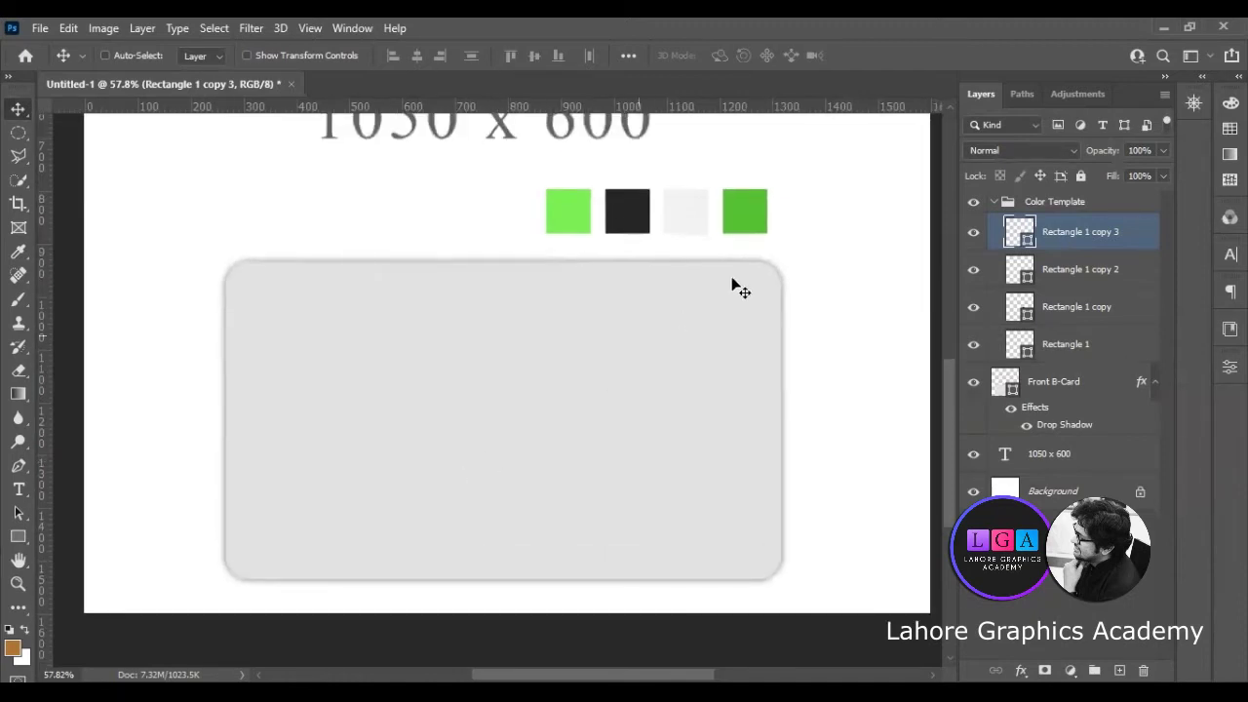
{"action": "left_click", "coordinate": [993, 203]}
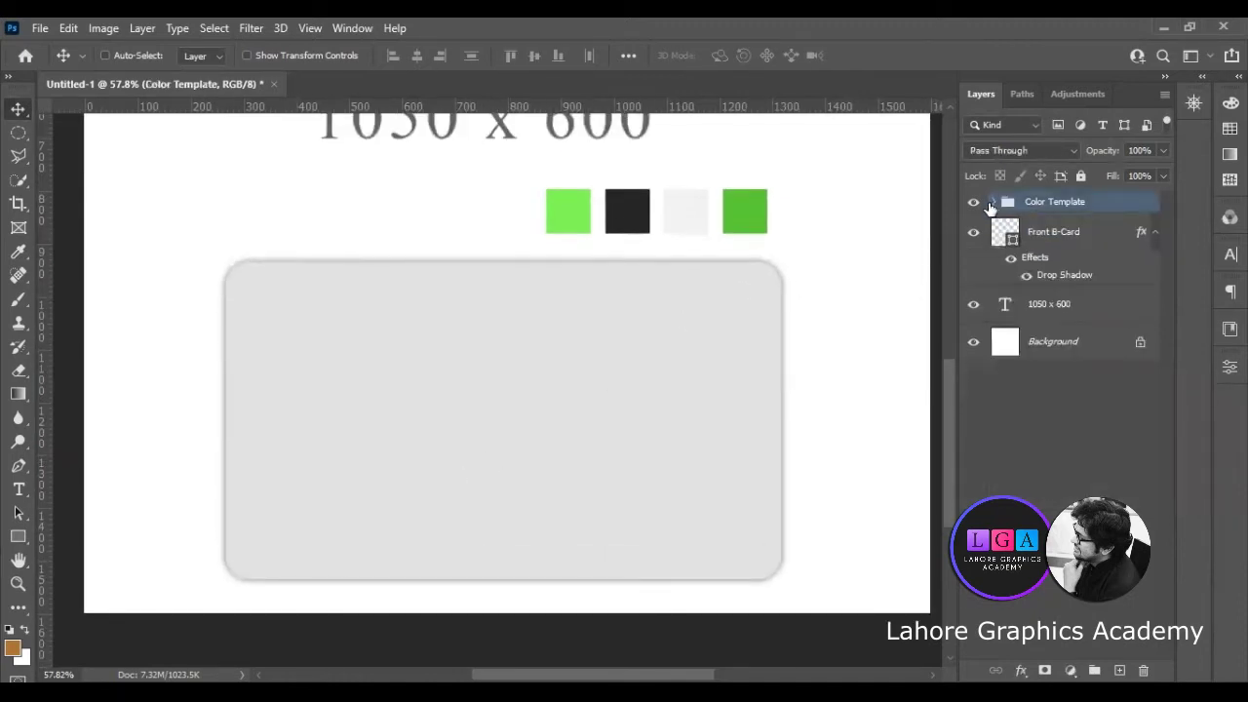
{"action": "left_click", "coordinate": [973, 203]}
{"action": "scroll", "coordinate": [390, 404], "scroll_direction": "down", "scroll_amount": 2}
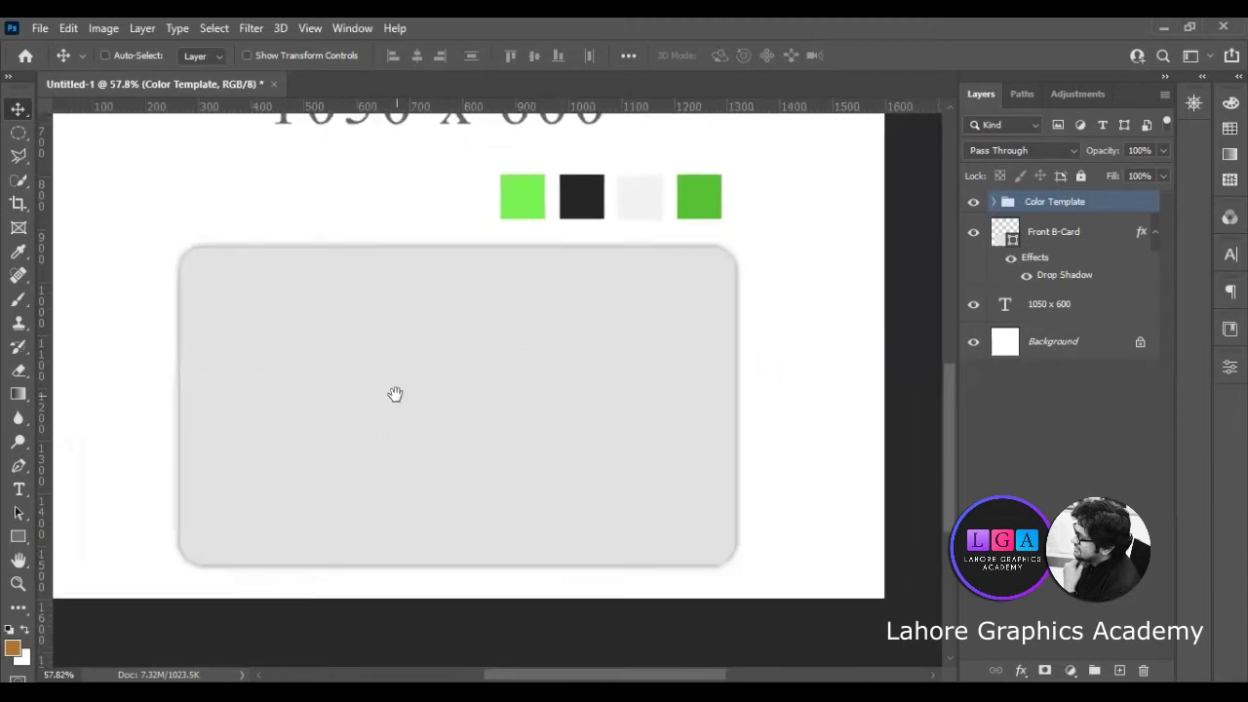
{"action": "scroll", "coordinate": [400, 397], "scroll_direction": "down", "scroll_amount": 1}
- Fold away the Front B-Card effects list and select it with the Background layer
{"action": "left_click", "coordinate": [1058, 236]}
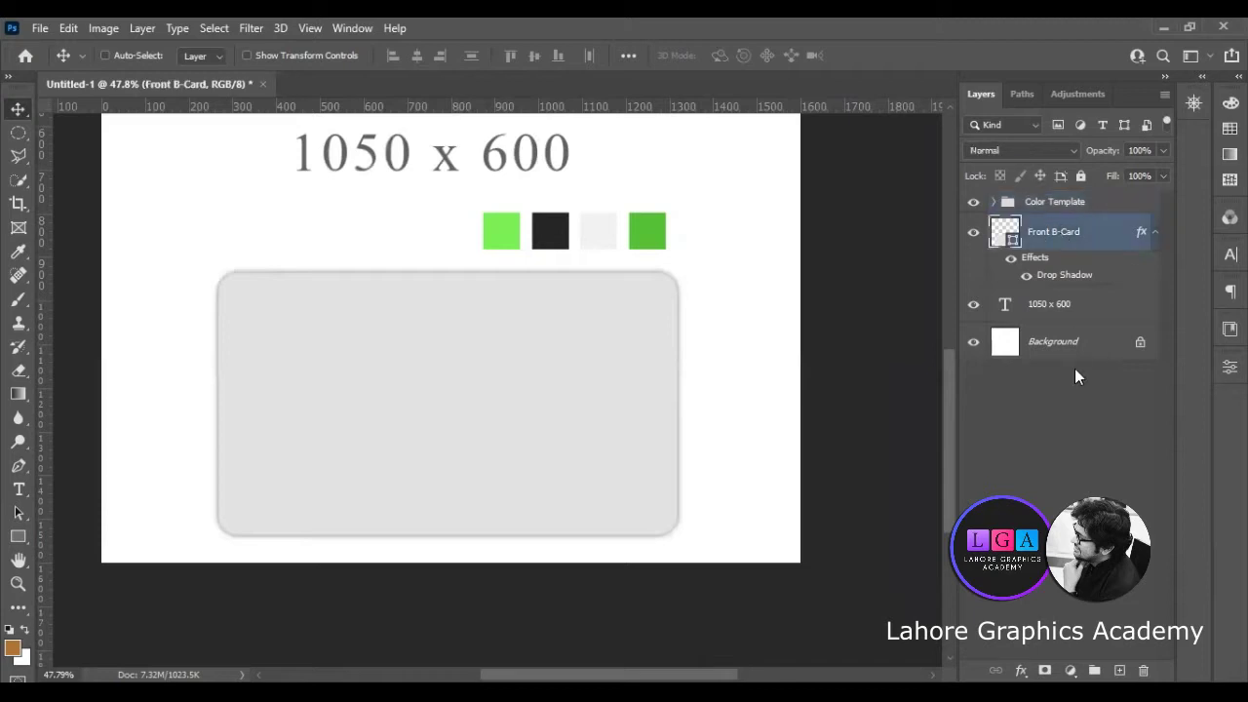
{"action": "left_click", "coordinate": [1071, 351], "text": "ctrl"}
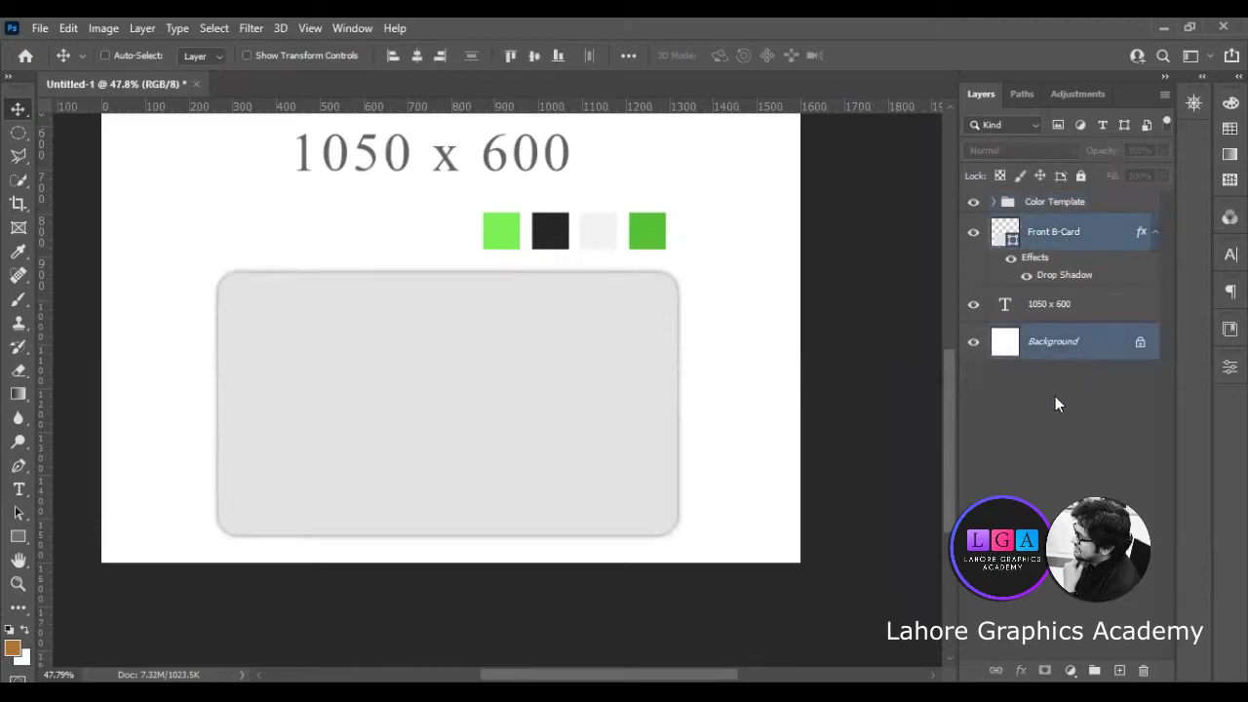
{"action": "left_click", "coordinate": [1048, 240]}
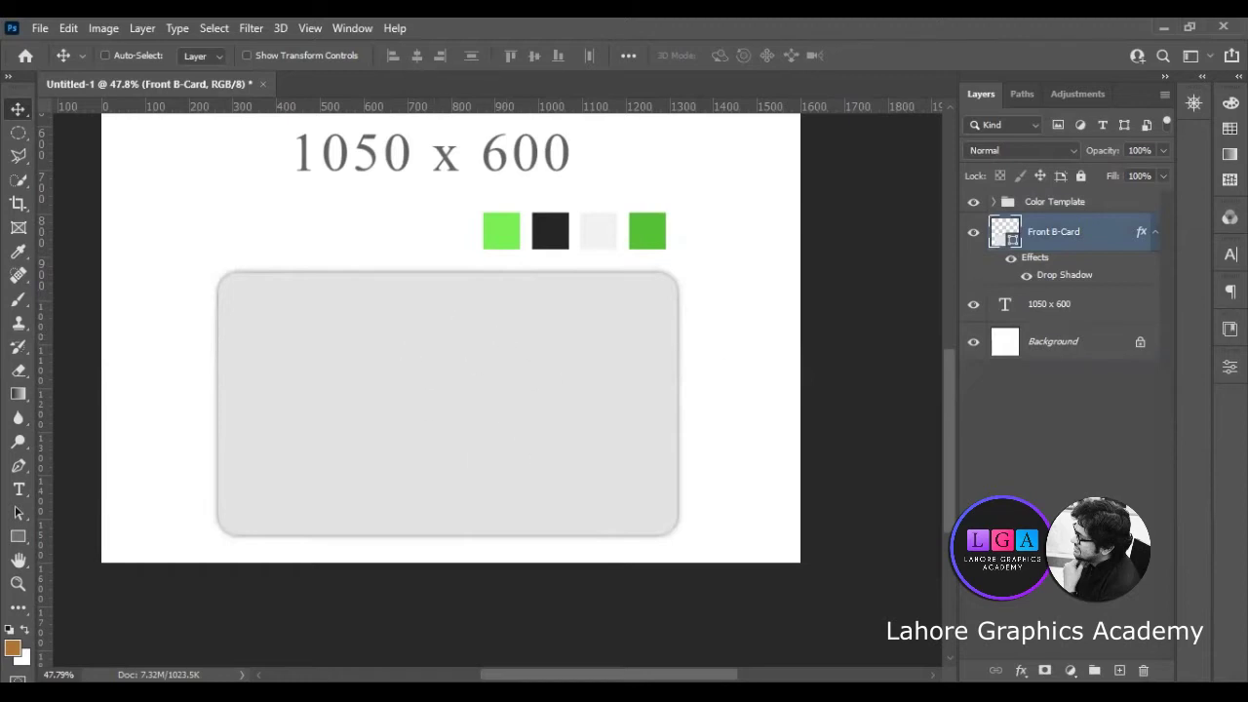
{"action": "left_click", "coordinate": [1153, 239]}
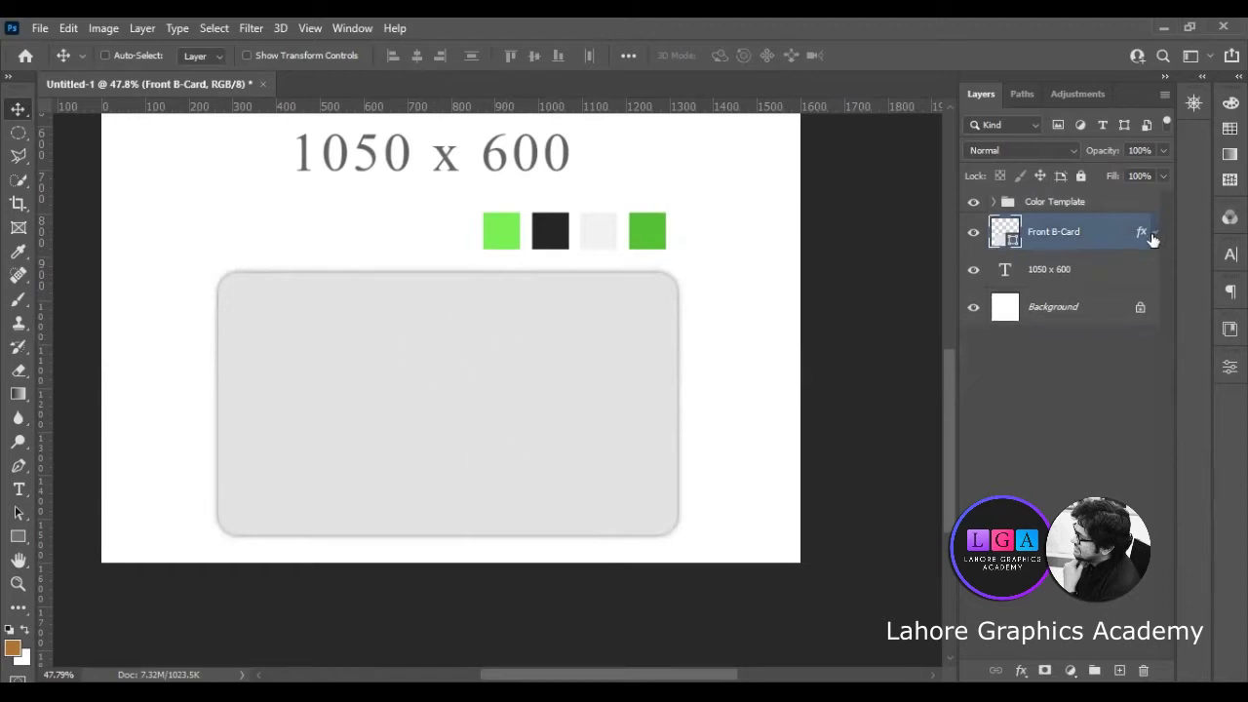
{"action": "left_click", "coordinate": [1066, 320], "text": "ctrl"}
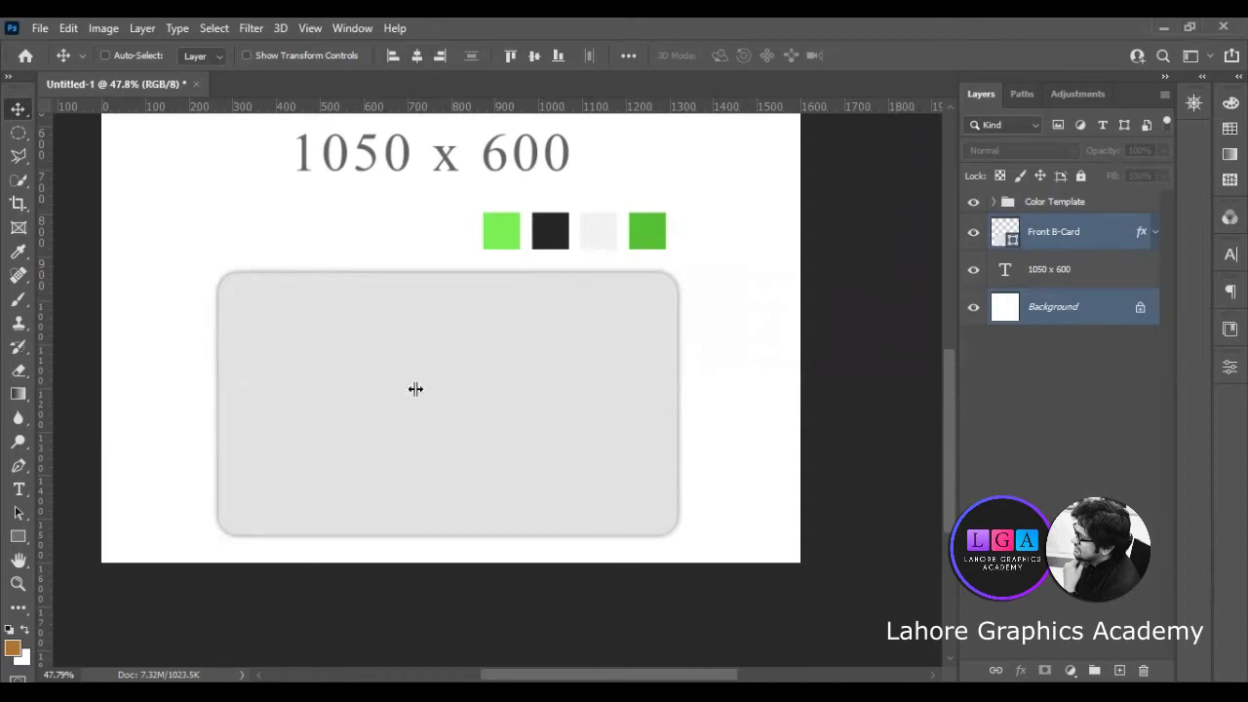
- Place a vertical guide at 800 px across the card
{"action": "left_click_drag", "start_coordinate": [505, 391], "coordinate": [543, 393]}
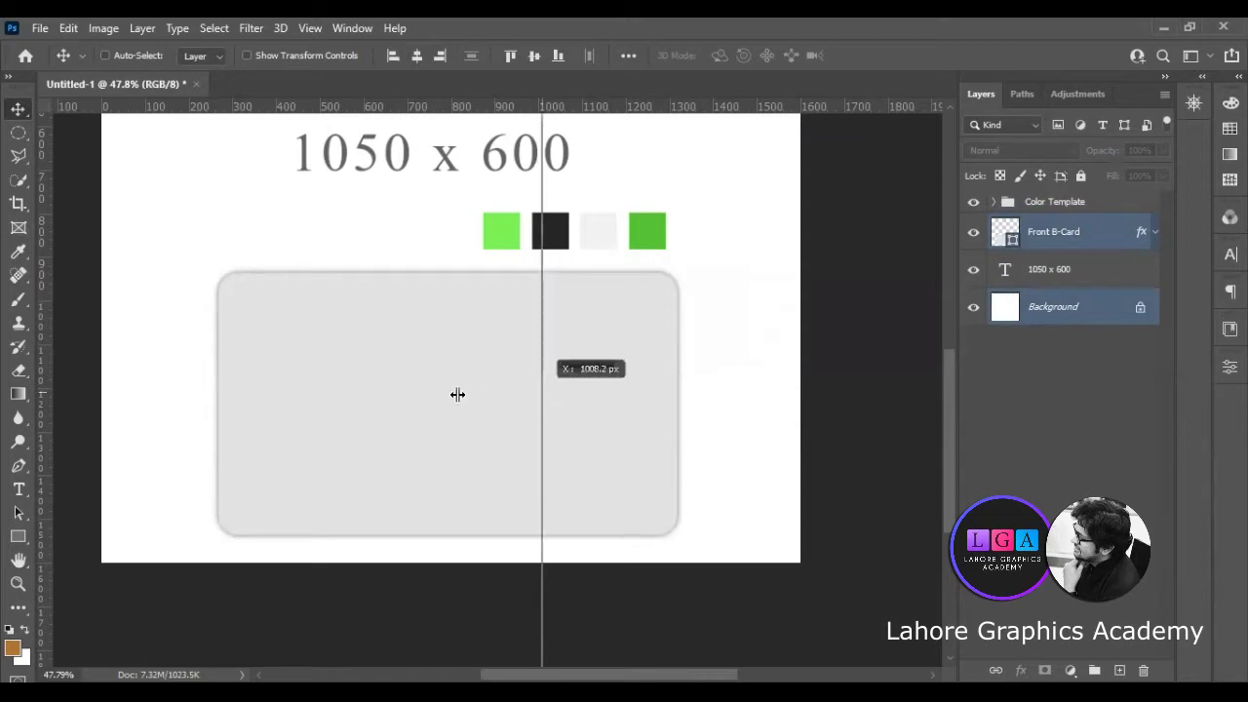
{"action": "left_click_drag", "start_coordinate": [542, 392], "coordinate": [451, 392]}
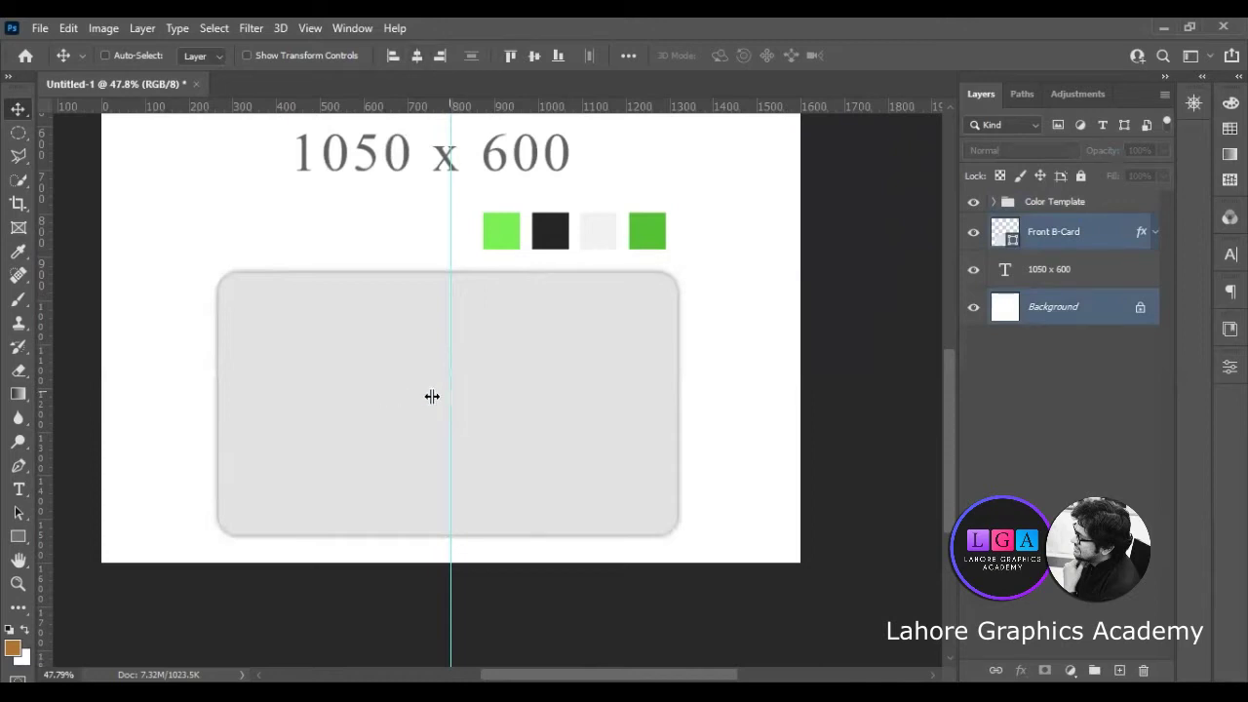
{"action": "left_click_drag", "start_coordinate": [440, 395], "coordinate": [443, 408]}
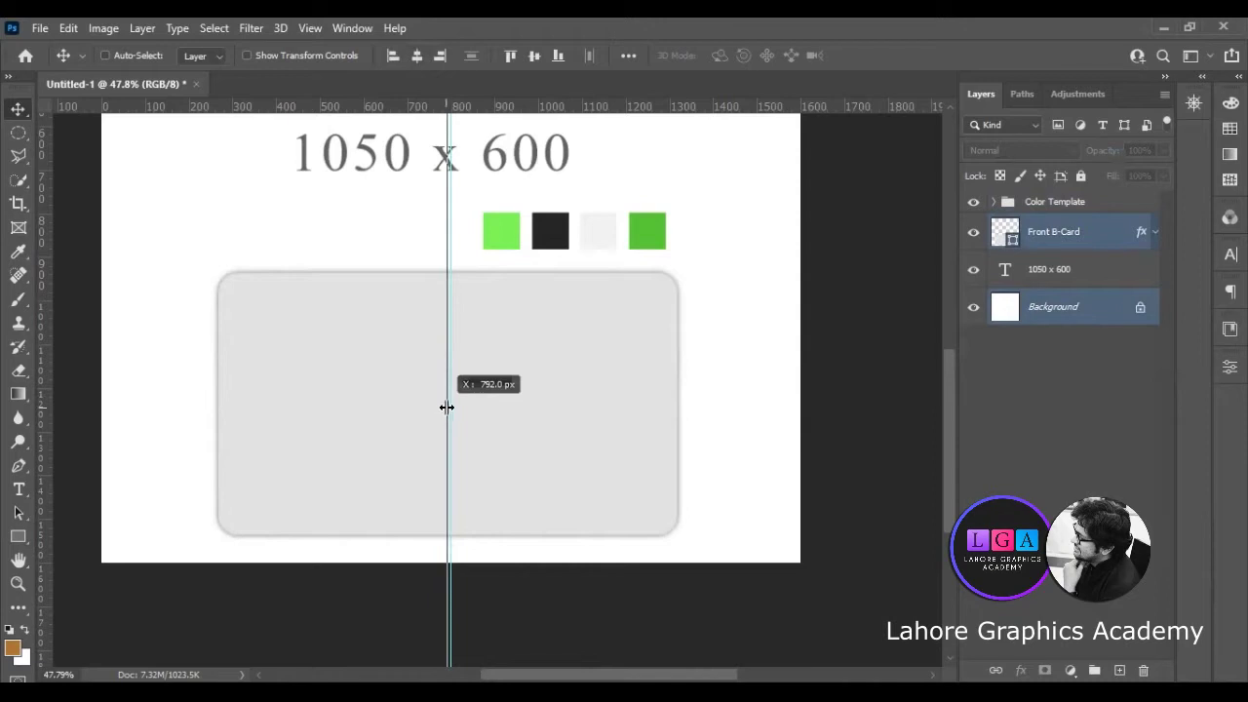
{"action": "left_click_drag", "start_coordinate": [446, 406], "coordinate": [450, 407]}
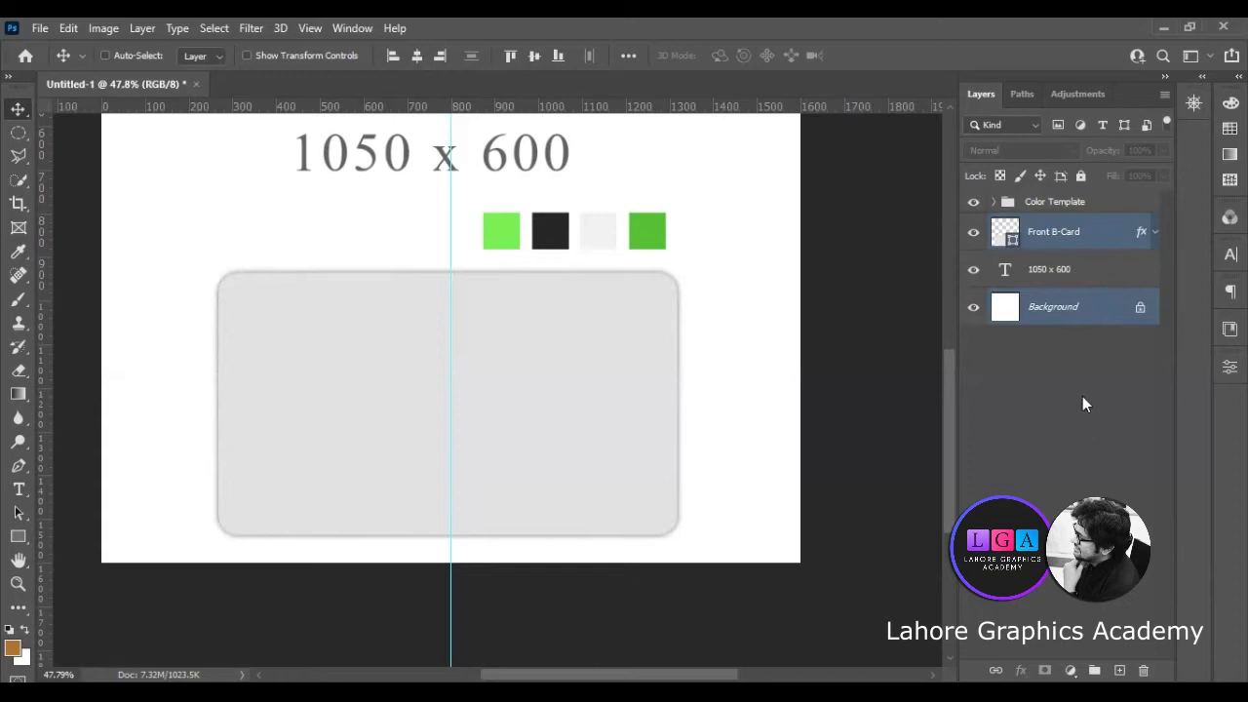
- Centre the Front B-Card horizontally against the Background layer
{"action": "left_click", "coordinate": [1062, 235]}
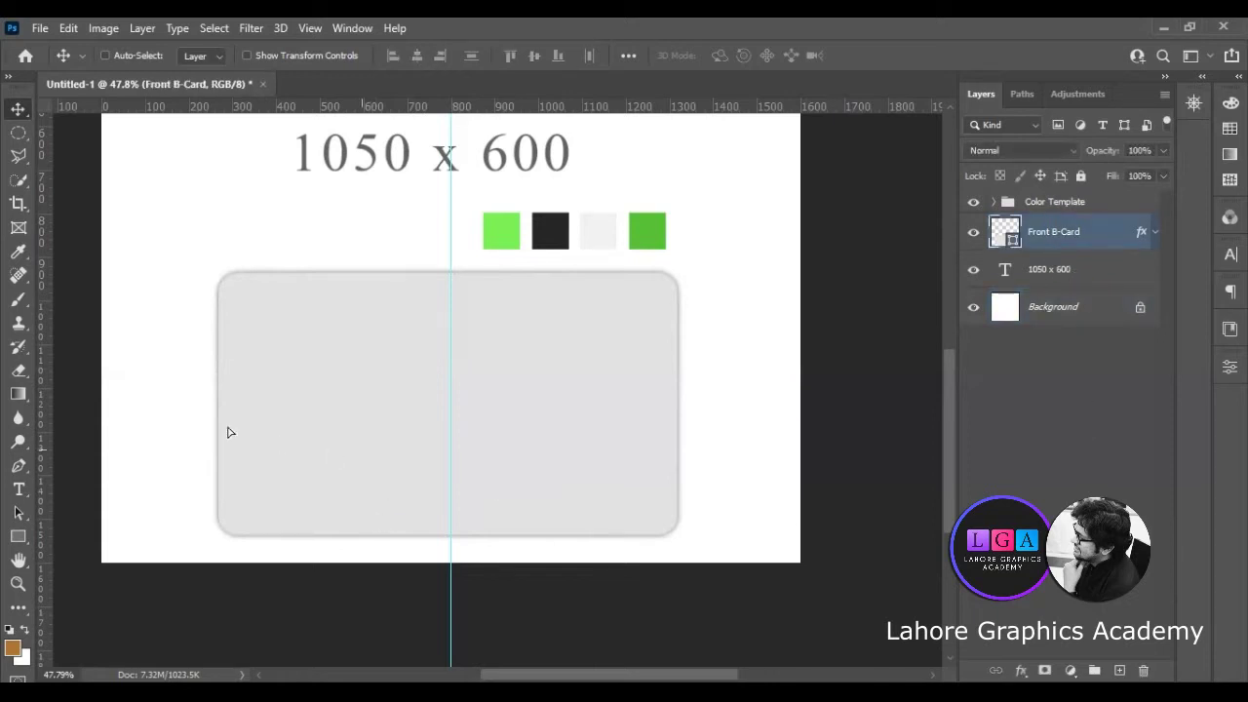
{"action": "left_click_drag", "start_coordinate": [229, 432], "coordinate": [84, 408]}
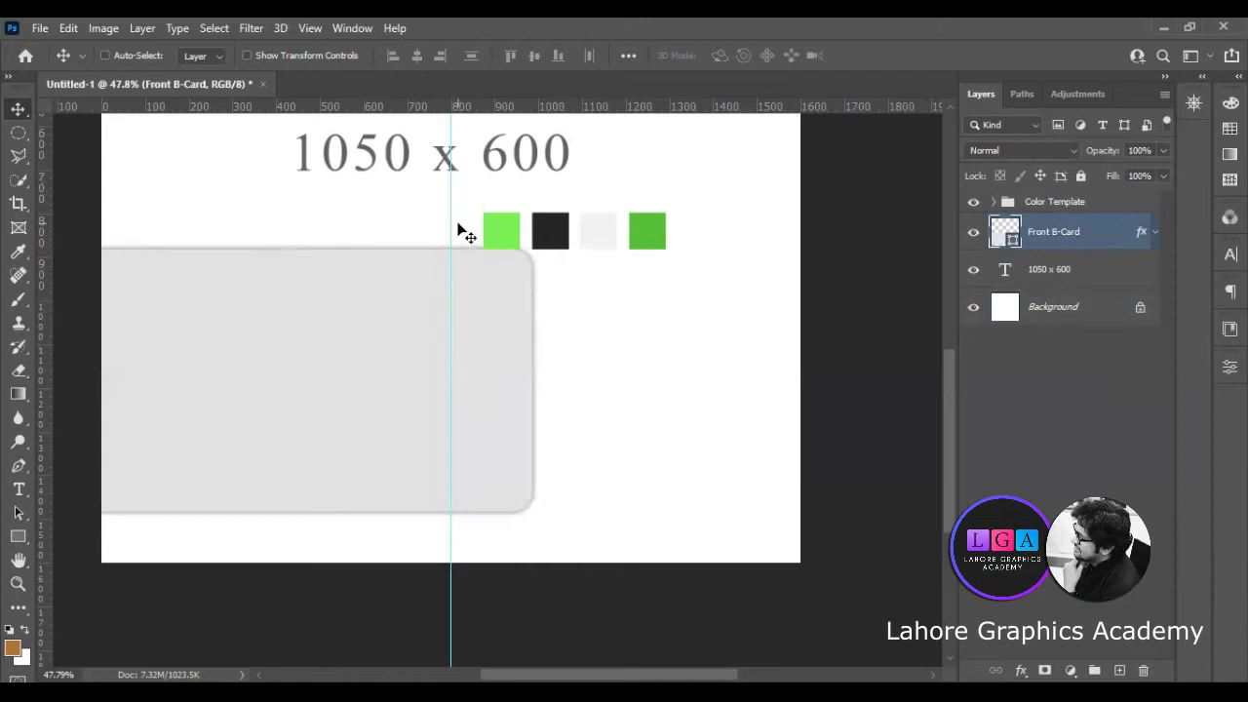
{"action": "left_click", "coordinate": [1073, 374]}
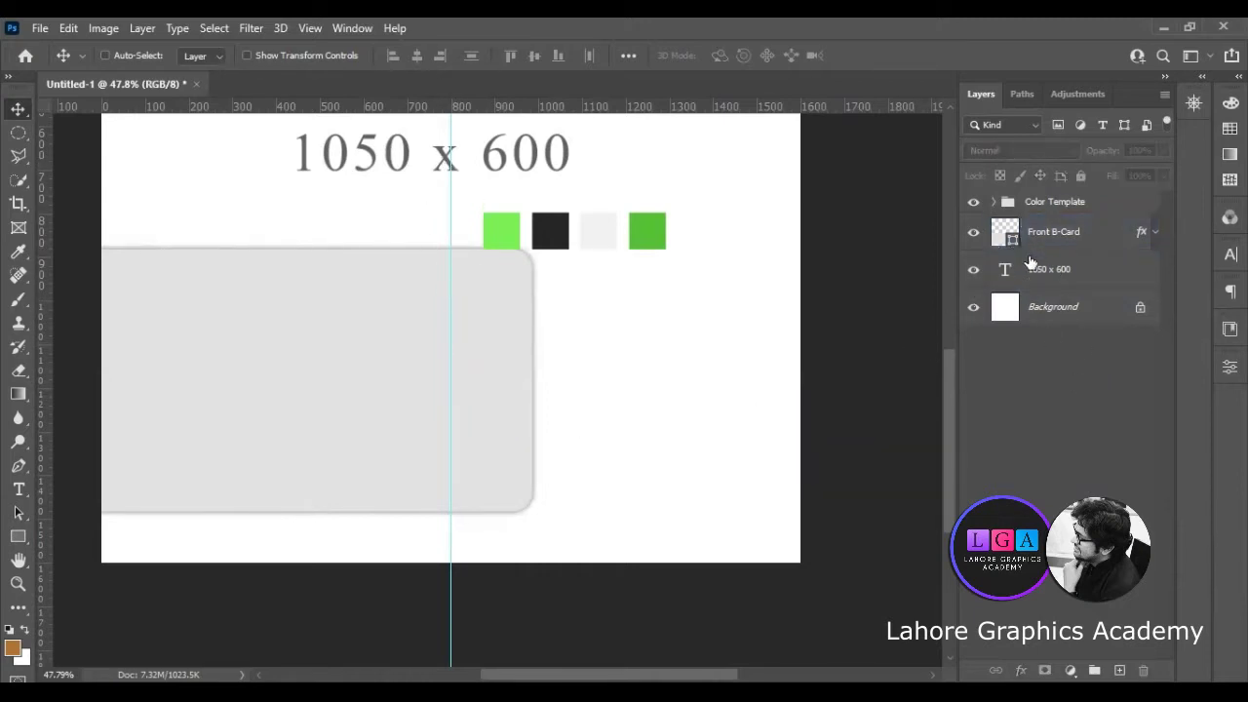
{"action": "left_click", "coordinate": [1053, 245]}
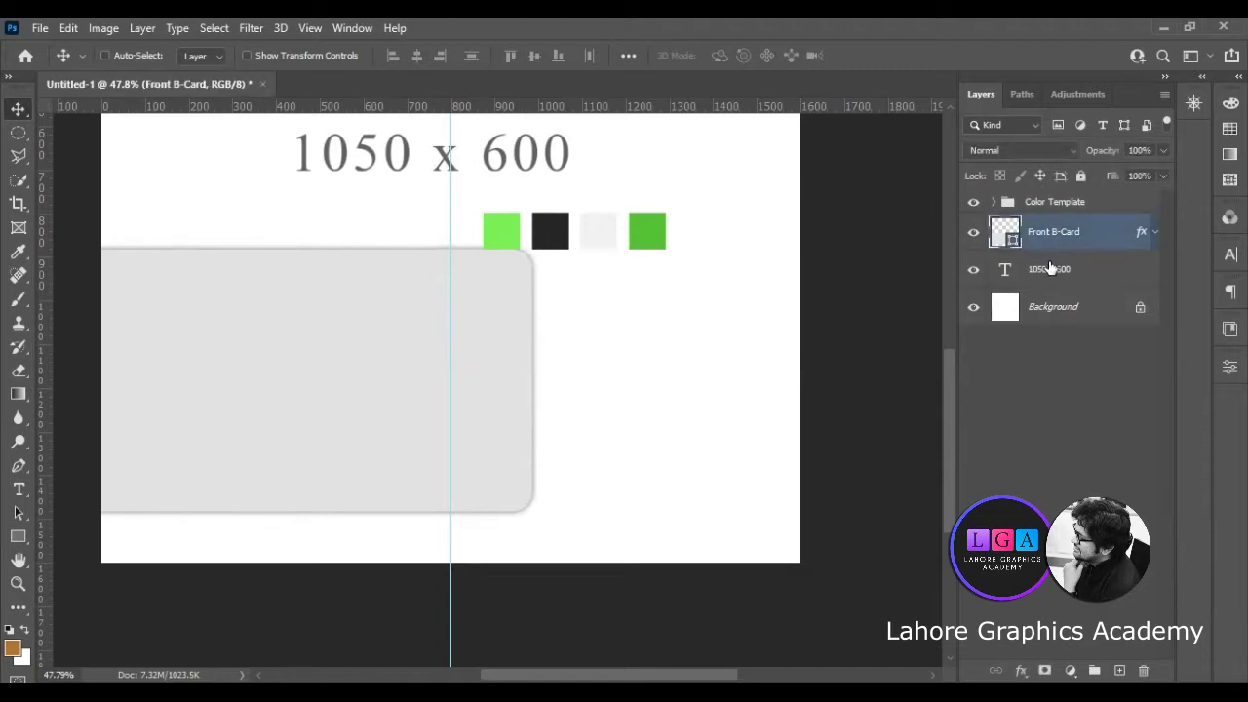
{"action": "key", "text": "ctrl"}
{"action": "left_click", "coordinate": [1060, 310], "text": "ctrl"}
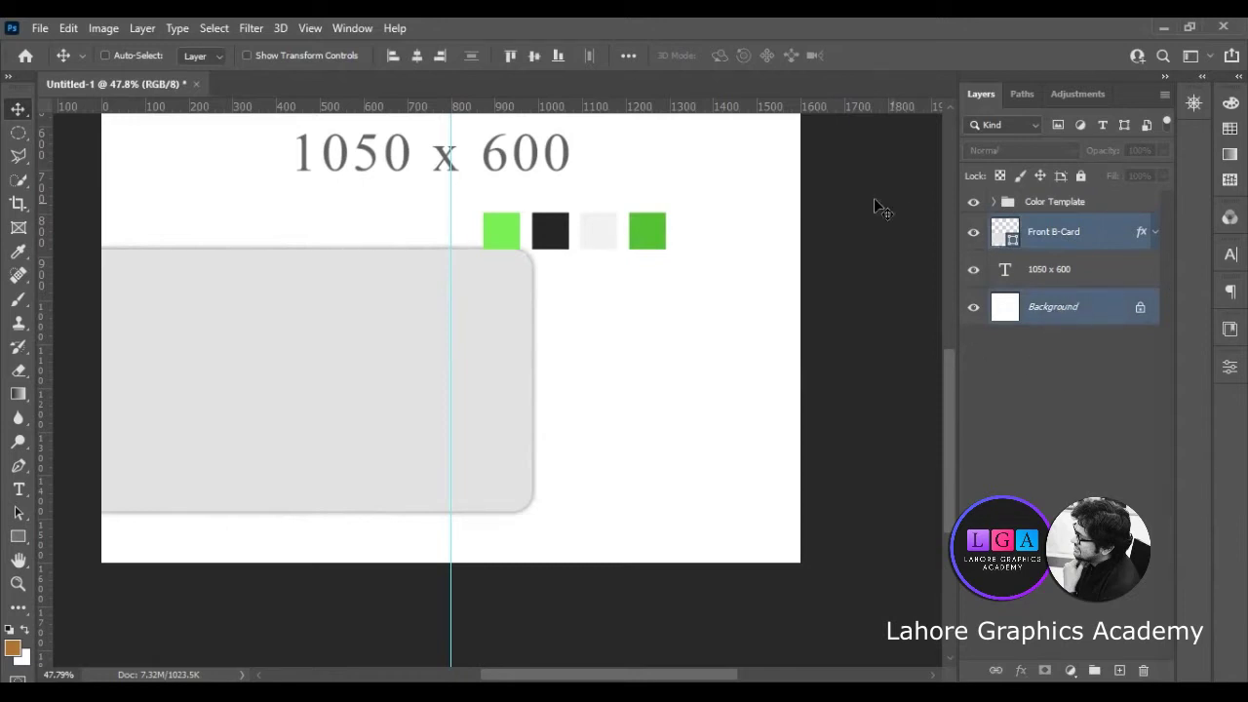
{"action": "left_click", "coordinate": [416, 56]}
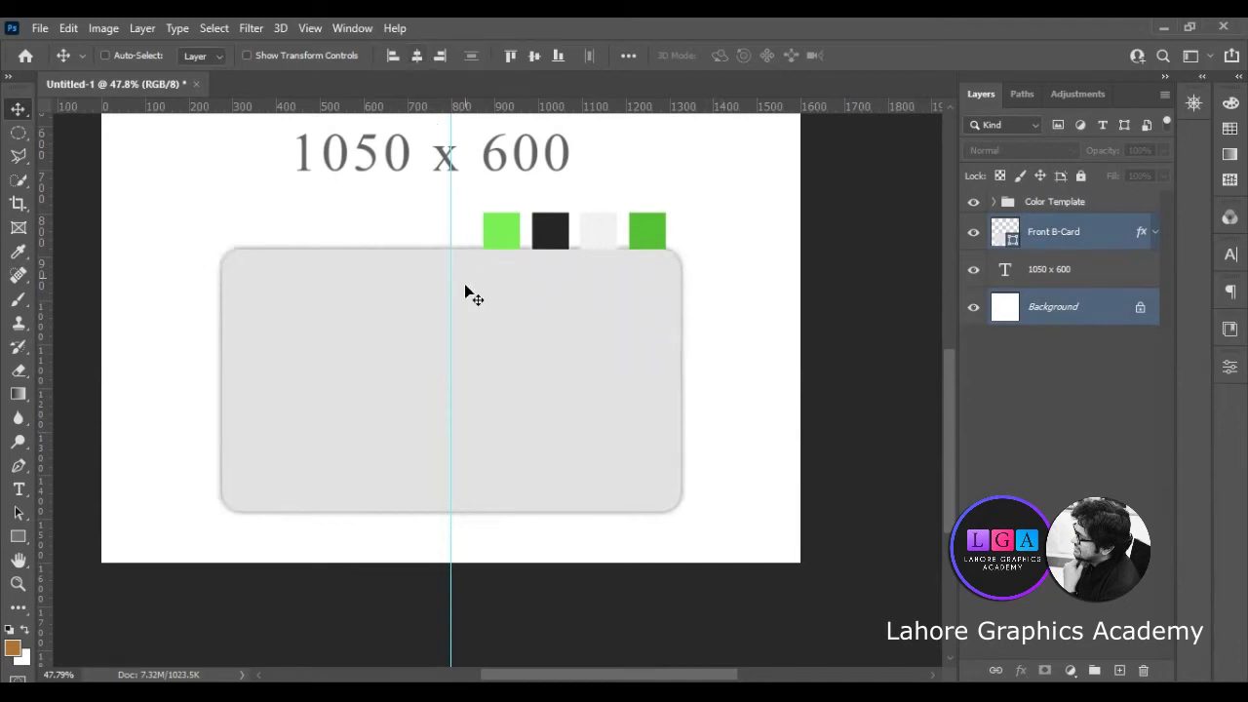
- Nudge the card down slightly and expand its drop shadow effect in the layers list
{"action": "left_click", "coordinate": [1062, 458]}
{"action": "left_click", "coordinate": [1061, 242]}
{"action": "left_click_drag", "start_coordinate": [532, 335], "coordinate": [530, 374]}
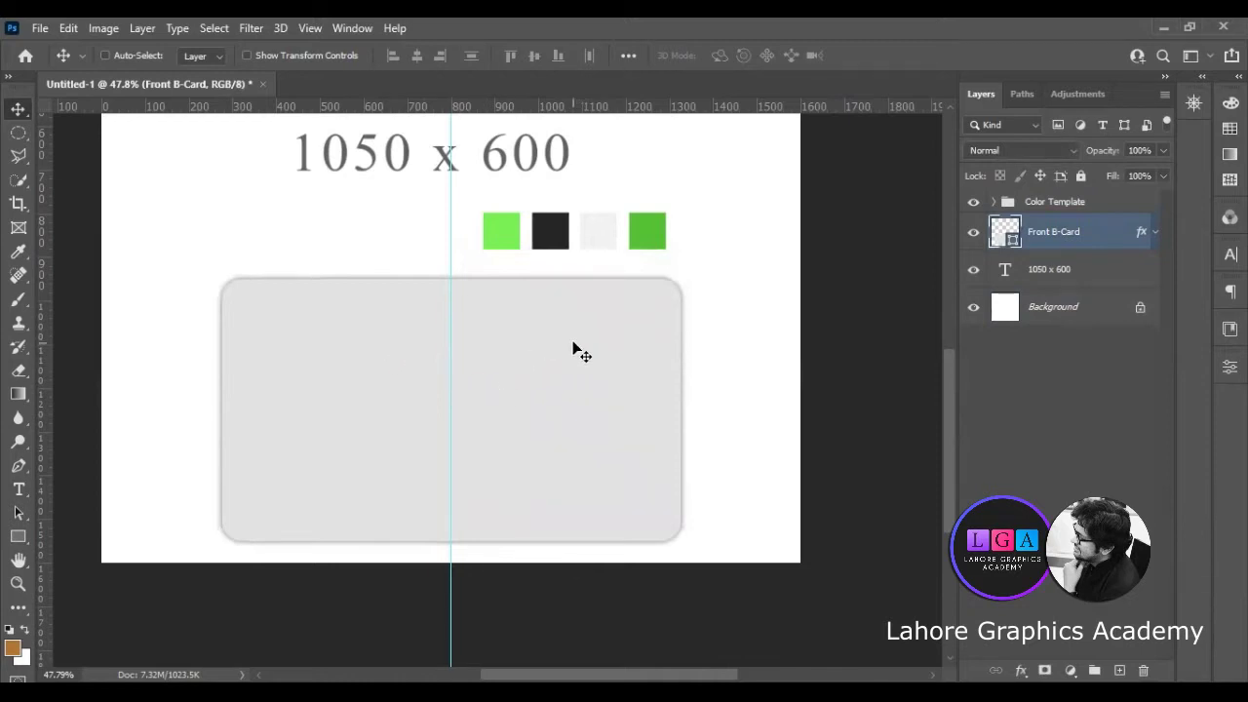
{"action": "left_click", "coordinate": [1063, 371]}
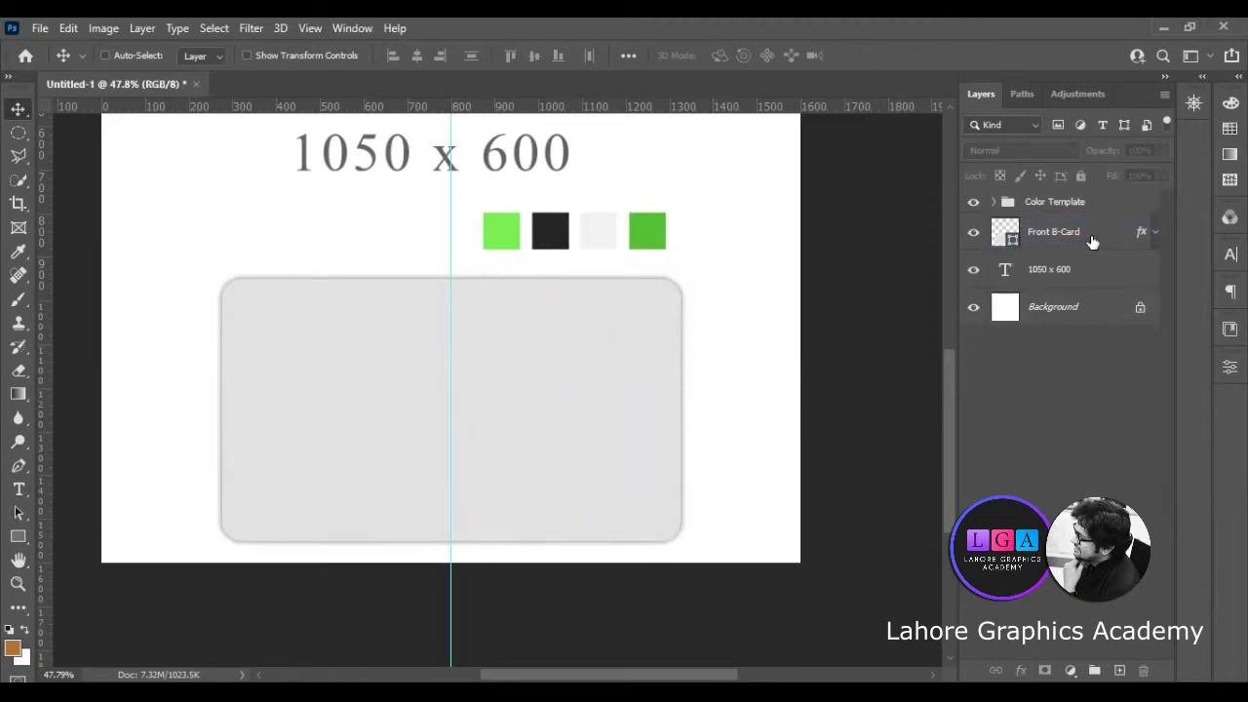
{"action": "left_click", "coordinate": [1155, 235]}
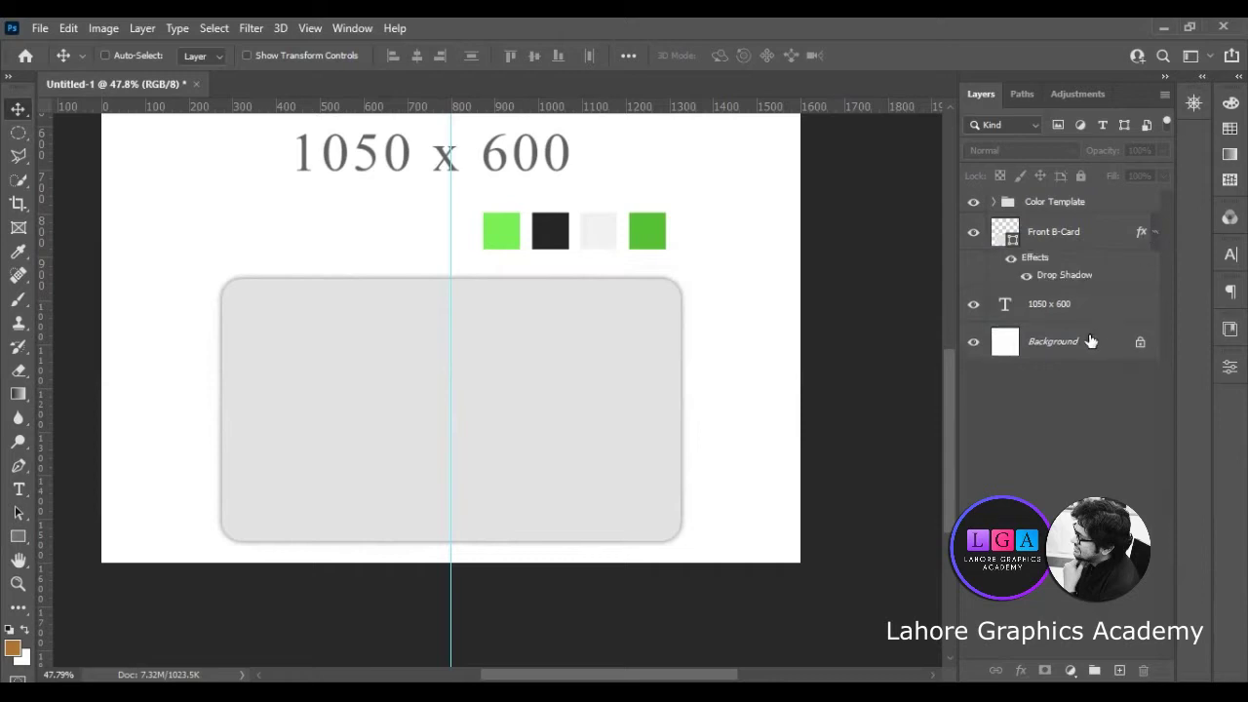
{"action": "left_click", "coordinate": [1063, 276]}
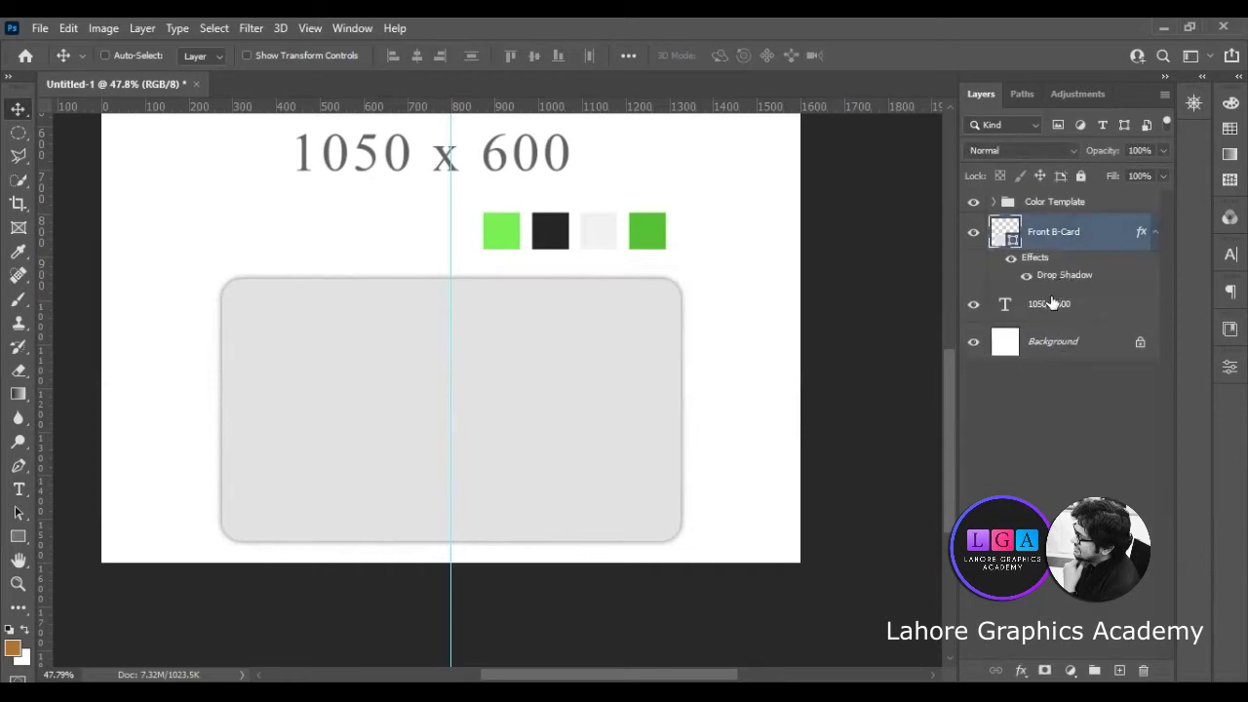
- Raise the card's drop shadow size from 16 to 27 px and collapse its effects list
{"action": "double_click", "coordinate": [1061, 275]}
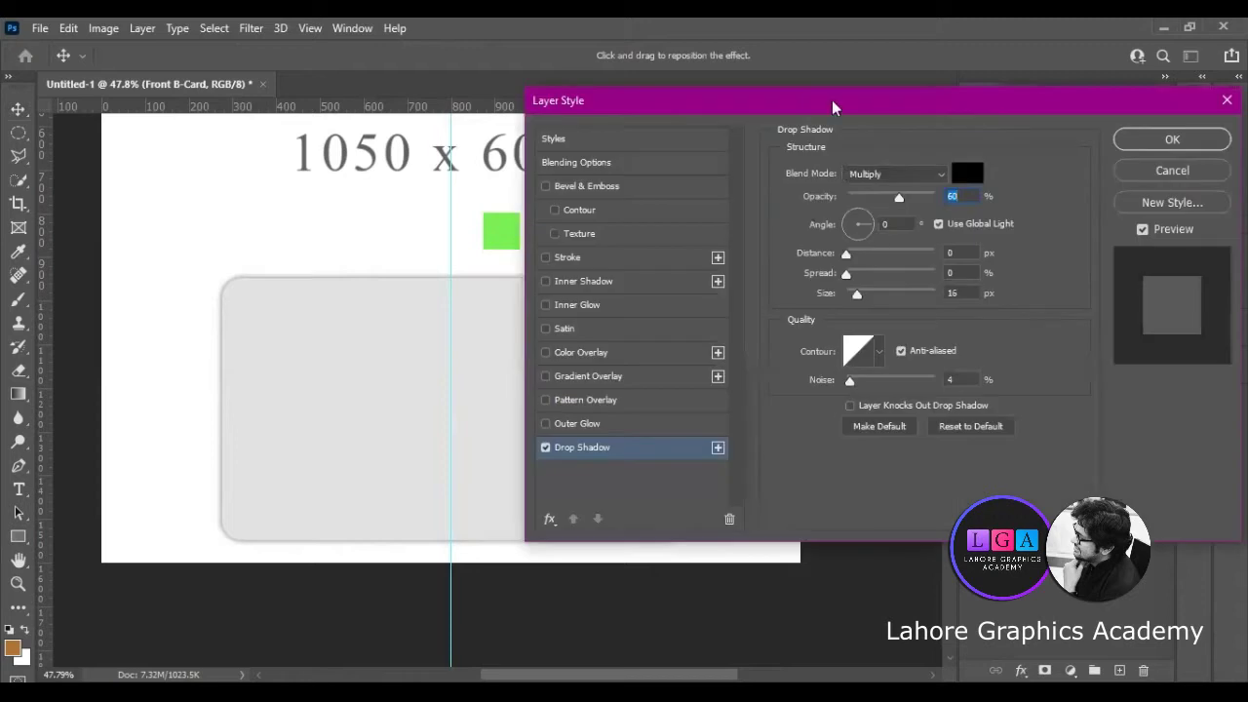
{"action": "left_click_drag", "start_coordinate": [829, 100], "coordinate": [1036, 135]}
{"action": "left_click_drag", "start_coordinate": [1064, 327], "coordinate": [1069, 334]}
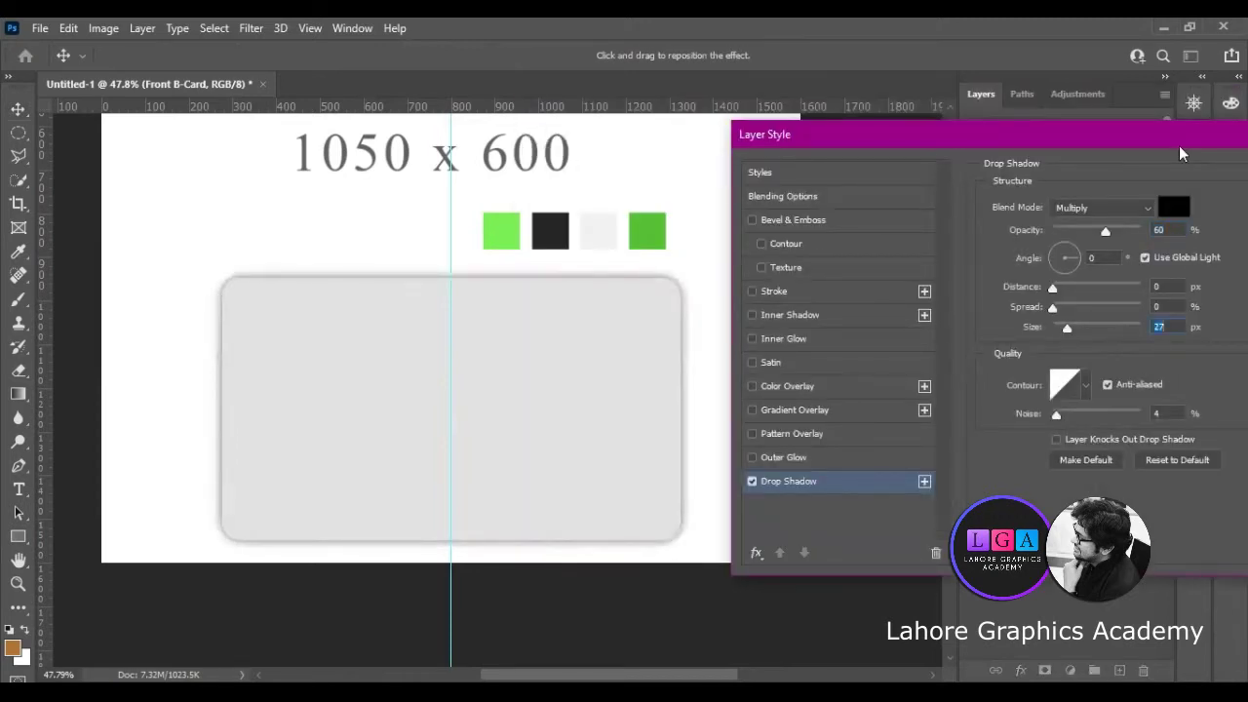
{"action": "key", "text": "Return"}
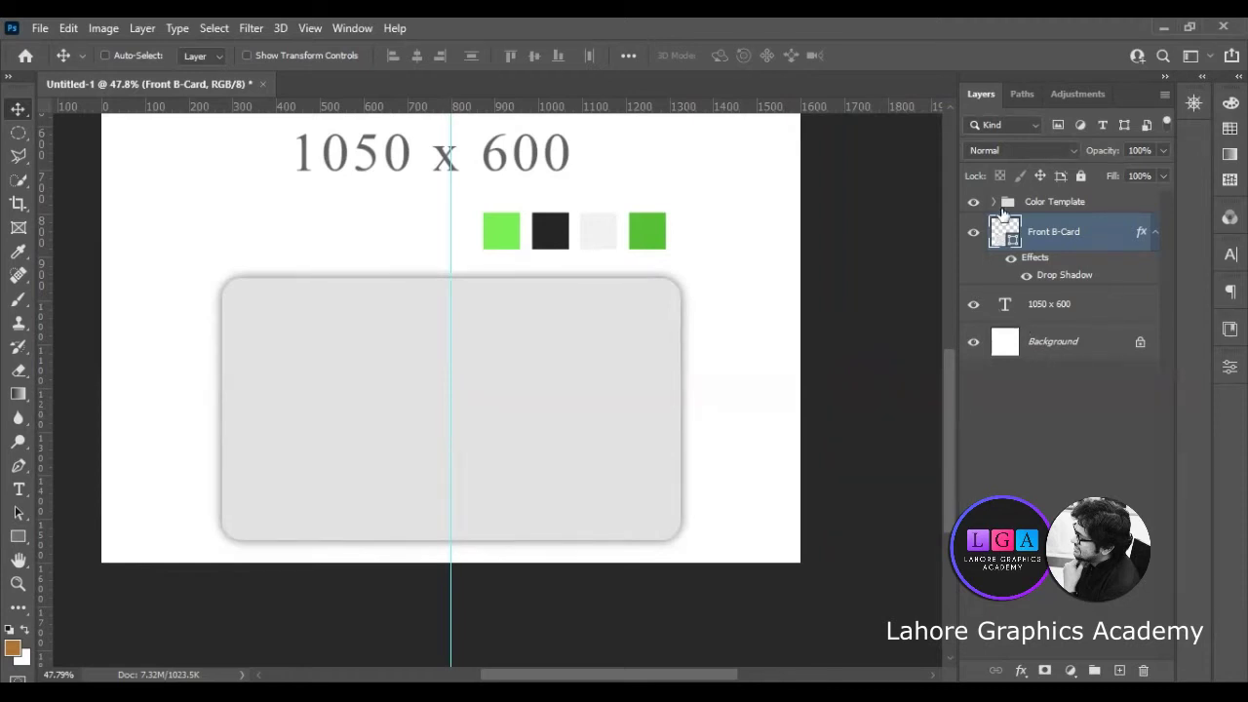
{"action": "left_click", "coordinate": [1156, 234]}
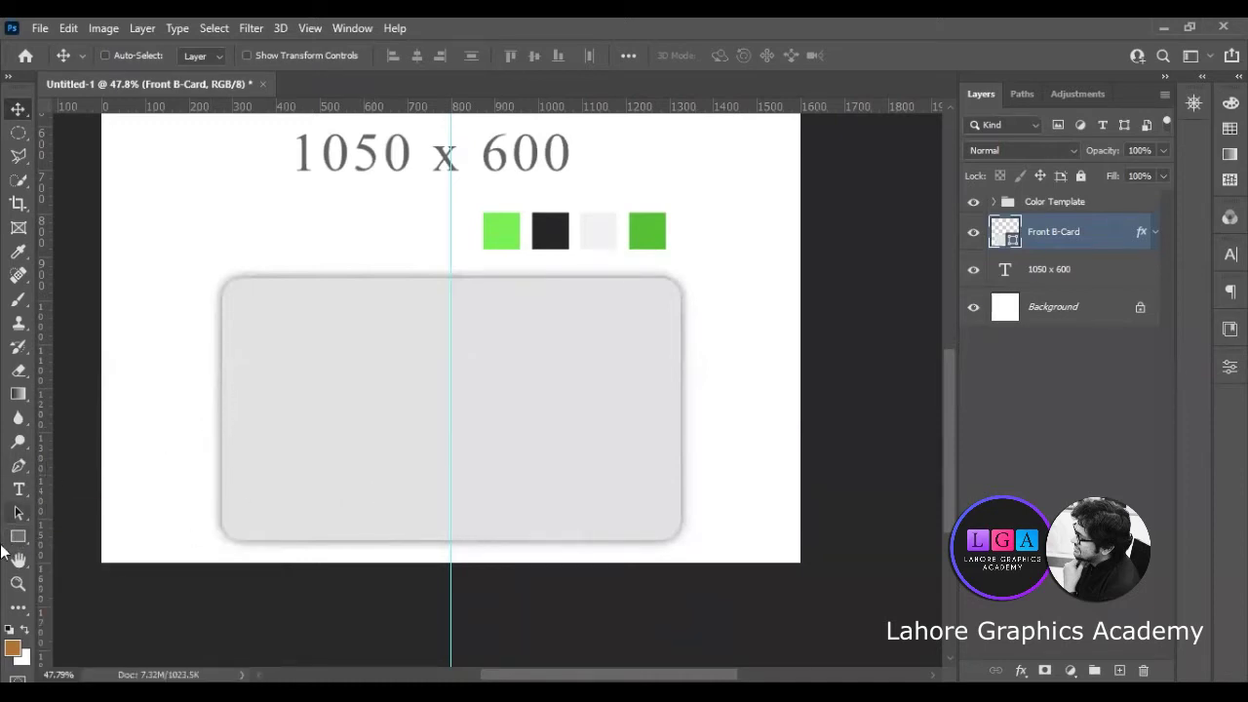
{"action": "left_click", "coordinate": [18, 490]}
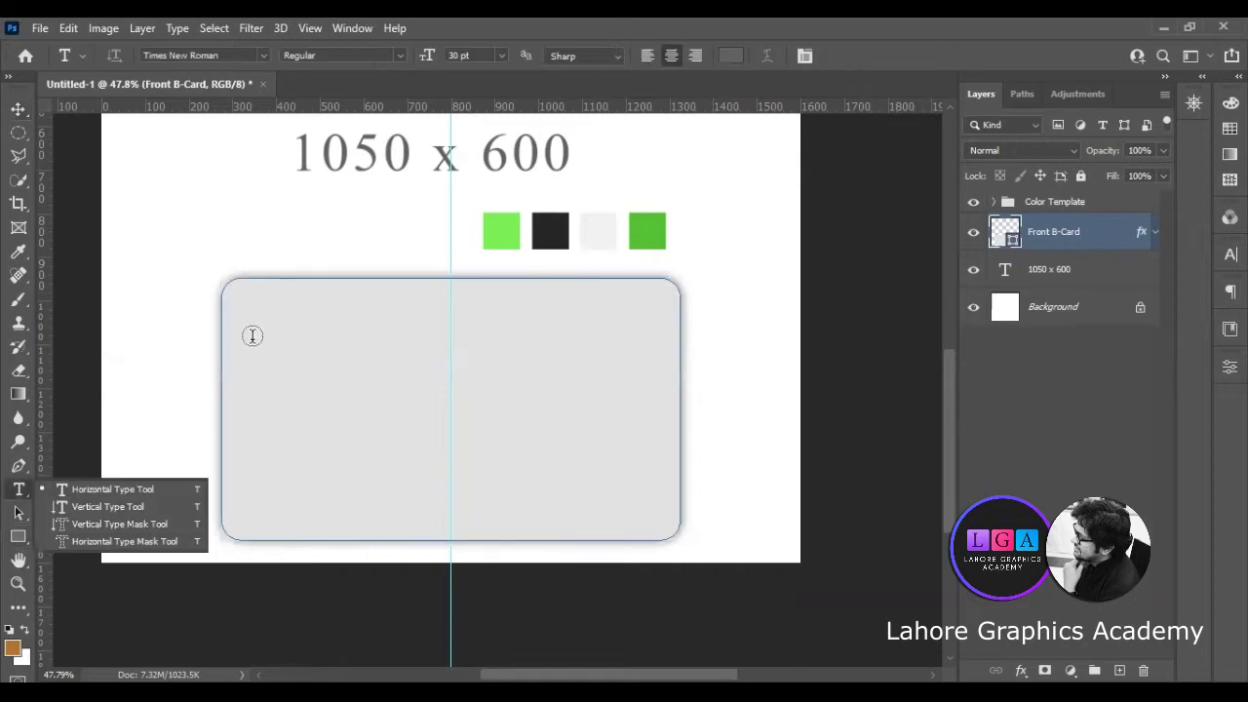
- Discard the placeholder text box and start a single text line in the card's upper area
{"action": "left_click", "coordinate": [272, 419]}
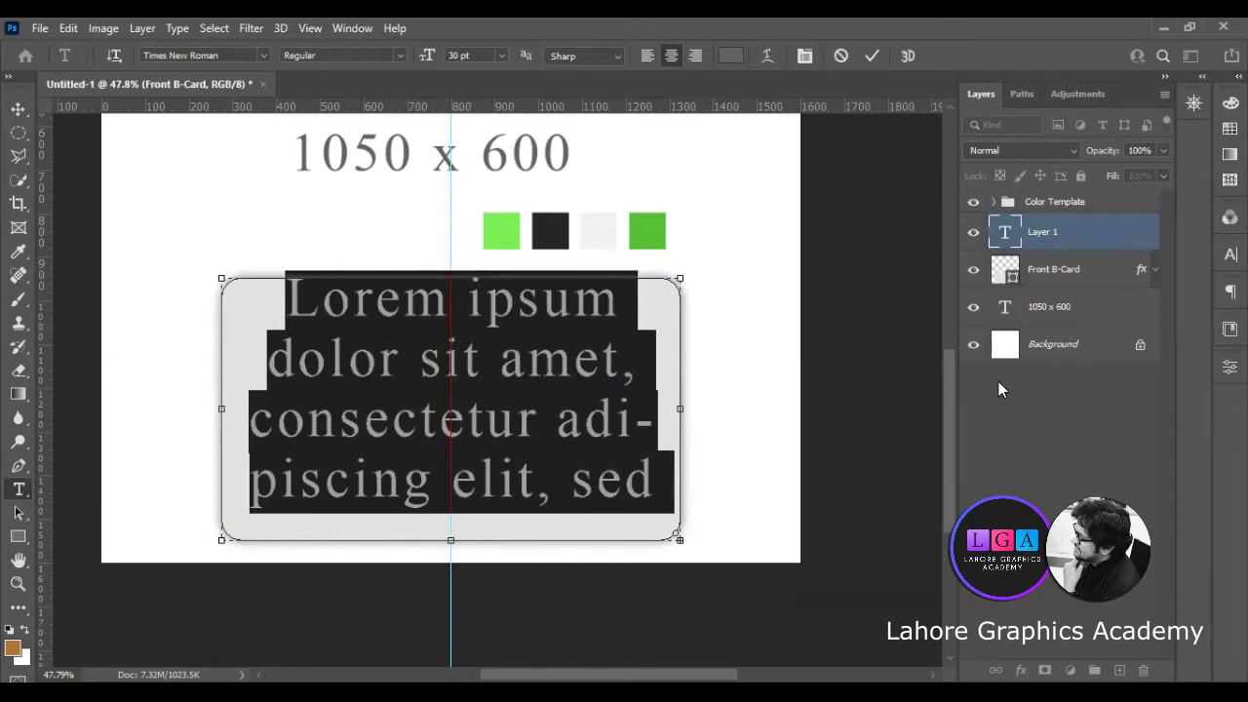
{"action": "key", "text": "ctrl+Return"}
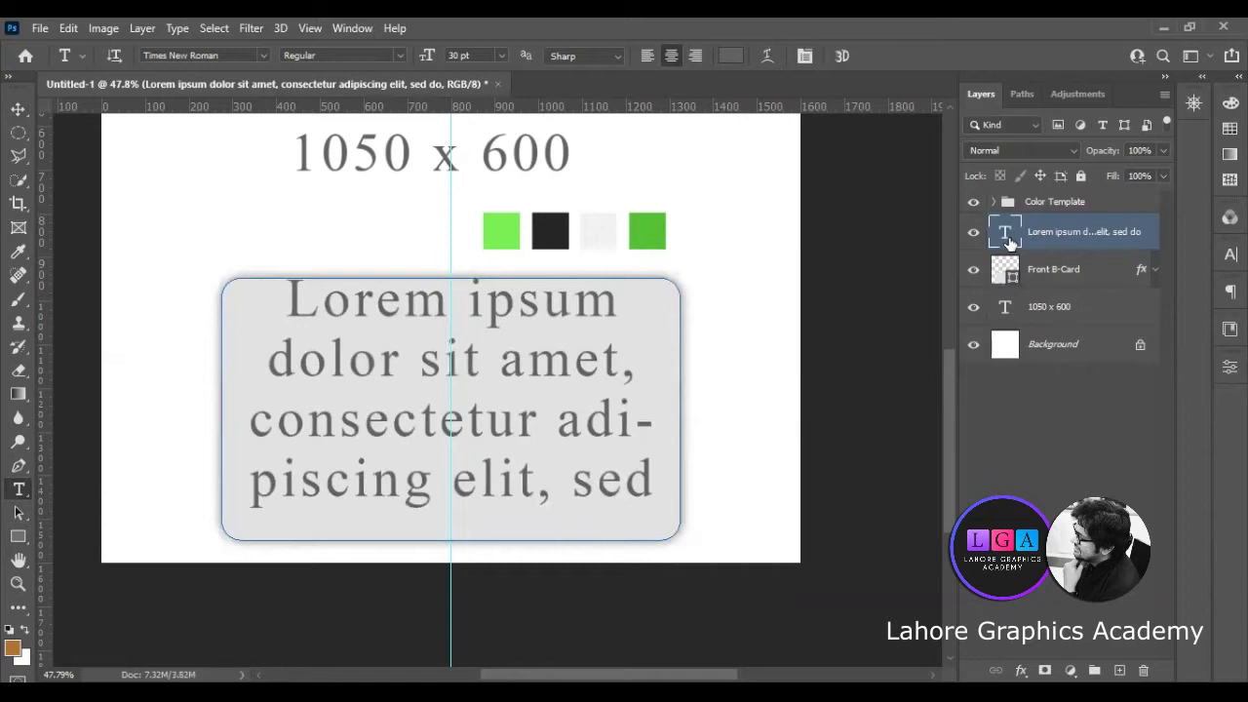
{"action": "key", "text": "Delete"}
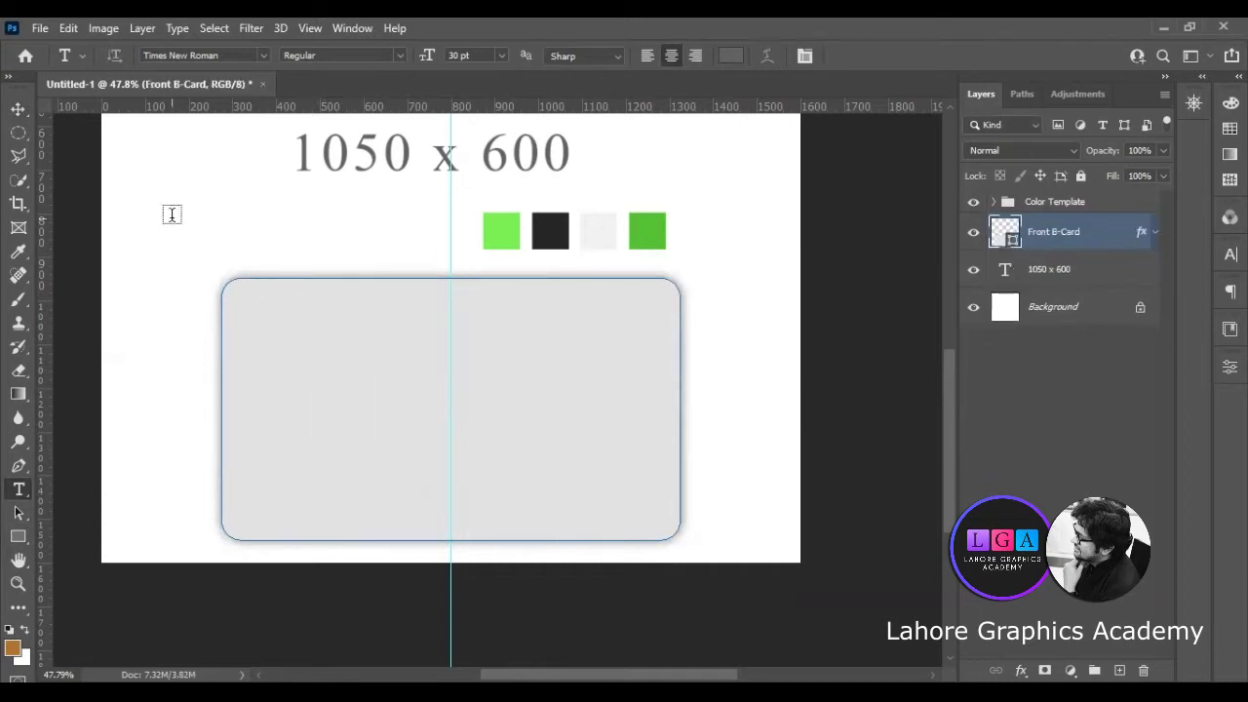
{"action": "left_click", "coordinate": [175, 286]}
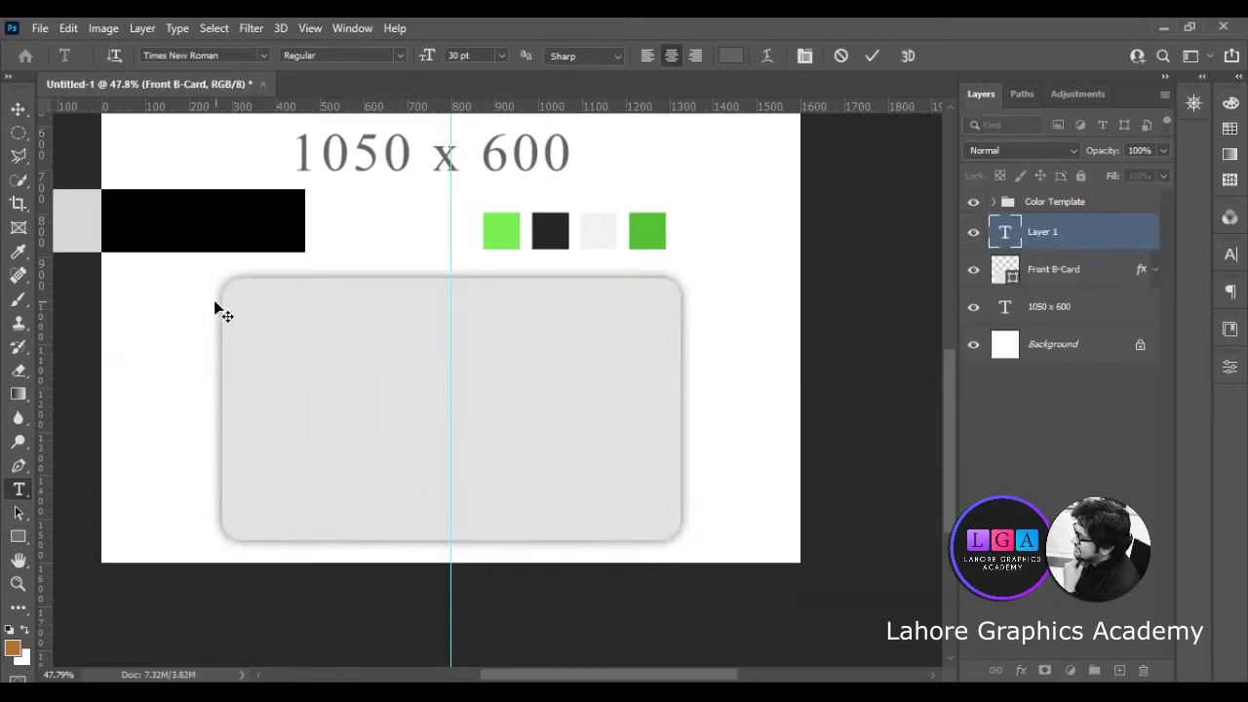
{"action": "left_click_drag", "start_coordinate": [216, 309], "coordinate": [455, 416]}
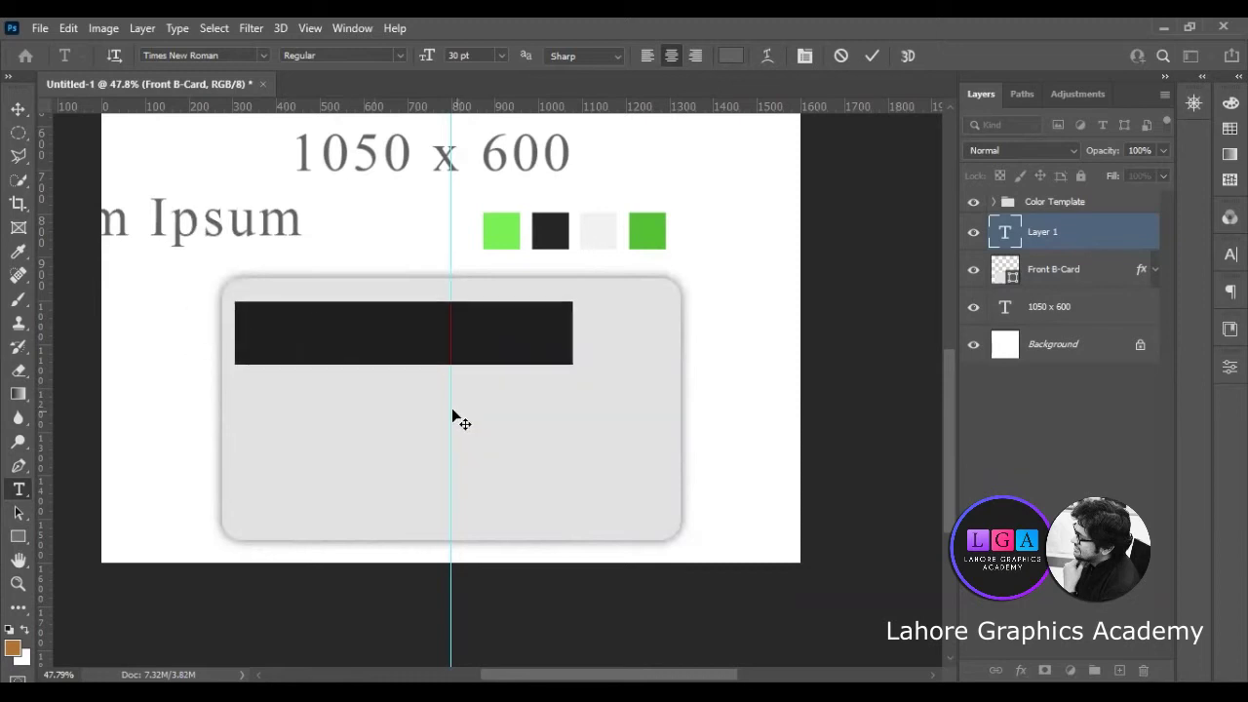
{"action": "double_click", "coordinate": [369, 333]}
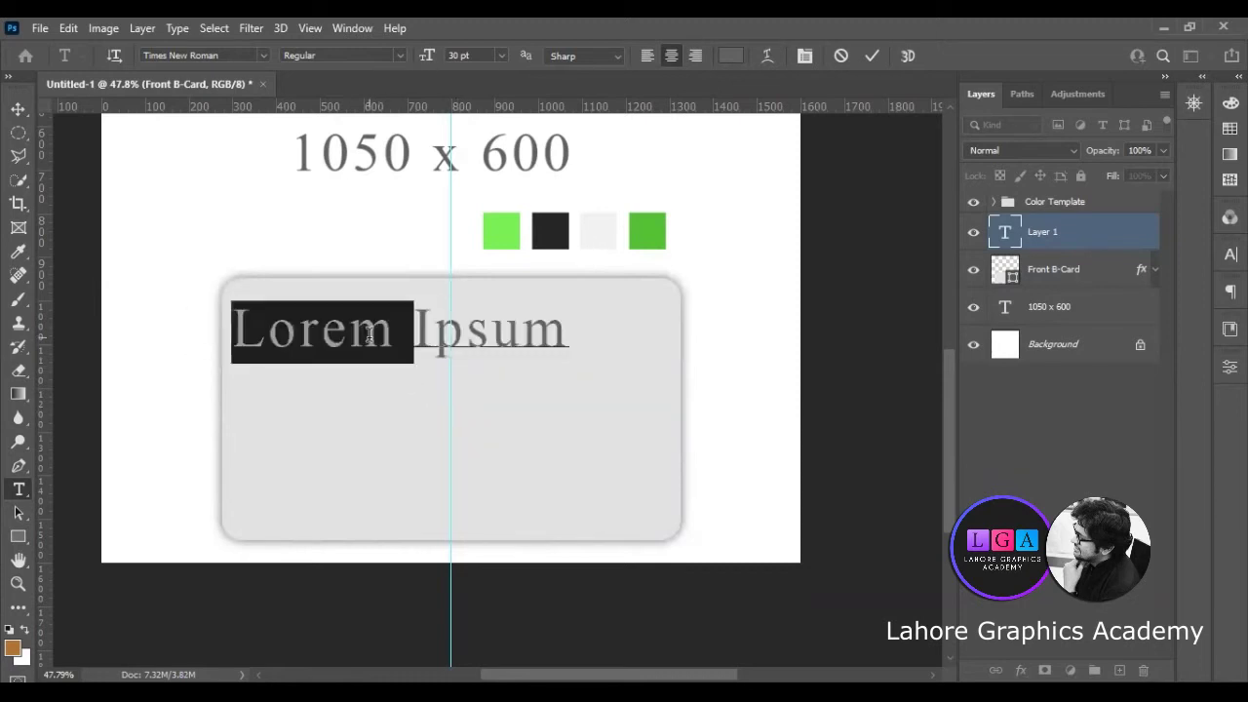
{"action": "triple_click", "coordinate": [375, 337]}
{"action": "left_click", "coordinate": [386, 337]}
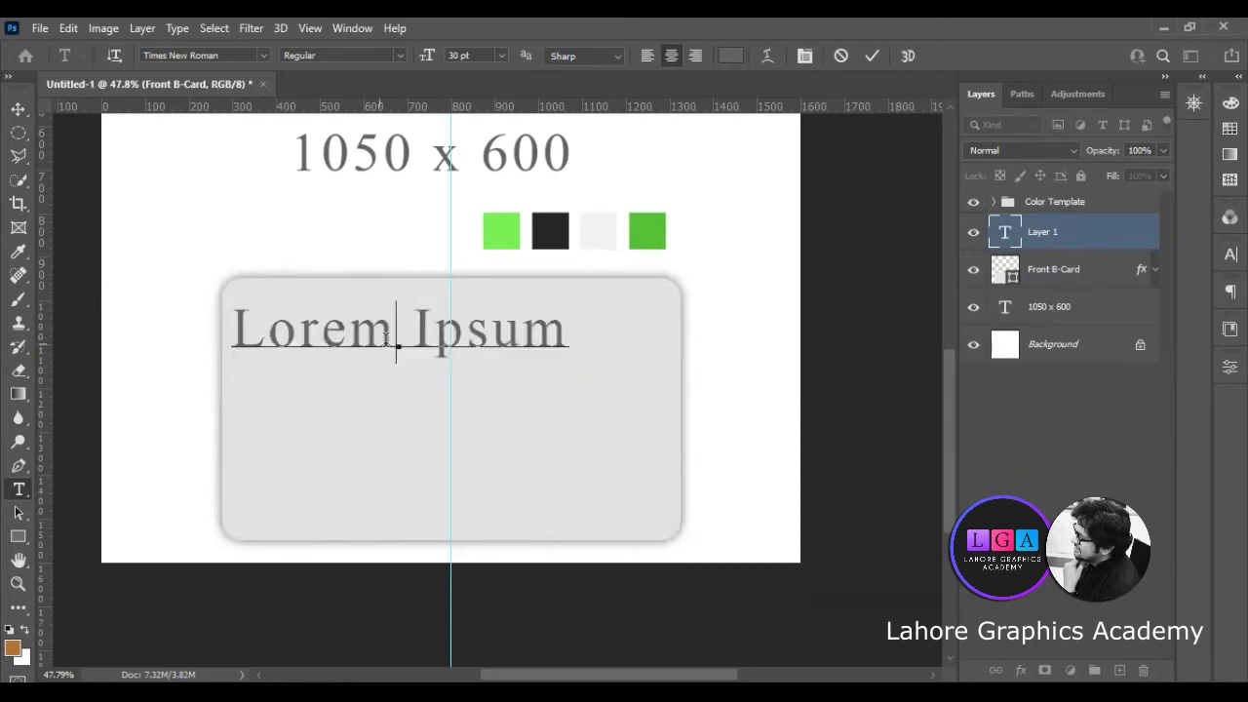
{"action": "triple_click", "coordinate": [395, 341]}
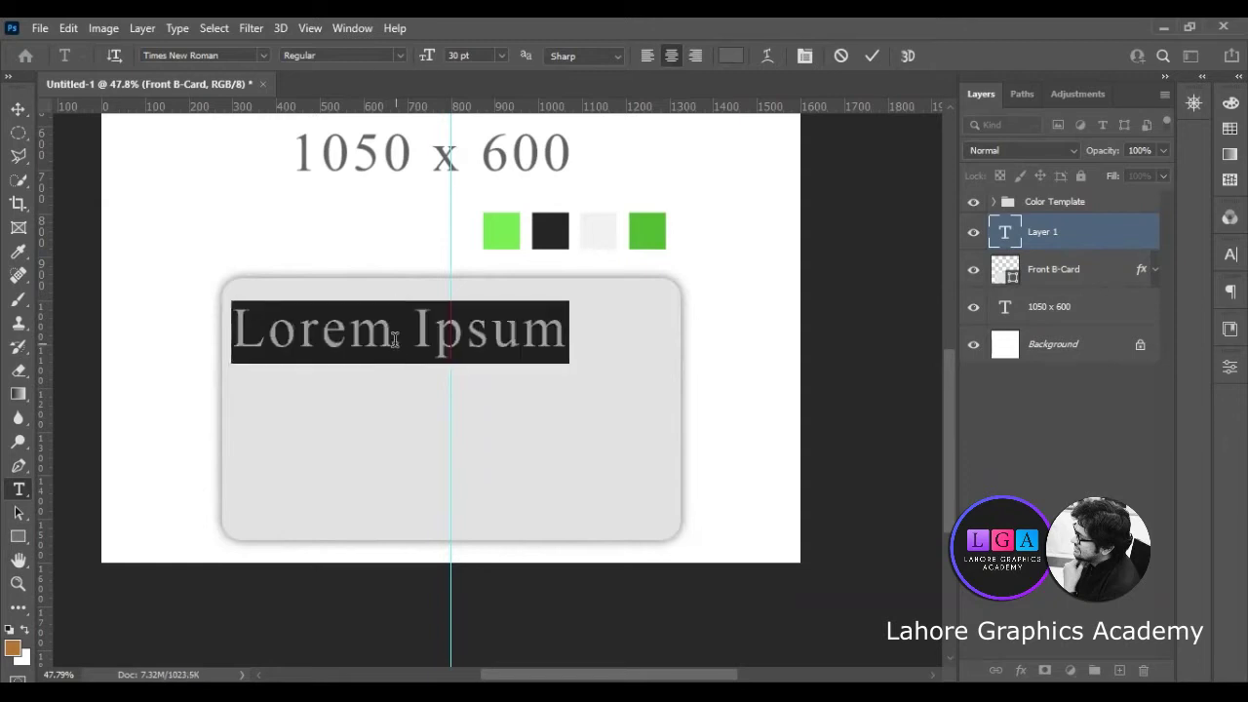
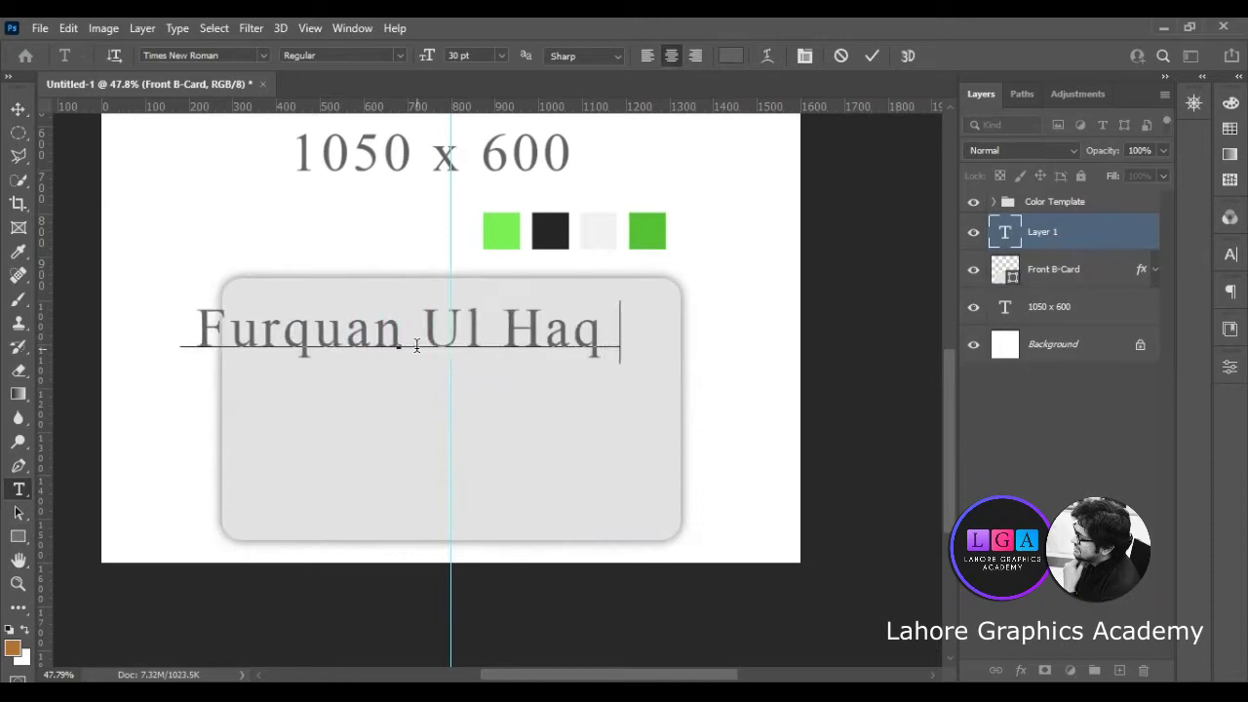
- Set the name in Bebas at 12 pt and commit it
{"action": "key", "text": "ctrl+a"}
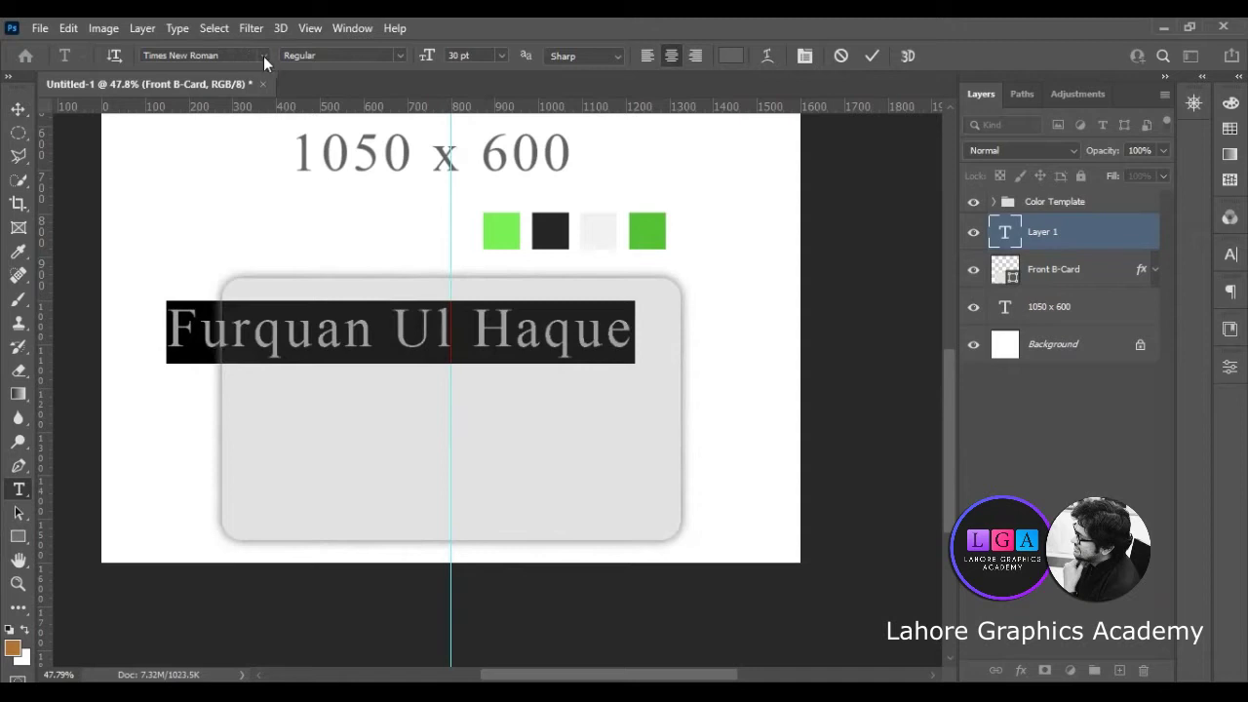
{"action": "left_click", "coordinate": [264, 55]}
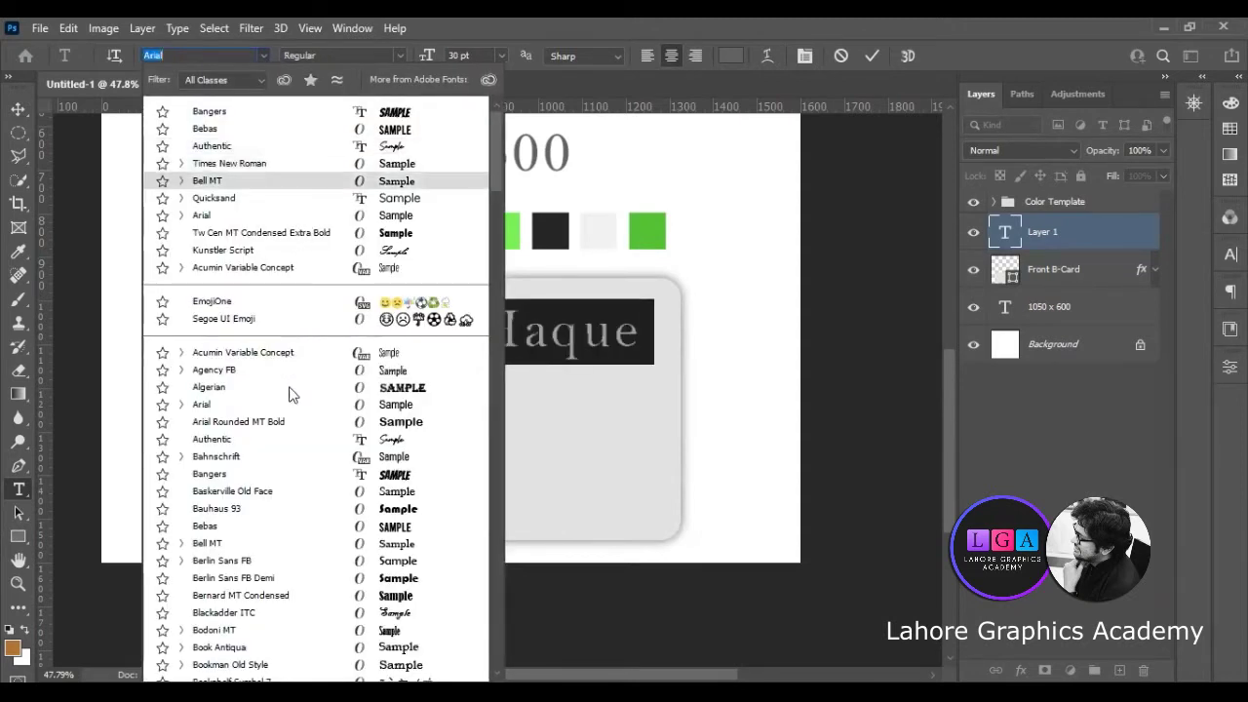
{"action": "left_click", "coordinate": [220, 134]}
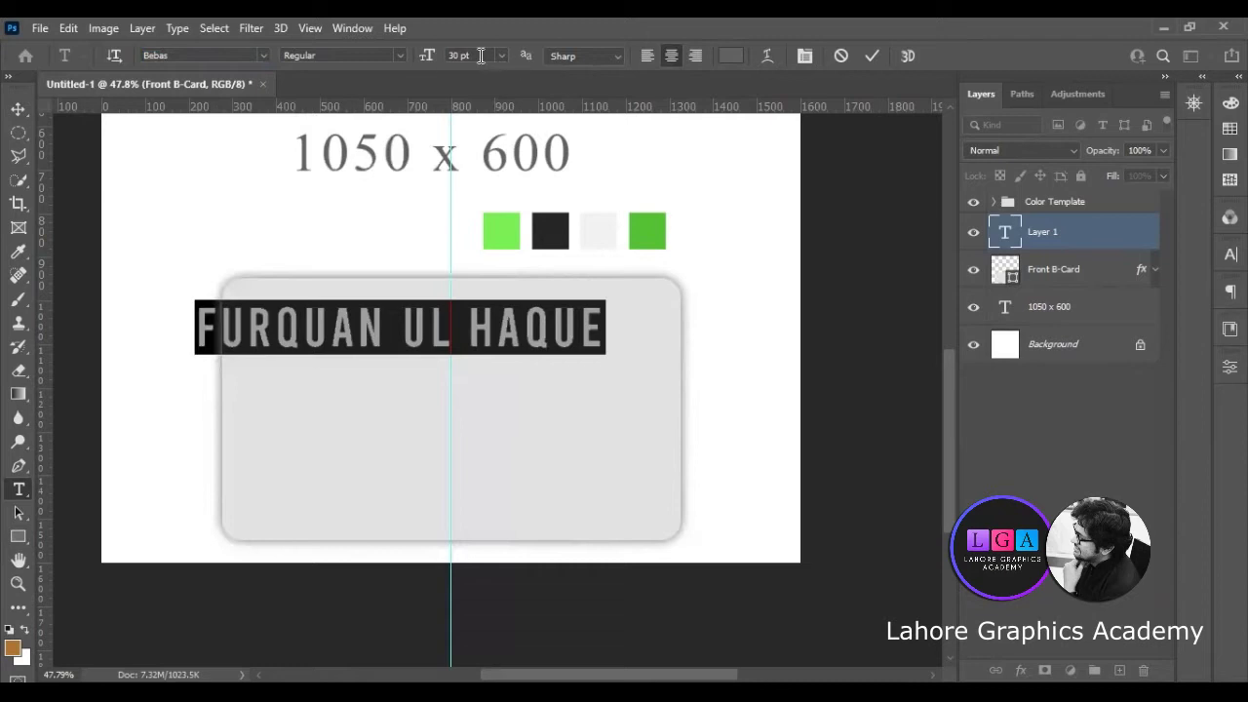
{"action": "left_click_drag", "start_coordinate": [429, 55], "coordinate": [417, 55]}
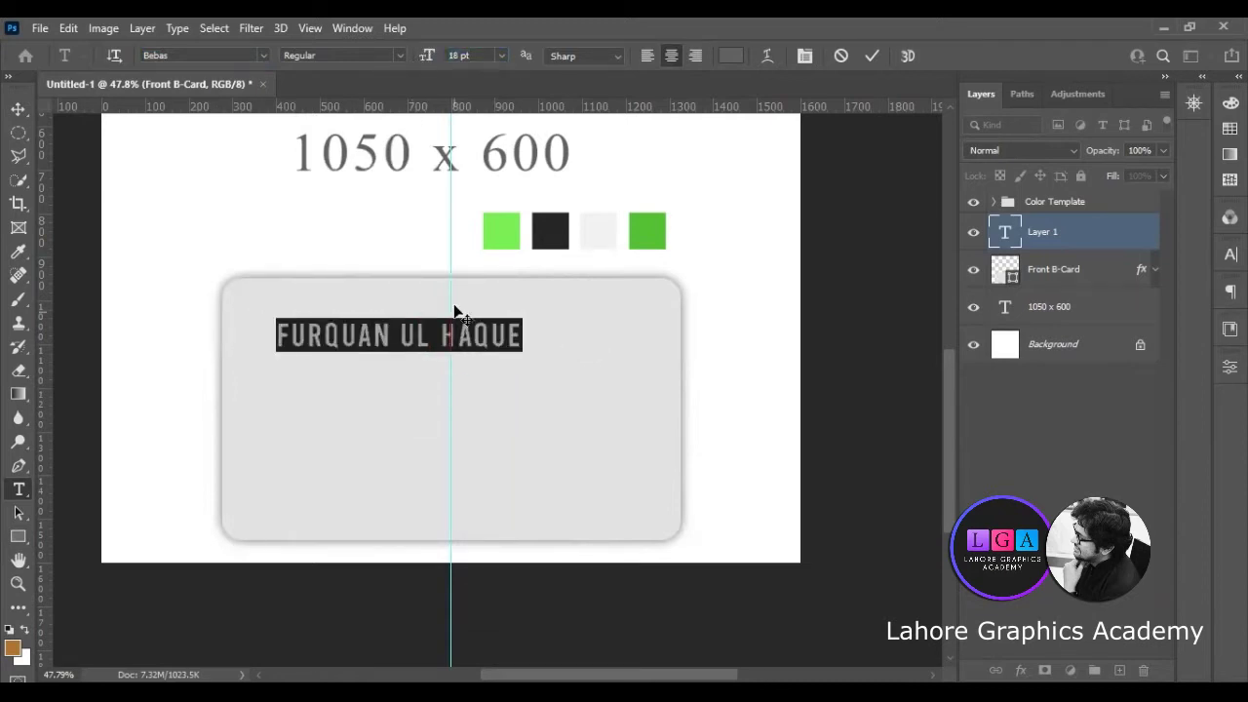
{"action": "left_click_drag", "start_coordinate": [409, 401], "coordinate": [355, 379]}
{"action": "left_click_drag", "start_coordinate": [436, 53], "coordinate": [422, 56]}
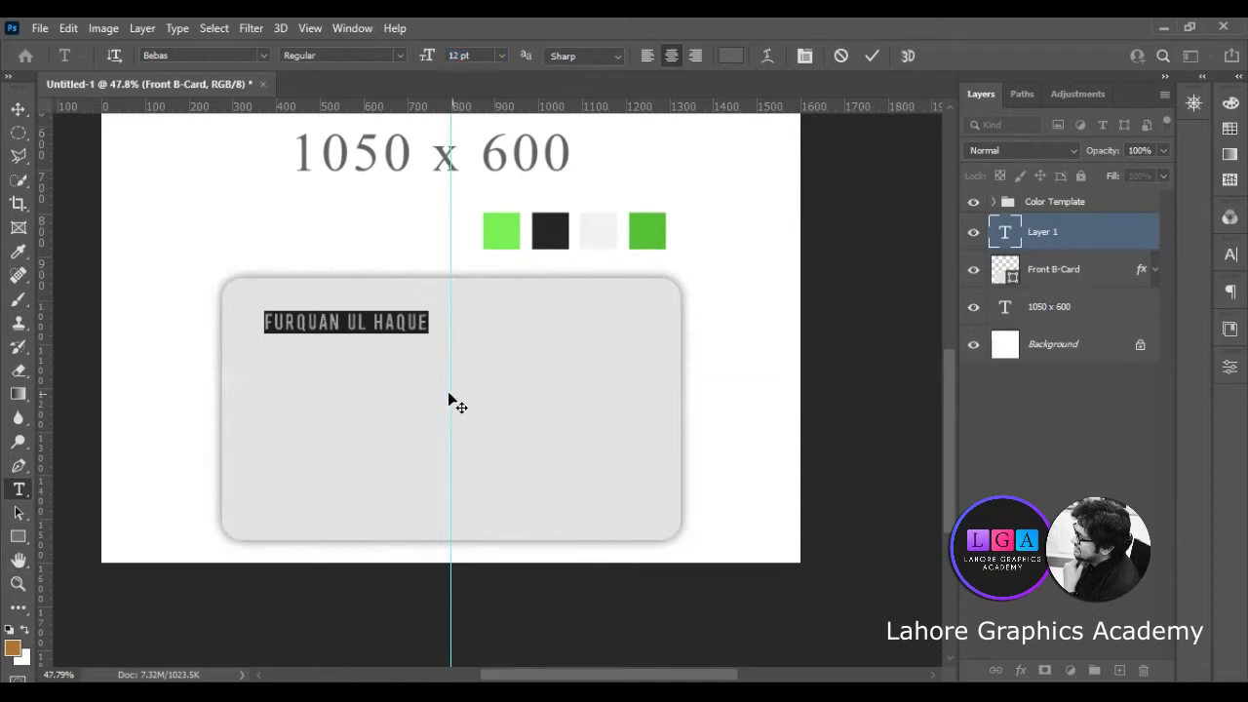
{"action": "scroll", "coordinate": [302, 411], "scroll_direction": "up", "scroll_amount": 1}
{"action": "scroll", "coordinate": [408, 426], "scroll_direction": "up", "scroll_amount": 1}
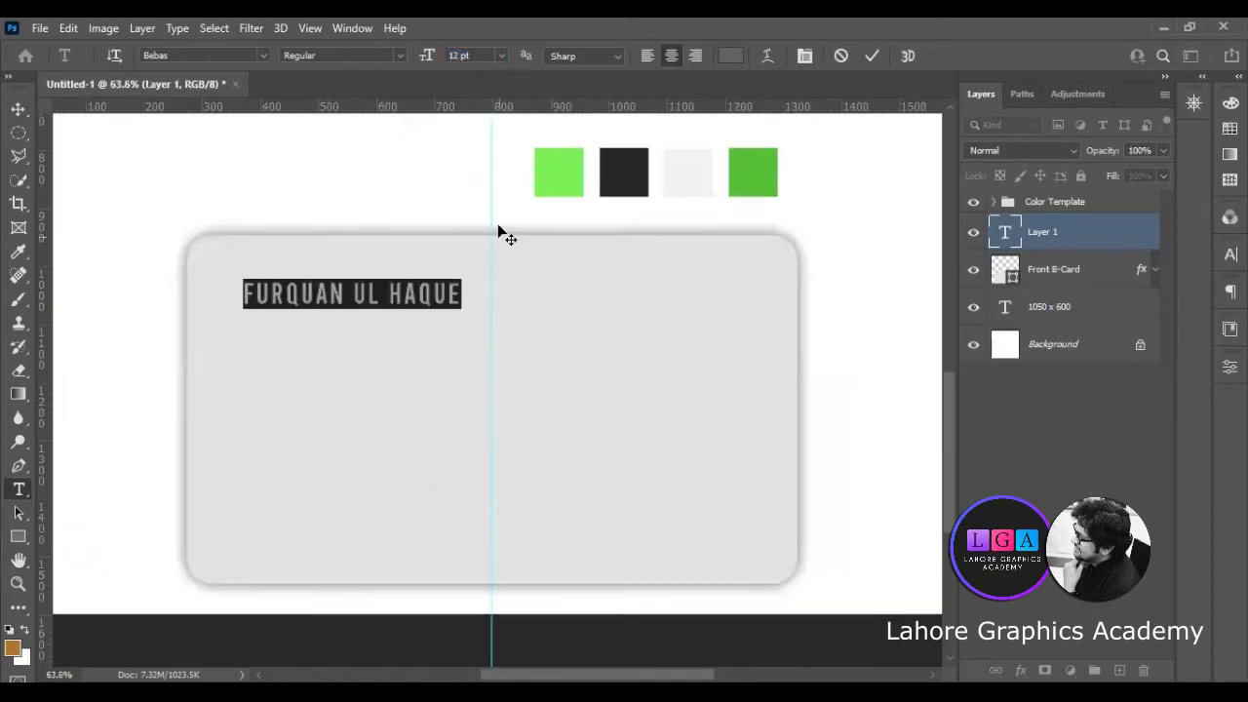
{"action": "left_click", "coordinate": [1045, 237]}
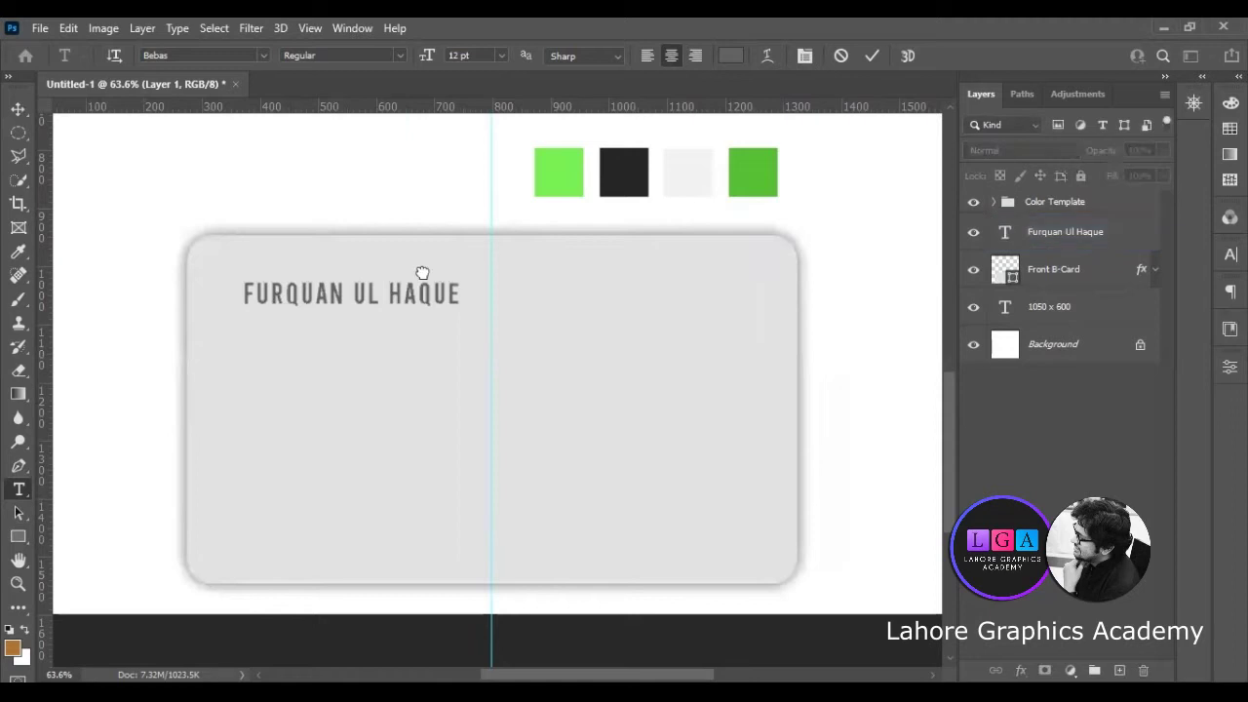
- Move the name to the card's top-left corner
{"action": "key", "text": "v"}
{"action": "left_click_drag", "start_coordinate": [404, 302], "coordinate": [400, 302]}
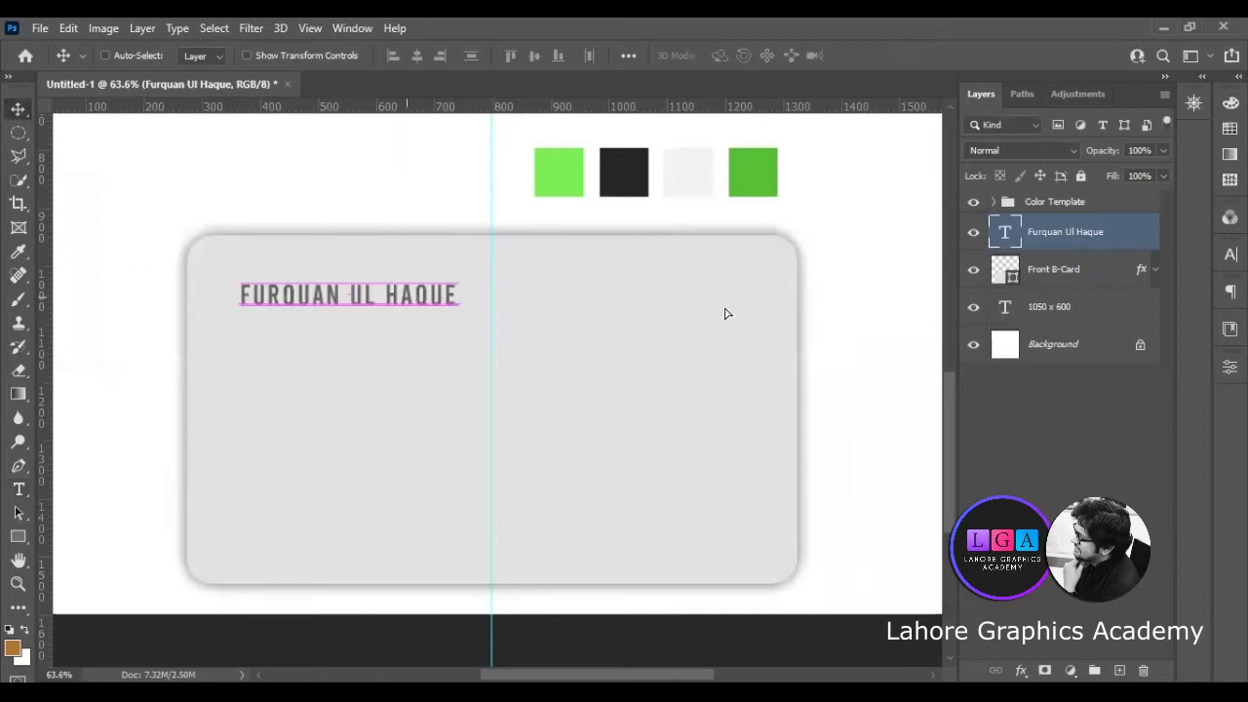
{"action": "left_click_drag", "start_coordinate": [385, 309], "coordinate": [382, 308]}
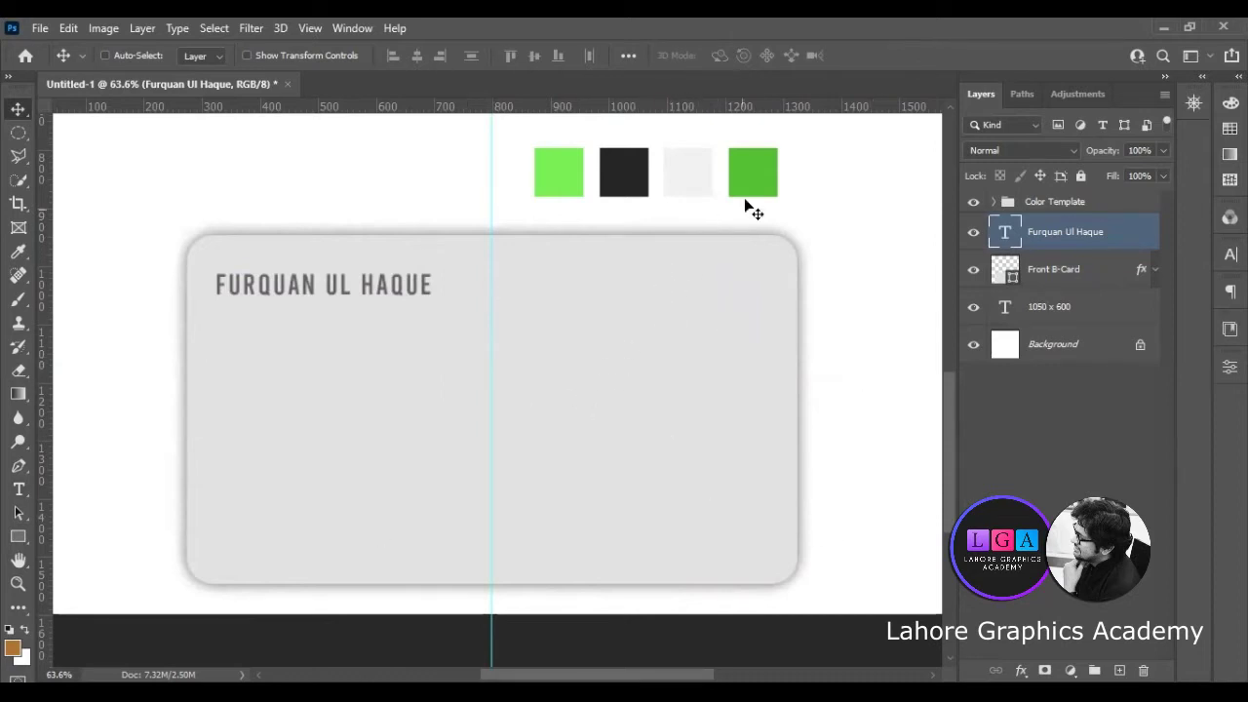
{"action": "double_click", "coordinate": [1002, 282]}
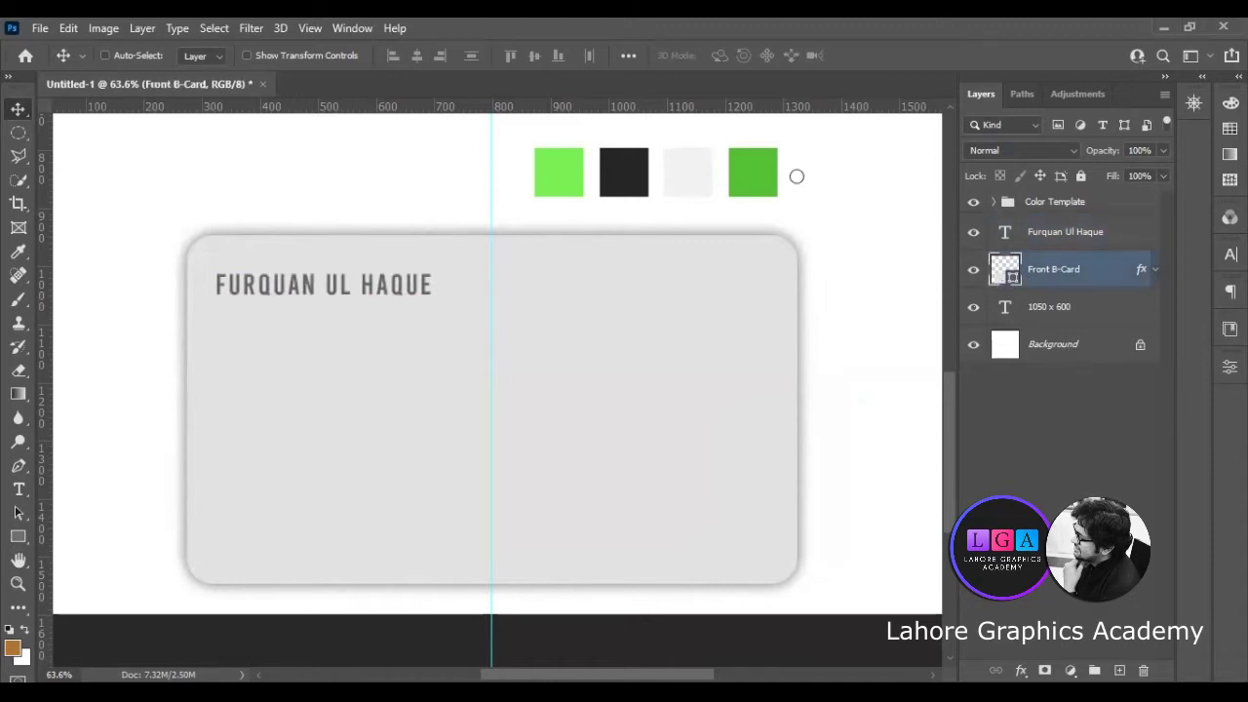
- Fill the Front B-Card with dark grey #252525
{"action": "left_click_drag", "start_coordinate": [802, 141], "coordinate": [963, 185]}
{"action": "left_click_drag", "start_coordinate": [1011, 271], "coordinate": [999, 330]}
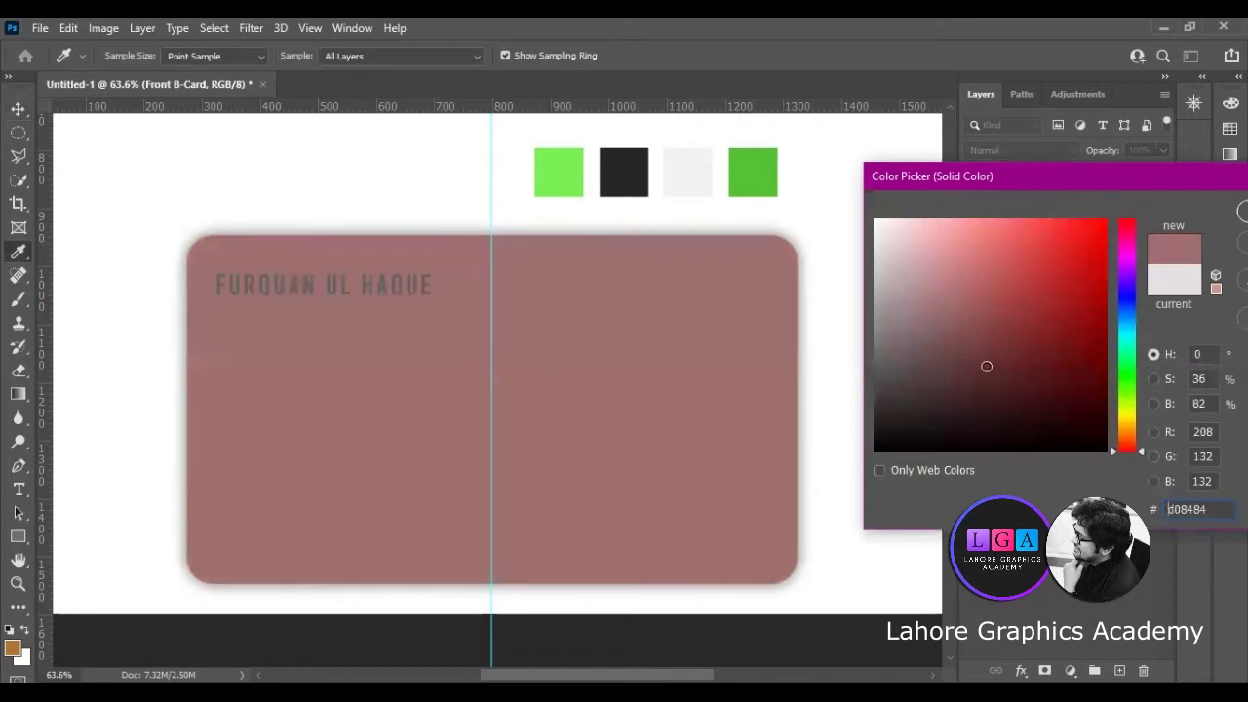
{"action": "left_click", "coordinate": [635, 171]}
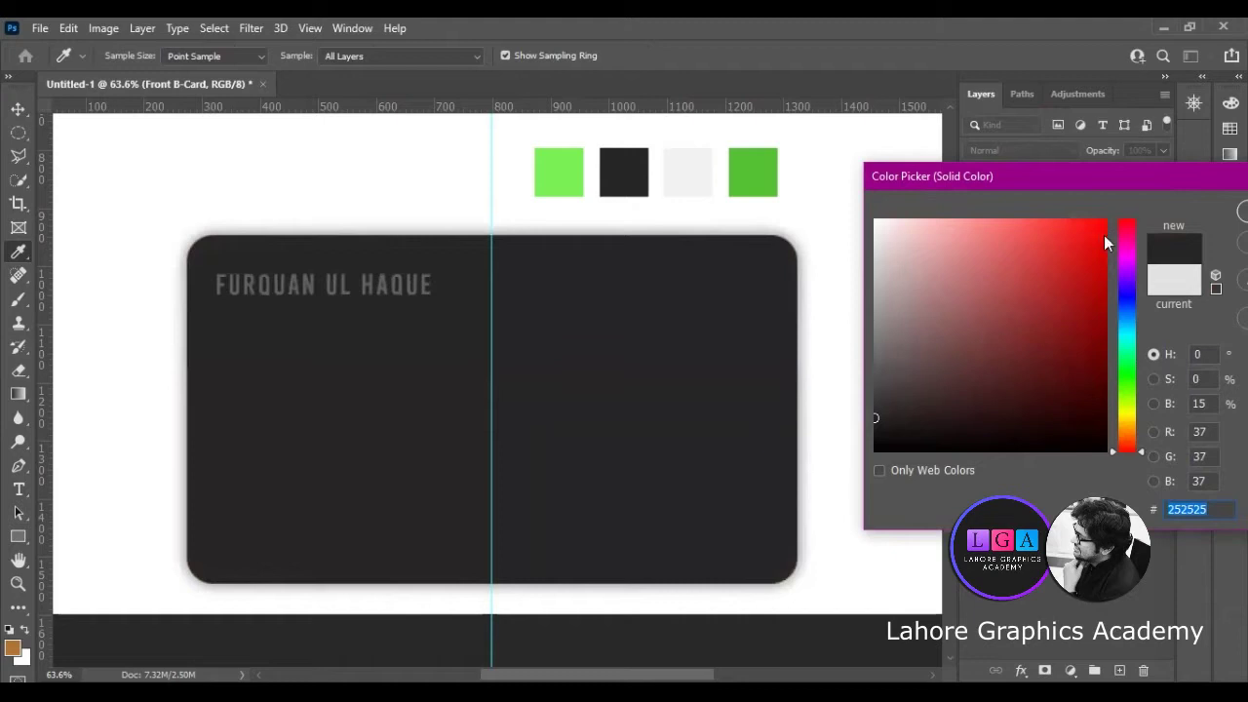
{"action": "key", "text": "Return"}
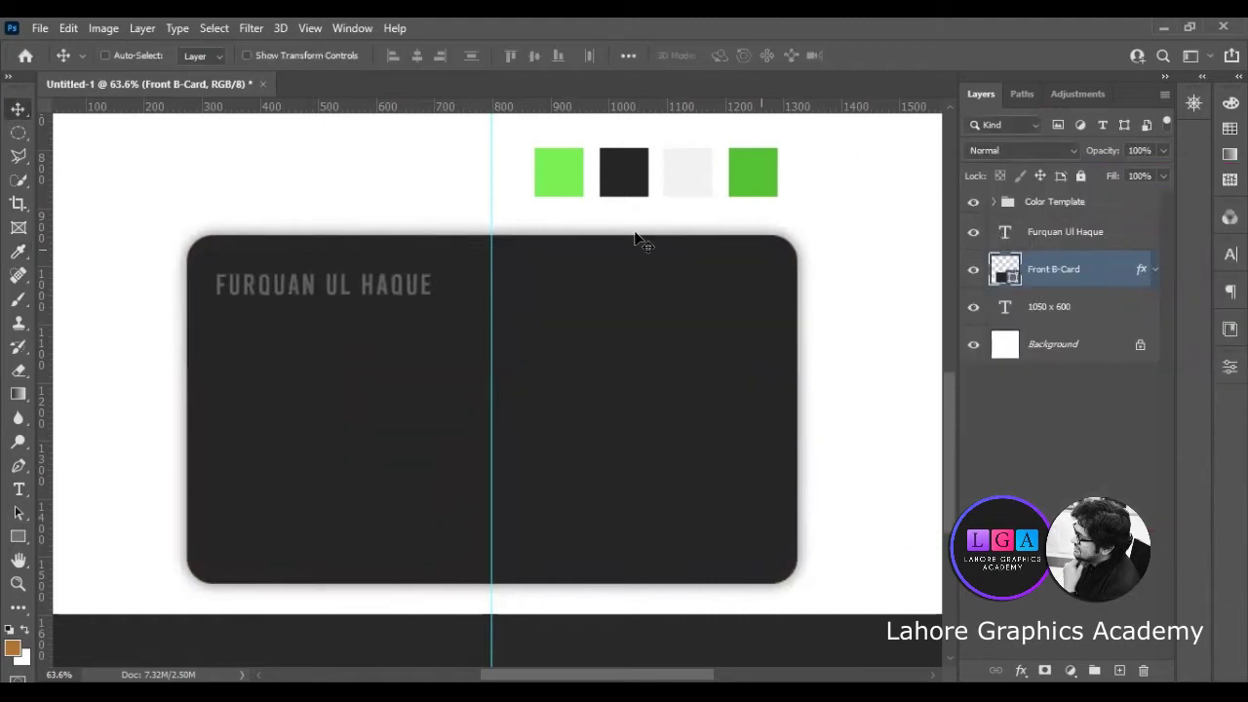
{"action": "double_click", "coordinate": [1008, 235]}
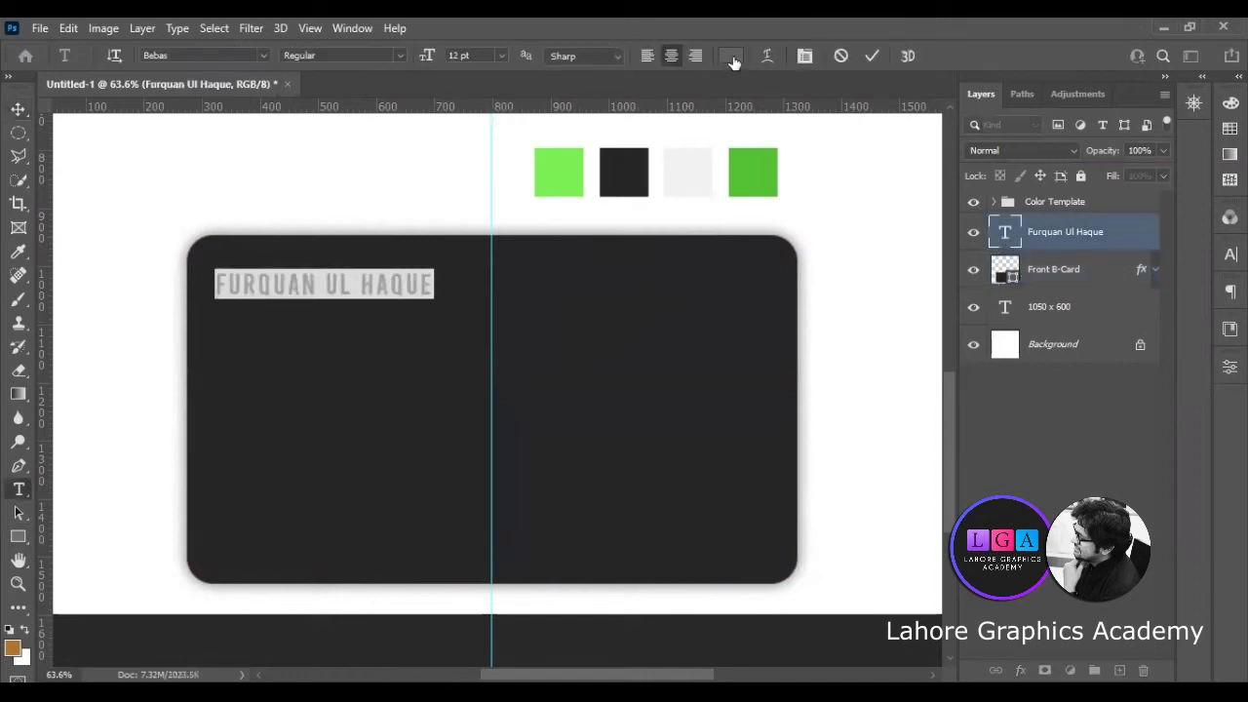
{"action": "left_click", "coordinate": [731, 56]}
{"action": "left_click_drag", "start_coordinate": [655, 223], "coordinate": [682, 234]}
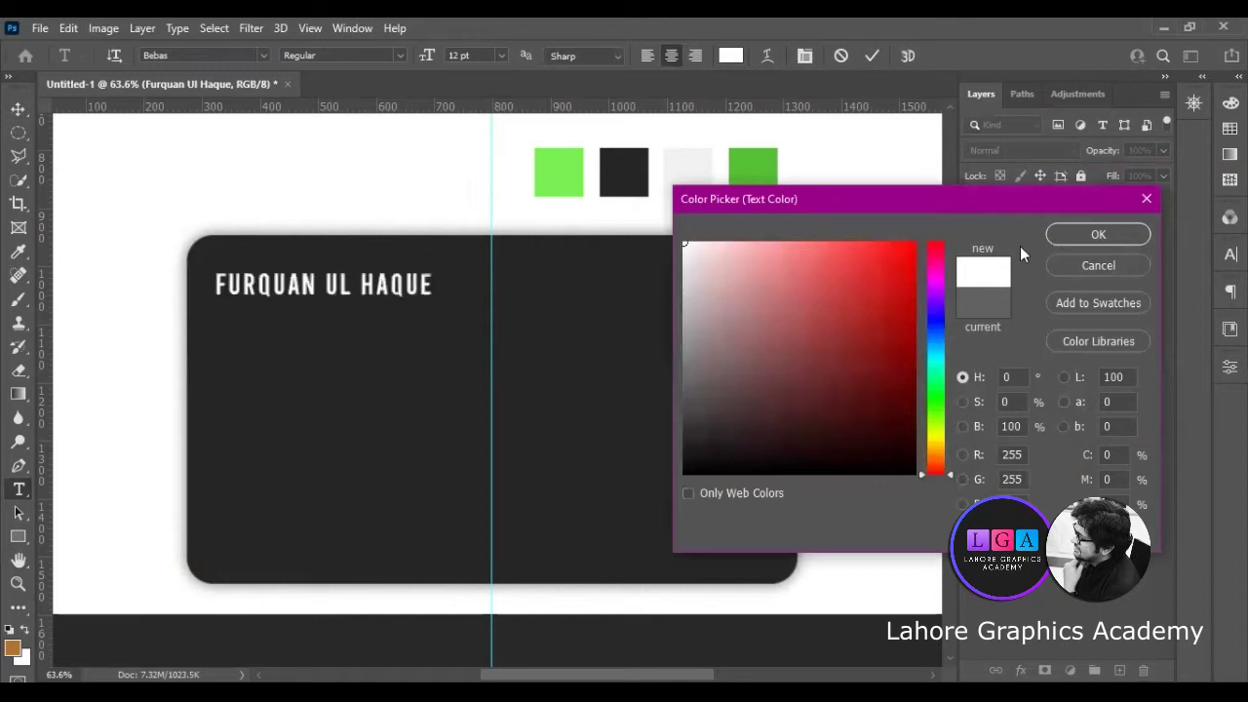
{"action": "left_click", "coordinate": [1075, 232]}
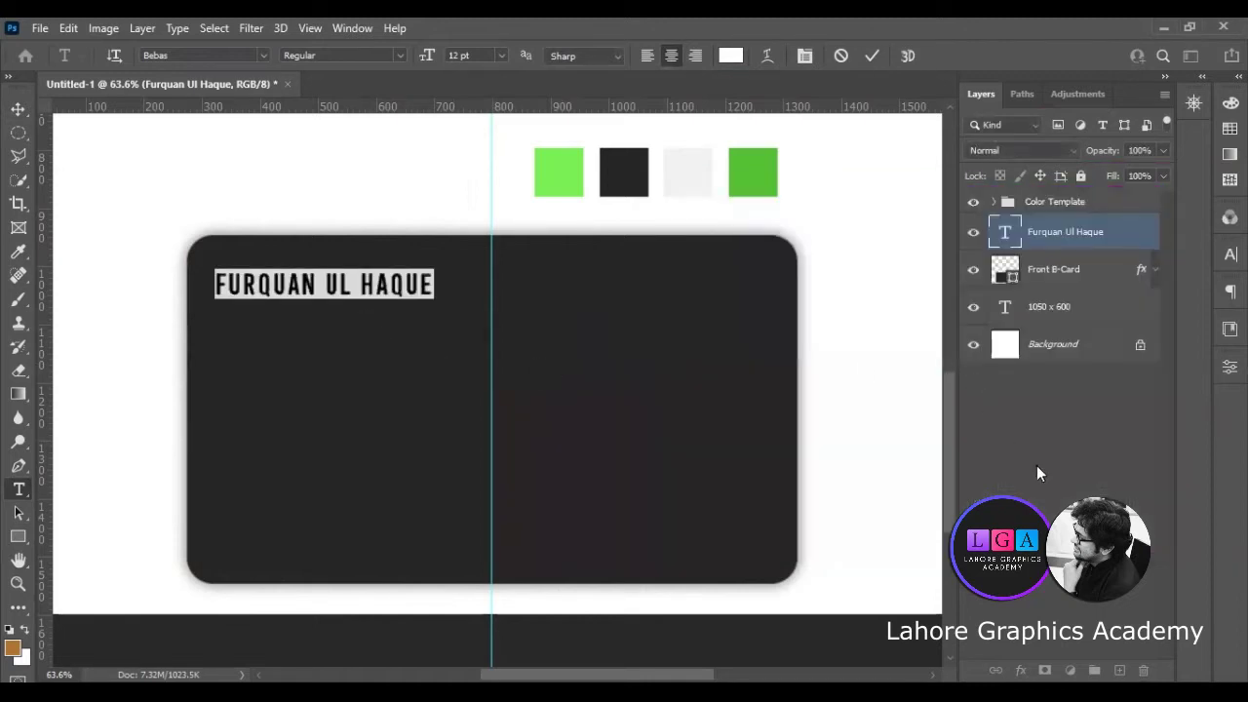
{"action": "key", "text": "ctrl+Return"}
{"action": "key", "text": "v"}
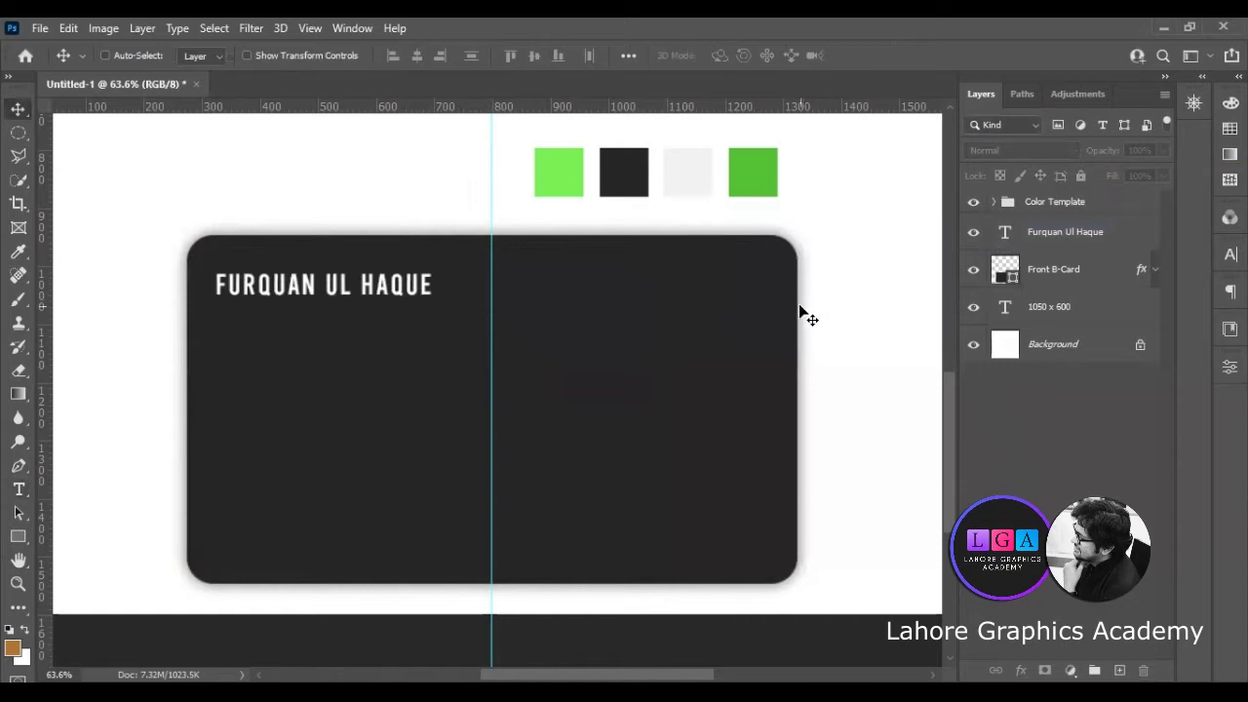
{"action": "left_click", "coordinate": [999, 242]}
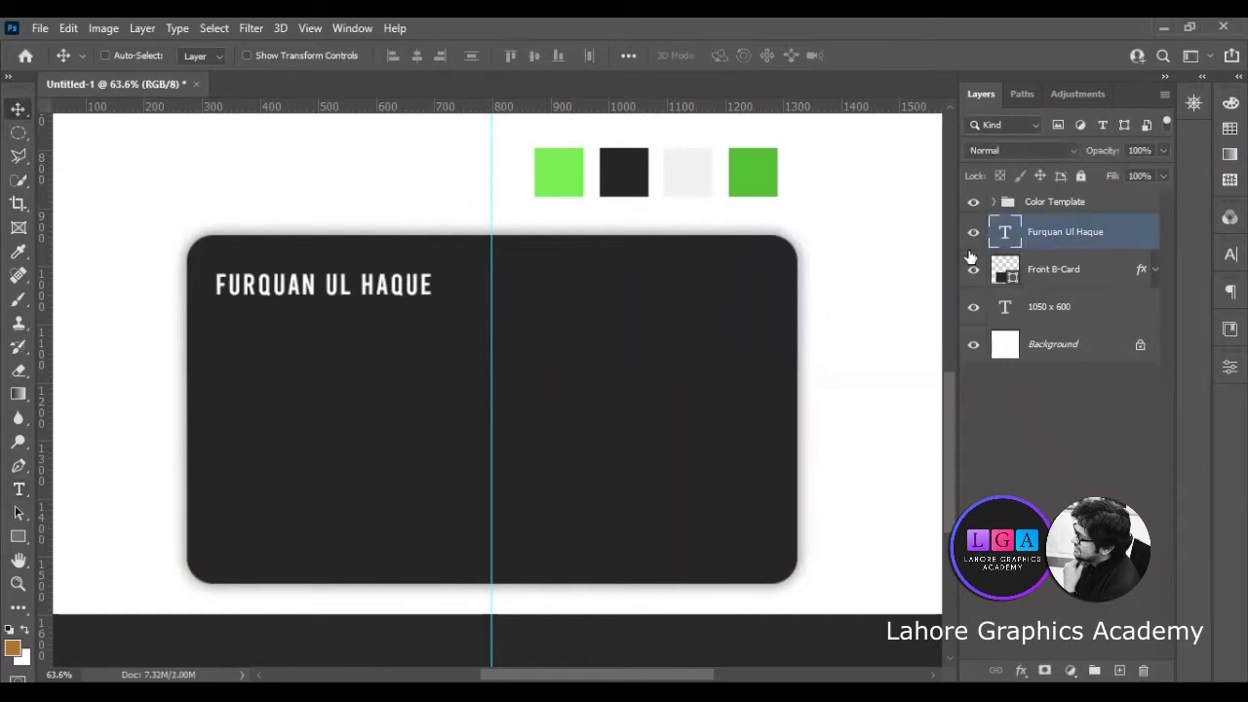
{"action": "key", "text": "t"}
{"action": "triple_click", "coordinate": [322, 284]}
{"action": "double_click", "coordinate": [263, 283]}
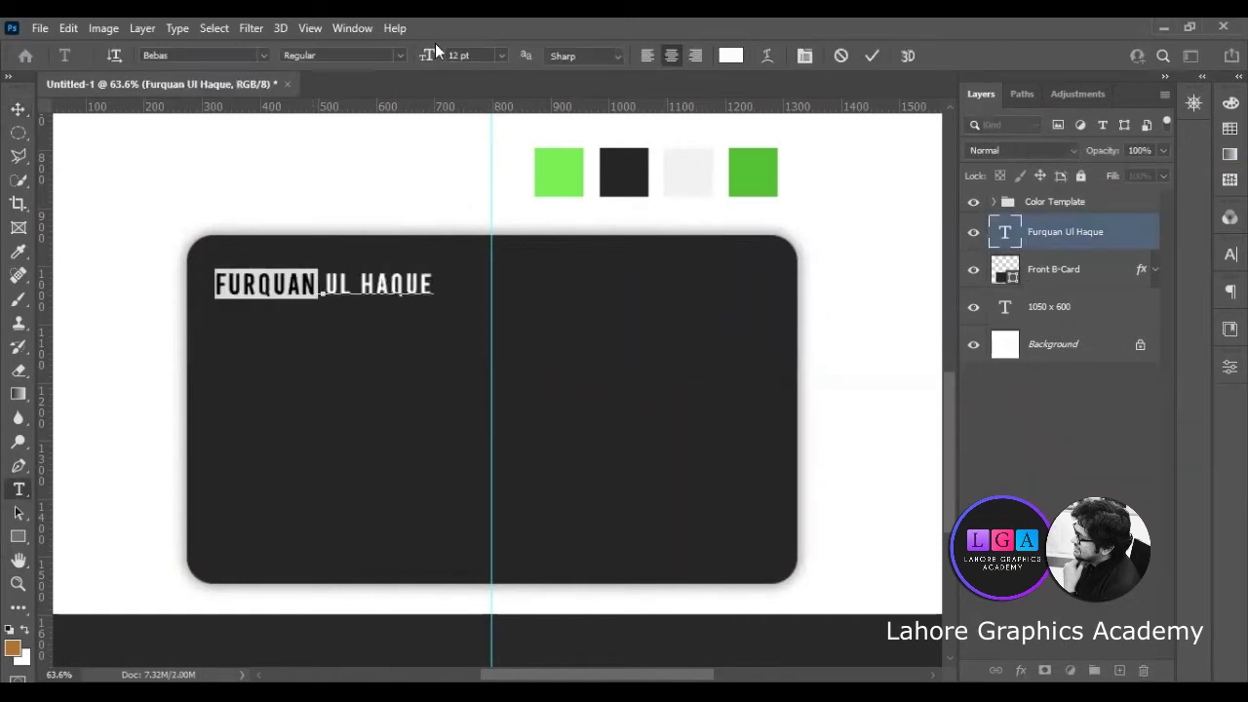
{"action": "left_click_drag", "start_coordinate": [425, 61], "coordinate": [444, 60]}
{"action": "left_click_drag", "start_coordinate": [320, 365], "coordinate": [336, 373]}
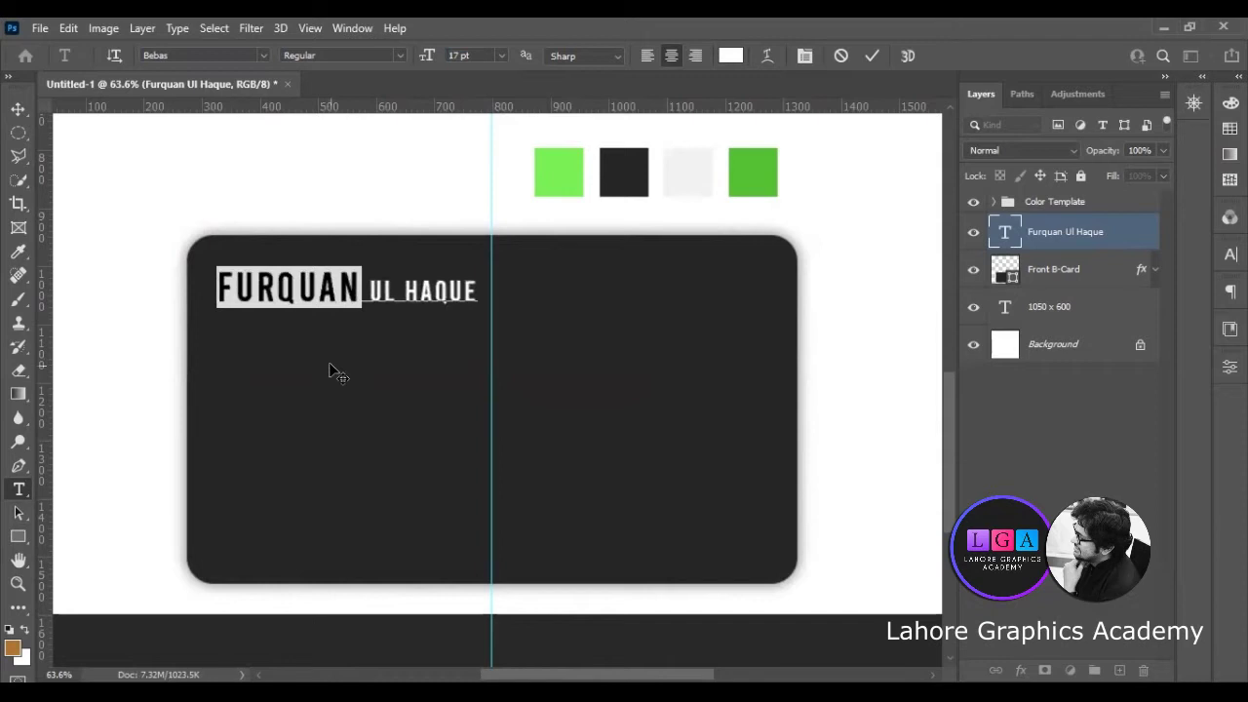
{"action": "left_click_drag", "start_coordinate": [336, 373], "coordinate": [333, 371]}
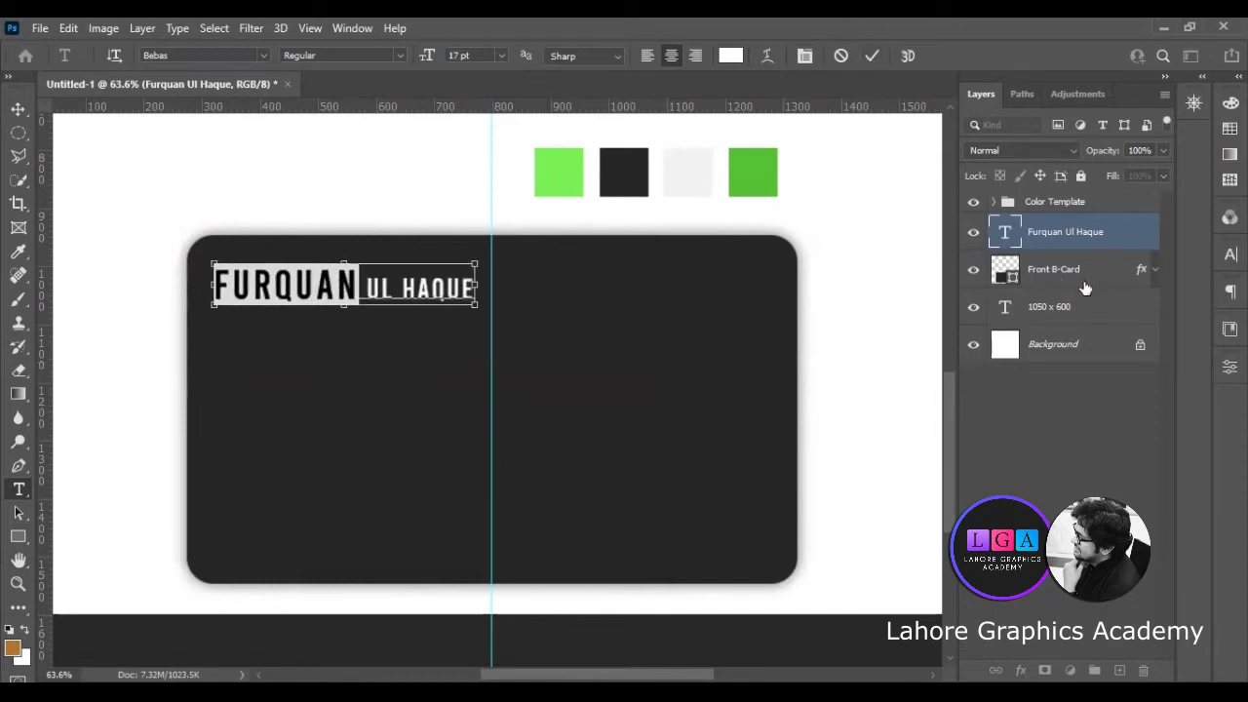
- Set tracking for the whole name line to 20 in the Character panel
{"action": "key", "text": "ctrl+a"}
{"action": "left_click", "coordinate": [1230, 254]}
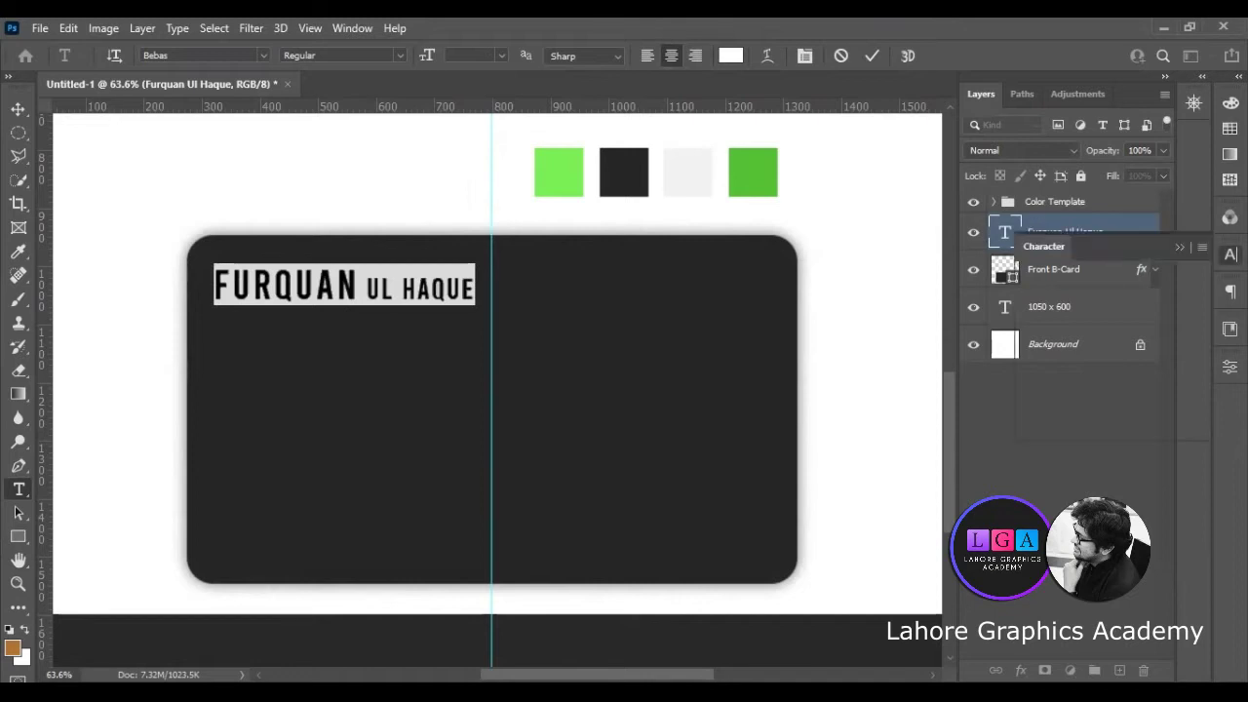
{"action": "left_click", "coordinate": [353, 28]}
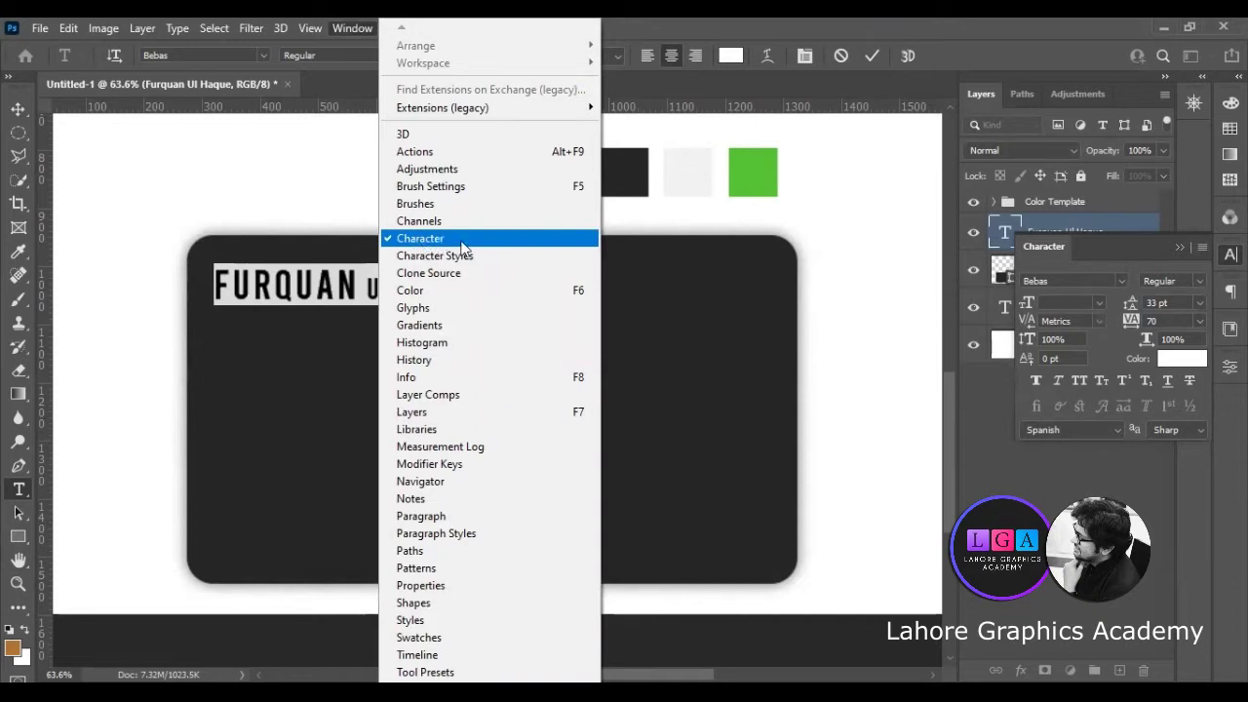
{"action": "left_click", "coordinate": [458, 238]}
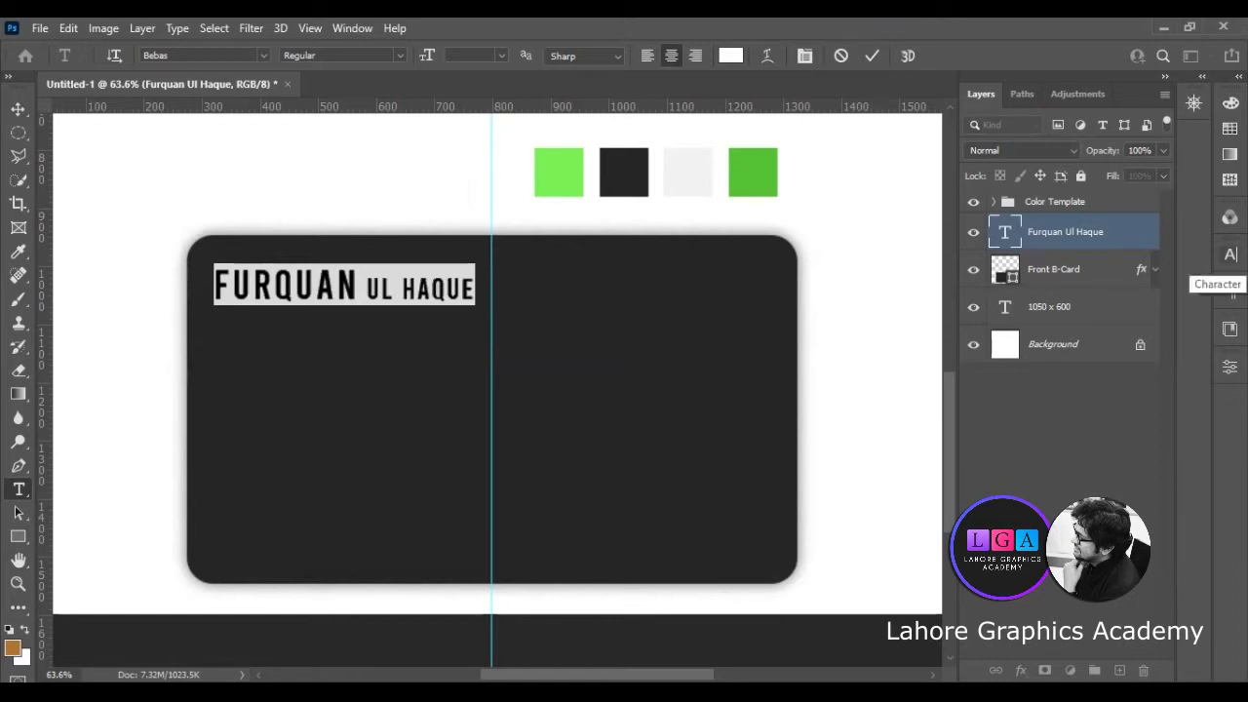
{"action": "left_click", "coordinate": [1231, 255]}
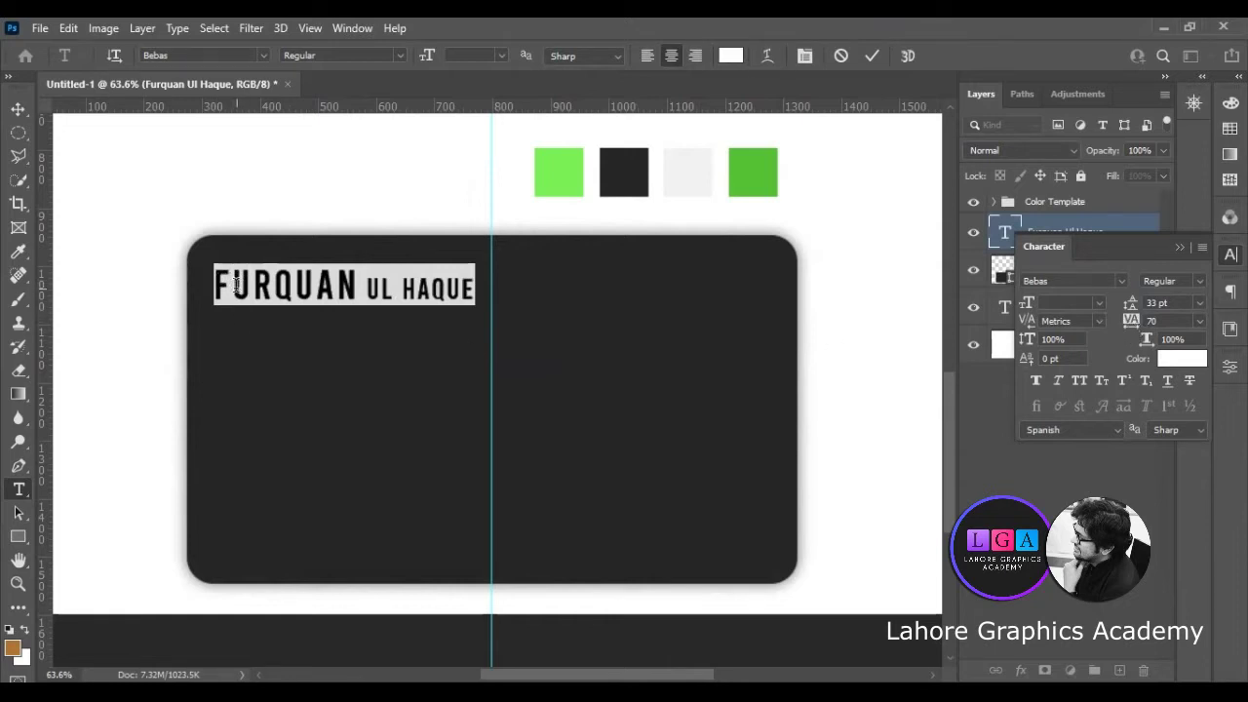
{"action": "left_click_drag", "start_coordinate": [1128, 322], "coordinate": [1147, 325]}
{"action": "type", "text": "450"}
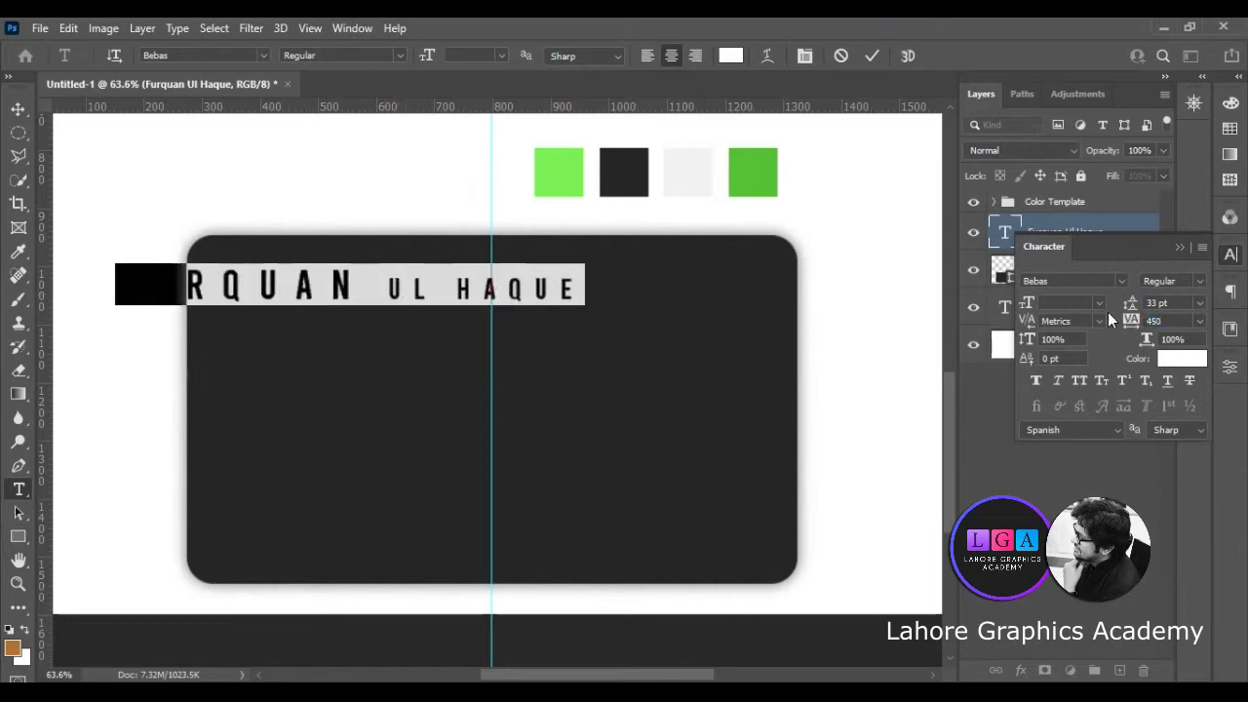
{"action": "left_click", "coordinate": [1175, 319]}
{"action": "type", "text": "0"}
{"action": "key", "text": "Return"}
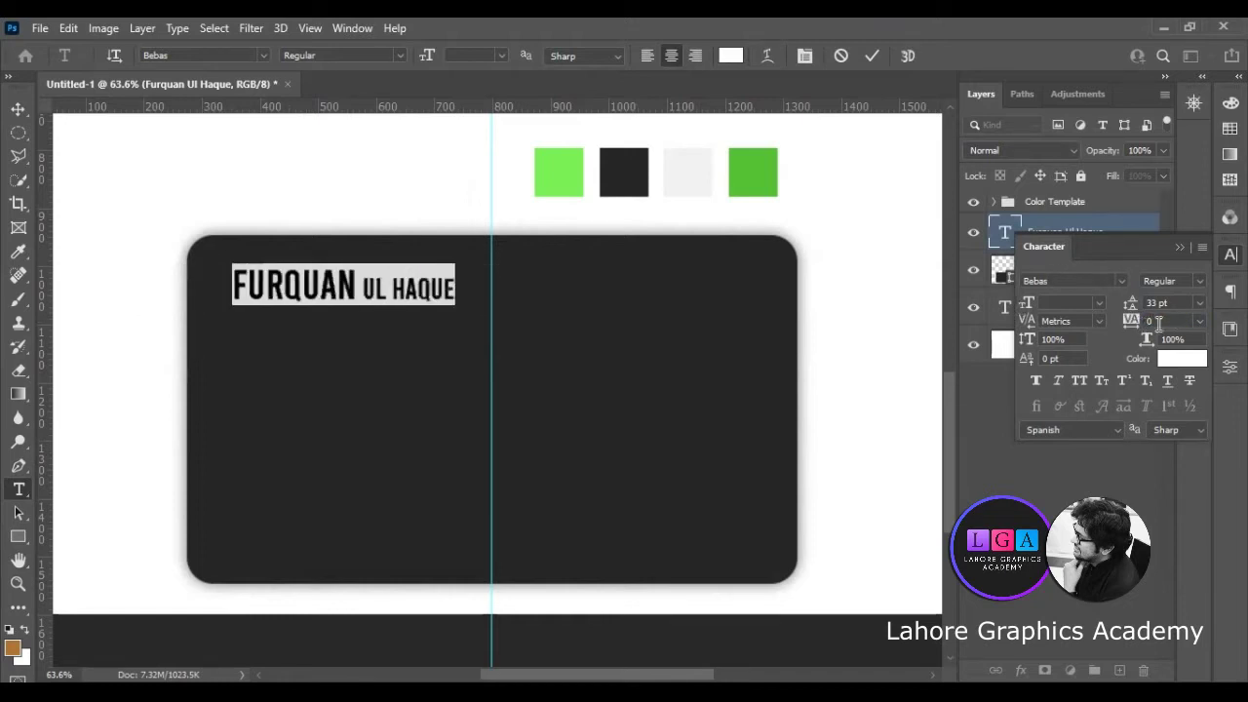
{"action": "left_click", "coordinate": [1137, 324]}
{"action": "type", "text": "20"}
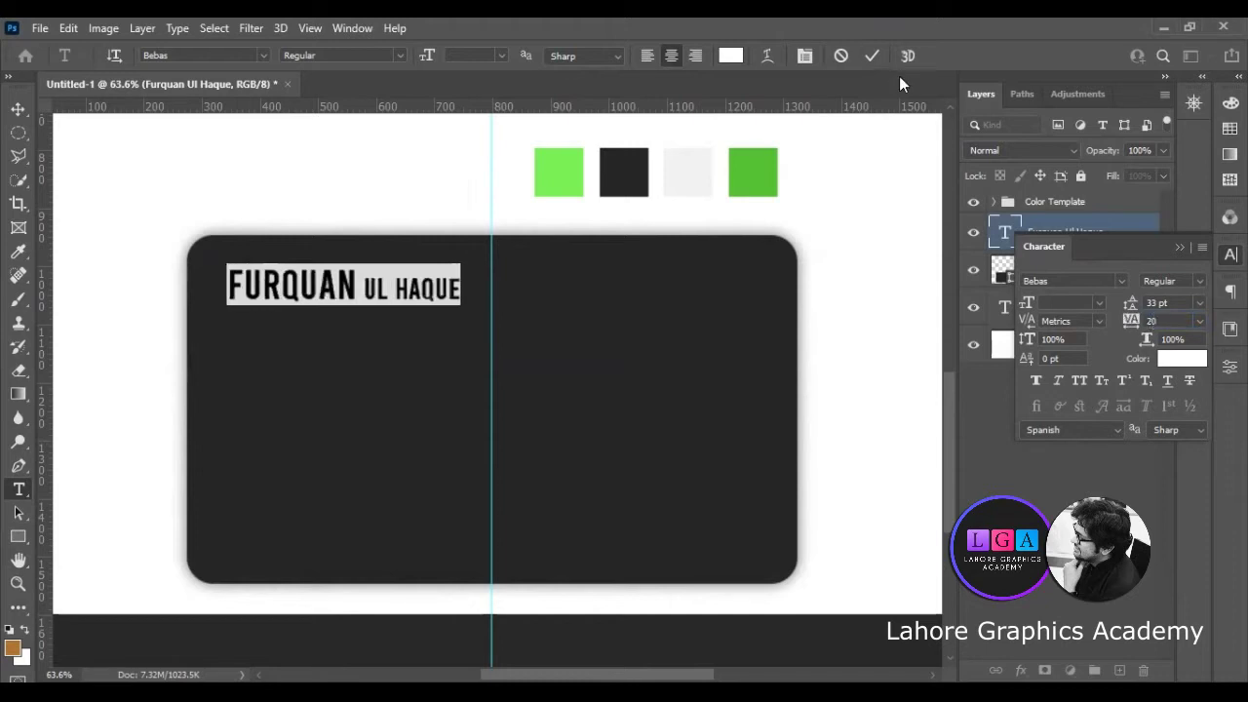
- Commit the name edits and close the Character panel
{"action": "left_click", "coordinate": [871, 56]}
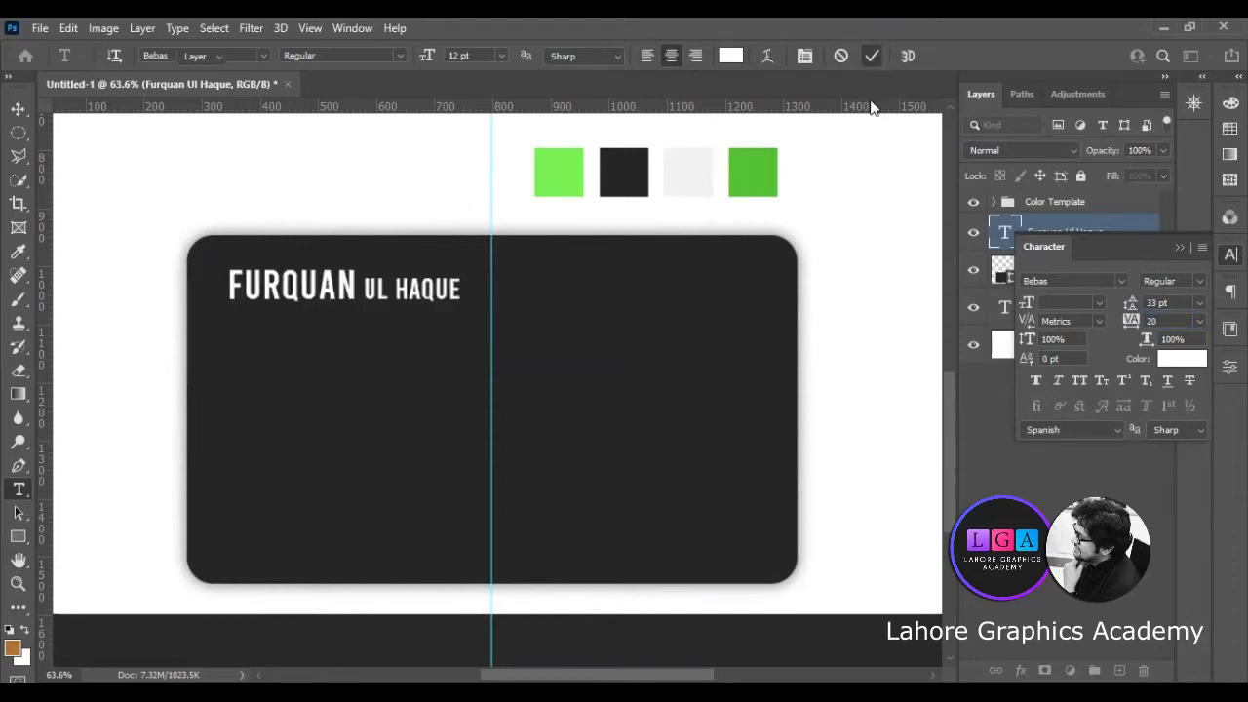
{"action": "key", "text": "v"}
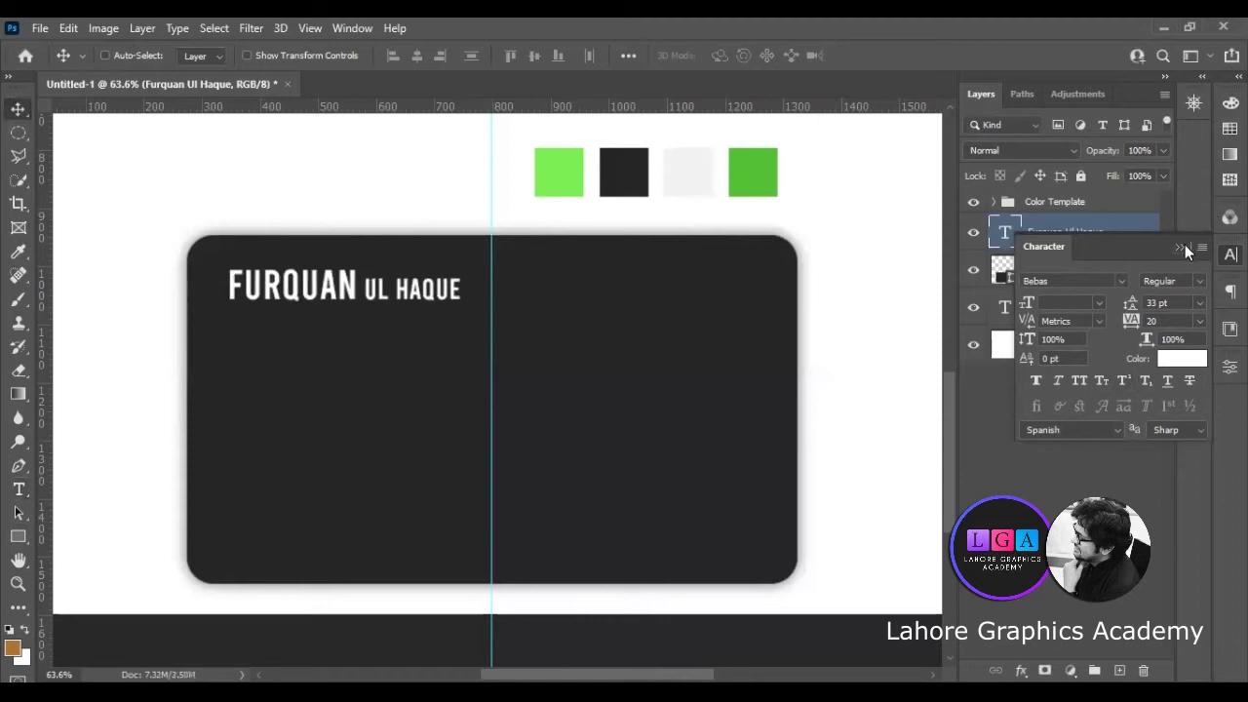
{"action": "left_click", "coordinate": [1168, 230]}
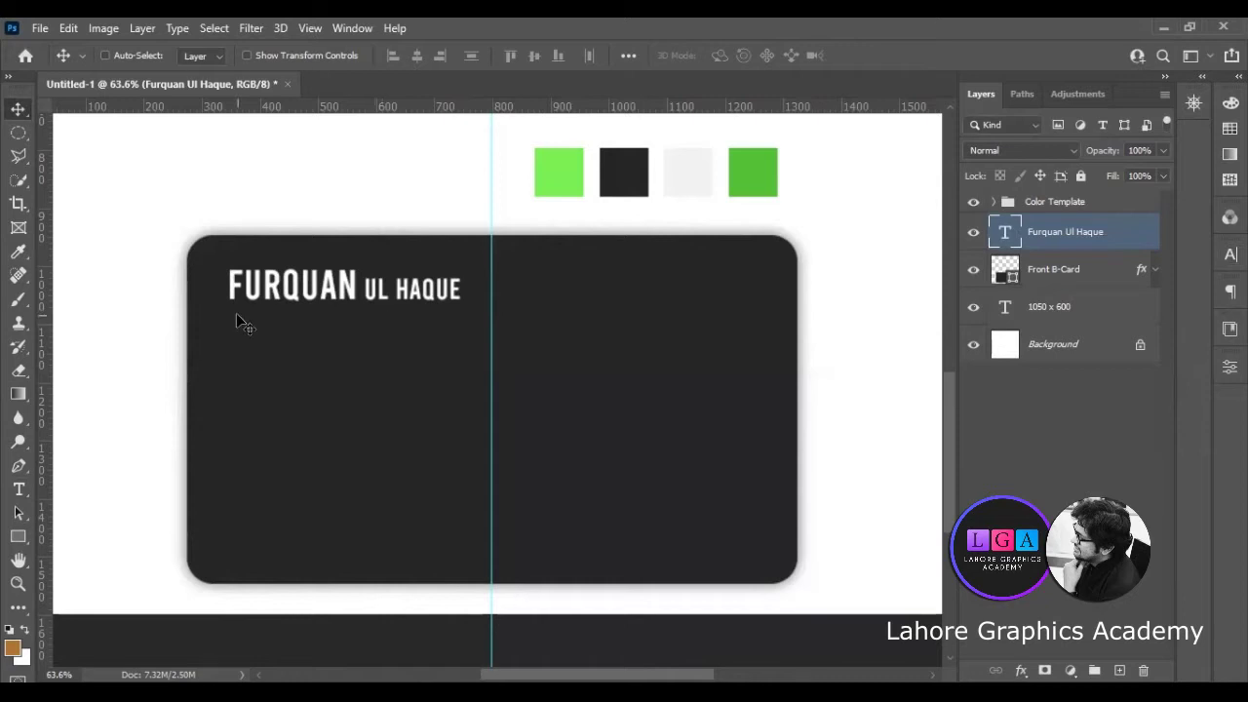
{"action": "left_click", "coordinate": [1108, 445]}
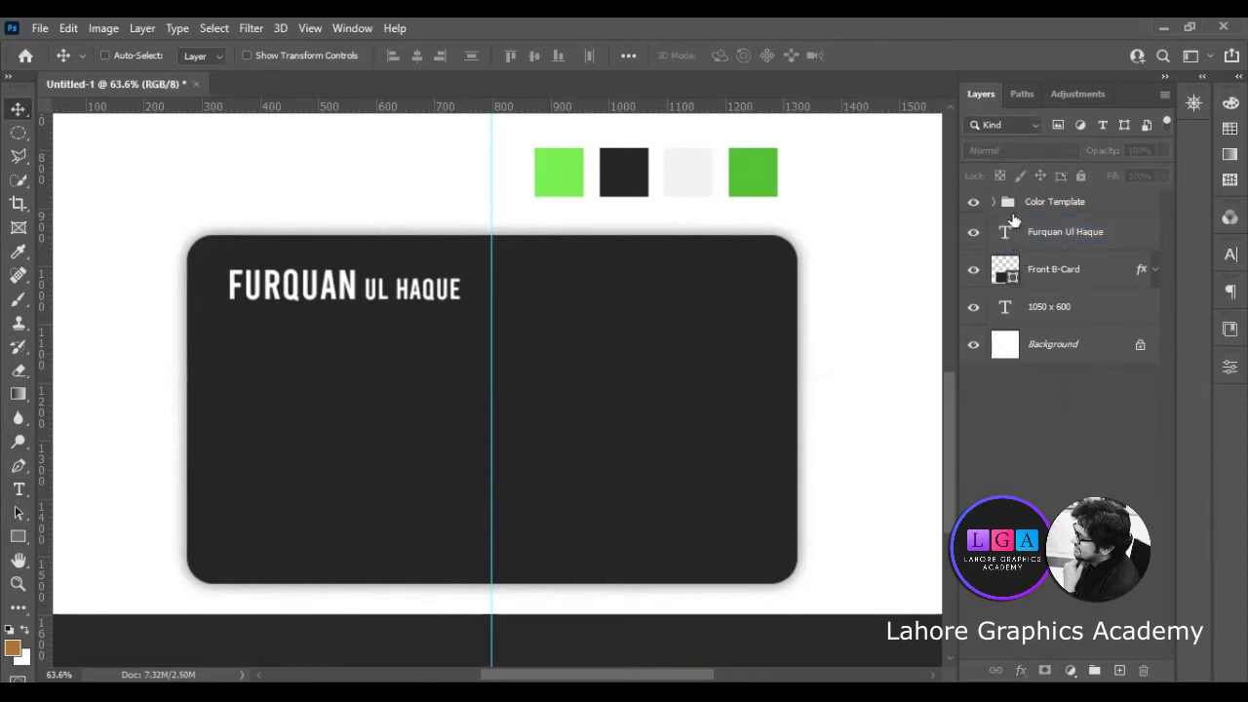
- Add a new placeholder text line just below the name
{"action": "left_click", "coordinate": [1127, 226]}
{"action": "left_click", "coordinate": [1033, 376]}
{"action": "left_click", "coordinate": [19, 490]}
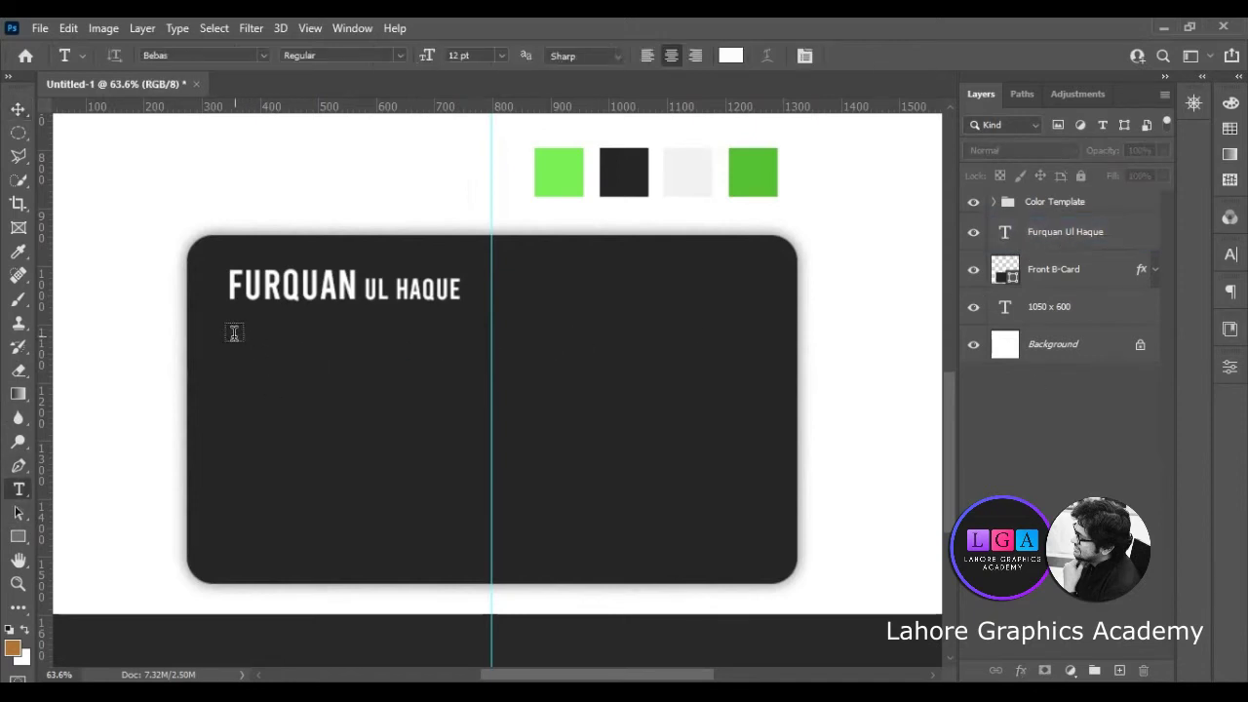
{"action": "left_click", "coordinate": [239, 336]}
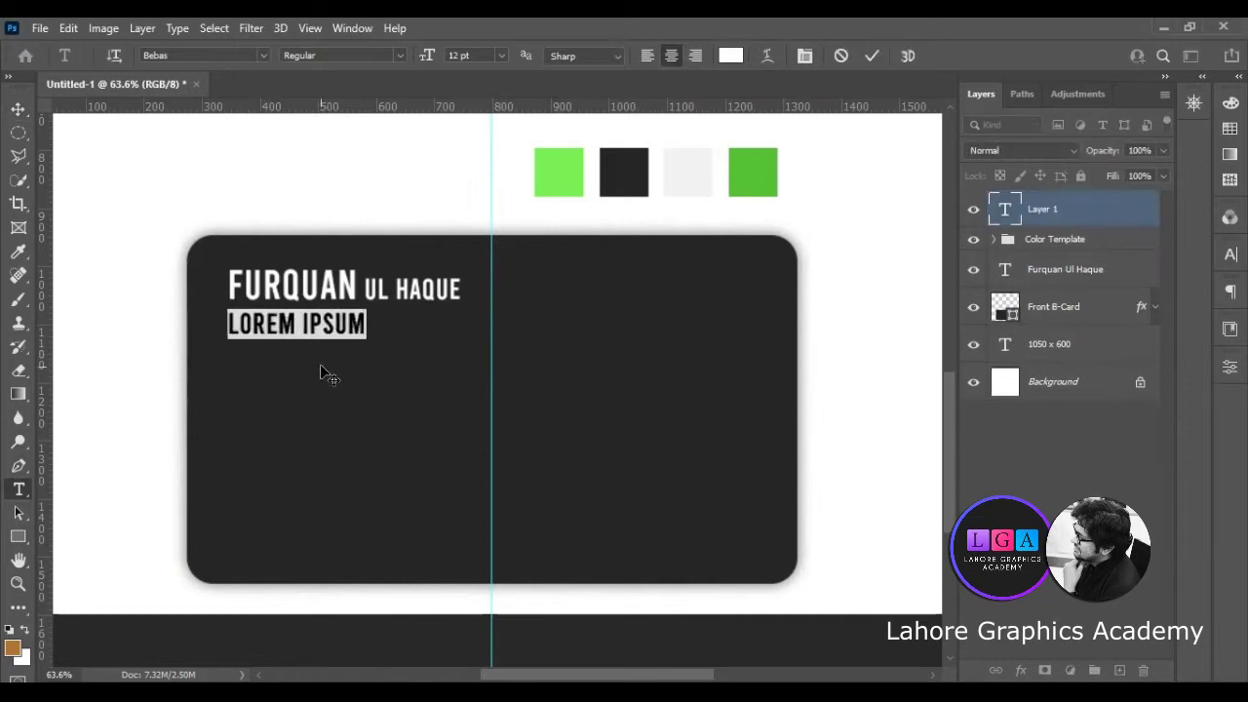
- Replace the placeholder with 'SCHOOL TEACHER'
{"action": "double_click", "coordinate": [317, 325]}
{"action": "left_click", "coordinate": [317, 325]}
{"action": "double_click", "coordinate": [279, 325]}
{"action": "left_click", "coordinate": [279, 325]}
{"action": "double_click", "coordinate": [279, 324]}
{"action": "left_click_drag", "start_coordinate": [369, 325], "coordinate": [226, 325]}
{"action": "type", "text": "SCHOOL TEACHER"}
- Position SCHOOL TEACHER under the name and shrink it from 10 pt to 7 pt
{"action": "left_click_drag", "start_coordinate": [294, 366], "coordinate": [303, 364]}
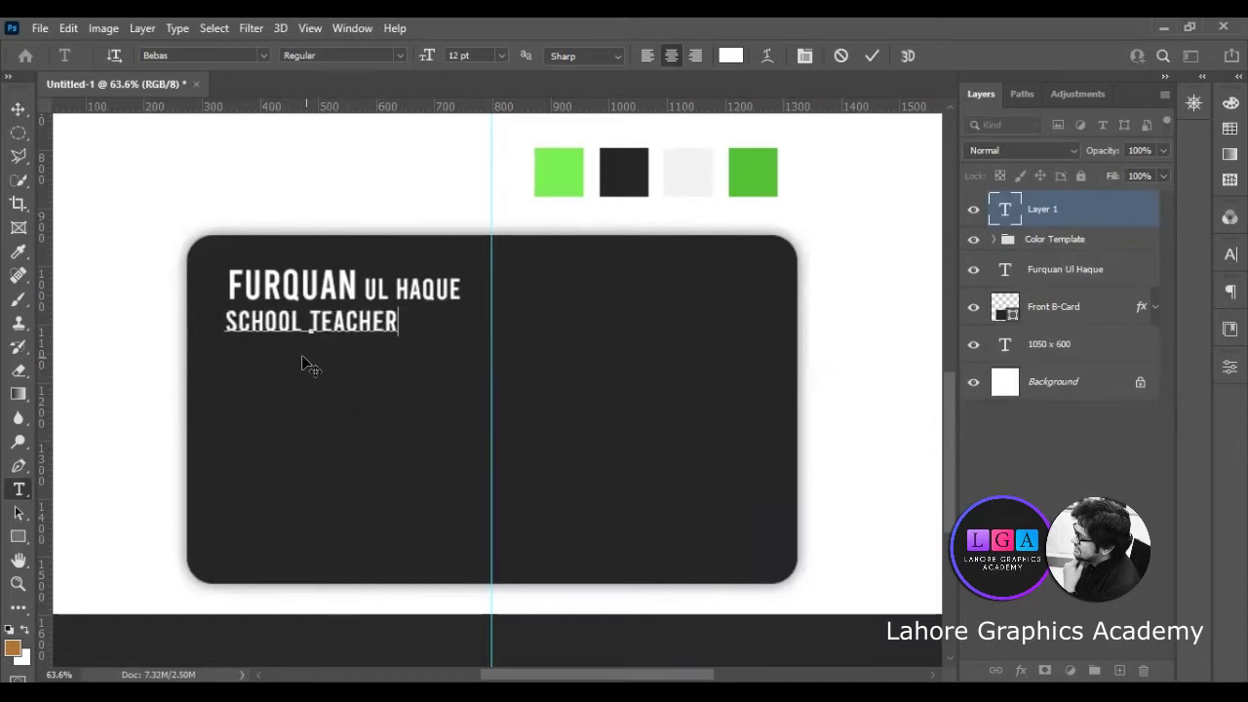
{"action": "triple_click", "coordinate": [312, 327]}
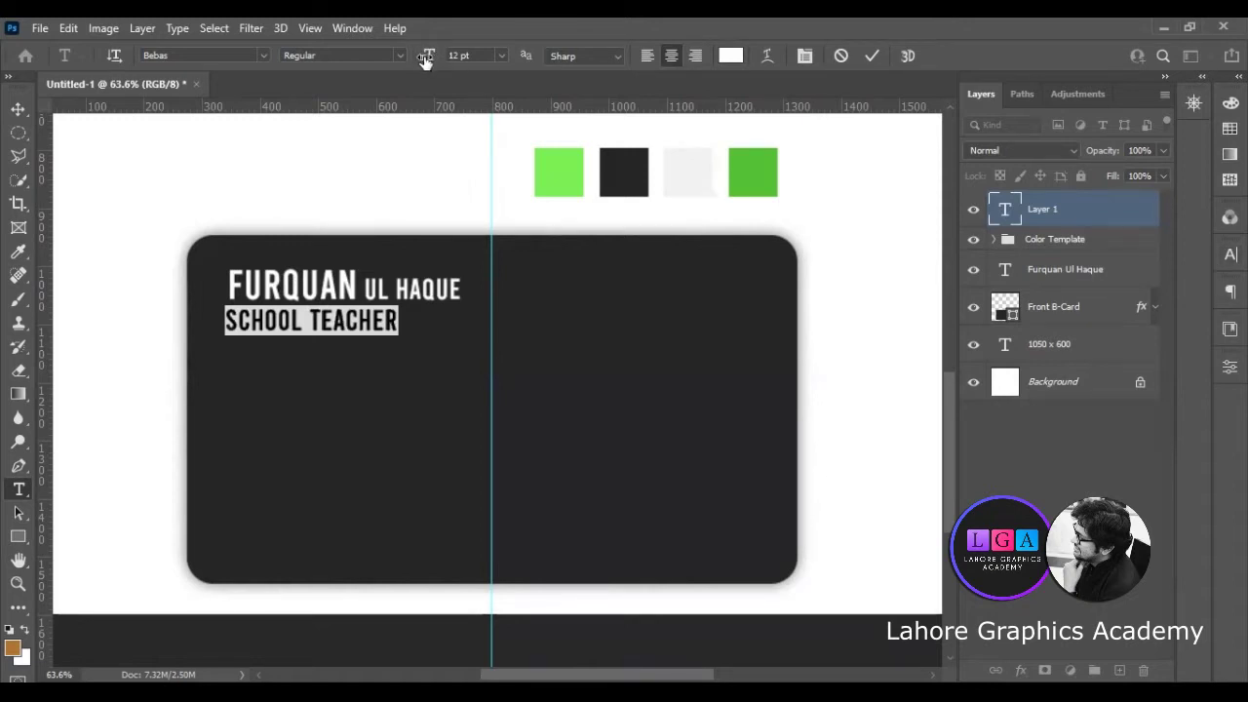
{"action": "left_click_drag", "start_coordinate": [427, 59], "coordinate": [437, 59]}
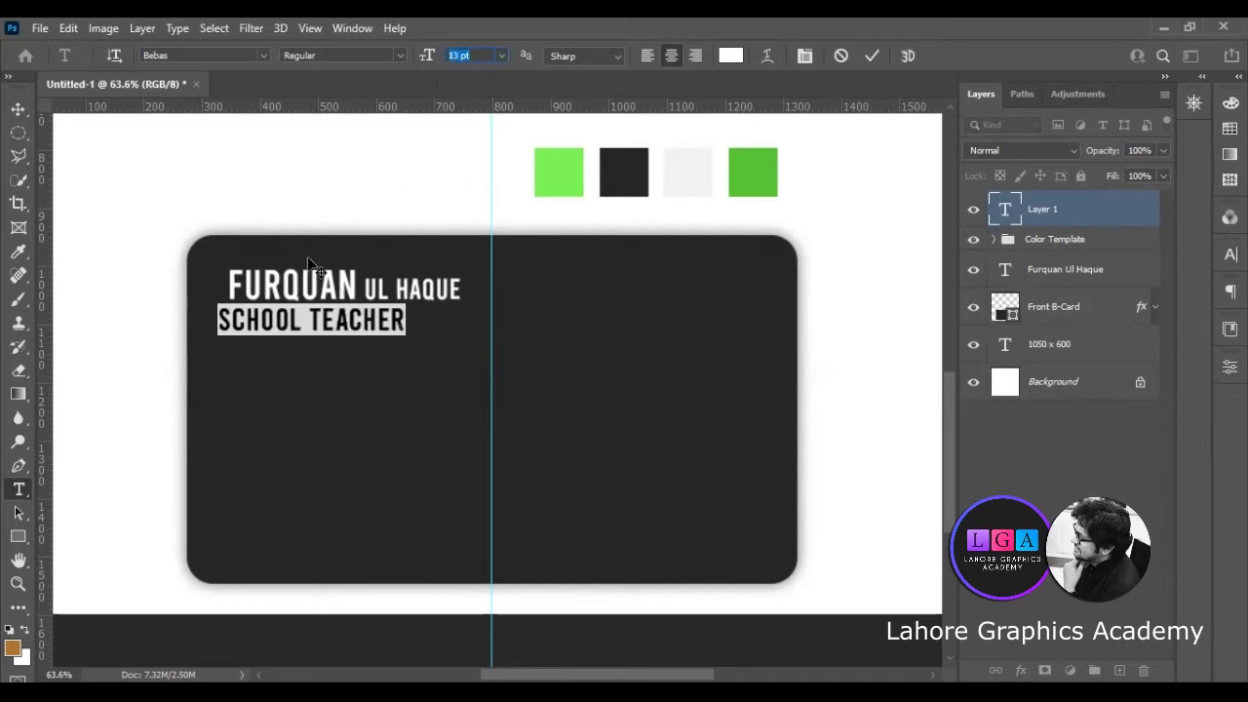
{"action": "type", "text": "10"}
{"action": "left_click_drag", "start_coordinate": [430, 62], "coordinate": [430, 60]}
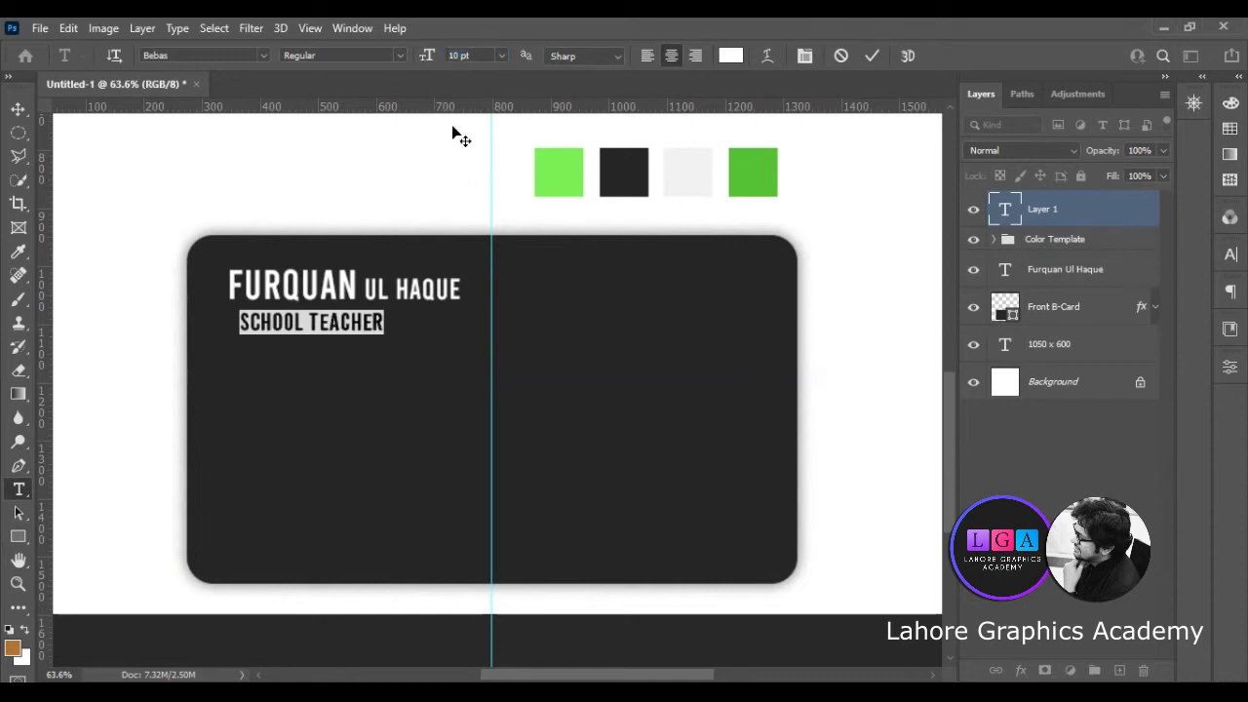
{"action": "left_click_drag", "start_coordinate": [425, 60], "coordinate": [468, 55]}
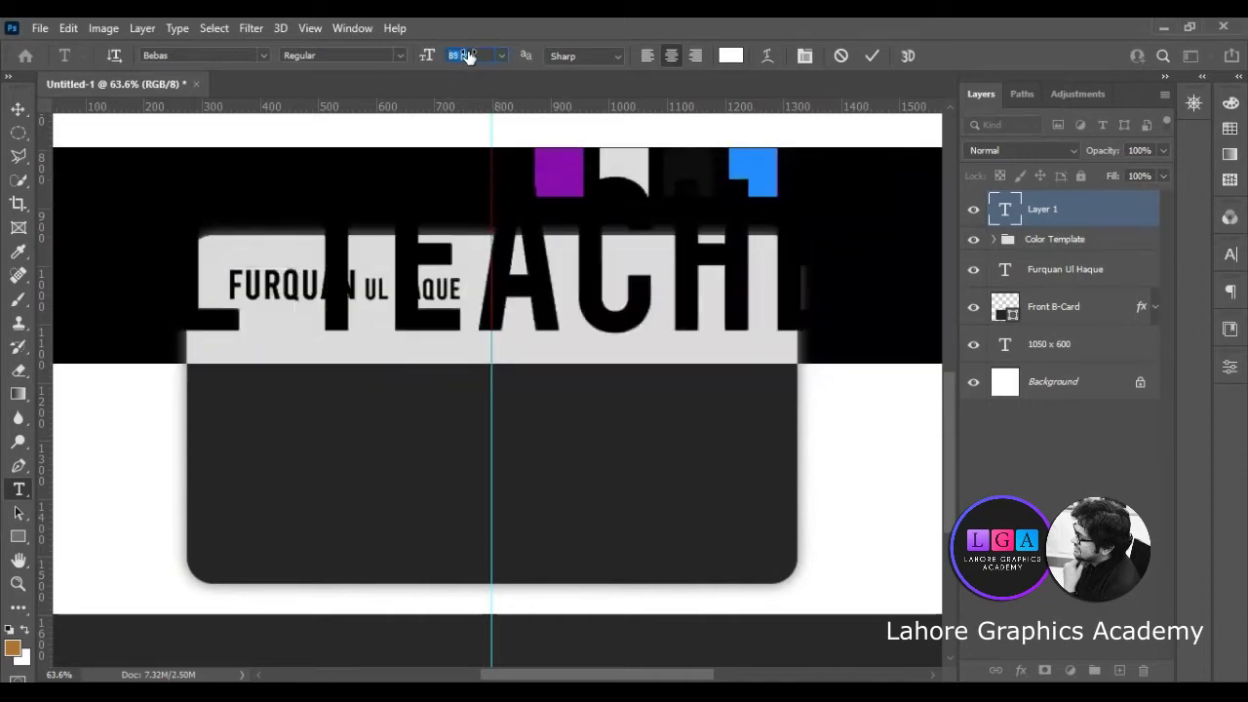
{"action": "type", "text": "10"}
{"action": "key", "text": "Return"}
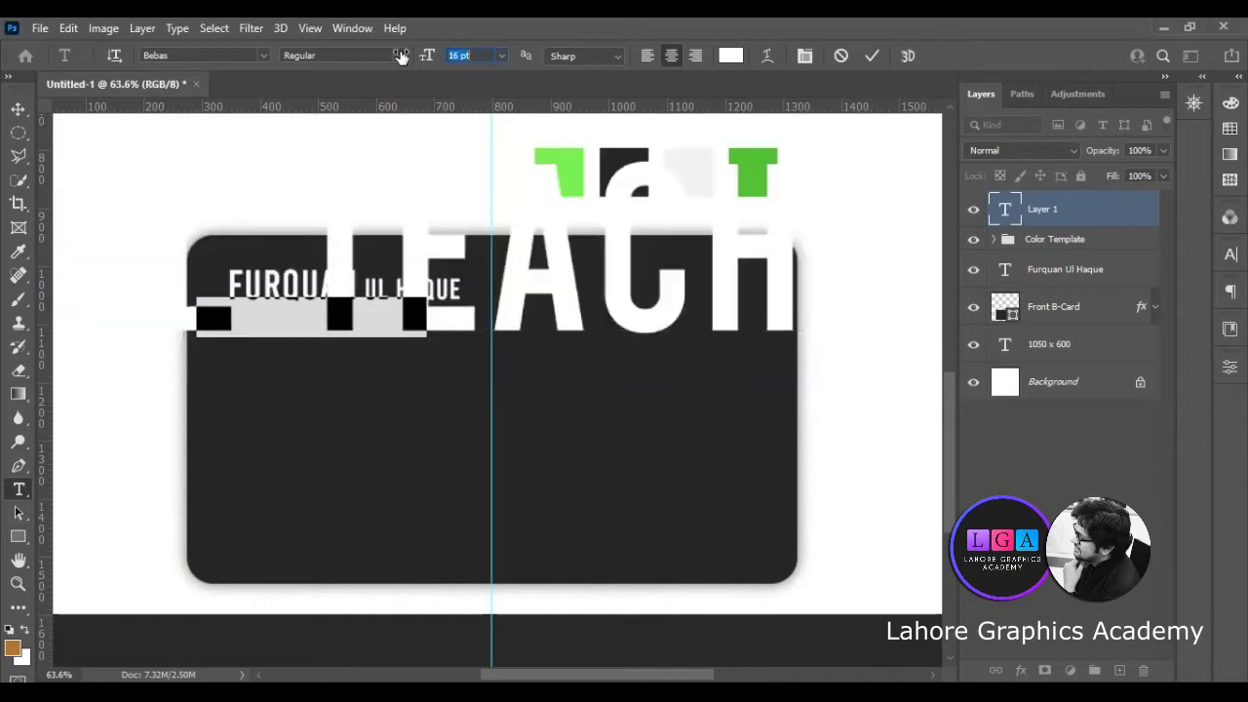
{"action": "left_click", "coordinate": [427, 60]}
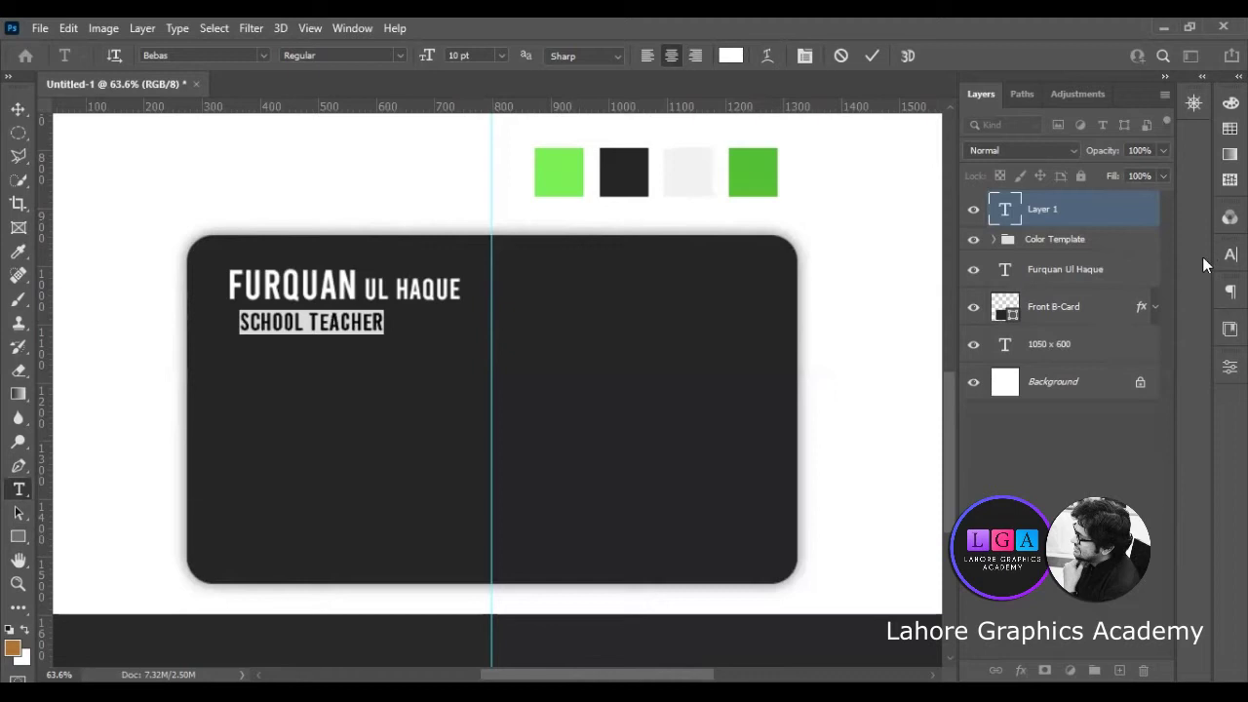
{"action": "left_click_drag", "start_coordinate": [425, 57], "coordinate": [410, 57]}
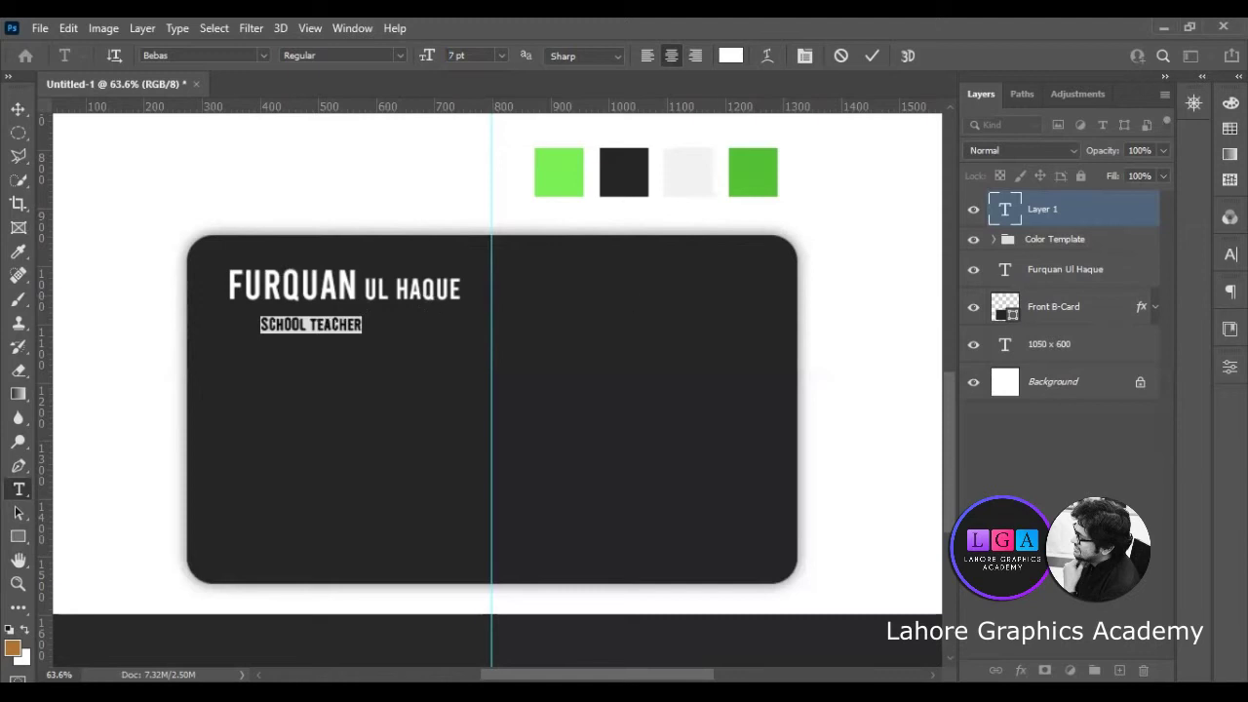
{"action": "left_click", "coordinate": [1231, 255]}
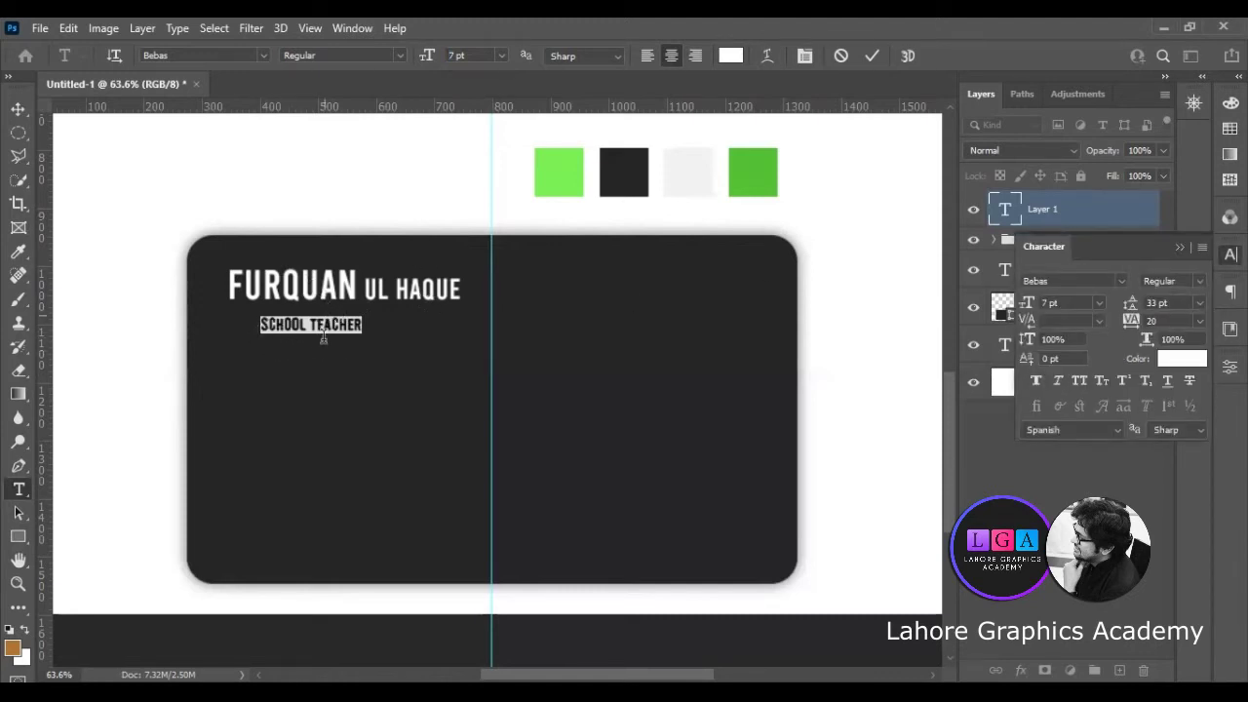
{"action": "scroll", "coordinate": [324, 342], "scroll_direction": "up", "scroll_amount": 1}
{"action": "scroll", "coordinate": [324, 342], "scroll_direction": "up", "scroll_amount": 2}
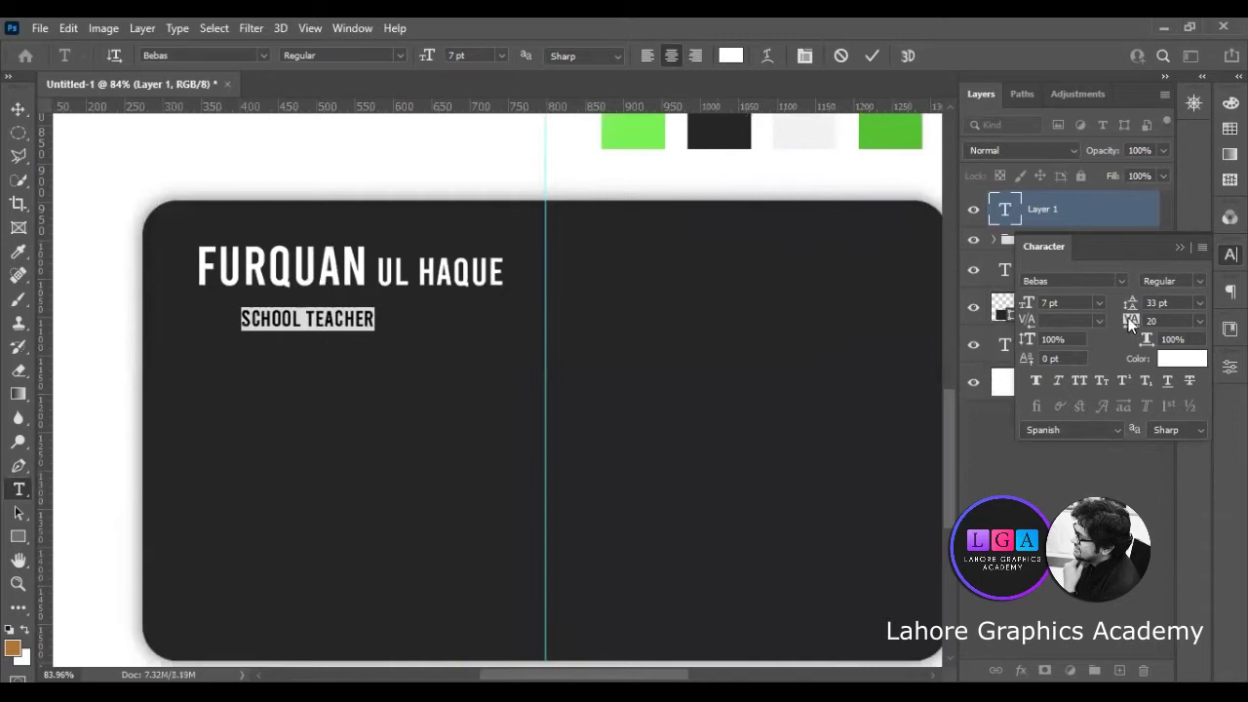
{"action": "left_click_drag", "start_coordinate": [1126, 327], "coordinate": [1151, 326]}
{"action": "left_click_drag", "start_coordinate": [351, 372], "coordinate": [382, 357]}
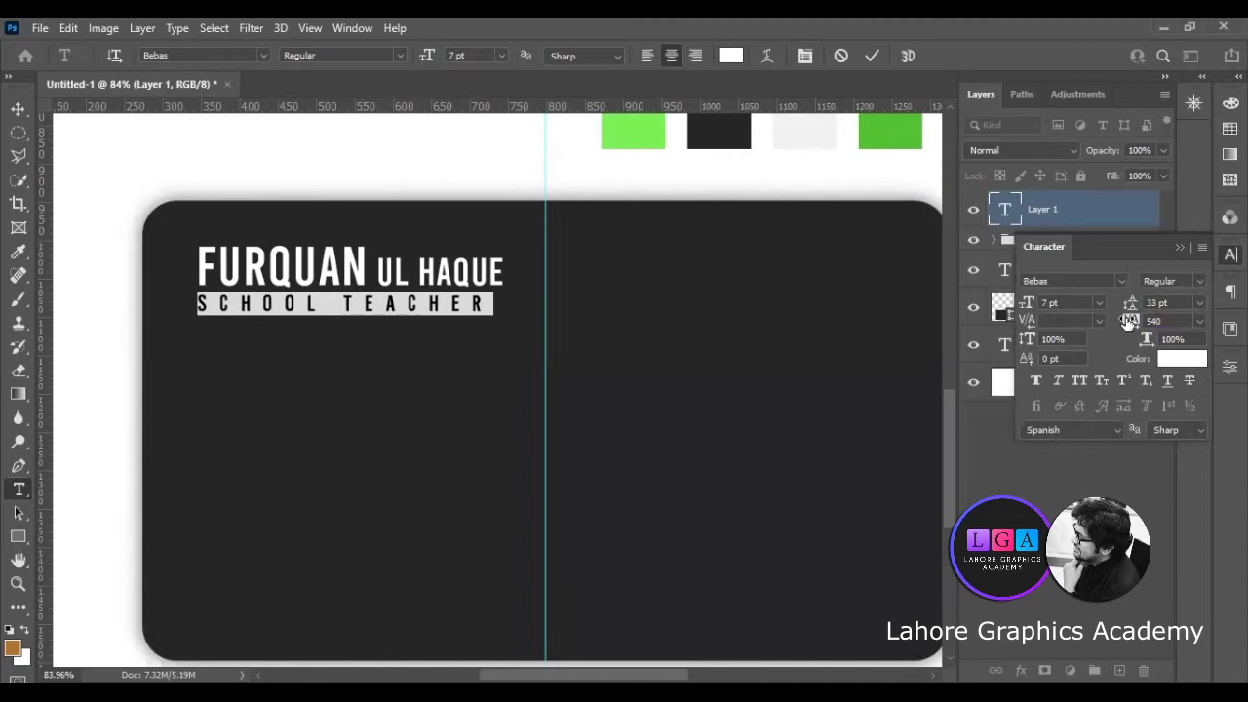
{"action": "left_click_drag", "start_coordinate": [1128, 322], "coordinate": [1135, 322]}
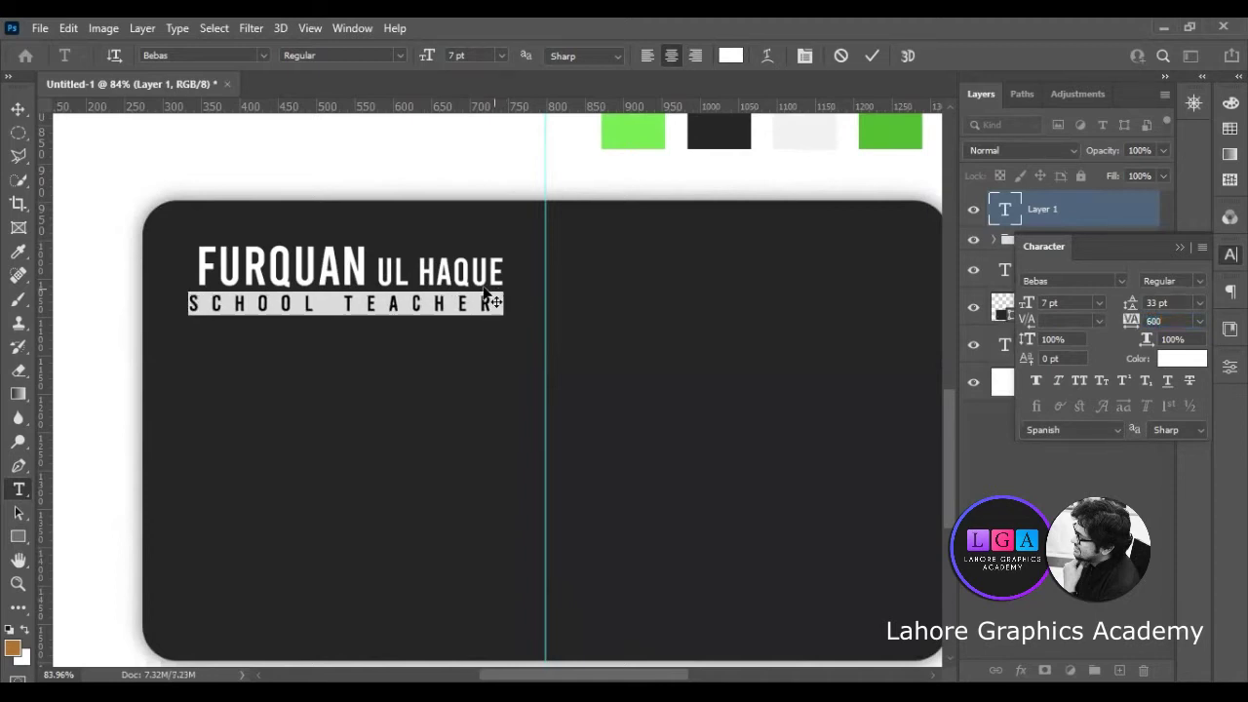
{"action": "left_click_drag", "start_coordinate": [243, 361], "coordinate": [250, 361]}
- Nudge the subtitle into alignment, raise tracking to about 620, and commit the text
{"action": "key", "text": "Right"}
{"action": "key", "text": "Right"}
{"action": "key", "text": "Right"}
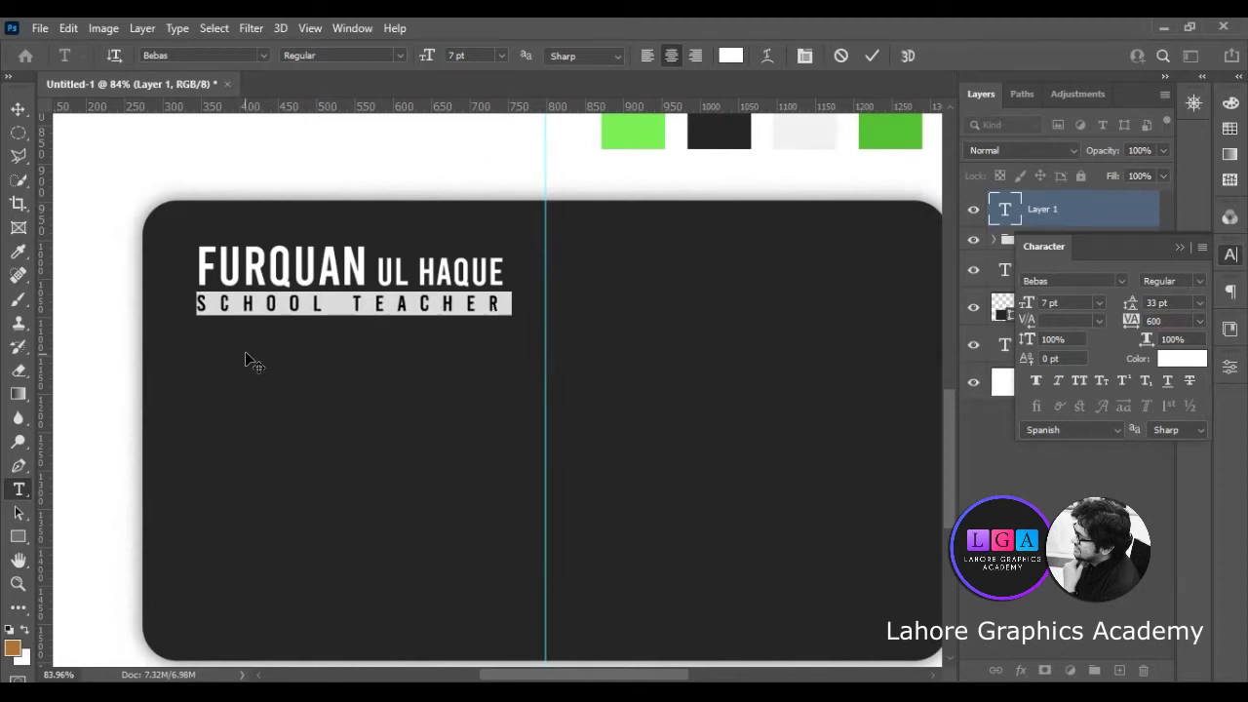
{"action": "key", "text": "Right"}
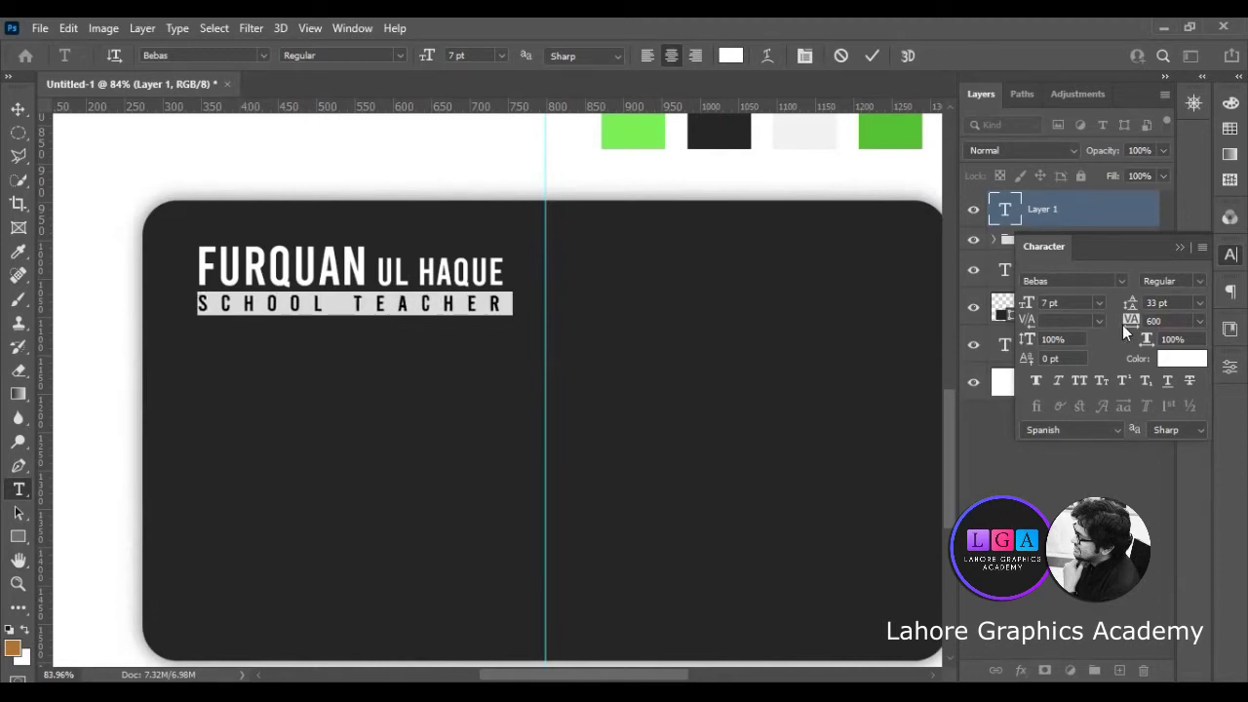
{"action": "left_click_drag", "start_coordinate": [1131, 324], "coordinate": [1133, 320]}
{"action": "left_click_drag", "start_coordinate": [386, 383], "coordinate": [392, 385]}
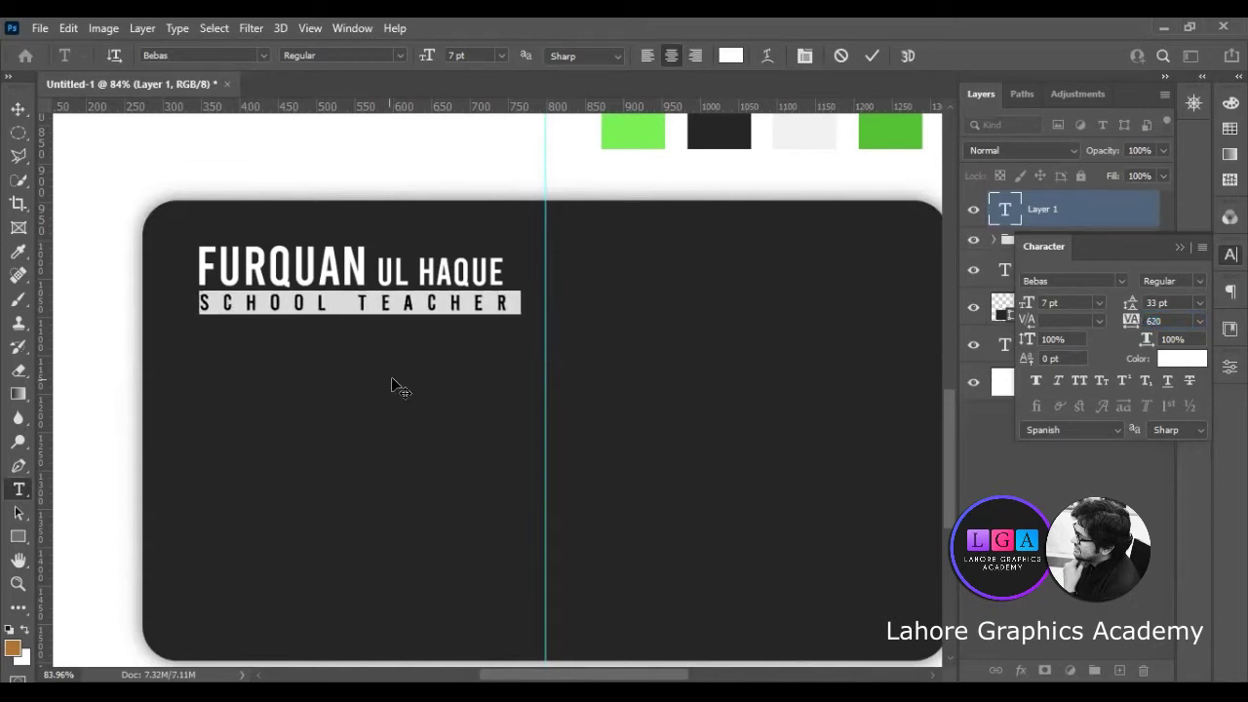
{"action": "left_click", "coordinate": [872, 56]}
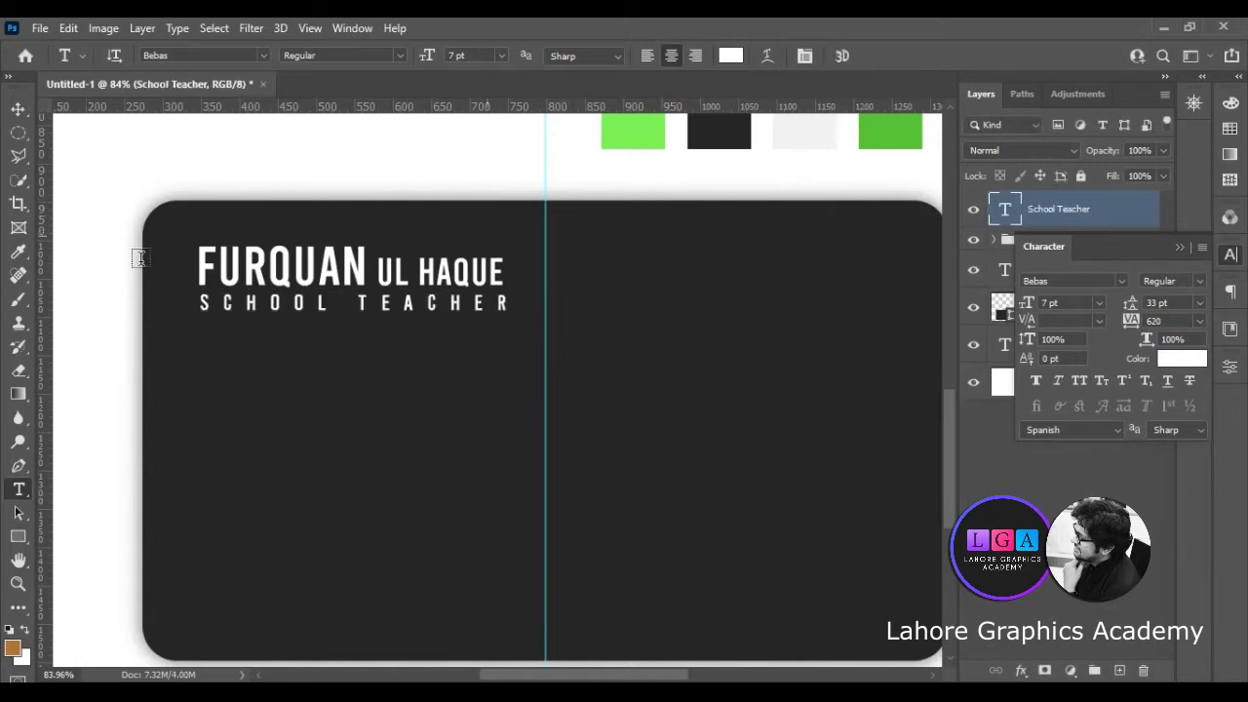
{"action": "left_click", "coordinate": [1180, 249]}
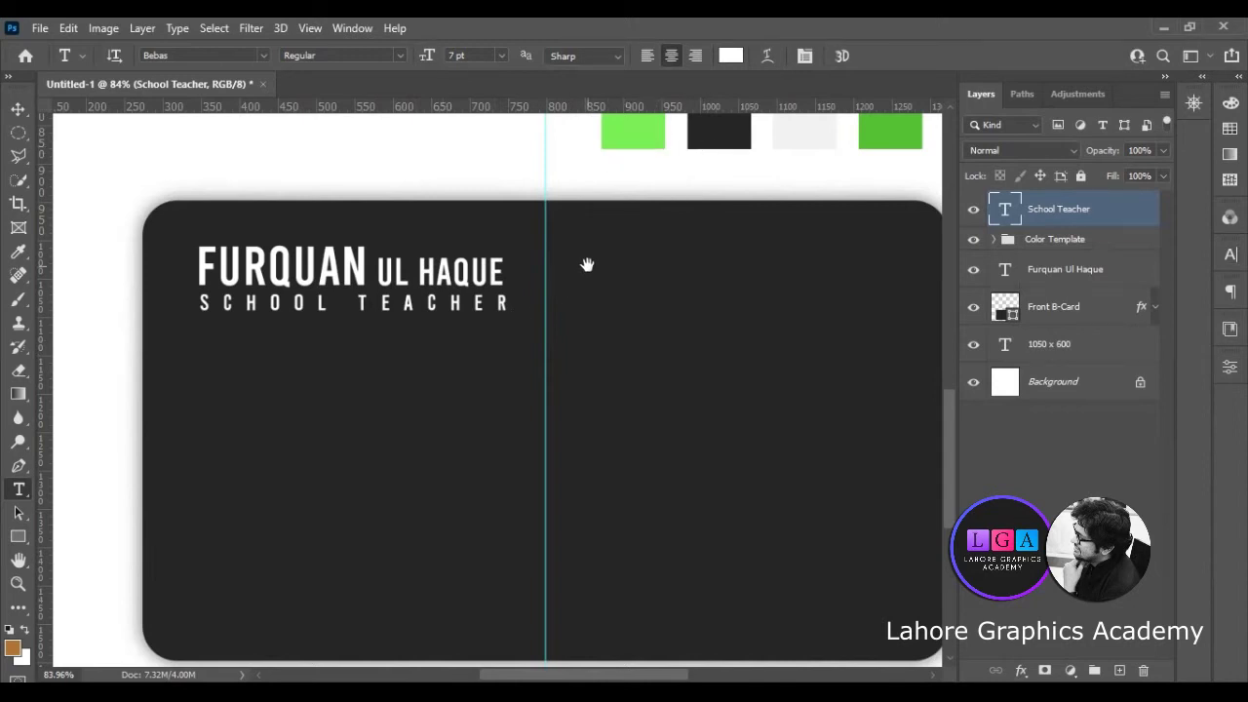
{"action": "left_click_drag", "start_coordinate": [586, 264], "coordinate": [555, 340]}
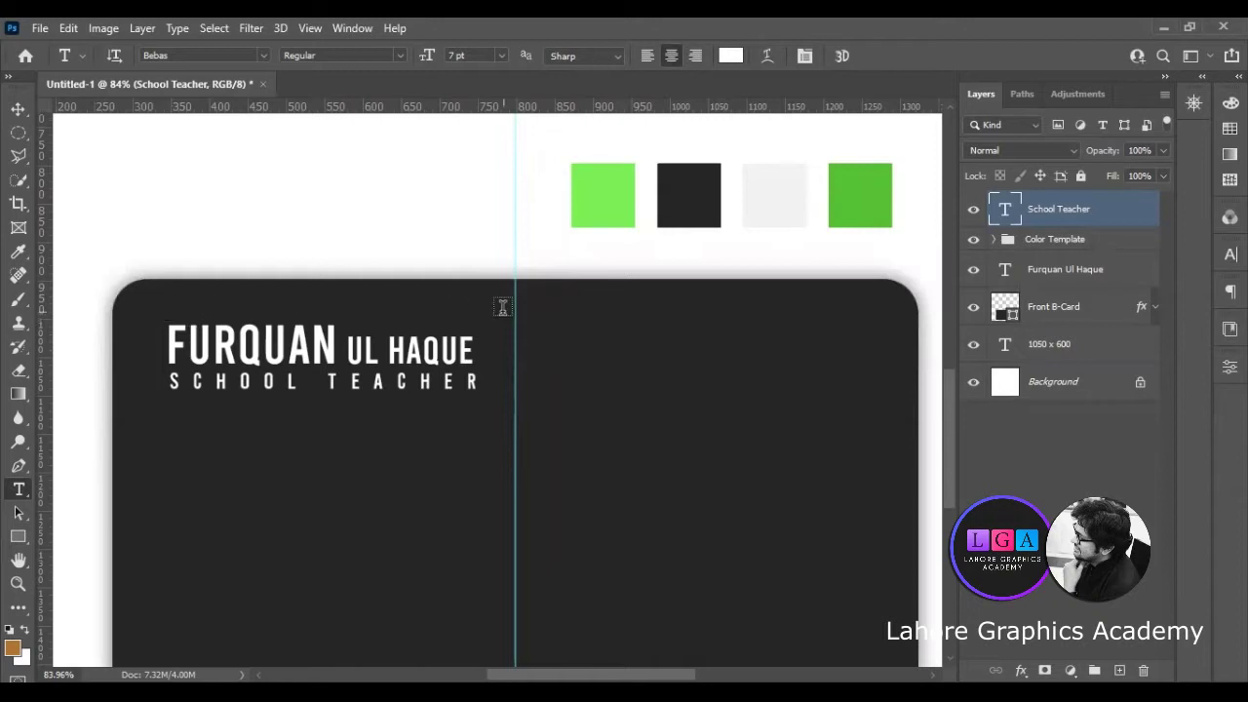
{"action": "key", "text": "u"}
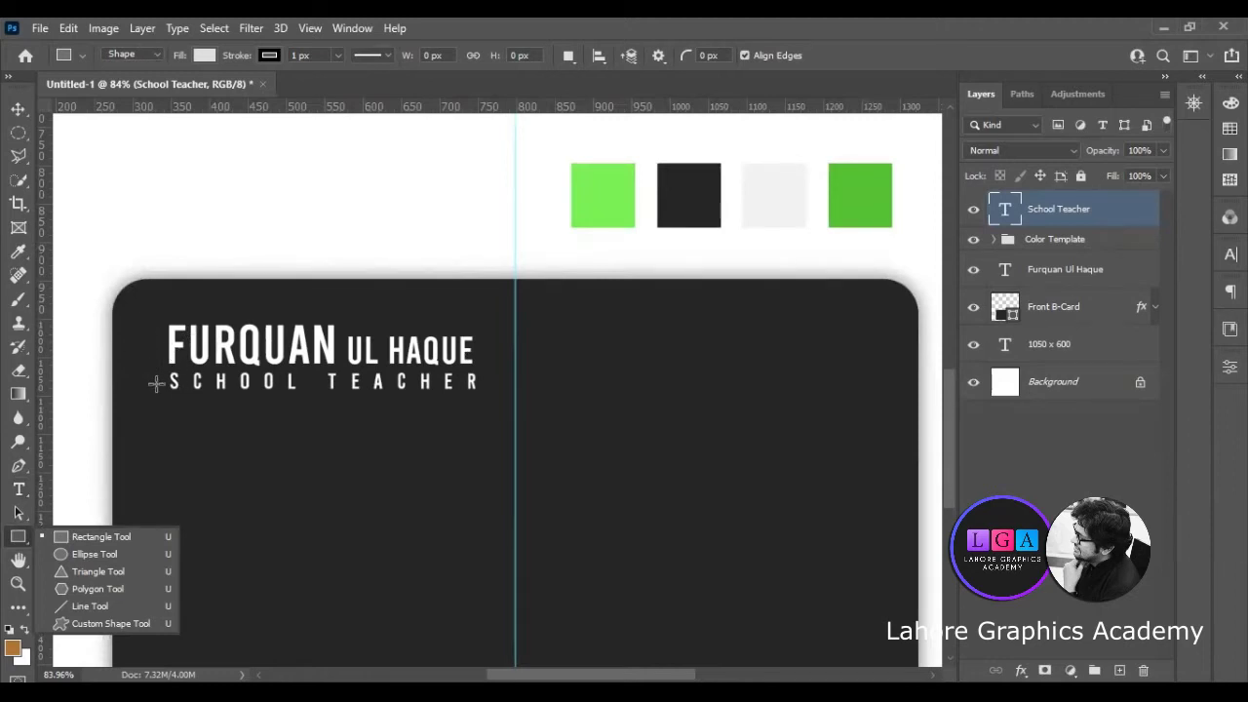
- Draw a small 0 px-stroke square left of the name, filled with the sampled light green
{"action": "left_click_drag", "start_coordinate": [159, 387], "coordinate": [94, 321]}
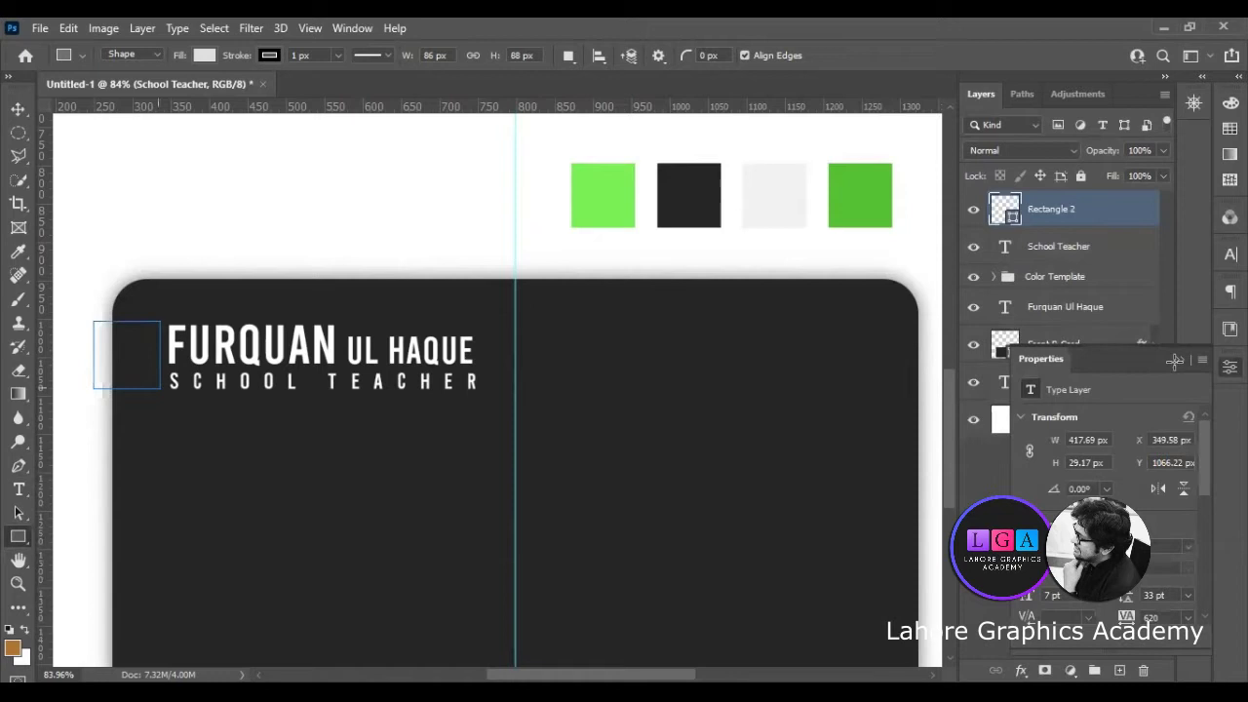
{"action": "left_click_drag", "start_coordinate": [239, 58], "coordinate": [215, 59]}
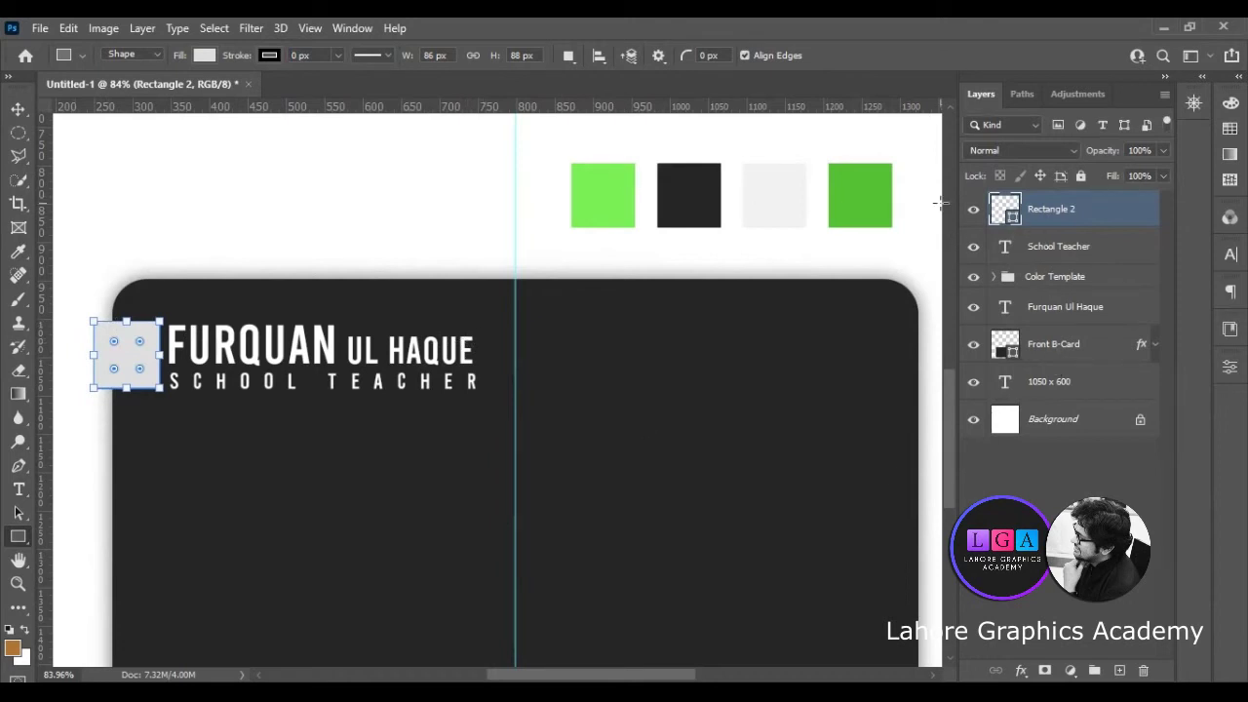
{"action": "double_click", "coordinate": [1006, 209]}
{"action": "left_click", "coordinate": [605, 198]}
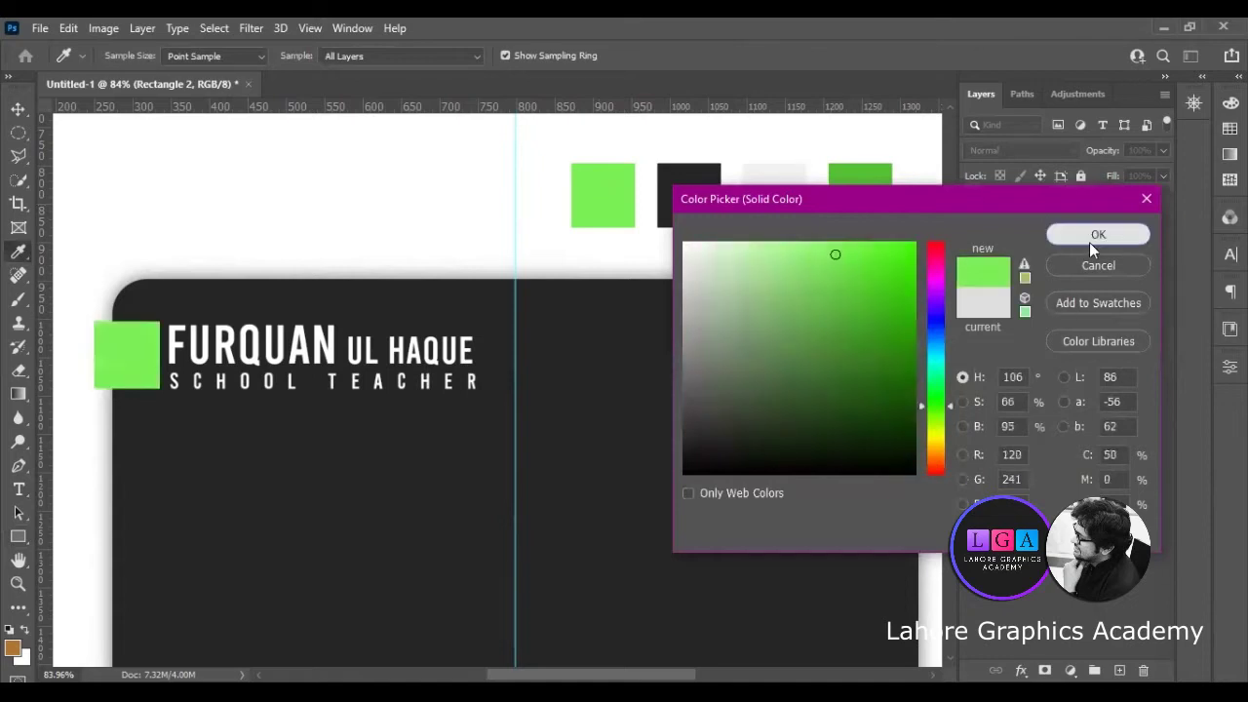
{"action": "left_click", "coordinate": [1089, 242]}
{"action": "left_click", "coordinate": [955, 457]}
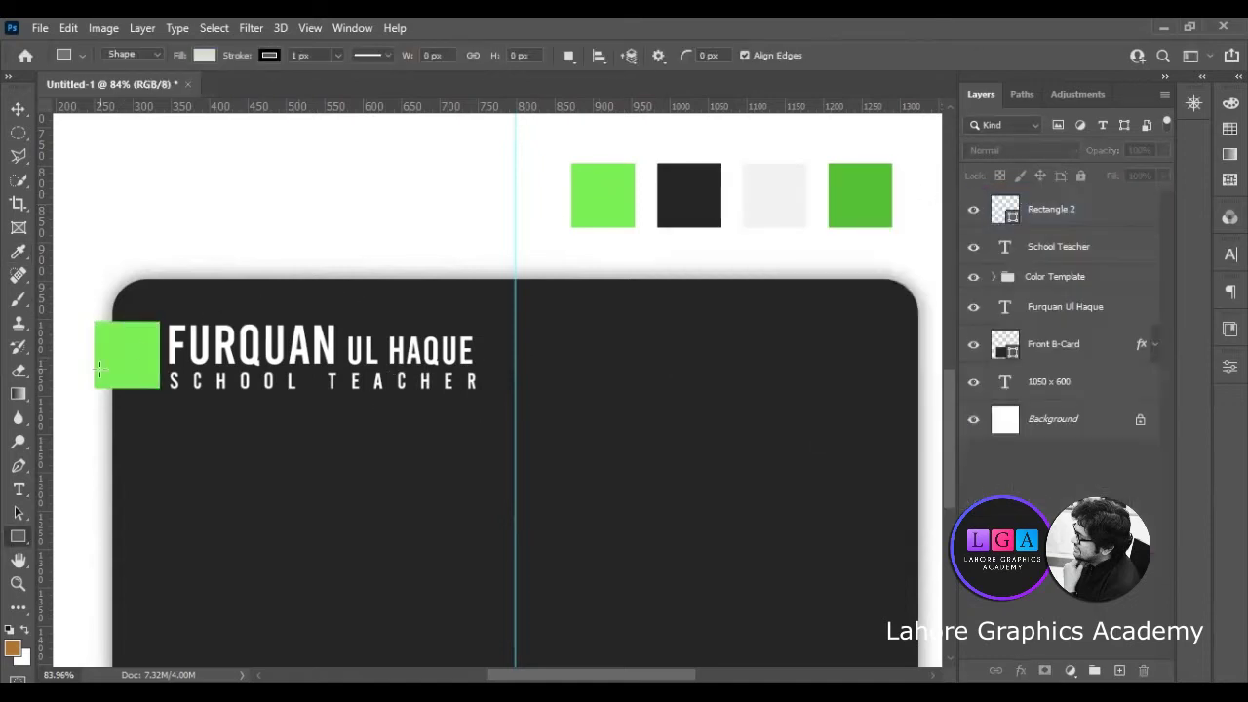
- Rename the new rectangle layer to 'Name Box'
{"action": "double_click", "coordinate": [1046, 211]}
{"action": "type", "text": "Featured Box"}
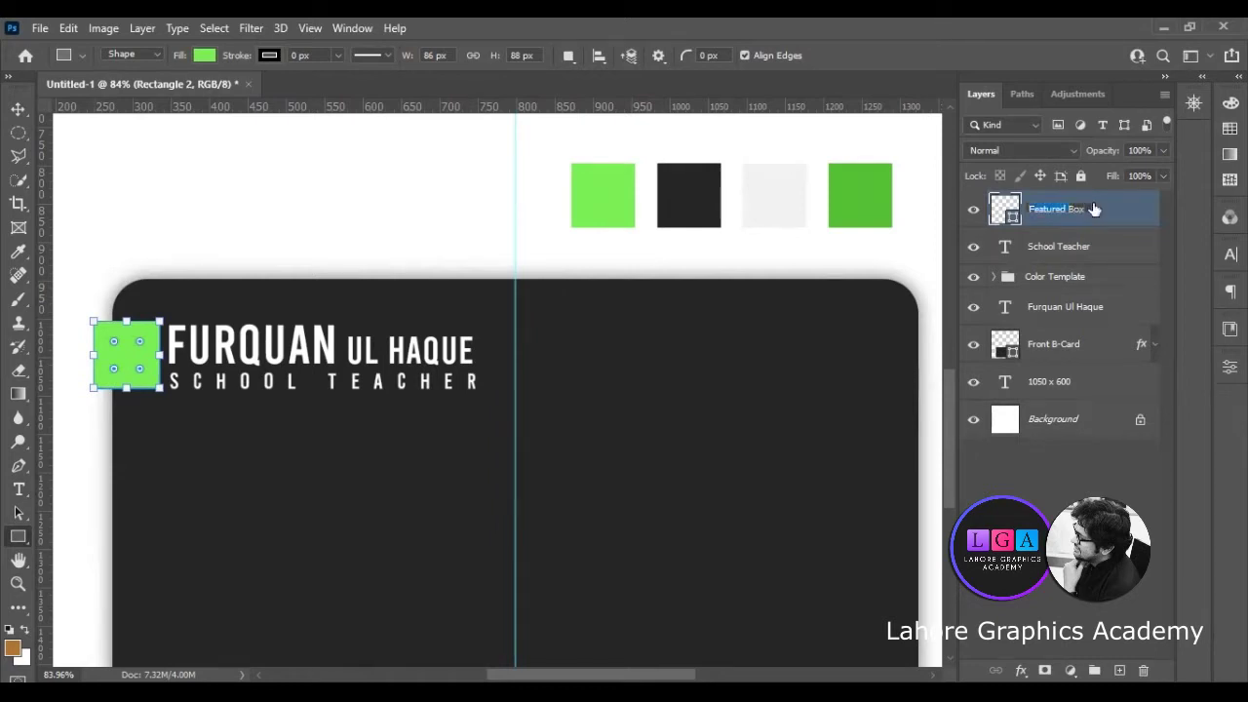
{"action": "double_click", "coordinate": [1093, 209]}
{"action": "type", "text": "Name Box"}
{"action": "key", "text": "Return"}
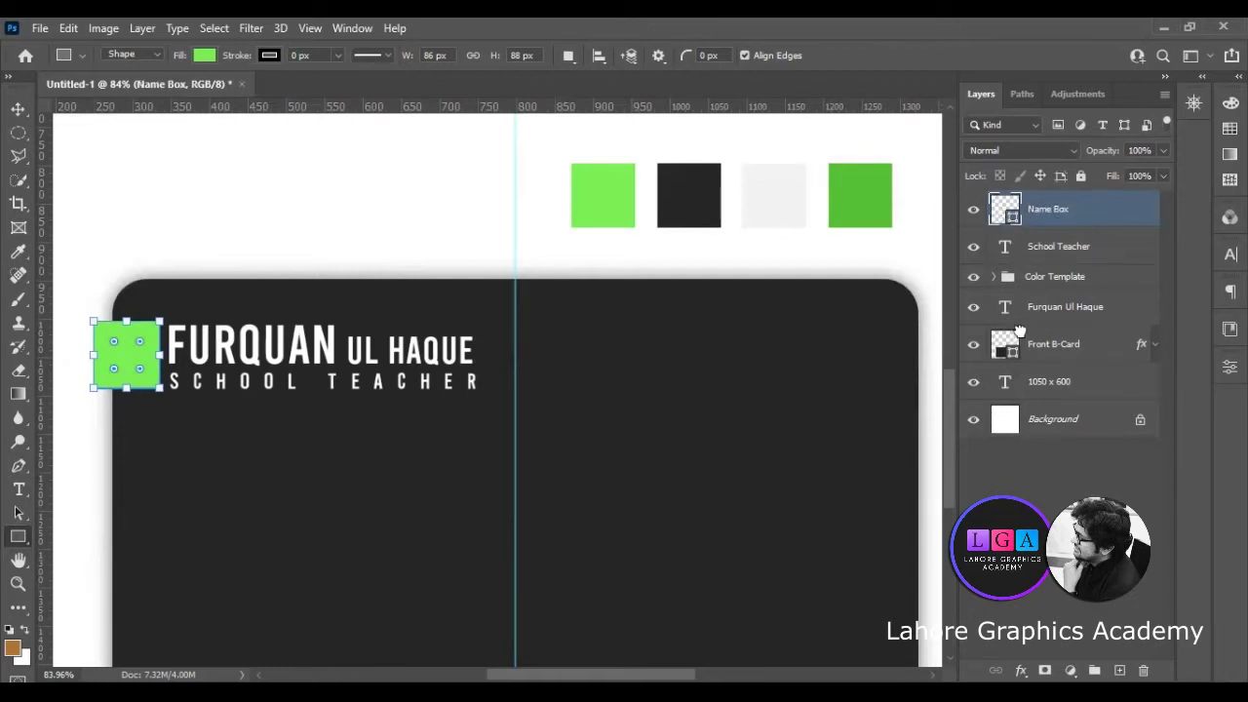
- Move Name Box above Front B-Card and clip it, then release the clipping mask again
{"action": "left_click_drag", "start_coordinate": [1020, 329], "coordinate": [1022, 331]}
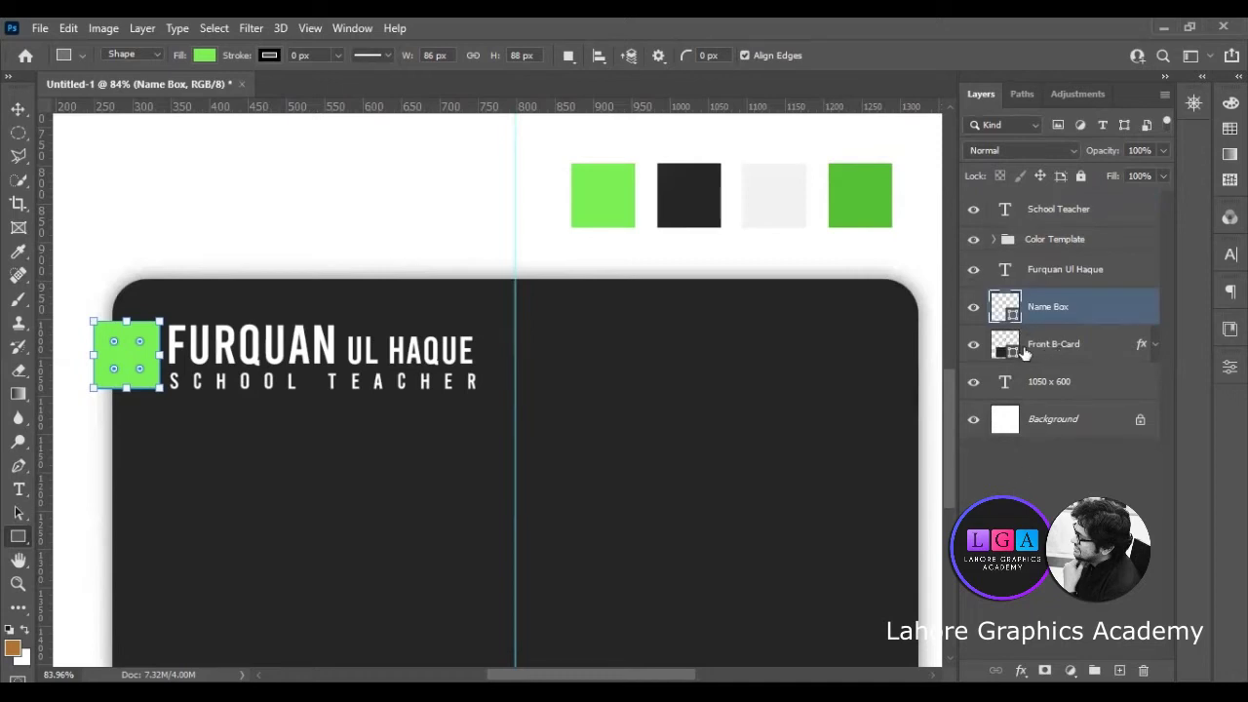
{"action": "left_click_drag", "start_coordinate": [1039, 329], "coordinate": [1093, 320]}
{"action": "left_click", "coordinate": [1093, 321], "text": "alt"}
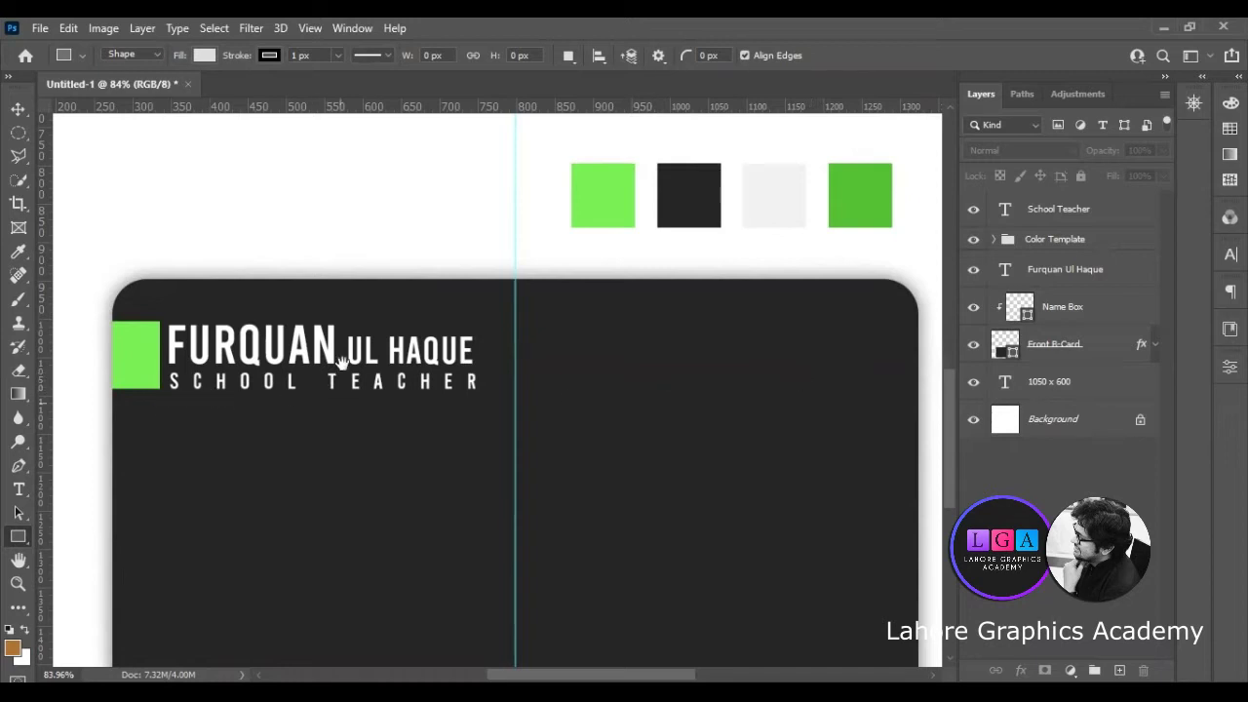
{"action": "scroll", "coordinate": [343, 354], "scroll_direction": "down", "scroll_amount": 1}
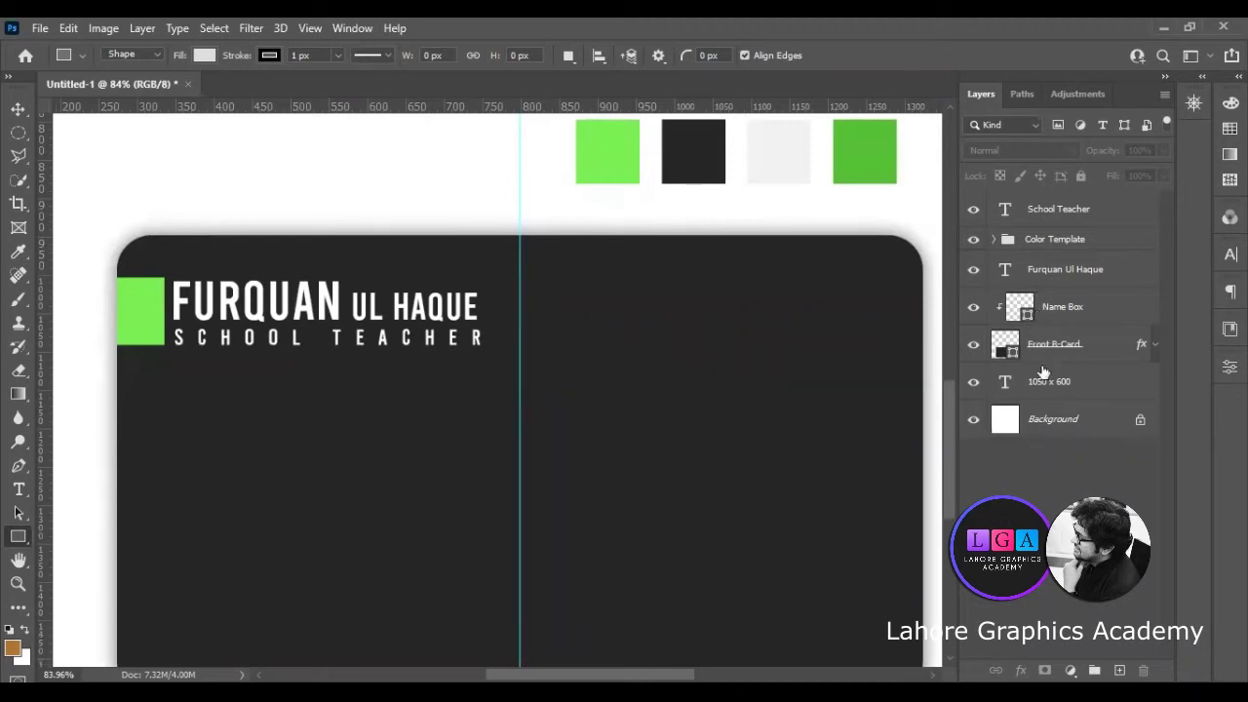
{"action": "key", "text": "ctrl+alt+g"}
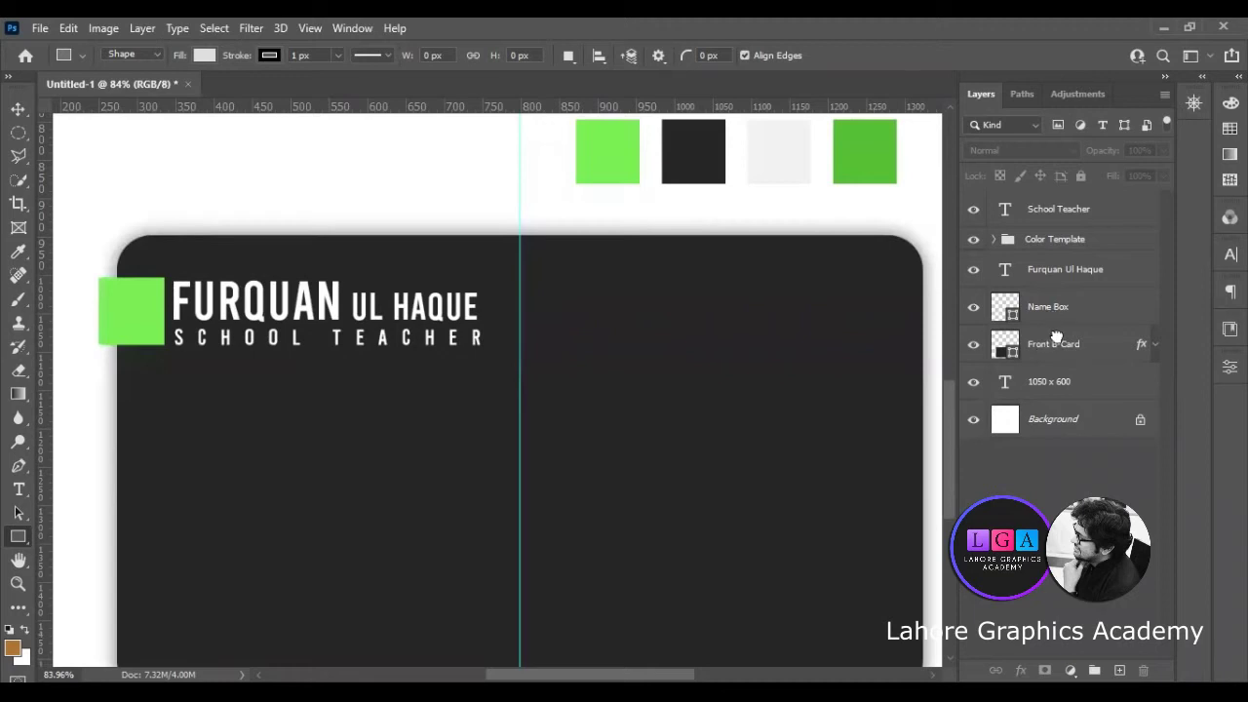
{"action": "left_click", "coordinate": [1053, 343]}
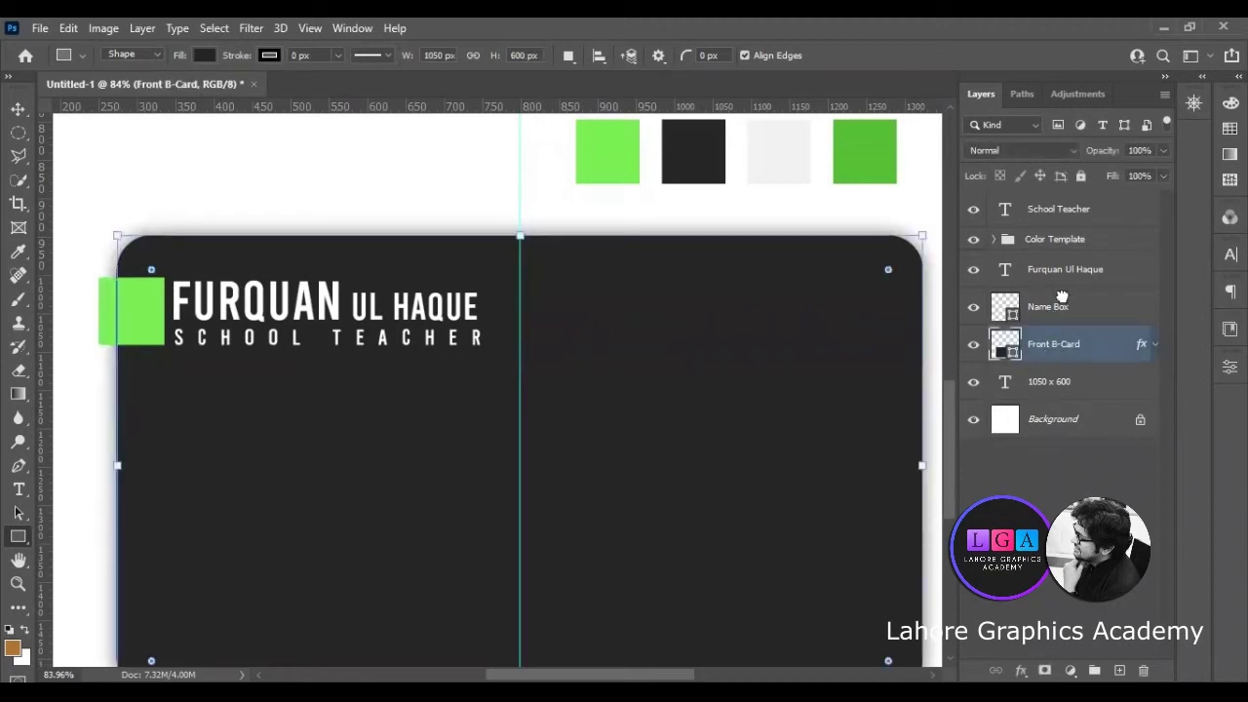
{"action": "left_click_drag", "start_coordinate": [1062, 297], "coordinate": [1063, 323]}
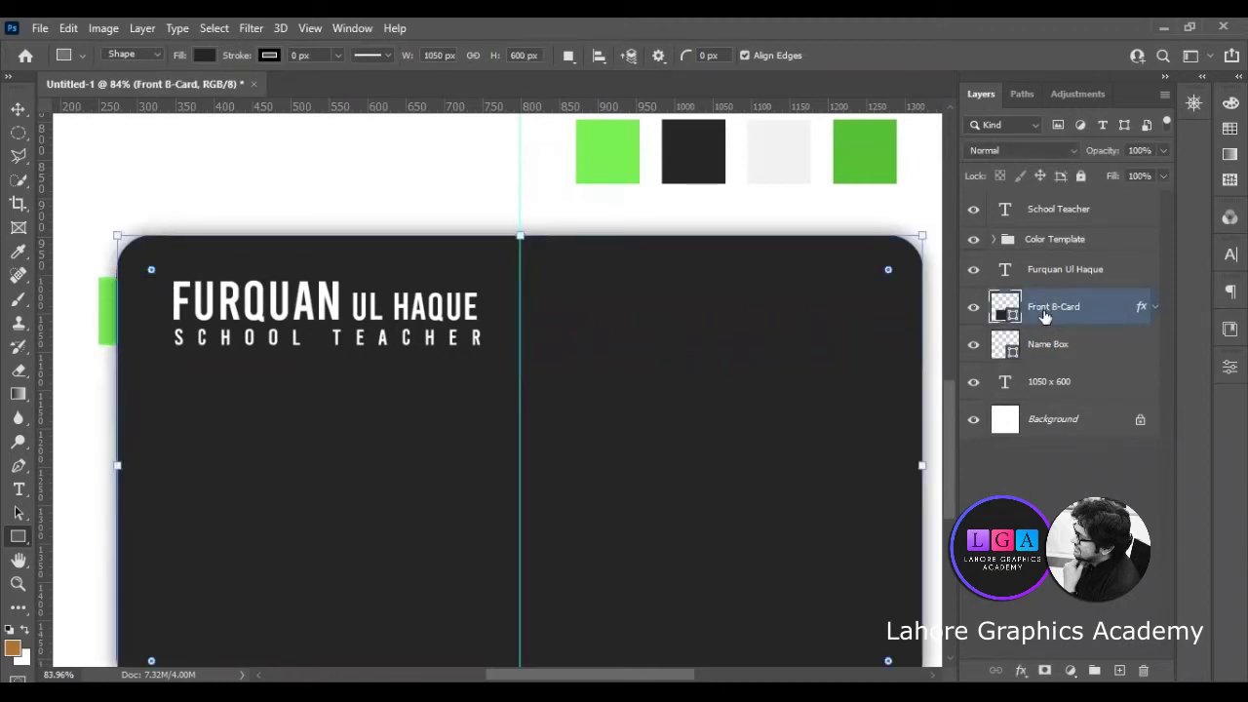
{"action": "left_click", "coordinate": [1053, 334]}
{"action": "left_click", "coordinate": [1046, 346]}
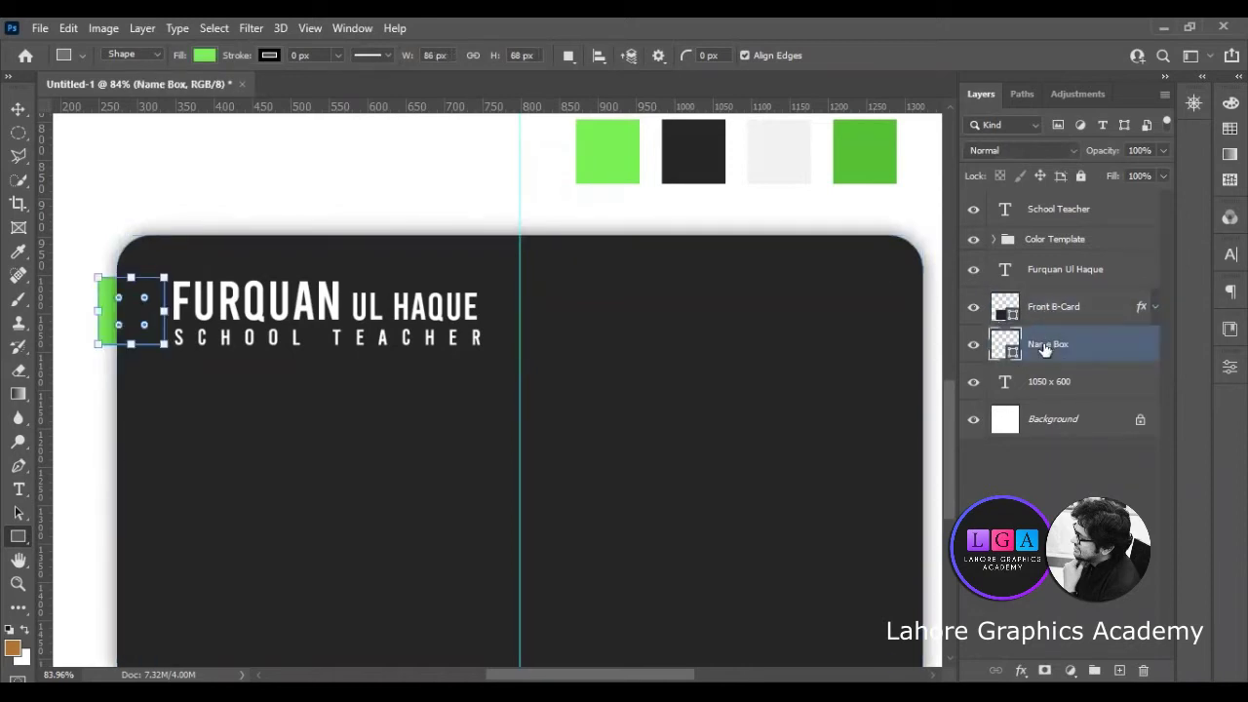
{"action": "left_click", "coordinate": [1051, 314]}
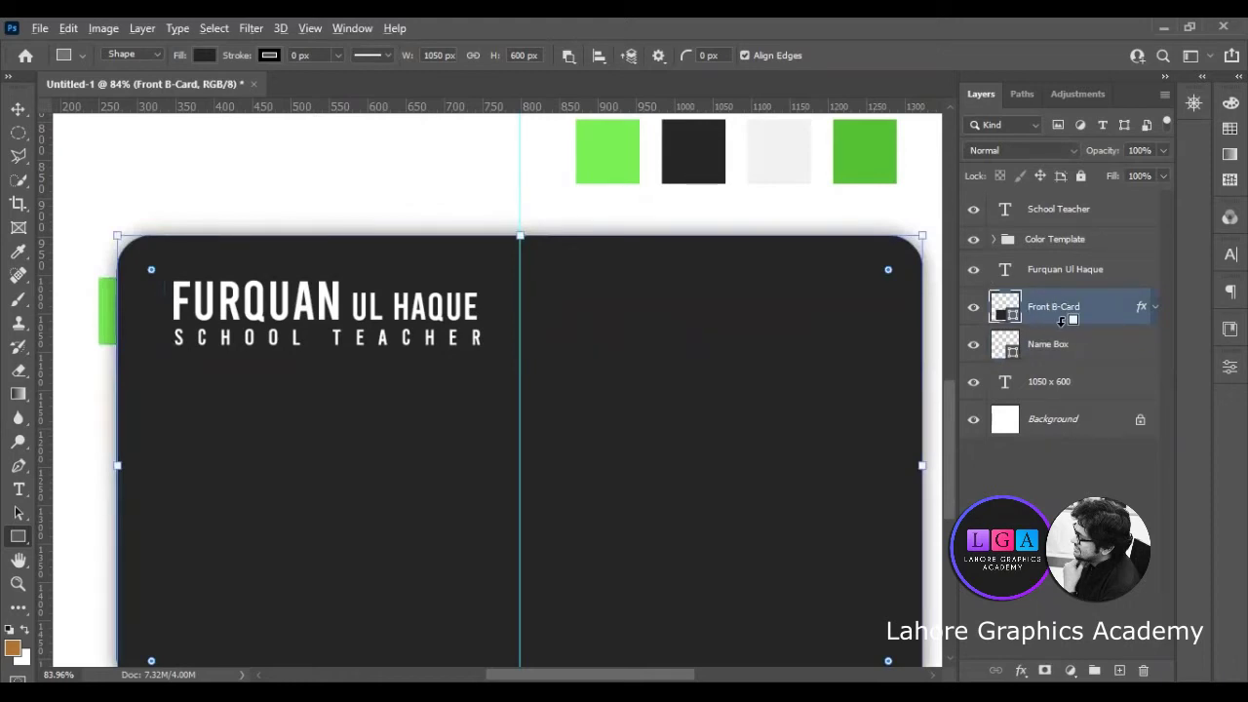
{"action": "left_click", "coordinate": [1061, 322], "text": "alt"}
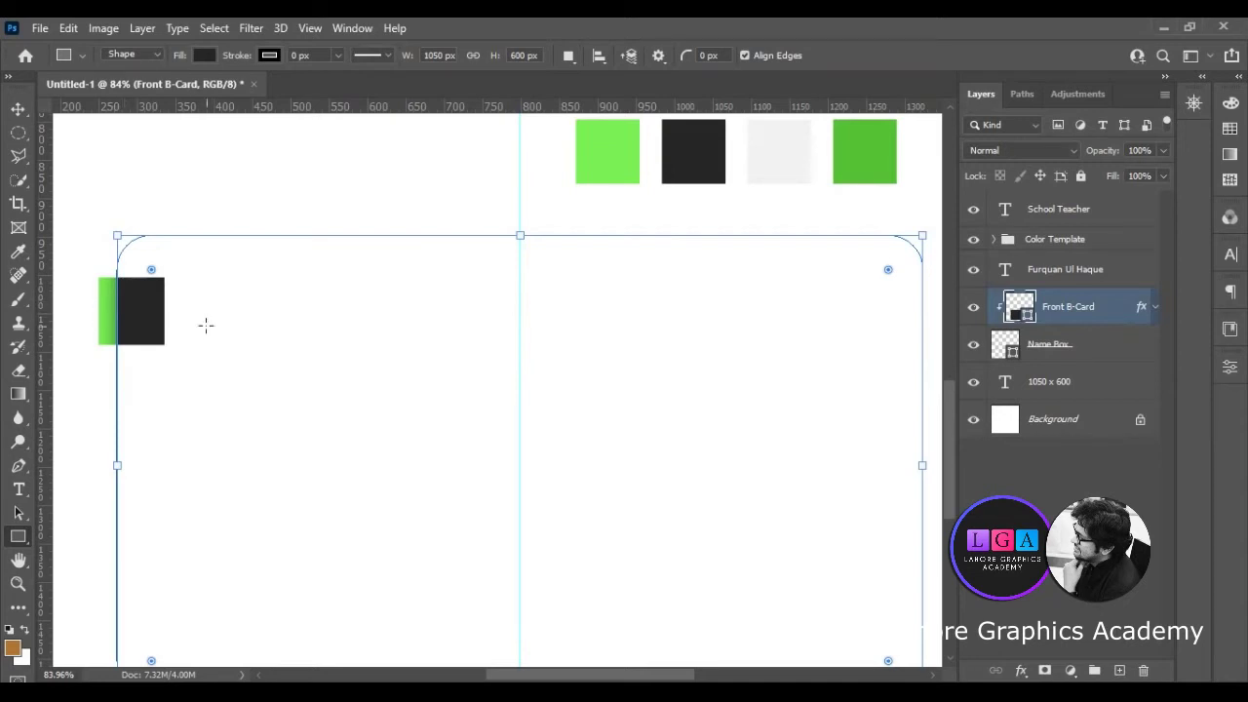
{"action": "key", "text": "ctrl+alt+g"}
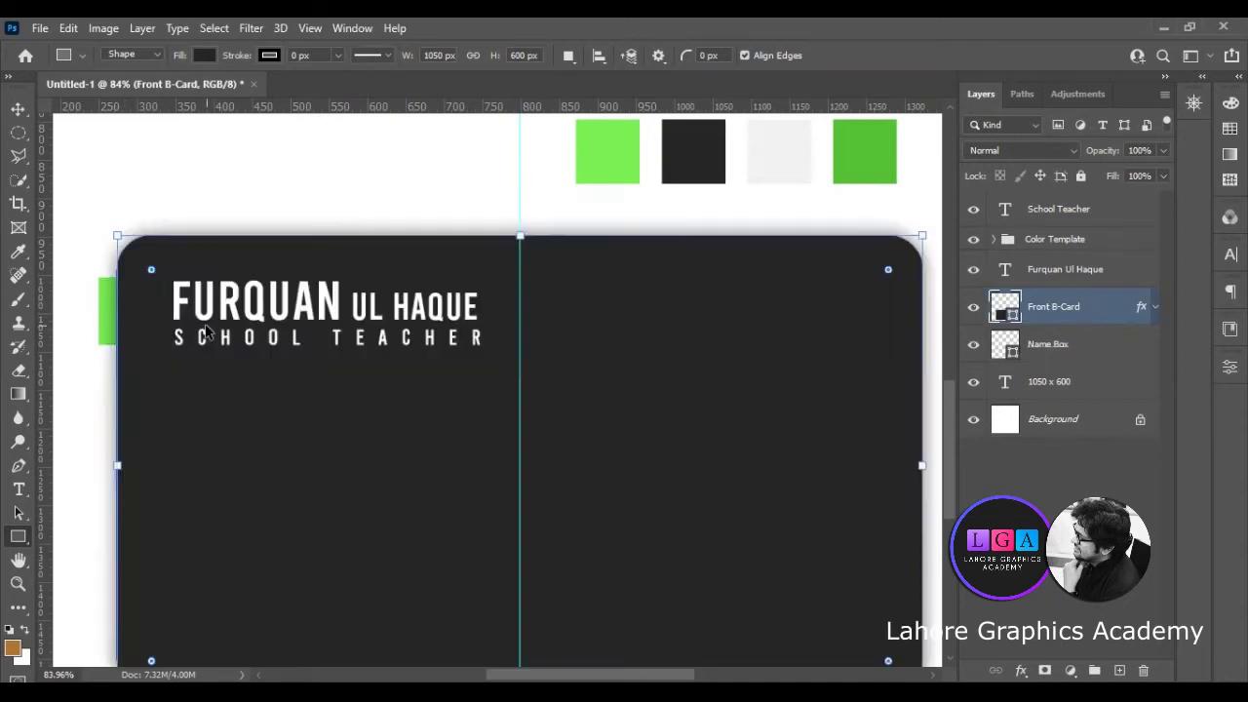
{"action": "key", "text": "ctrl+bracketleft"}
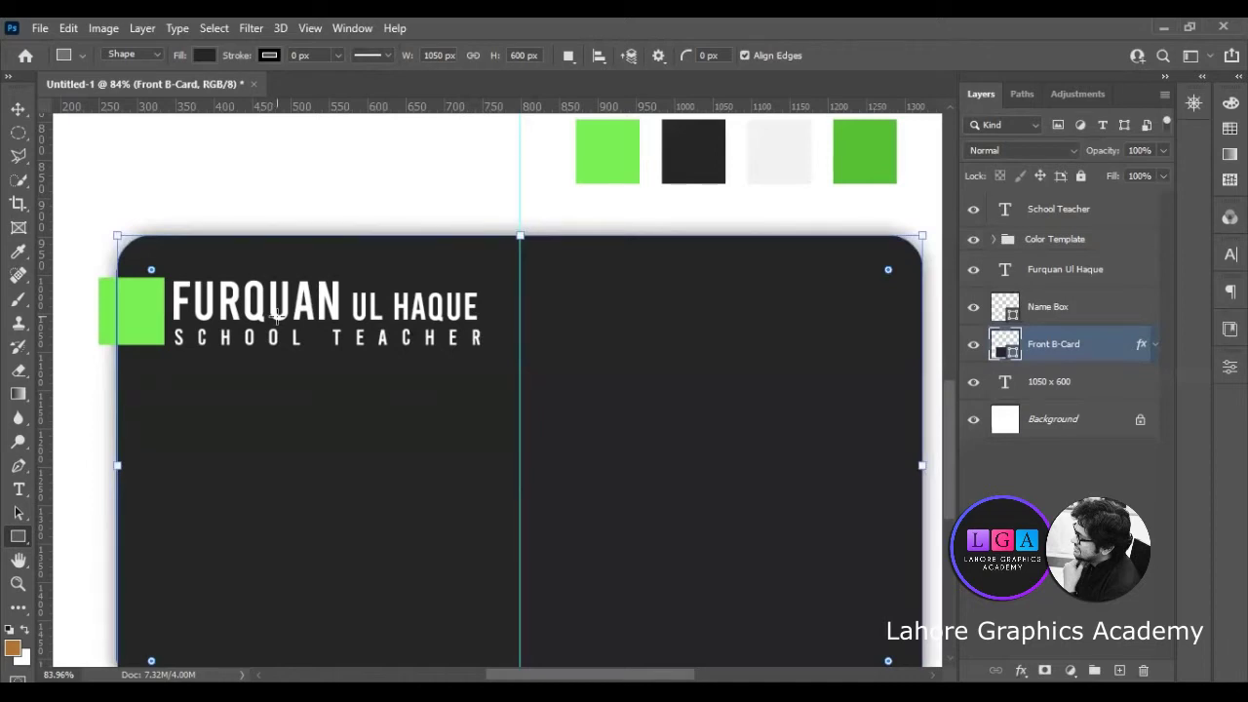
{"action": "left_click", "coordinate": [1058, 320]}
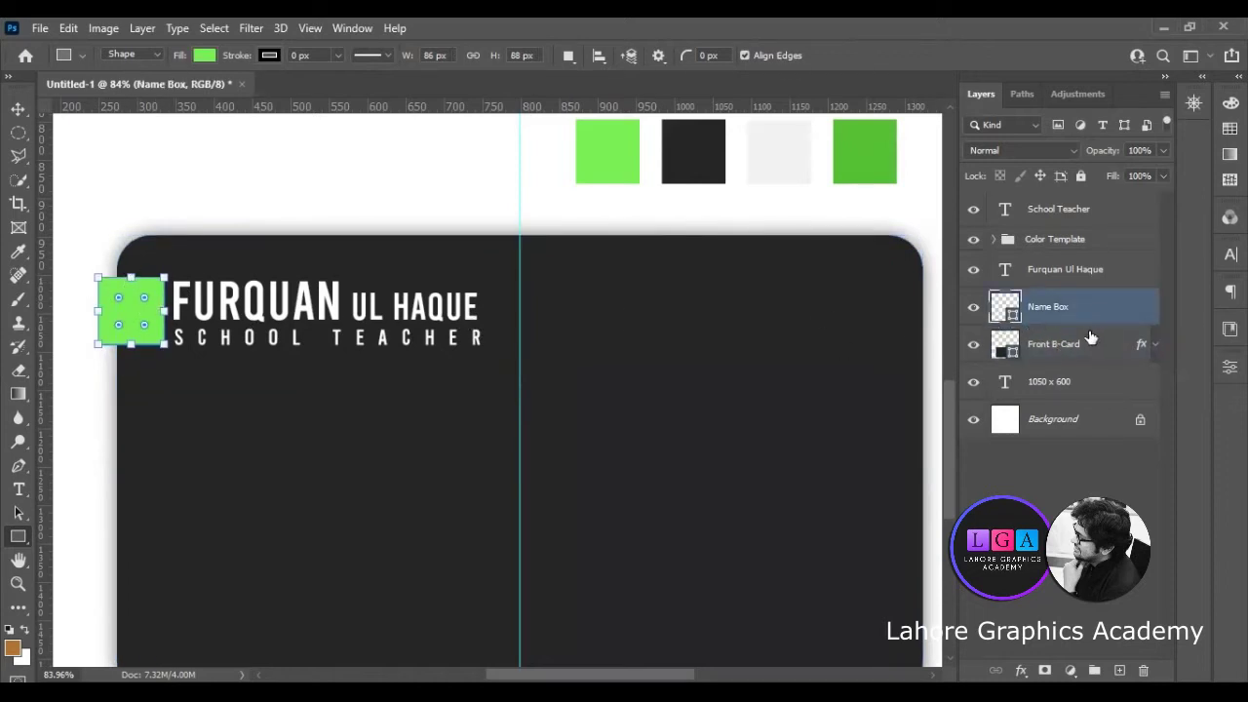
{"action": "left_click", "coordinate": [1060, 352]}
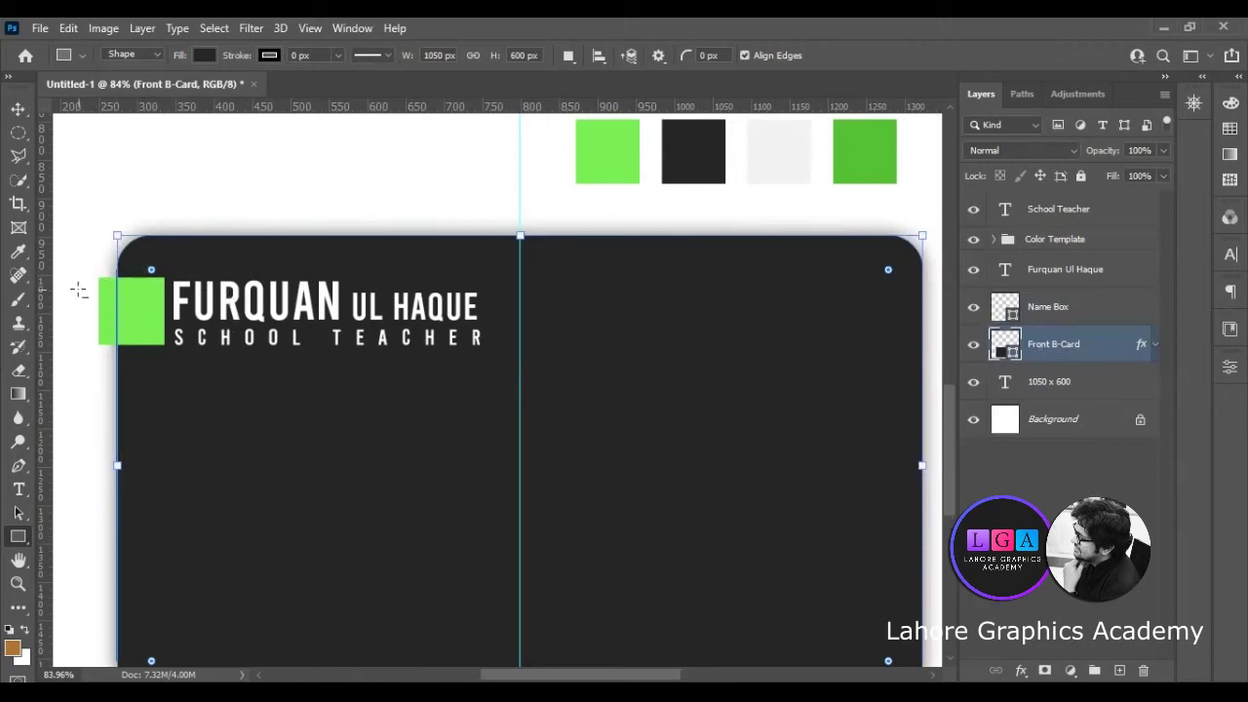
- Clip the green Name Box square to the Front B-Card layer, trimming it at the card edge
{"action": "left_click_drag", "start_coordinate": [98, 291], "coordinate": [144, 291]}
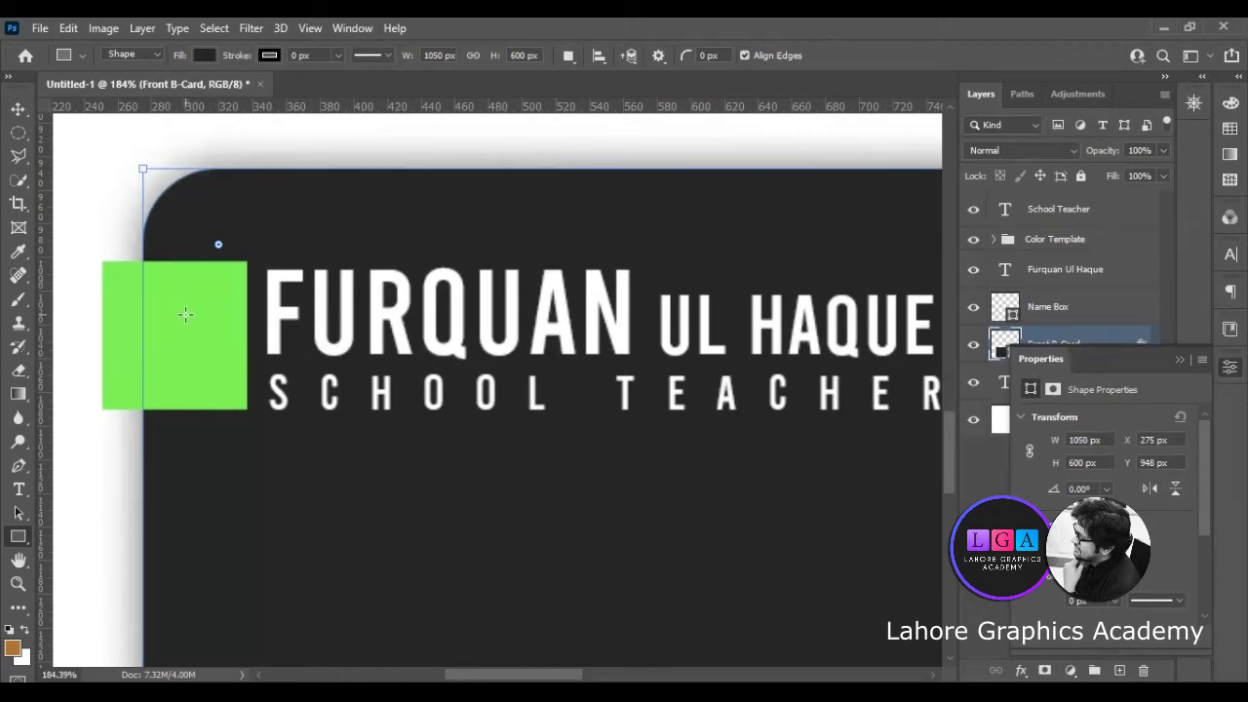
{"action": "left_click", "coordinate": [1180, 360]}
{"action": "left_click_drag", "start_coordinate": [1108, 364], "coordinate": [1076, 319]}
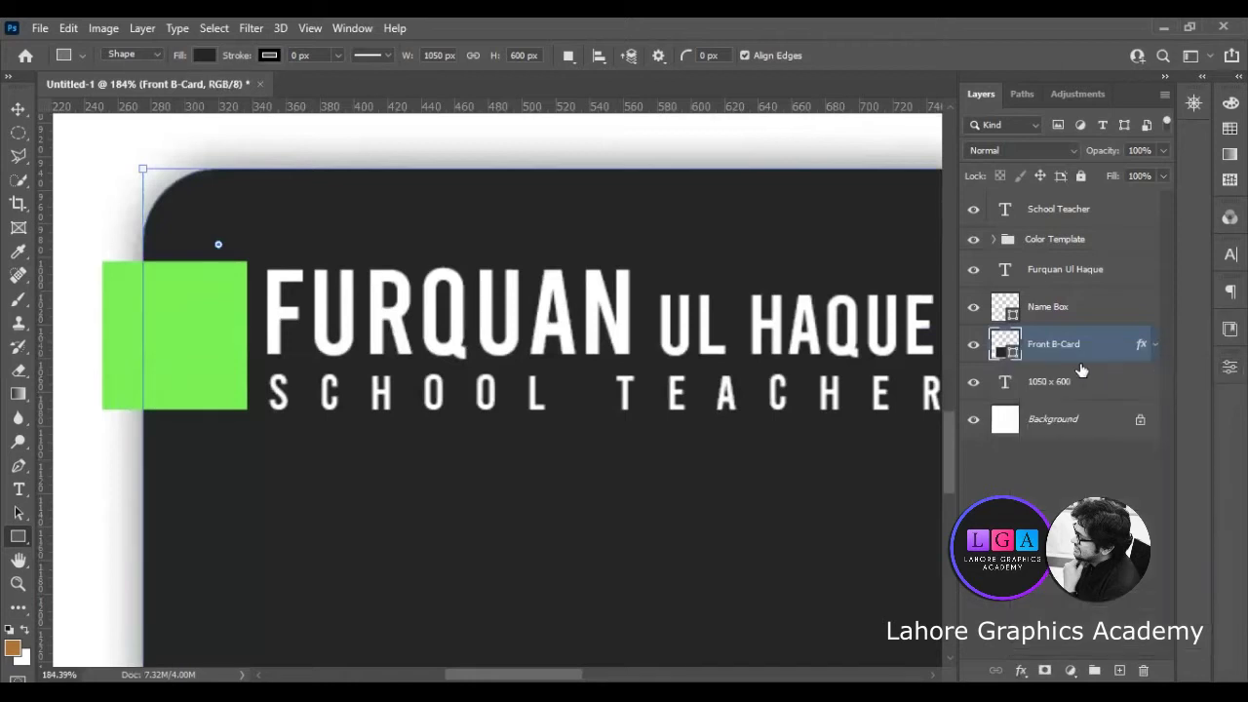
{"action": "left_click", "coordinate": [1076, 320], "text": "alt"}
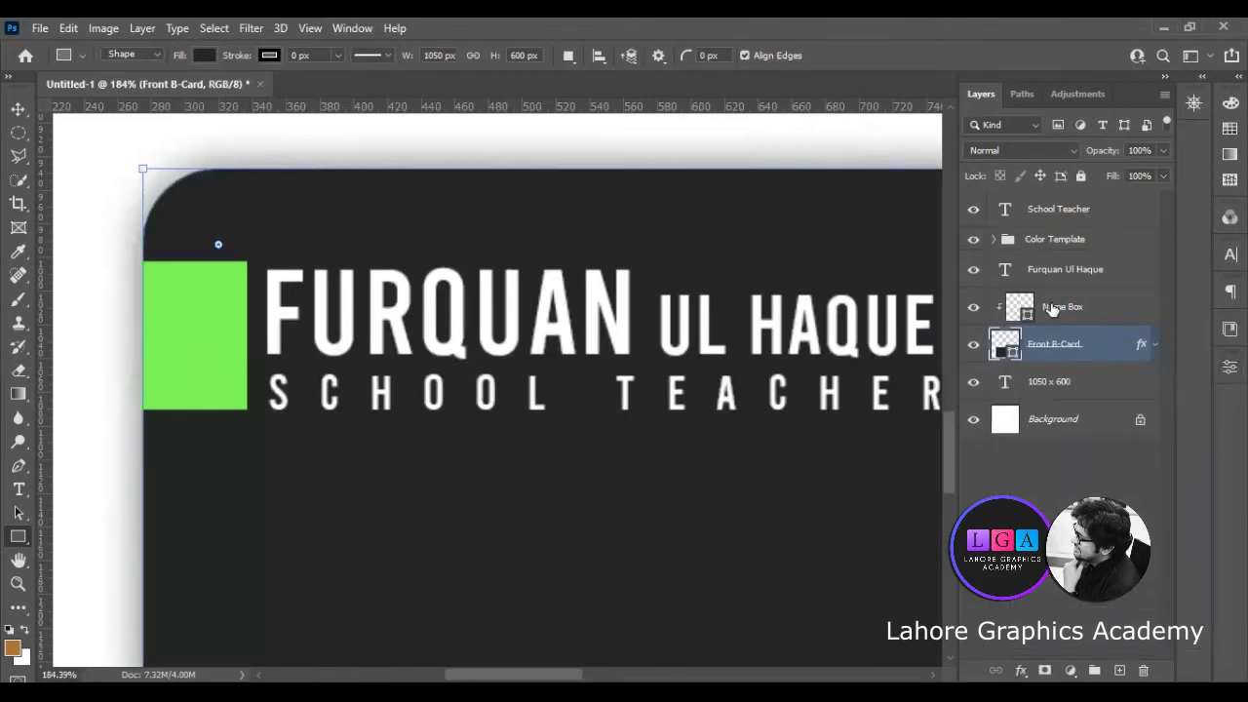
{"action": "scroll", "coordinate": [629, 327], "scroll_direction": "down", "scroll_amount": 2}
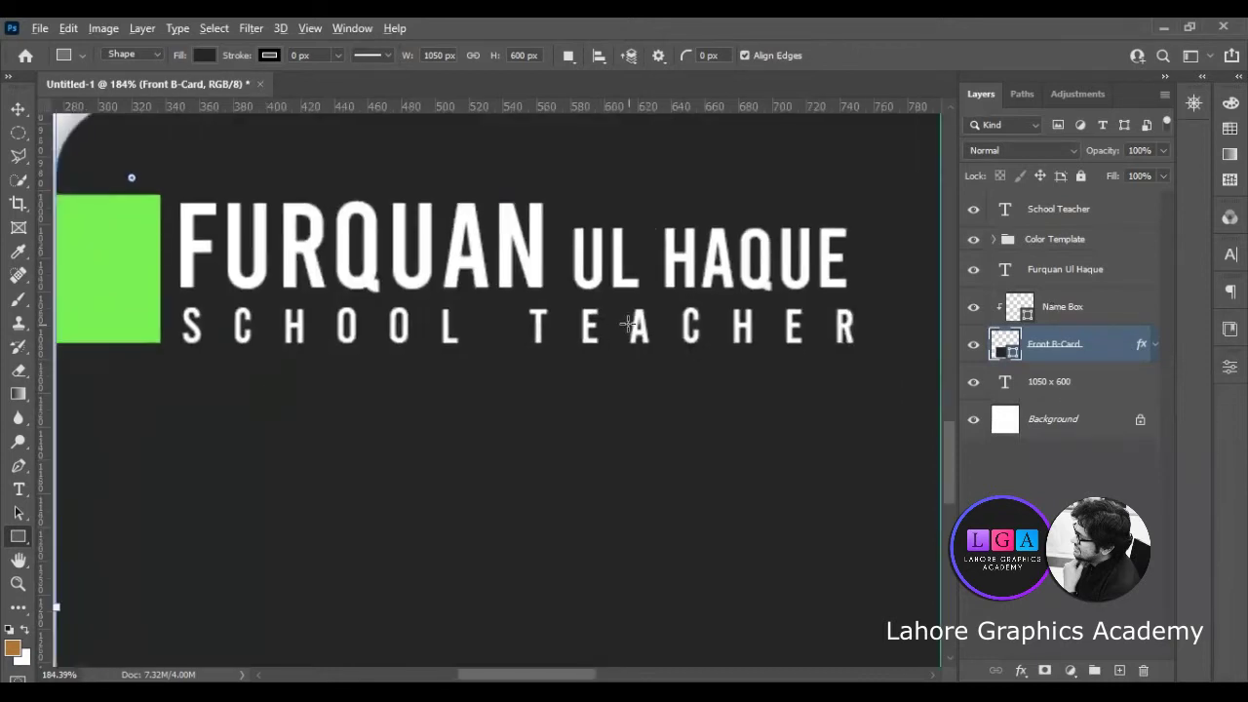
{"action": "scroll", "coordinate": [629, 327], "scroll_direction": "down", "scroll_amount": 1}
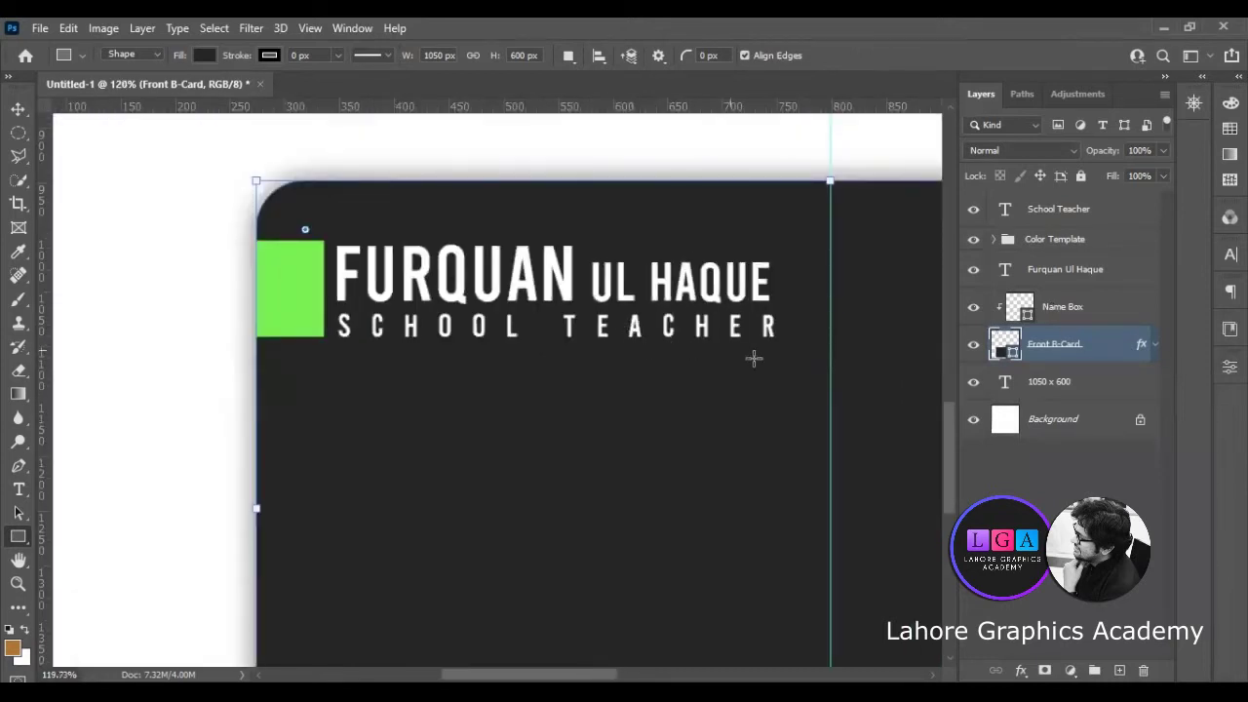
{"action": "scroll", "coordinate": [676, 405], "scroll_direction": "down", "scroll_amount": 1}
{"action": "mouse_move", "coordinate": [722, 446]}
{"action": "left_mouse_down"}
{"action": "mouse_move", "coordinate": [658, 410]}
{"action": "mouse_move", "coordinate": [438, 354]}
{"action": "left_mouse_up"}
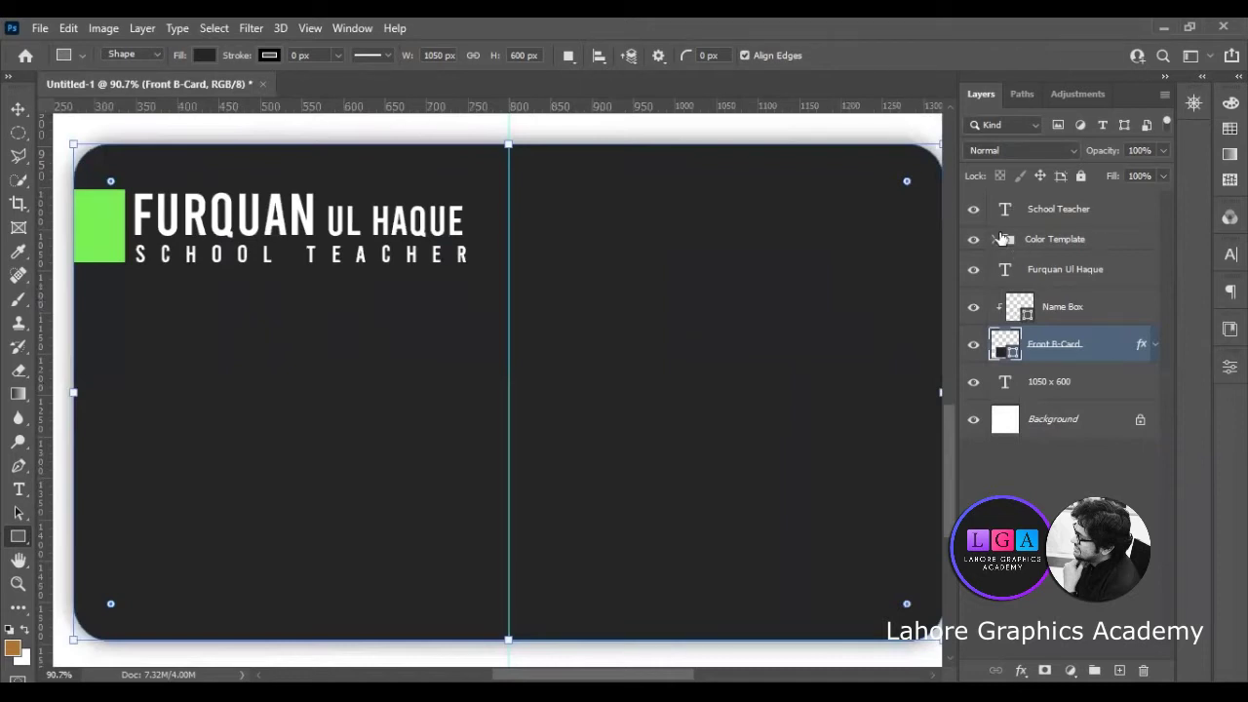
{"action": "key", "text": "t"}
{"action": "left_click_drag", "start_coordinate": [325, 221], "coordinate": [467, 220]}
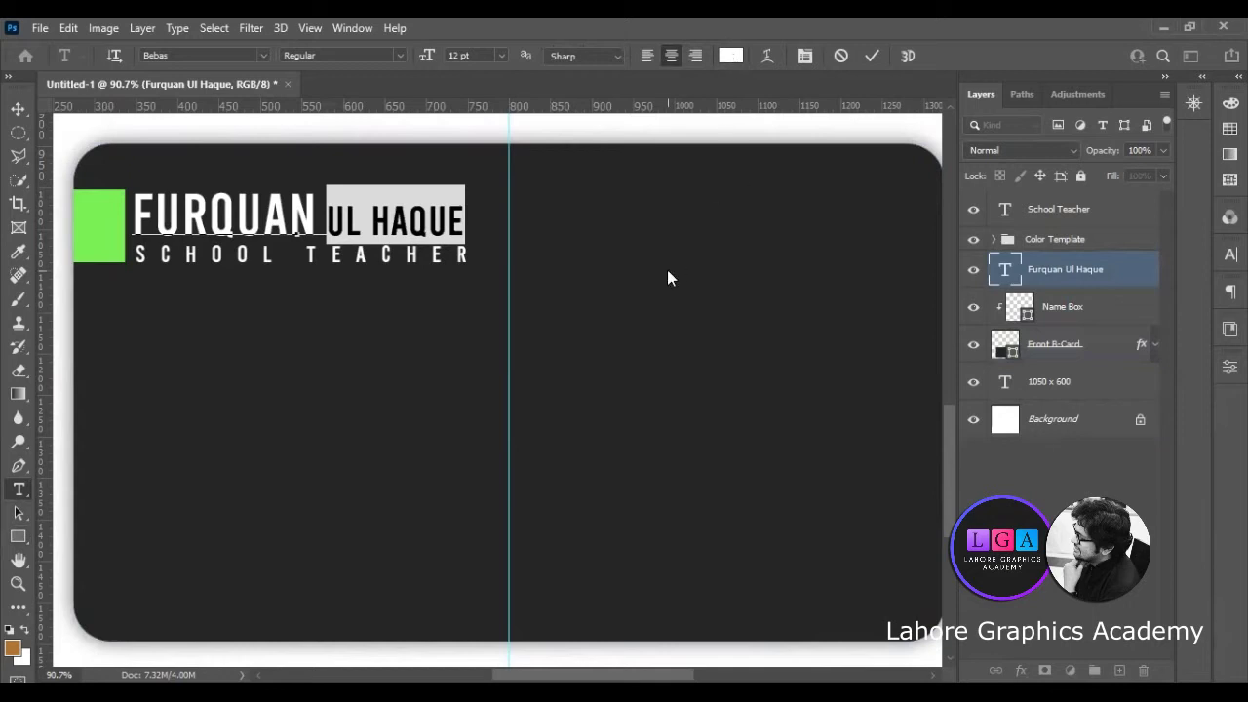
{"action": "left_click", "coordinate": [644, 351]}
{"action": "key", "text": "BackSpace"}
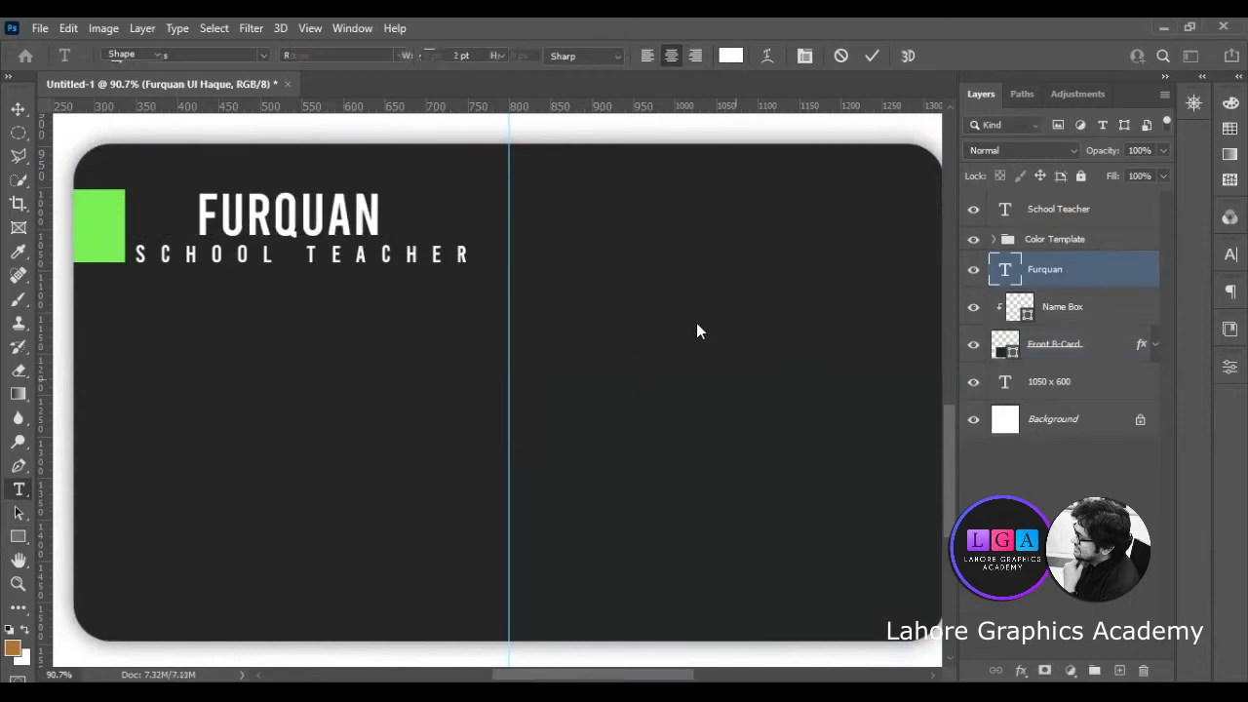
{"action": "scroll", "coordinate": [682, 224], "scroll_direction": "up", "scroll_amount": 2}
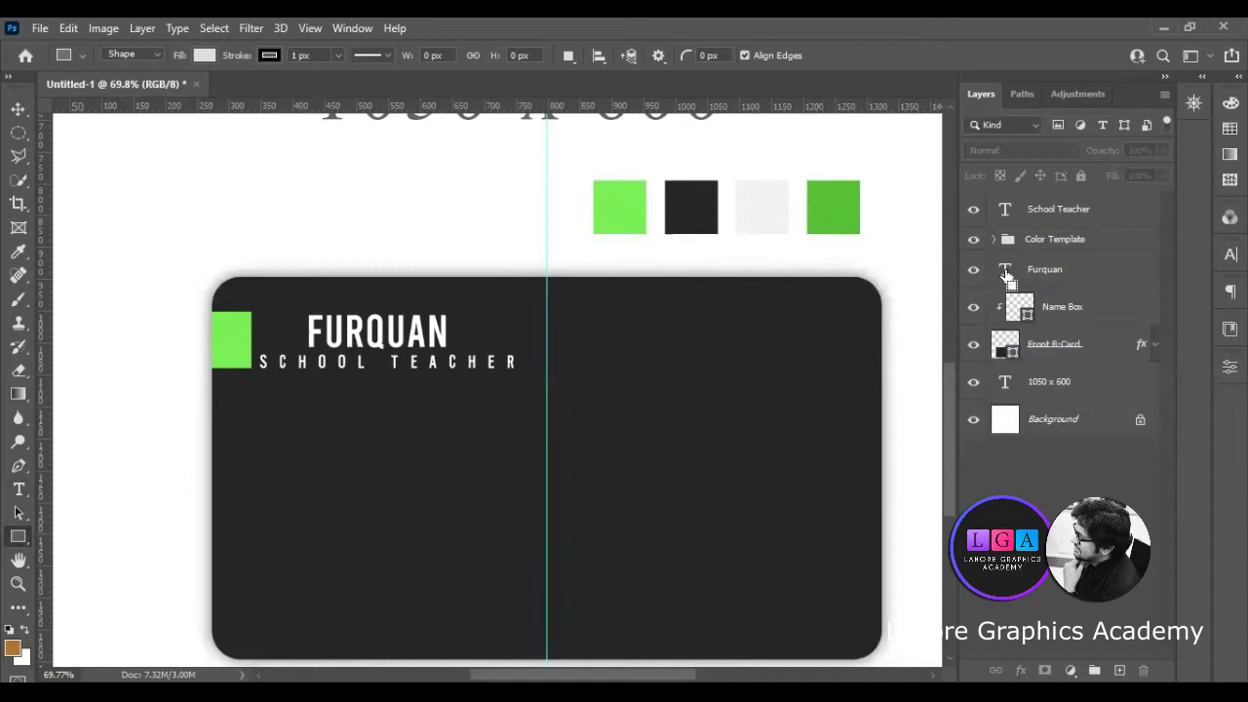
{"action": "key", "text": "ctrl+z"}
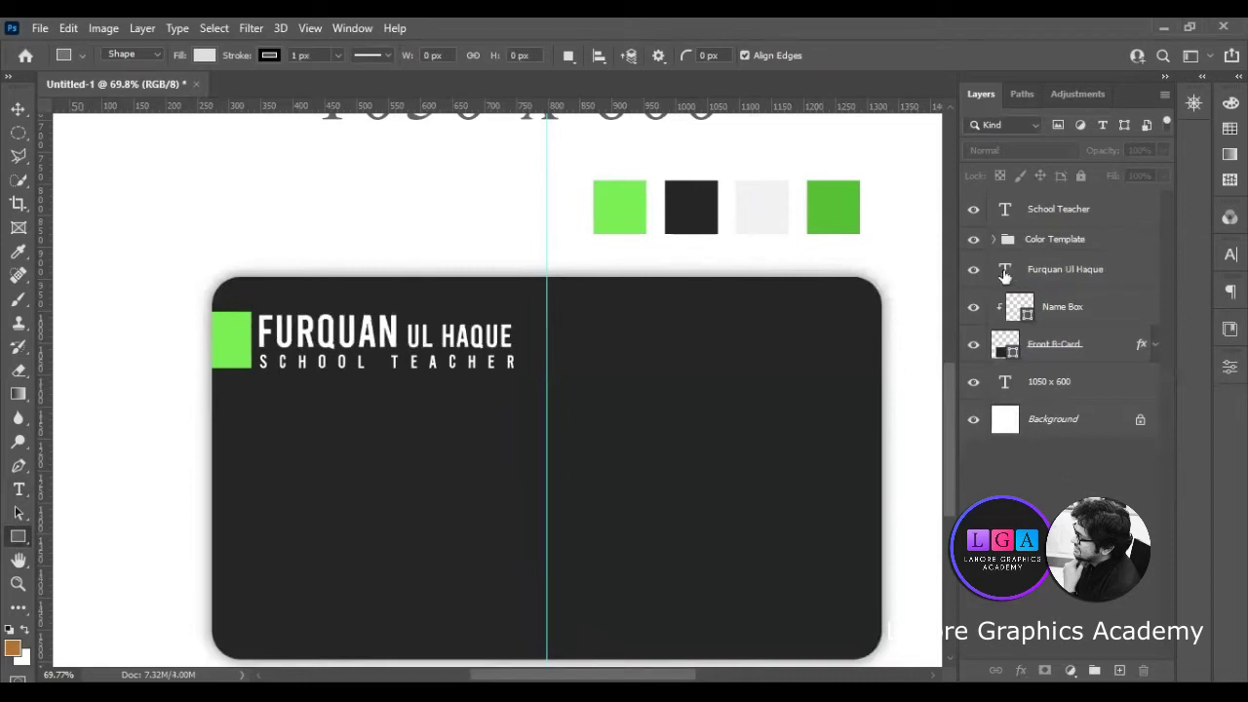
{"action": "double_click", "coordinate": [1004, 270]}
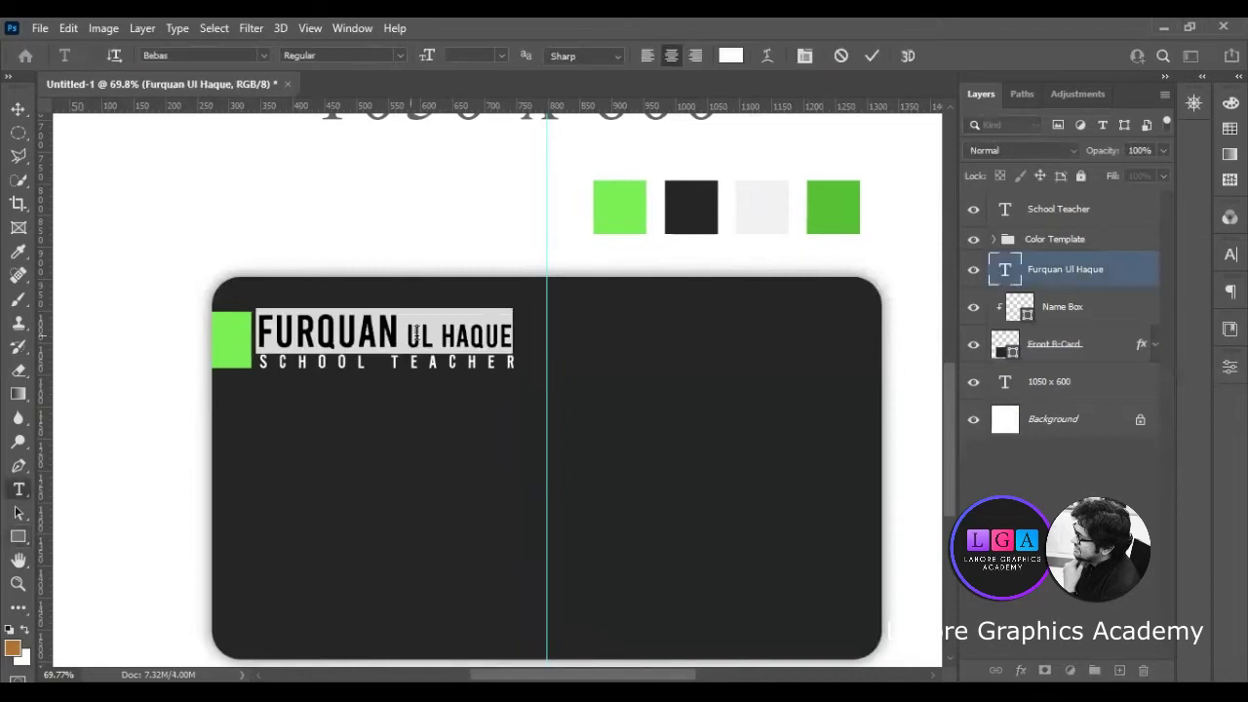
{"action": "left_click_drag", "start_coordinate": [407, 334], "coordinate": [528, 333]}
{"action": "left_click", "coordinate": [734, 57]}
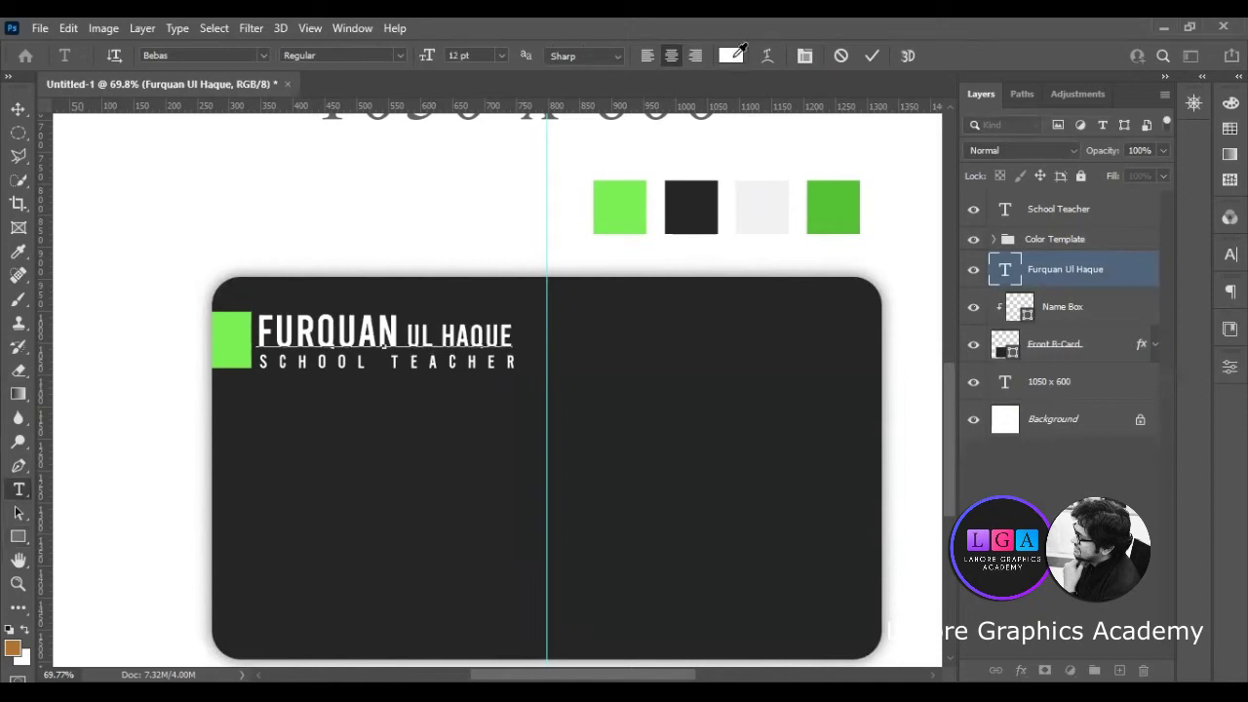
{"action": "left_click", "coordinate": [624, 199]}
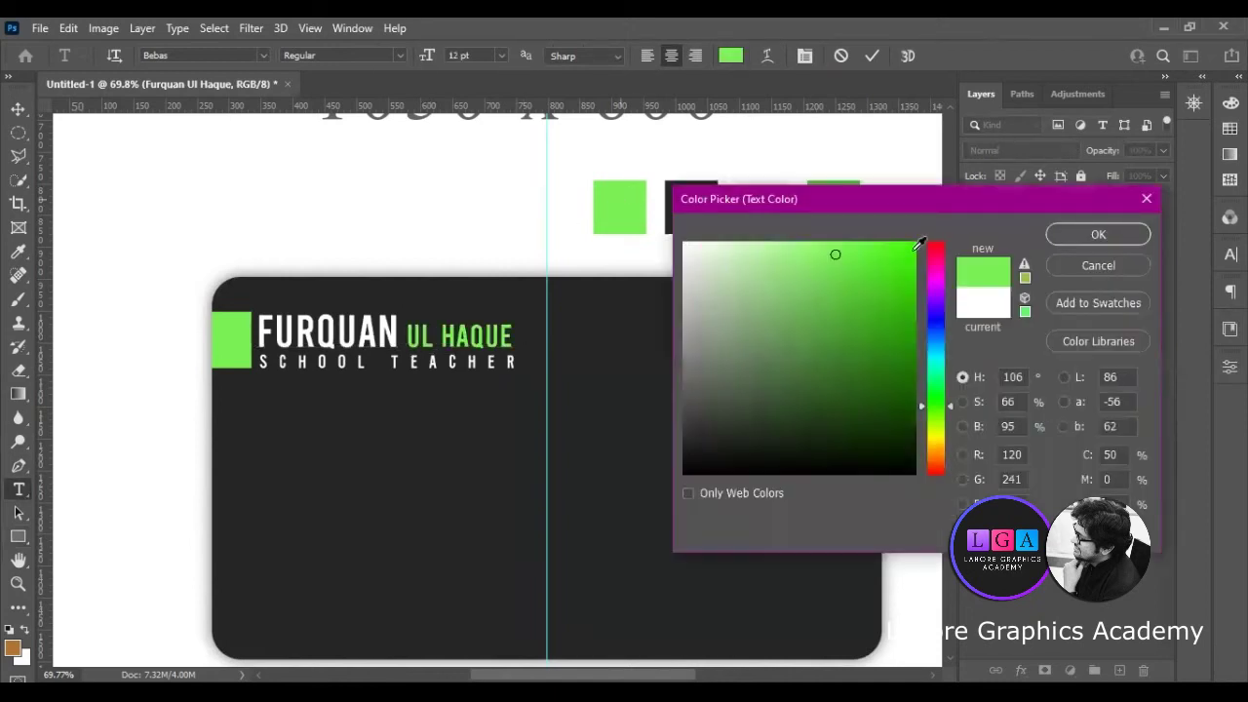
{"action": "left_click", "coordinate": [1117, 240]}
{"action": "left_click", "coordinate": [873, 57]}
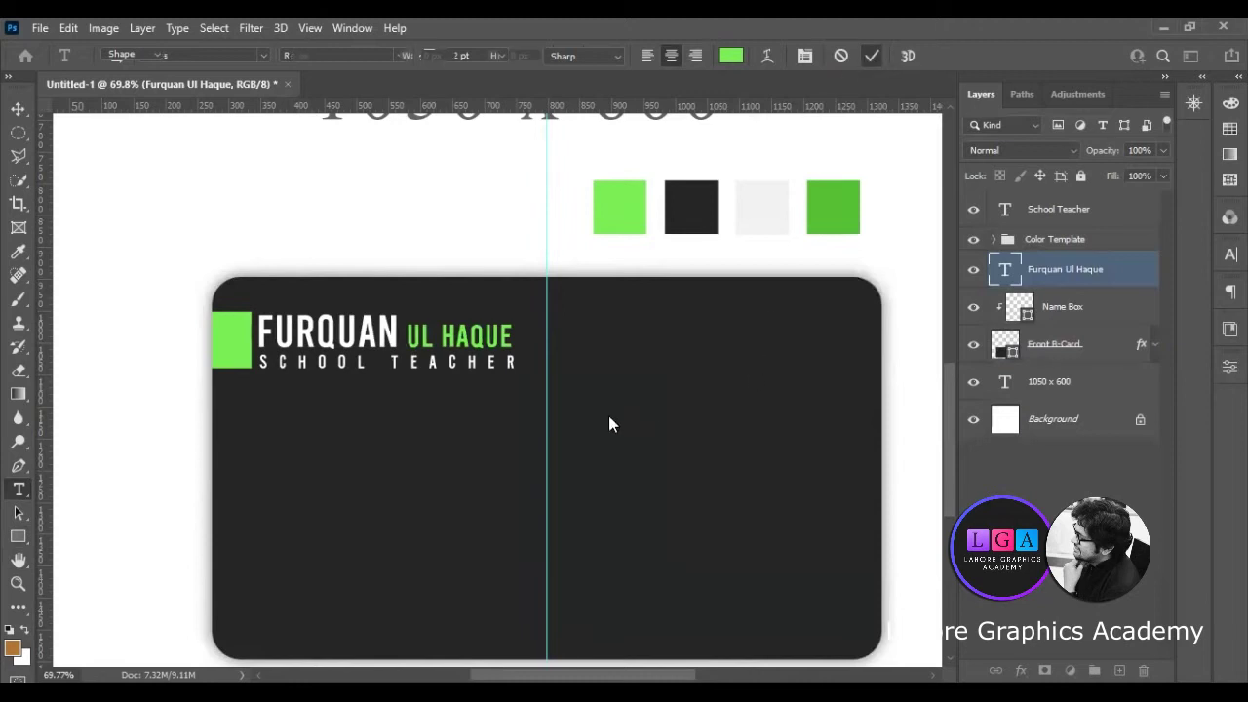
{"action": "key", "text": "u"}
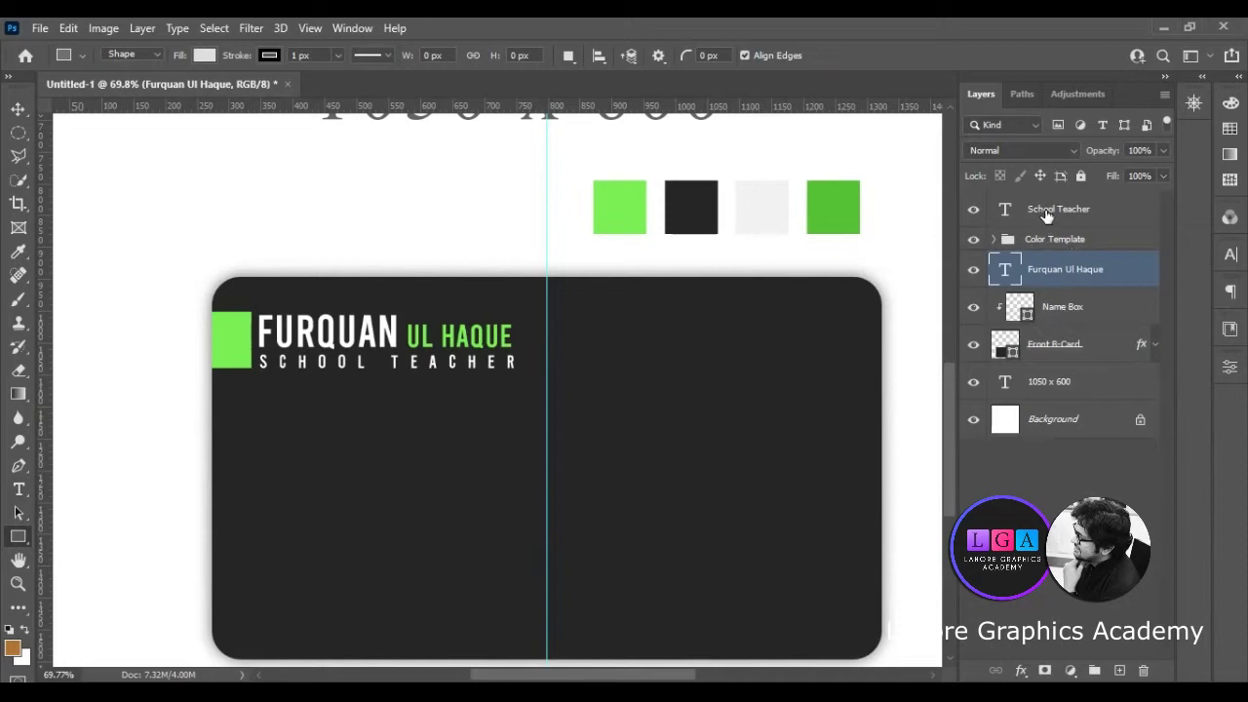
{"action": "left_click", "coordinate": [516, 380], "text": "ctrl"}
{"action": "key", "text": "ctrl+t"}
{"action": "scroll", "coordinate": [517, 380], "scroll_direction": "up", "scroll_amount": 1}
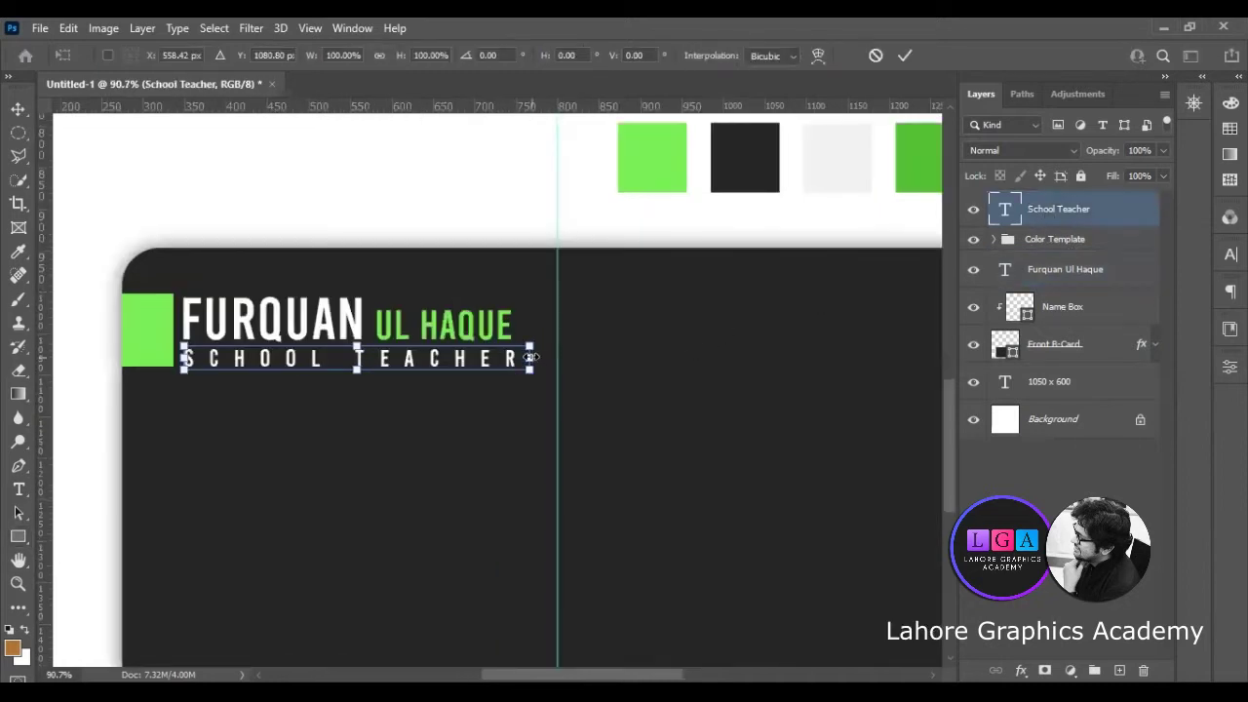
{"action": "left_click_drag", "start_coordinate": [528, 357], "coordinate": [522, 357]}
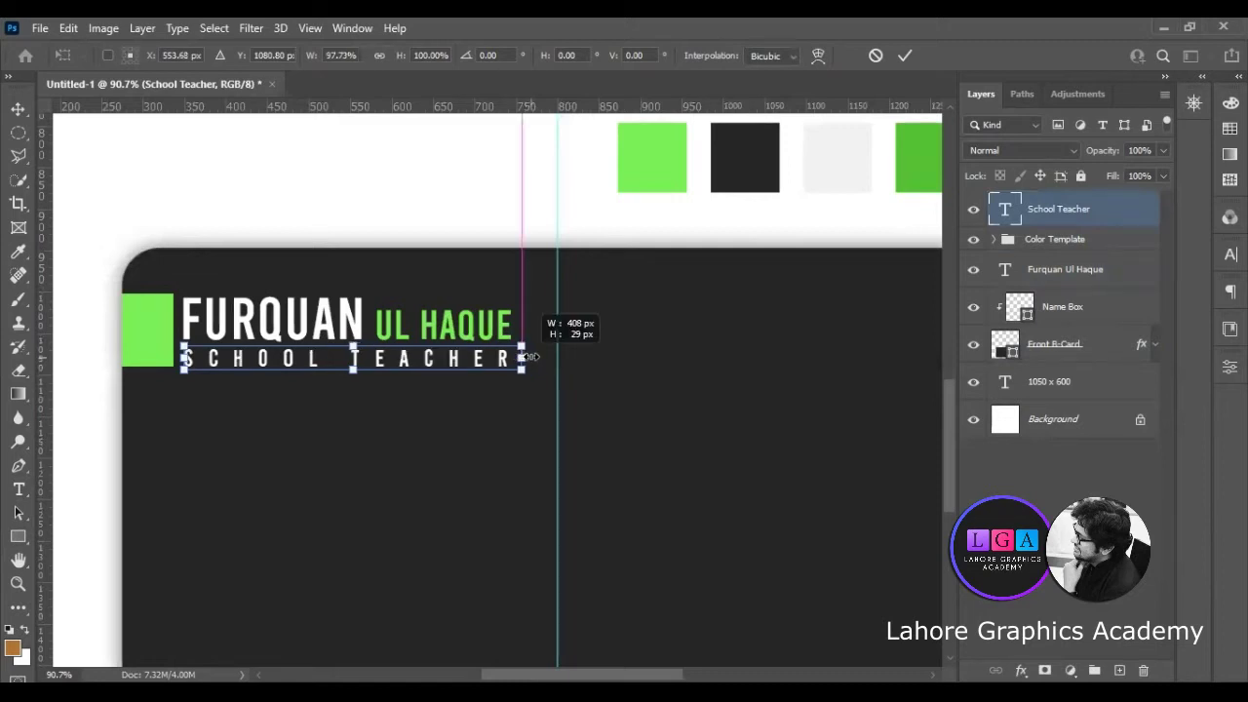
{"action": "left_click_drag", "start_coordinate": [529, 357], "coordinate": [525, 356]}
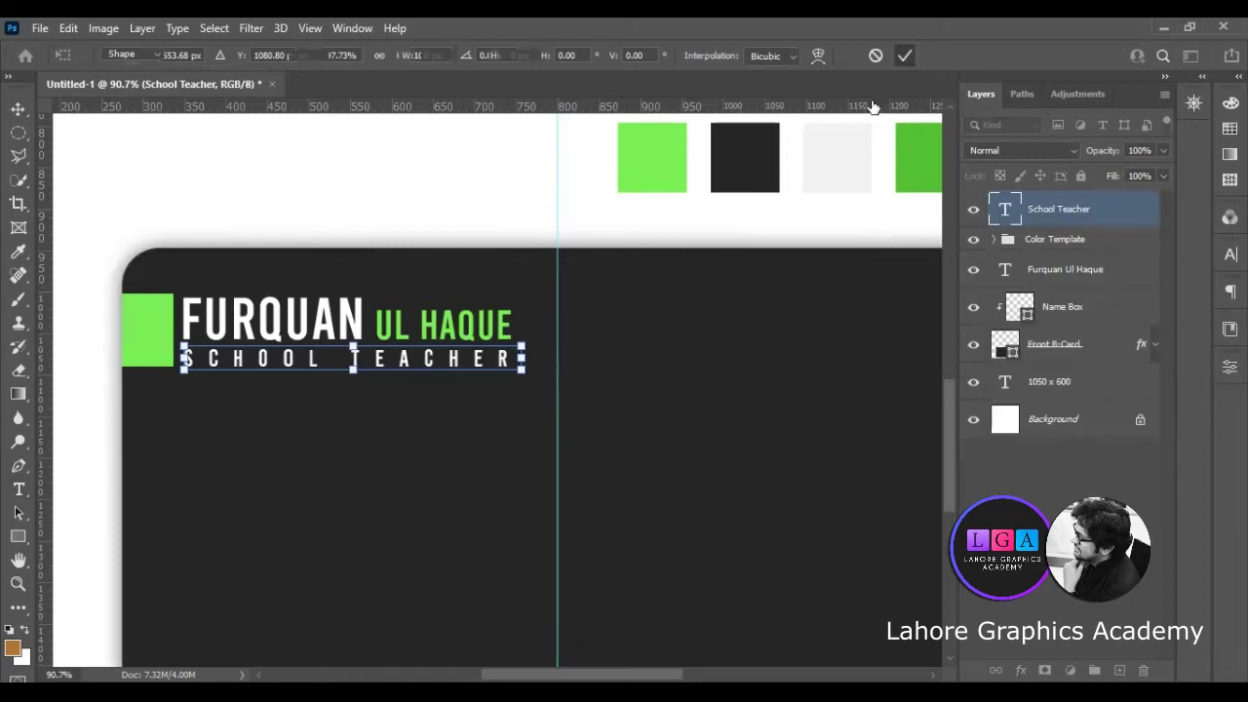
{"action": "left_click", "coordinate": [906, 59]}
{"action": "key", "text": "u"}
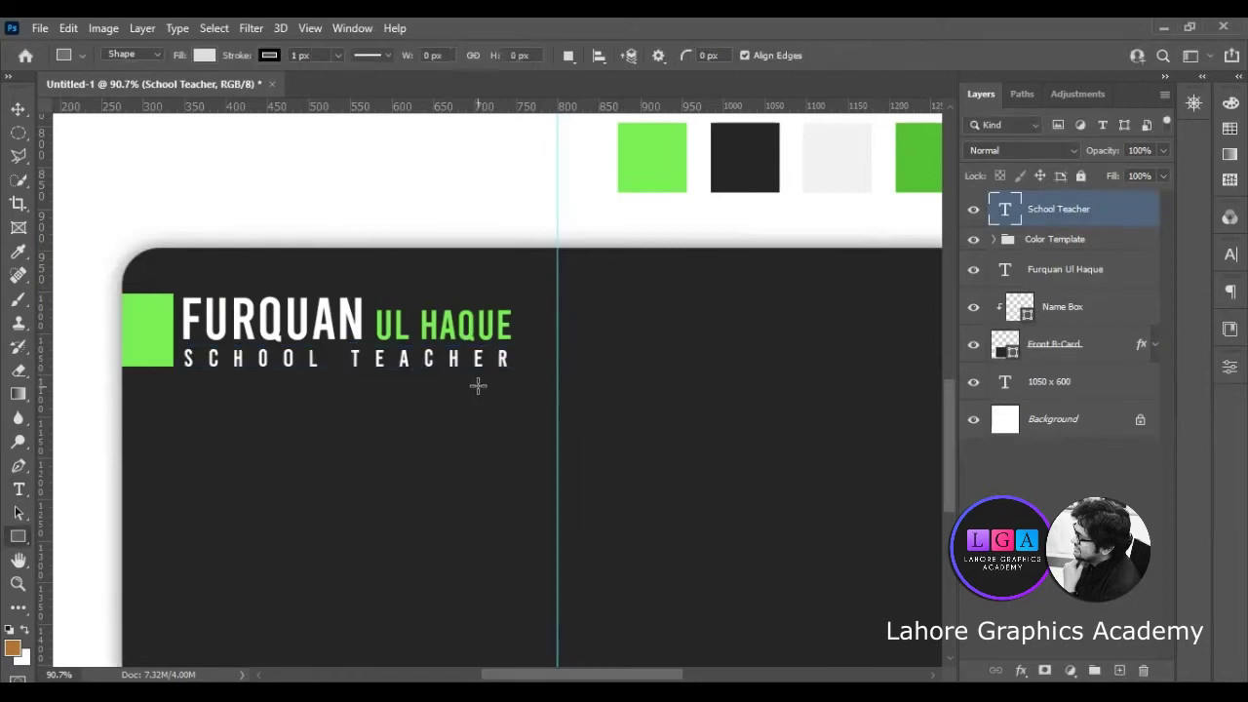
{"action": "mouse_move", "coordinate": [589, 485]}
{"action": "left_mouse_down"}
{"action": "mouse_move", "coordinate": [574, 384]}
{"action": "mouse_move", "coordinate": [534, 389]}
{"action": "left_mouse_up"}
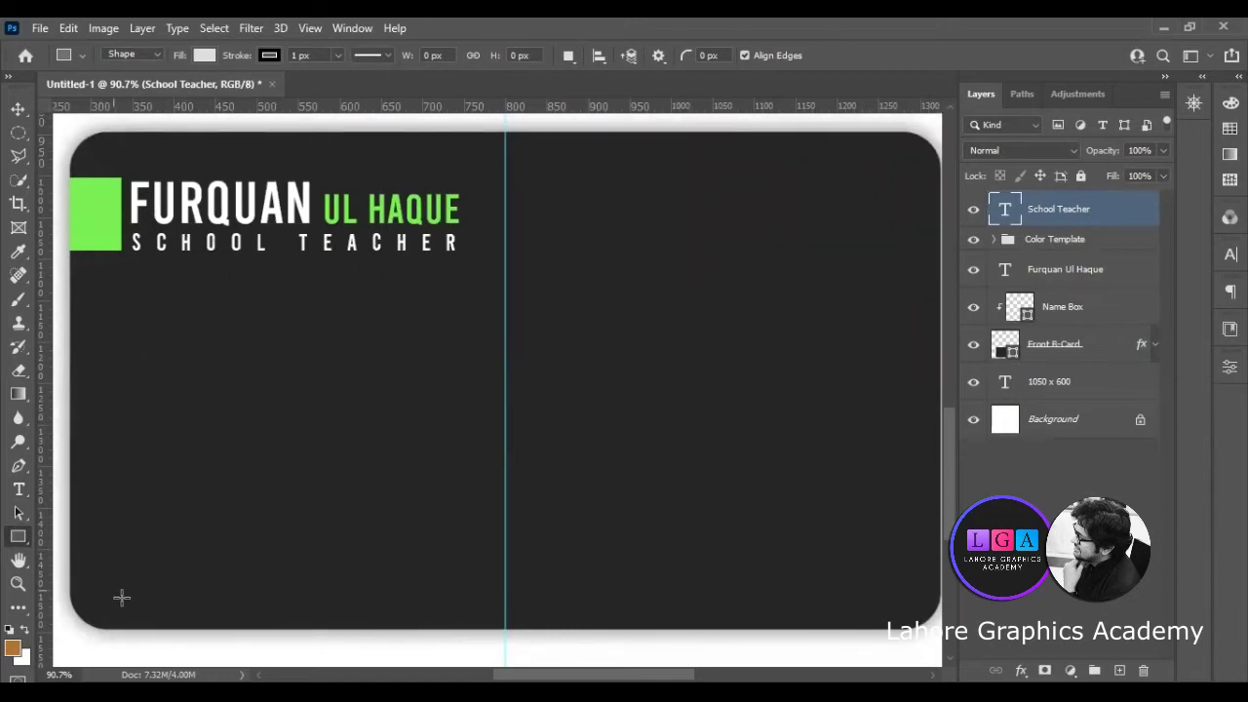
{"action": "scroll", "coordinate": [295, 471], "scroll_direction": "down", "scroll_amount": 2}
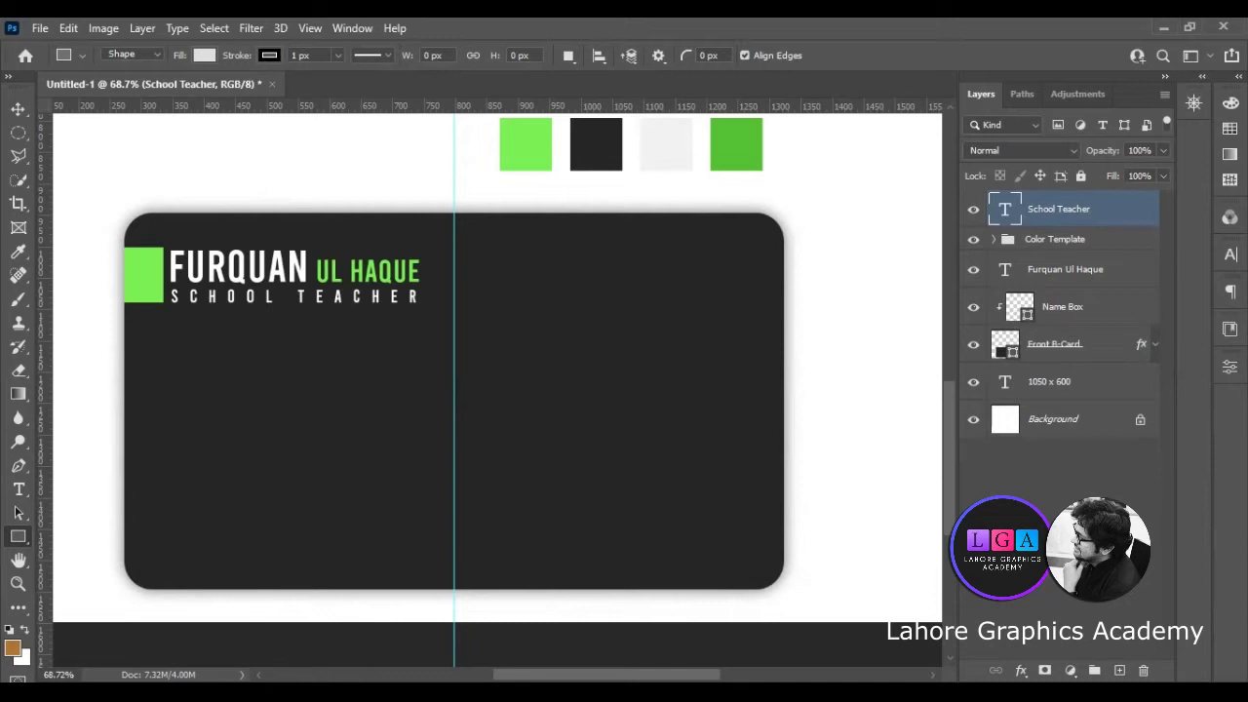
- Group the name and School Teacher text layers into a group named Title
{"action": "right_click", "coordinate": [20, 543]}
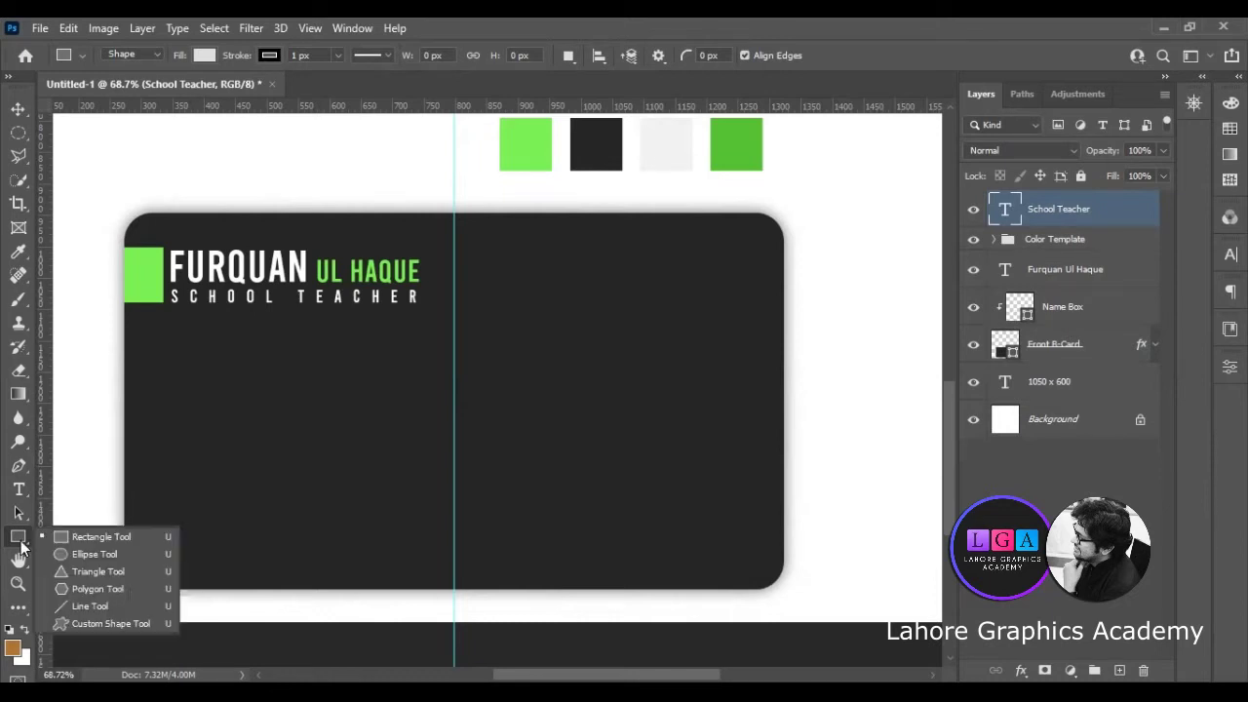
{"action": "left_click", "coordinate": [89, 555]}
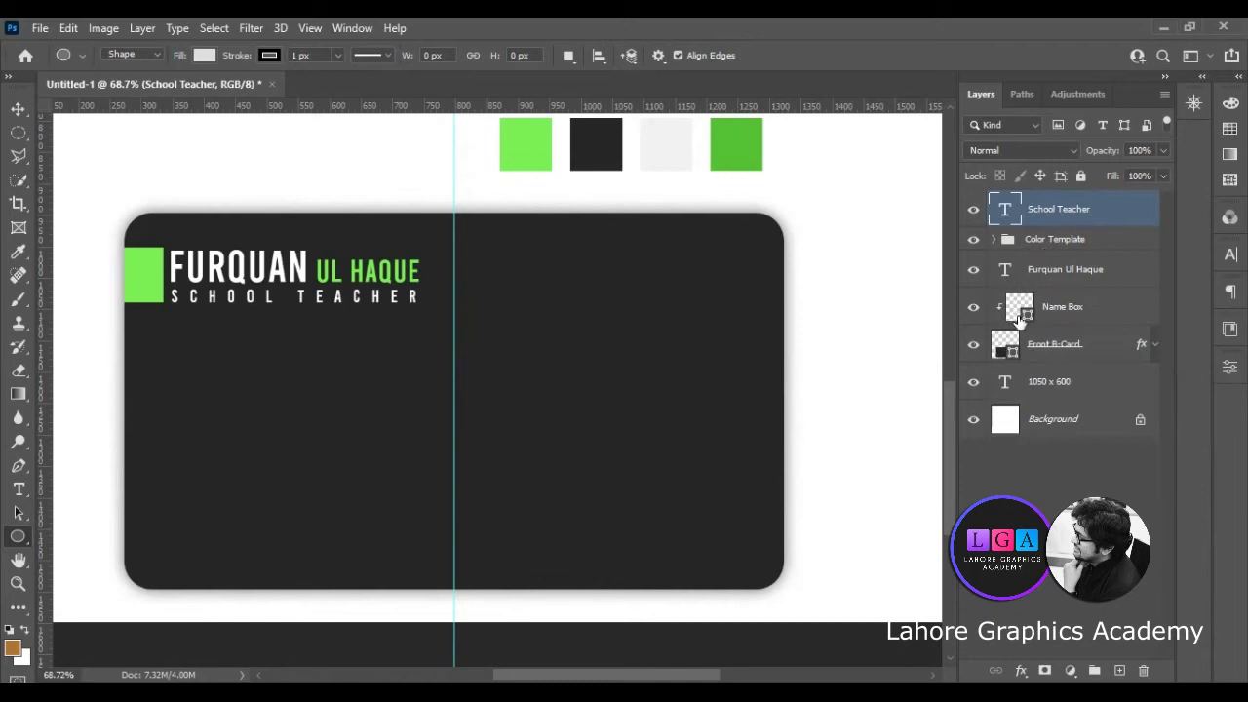
{"action": "left_click", "coordinate": [1058, 273]}
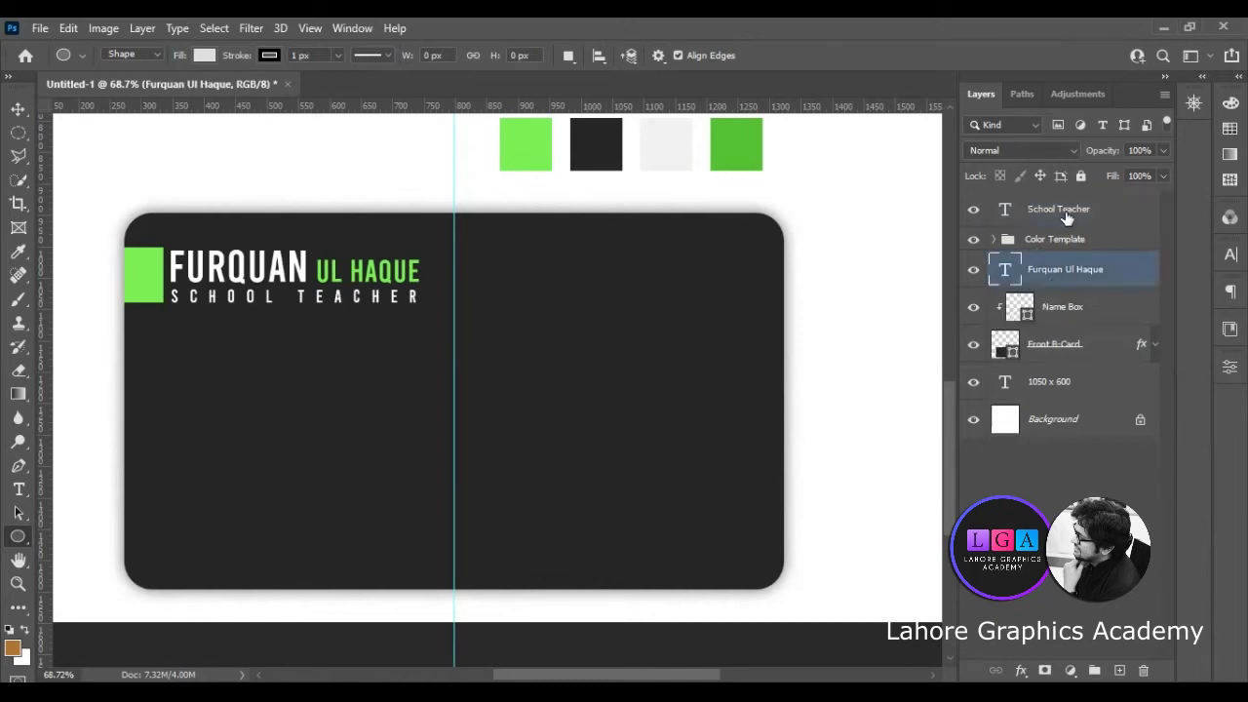
{"action": "left_click", "coordinate": [1066, 215], "text": "ctrl"}
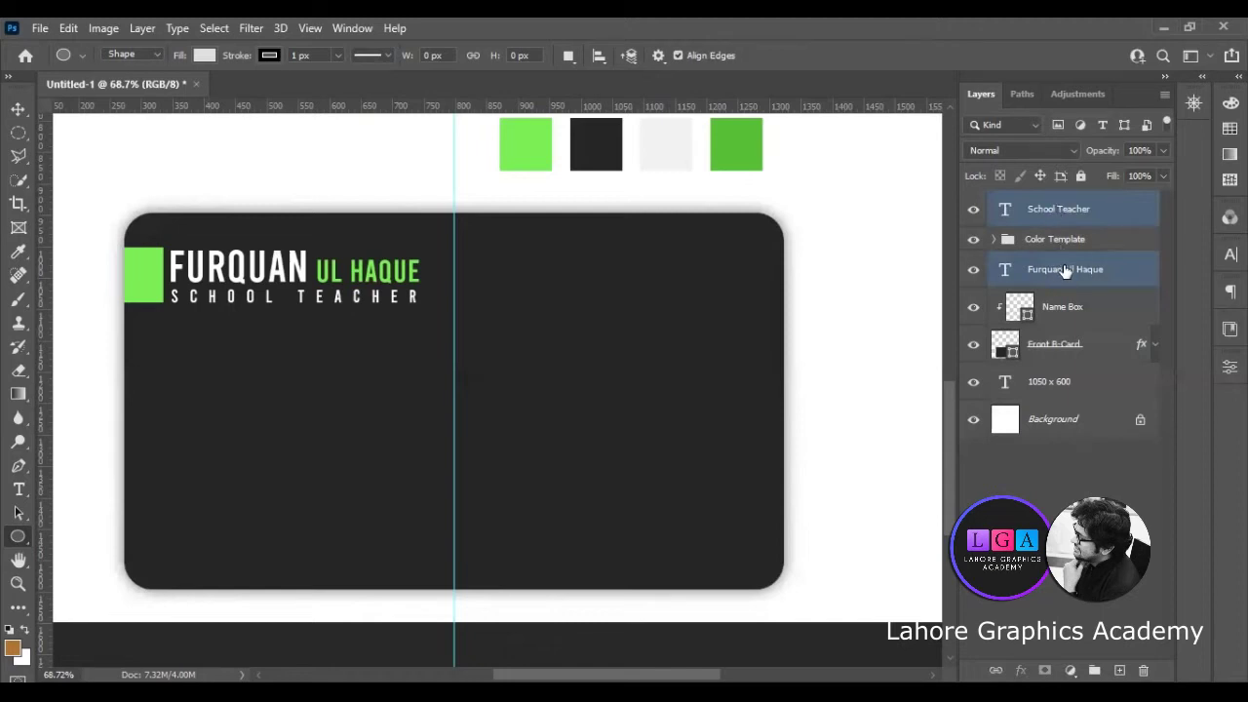
{"action": "key", "text": "ctrl+g"}
{"action": "double_click", "coordinate": [1042, 203]}
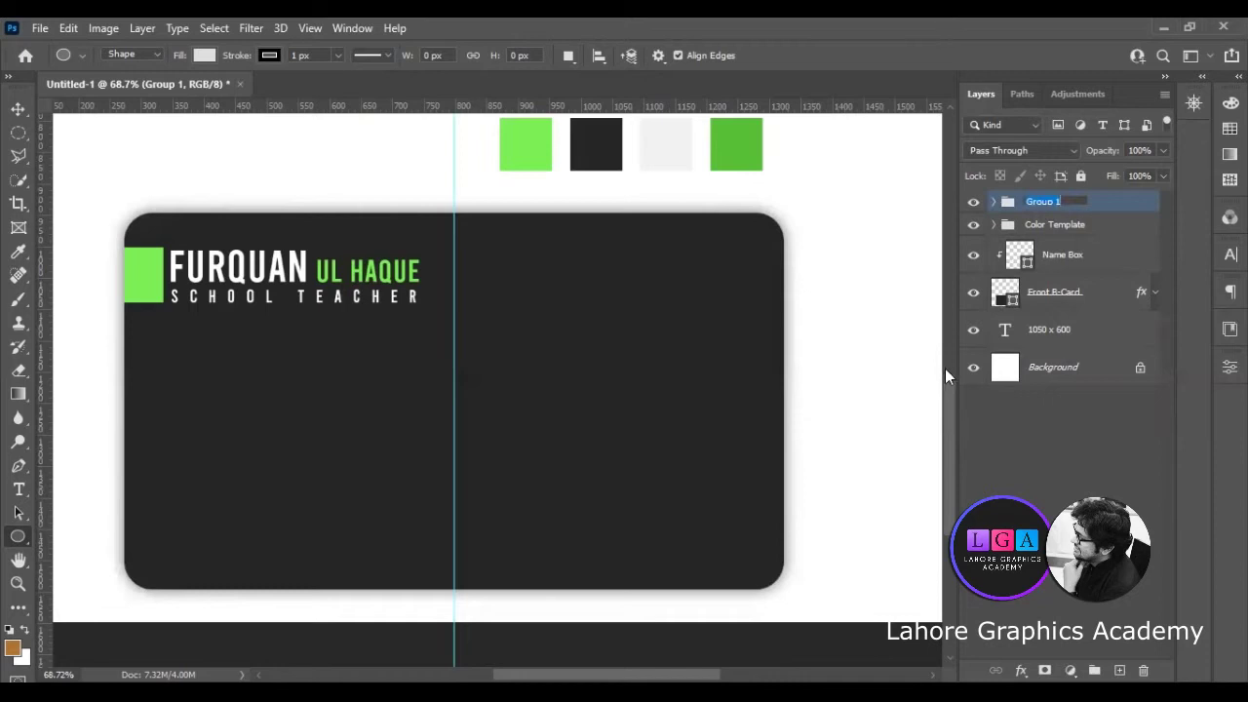
{"action": "type", "text": "Title"}
{"action": "left_click", "coordinate": [1051, 421]}
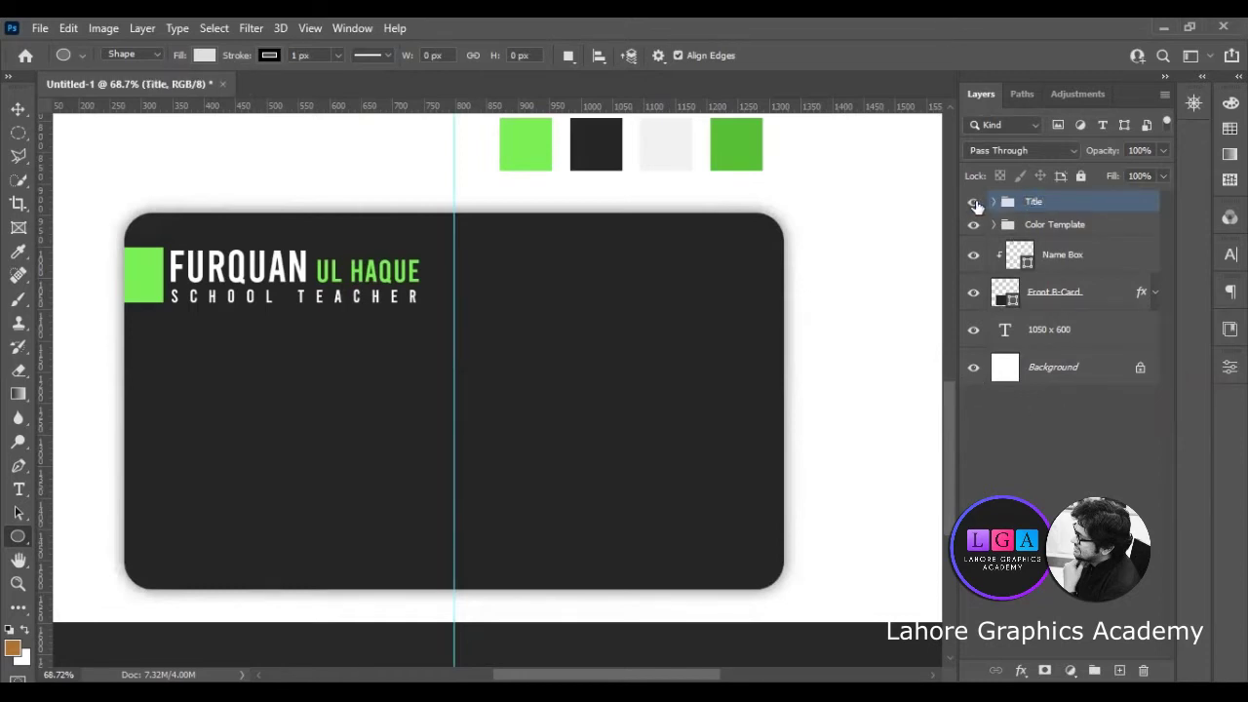
- Check the Title group's contents, then nudge it slightly right on the card
{"action": "left_click", "coordinate": [973, 205]}
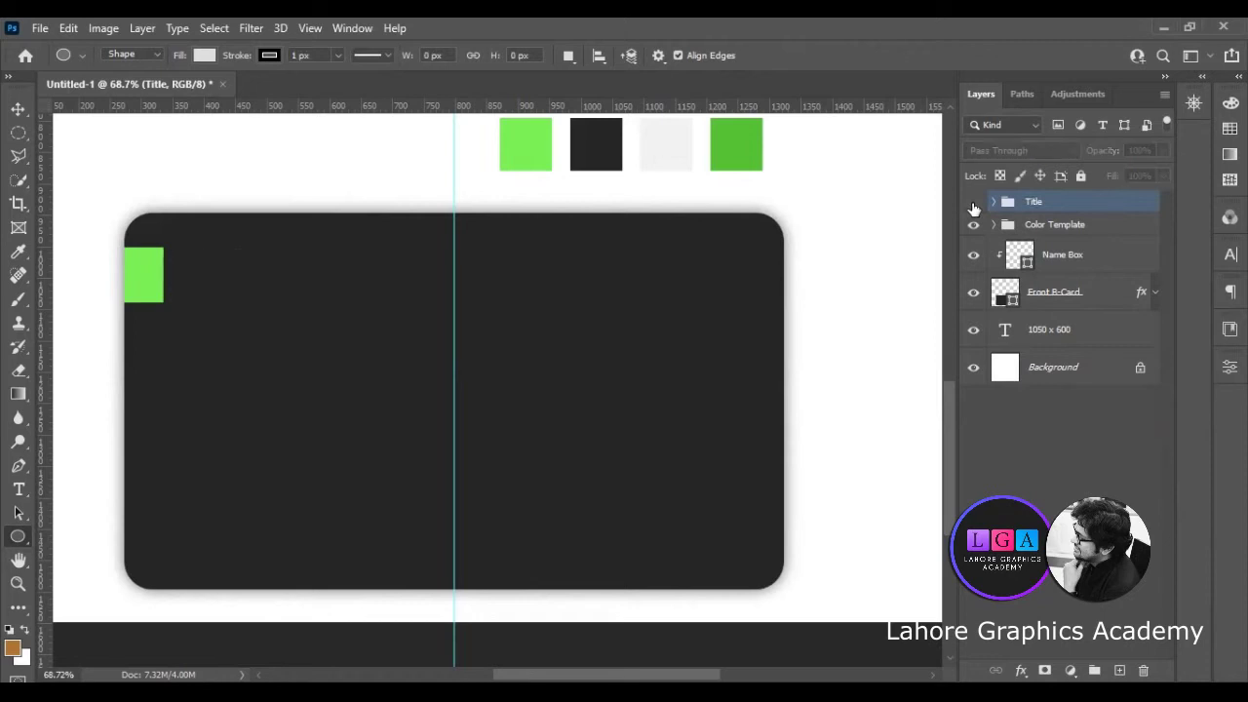
{"action": "left_click", "coordinate": [973, 204]}
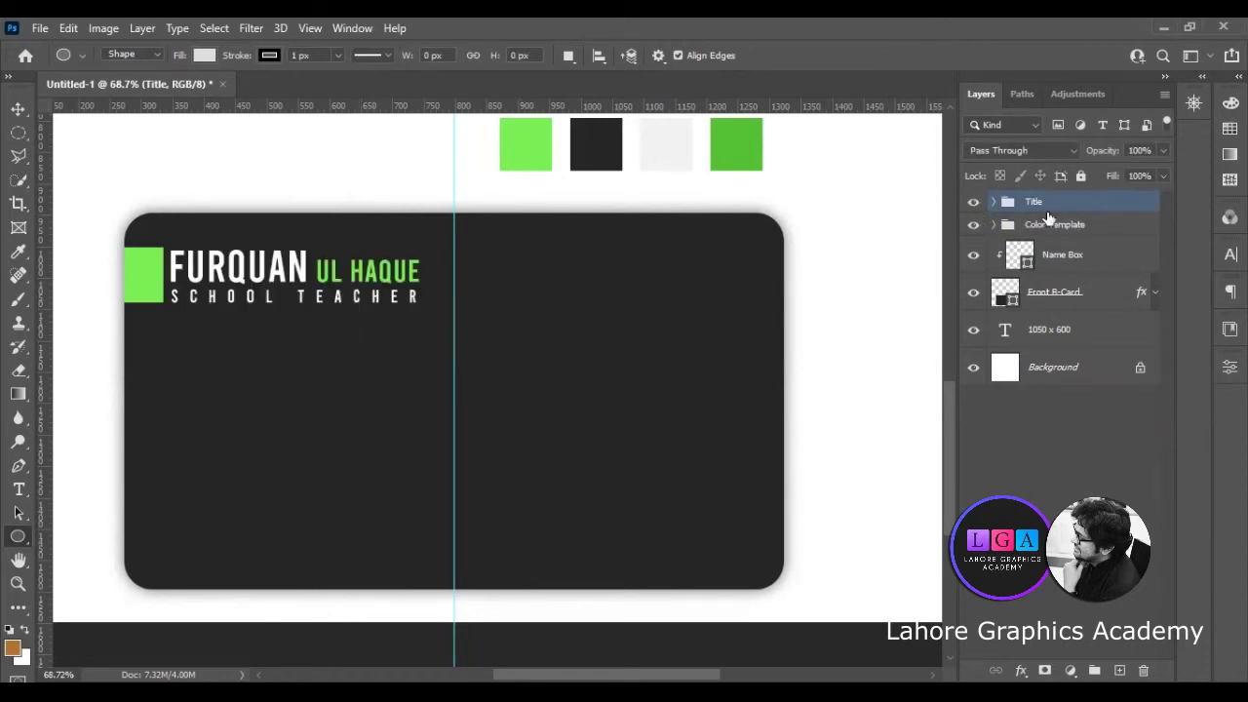
{"action": "key", "text": "v"}
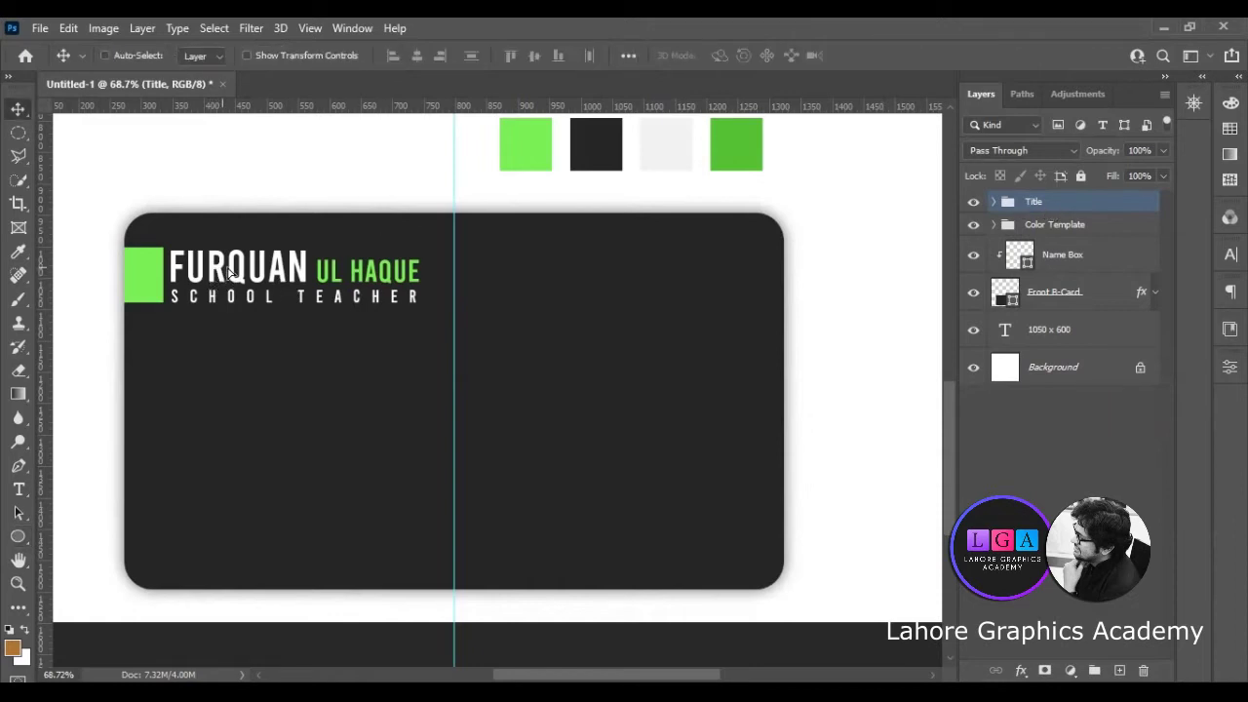
{"action": "left_click_drag", "start_coordinate": [229, 273], "coordinate": [238, 273]}
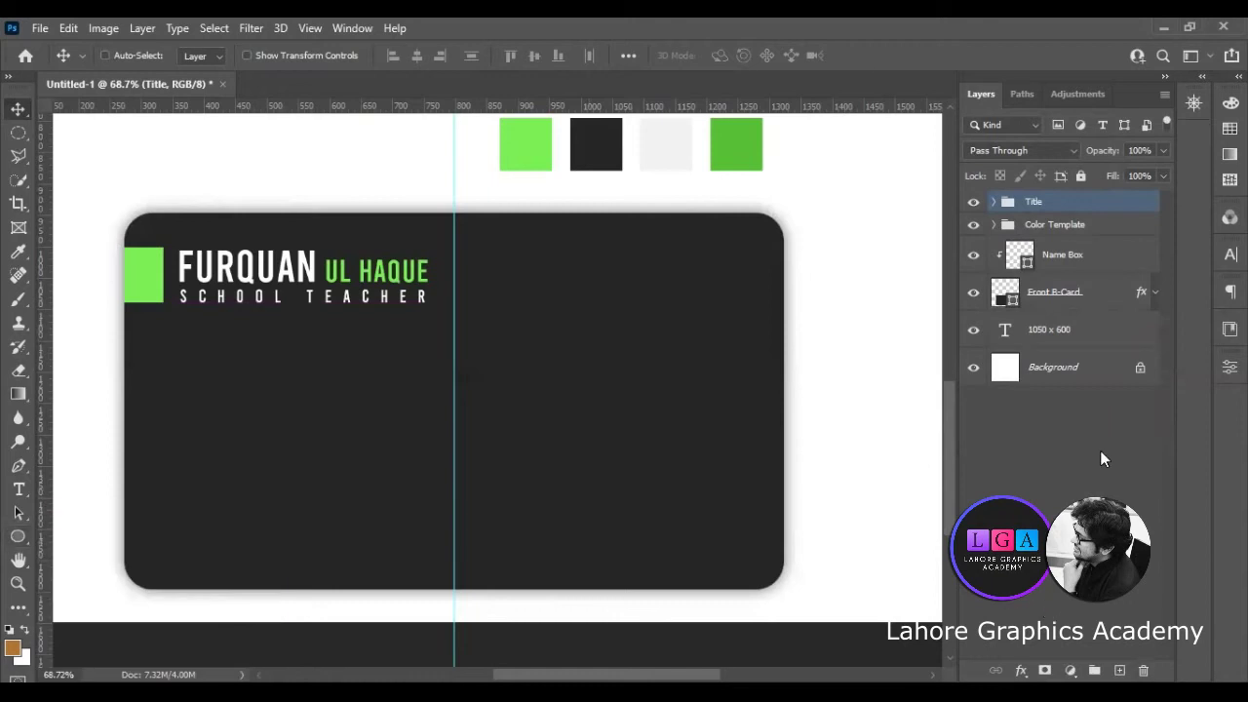
{"action": "left_click", "coordinate": [18, 537]}
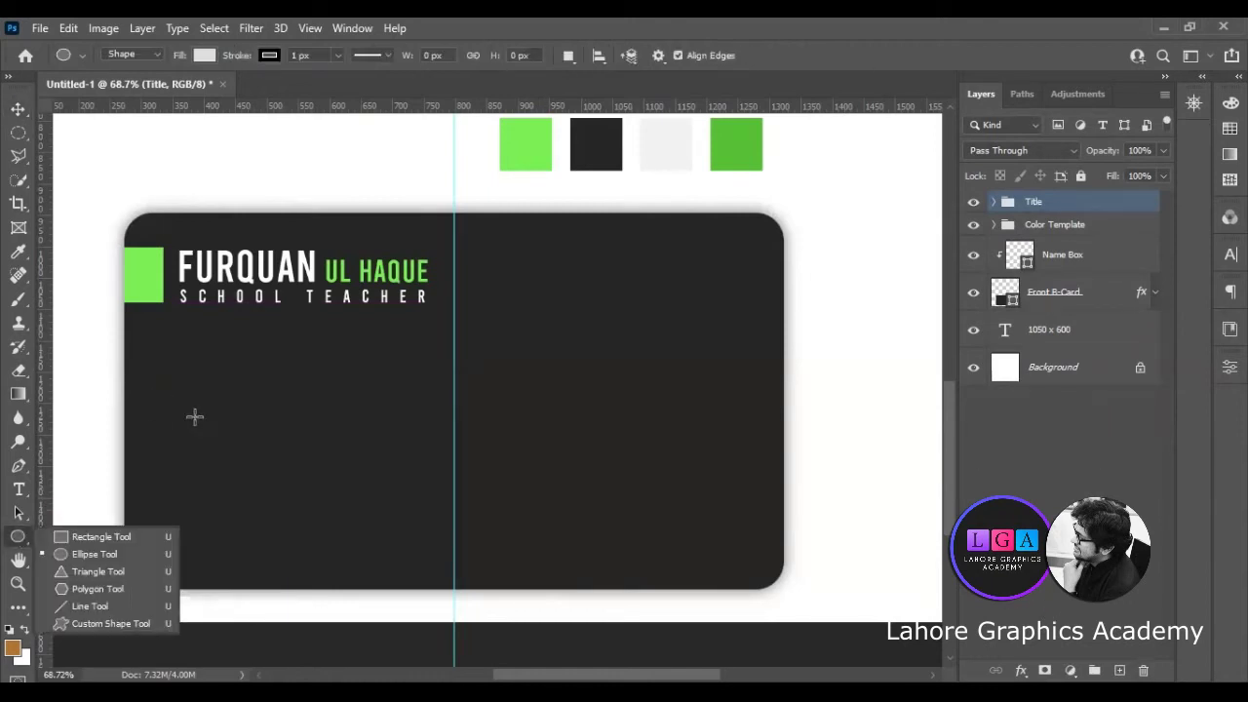
- Draw a 68 px circle below the title block
{"action": "left_click_drag", "start_coordinate": [192, 416], "coordinate": [147, 375]}
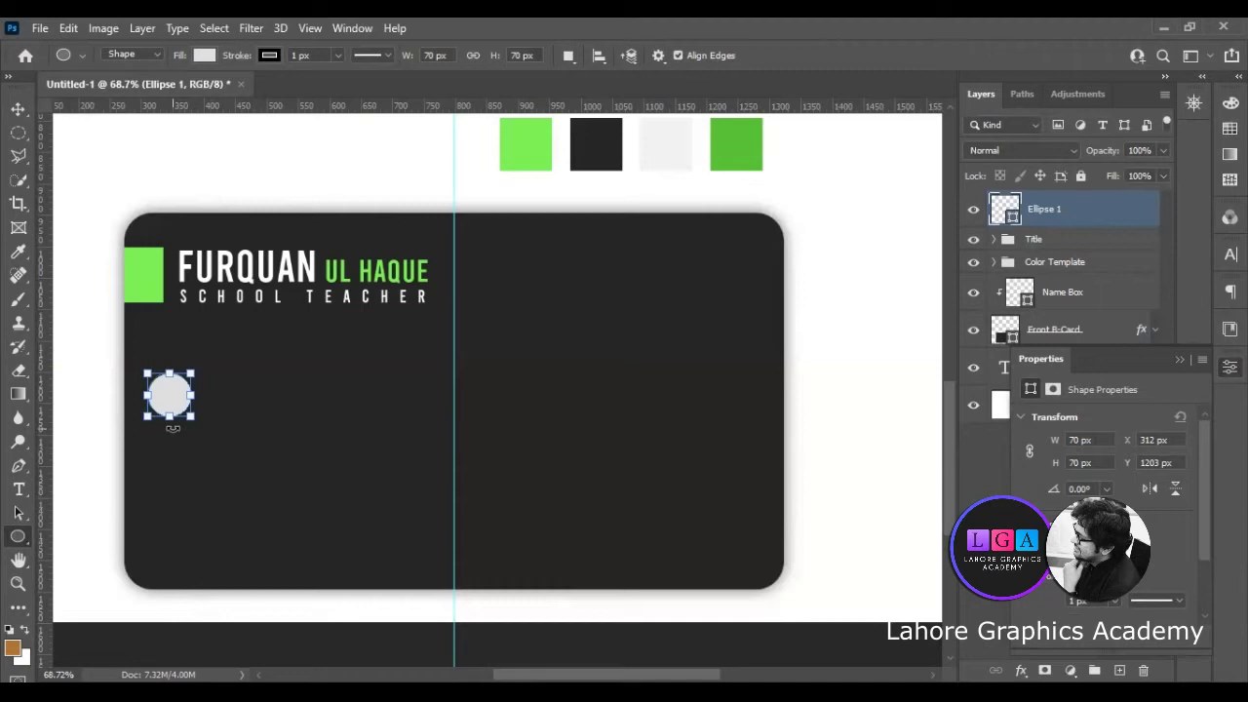
{"action": "key", "text": "ctrl+z"}
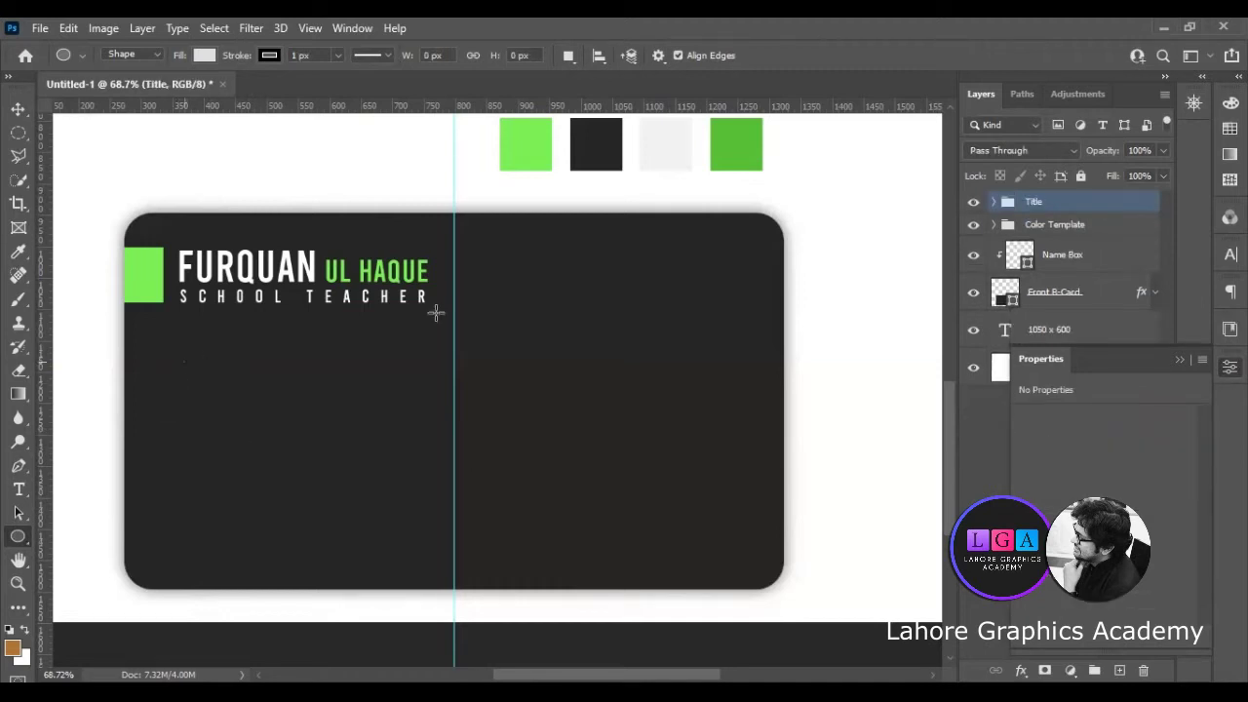
{"action": "left_click_drag", "start_coordinate": [206, 445], "coordinate": [242, 495]}
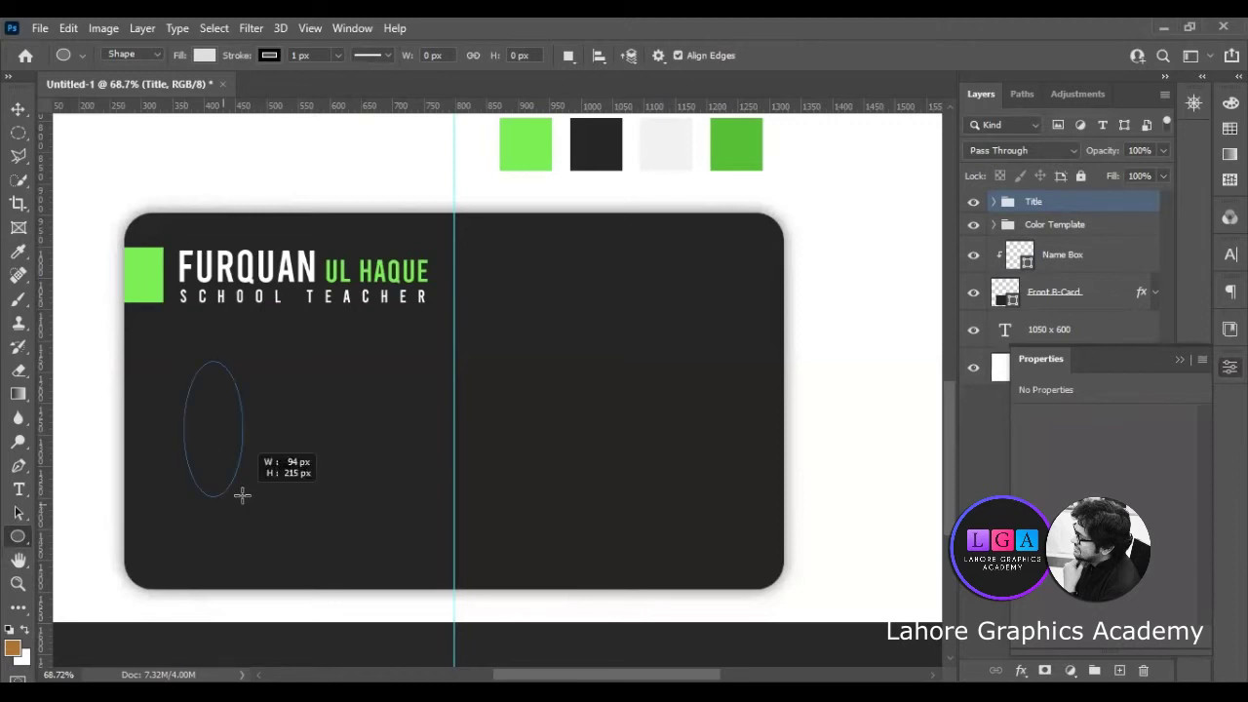
{"action": "key", "text": "shift"}
{"action": "left_click_drag", "start_coordinate": [265, 433], "coordinate": [243, 414]}
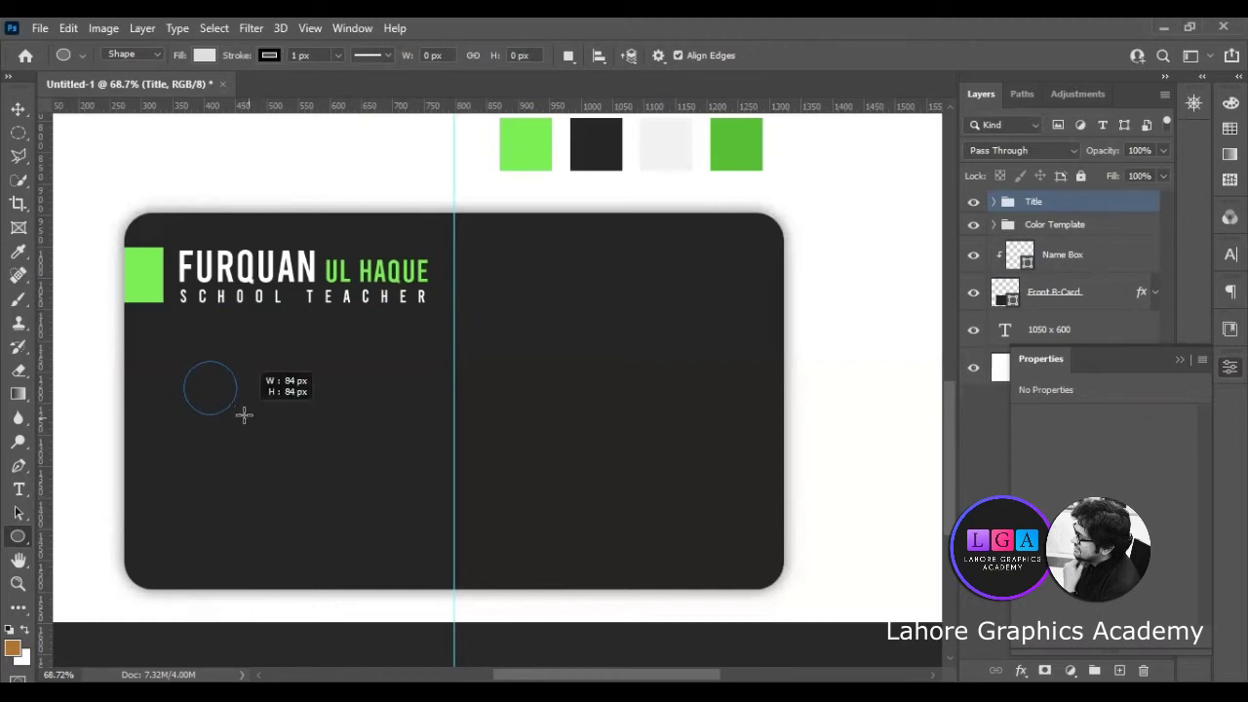
{"action": "left_click_drag", "start_coordinate": [239, 409], "coordinate": [236, 404]}
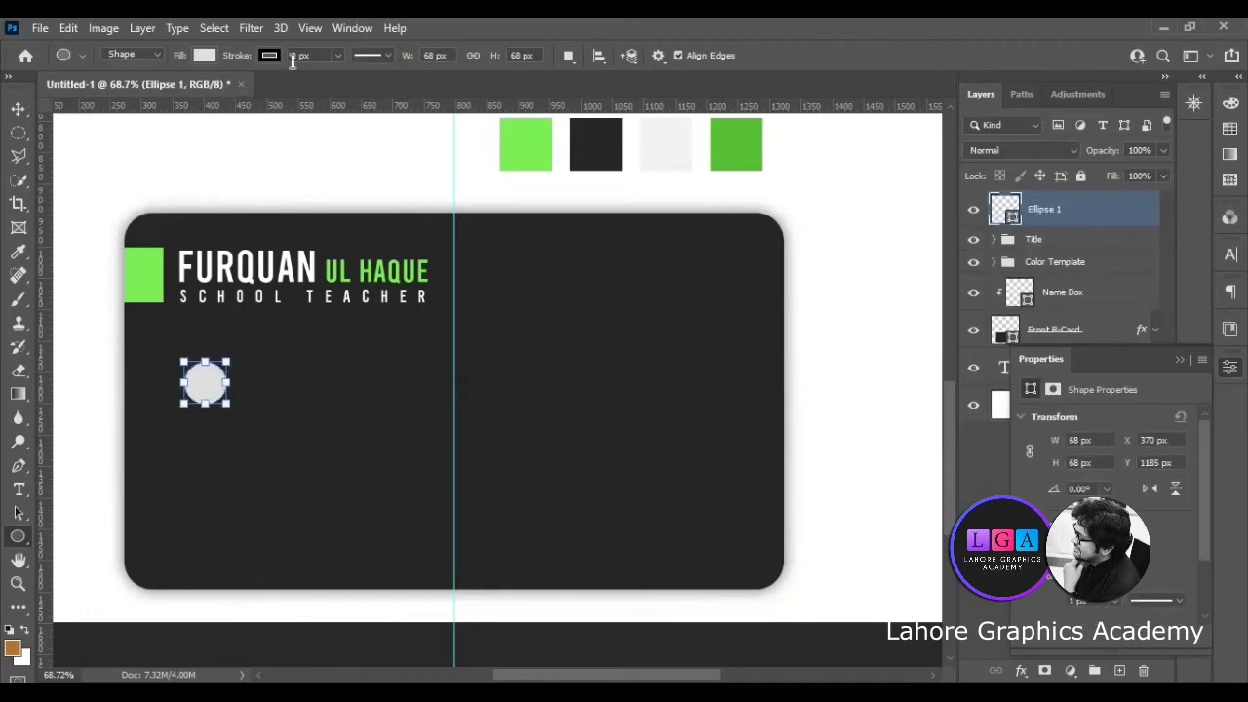
- Give the circle a 0 px stroke and a light green fill sampled from the swatch
{"action": "left_click_drag", "start_coordinate": [236, 56], "coordinate": [196, 60]}
{"action": "double_click", "coordinate": [1006, 214]}
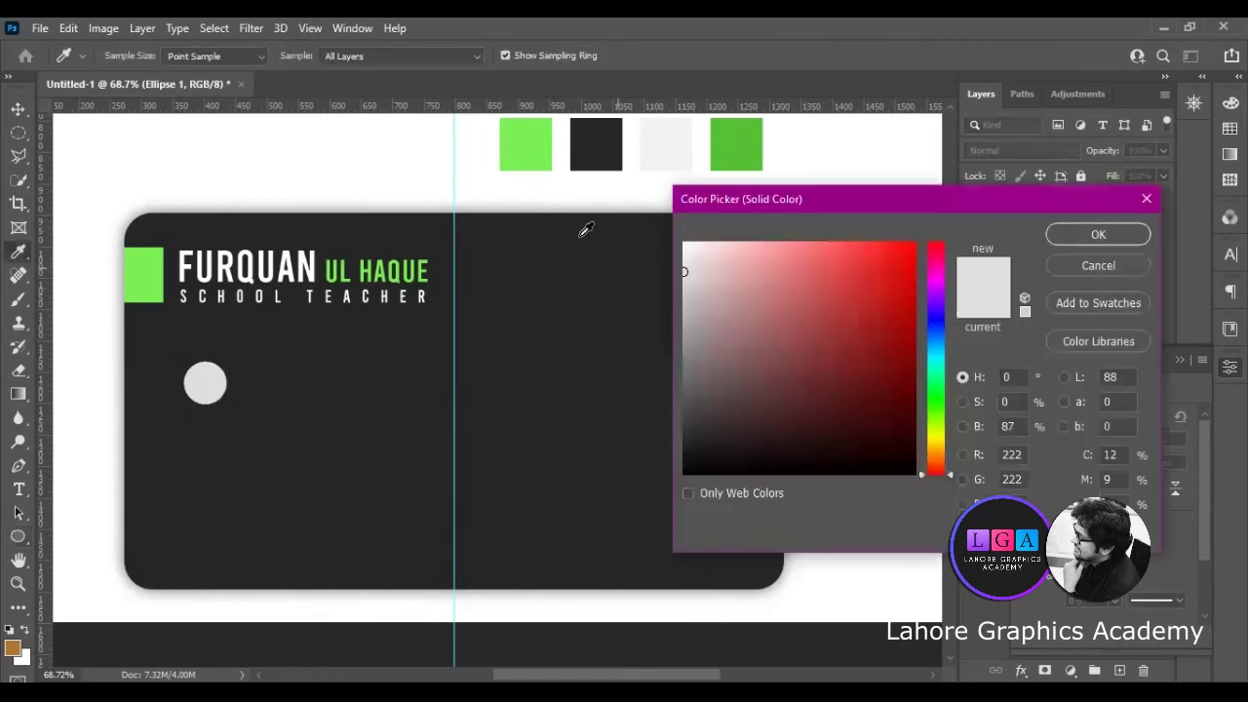
{"action": "left_click", "coordinate": [526, 143]}
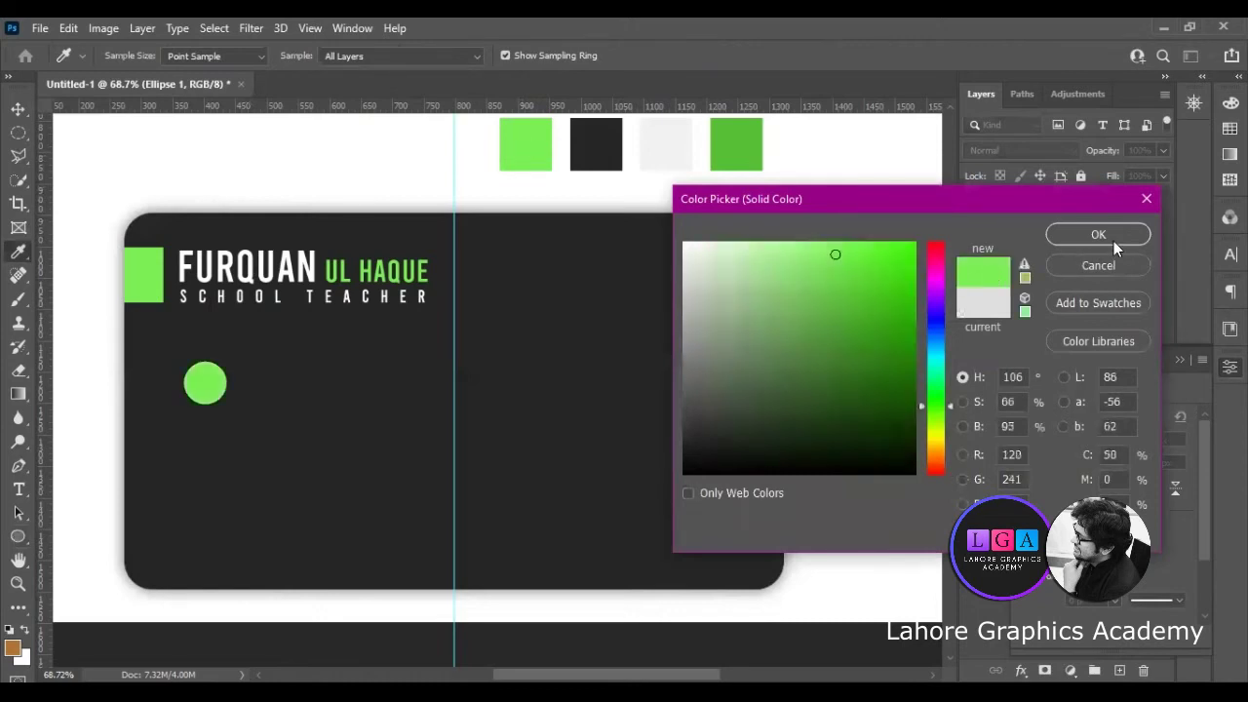
{"action": "left_click", "coordinate": [1113, 241]}
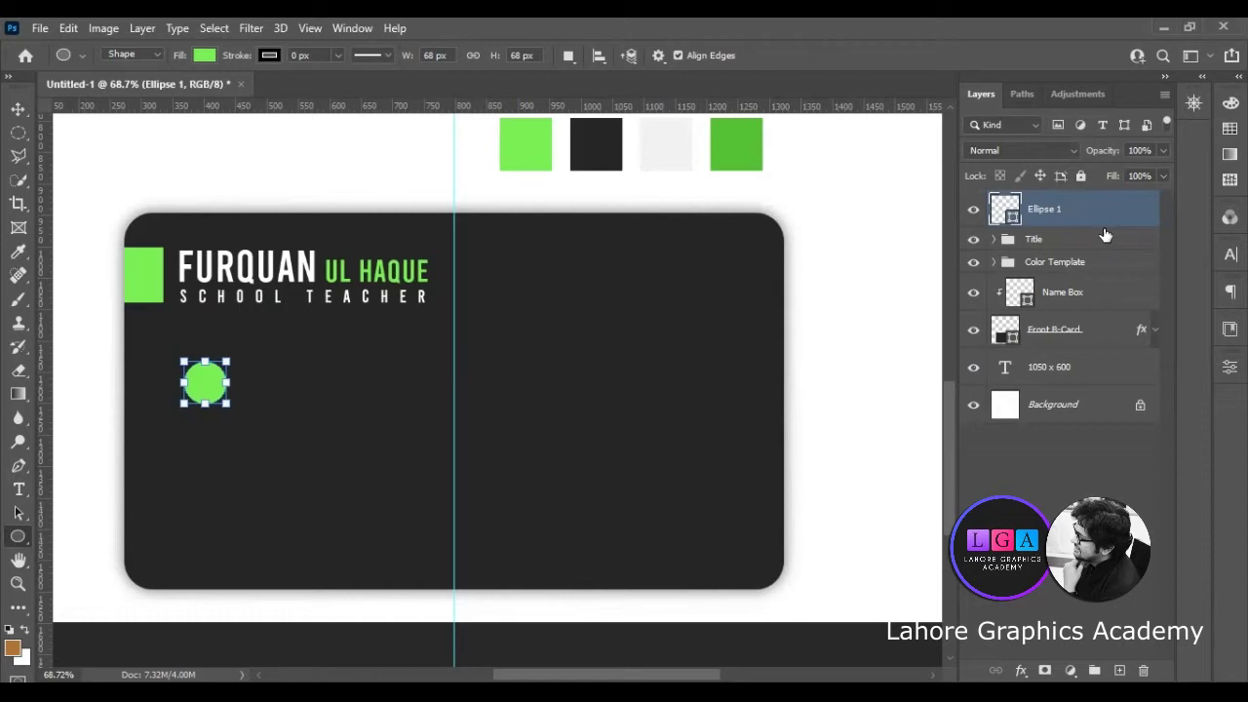
- Duplicate the green circle and select all four ellipse layers
{"action": "key", "text": "ctrl+j"}
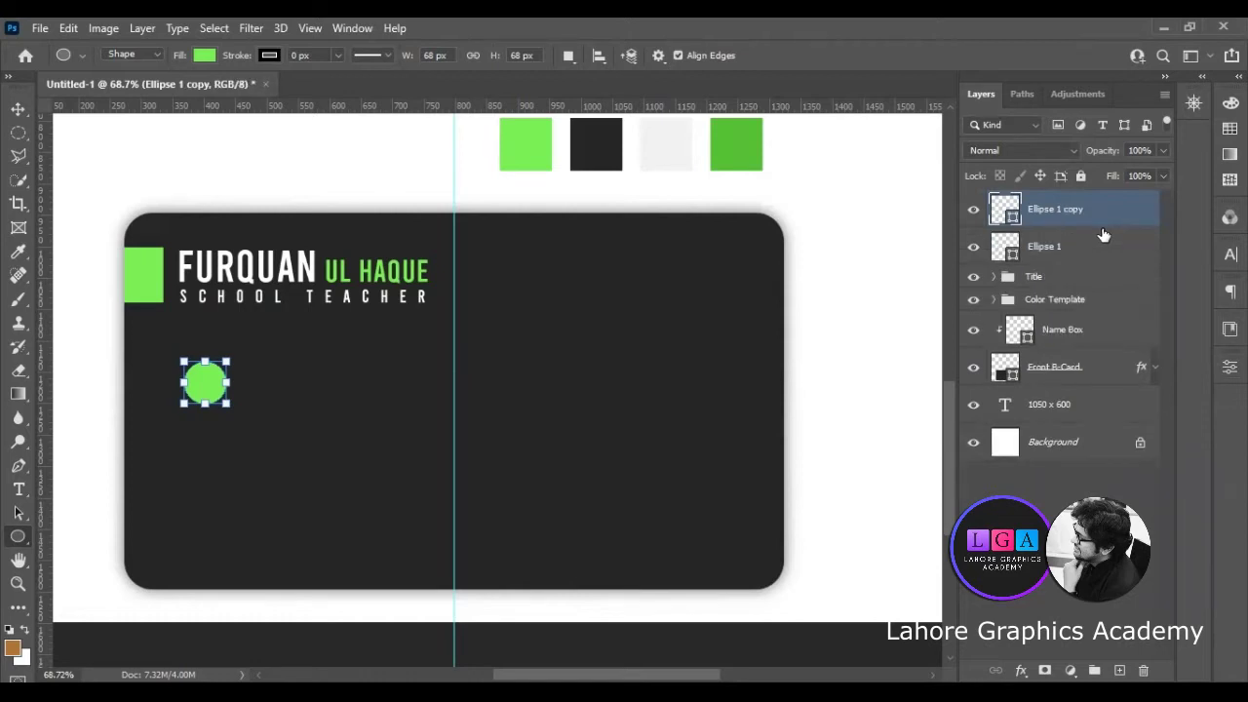
{"action": "key", "text": "ctrl+j"}
{"action": "key", "text": "ctrl+j"}
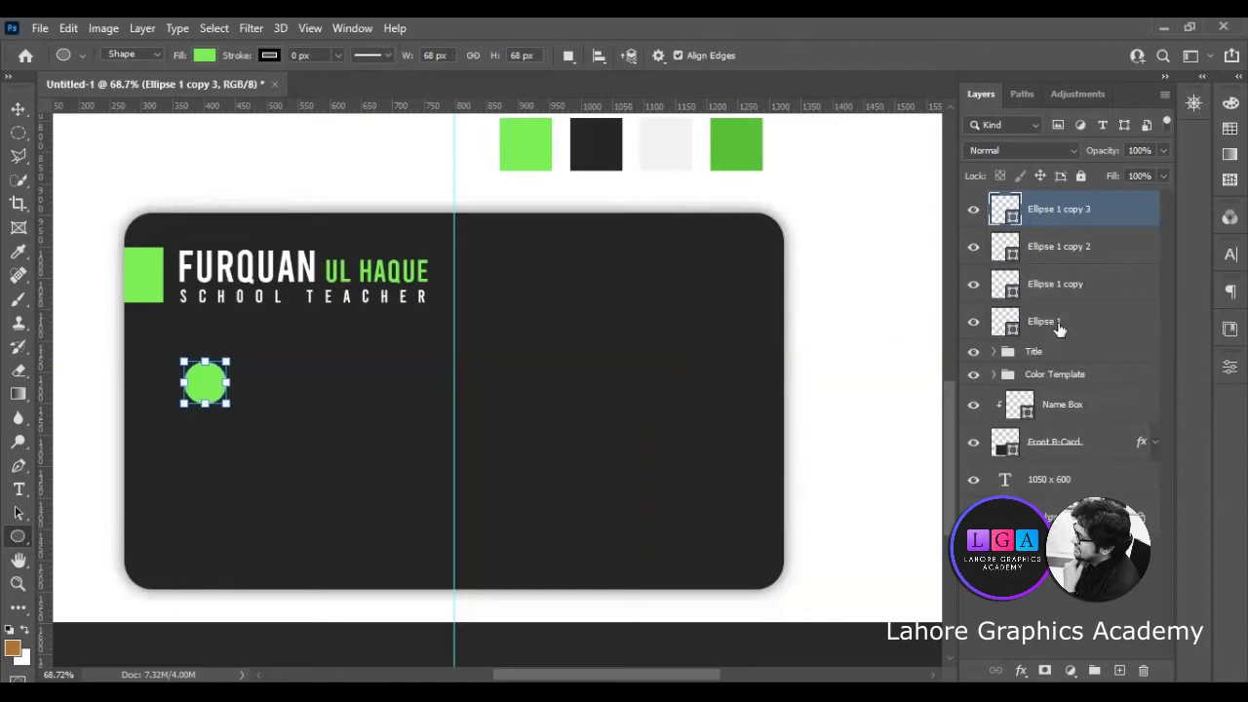
{"action": "left_click", "coordinate": [1058, 328]}
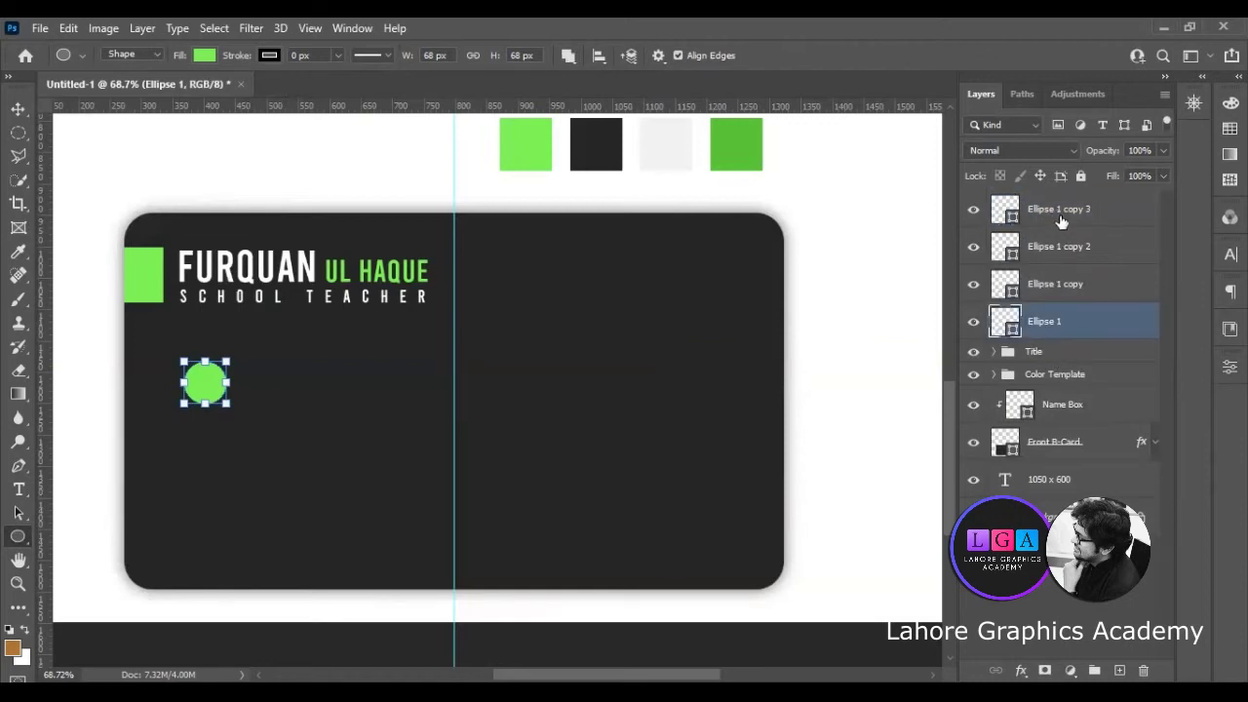
{"action": "left_click", "coordinate": [1061, 220], "text": "shift"}
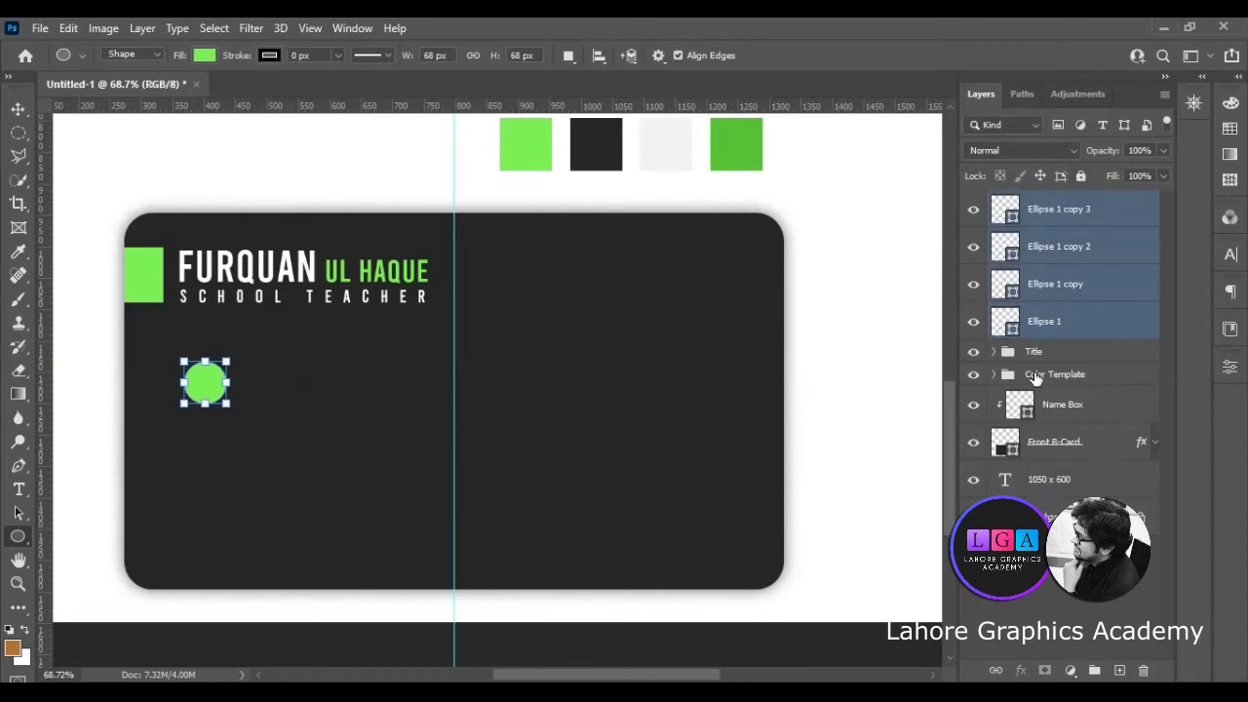
- Group the four circle layers as Icons, expand it, and select the top copy
{"action": "key", "text": "ctrl+g"}
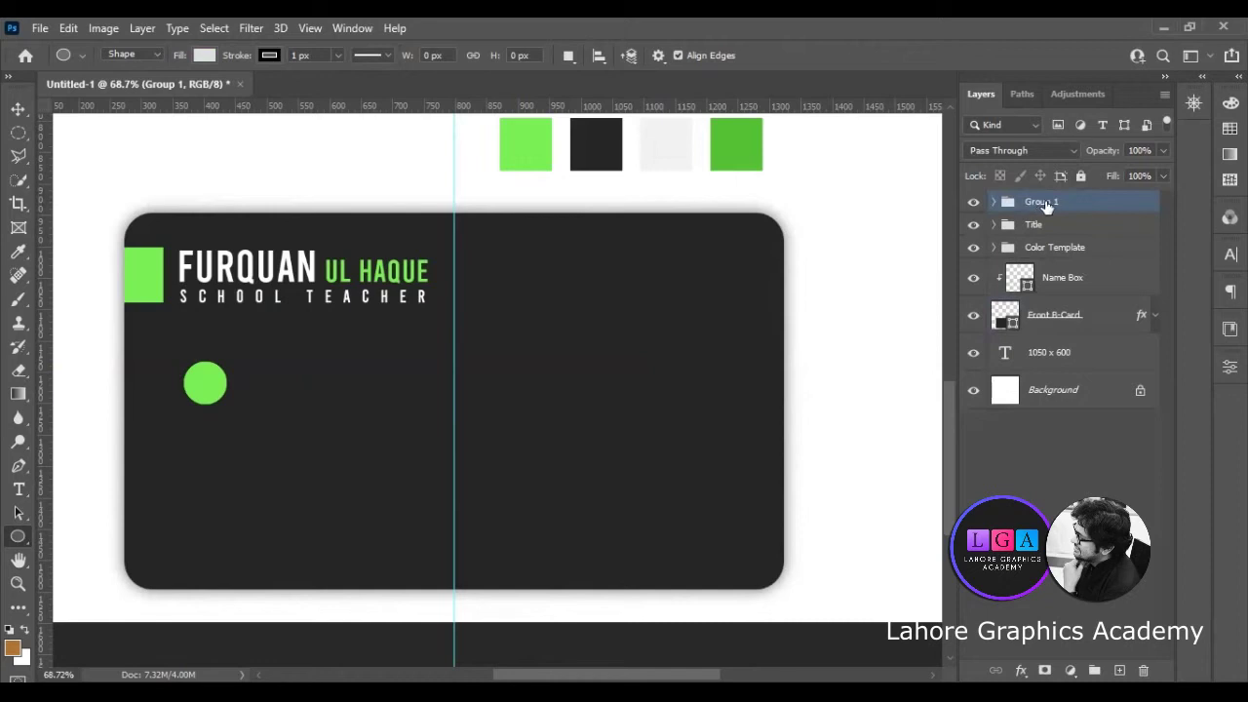
{"action": "double_click", "coordinate": [1045, 202]}
{"action": "type", "text": "Icons"}
{"action": "key", "text": "Return"}
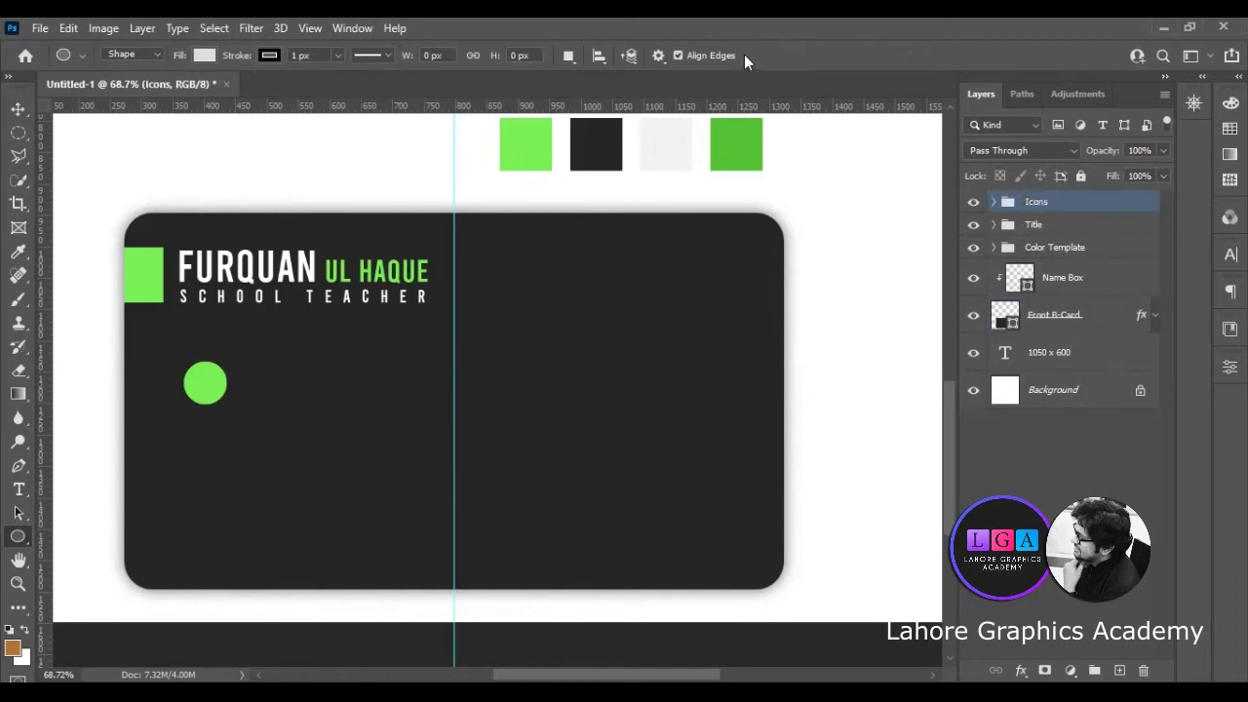
{"action": "left_click", "coordinate": [993, 202]}
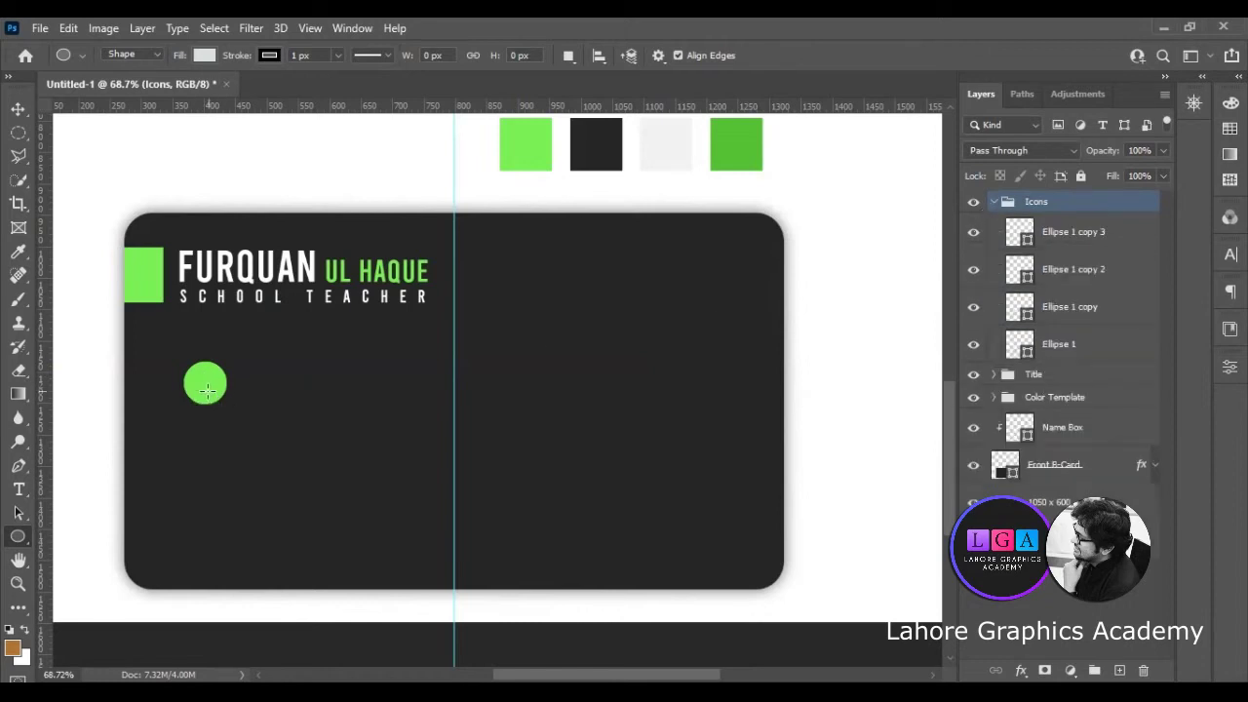
{"action": "left_click", "coordinate": [1094, 246]}
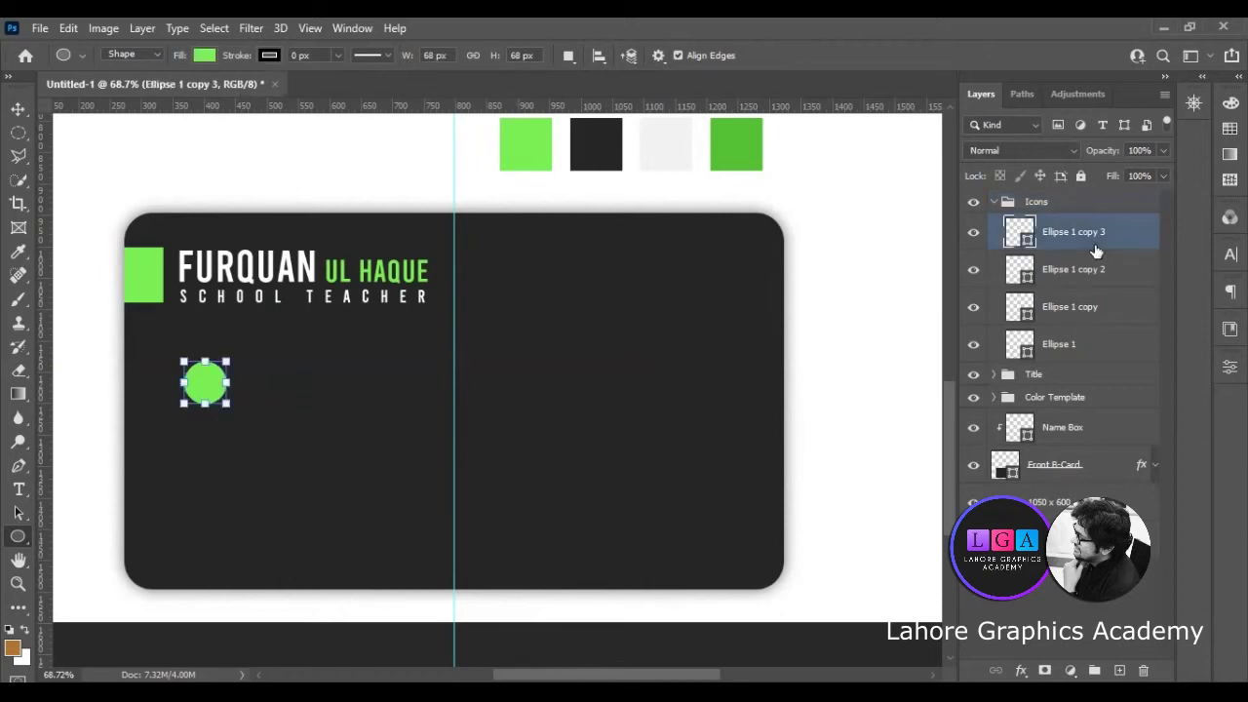
{"action": "key", "text": "v"}
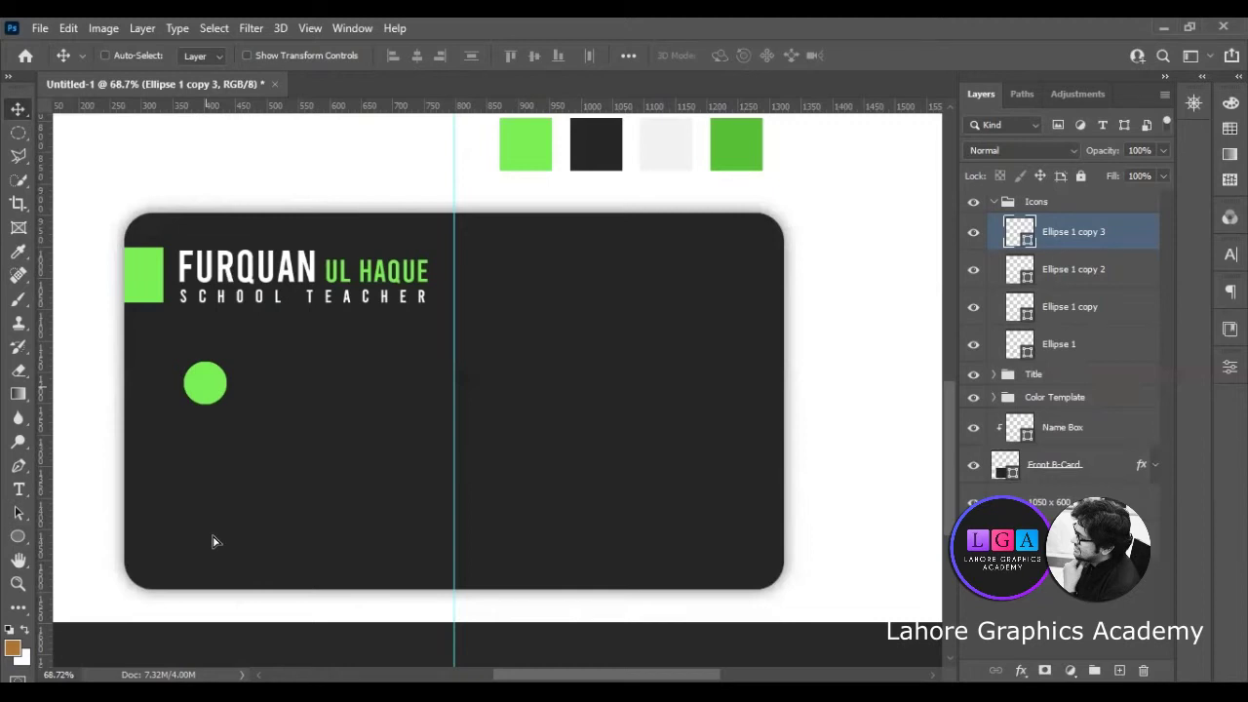
- Drag one circle copy near the card bottom and distribute the circles' vertical centers
{"action": "left_click_drag", "start_coordinate": [215, 383], "coordinate": [215, 557]}
{"action": "left_click", "coordinate": [1068, 351], "text": "shift"}
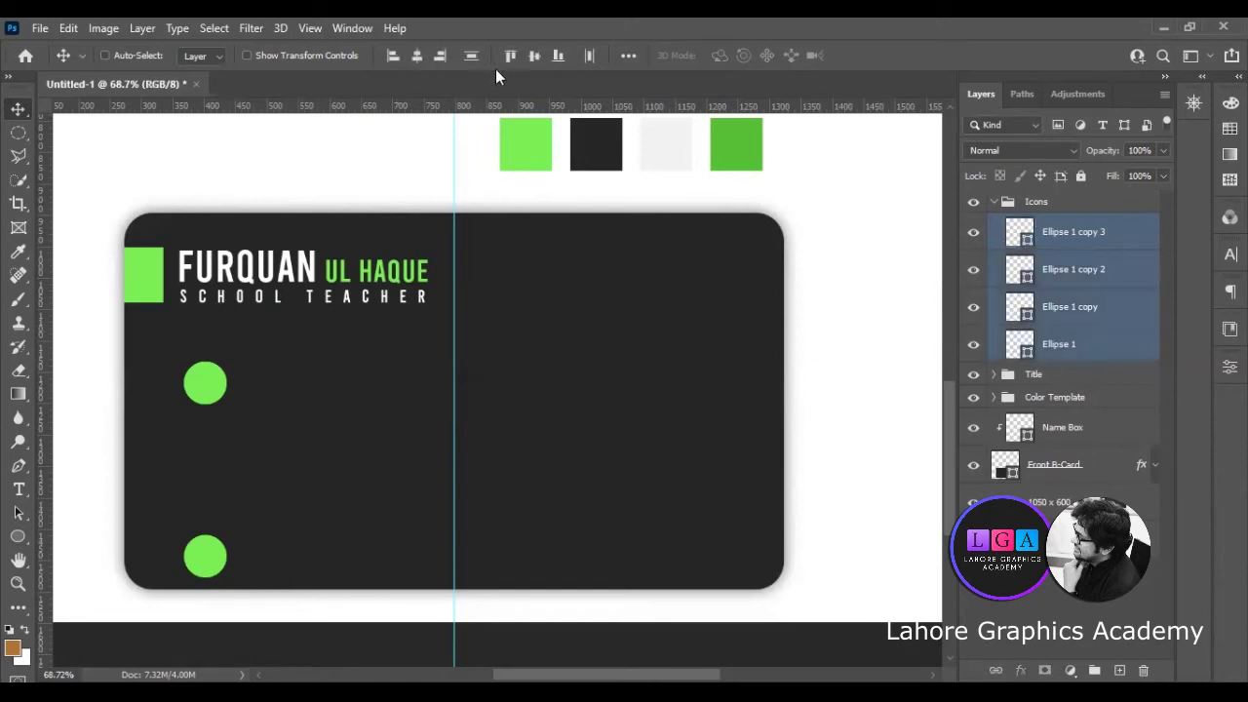
{"action": "left_click", "coordinate": [589, 56]}
{"action": "left_click", "coordinate": [472, 56]}
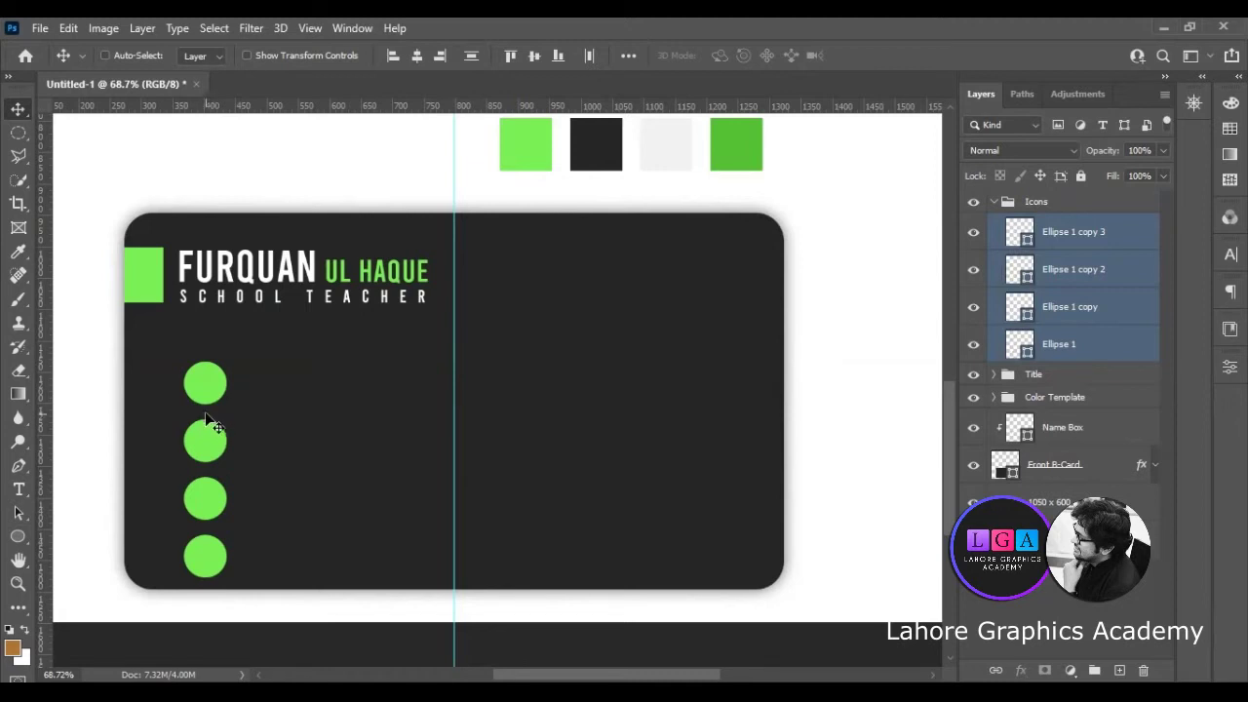
- Nudge the bottom circle up and redistribute the four circles evenly
{"action": "left_click", "coordinate": [1083, 377]}
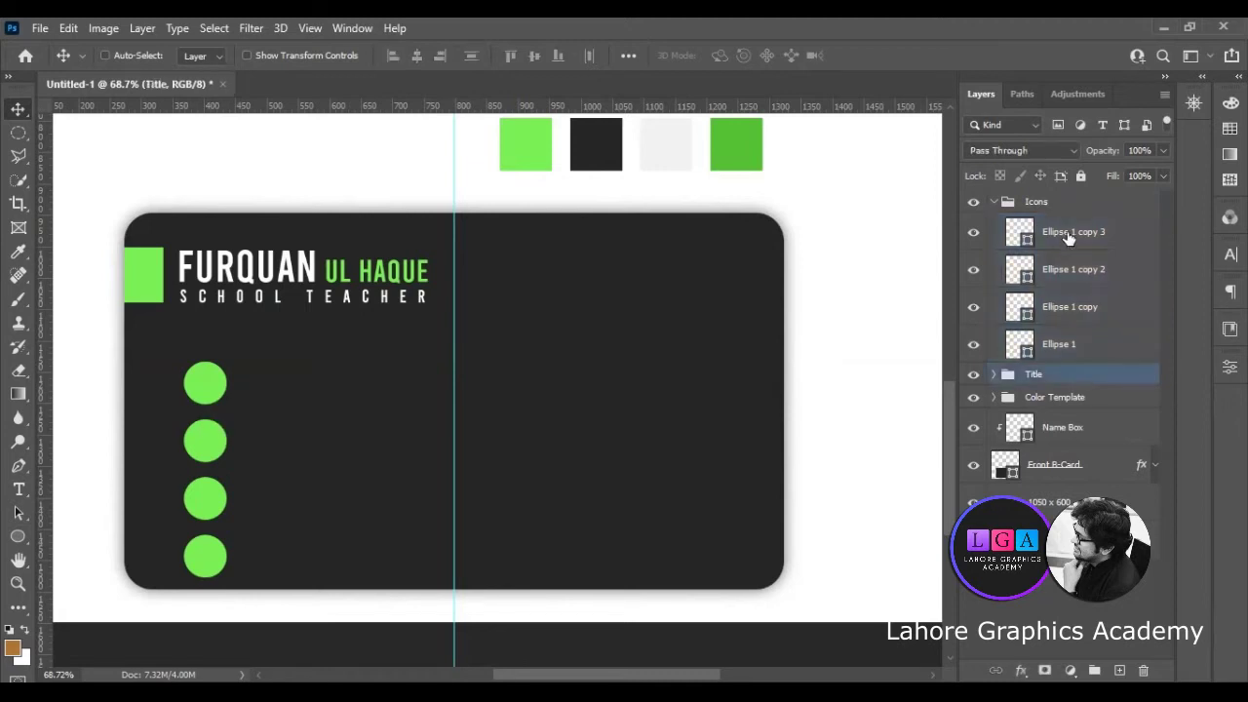
{"action": "left_click", "coordinate": [1068, 237]}
{"action": "left_click", "coordinate": [973, 233]}
{"action": "left_click", "coordinate": [973, 233]}
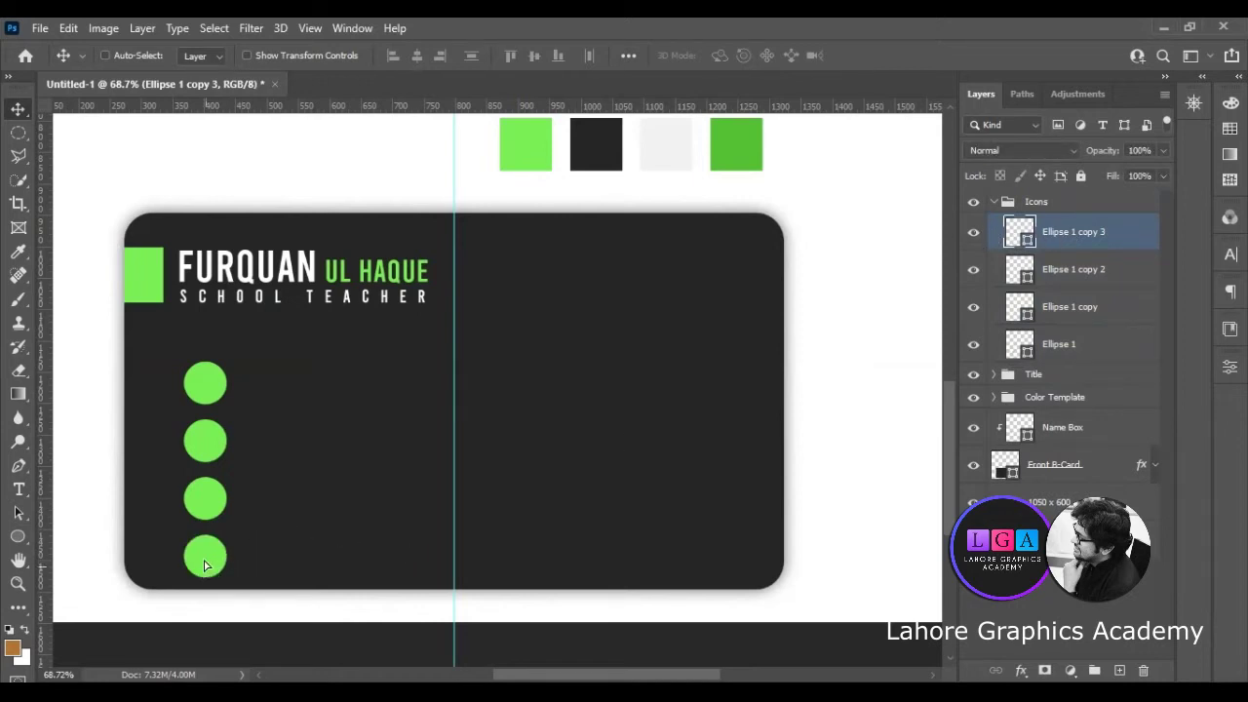
{"action": "key", "text": "shift+Up"}
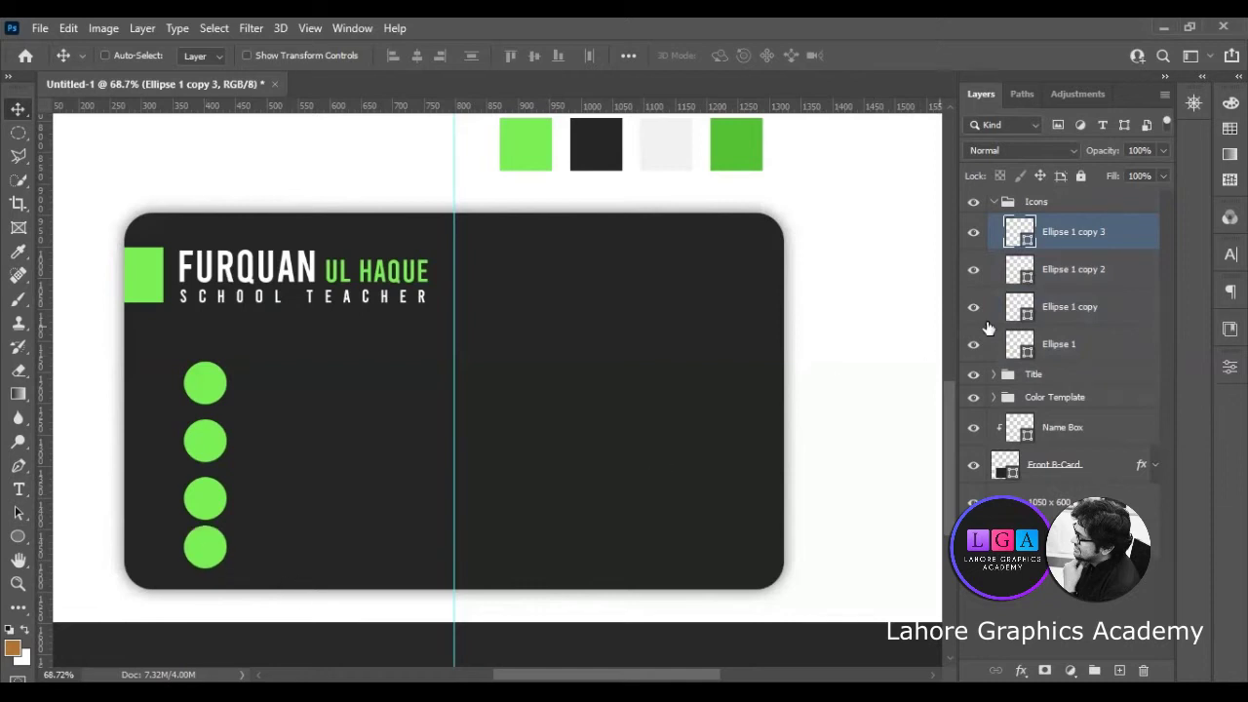
{"action": "left_click", "coordinate": [1090, 345], "text": "shift"}
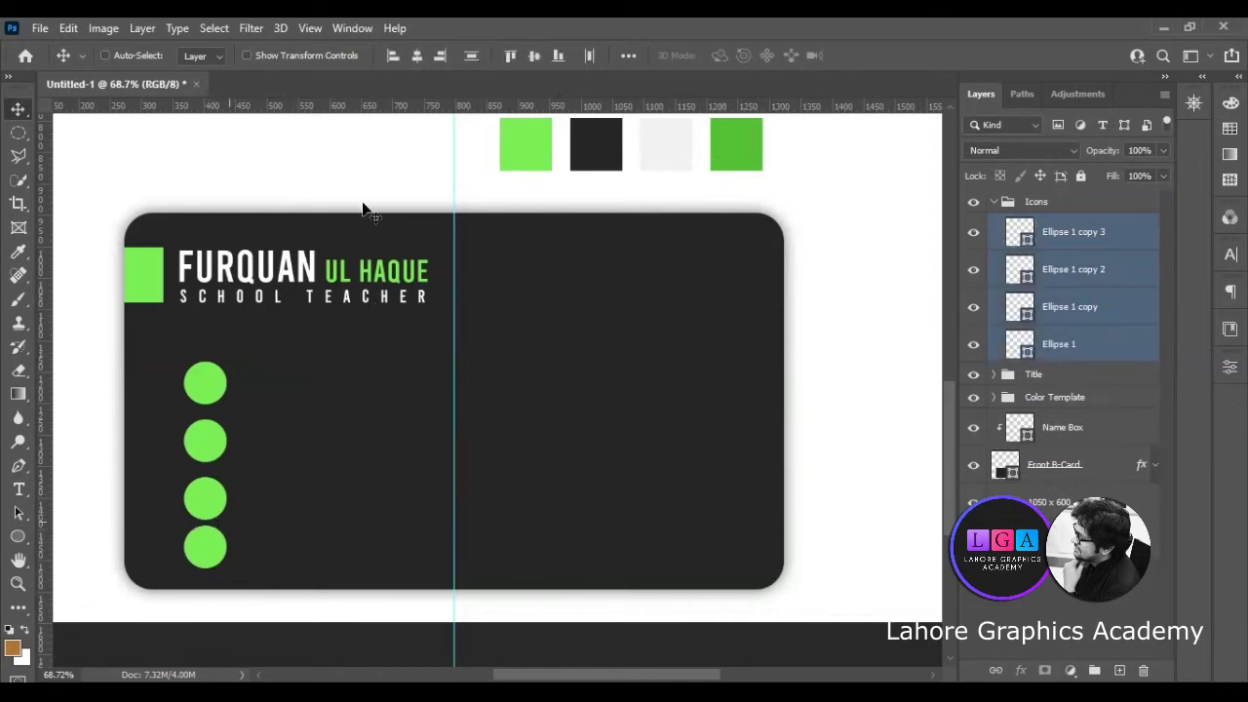
{"action": "left_click", "coordinate": [471, 58]}
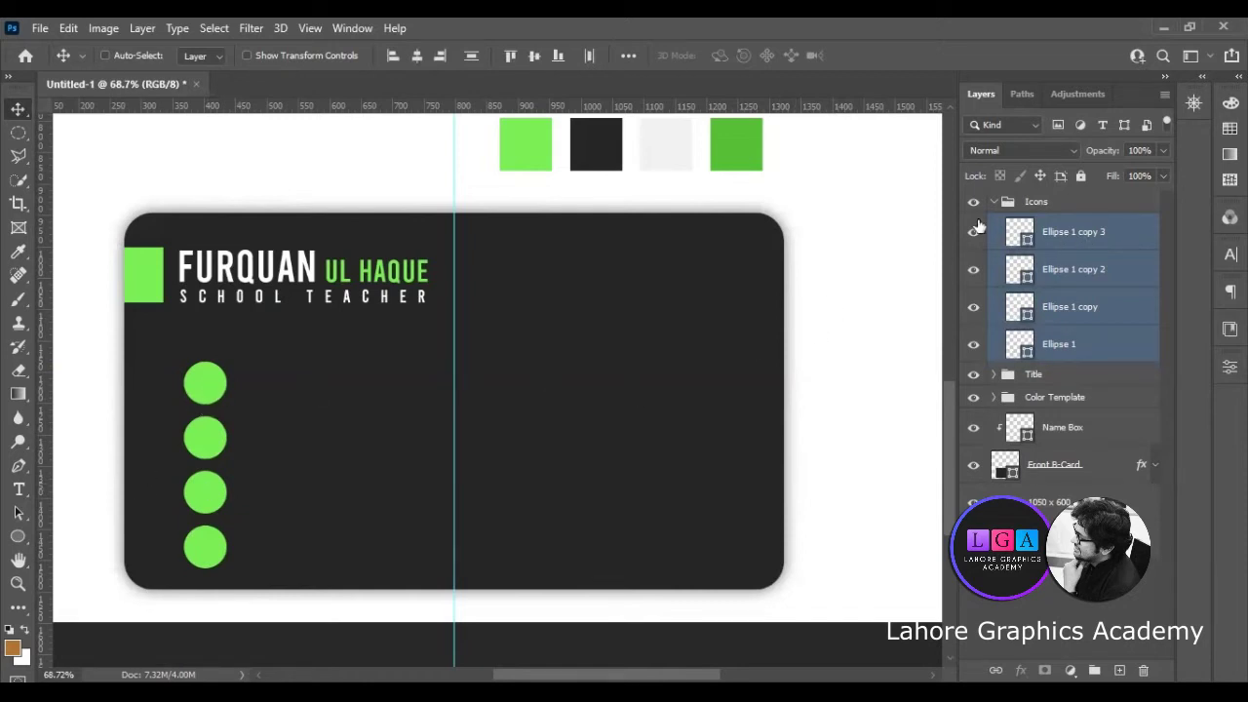
- Move the Icons group left toward the card edge and collapse it
{"action": "left_click", "coordinate": [1014, 202]}
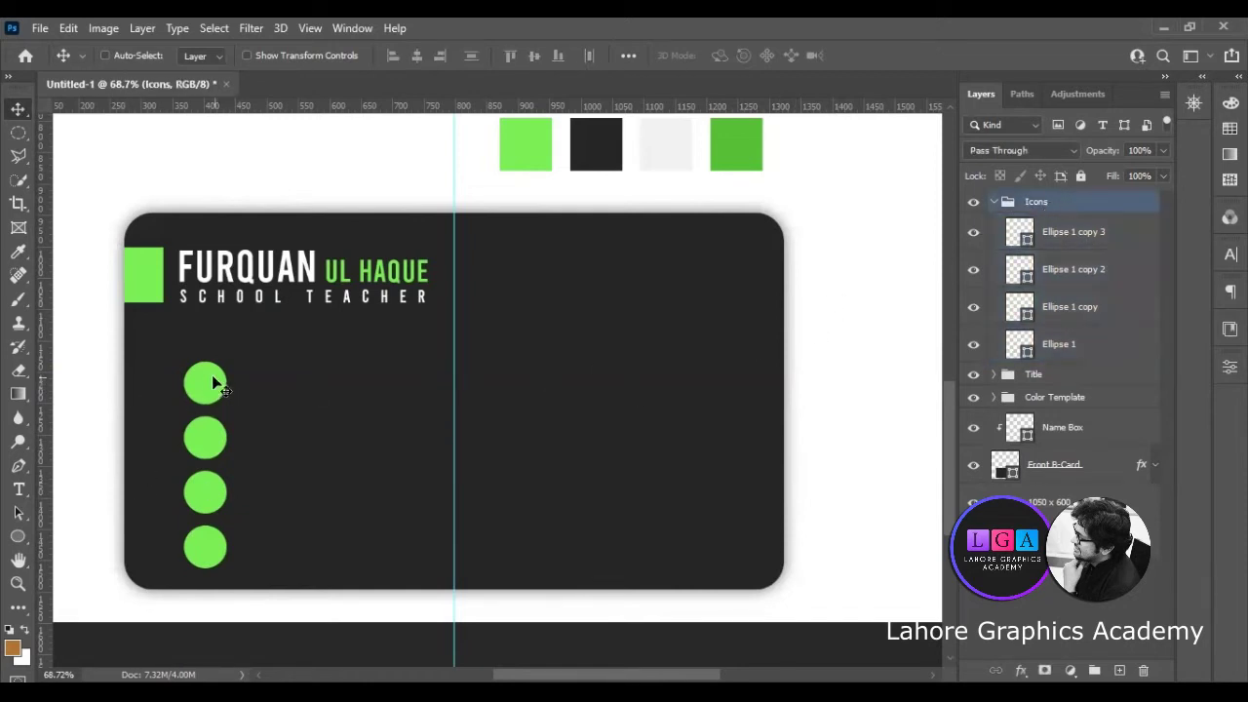
{"action": "left_click_drag", "start_coordinate": [186, 382], "coordinate": [157, 382]}
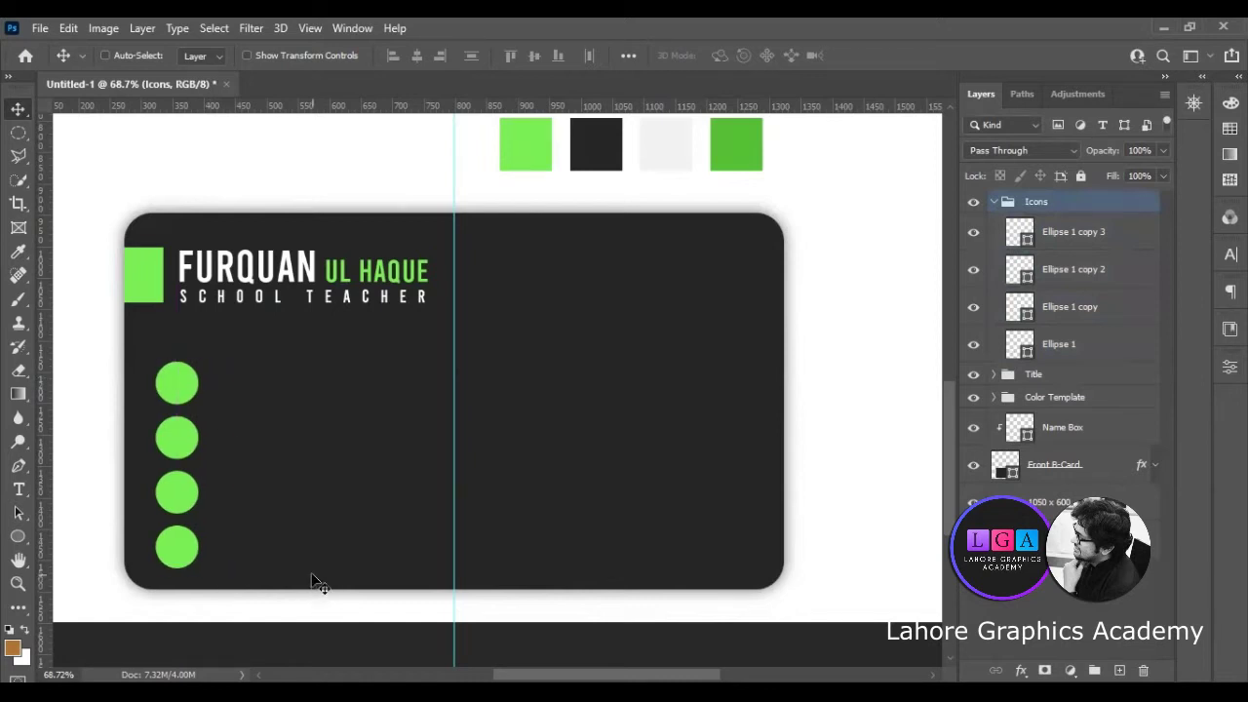
{"action": "left_click", "coordinate": [1051, 595]}
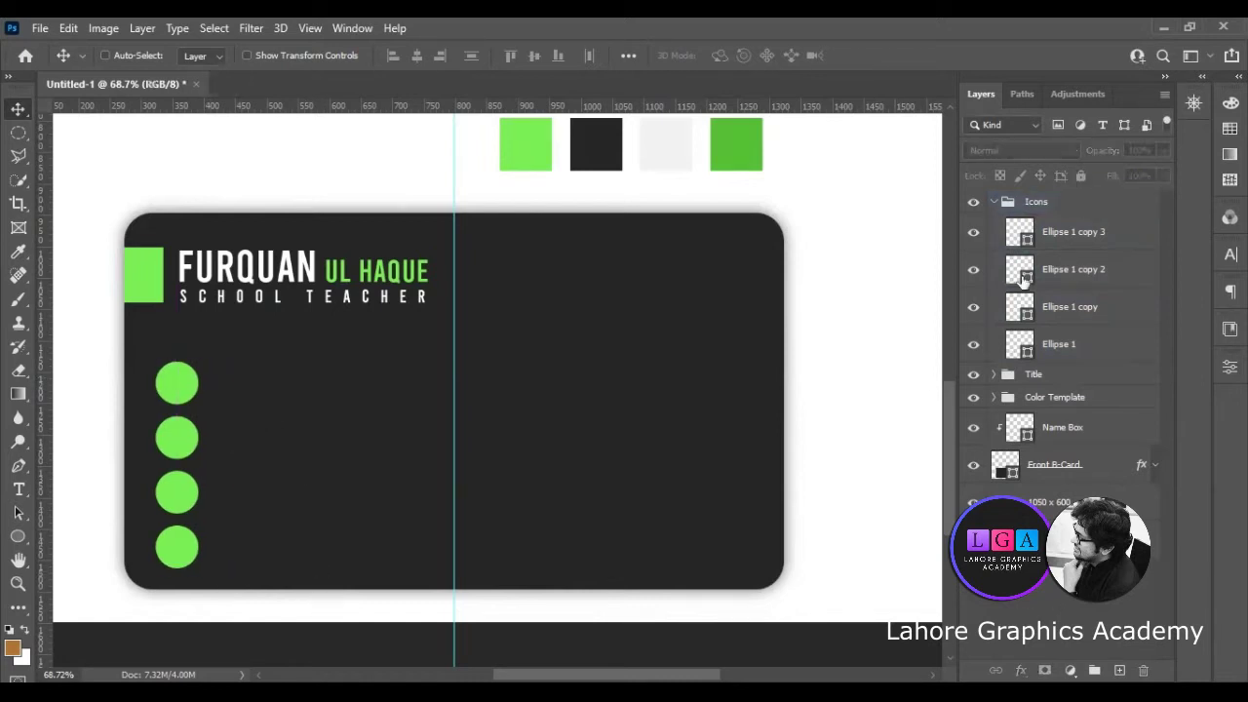
{"action": "left_click", "coordinate": [993, 202]}
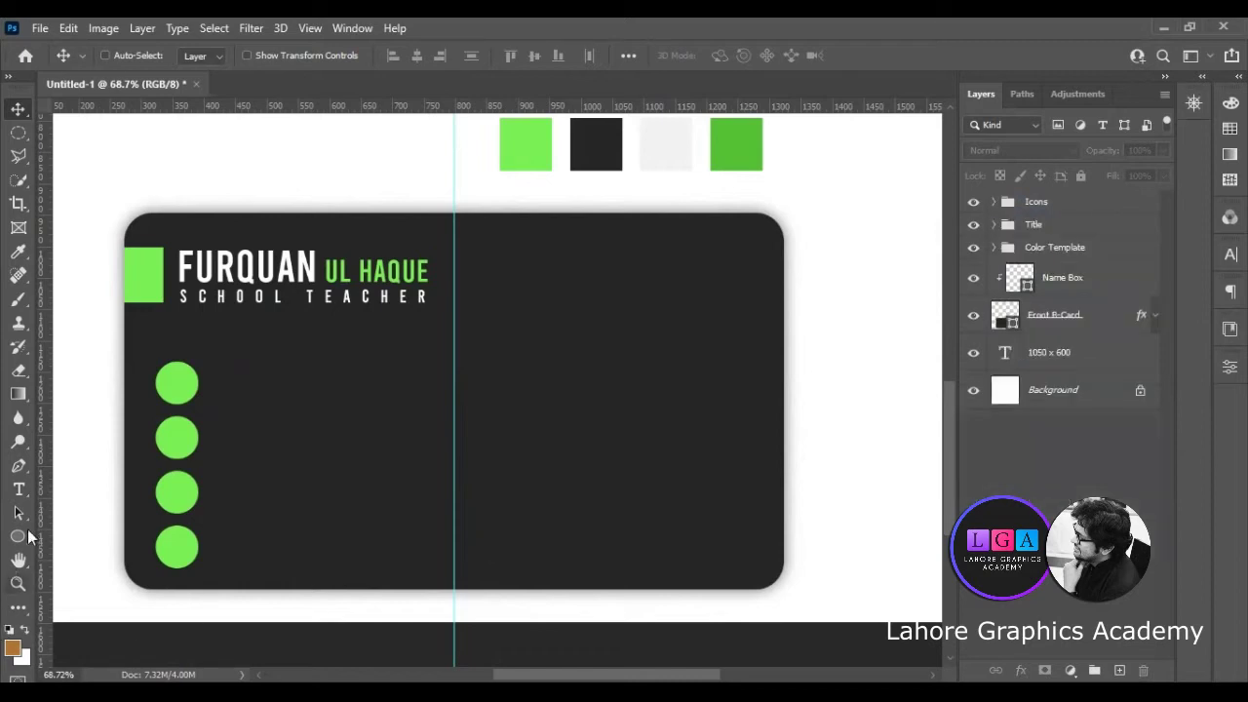
{"action": "left_click", "coordinate": [19, 489]}
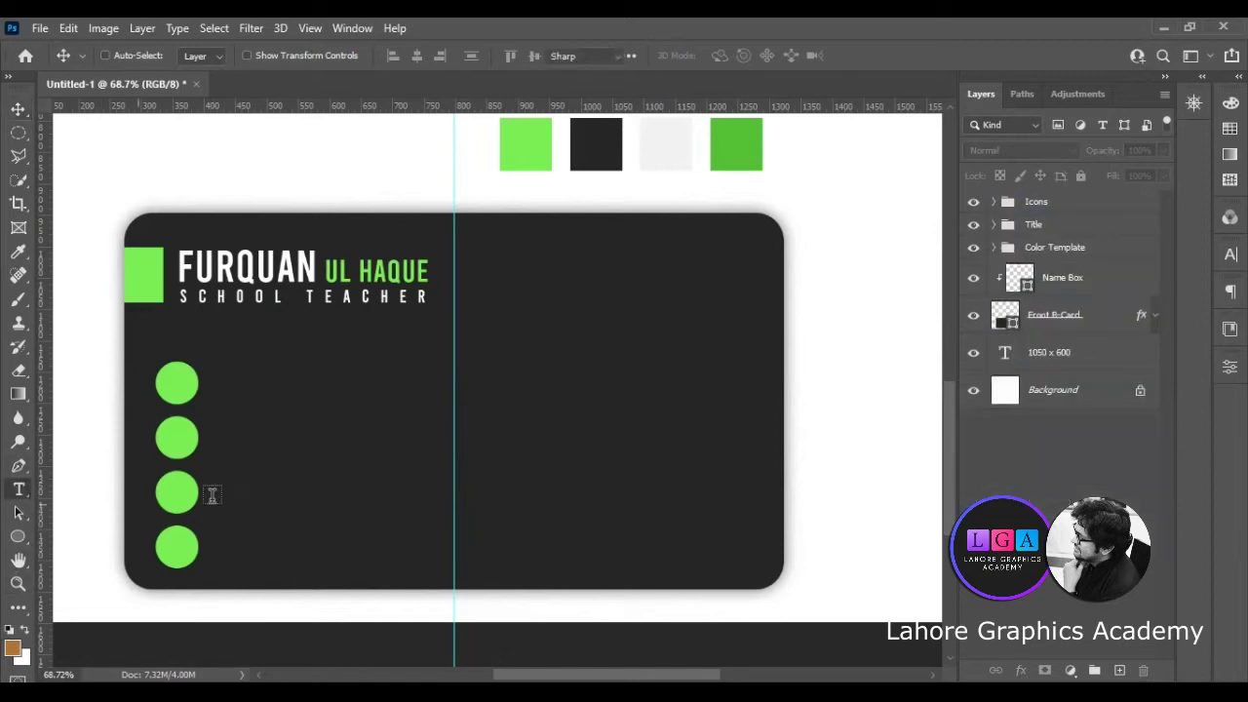
- Type the phone number as a text line beside the top green circle
{"action": "left_click", "coordinate": [220, 380]}
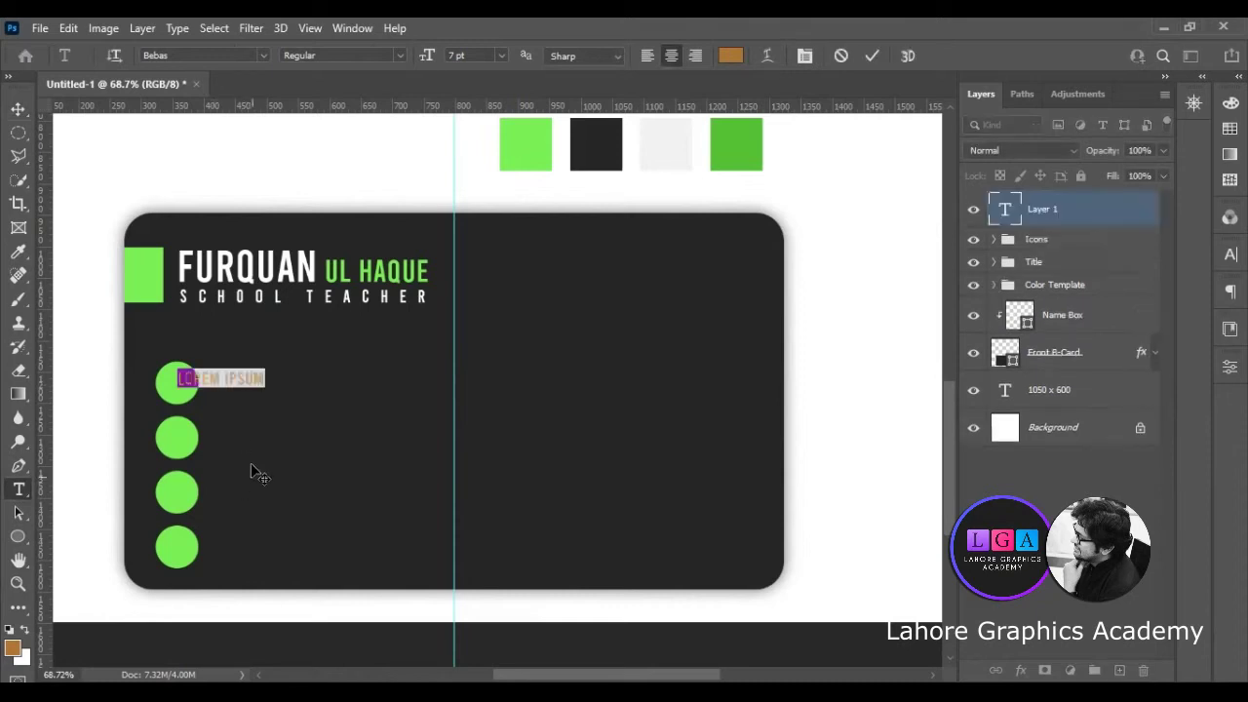
{"action": "left_click_drag", "start_coordinate": [265, 426], "coordinate": [289, 428]}
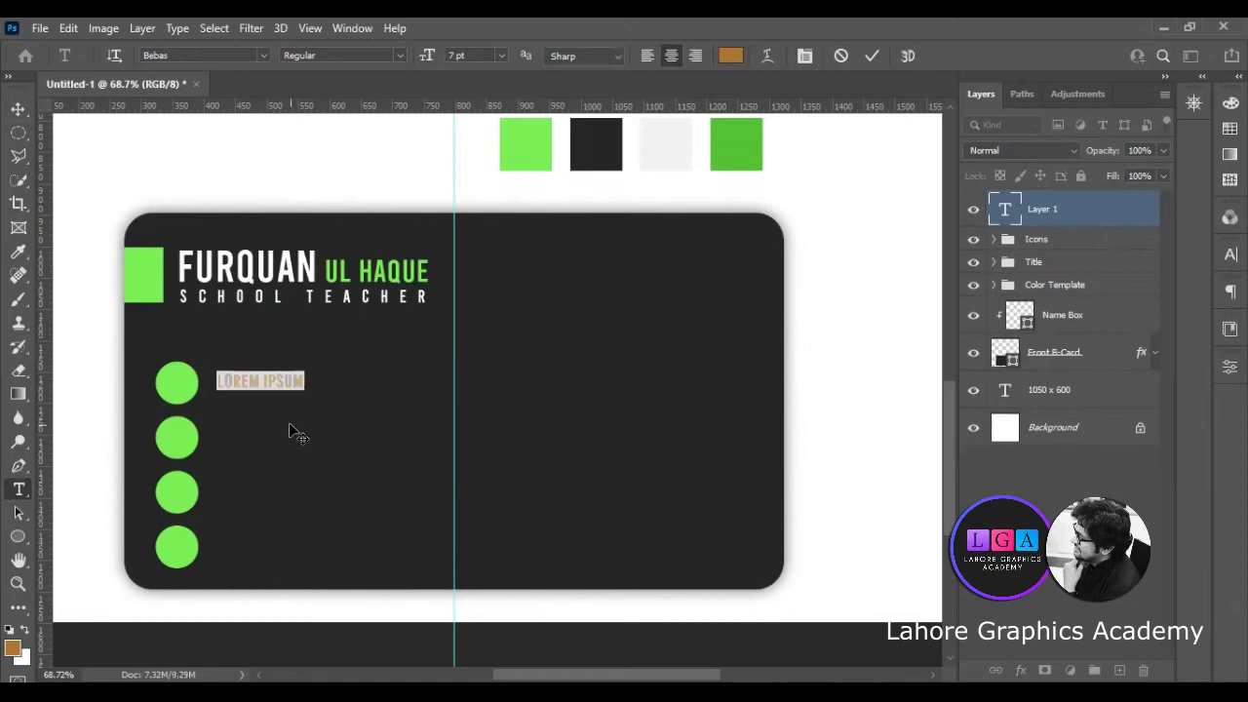
{"action": "type", "text": "0335"}
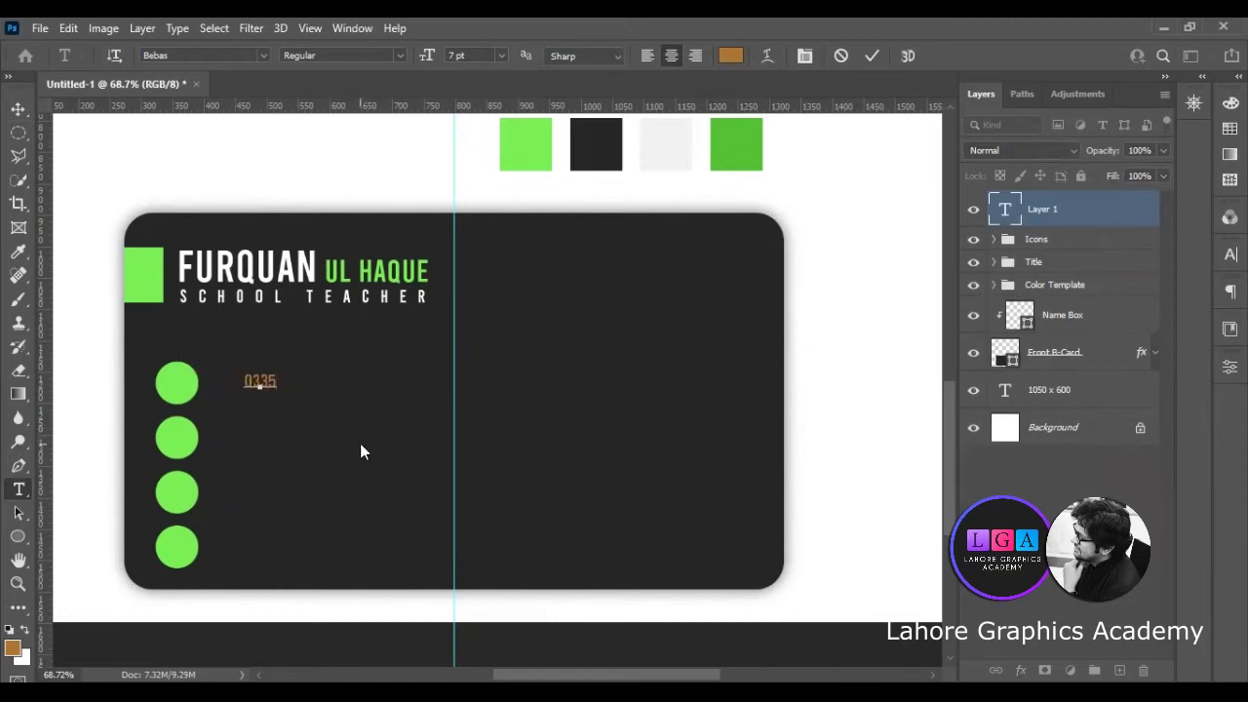
{"action": "key", "text": "ctrl+a"}
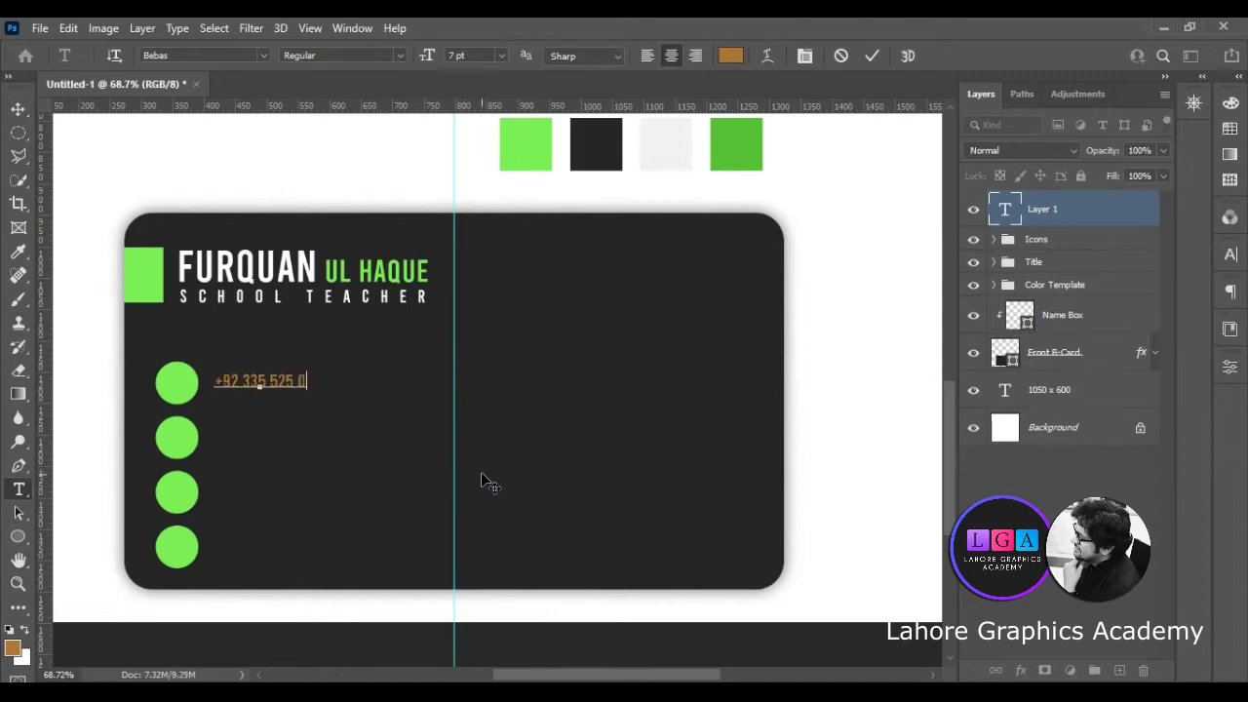
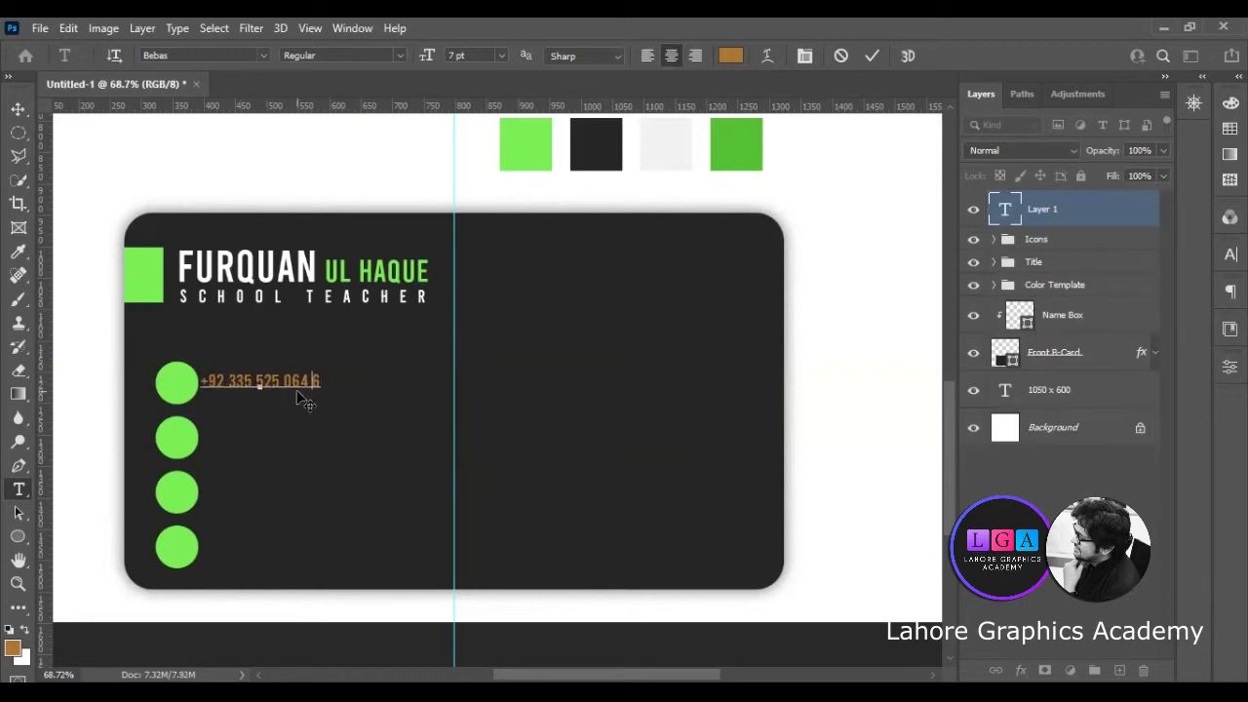
{"action": "left_click_drag", "start_coordinate": [259, 408], "coordinate": [278, 420]}
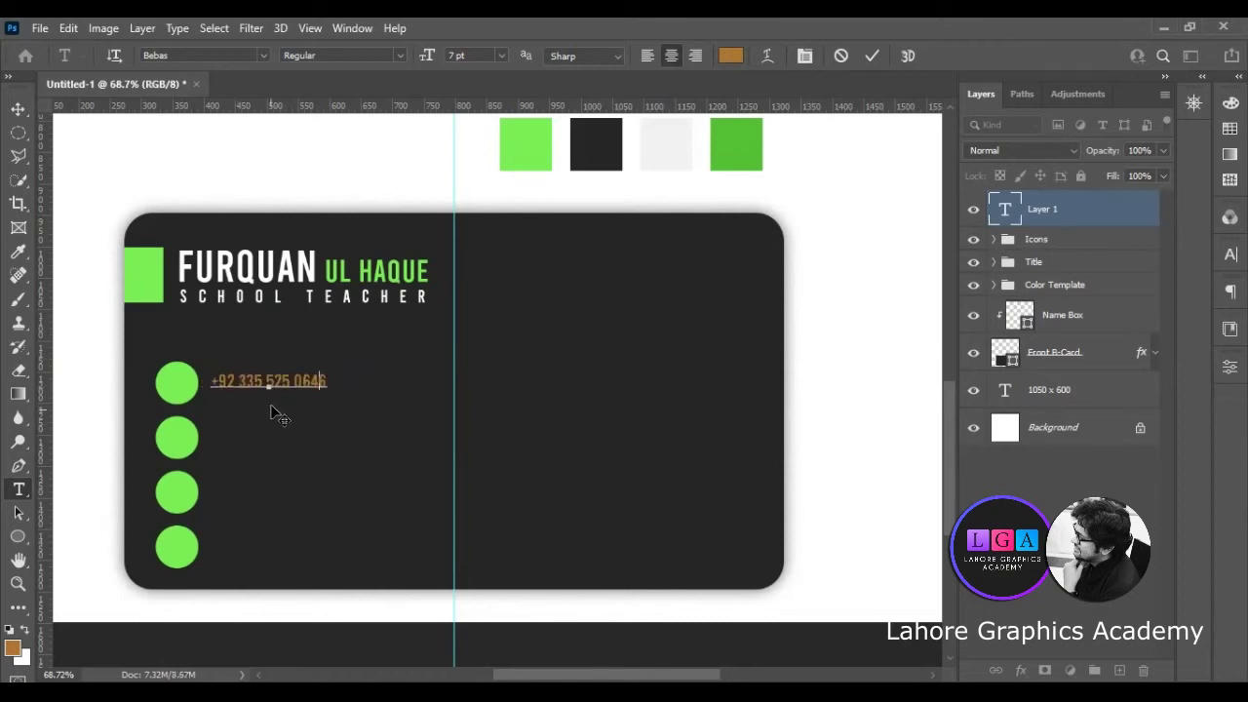
- Make the phone number white and correct the spacing between its digit groups
{"action": "key", "text": "ctrl+a"}
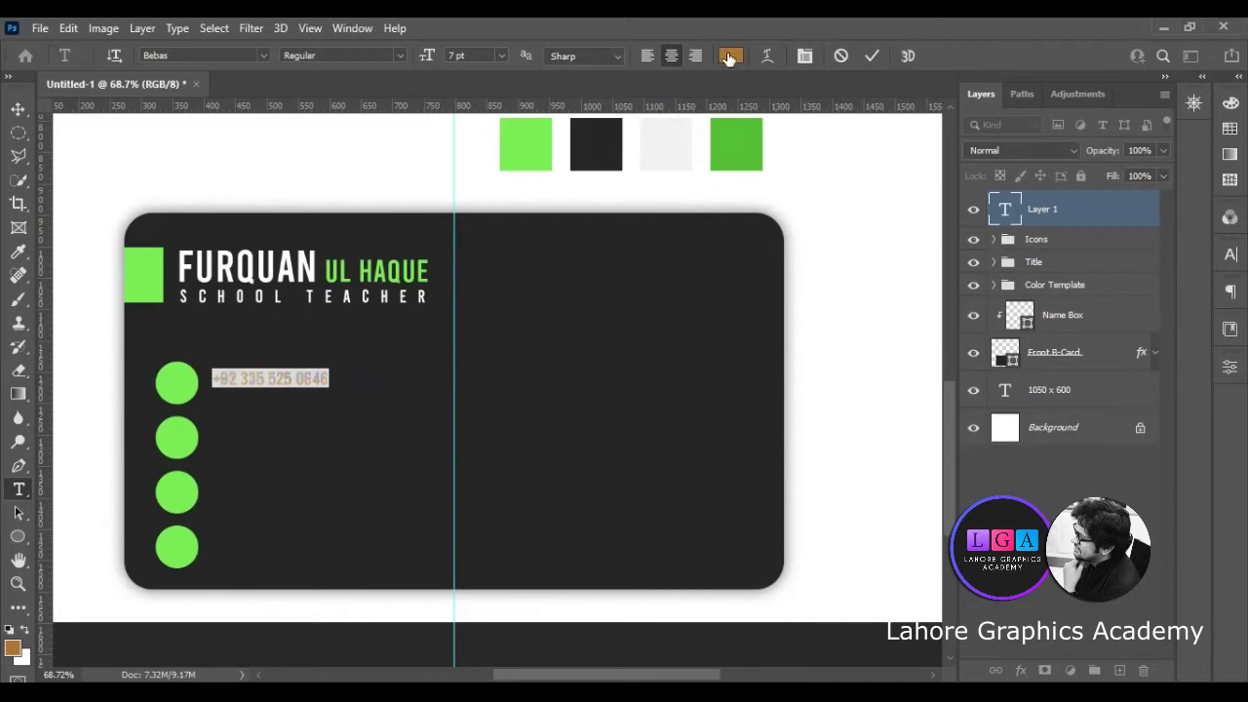
{"action": "left_click", "coordinate": [730, 56]}
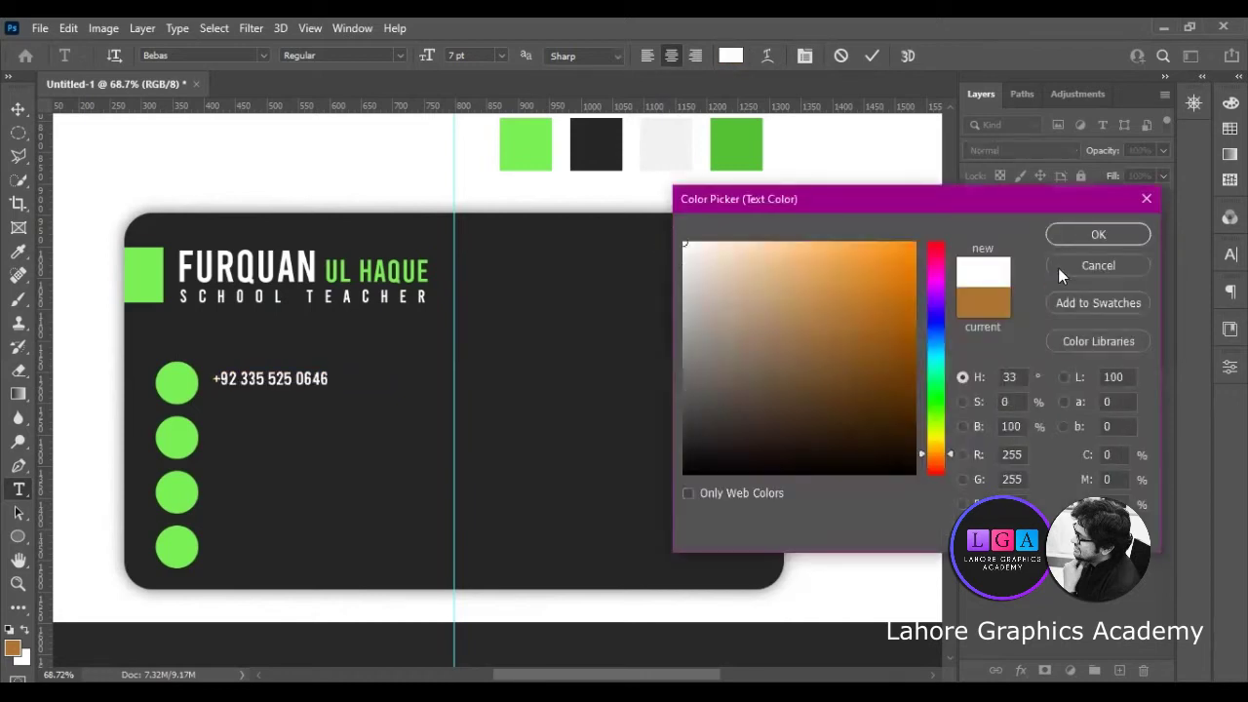
{"action": "left_click", "coordinate": [1121, 236]}
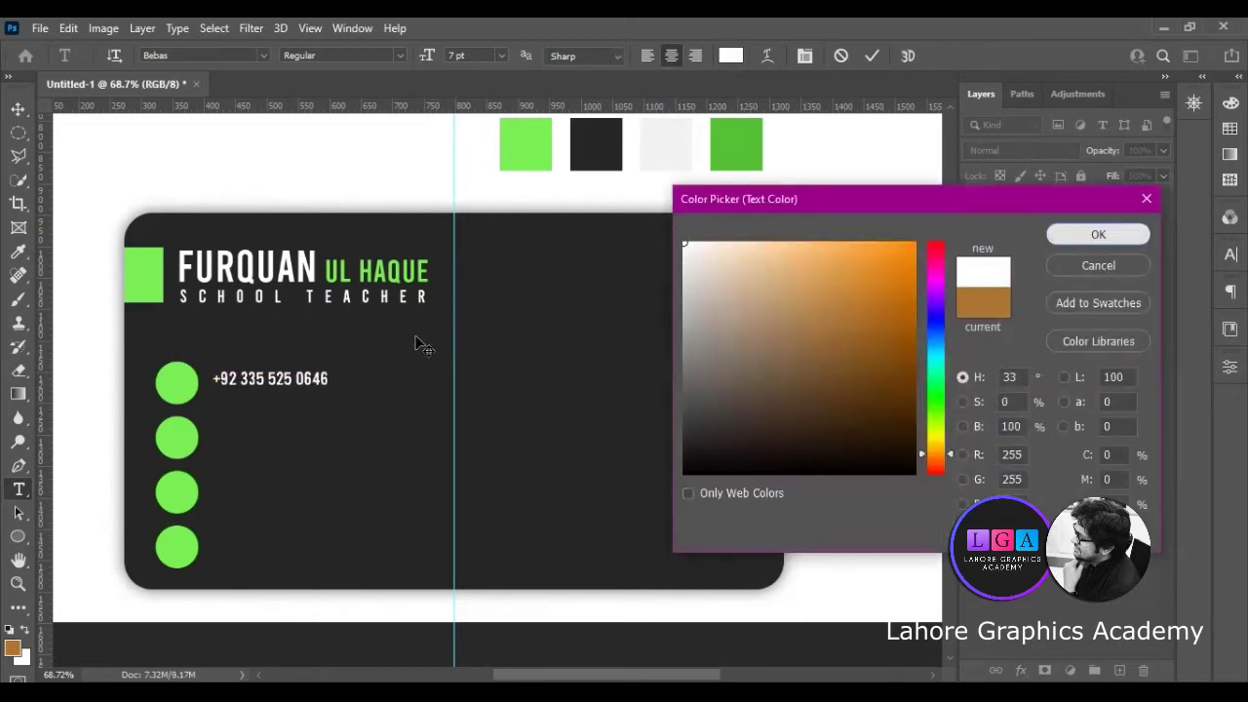
{"action": "left_click", "coordinate": [238, 379]}
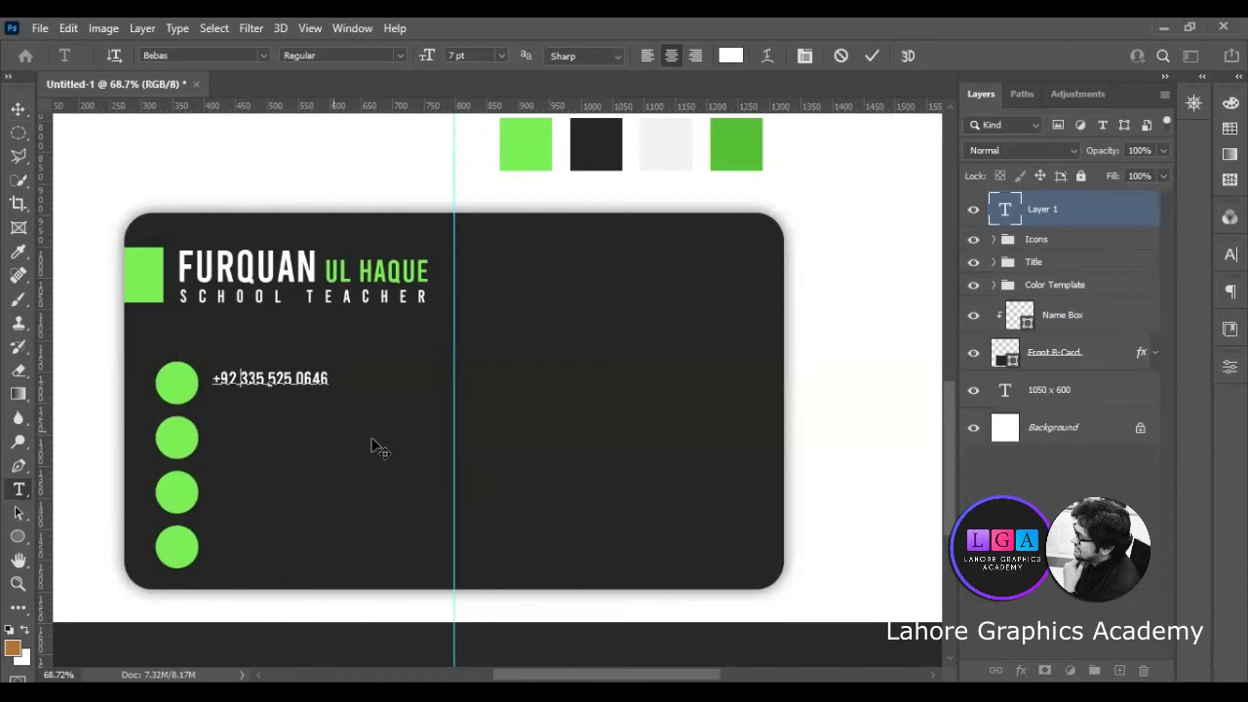
{"action": "key", "text": "Delete"}
{"action": "key", "text": "Right"}
{"action": "key", "text": "Right"}
{"action": "key", "text": "Right"}
{"action": "key", "text": "Delete"}
{"action": "key", "text": "Right"}
{"action": "key", "text": "Right"}
{"action": "key", "text": "Right"}
{"action": "key", "text": "Delete"}
{"action": "key", "text": "Right"}
{"action": "key", "text": "ctrl+Return"}
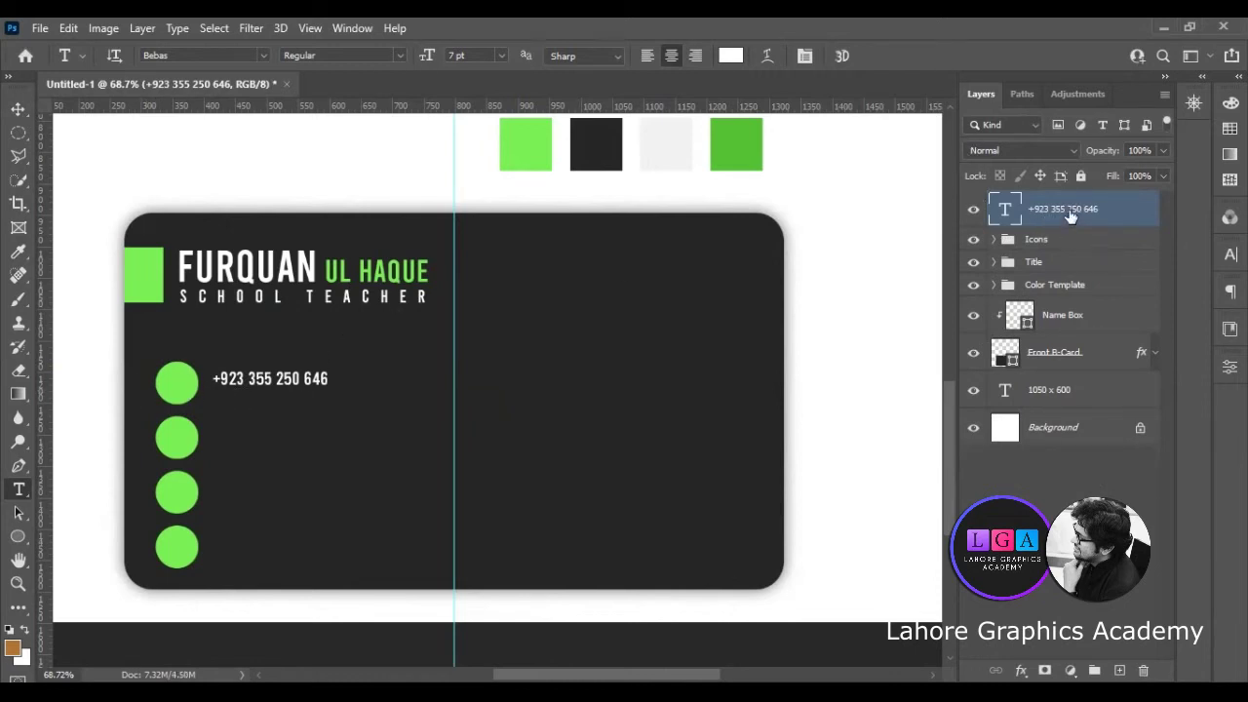
{"action": "key", "text": "ctrl+t"}
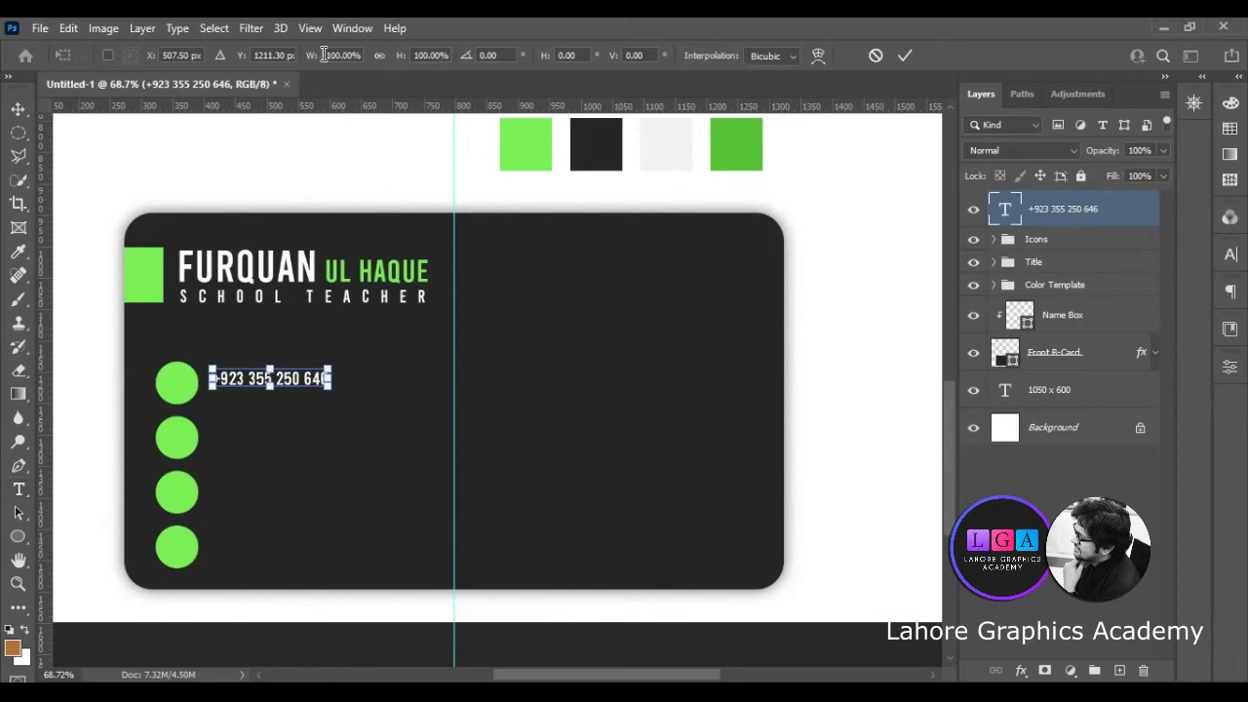
- Scale the phone number up proportionally with width and height linked
{"action": "left_click_drag", "start_coordinate": [311, 60], "coordinate": [335, 58]}
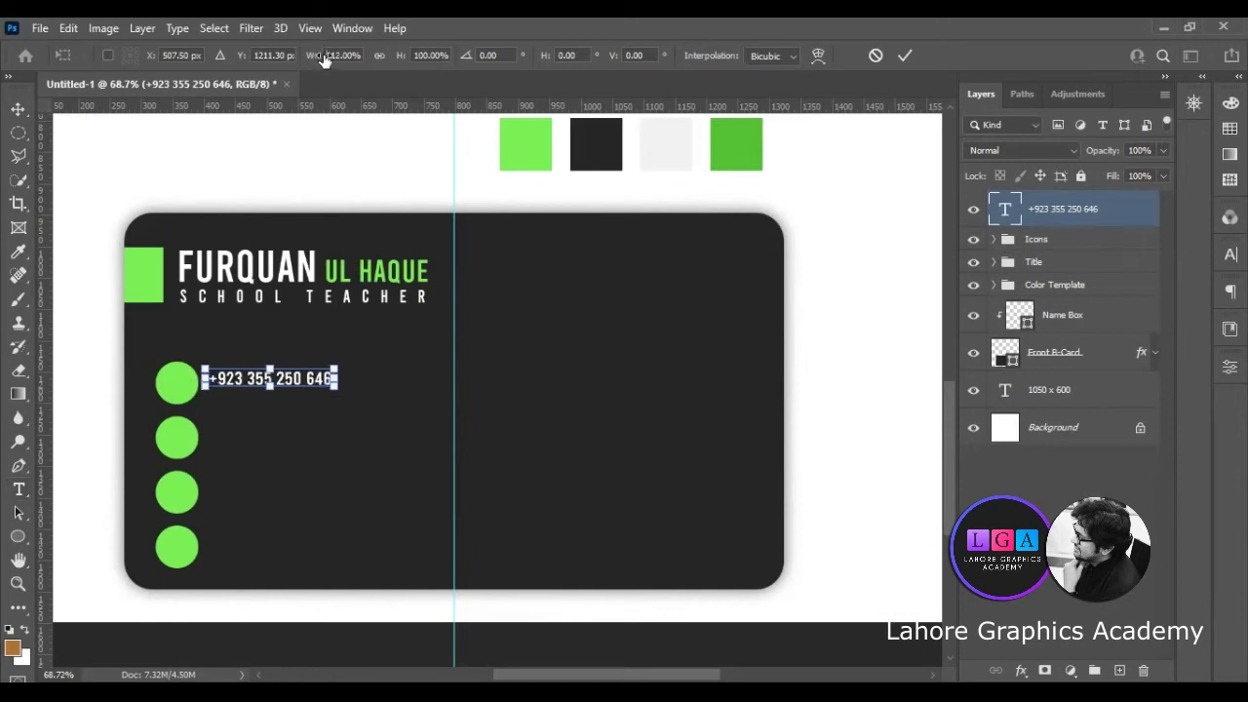
{"action": "type", "text": "120"}
{"action": "left_click", "coordinate": [378, 55]}
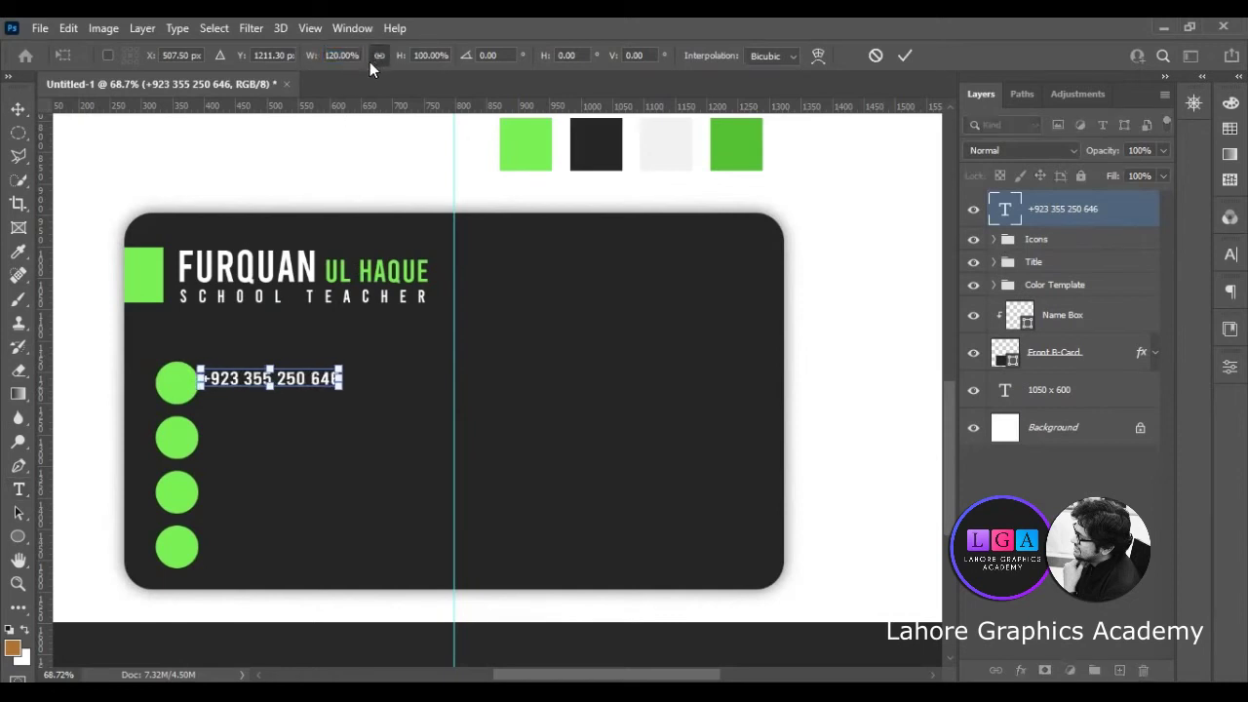
{"action": "left_click_drag", "start_coordinate": [314, 60], "coordinate": [318, 64]}
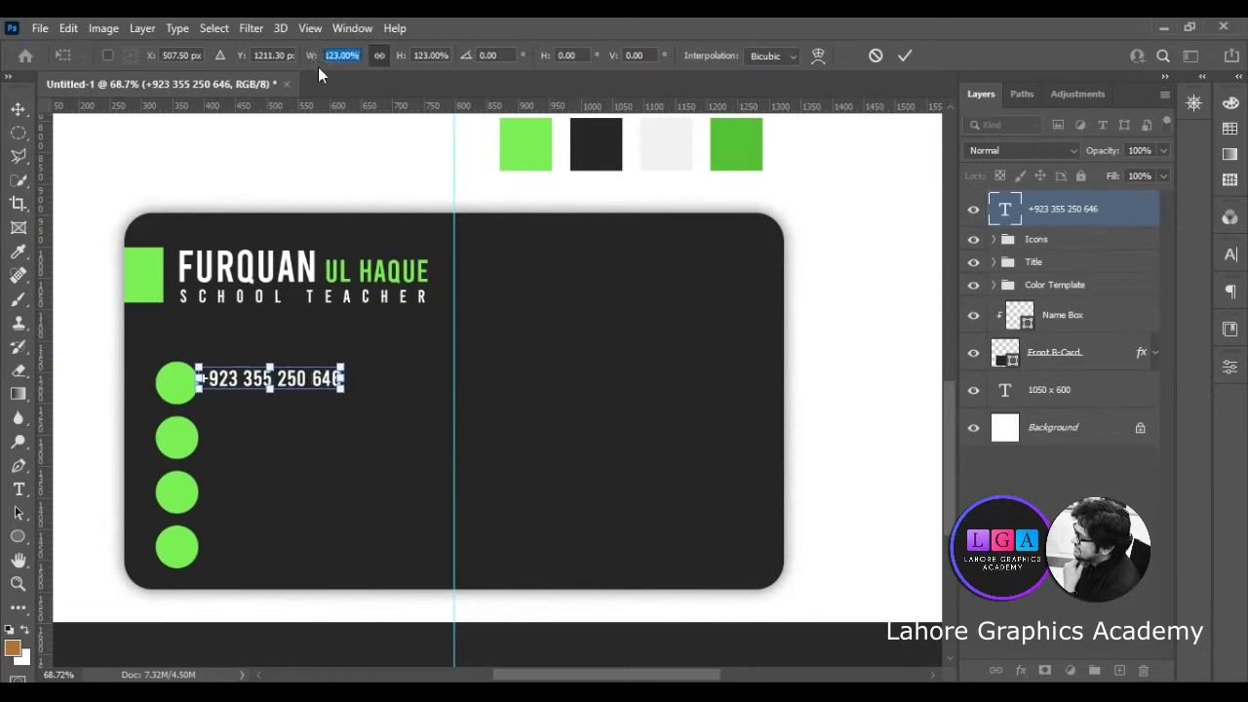
{"action": "key", "text": "Return"}
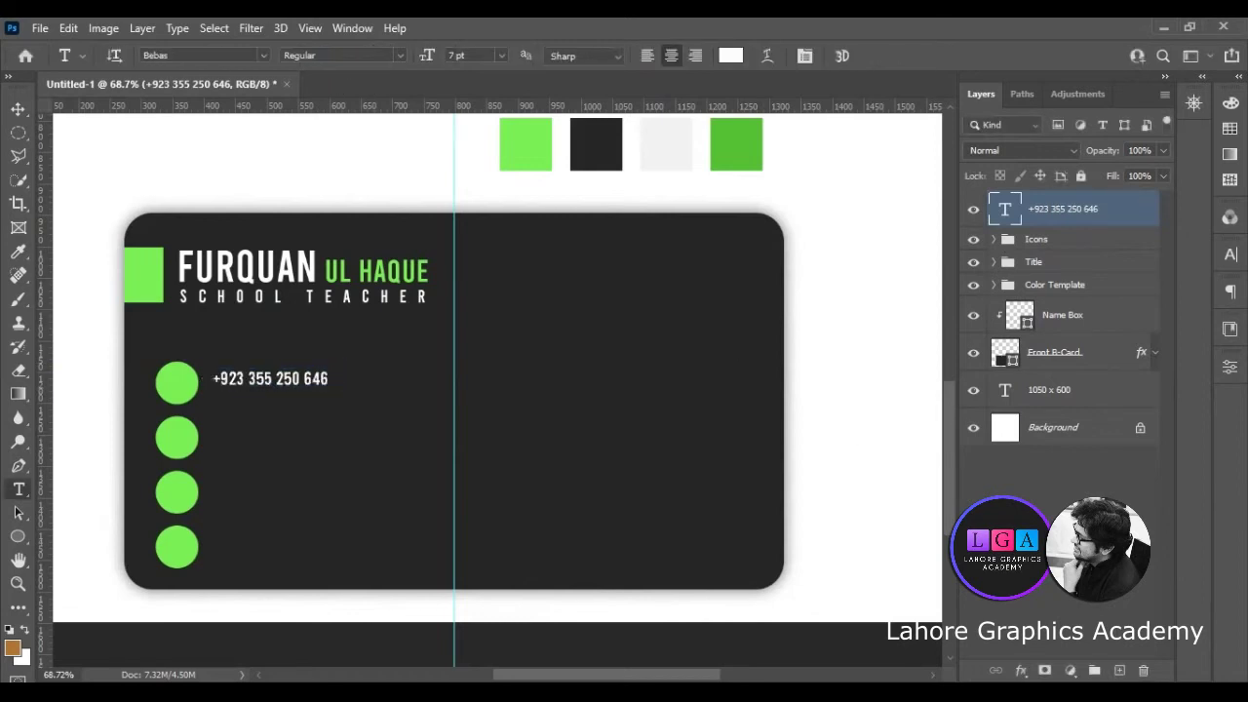
- Enlarge the phone number further to about 130% and apply
{"action": "left_click", "coordinate": [1062, 224], "text": "ctrl"}
{"action": "left_click", "coordinate": [1062, 224]}
{"action": "key", "text": "ctrl+t"}
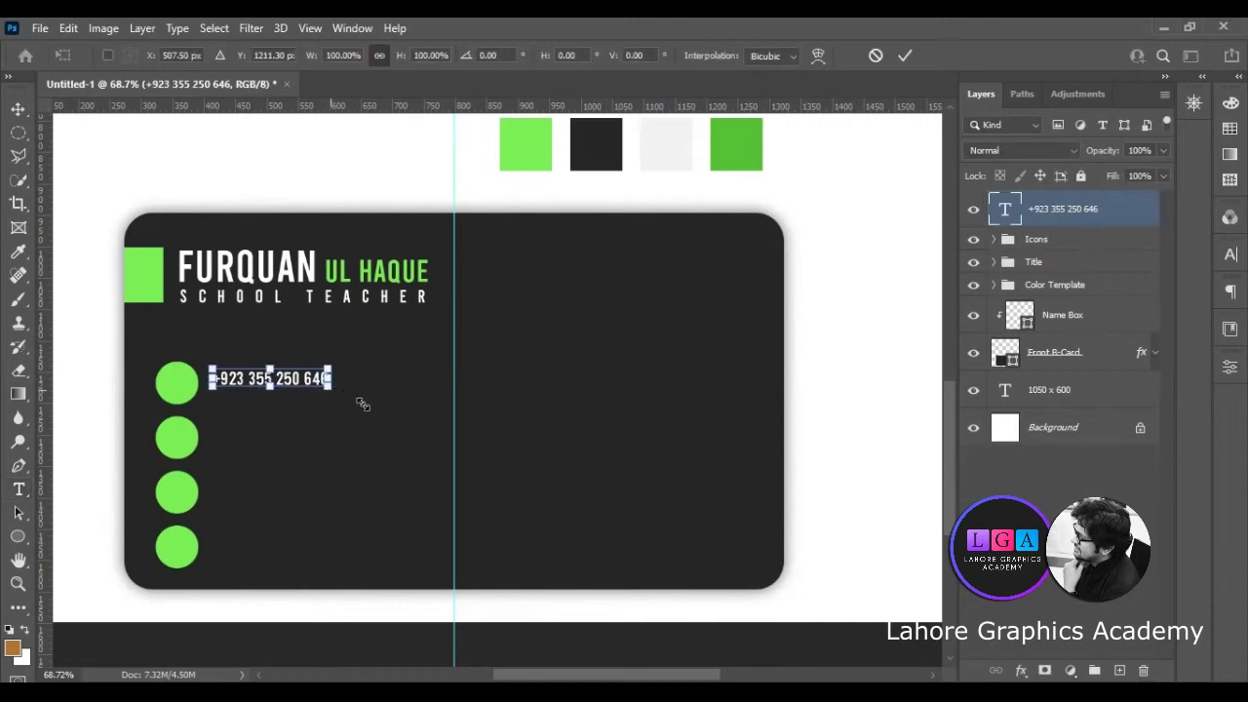
{"action": "left_click_drag", "start_coordinate": [339, 393], "coordinate": [369, 391]}
{"action": "left_click", "coordinate": [901, 59]}
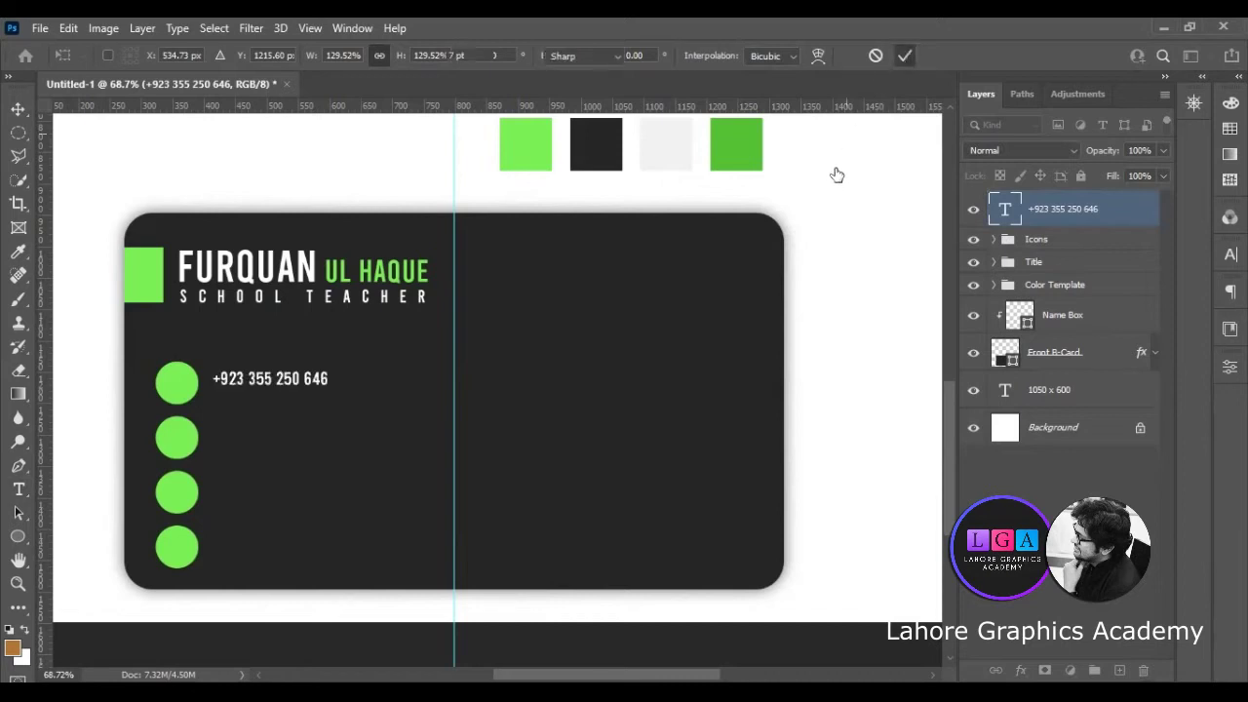
{"action": "key", "text": "t"}
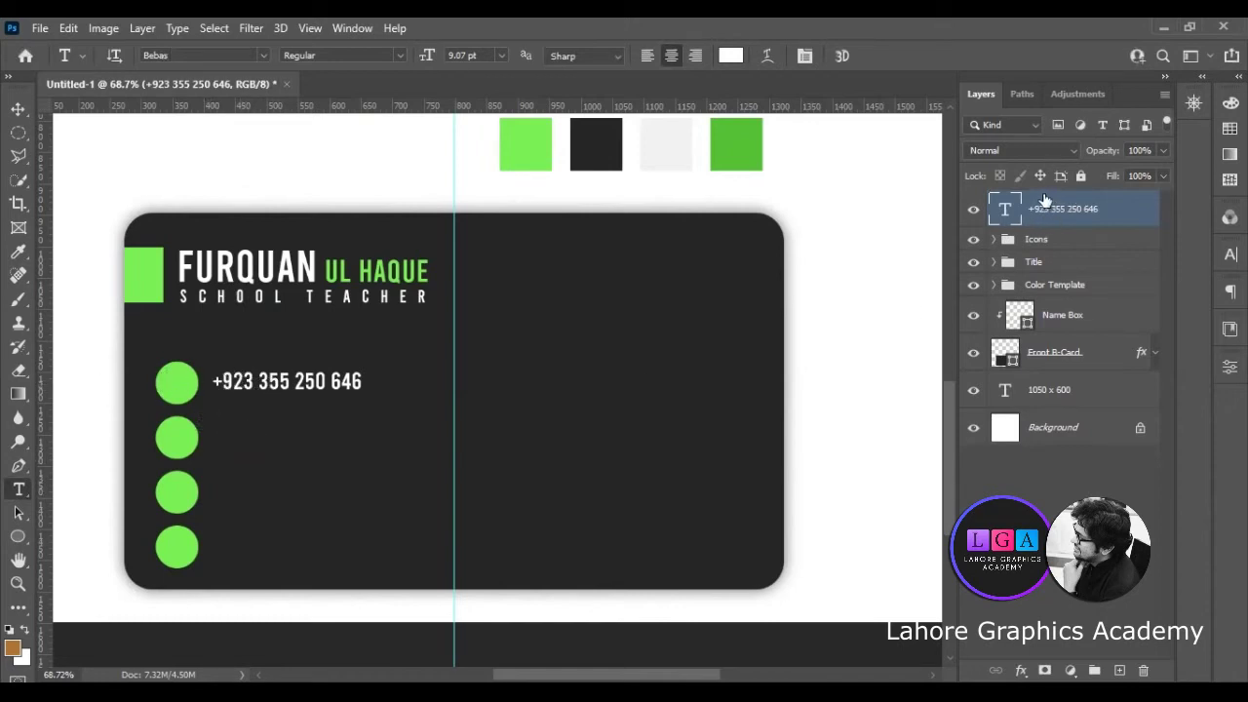
{"action": "key", "text": "ctrl+j"}
- Move the phone copy beside the second circle and retype it as the contact's e-mail
{"action": "key", "text": "v"}
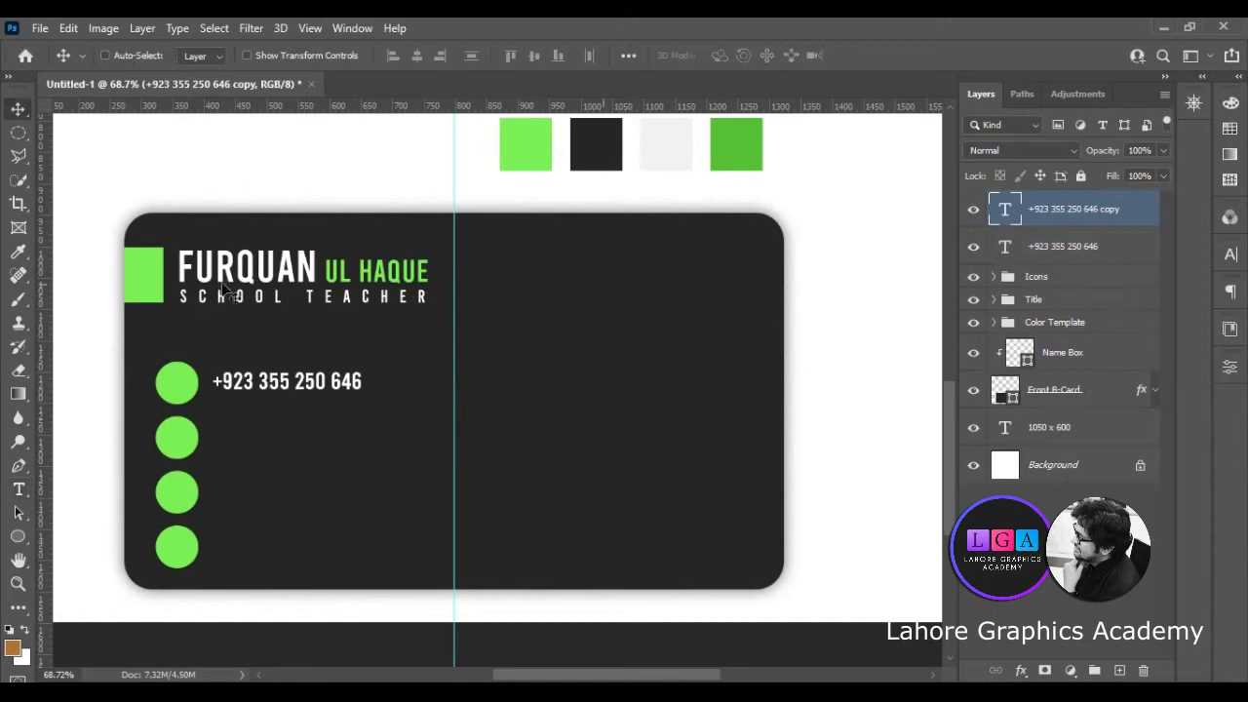
{"action": "left_click_drag", "start_coordinate": [278, 390], "coordinate": [276, 400]}
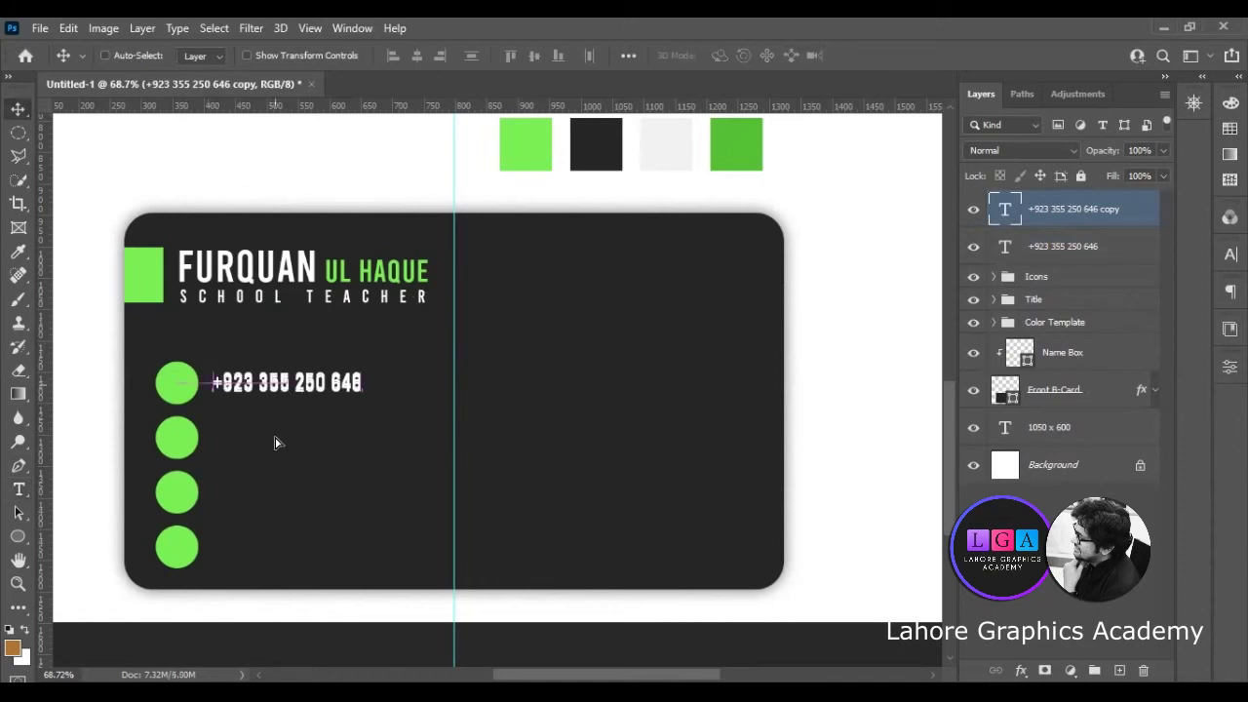
{"action": "left_click_drag", "start_coordinate": [274, 447], "coordinate": [274, 455]}
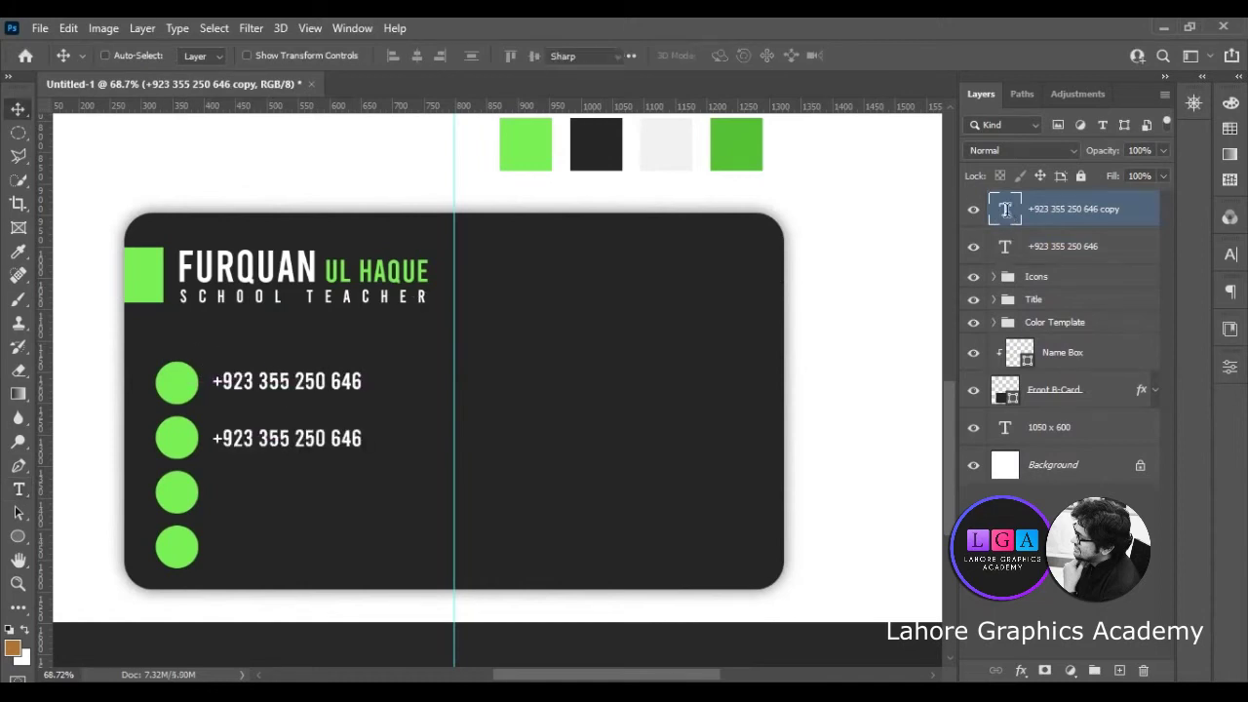
{"action": "double_click", "coordinate": [1005, 209]}
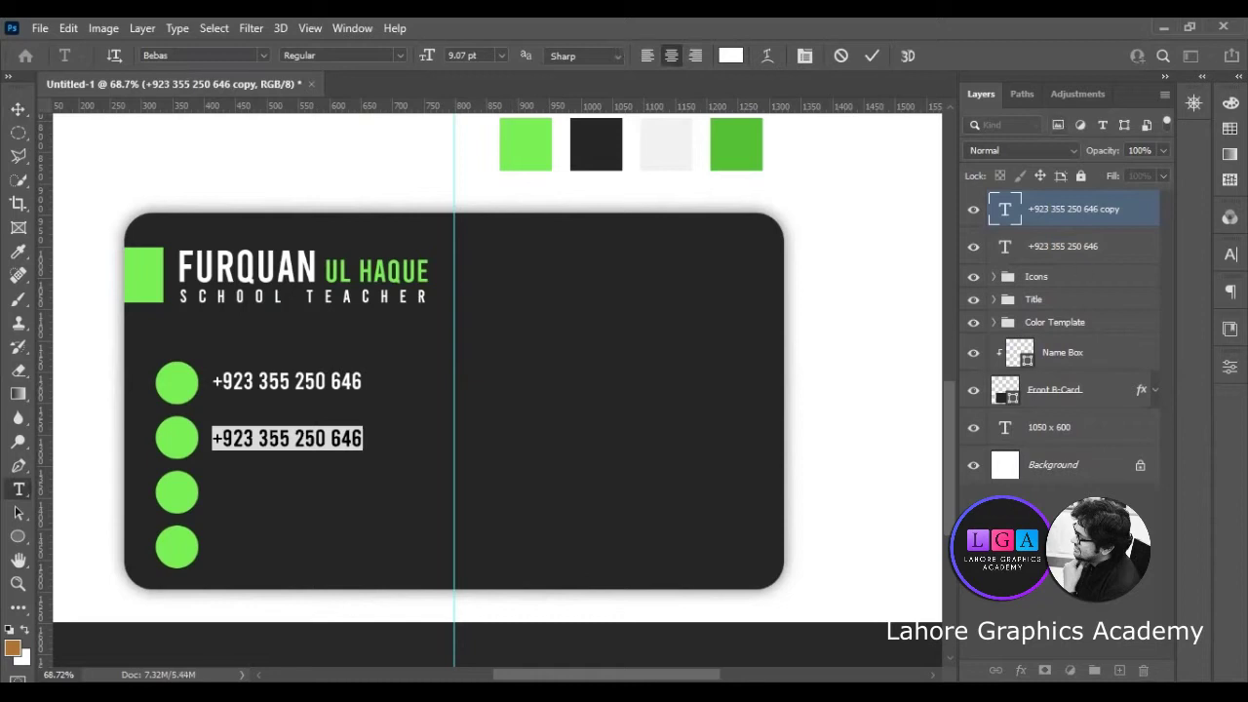
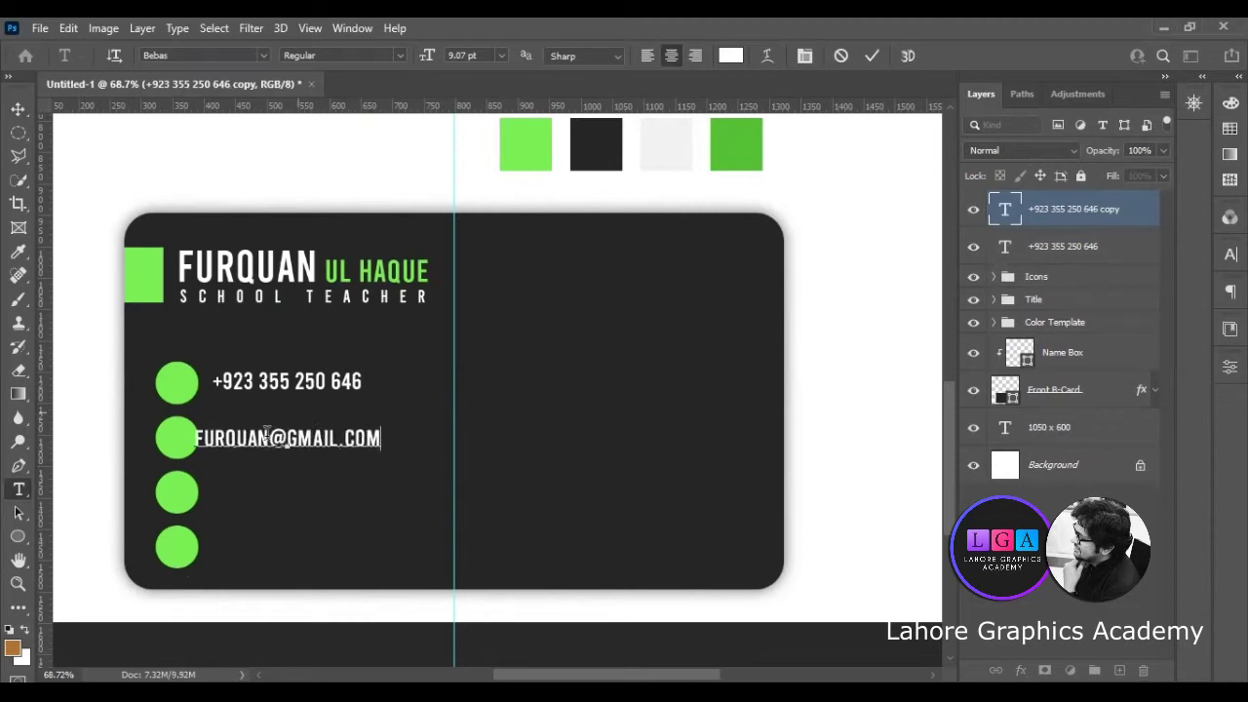
{"action": "left_click_drag", "start_coordinate": [265, 474], "coordinate": [278, 474]}
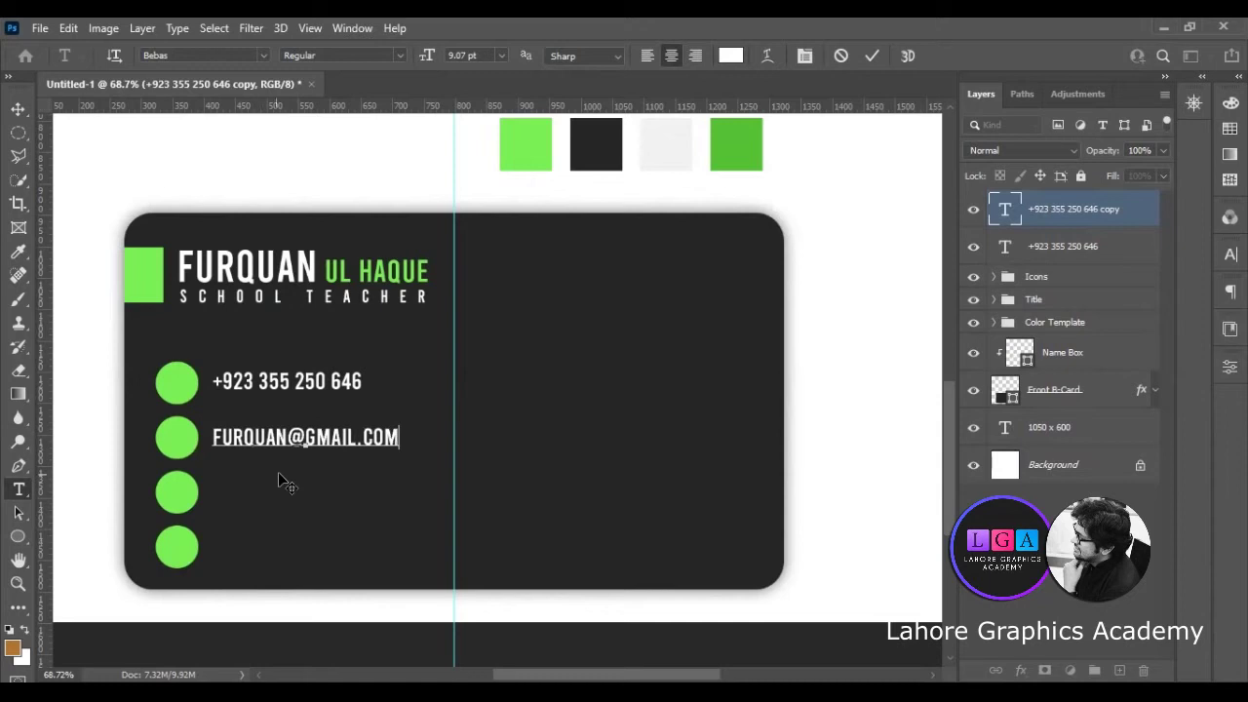
{"action": "left_click", "coordinate": [873, 55]}
{"action": "key", "text": "v"}
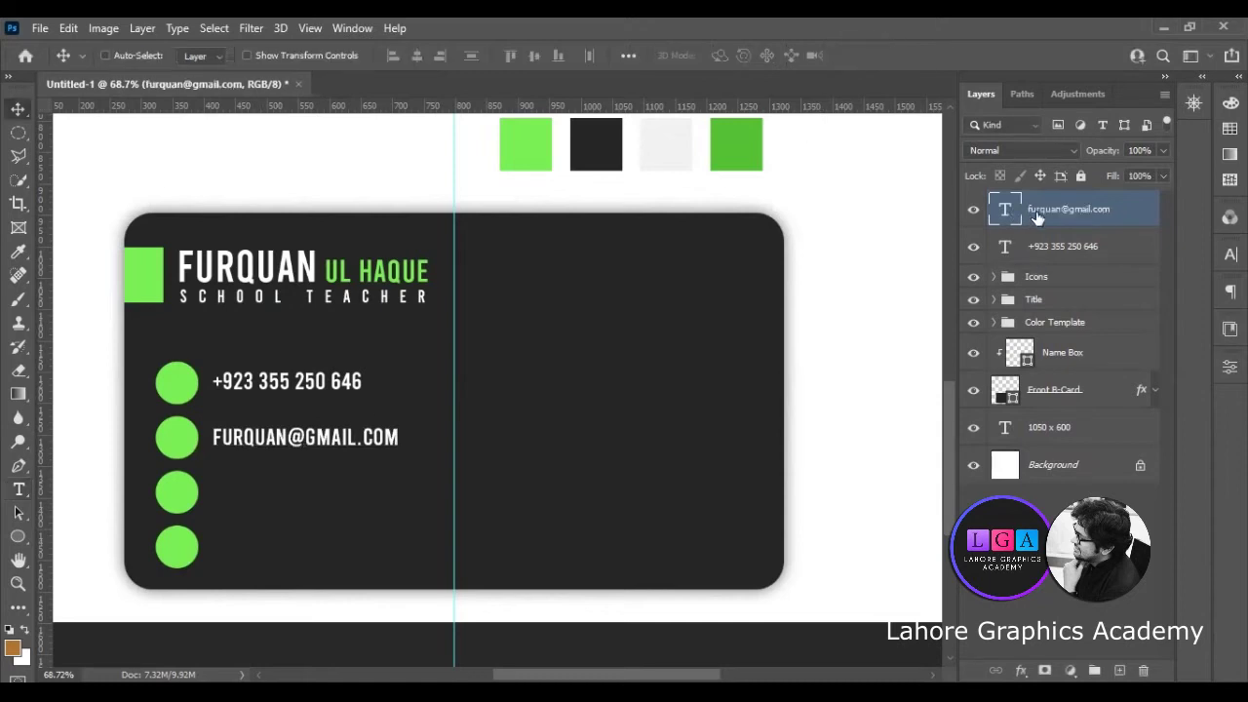
{"action": "key", "text": "ctrl+j"}
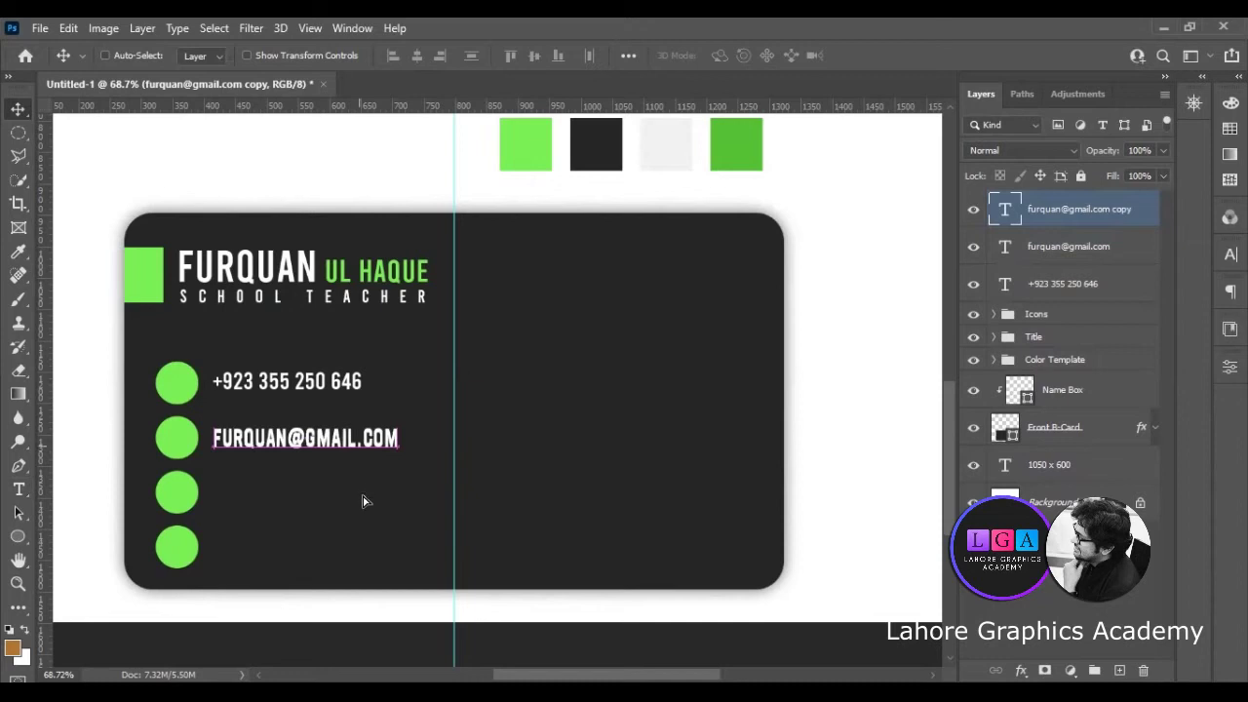
{"action": "left_click_drag", "start_coordinate": [335, 438], "coordinate": [334, 493]}
{"action": "double_click", "coordinate": [1008, 216]}
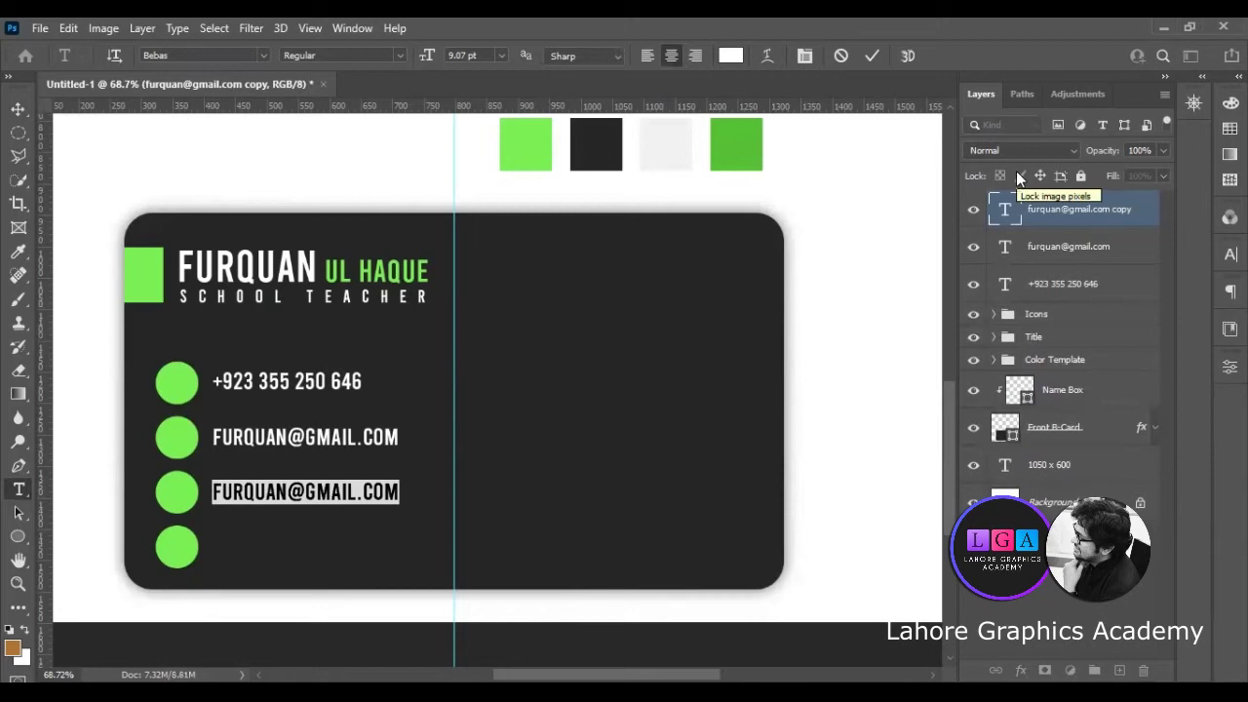
{"action": "type", "text": "www."}
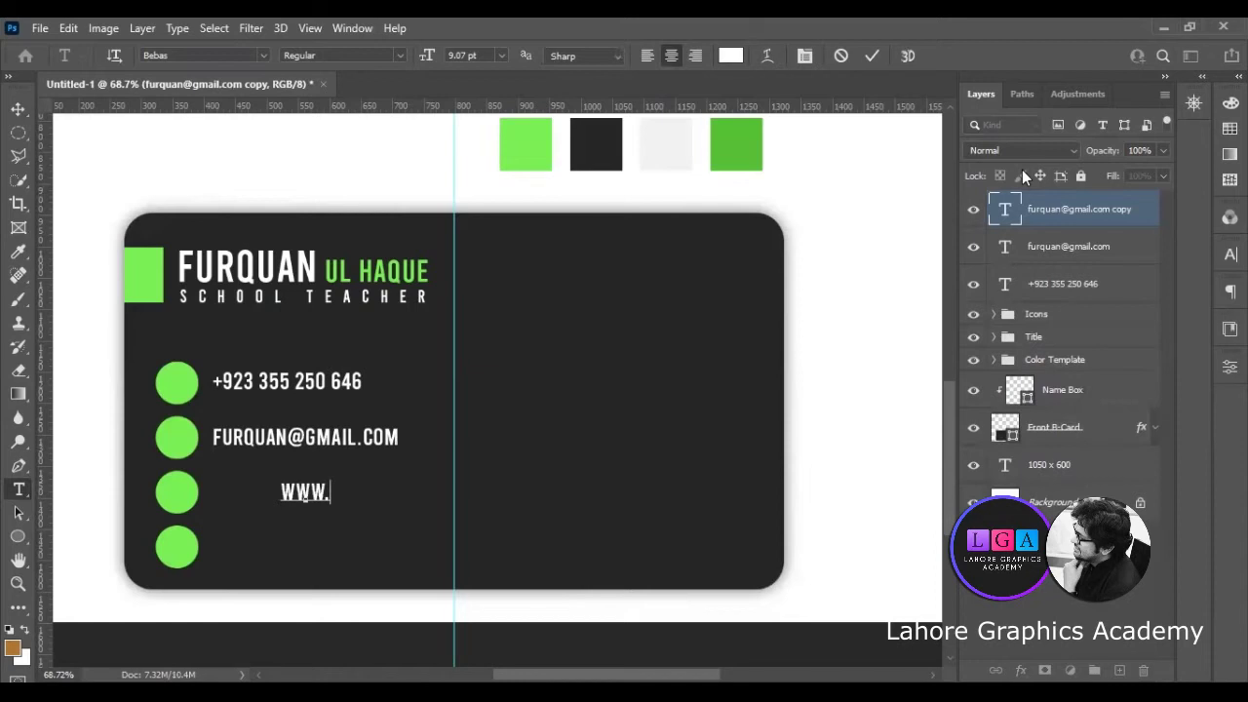
{"action": "type", "text": "company"}
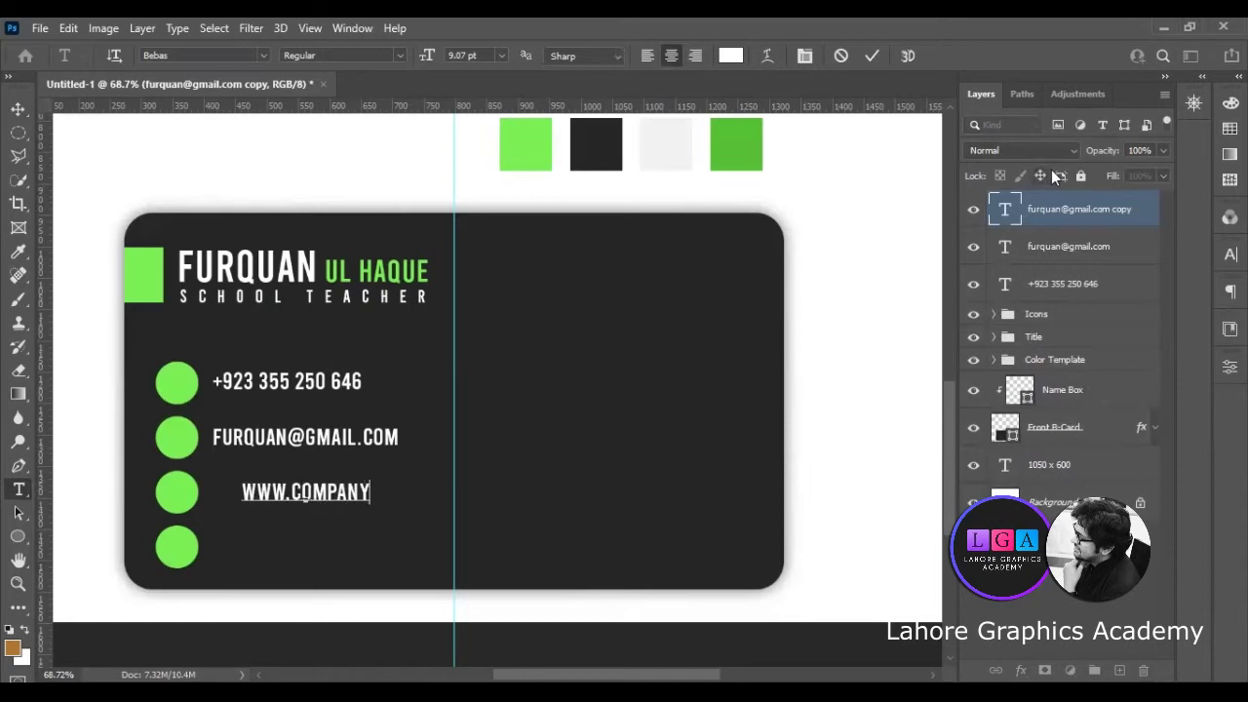
{"action": "type", "text": ".com"}
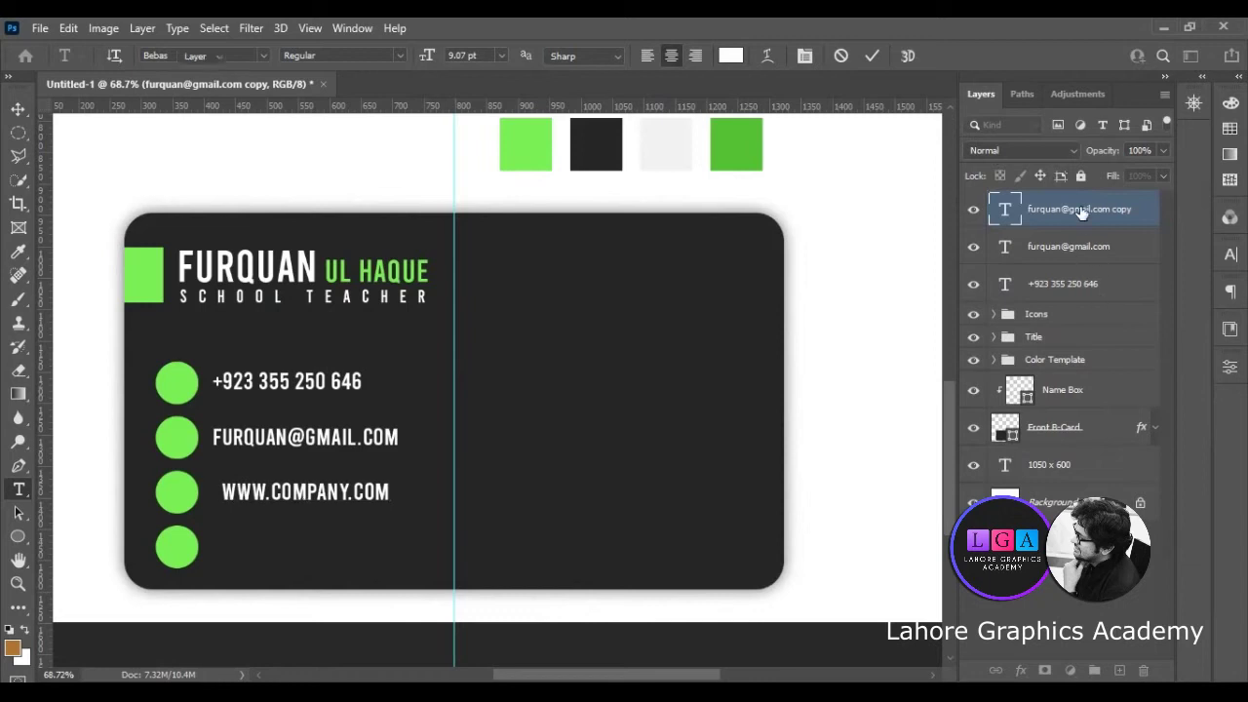
{"action": "key", "text": "ctrl+Return"}
{"action": "key", "text": "v"}
{"action": "key", "text": "ctrl+j"}
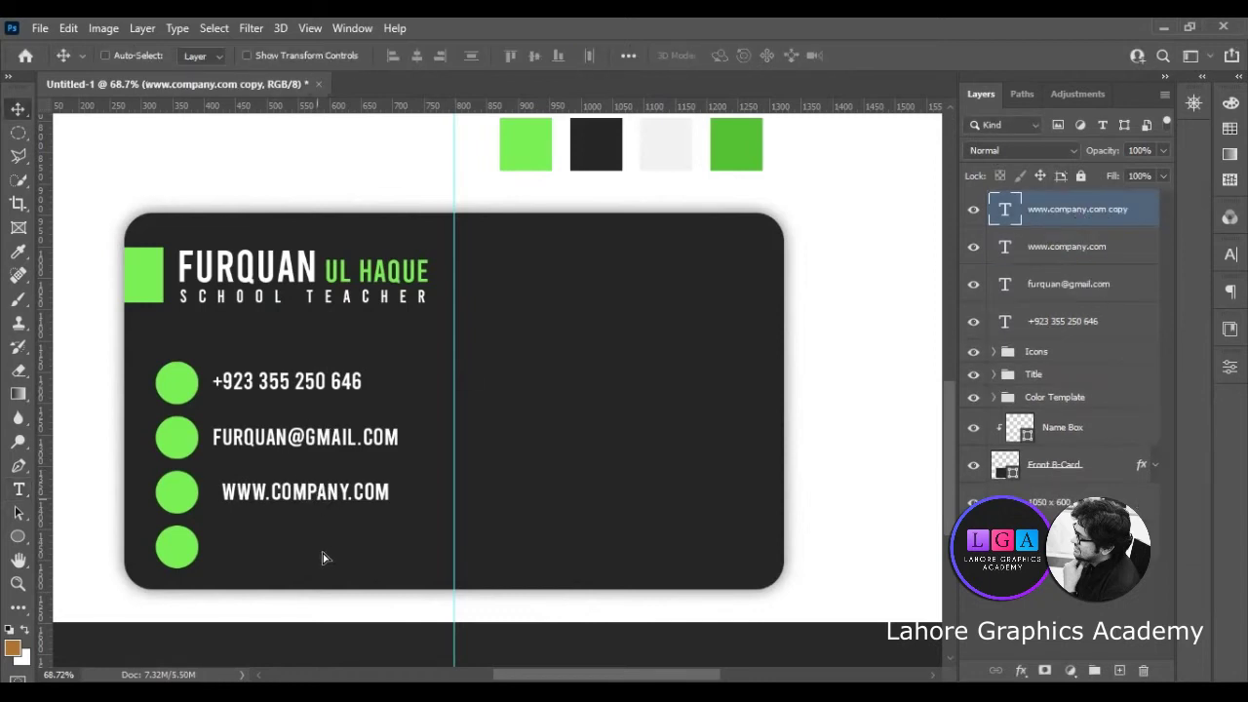
- Move the copy beside the fourth circle and retype it as the address line, fixing the COUNTRY typo
{"action": "key", "text": "shift+Down"}
{"action": "key", "text": "shift+Down"}
{"action": "key", "text": "shift+Down"}
{"action": "double_click", "coordinate": [1005, 210]}
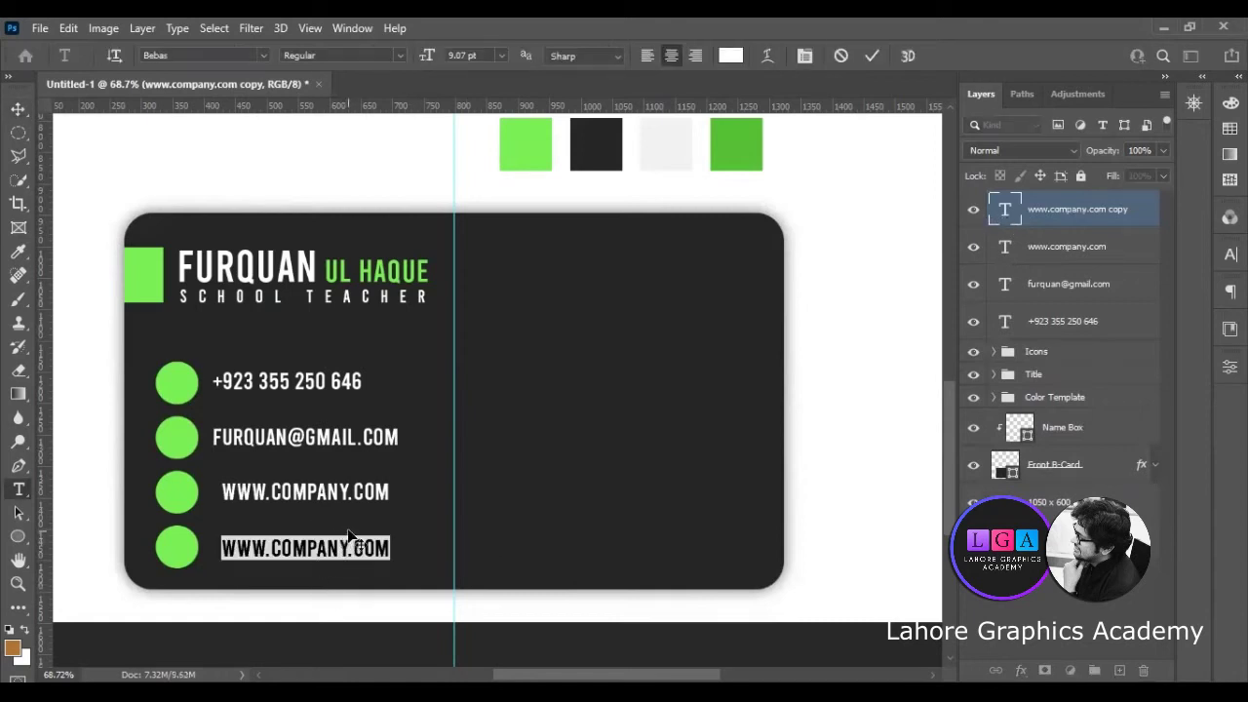
{"action": "type", "text": "123. ABC ROAD"}
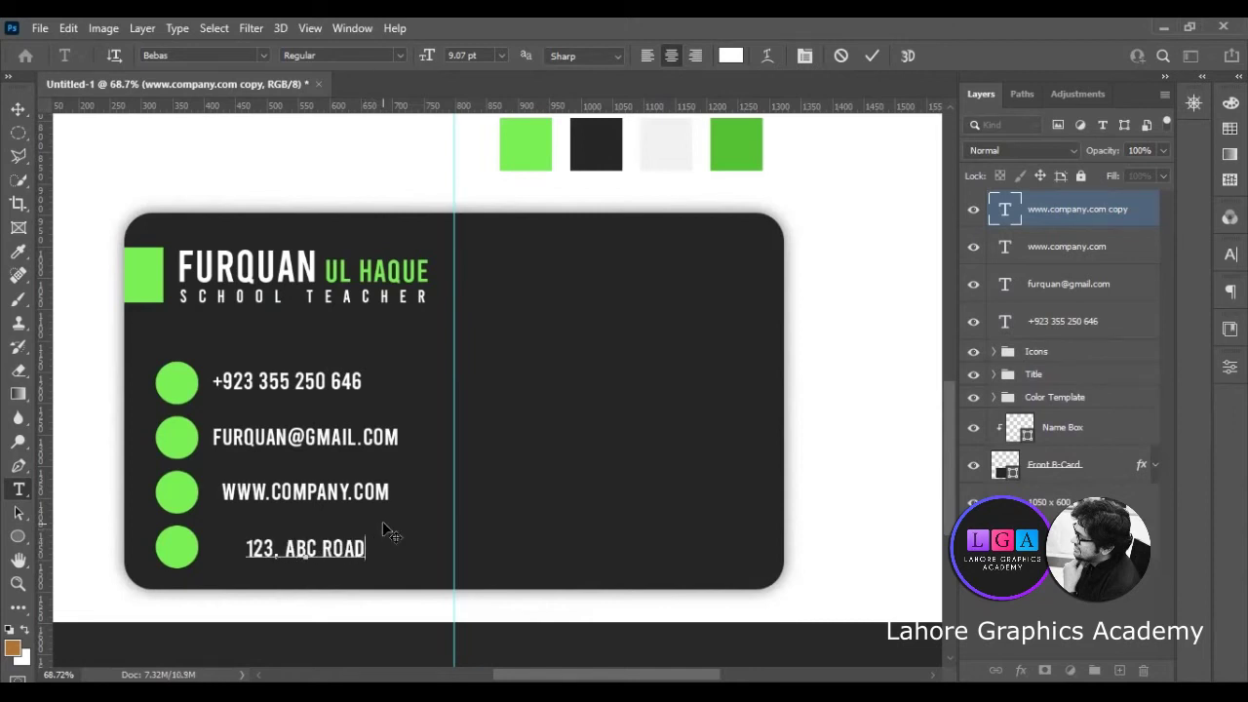
{"action": "type", "text": ", "}
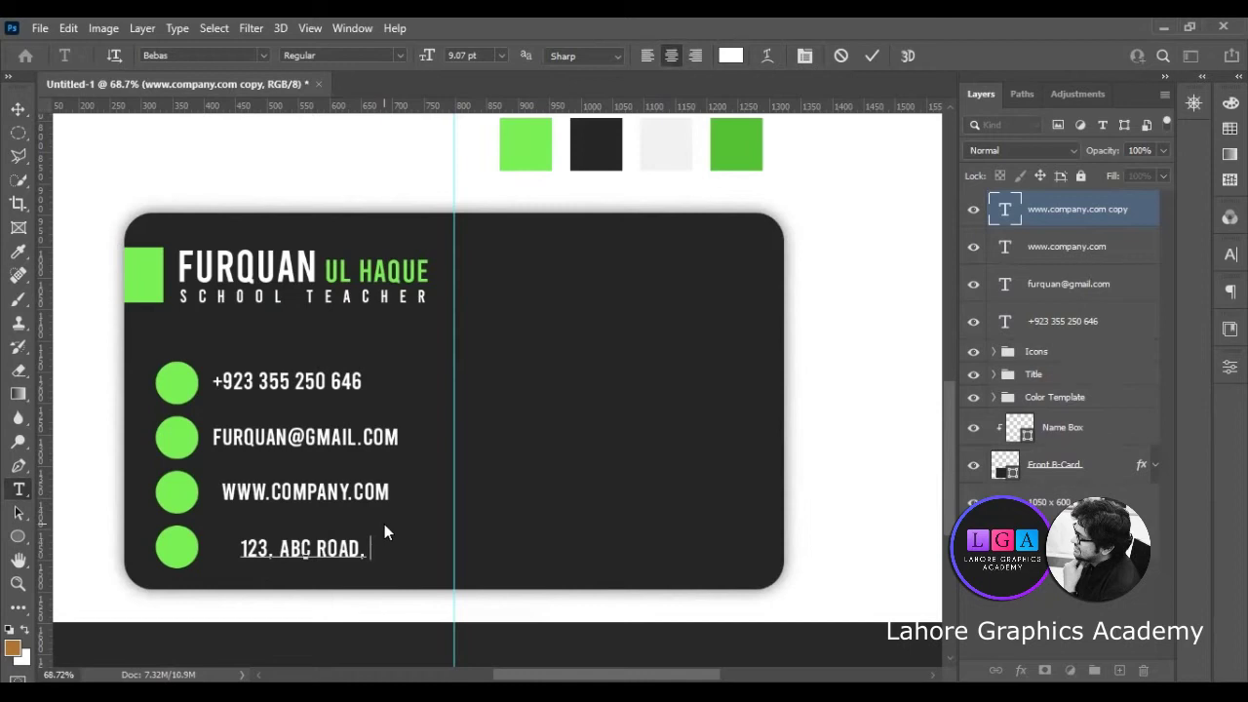
{"action": "type", "text": "CITY,"}
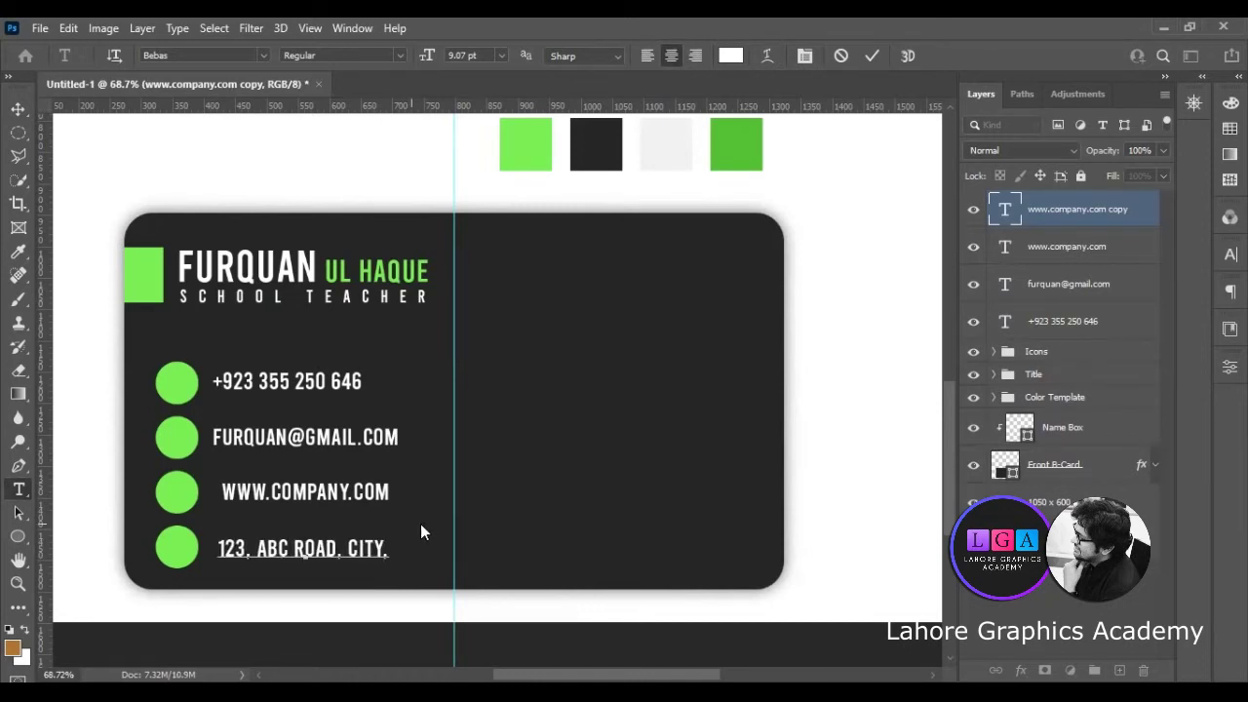
{"action": "type", "text": " COUNTYR"}
{"action": "key", "text": "Left"}
{"action": "key", "text": "BackSpace"}
{"action": "key", "text": "Right"}
{"action": "type", "text": "Y"}
{"action": "key", "text": "ctrl+a"}
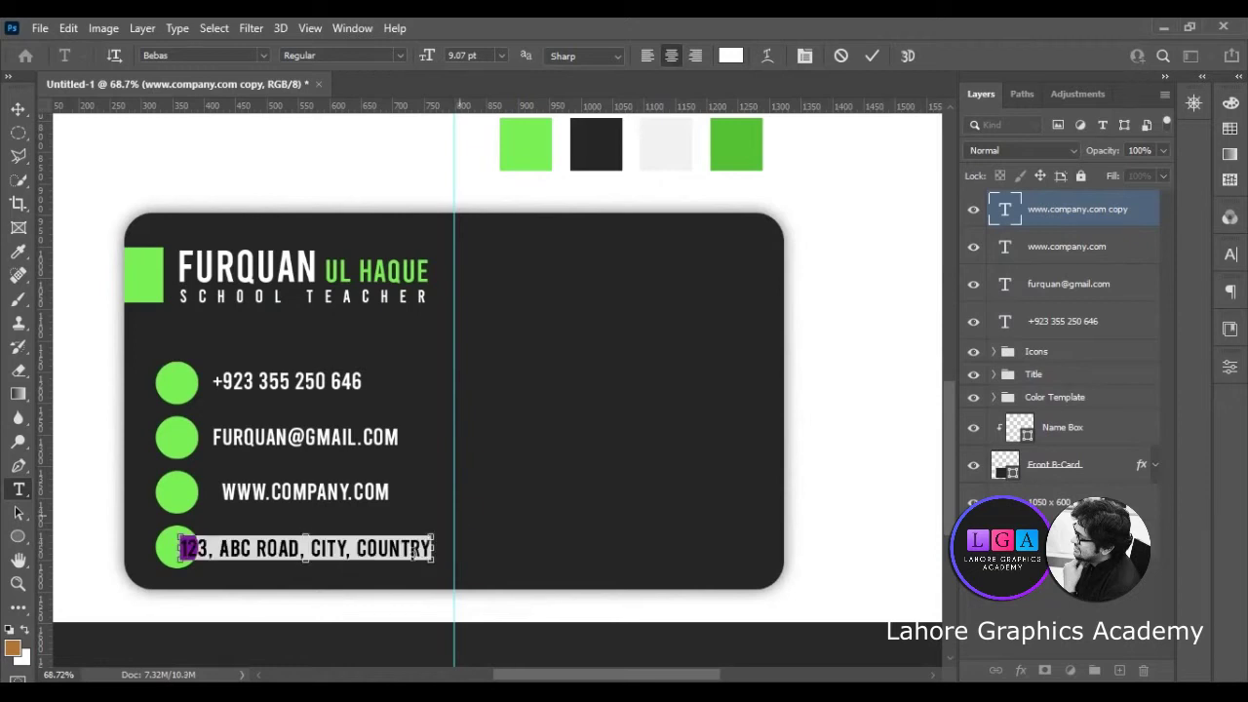
{"action": "key", "text": "shift+Right"}
{"action": "key", "text": "shift+Right"}
{"action": "key", "text": "shift+Right"}
{"action": "key", "text": "shift+Right"}
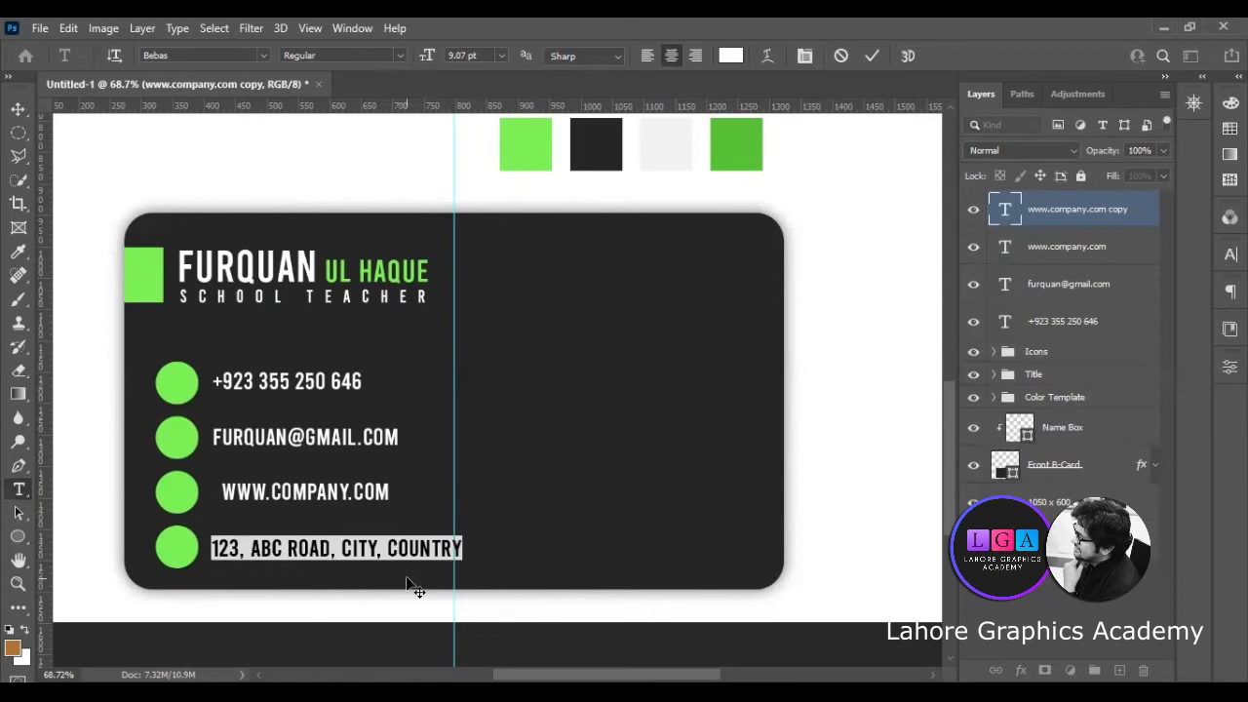
{"action": "left_click", "coordinate": [871, 56]}
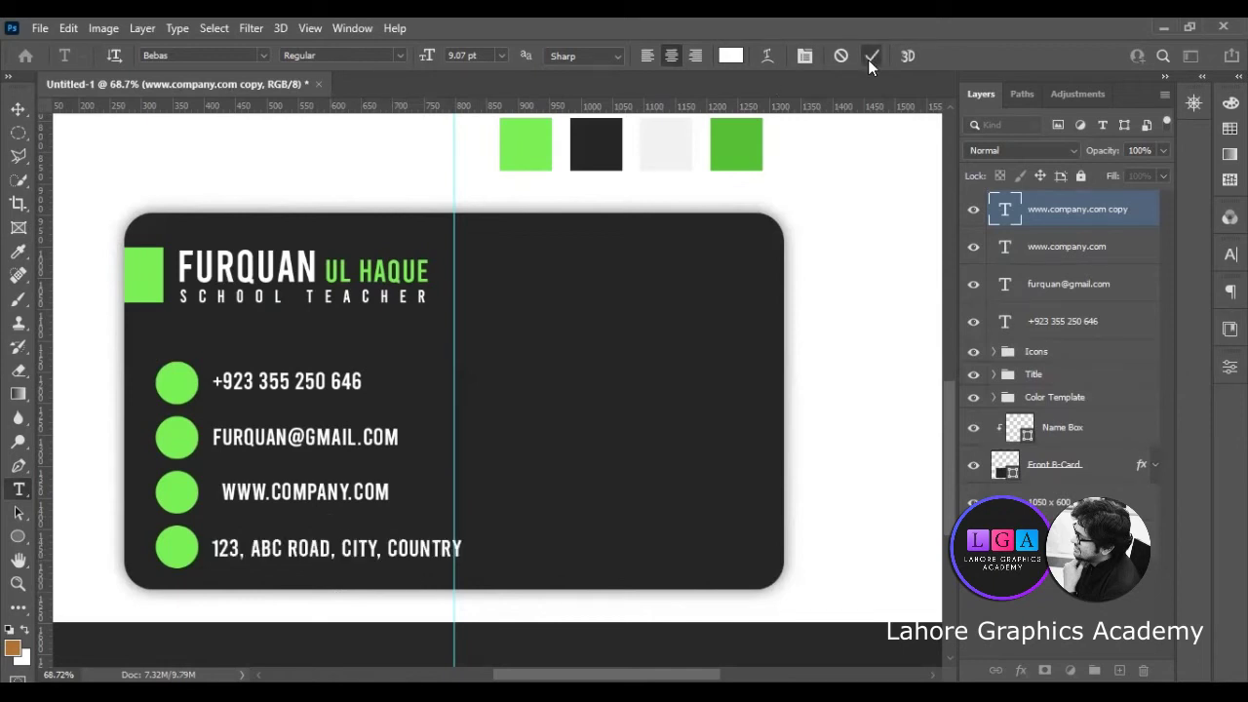
{"action": "key", "text": "v"}
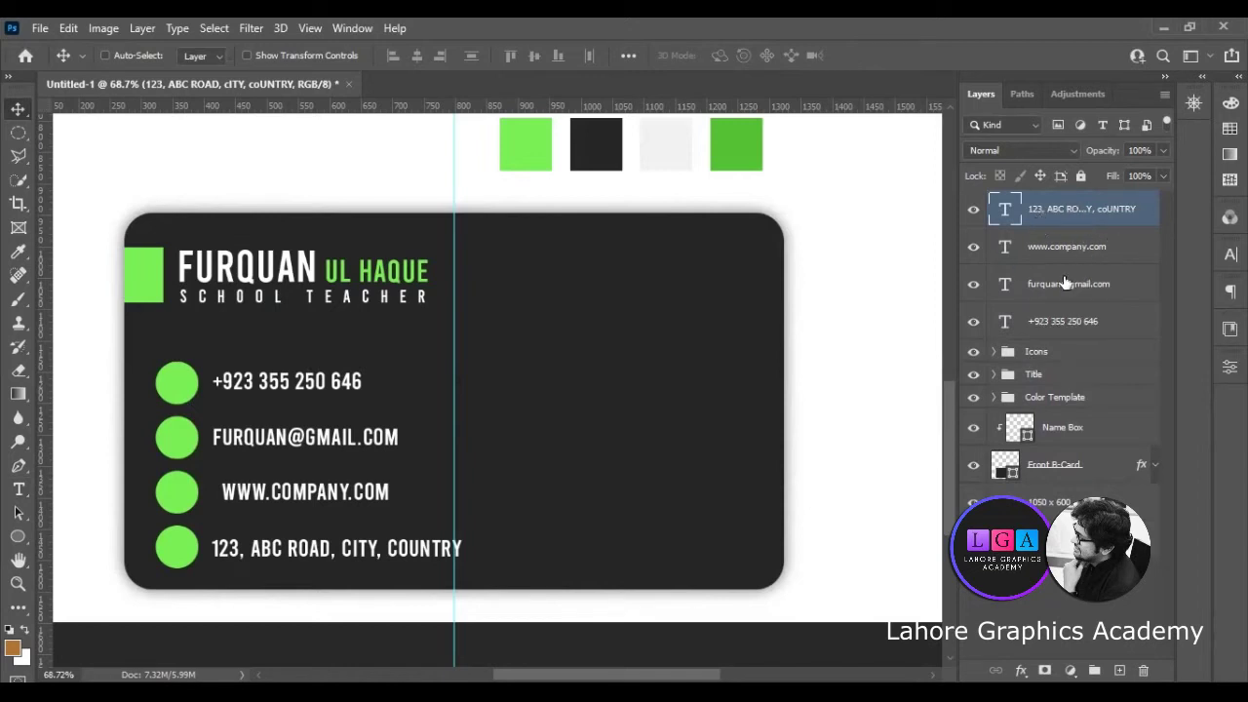
- Reposition the phone number beside the first circle and nudge the address line left
{"action": "key", "text": "alt+bracketleft"}
{"action": "key", "text": "alt+bracketleft"}
{"action": "key", "text": "alt+bracketleft"}
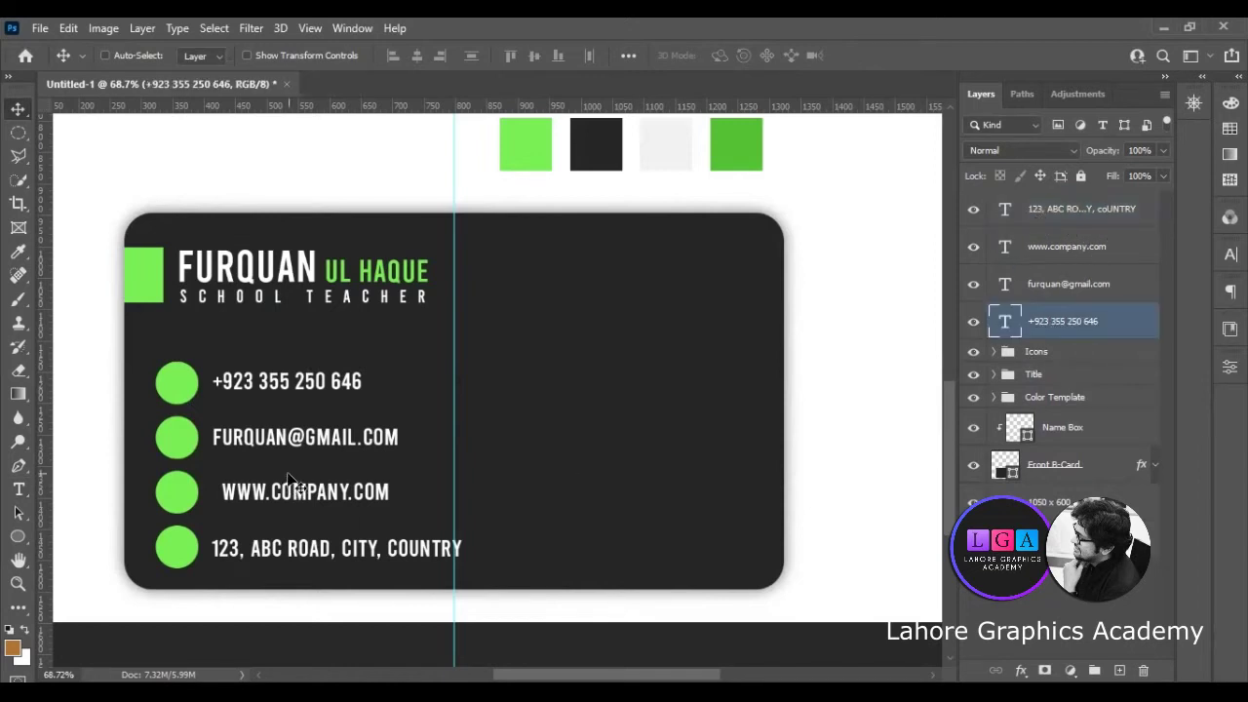
{"action": "left_click_drag", "start_coordinate": [299, 385], "coordinate": [286, 385]}
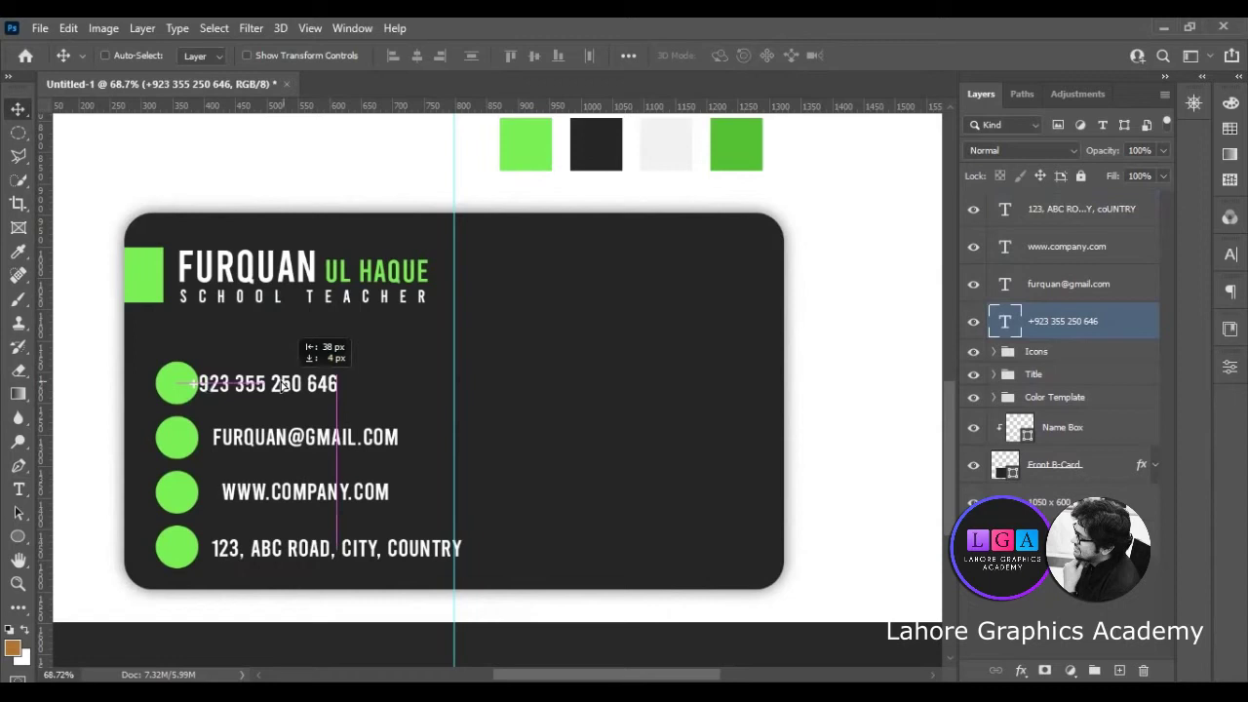
{"action": "left_click_drag", "start_coordinate": [285, 388], "coordinate": [174, 384]}
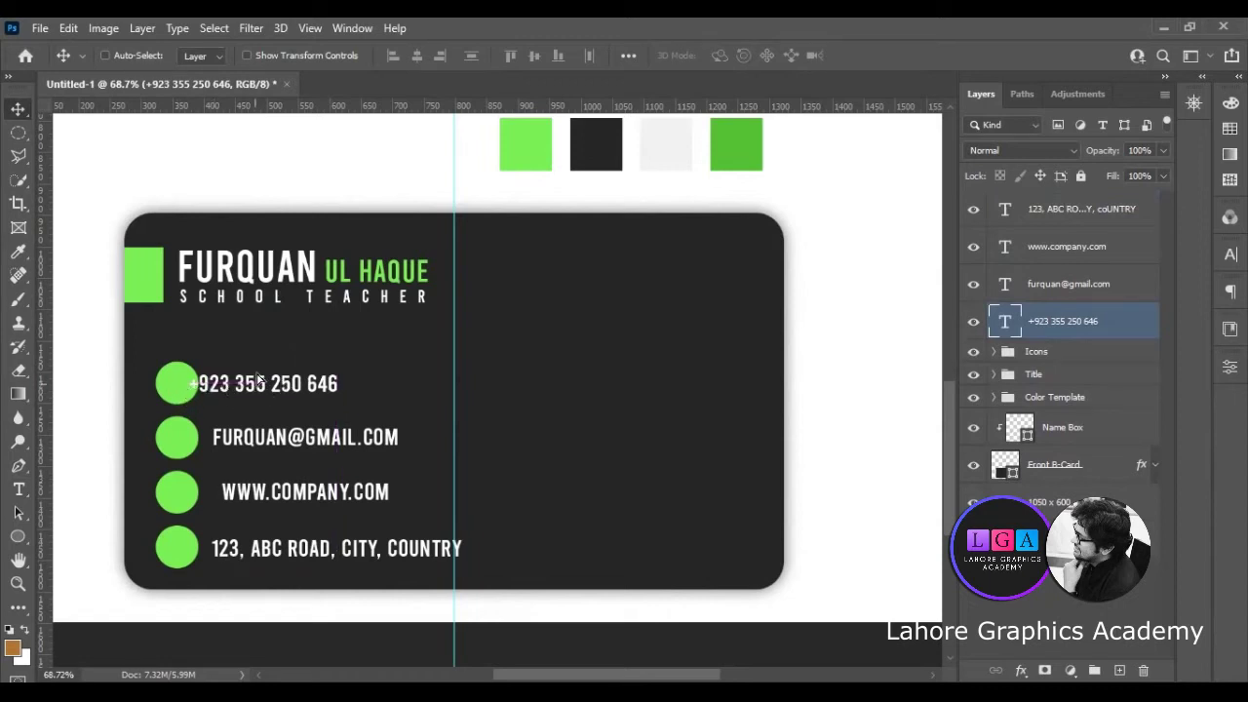
{"action": "left_click_drag", "start_coordinate": [257, 385], "coordinate": [257, 385]}
{"action": "left_click", "coordinate": [310, 556], "text": "ctrl"}
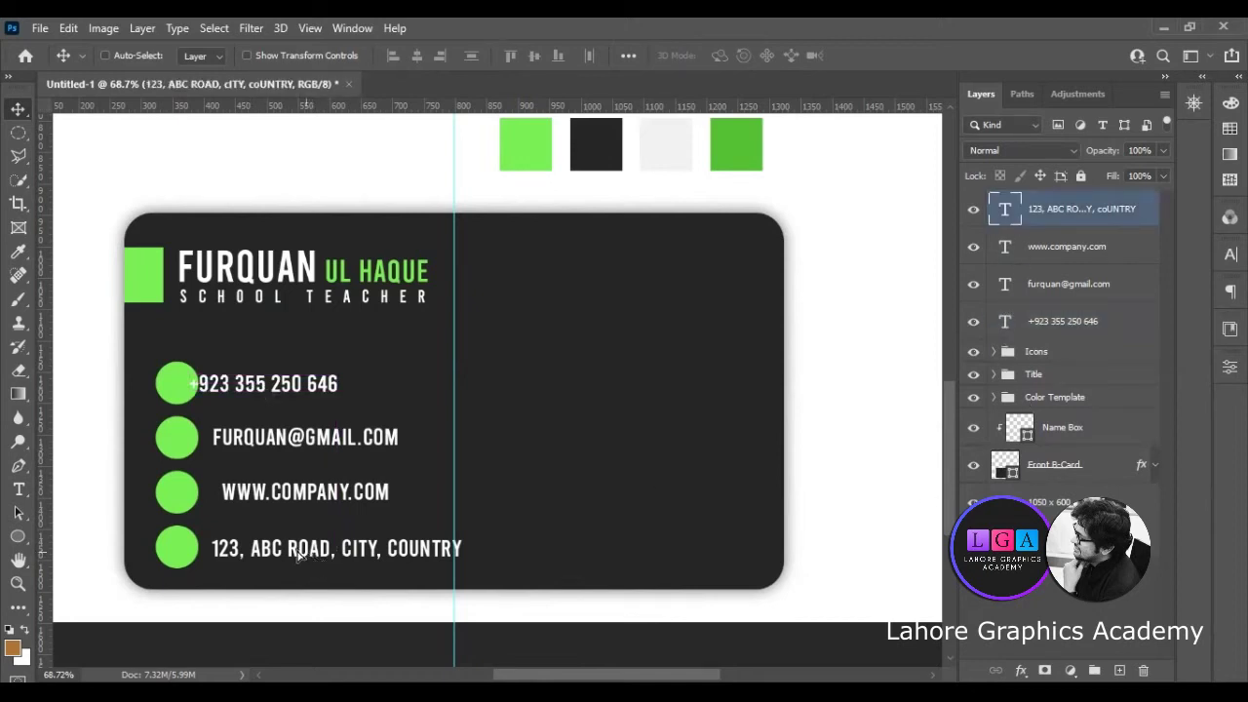
{"action": "left_click_drag", "start_coordinate": [301, 557], "coordinate": [295, 553]}
{"action": "key", "text": "shift+Left"}
{"action": "key", "text": "shift+Left"}
{"action": "key", "text": "shift+Left"}
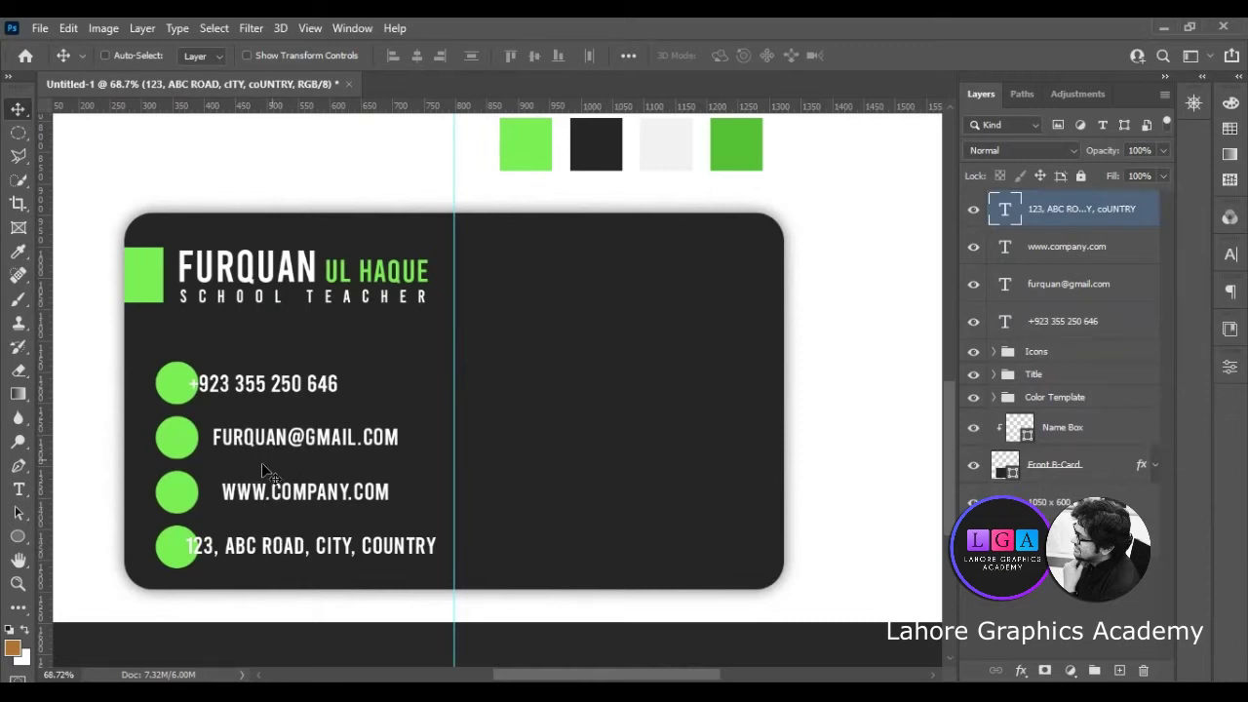
- Distribute the four contact lines, then drag the e-mail line up toward the phone number
{"action": "left_click", "coordinate": [1097, 324], "text": "shift"}
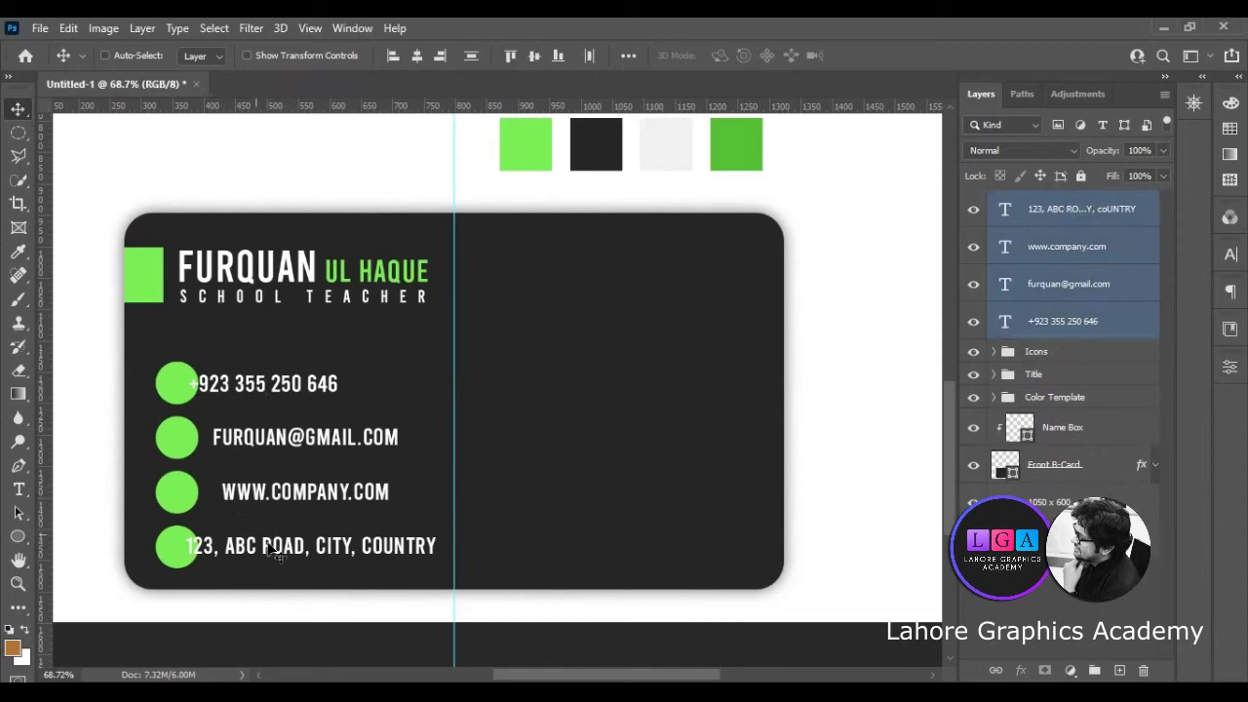
{"action": "left_click", "coordinate": [473, 56]}
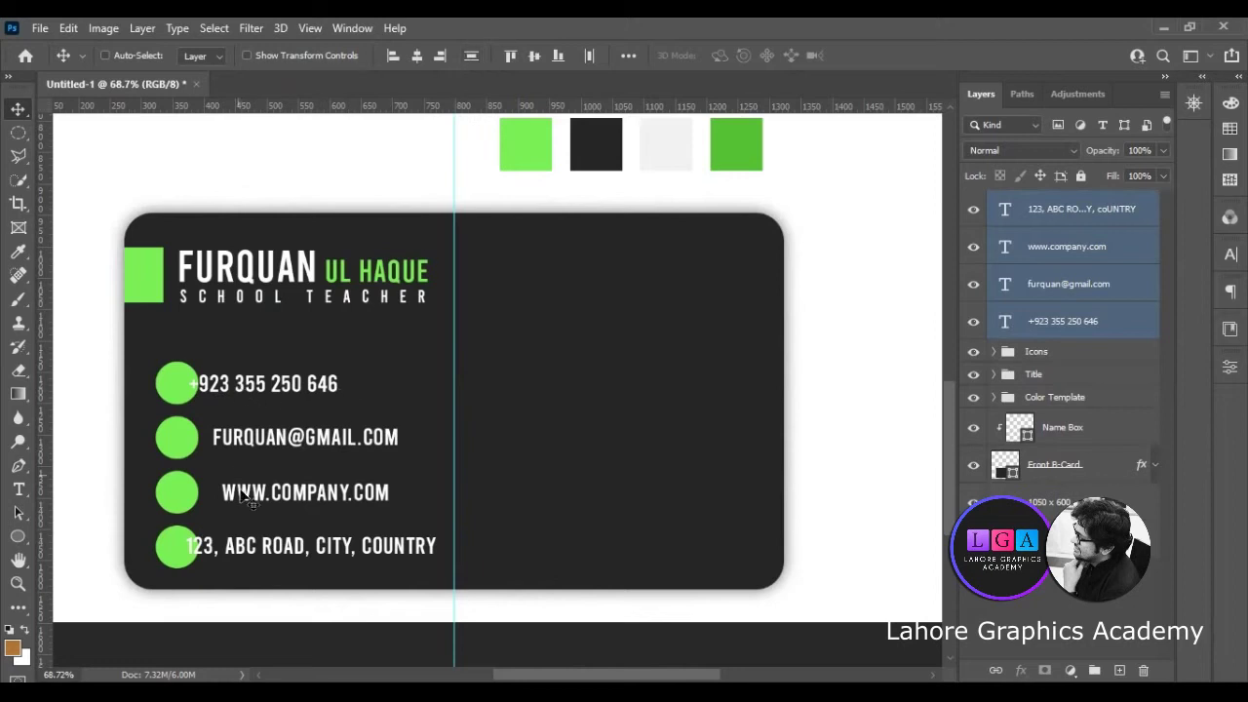
{"action": "left_click", "coordinate": [1050, 322]}
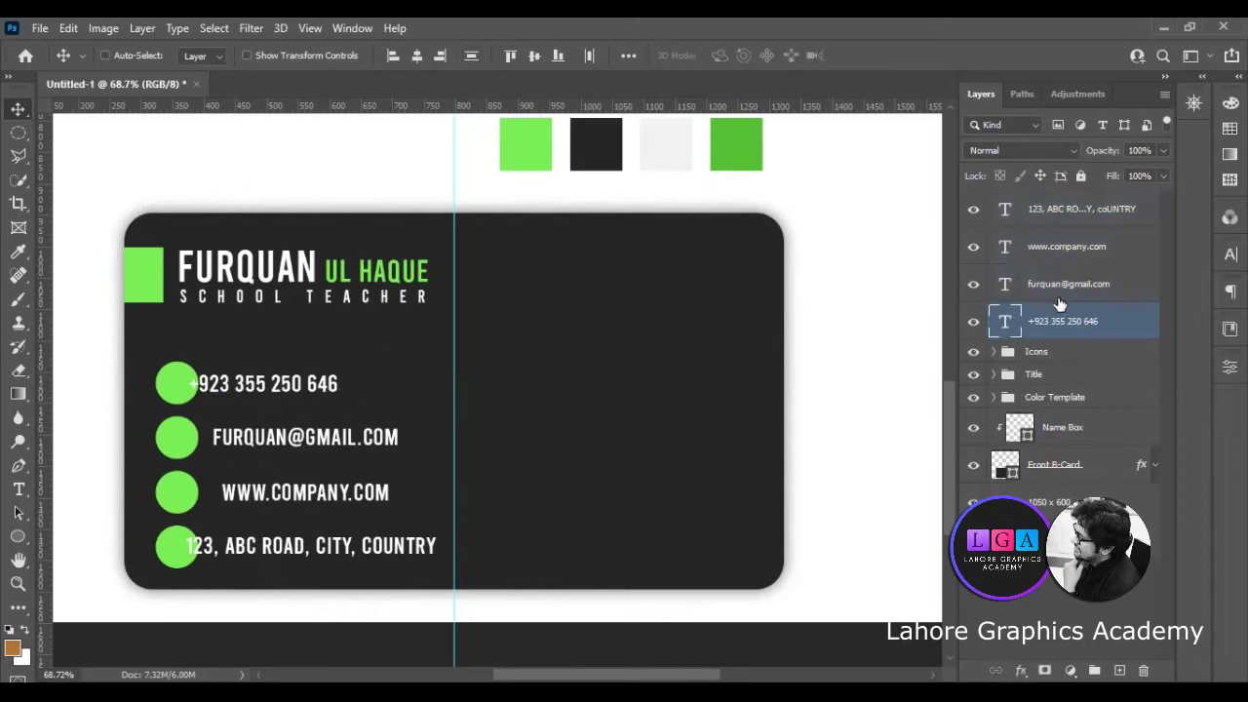
{"action": "left_click", "coordinate": [1062, 288]}
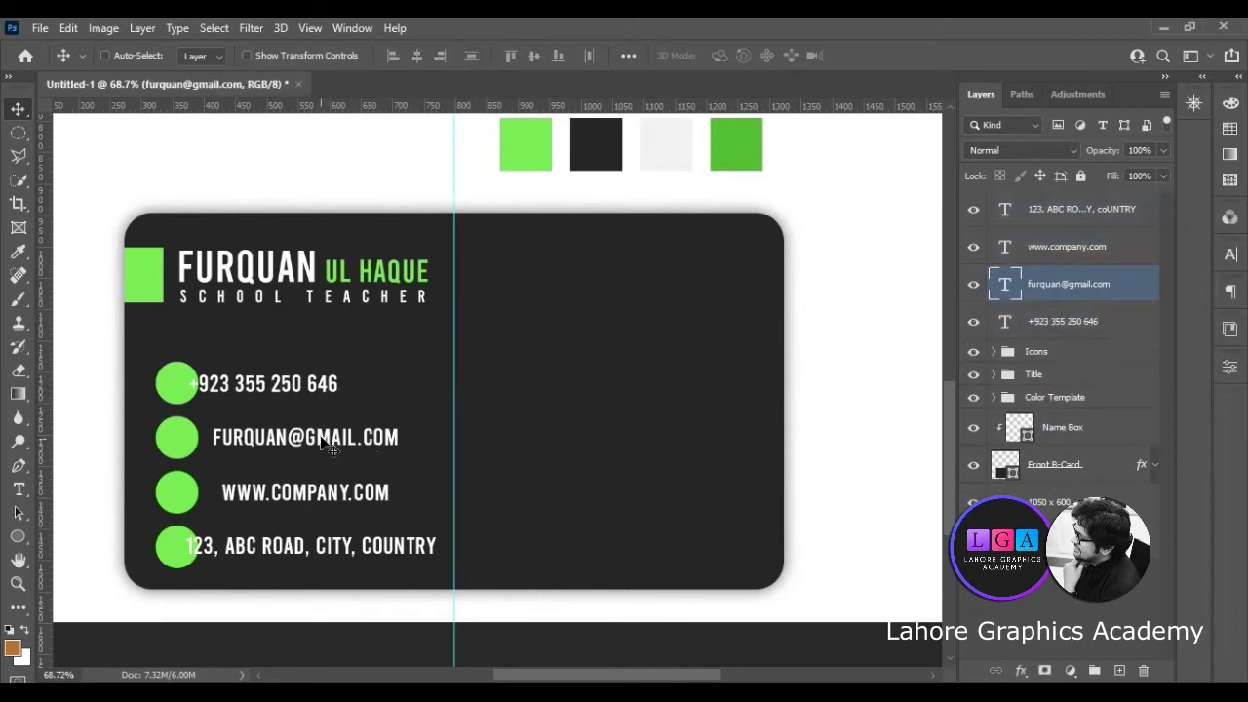
{"action": "left_click_drag", "start_coordinate": [323, 437], "coordinate": [322, 416]}
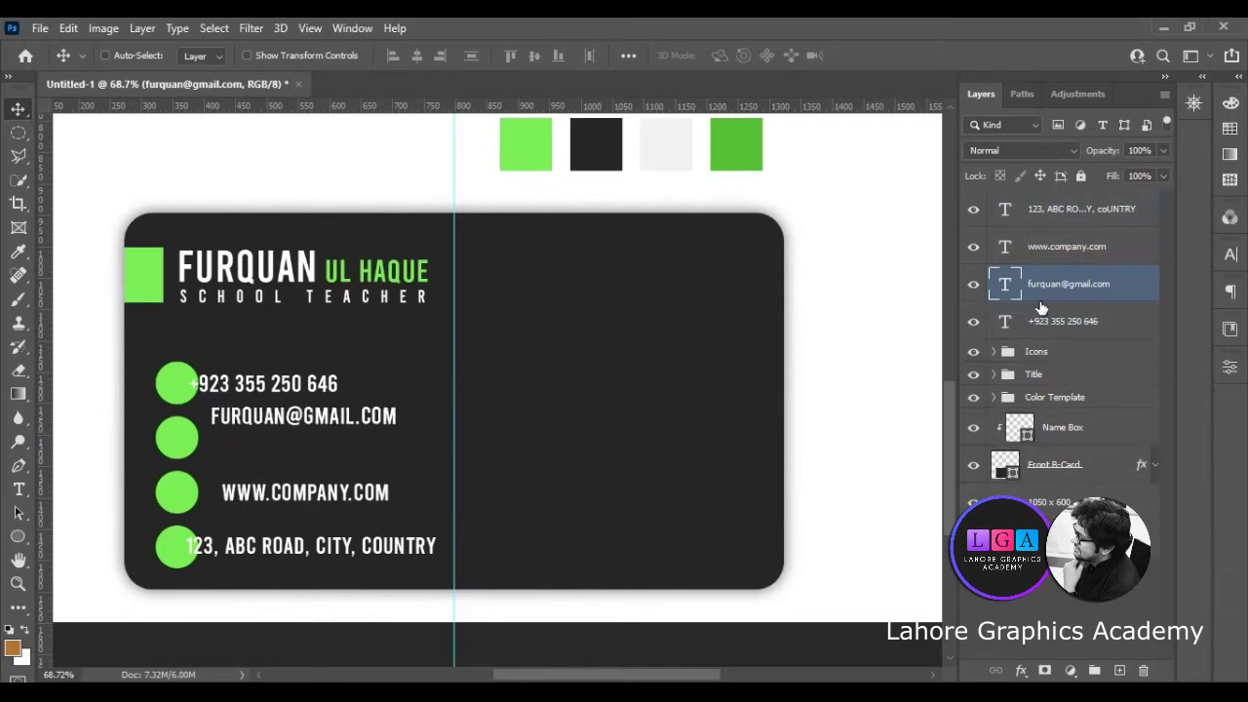
{"action": "left_click", "coordinate": [1079, 223]}
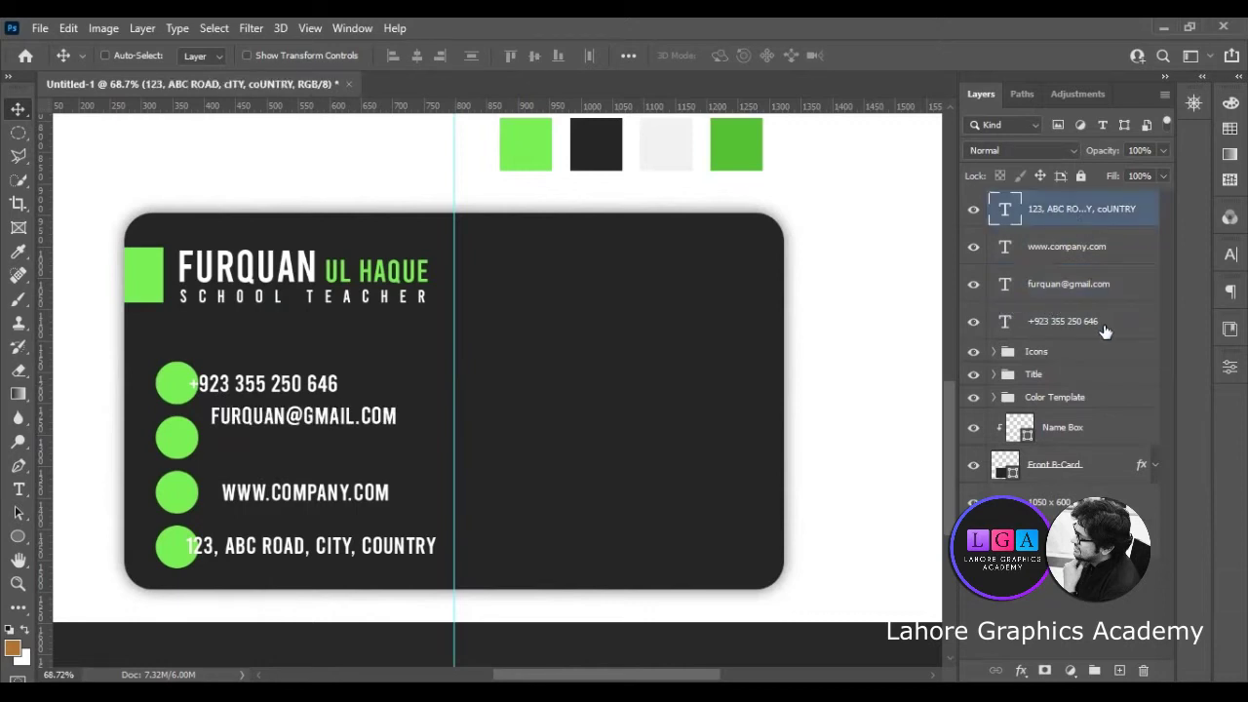
{"action": "left_click", "coordinate": [1105, 333], "text": "shift"}
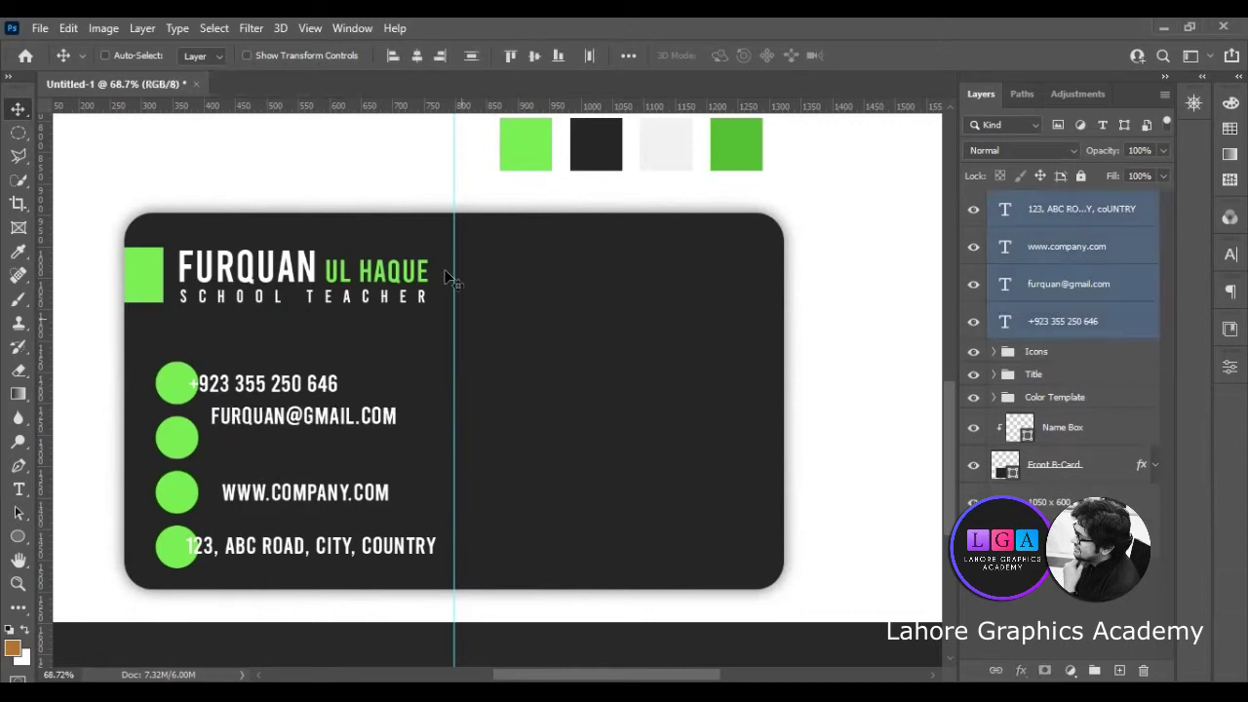
- Distribute the contact lines' vertical centers, align their left edges, and shift them right
{"action": "left_click", "coordinate": [471, 57]}
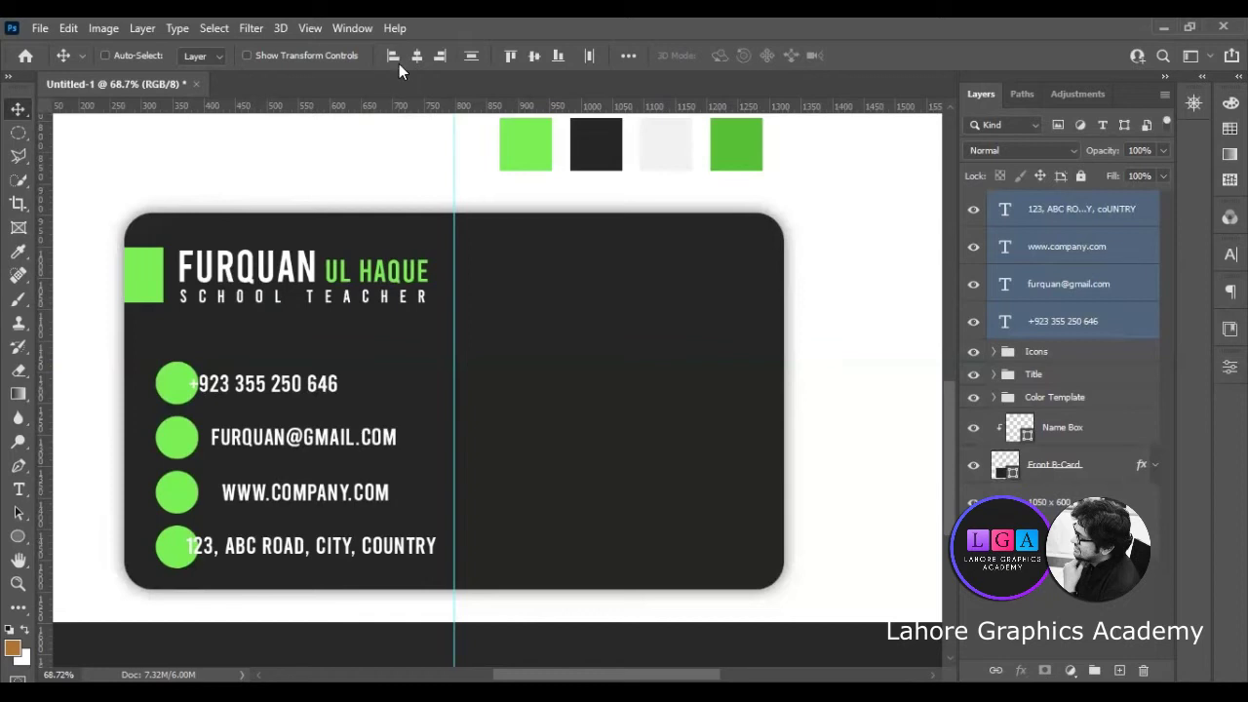
{"action": "left_click", "coordinate": [391, 55]}
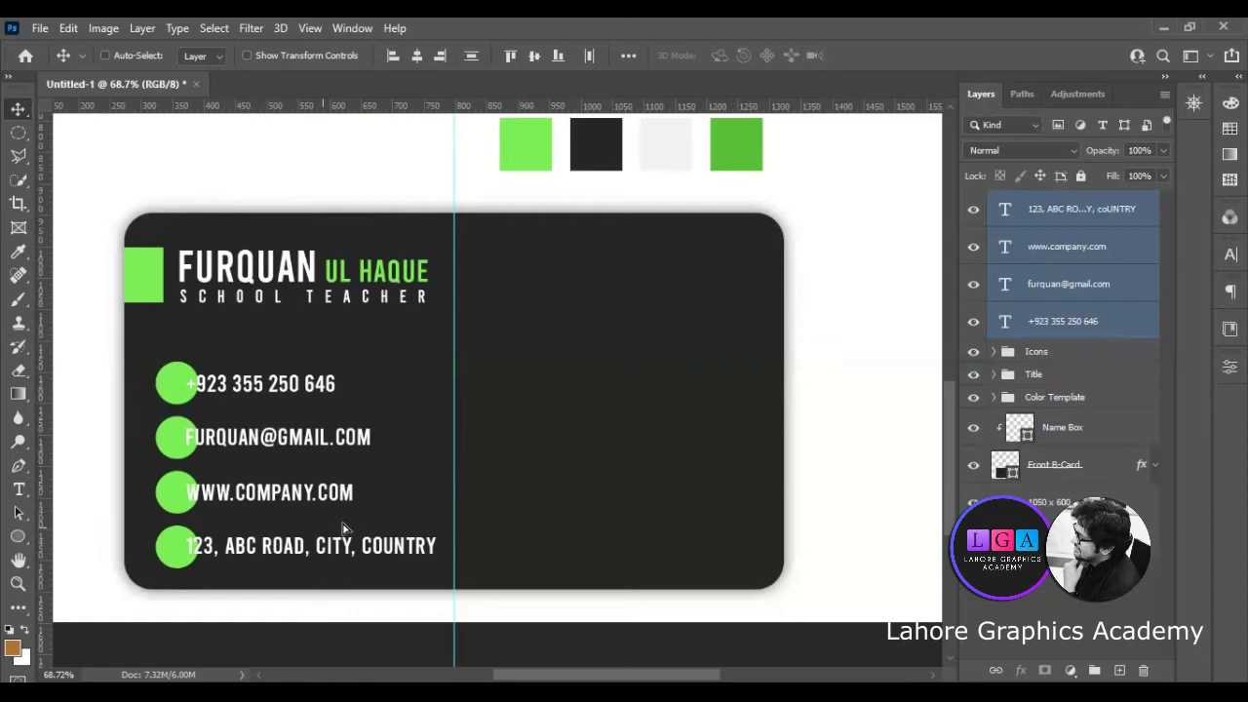
{"action": "key", "text": "shift+Right"}
{"action": "key", "text": "shift+Right"}
{"action": "key", "text": "shift+Right"}
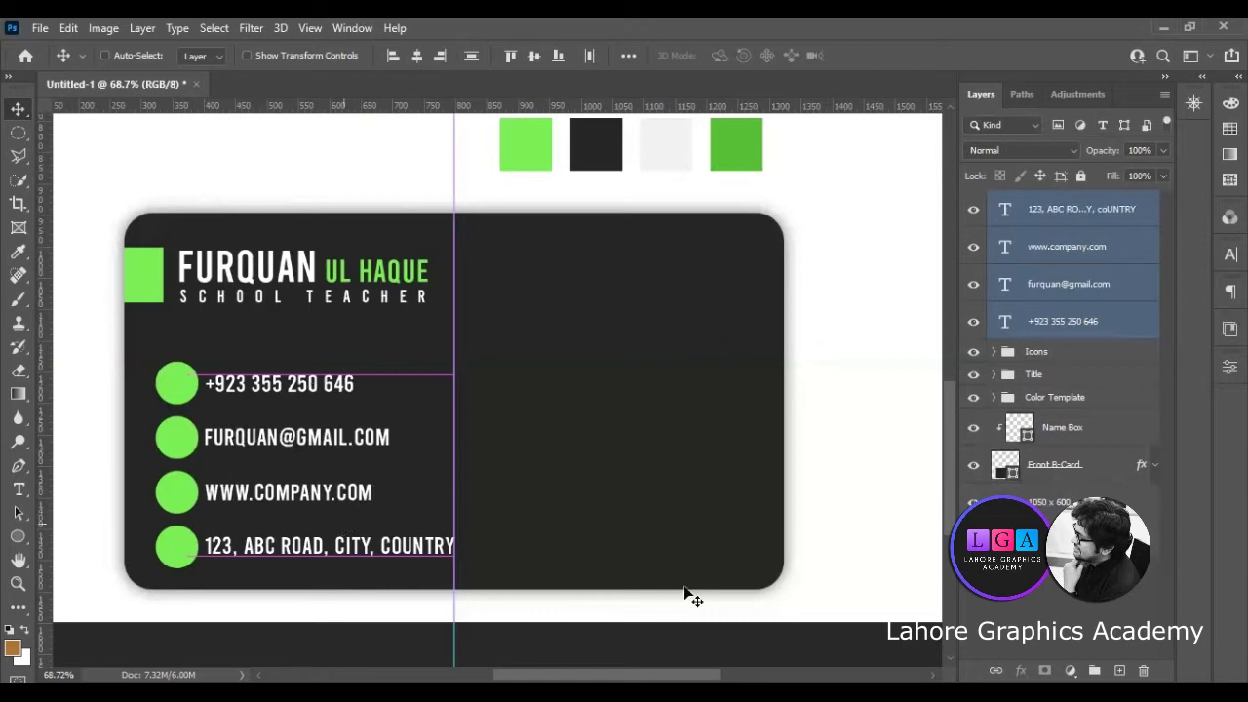
- Add a space after the plus sign in the phone number text
{"action": "left_click", "coordinate": [1015, 327]}
{"action": "double_click", "coordinate": [218, 388]}
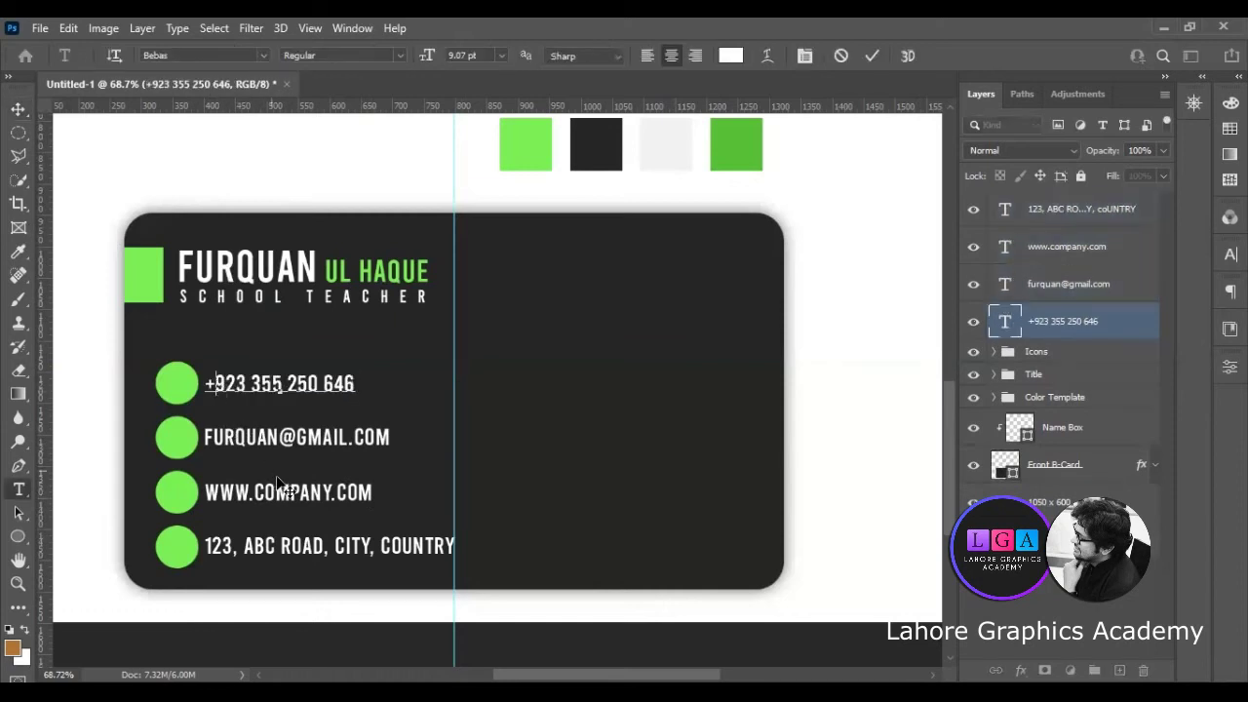
{"action": "left_click", "coordinate": [872, 55]}
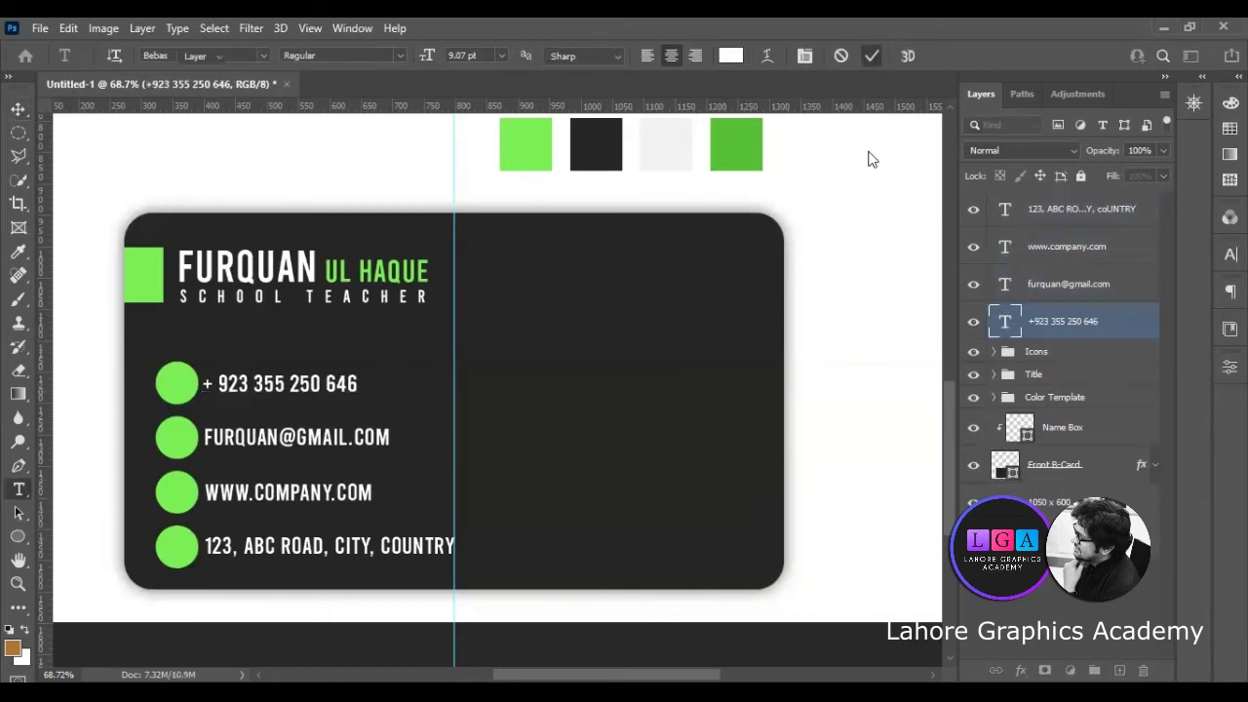
- Left-align the four contact text layers and nudge them slightly right
{"action": "key", "text": "v"}
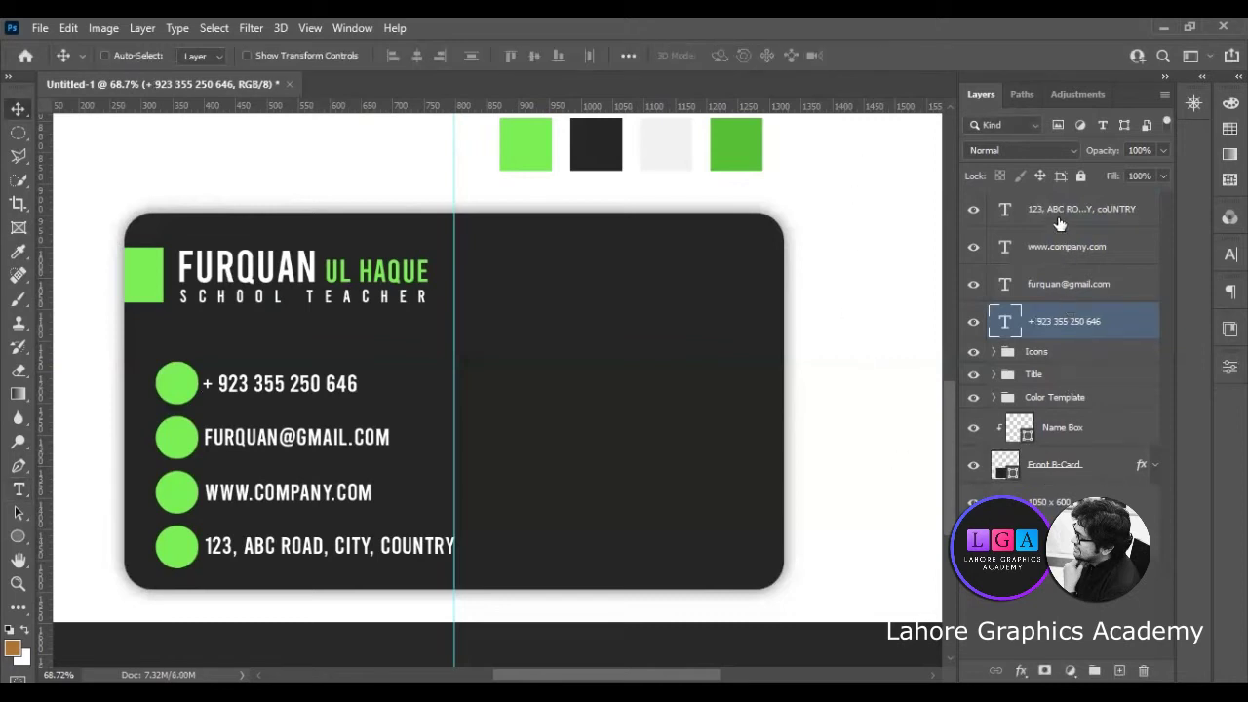
{"action": "left_click", "coordinate": [1059, 222], "text": "shift"}
{"action": "left_click", "coordinate": [395, 55]}
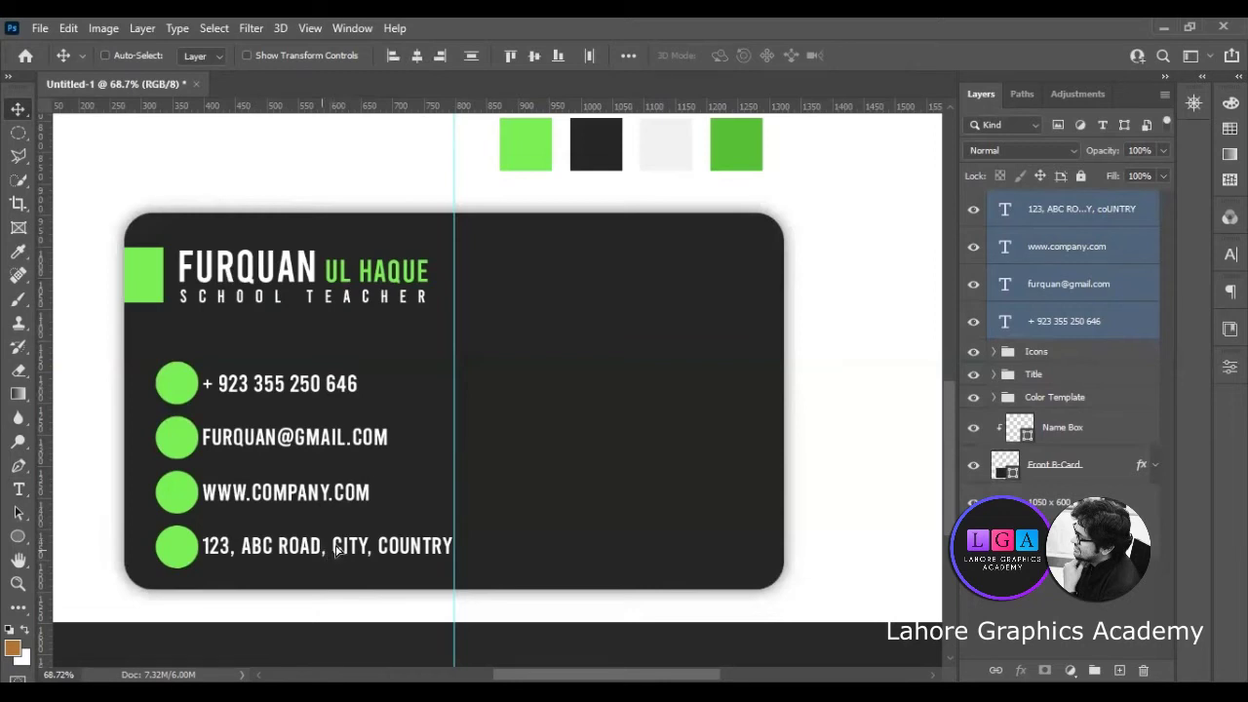
{"action": "key", "text": "Right"}
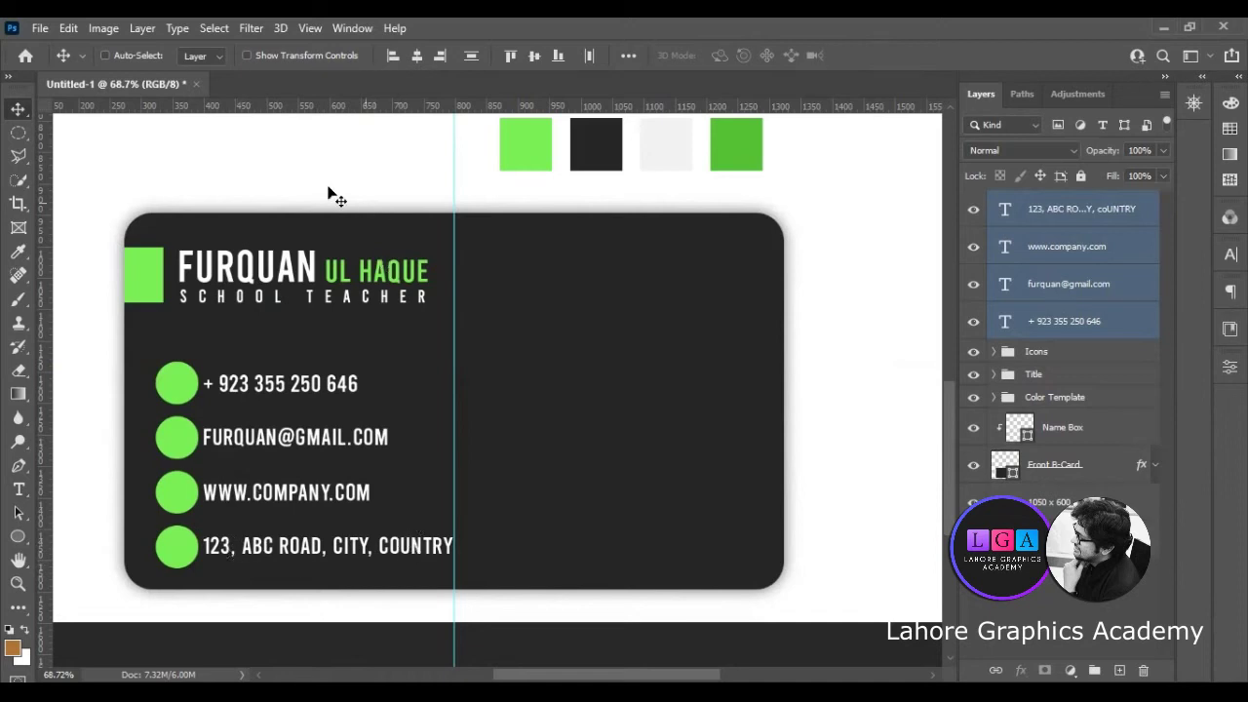
- In the Character panel, try a serif font on the contact lines, then revert to Bebas
{"action": "key", "text": "t"}
{"action": "left_click", "coordinate": [1231, 254]}
{"action": "left_click", "coordinate": [1088, 283]}
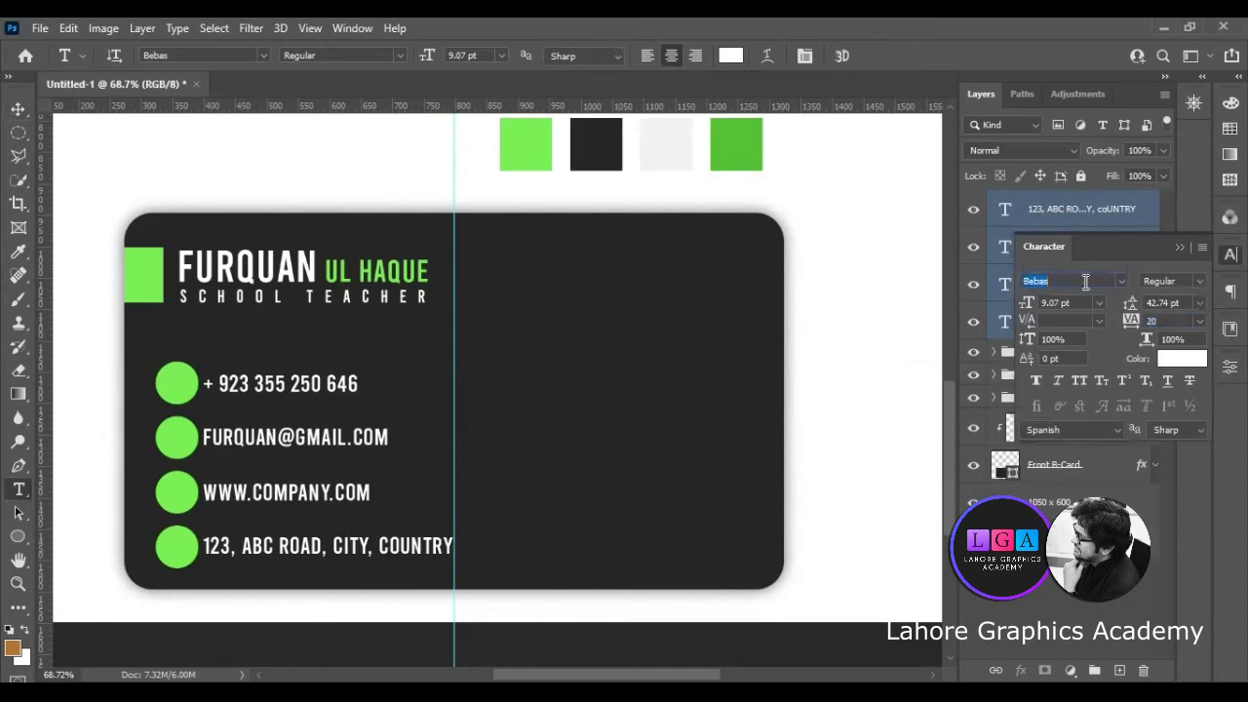
{"action": "left_click", "coordinate": [1120, 281]}
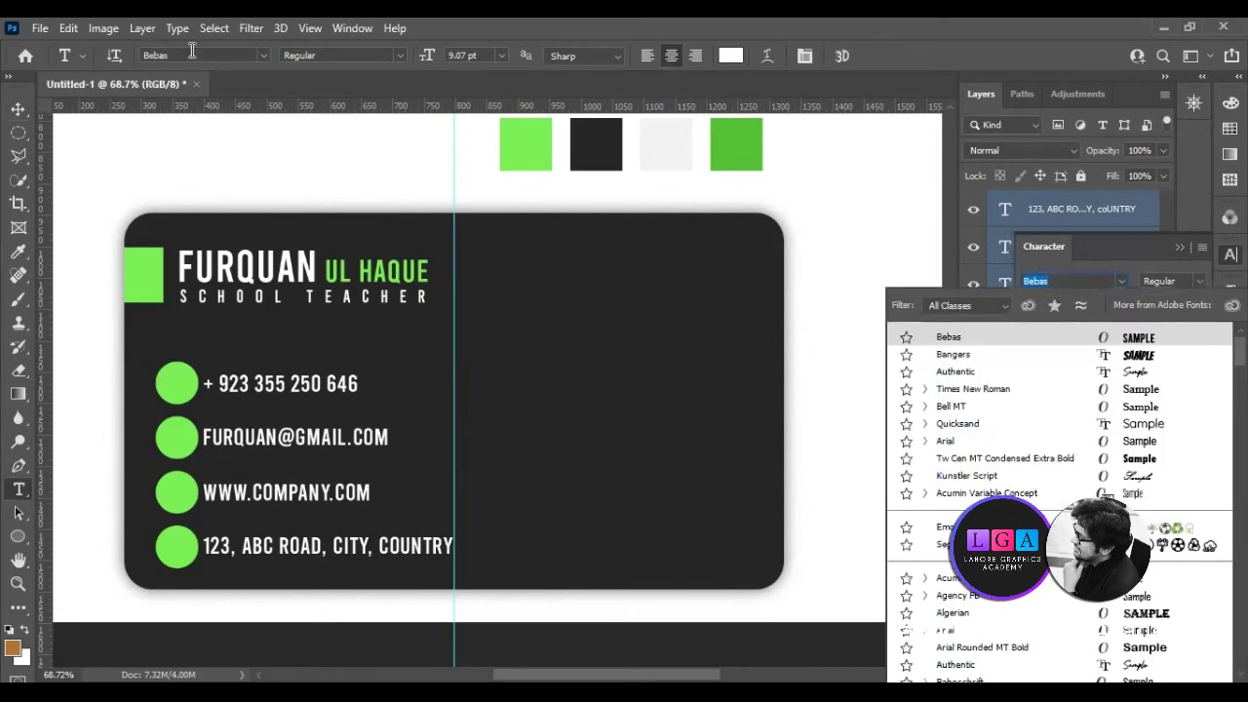
{"action": "left_click", "coordinate": [264, 55]}
{"action": "left_click", "coordinate": [244, 537]}
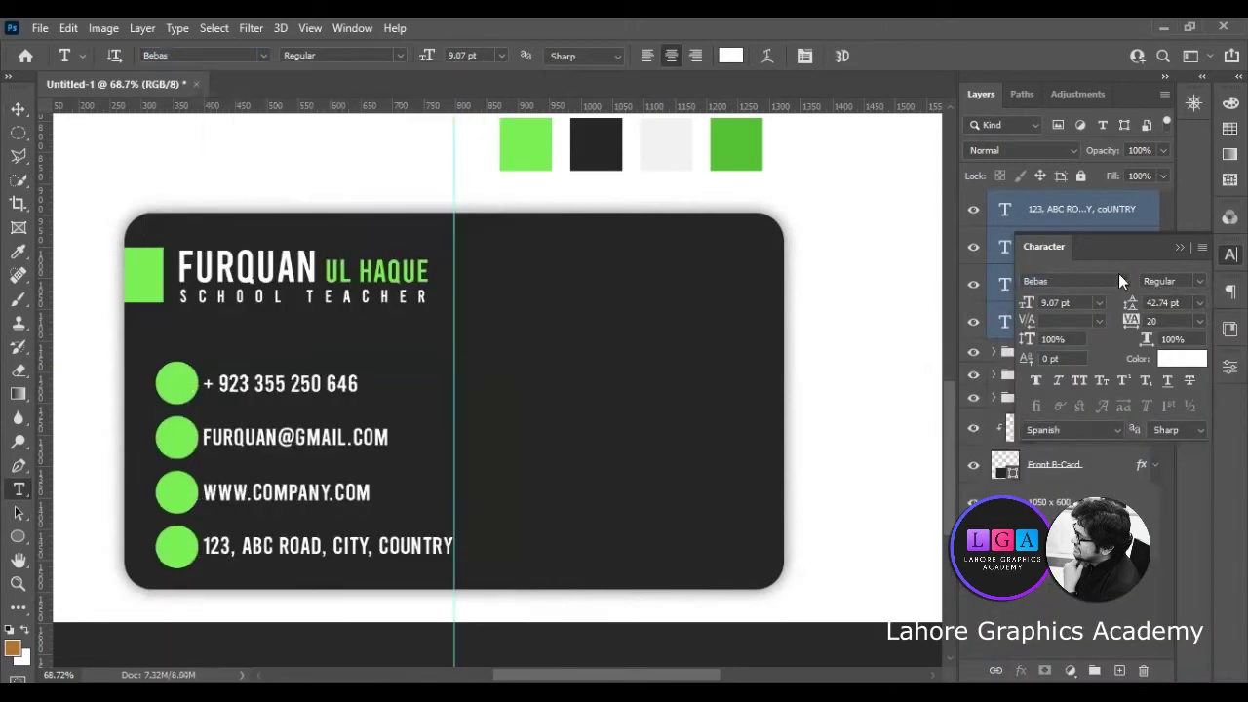
{"action": "left_click", "coordinate": [1119, 281]}
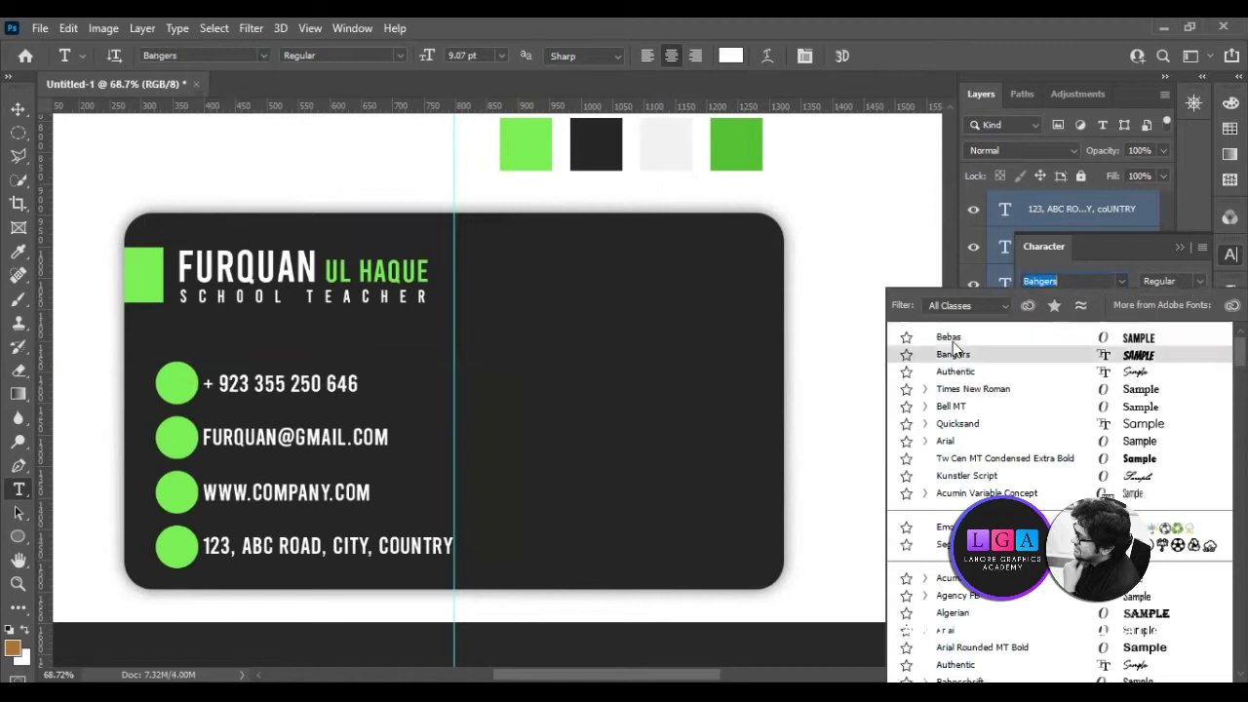
{"action": "left_click", "coordinate": [951, 338]}
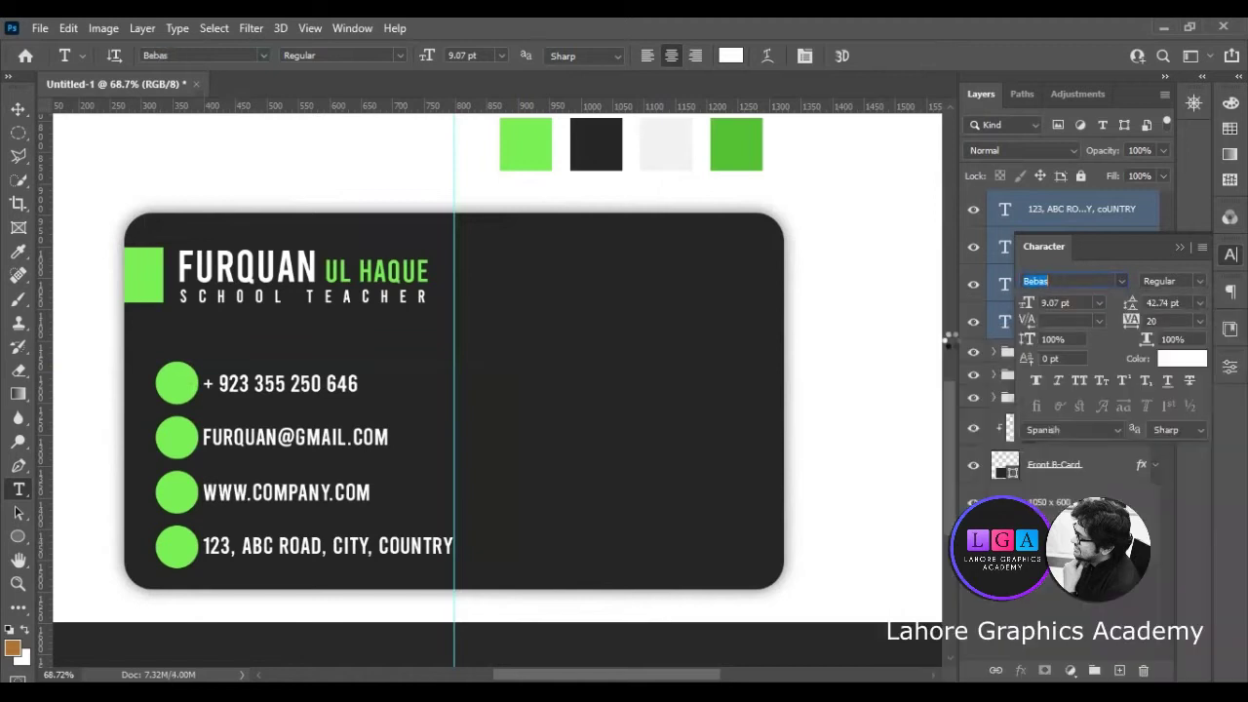
- Browse the font list and set the four contact lines in Quicksand
{"action": "left_click", "coordinate": [1058, 282]}
{"action": "key", "text": "Down"}
{"action": "key", "text": "Down"}
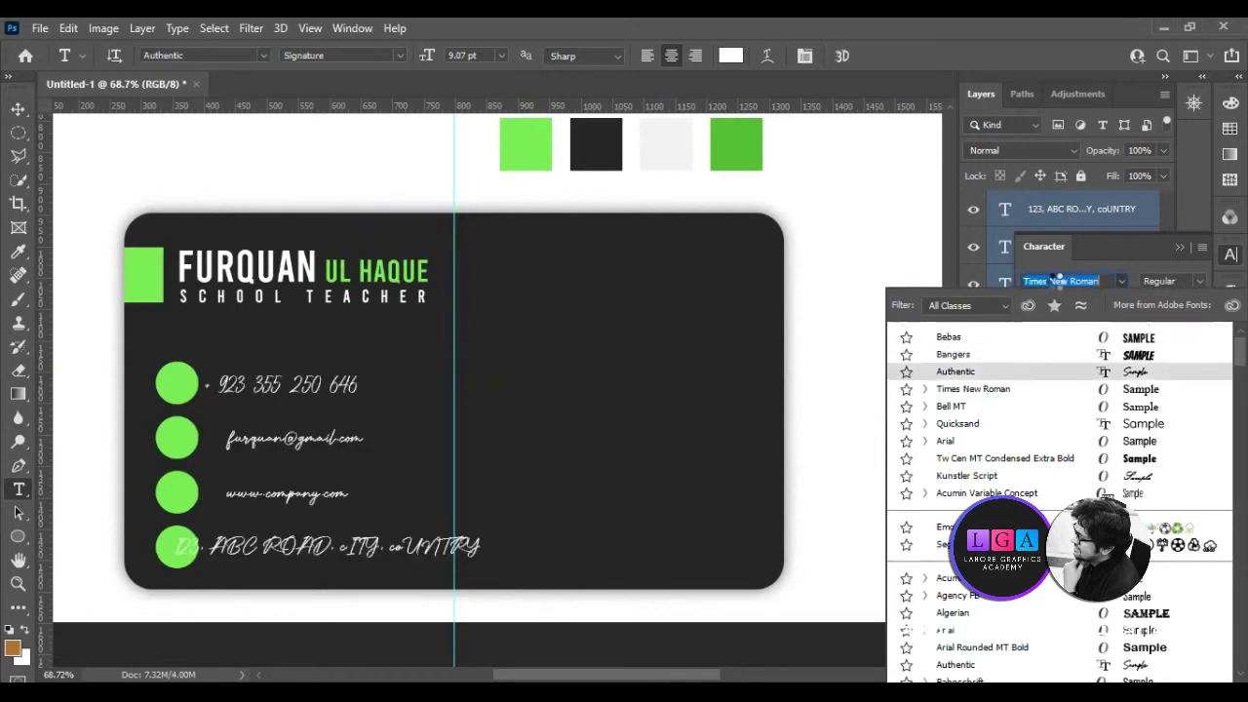
{"action": "key", "text": "Down"}
{"action": "key", "text": "Down"}
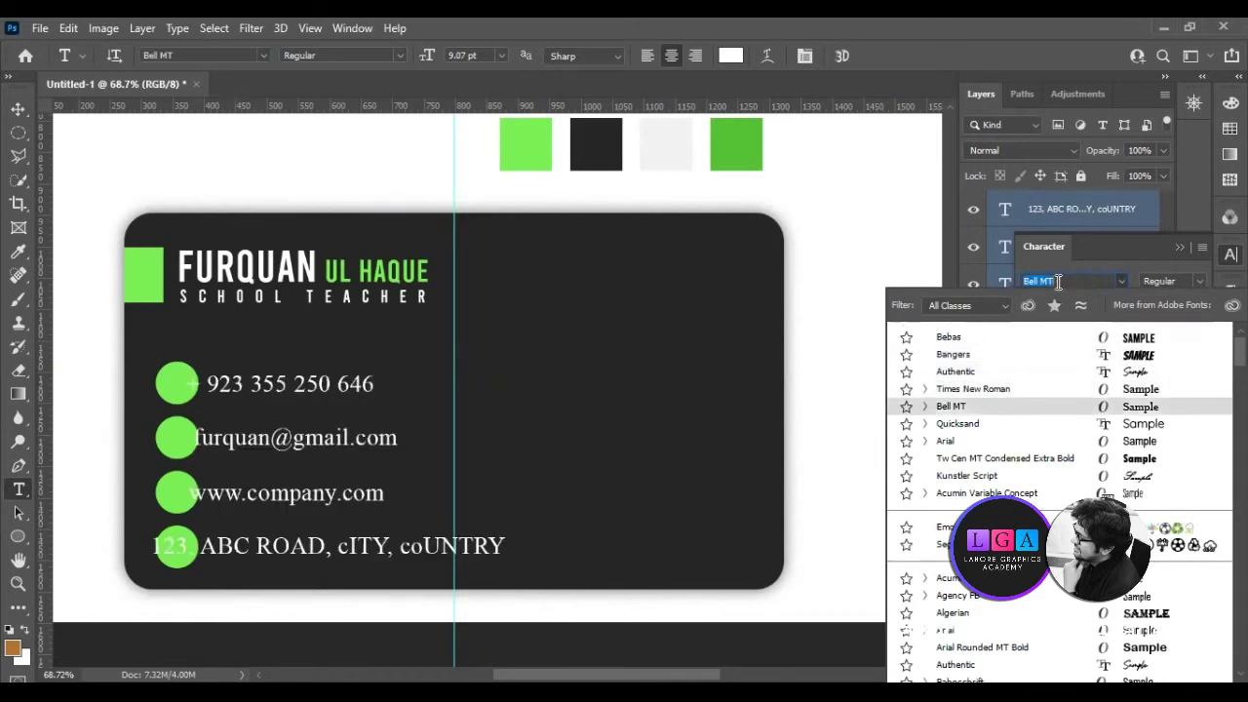
{"action": "key", "text": "Down"}
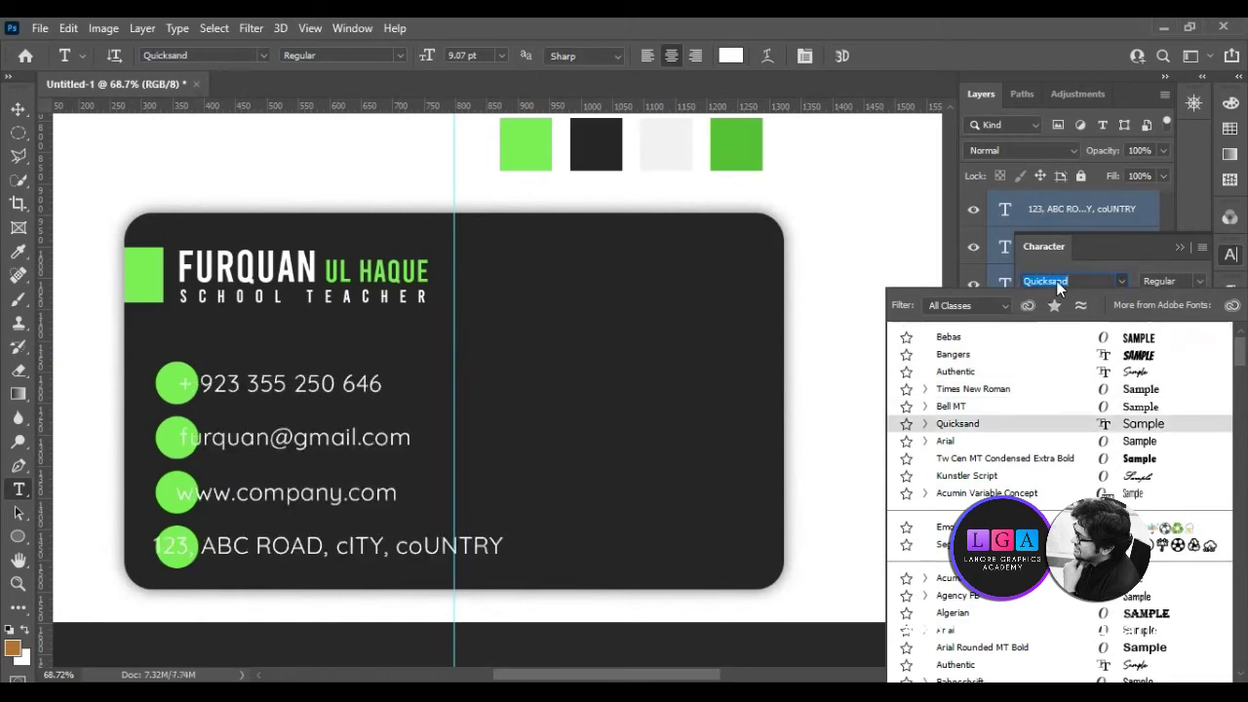
{"action": "key", "text": "Return"}
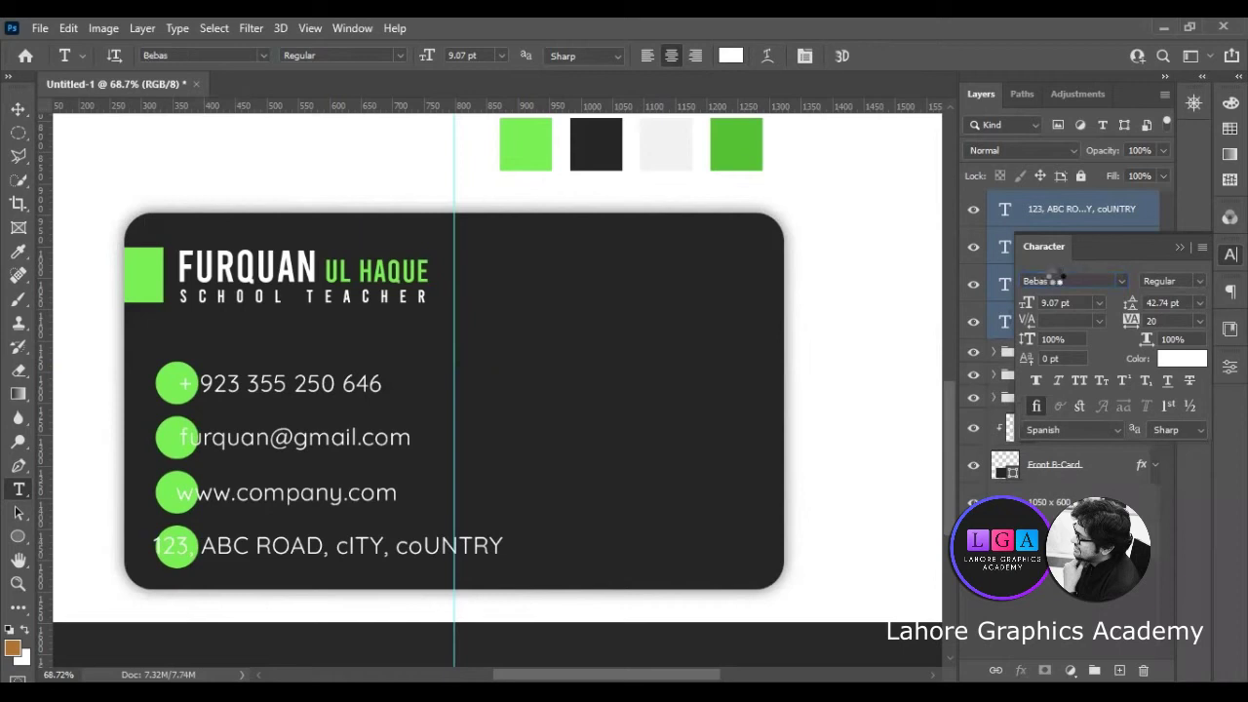
{"action": "left_click", "coordinate": [1180, 250]}
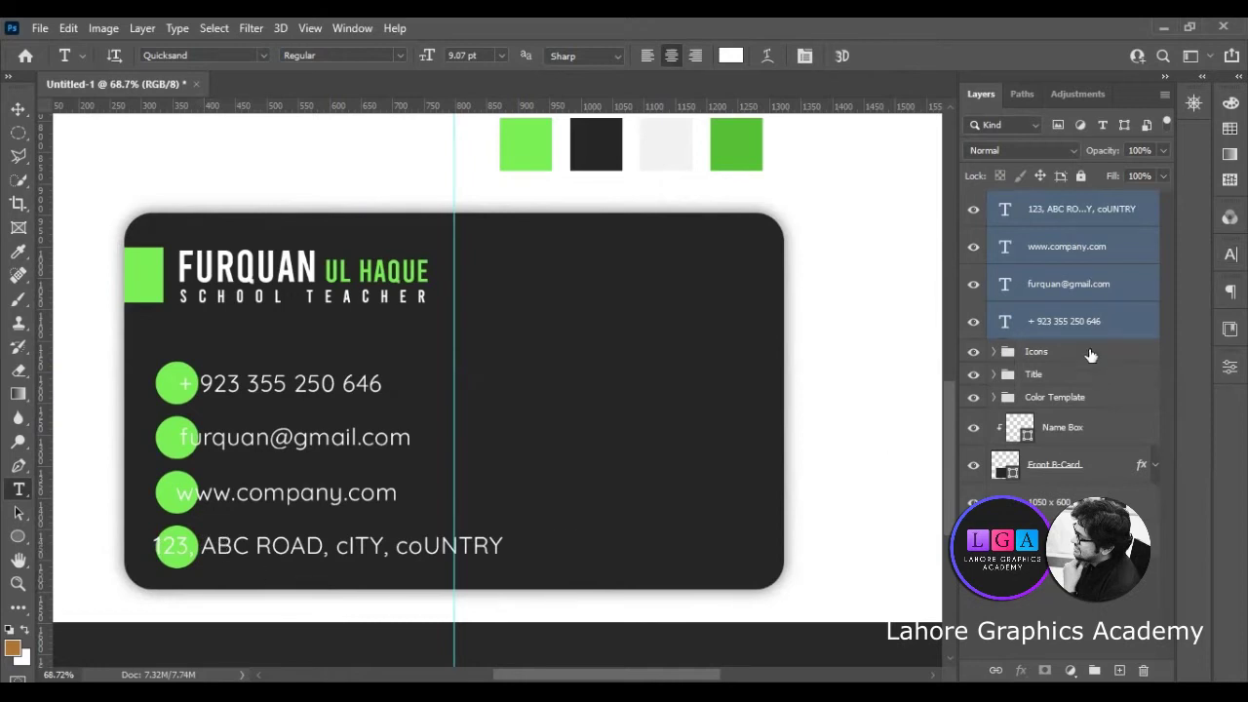
{"action": "key", "text": "v"}
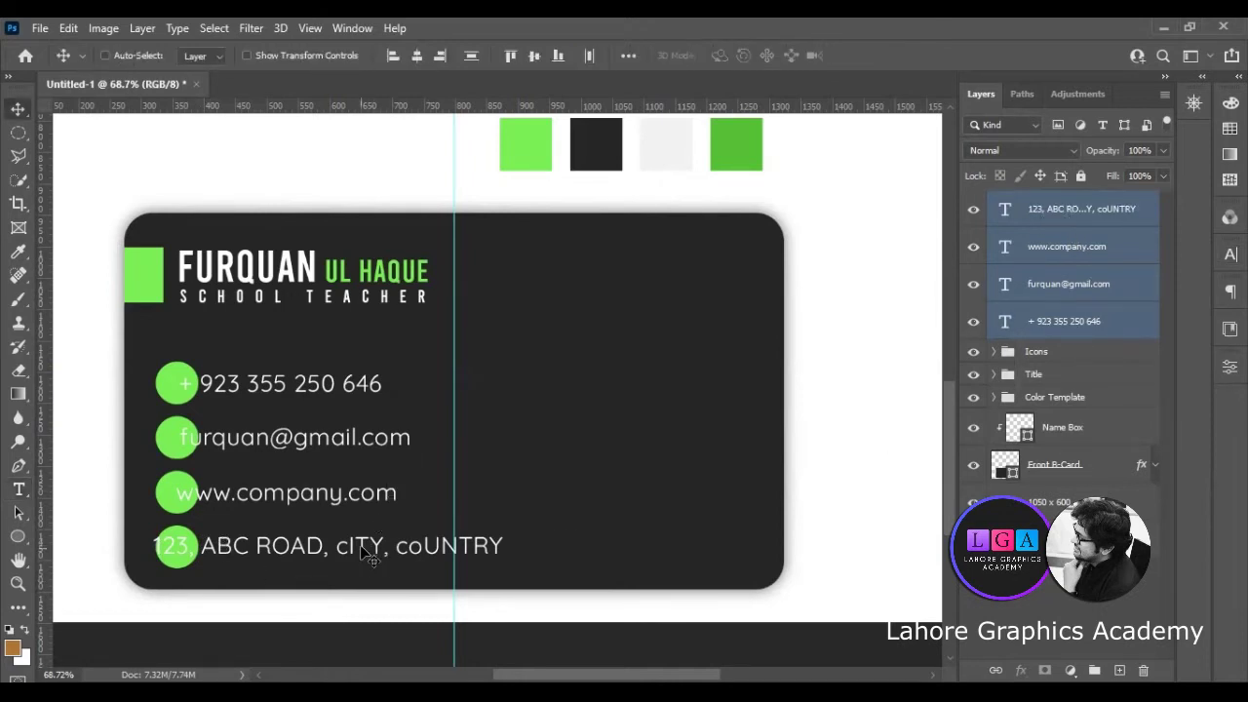
- Shift the contact lines further right and change the address to 123, abc, city, country
{"action": "key", "text": "shift+Right"}
{"action": "key", "text": "shift+Right"}
{"action": "key", "text": "shift+Right"}
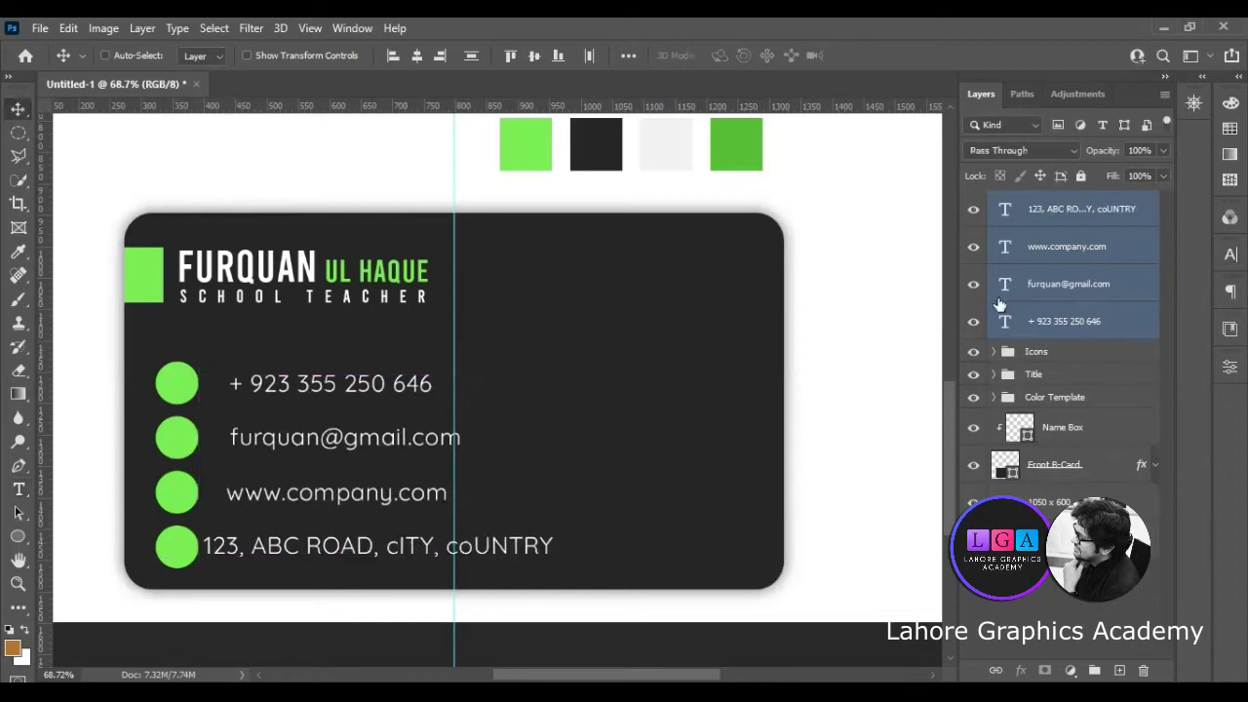
{"action": "left_click", "coordinate": [1035, 351]}
{"action": "left_click", "coordinate": [278, 548], "text": "ctrl"}
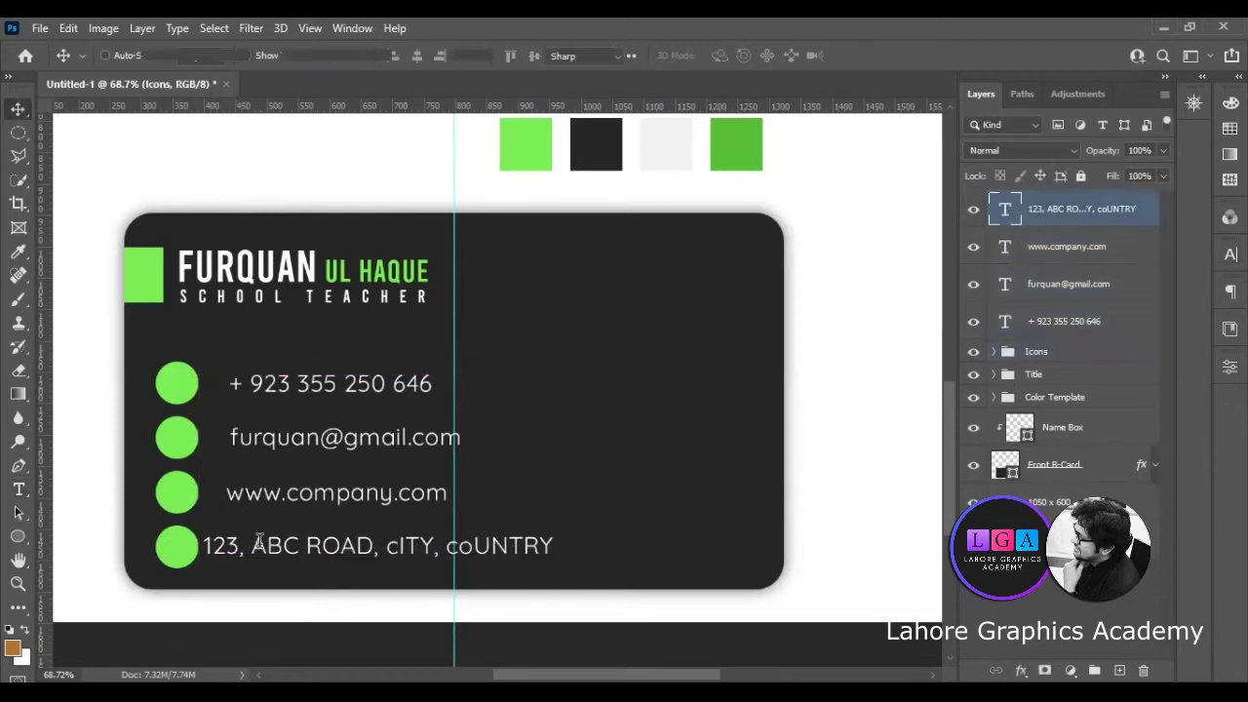
{"action": "double_click", "coordinate": [278, 548]}
{"action": "left_click_drag", "start_coordinate": [278, 548], "coordinate": [569, 544]}
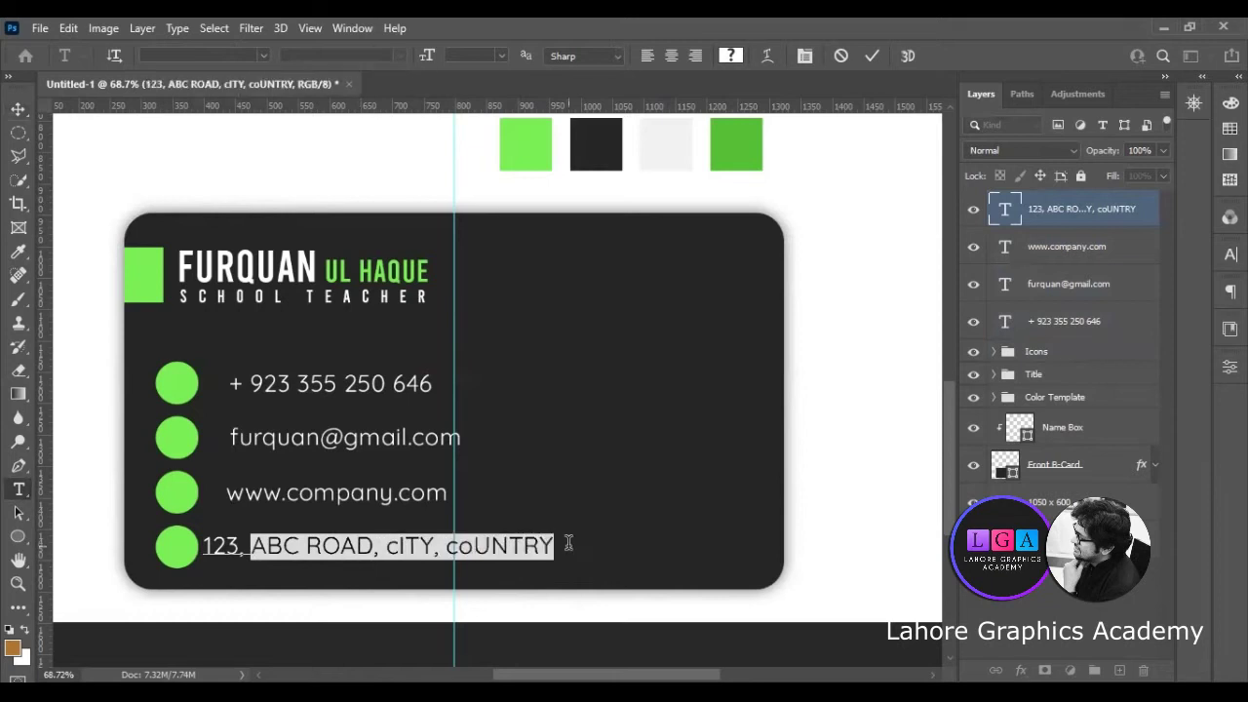
{"action": "type", "text": "abc, city, country"}
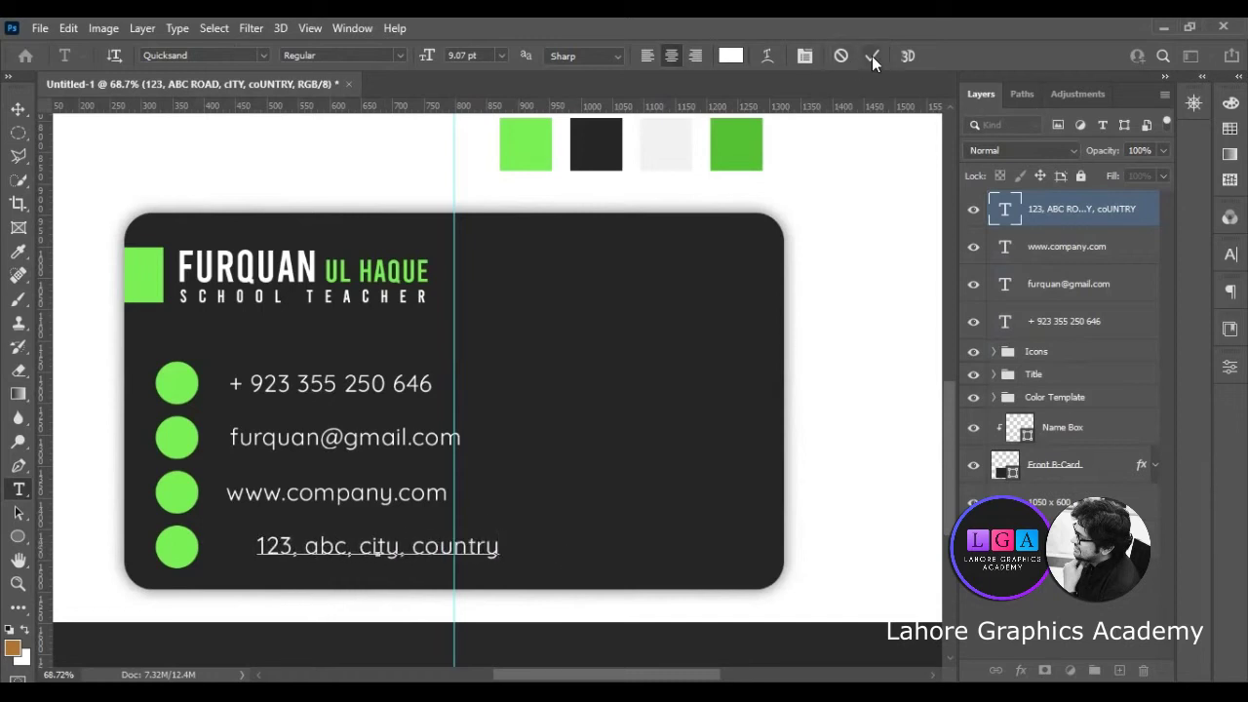
{"action": "left_click", "coordinate": [872, 55]}
{"action": "key", "text": "v"}
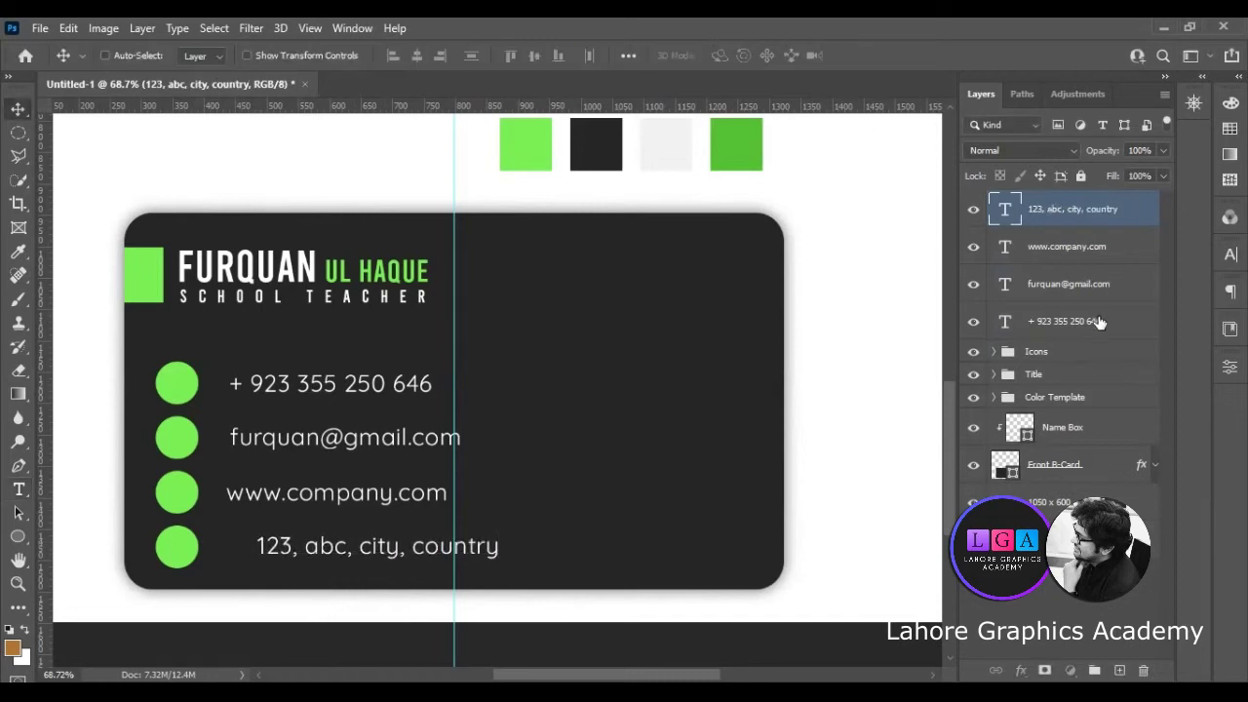
- Align the four contact lines to a common left edge, nudged slightly left
{"action": "left_click", "coordinate": [1099, 322], "text": "shift"}
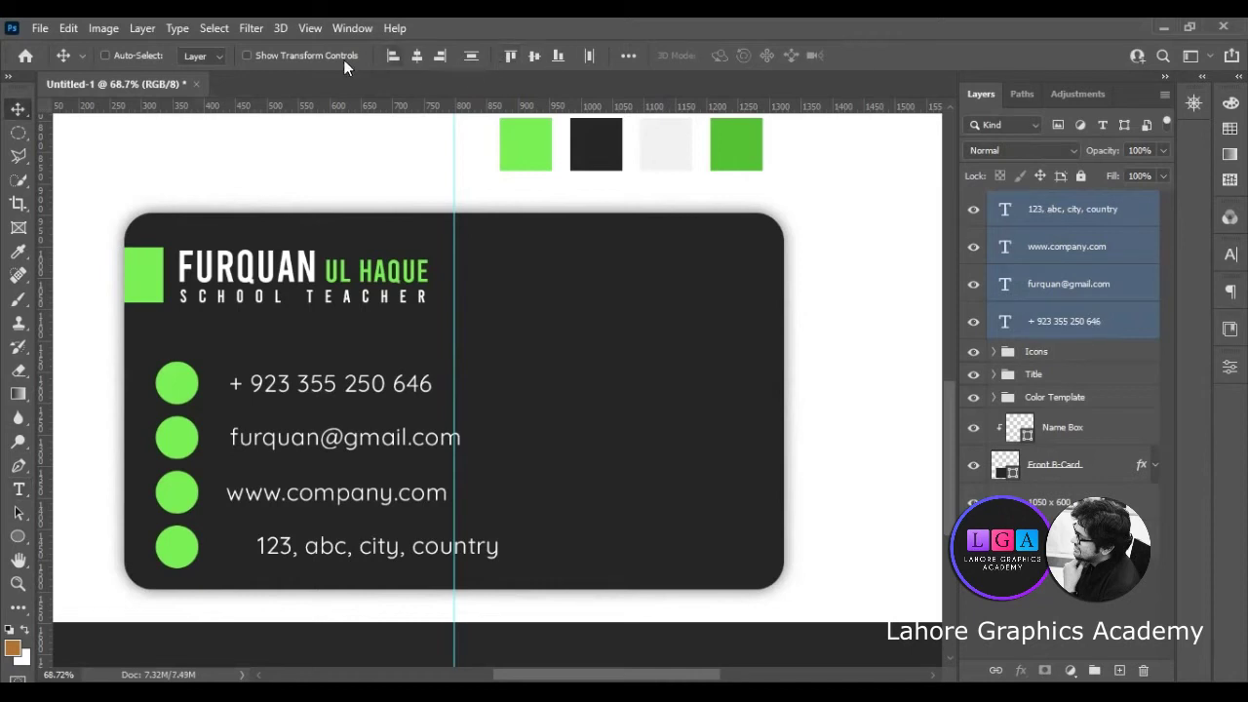
{"action": "left_click", "coordinate": [398, 56]}
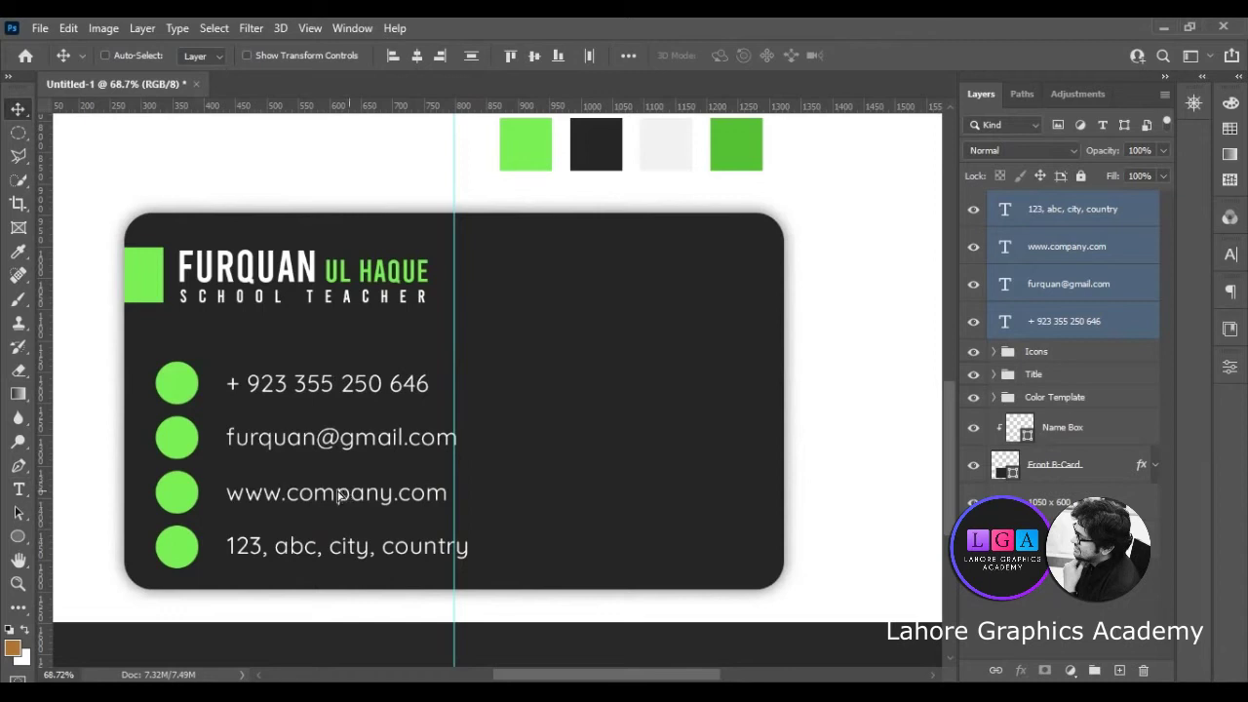
{"action": "key", "text": "shift+Left"}
{"action": "key", "text": "shift+Left"}
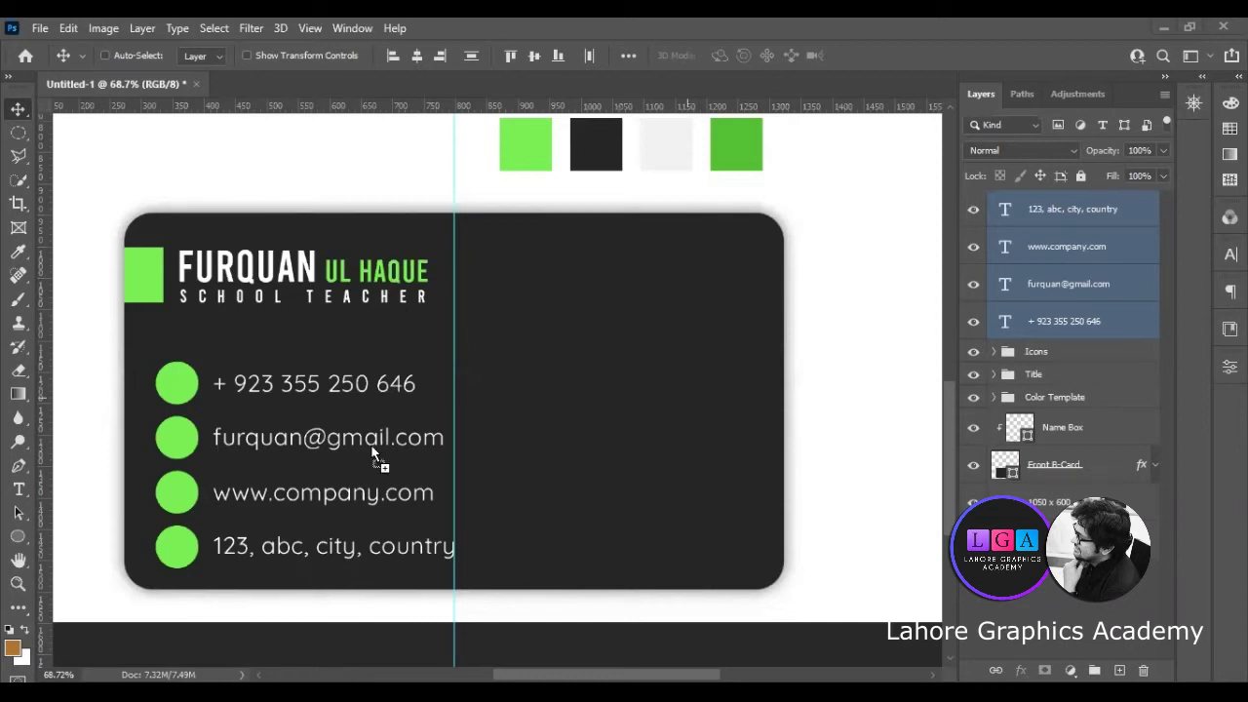
- Drag the 712483 image from Explorer onto the card as a new layer
{"action": "left_click_drag", "start_coordinate": [370, 443], "coordinate": [369, 441]}
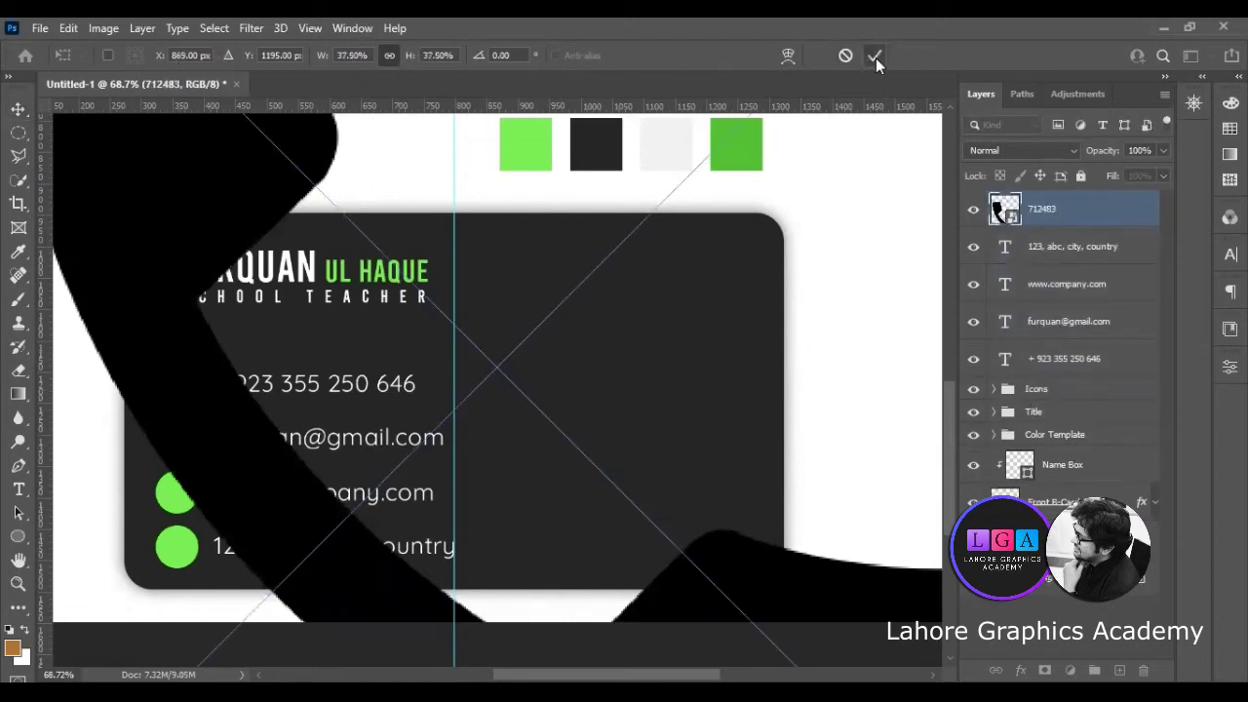
- Commit the placed 712483, pin, email and globe icons
{"action": "left_click", "coordinate": [876, 57]}
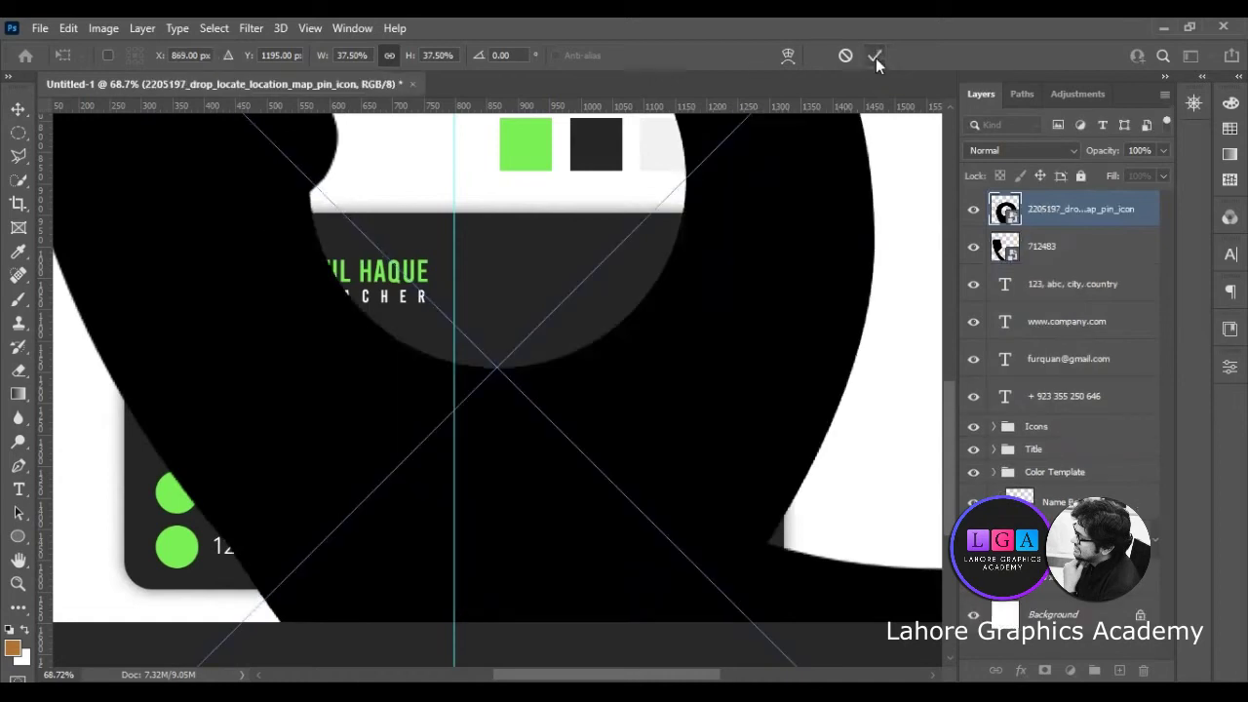
{"action": "left_click", "coordinate": [875, 57]}
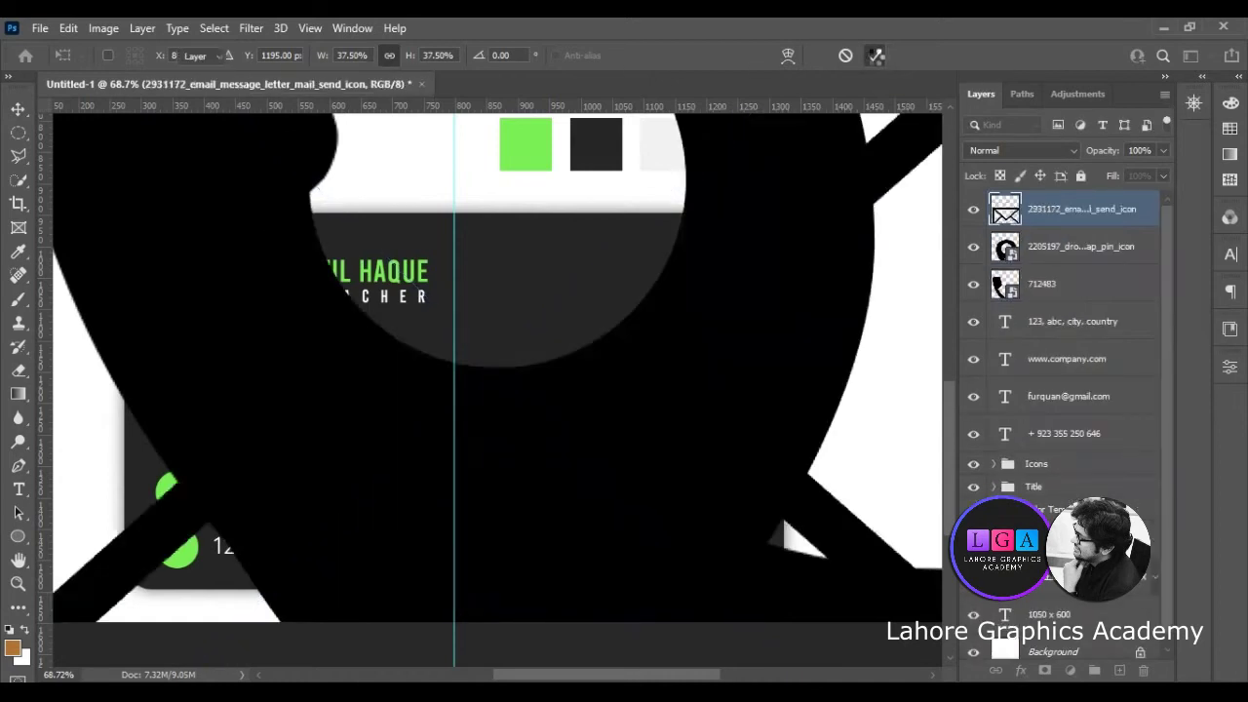
{"action": "left_click", "coordinate": [876, 58]}
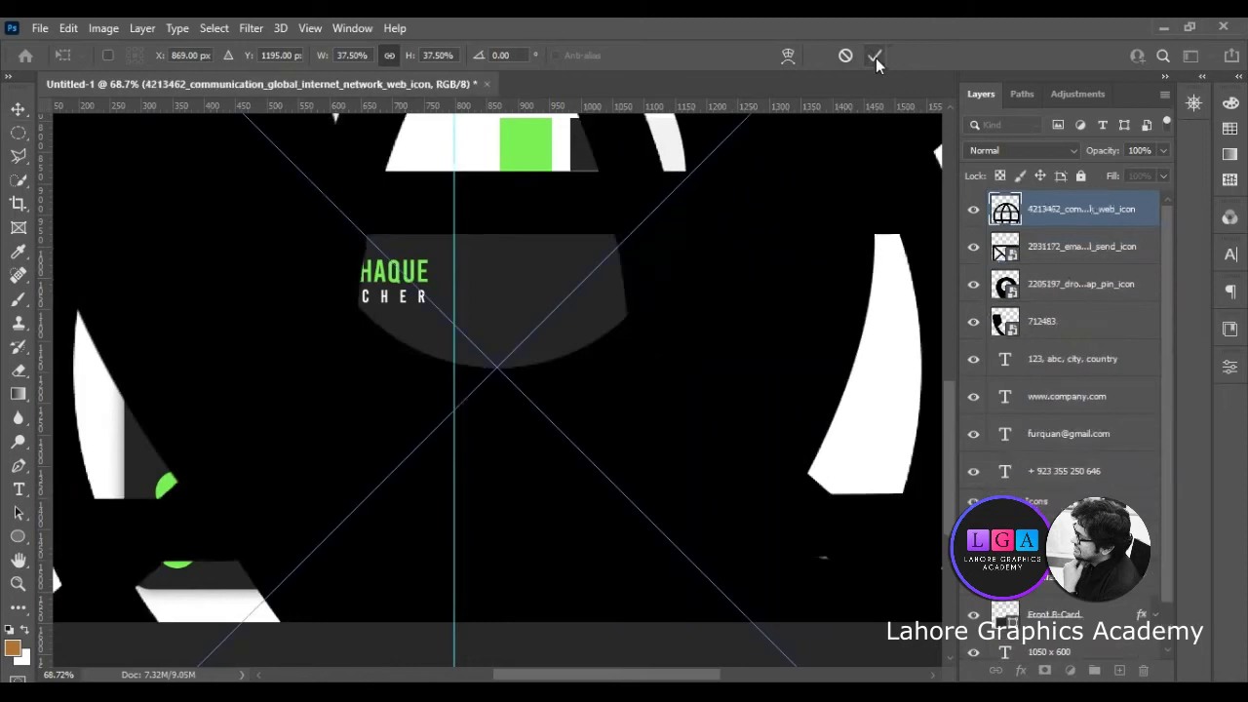
{"action": "left_click", "coordinate": [876, 58]}
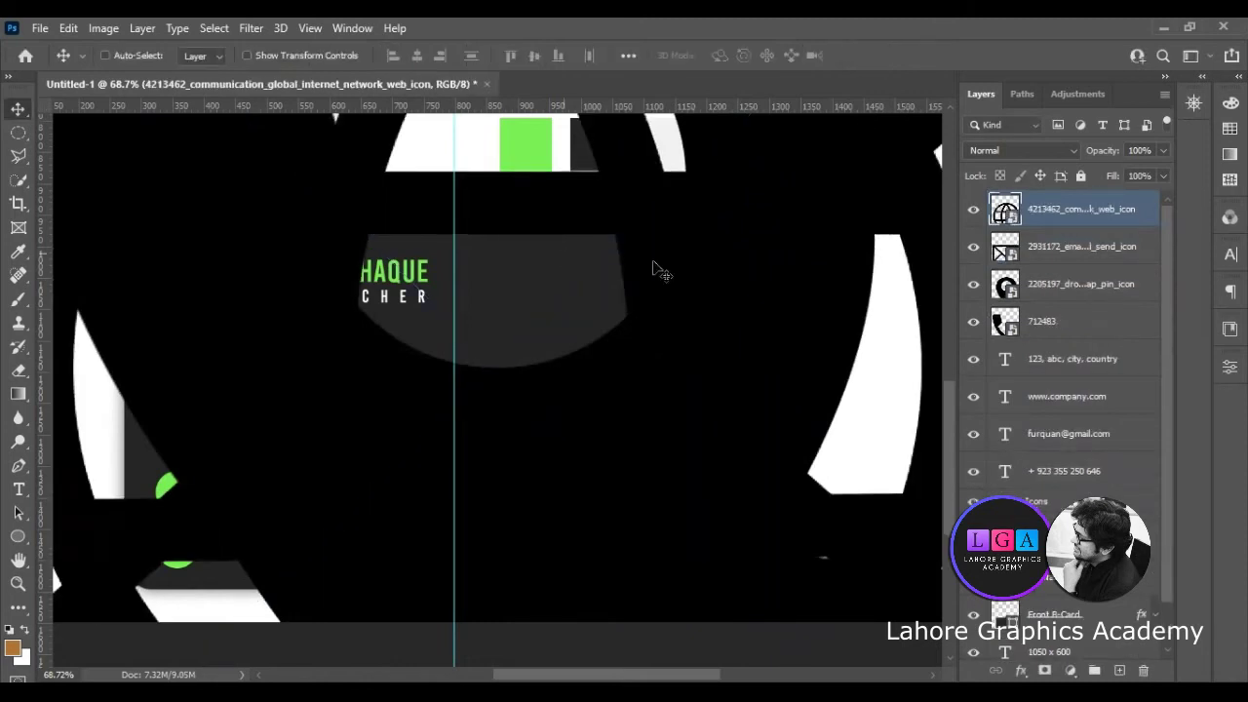
- Scale the four icon layers down to 5% together and group them
{"action": "left_click", "coordinate": [1083, 327], "text": "shift"}
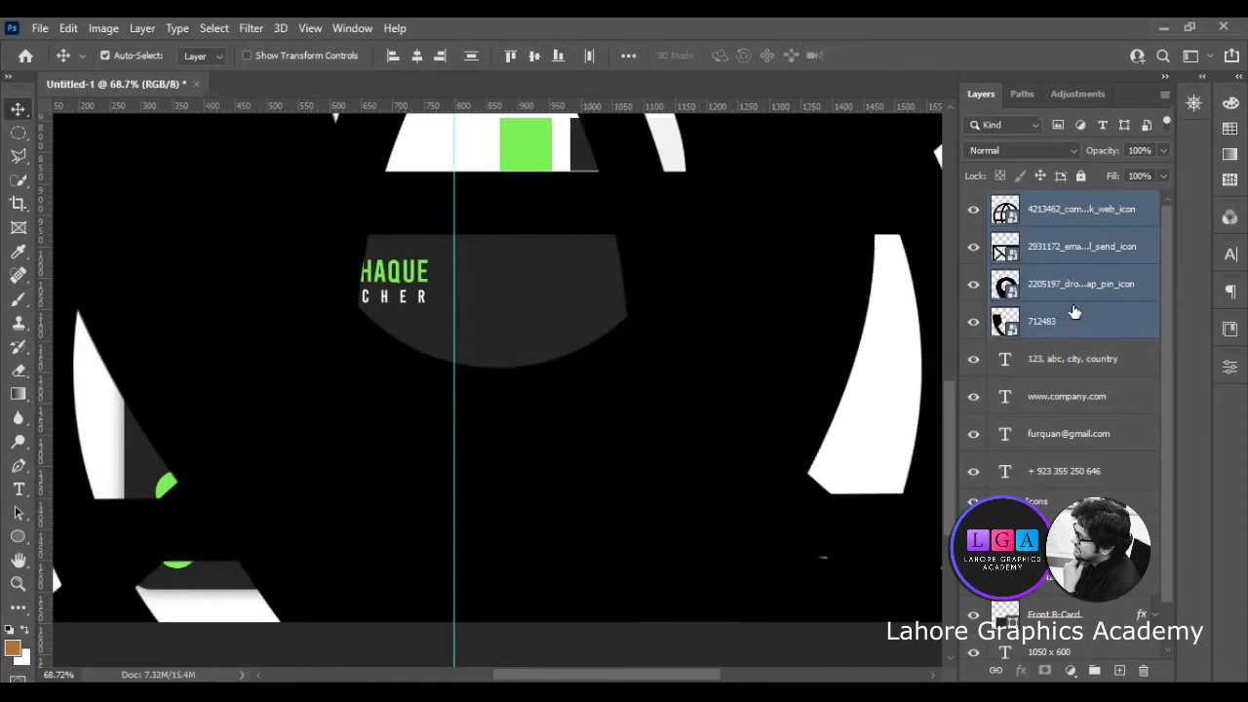
{"action": "key", "text": "ctrl+t"}
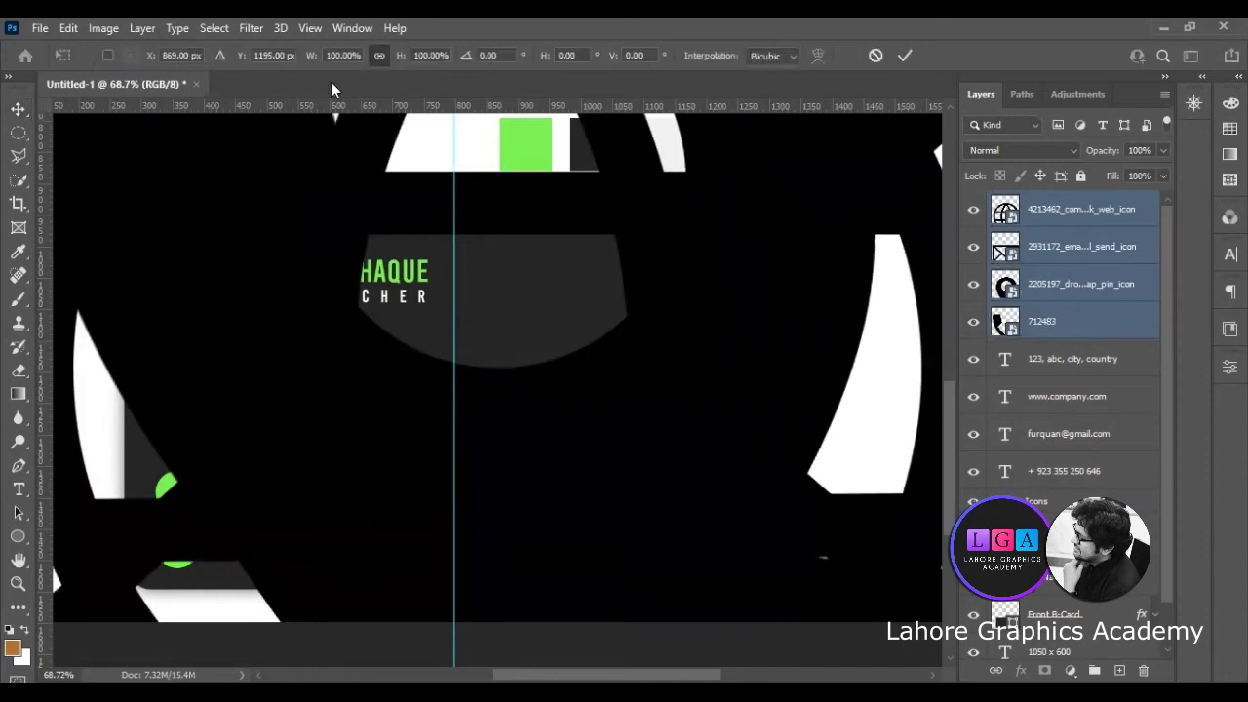
{"action": "left_click_drag", "start_coordinate": [311, 58], "coordinate": [225, 74]}
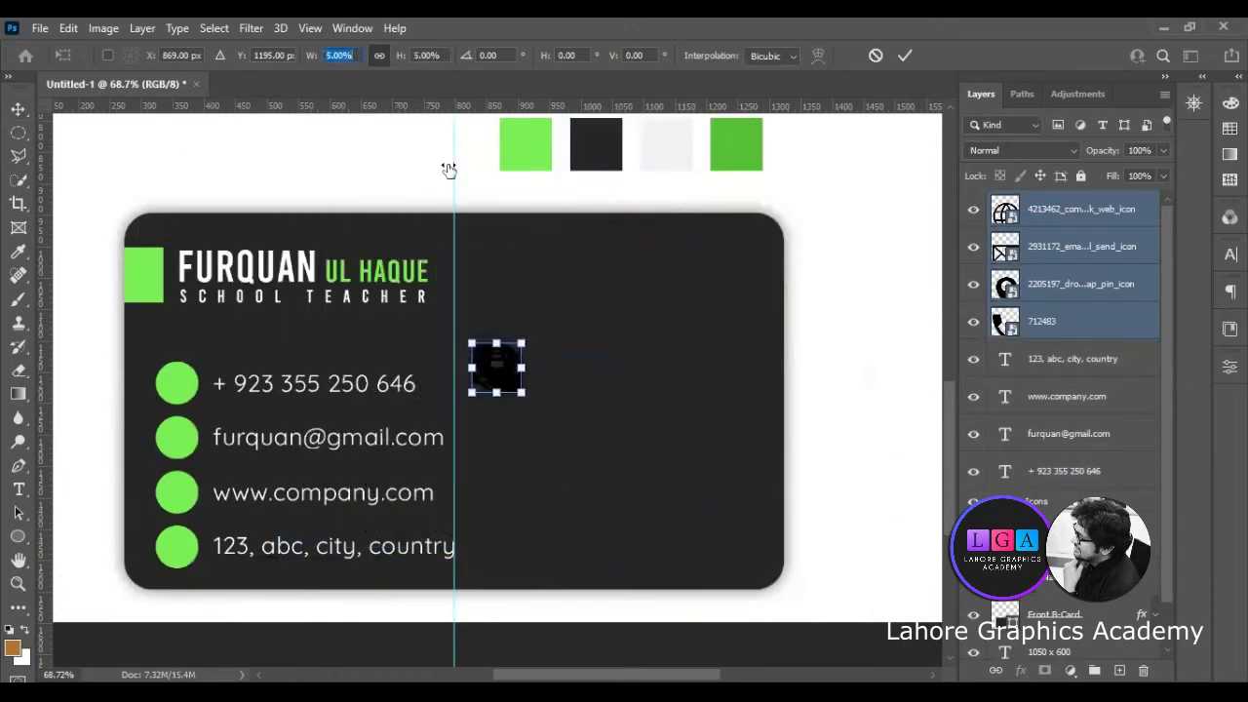
{"action": "key", "text": "Return"}
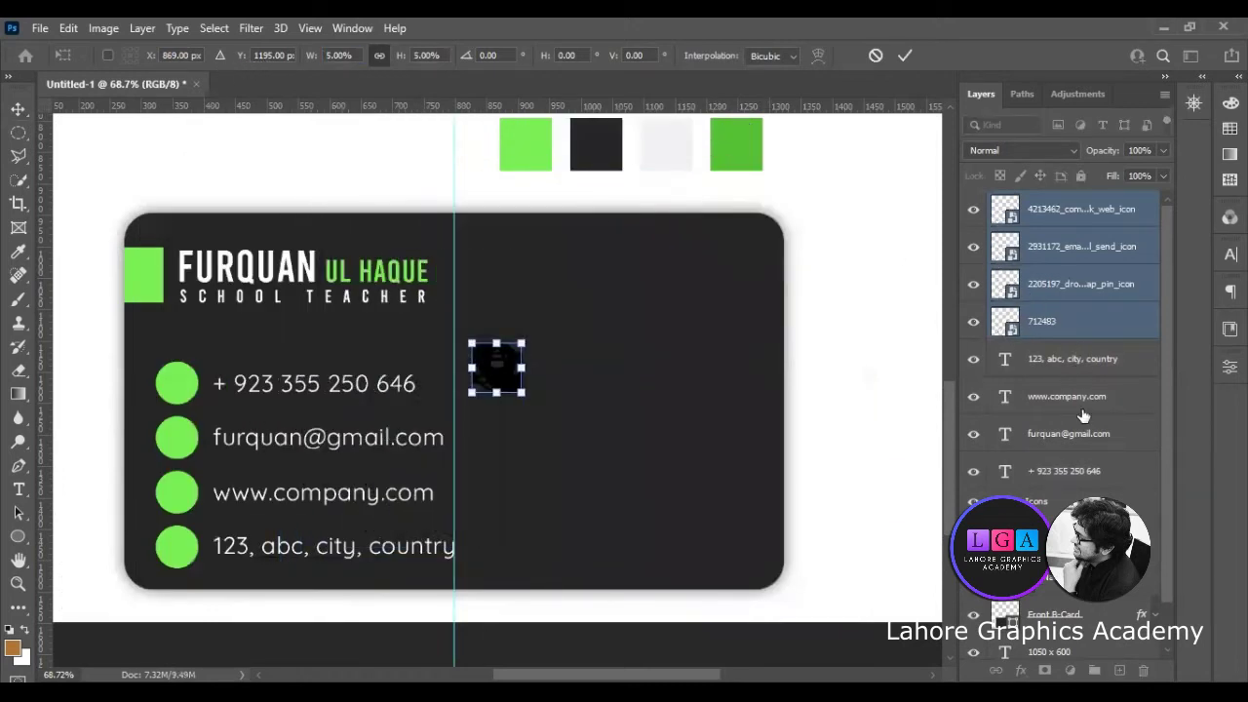
{"action": "left_click", "coordinate": [1108, 391]}
{"action": "left_click", "coordinate": [1061, 330]}
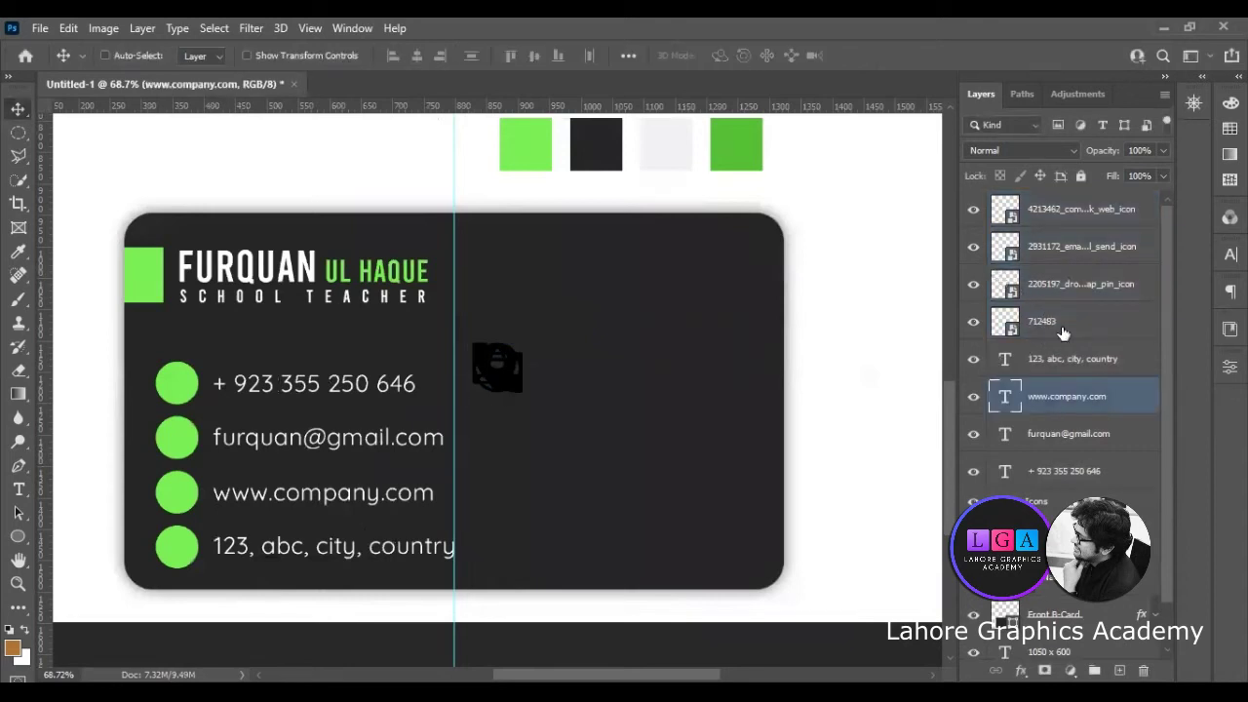
{"action": "left_click", "coordinate": [1058, 224], "text": "shift"}
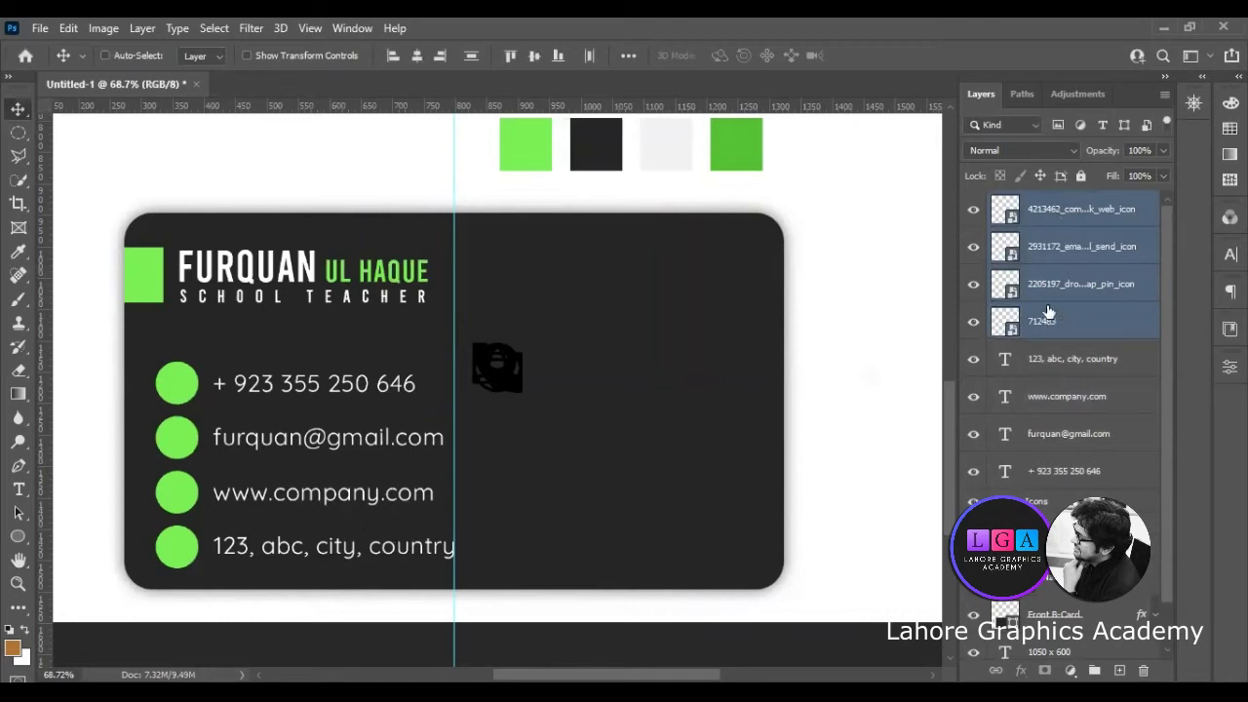
{"action": "key", "text": "ctrl+g"}
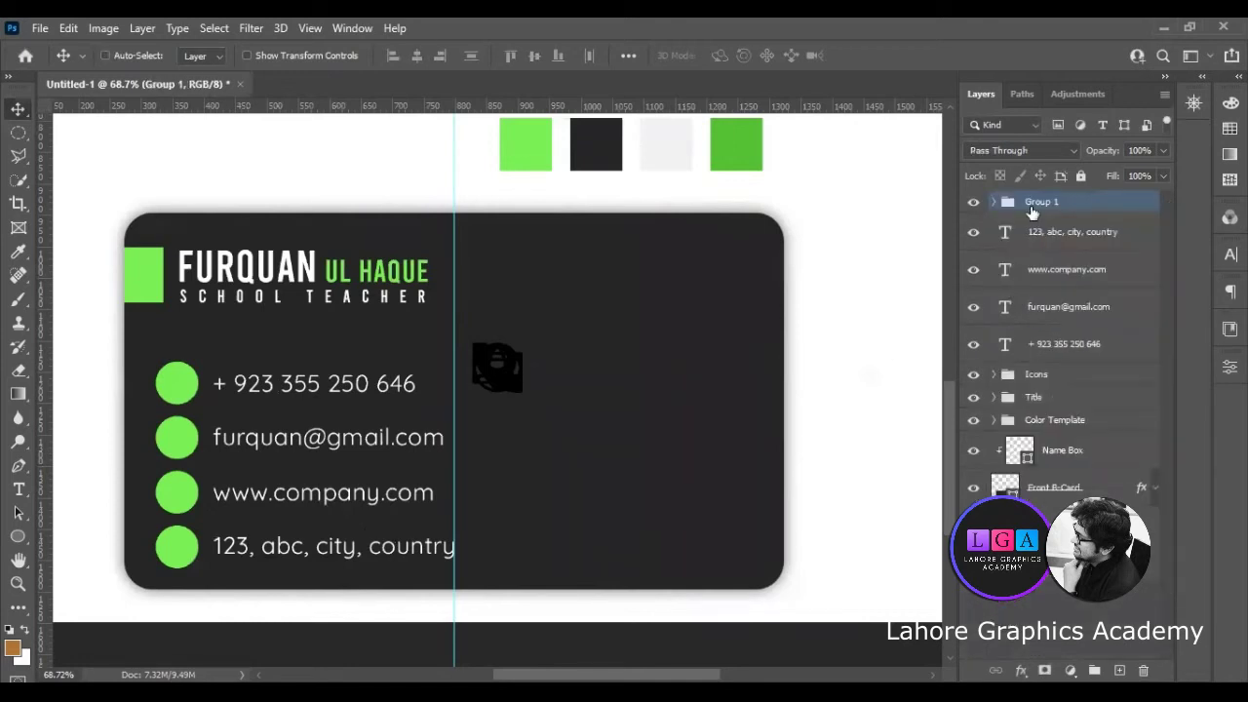
- Rename the new icon group to Icons
{"action": "double_click", "coordinate": [1041, 203]}
{"action": "type", "text": "Icons"}
{"action": "key", "text": "Return"}
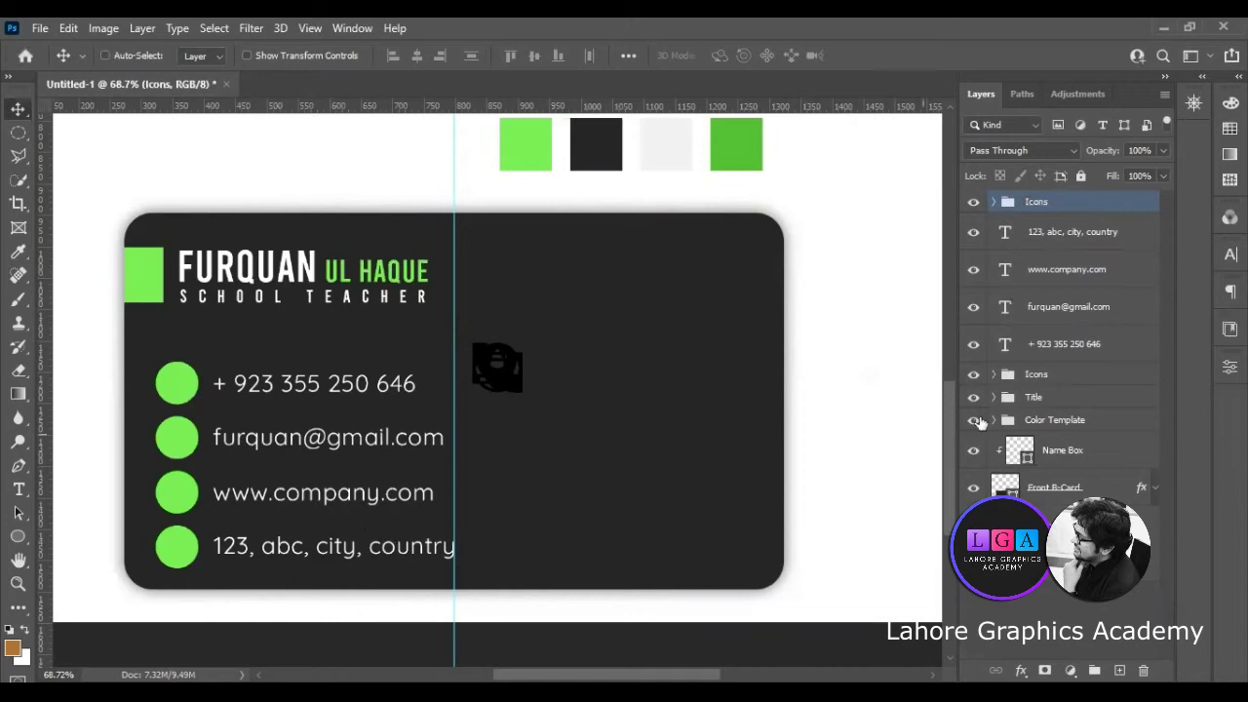
- Rename the older group Icons Placeholder and stack Icons directly above it
{"action": "double_click", "coordinate": [1053, 377]}
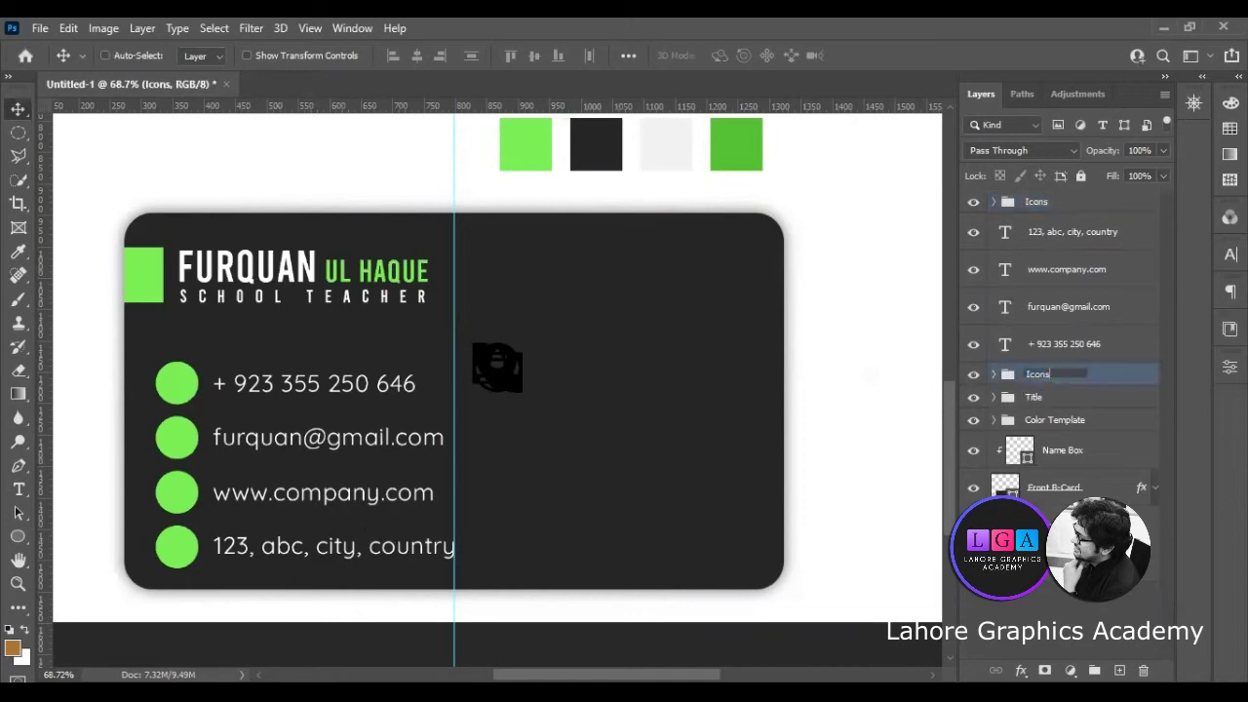
{"action": "type", "text": "Placeholder"}
{"action": "key", "text": "Return"}
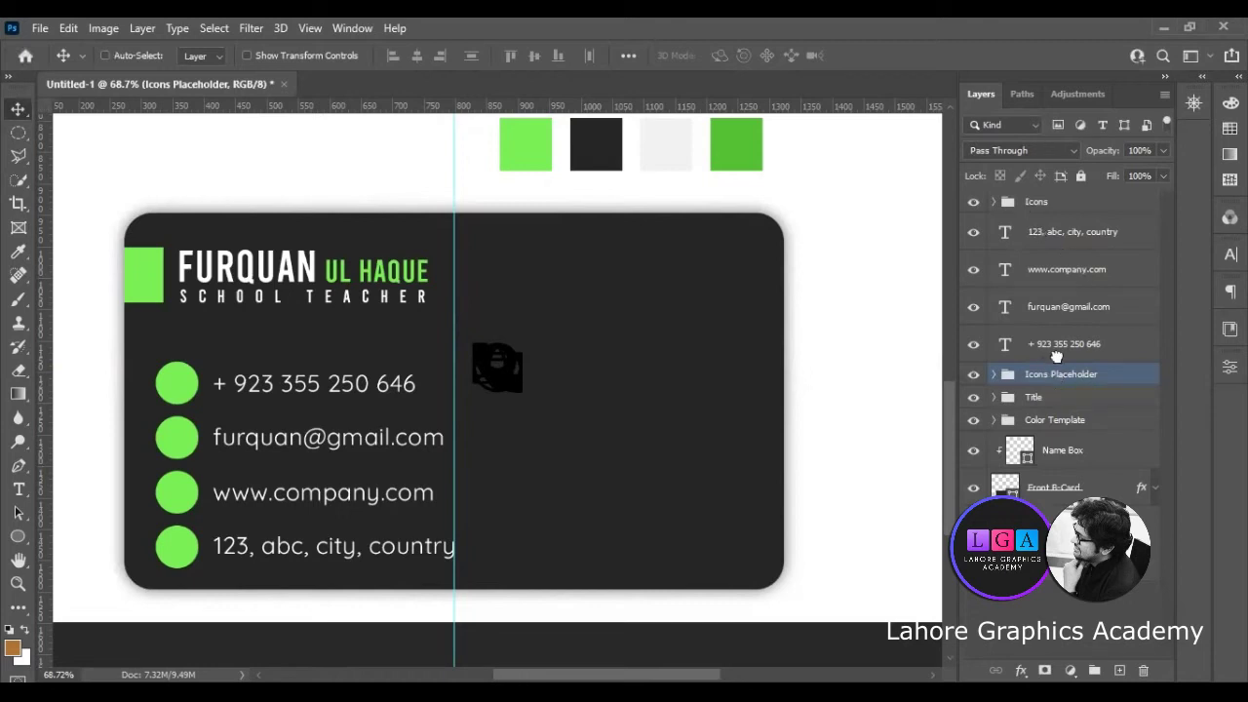
{"action": "left_click_drag", "start_coordinate": [1056, 356], "coordinate": [1053, 363]}
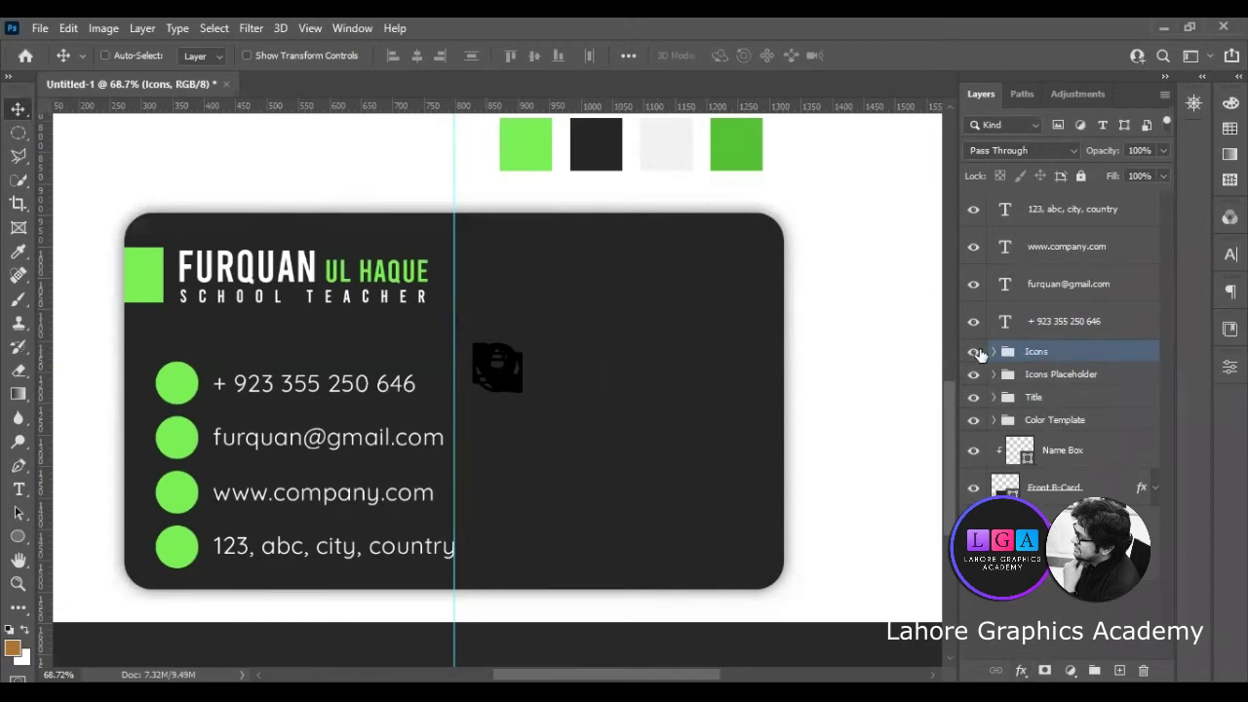
{"action": "left_click", "coordinate": [994, 351]}
- Move the globe icon down beside the address and distribute the four icons' vertical centres
{"action": "left_click", "coordinate": [1067, 389]}
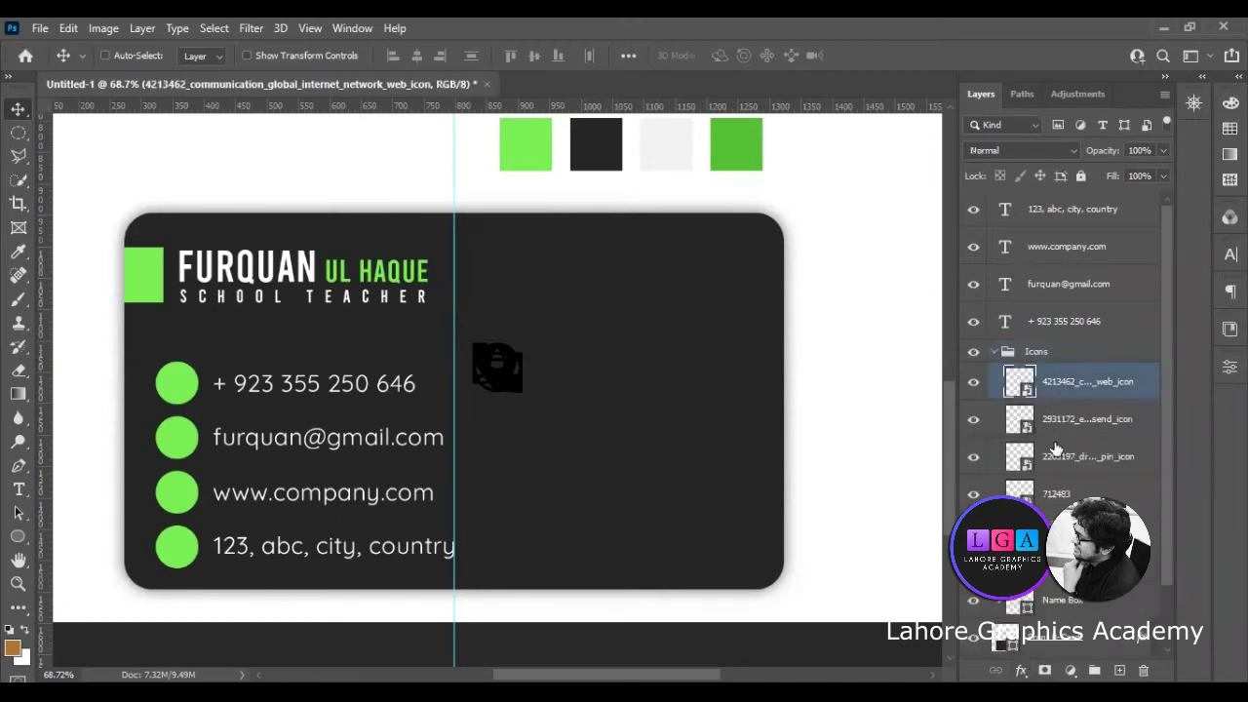
{"action": "left_click_drag", "start_coordinate": [492, 373], "coordinate": [504, 546]}
{"action": "left_click", "coordinate": [1058, 496], "text": "shift"}
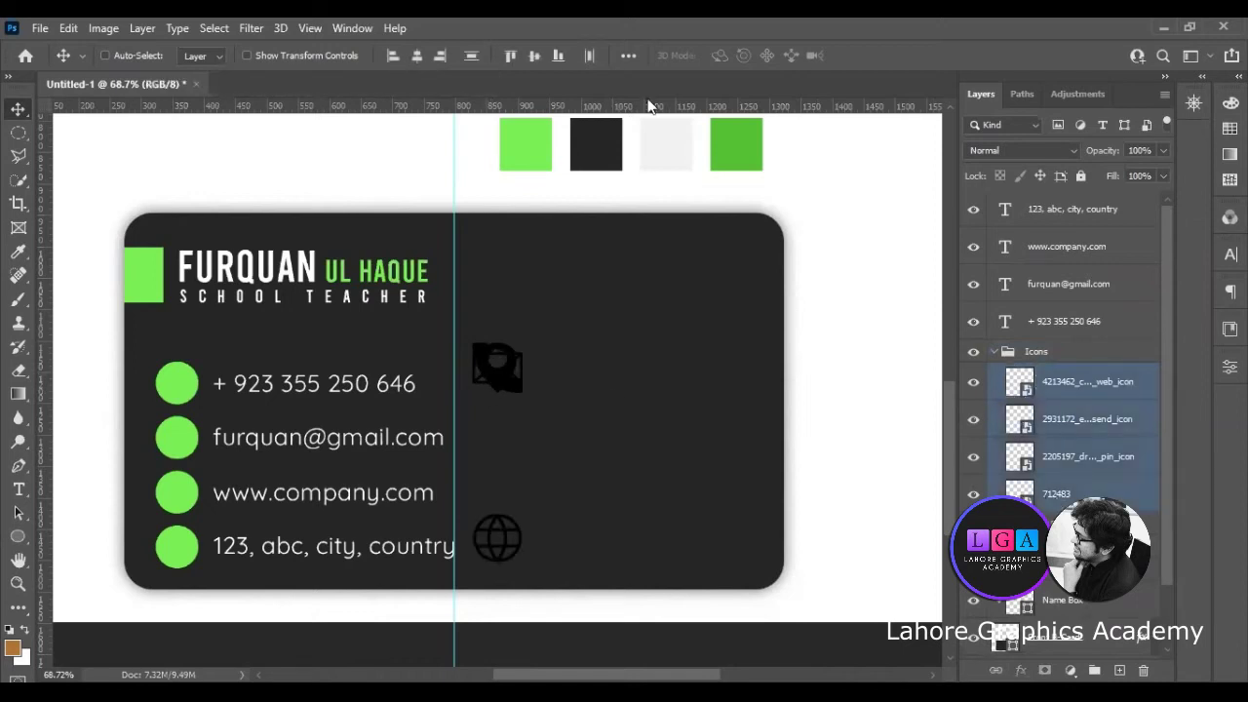
{"action": "left_click", "coordinate": [472, 57]}
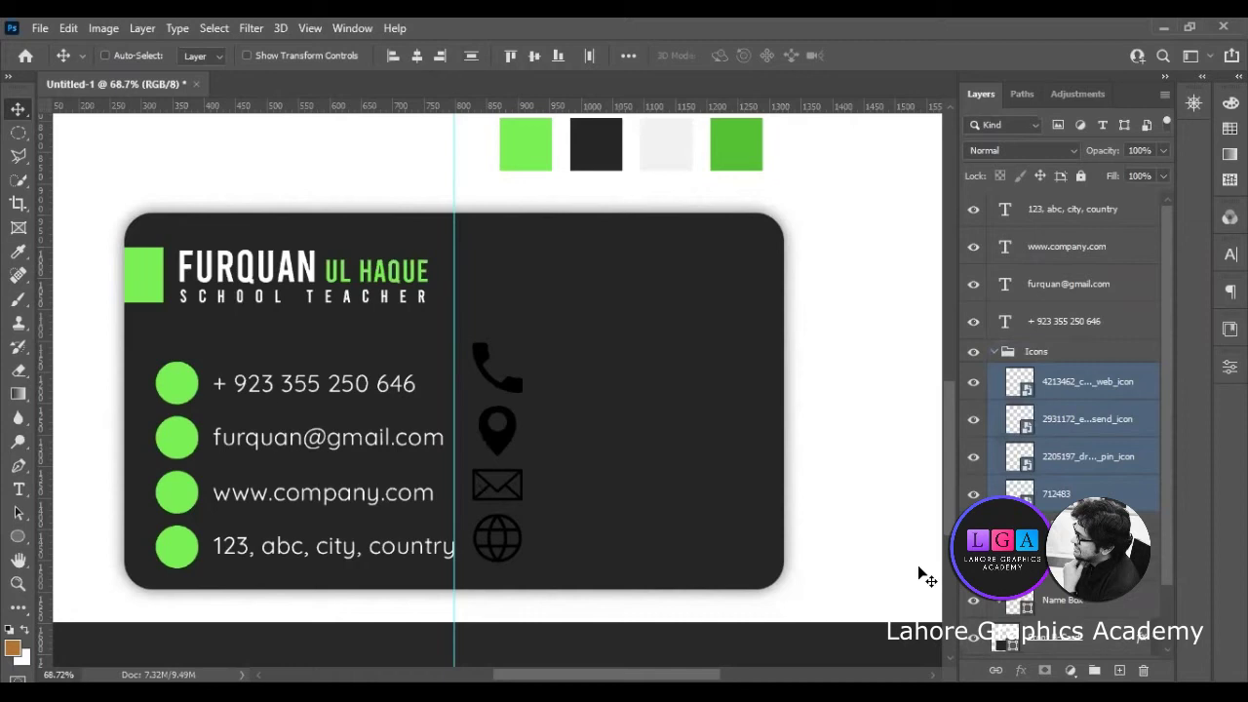
{"action": "left_click", "coordinate": [1044, 353]}
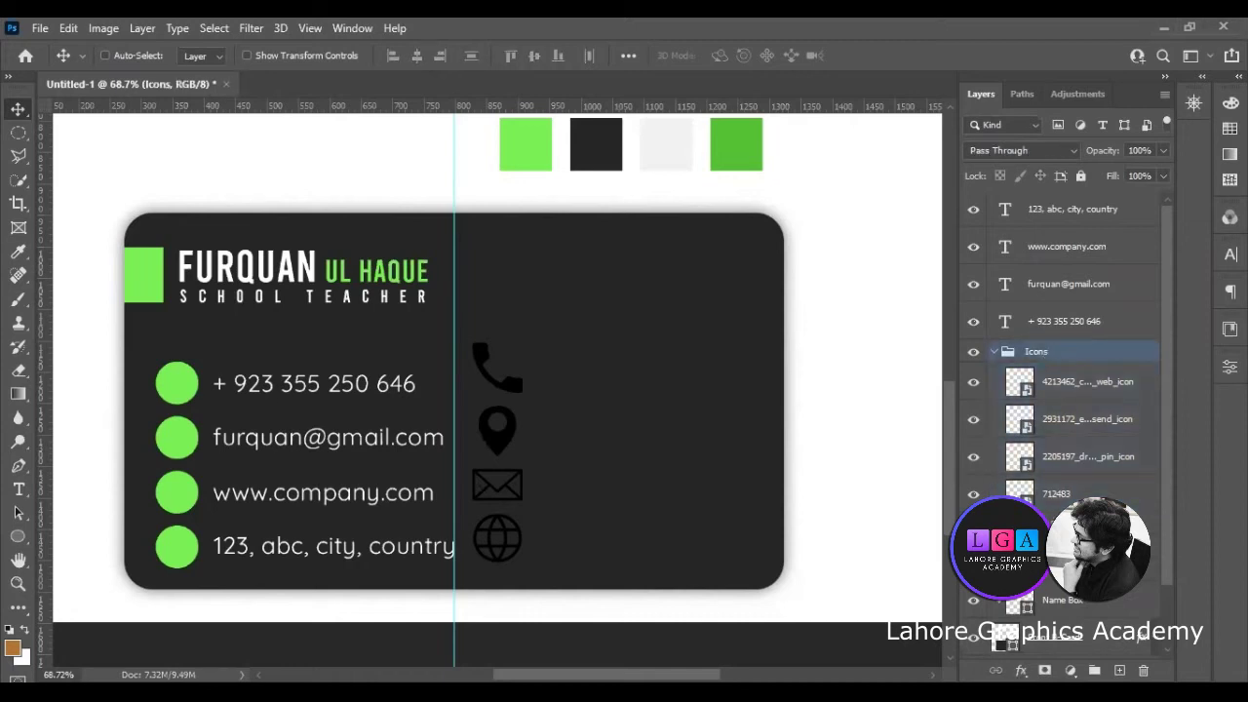
{"action": "left_click", "coordinate": [1020, 671]}
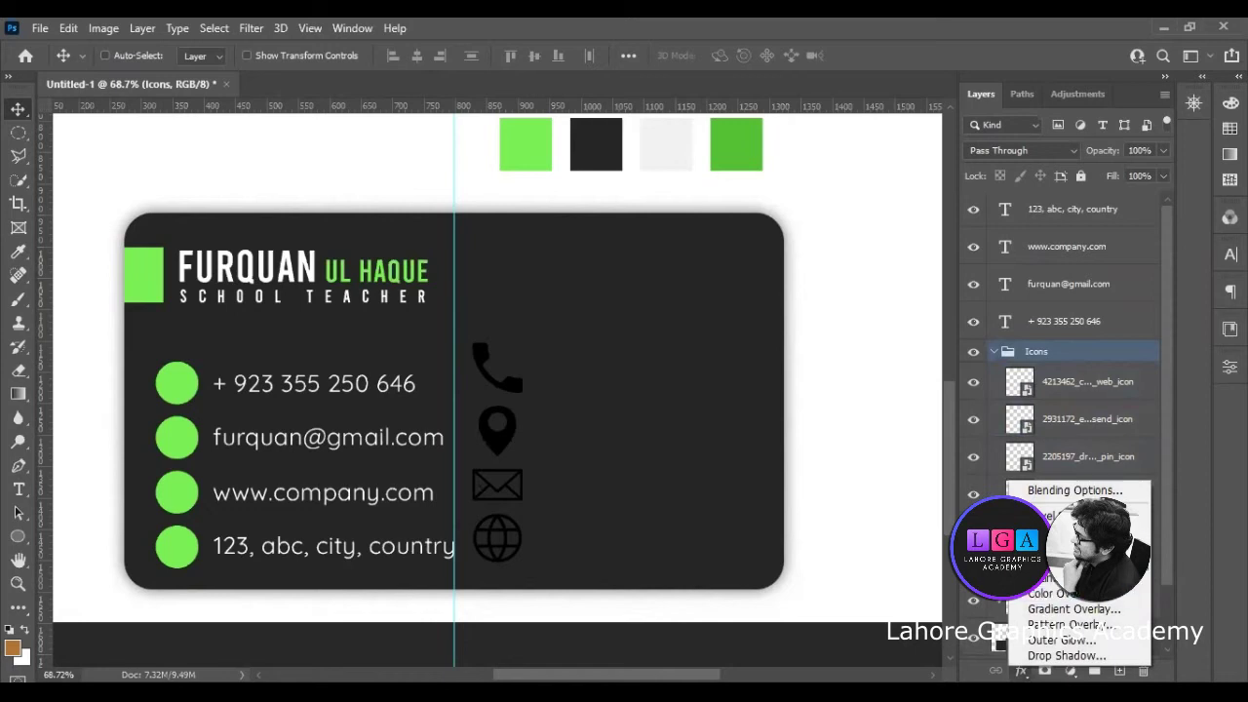
- Add a white Color Overlay effect to the Icons group
{"action": "key", "text": "Escape"}
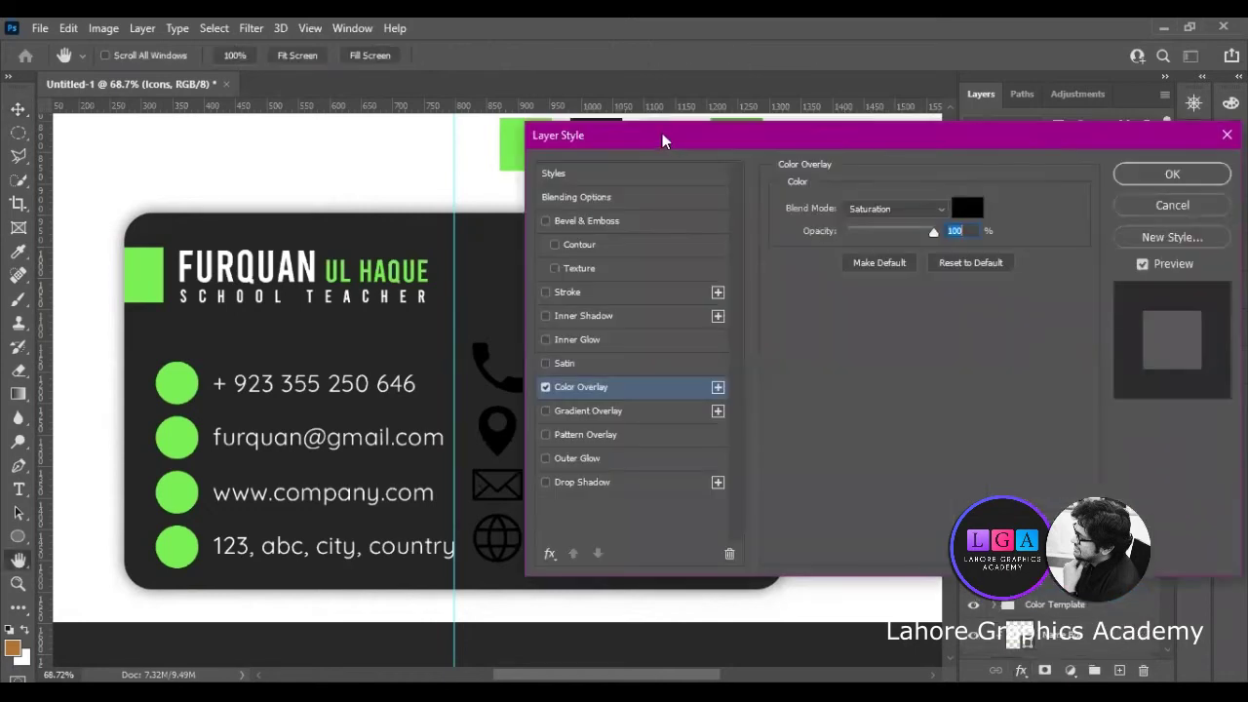
{"action": "left_click_drag", "start_coordinate": [715, 147], "coordinate": [768, 160]}
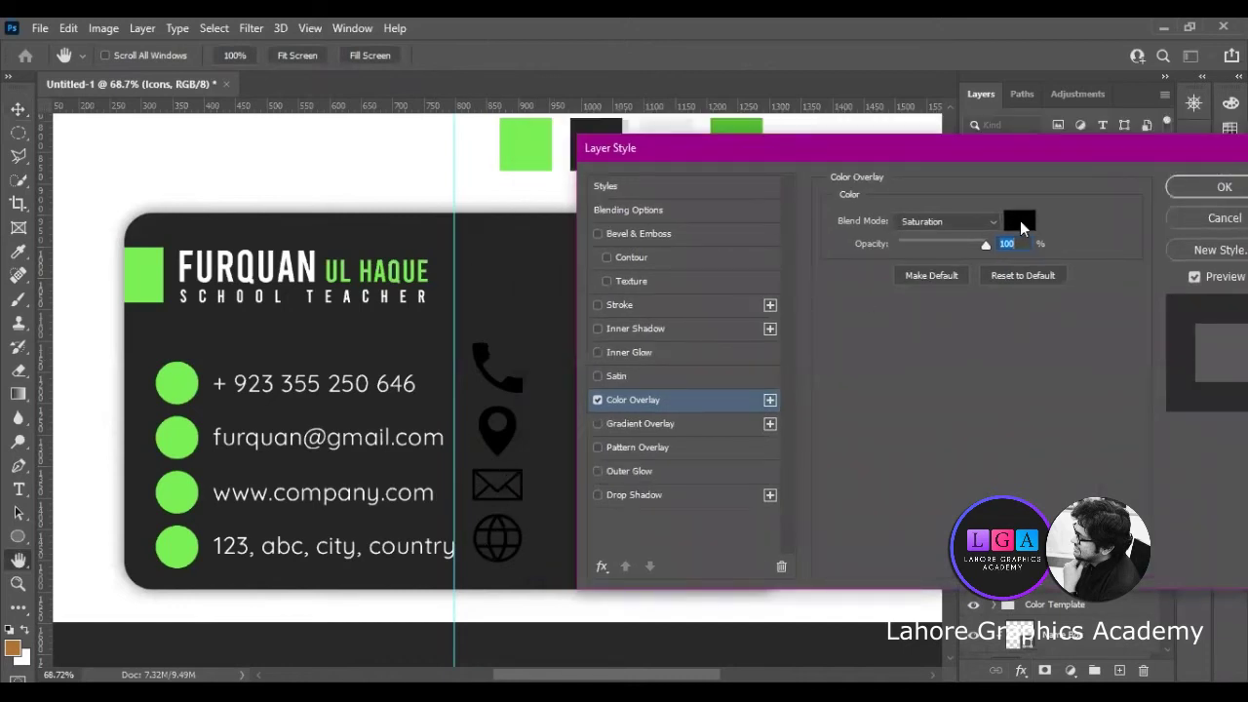
{"action": "left_click", "coordinate": [1020, 220]}
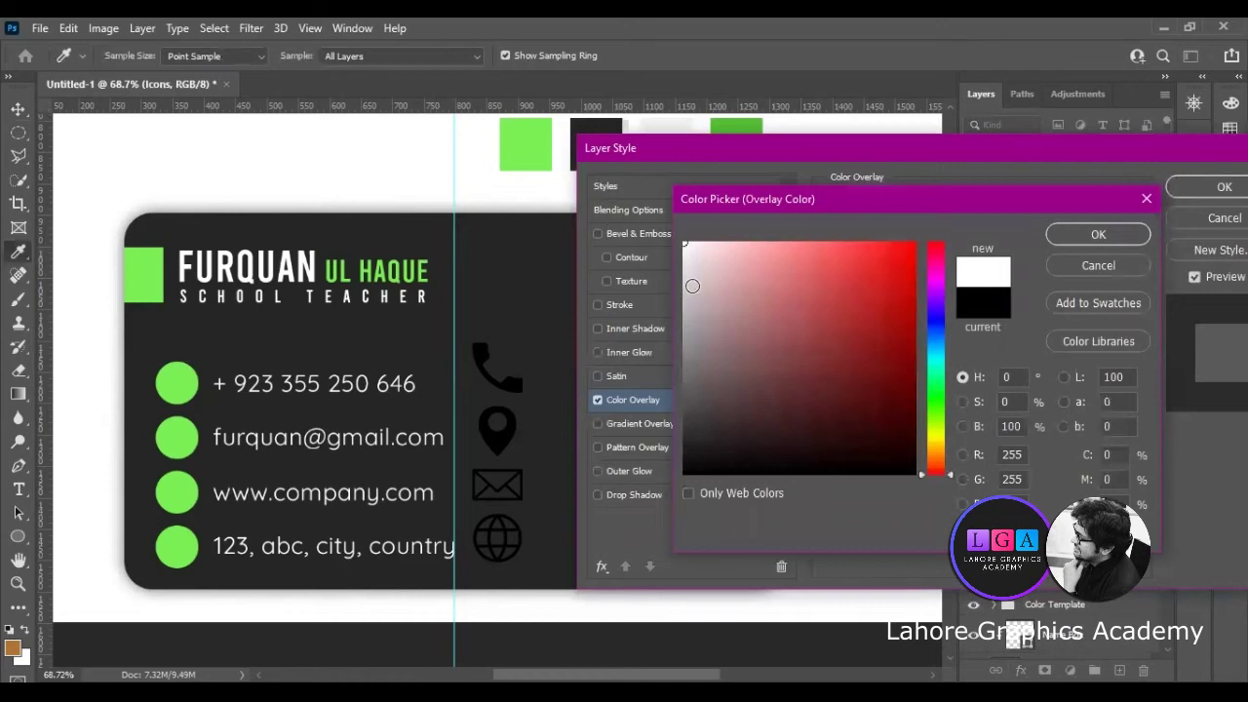
{"action": "left_click", "coordinate": [1099, 235]}
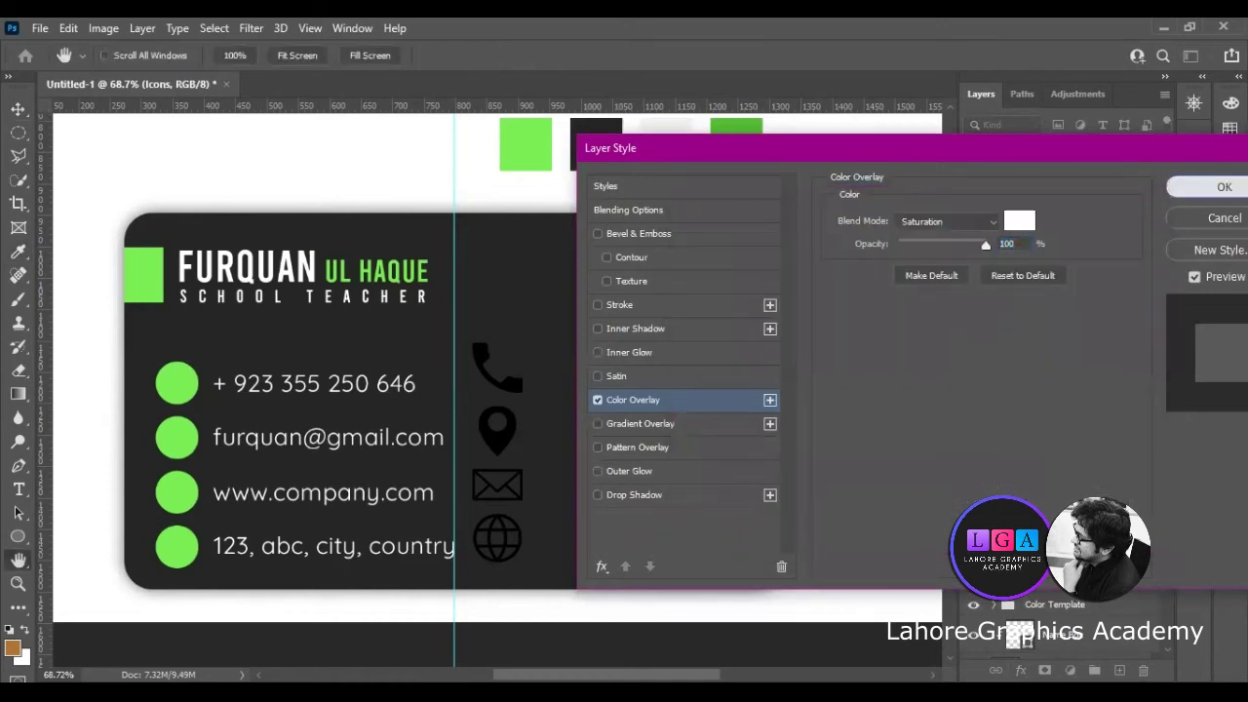
{"action": "key", "text": "Return"}
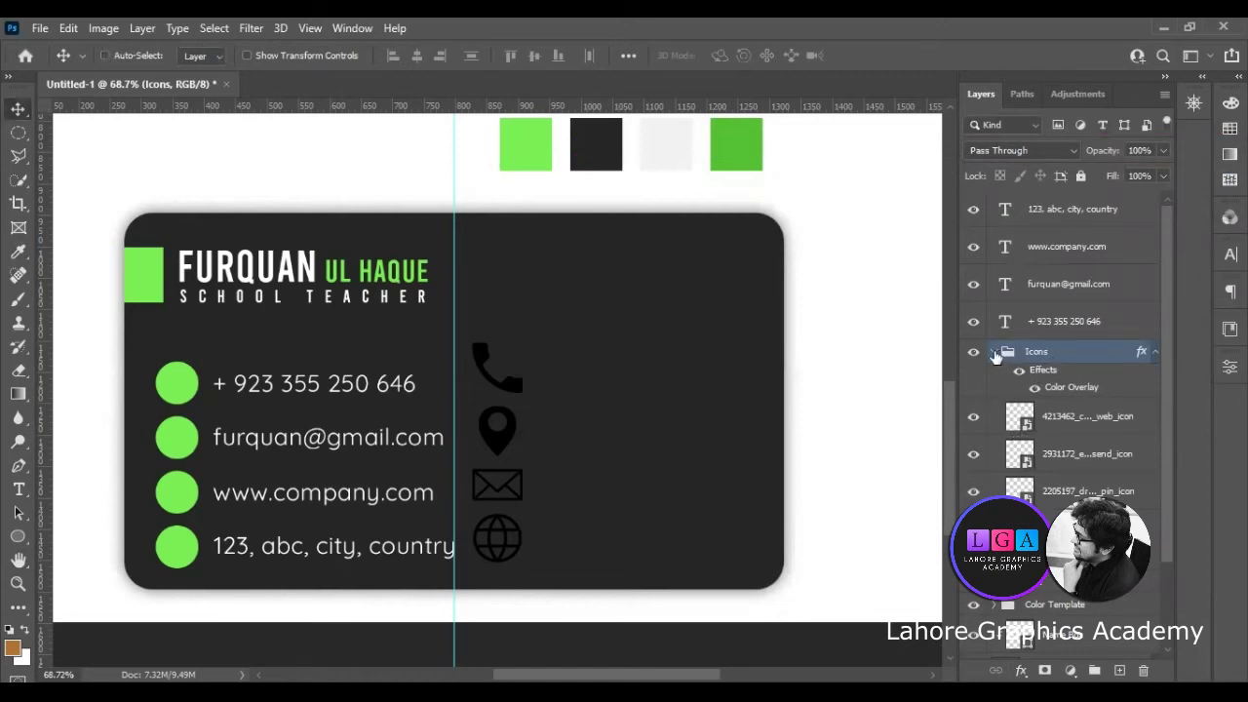
- Check the overlay on the icons, then set its blend mode to Normal so they turn white
{"action": "left_click", "coordinate": [995, 355]}
{"action": "left_click", "coordinate": [1058, 417]}
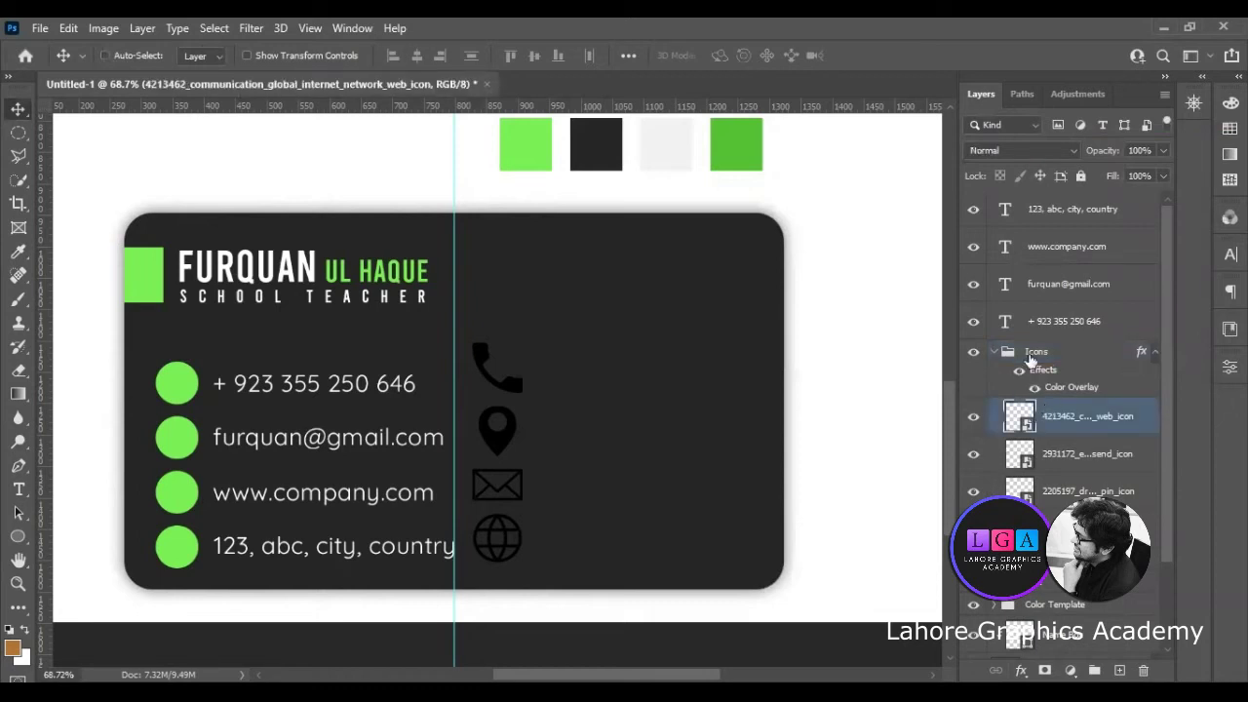
{"action": "left_click", "coordinate": [973, 355]}
{"action": "left_click", "coordinate": [973, 355]}
{"action": "left_click", "coordinate": [1069, 390]}
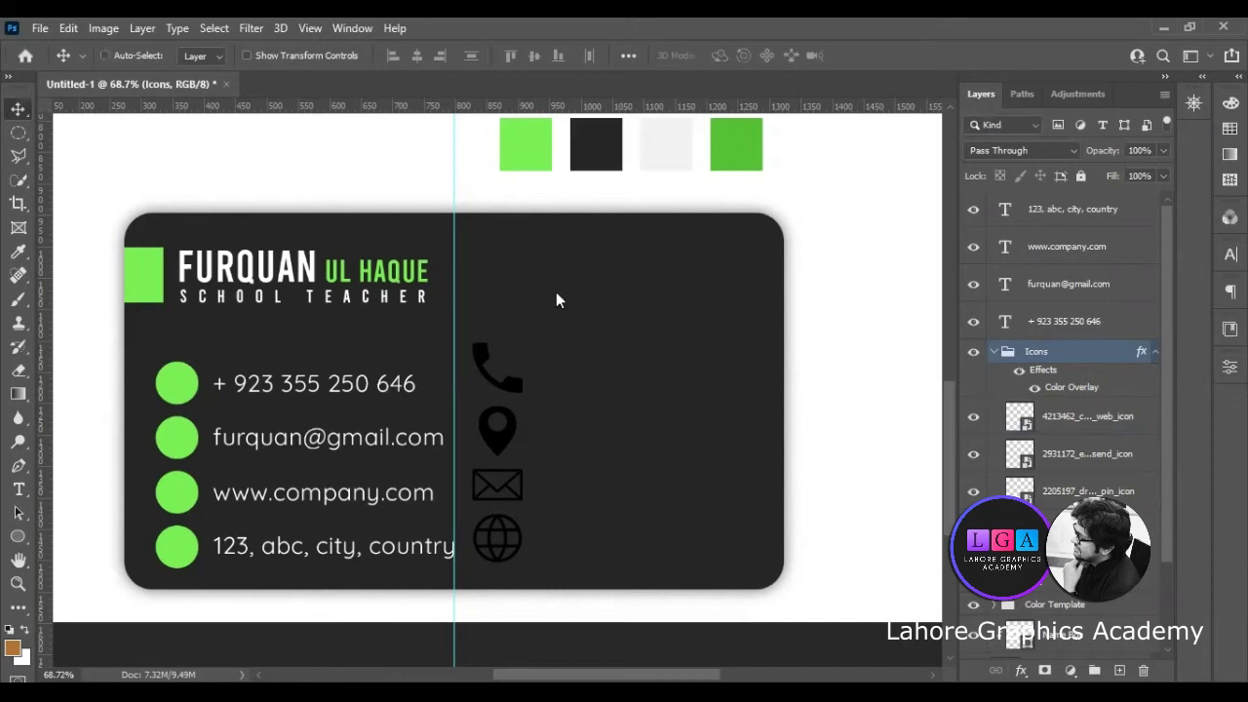
{"action": "double_click", "coordinate": [1072, 388]}
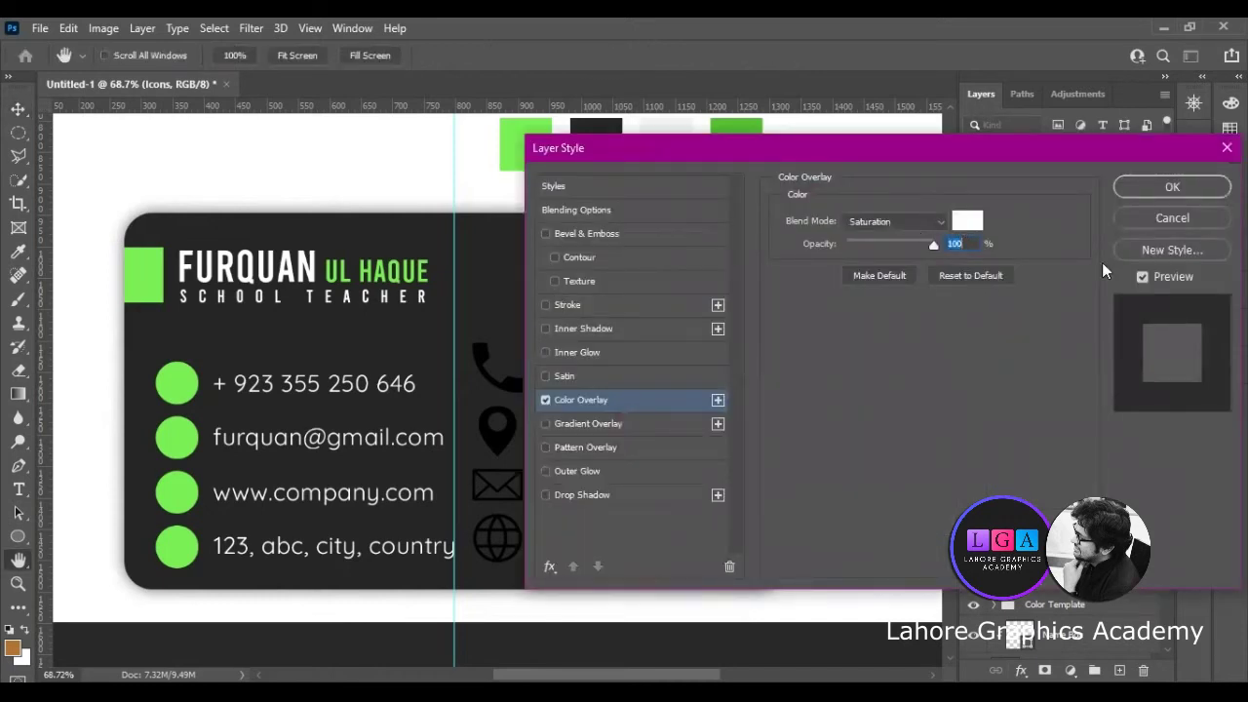
{"action": "left_click", "coordinate": [869, 223]}
{"action": "left_click", "coordinate": [869, 239]}
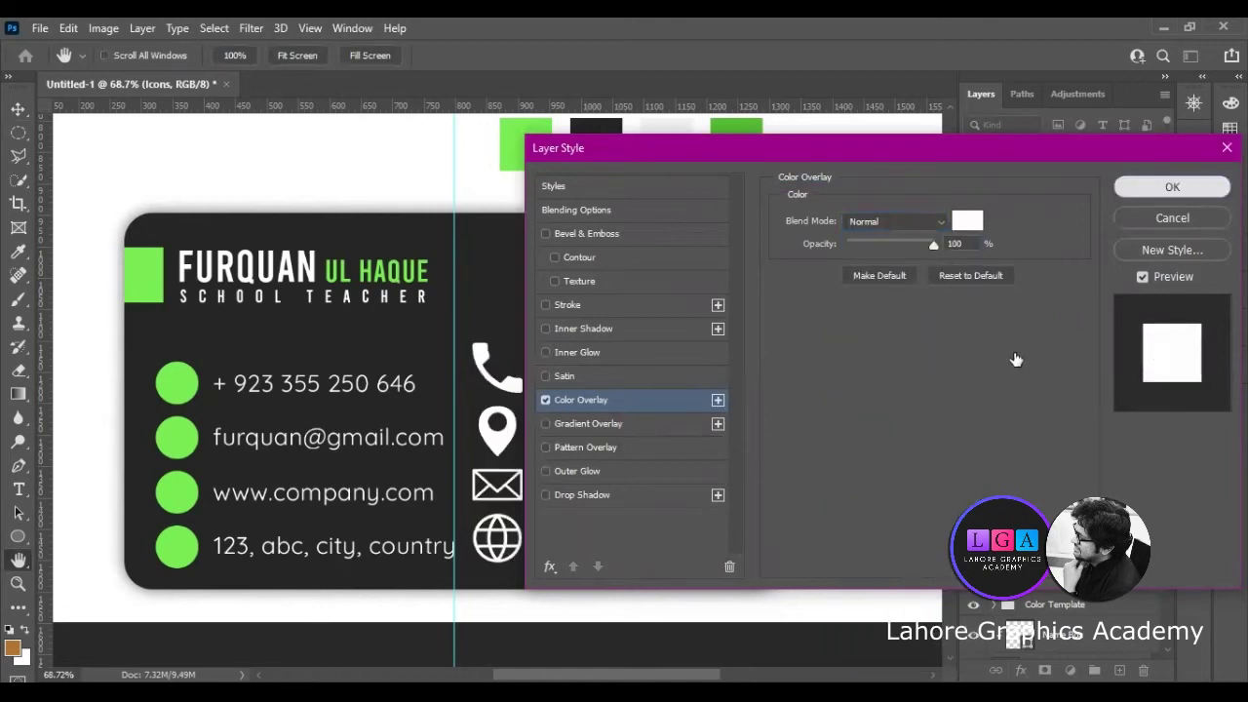
{"action": "key", "text": "Return"}
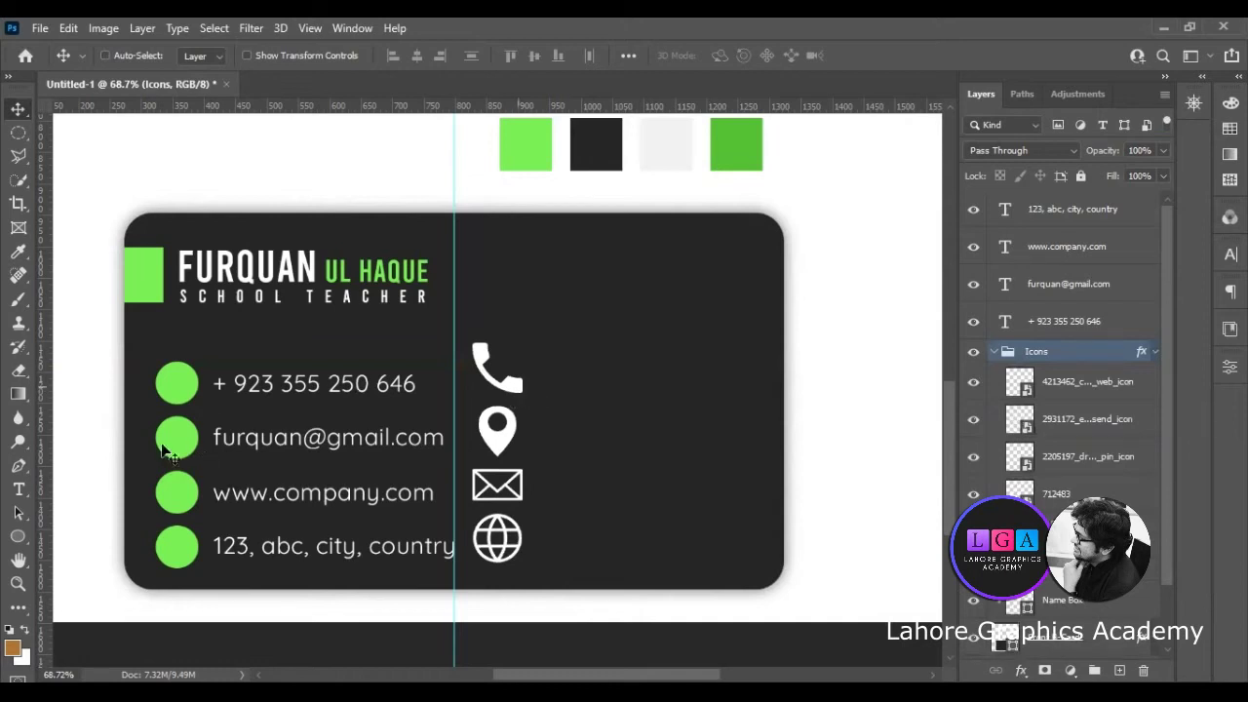
- Move the white icons onto the green circles, lifting the envelope to the email line
{"action": "left_click_drag", "start_coordinate": [530, 446], "coordinate": [217, 459]}
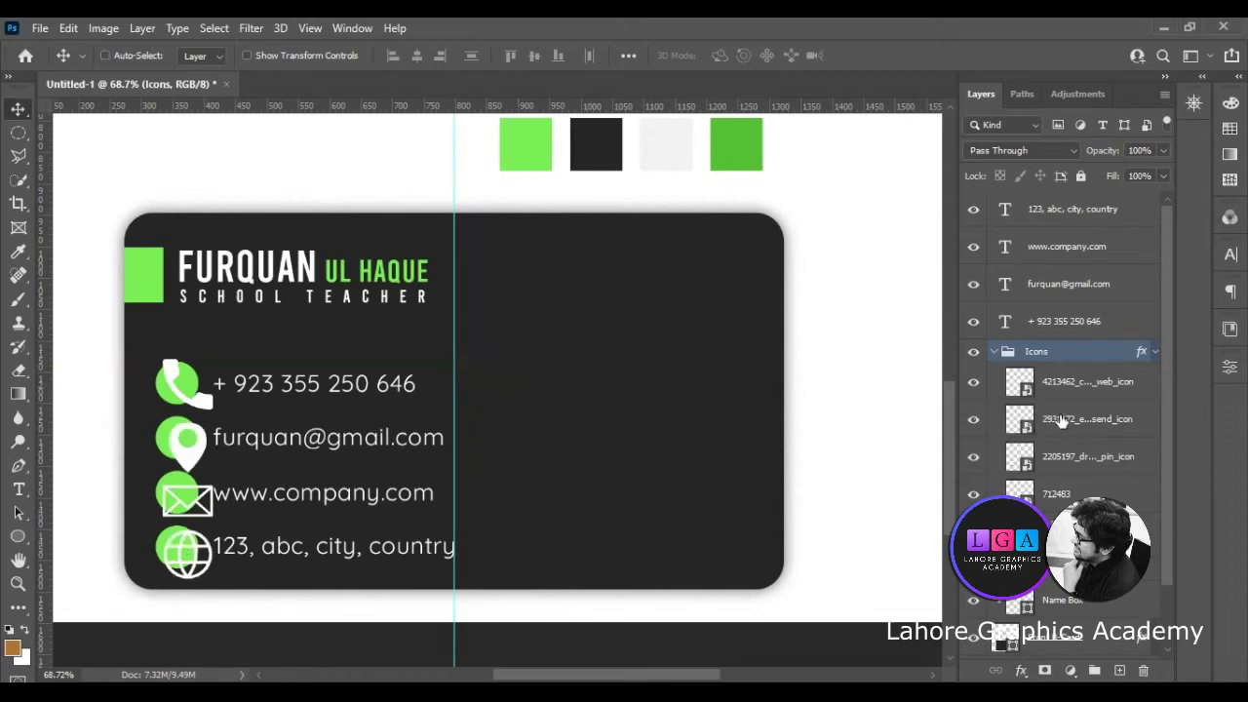
{"action": "left_click", "coordinate": [1087, 418]}
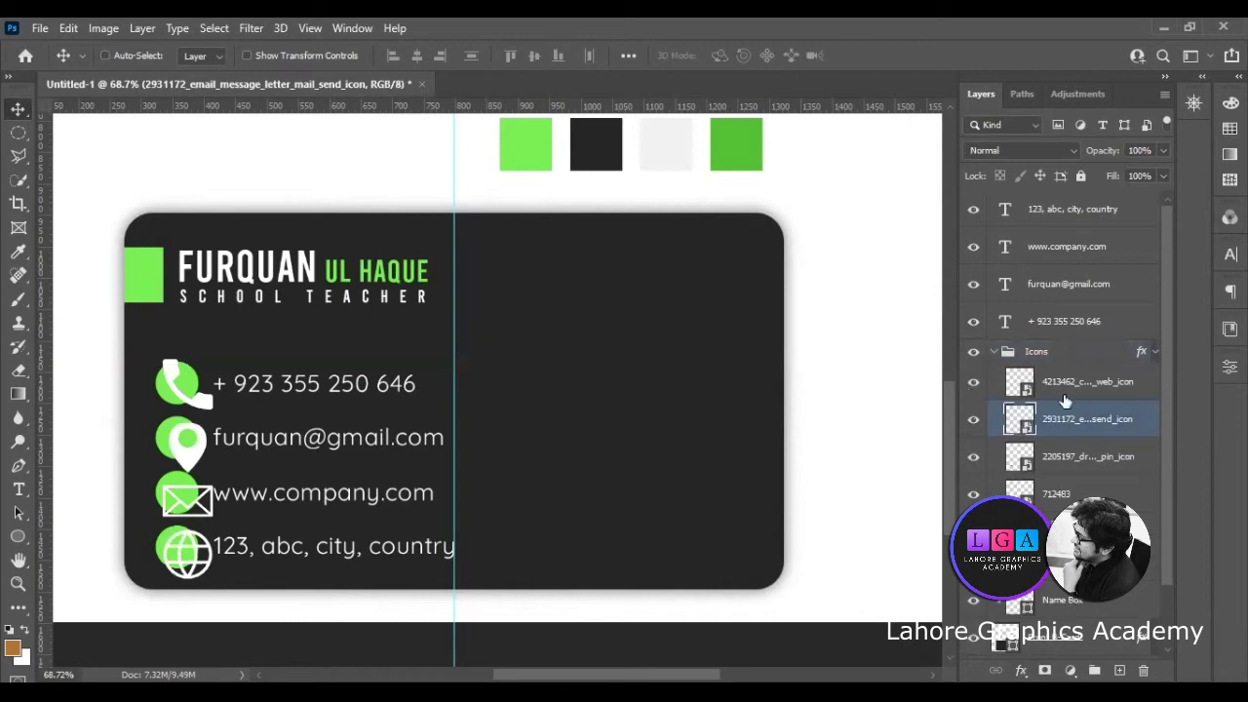
{"action": "left_click", "coordinate": [186, 569], "text": "ctrl"}
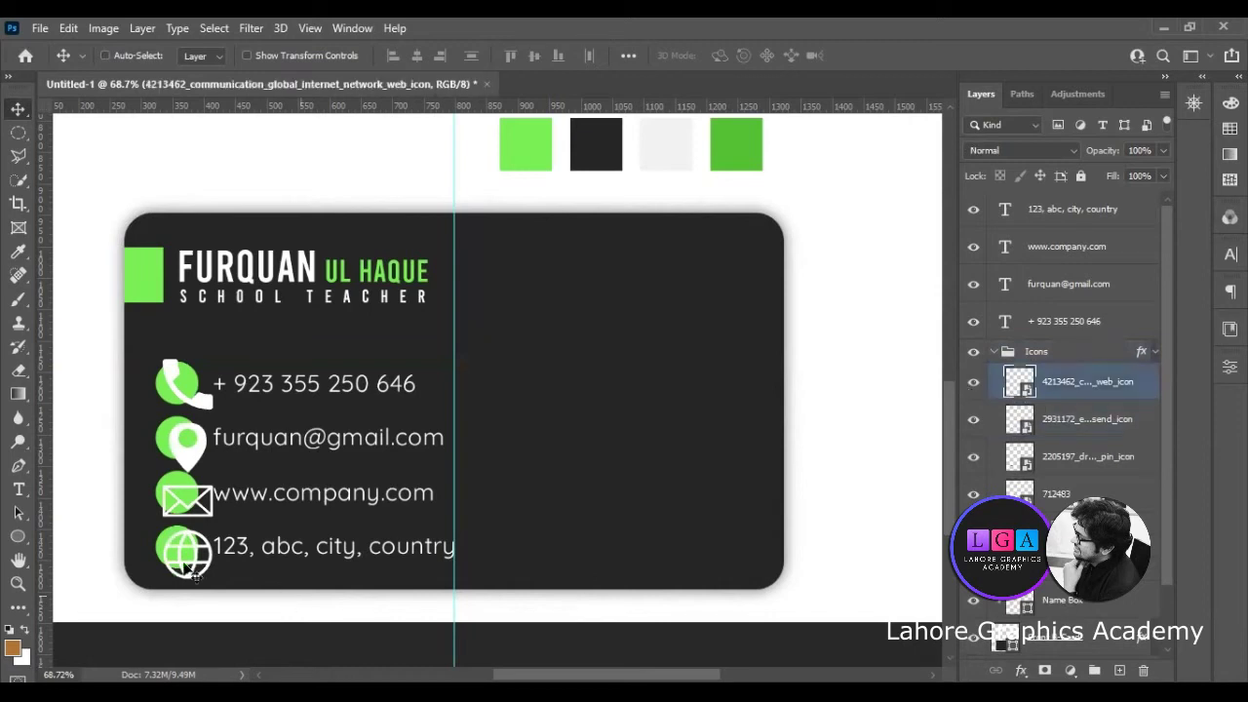
{"action": "left_click", "coordinate": [973, 422]}
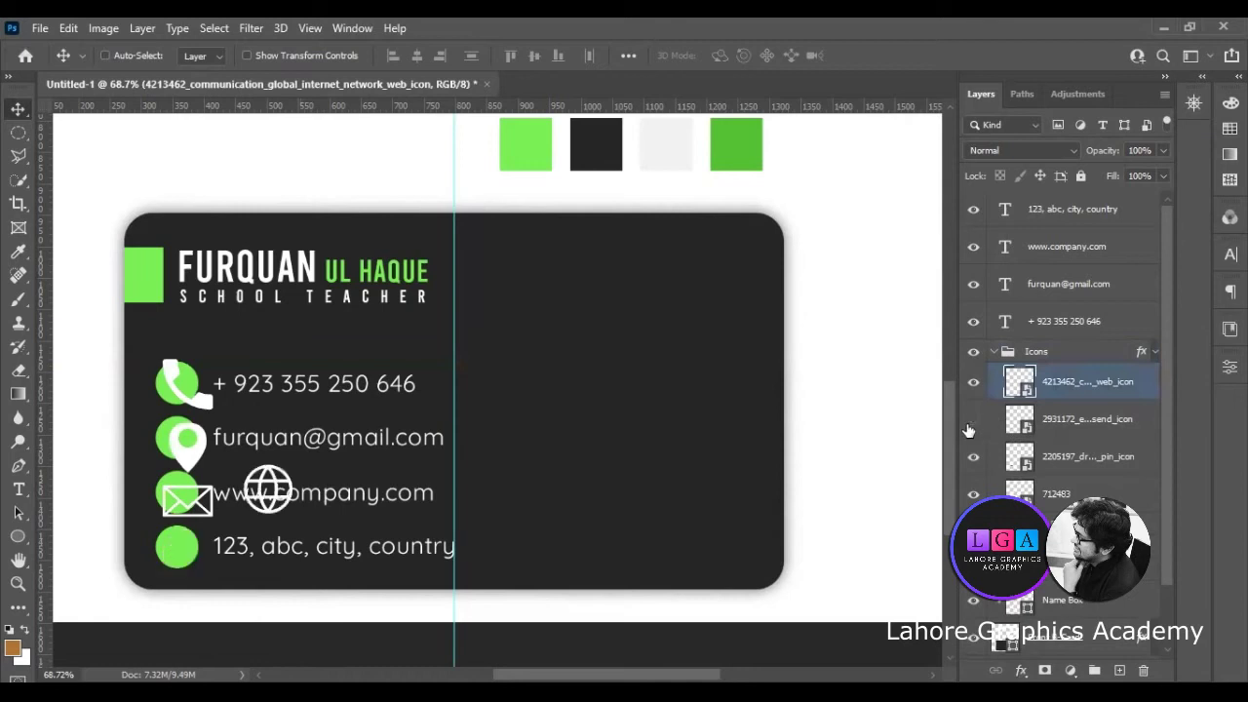
{"action": "left_click", "coordinate": [972, 421]}
{"action": "left_click", "coordinate": [208, 502], "text": "ctrl"}
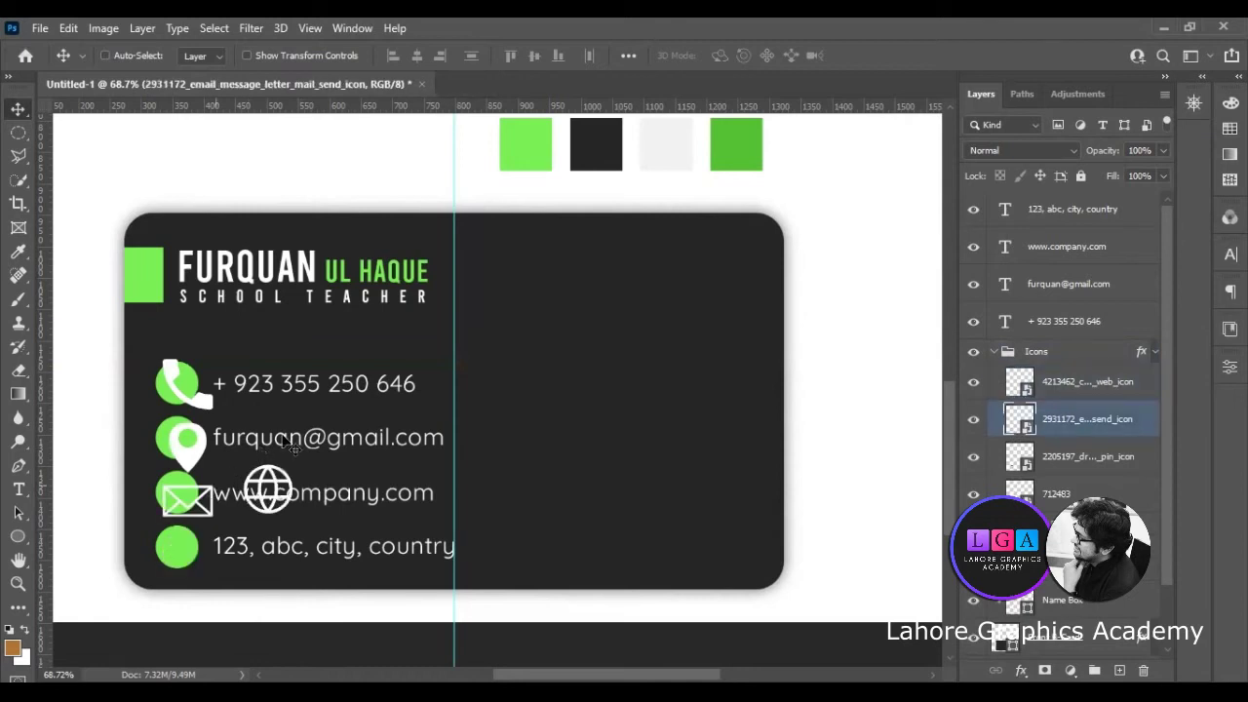
{"action": "left_click", "coordinate": [974, 465]}
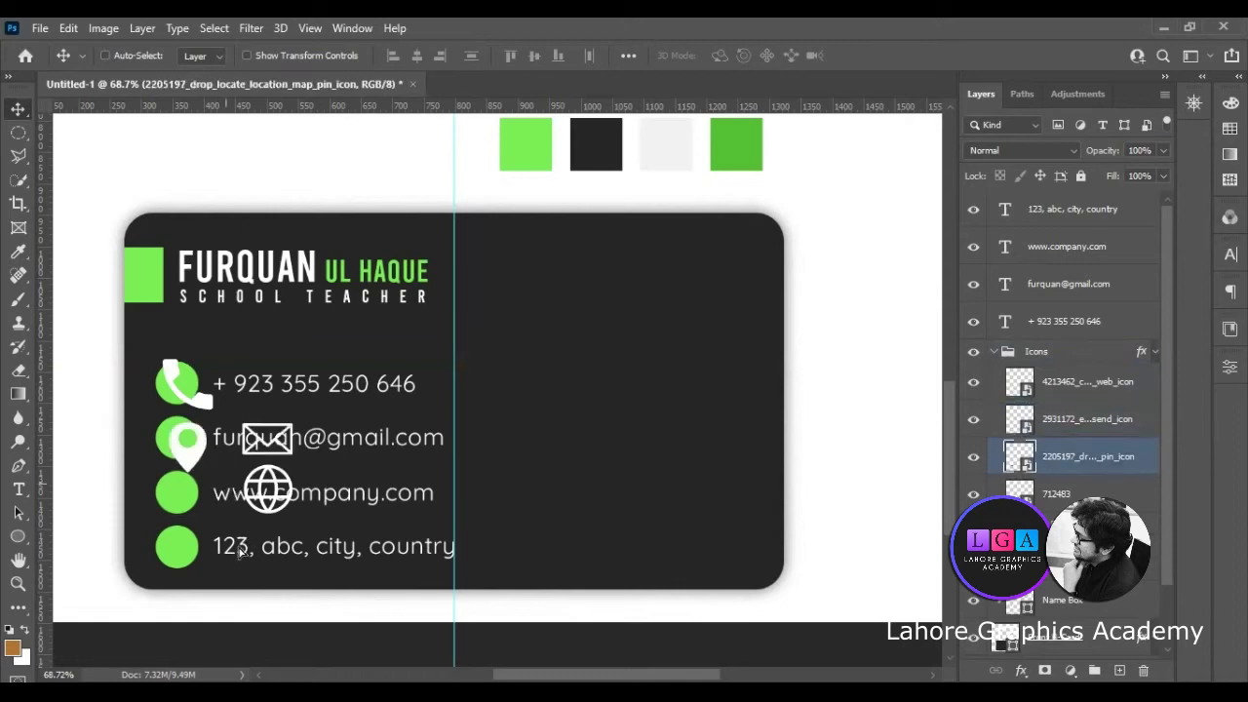
- Align the four icons on one vertical centre and begin scaling them to about 48%
{"action": "left_click", "coordinate": [1076, 395], "text": "shift"}
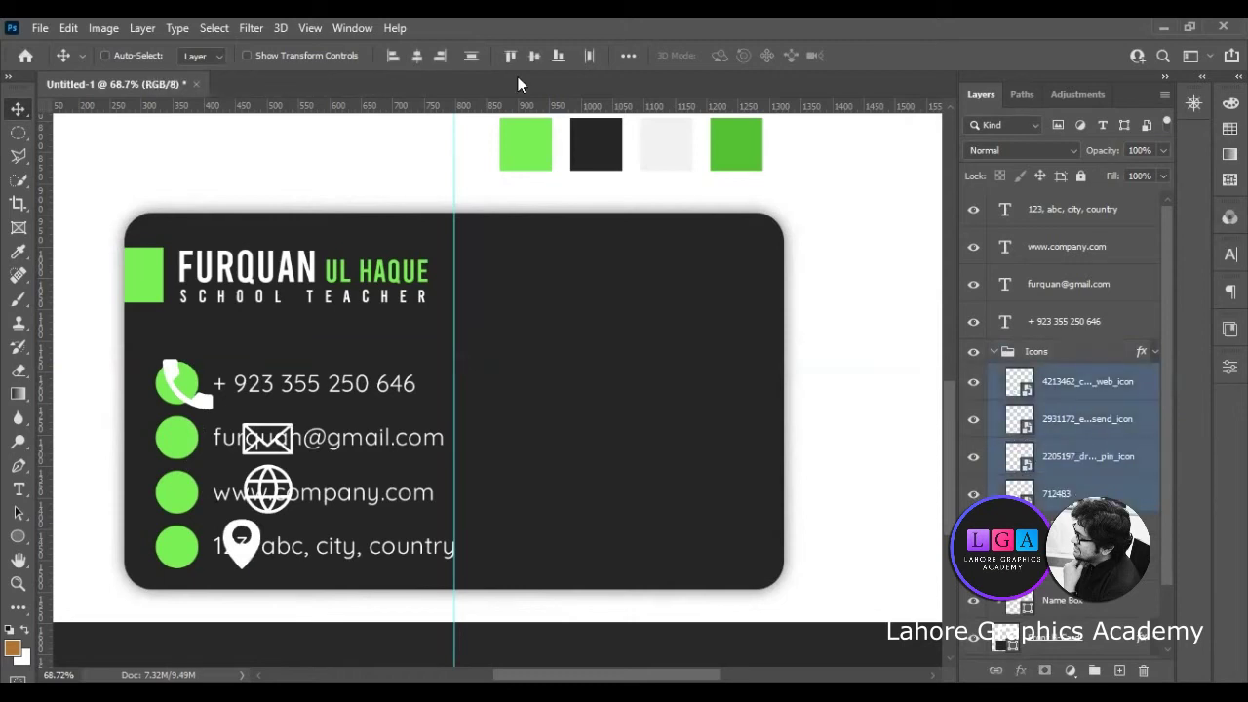
{"action": "left_click", "coordinate": [417, 57]}
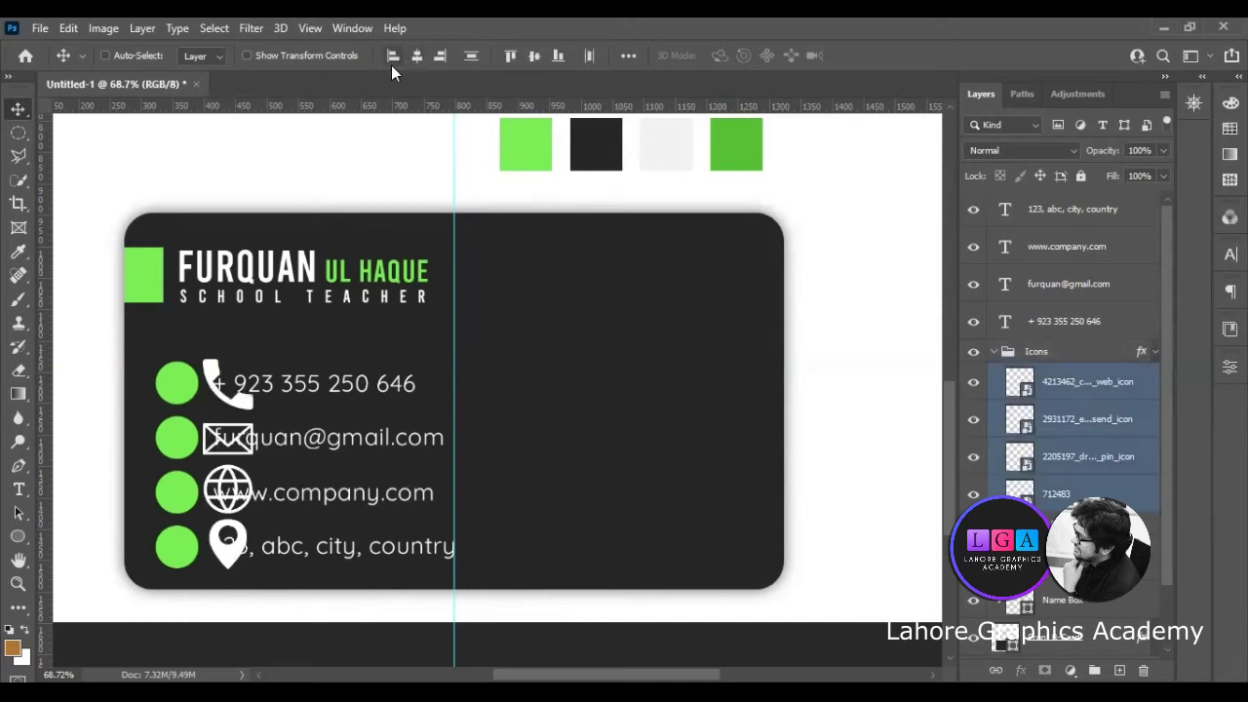
{"action": "key", "text": "ctrl+t"}
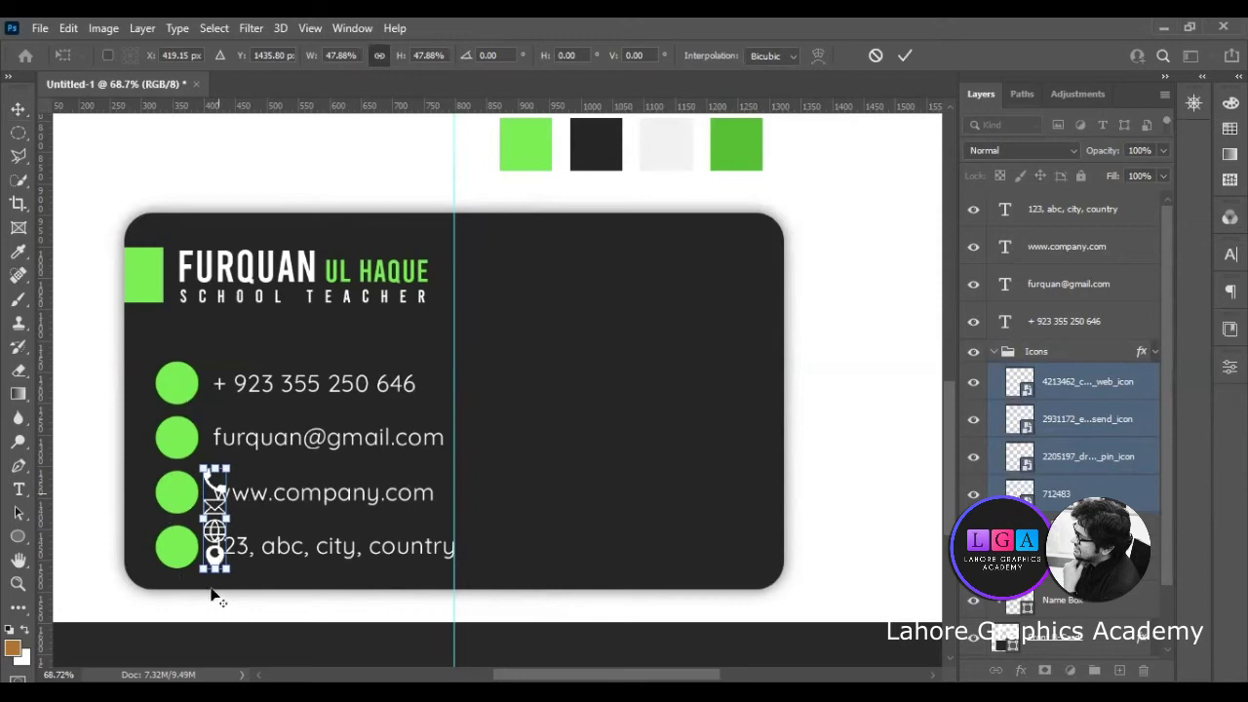
- Commit the smaller icon size and toggle the globe, phone and pin layers to identify them
{"action": "scroll", "coordinate": [214, 588], "scroll_direction": "up", "scroll_amount": 5}
{"action": "scroll", "coordinate": [694, 195], "scroll_direction": "up", "scroll_amount": 1}
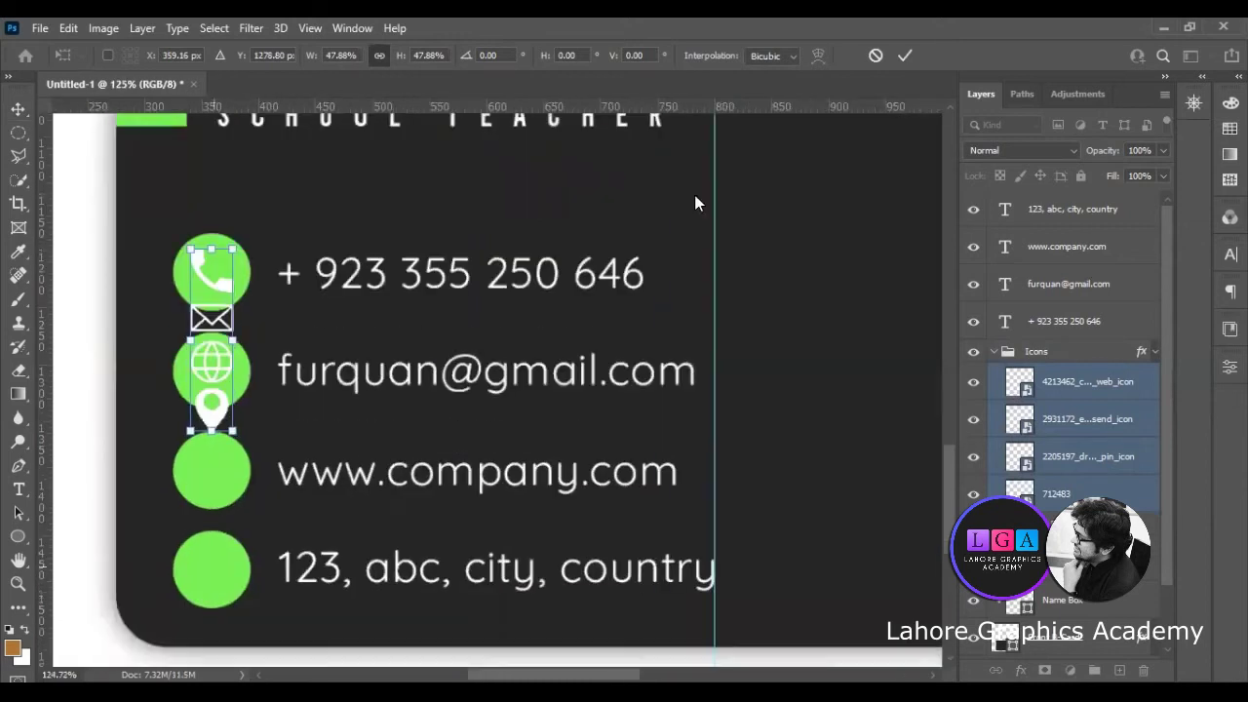
{"action": "key", "text": "Return"}
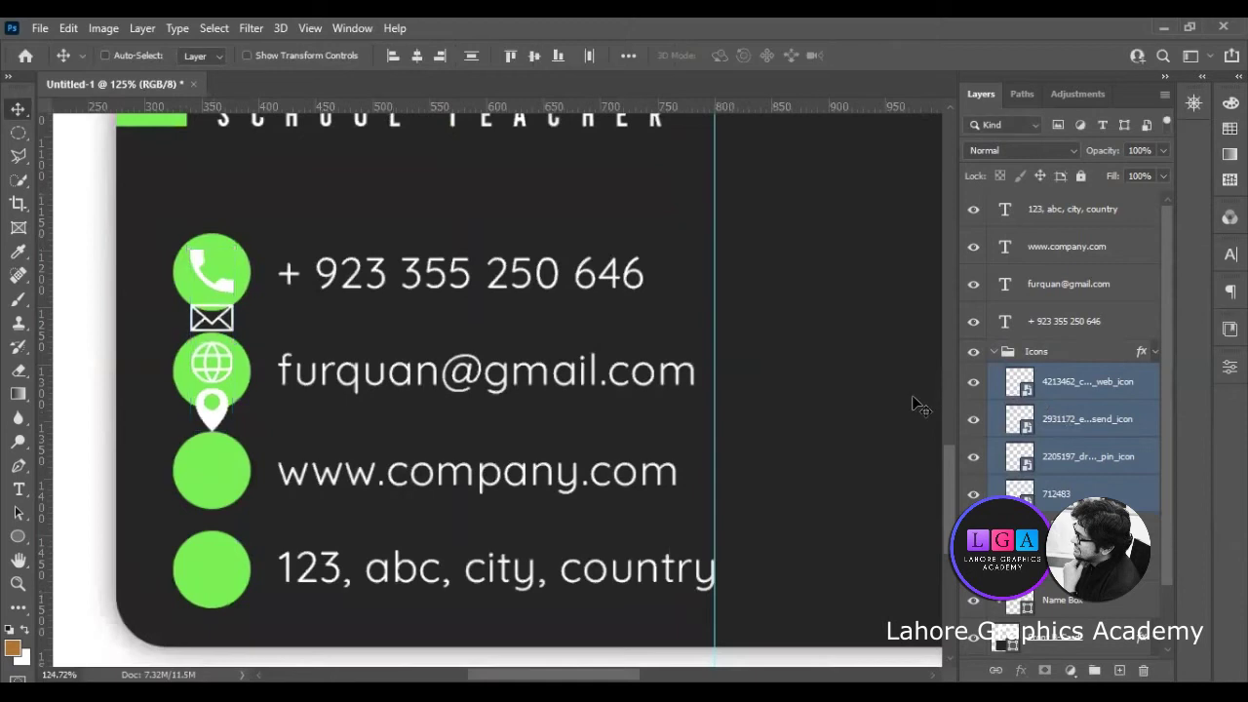
{"action": "left_click", "coordinate": [1063, 386]}
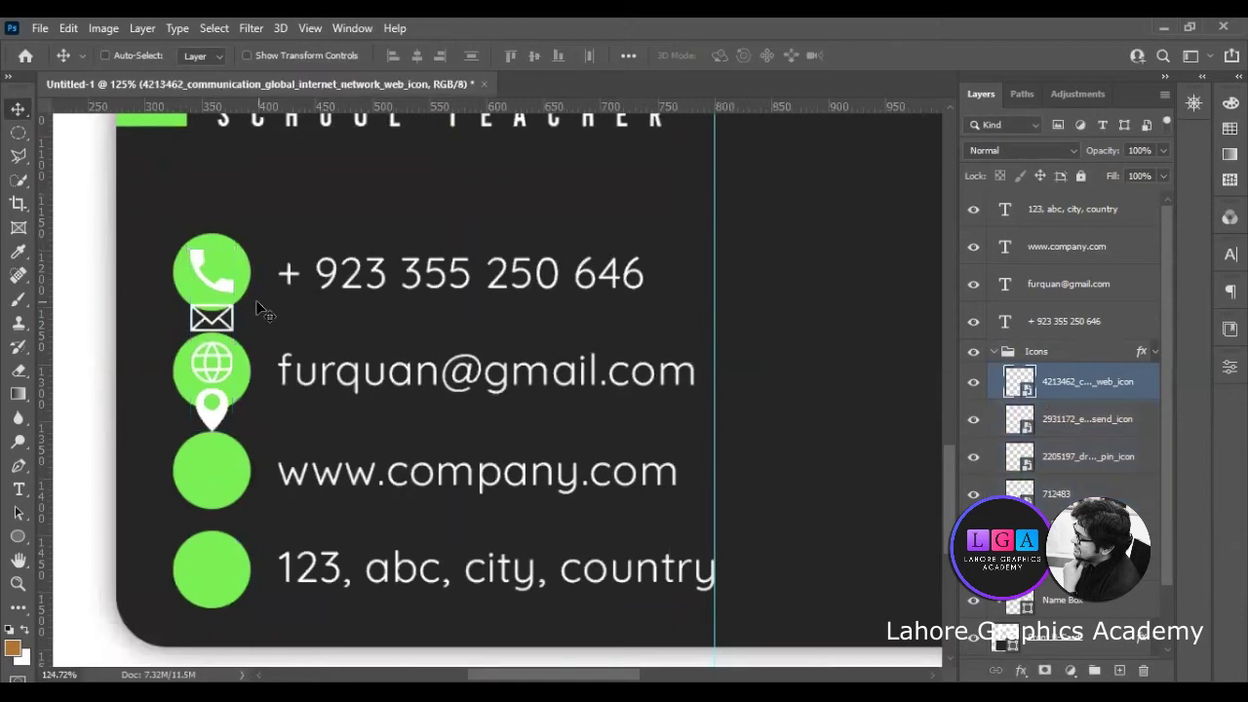
{"action": "left_click", "coordinate": [973, 381]}
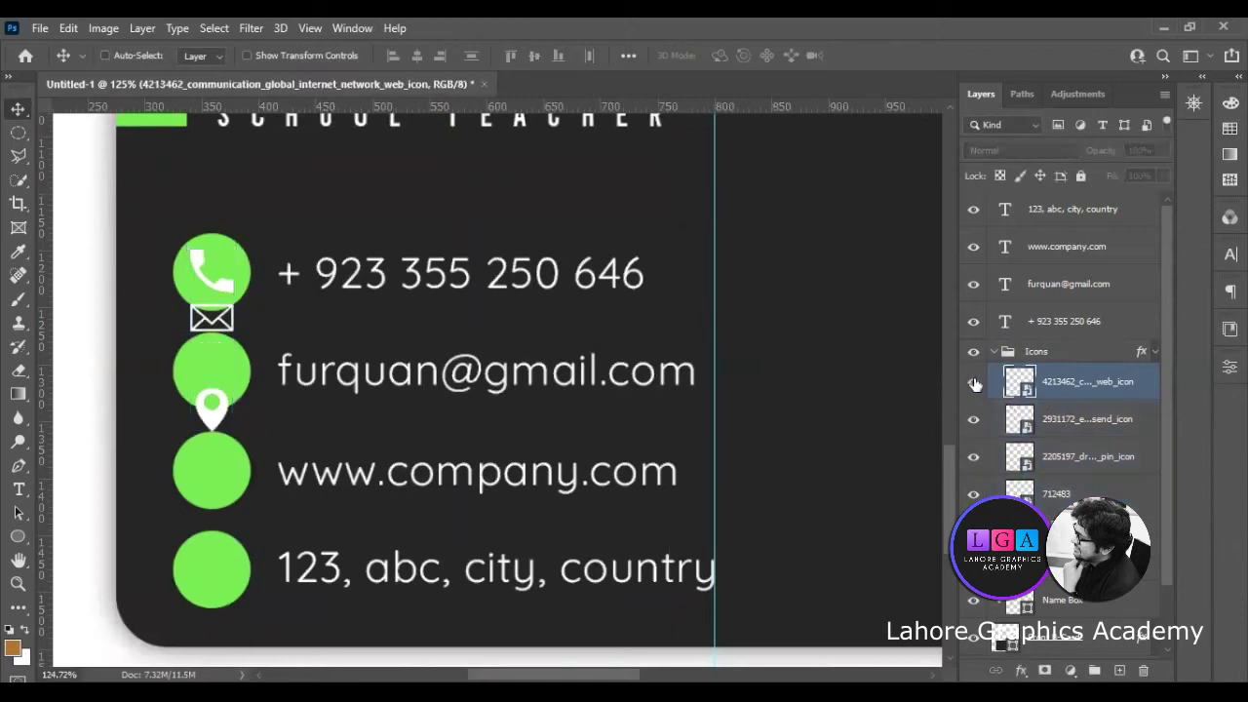
{"action": "left_click", "coordinate": [973, 382]}
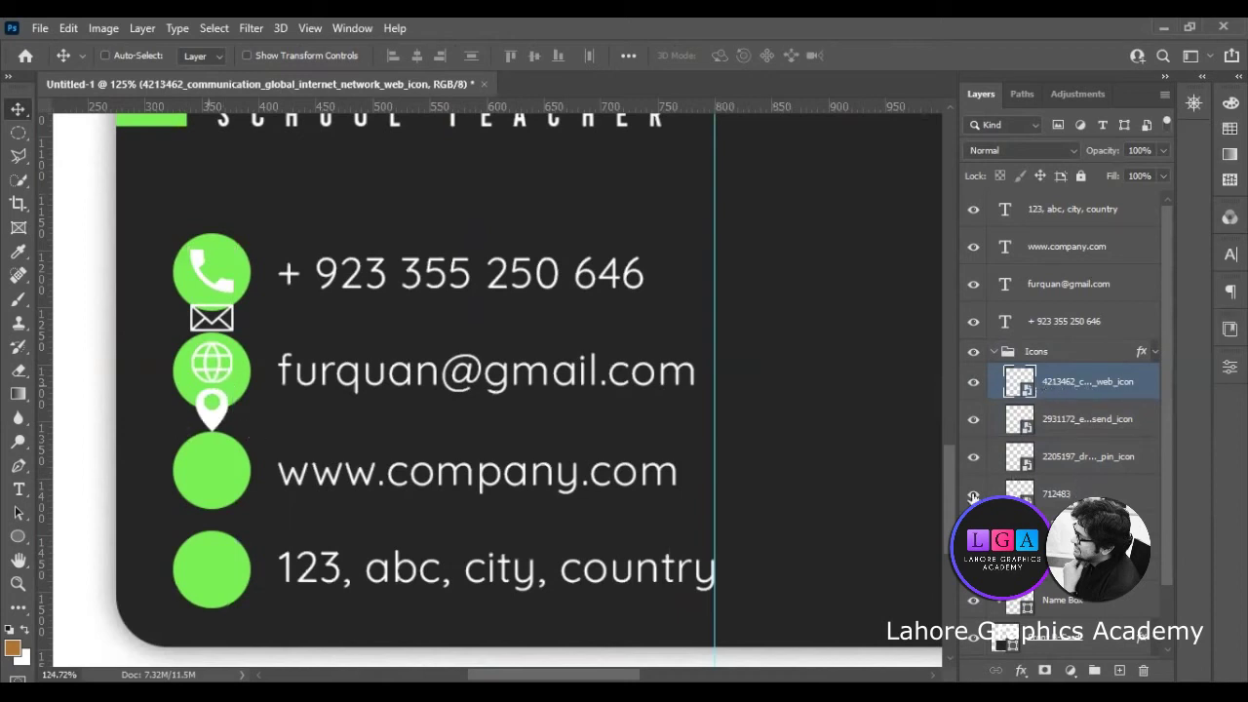
{"action": "left_click", "coordinate": [973, 495]}
{"action": "left_click", "coordinate": [973, 496]}
{"action": "left_click", "coordinate": [973, 496]}
{"action": "left_click", "coordinate": [973, 494]}
{"action": "left_click", "coordinate": [973, 456]}
{"action": "left_click", "coordinate": [974, 456]}
- Place the pin, envelope and globe icons, centring them horizontally inside their green circles
{"action": "left_click", "coordinate": [219, 419], "text": "ctrl"}
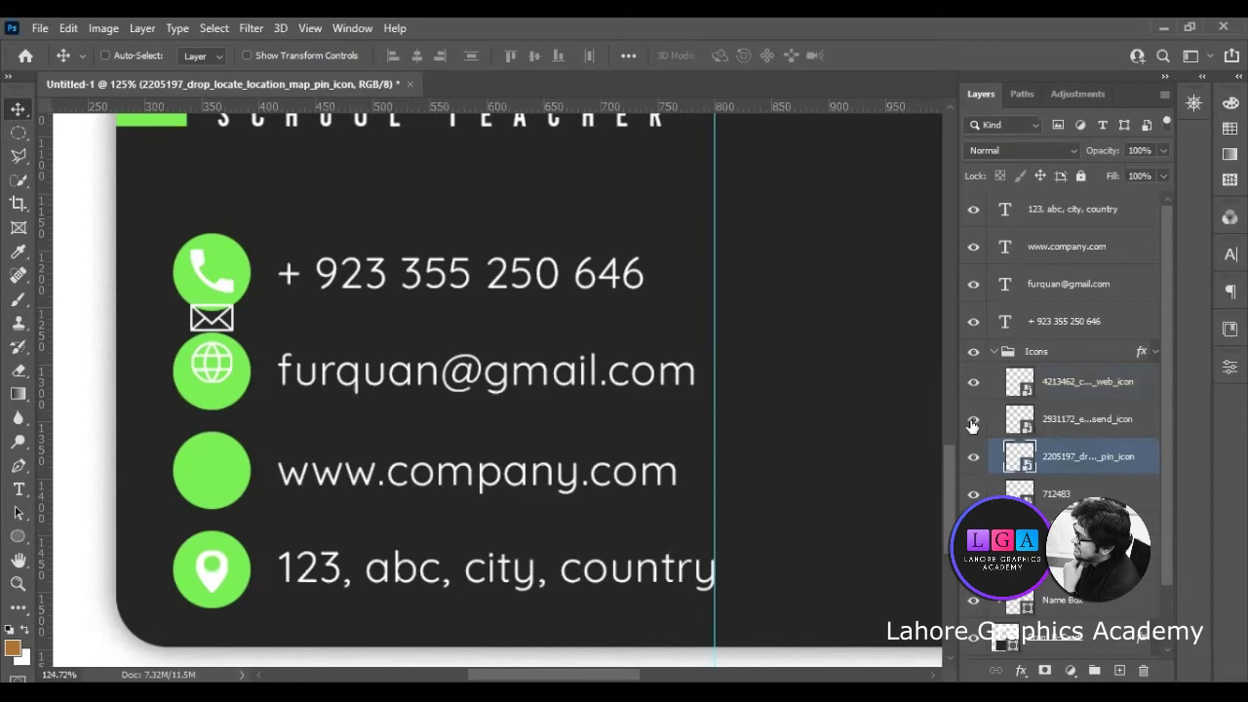
{"action": "left_click", "coordinate": [239, 333], "text": "ctrl"}
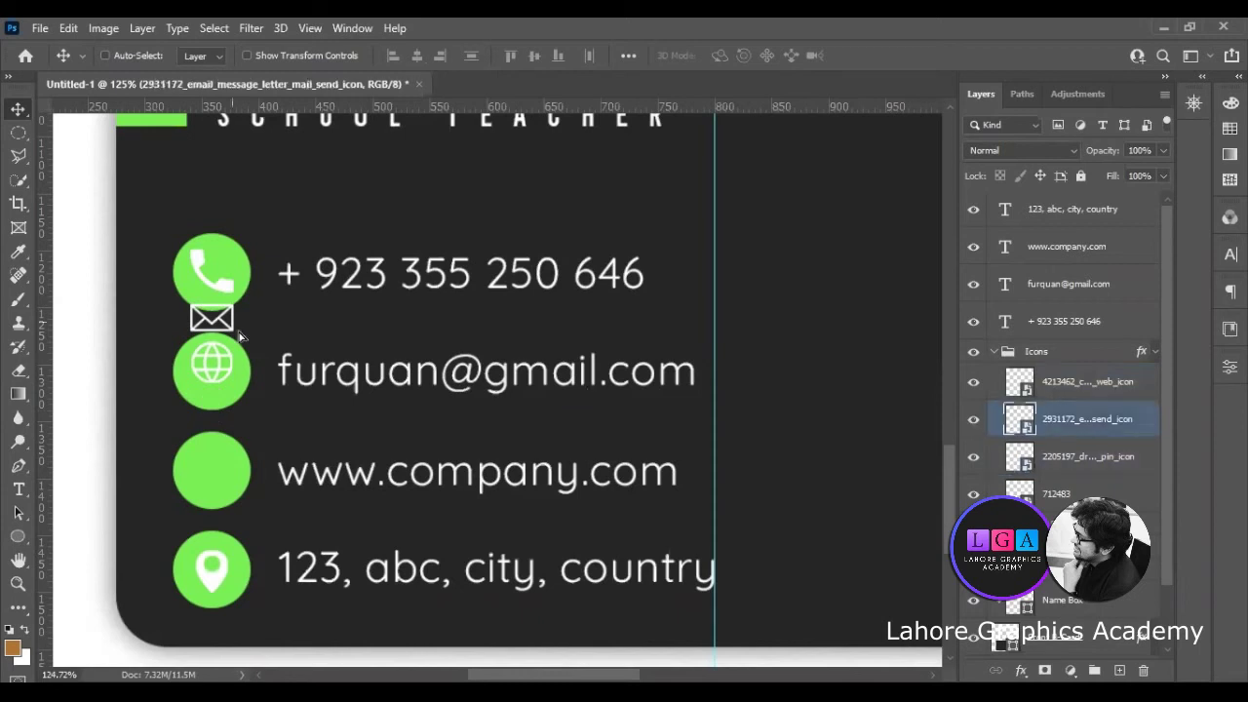
{"action": "left_click", "coordinate": [973, 385]}
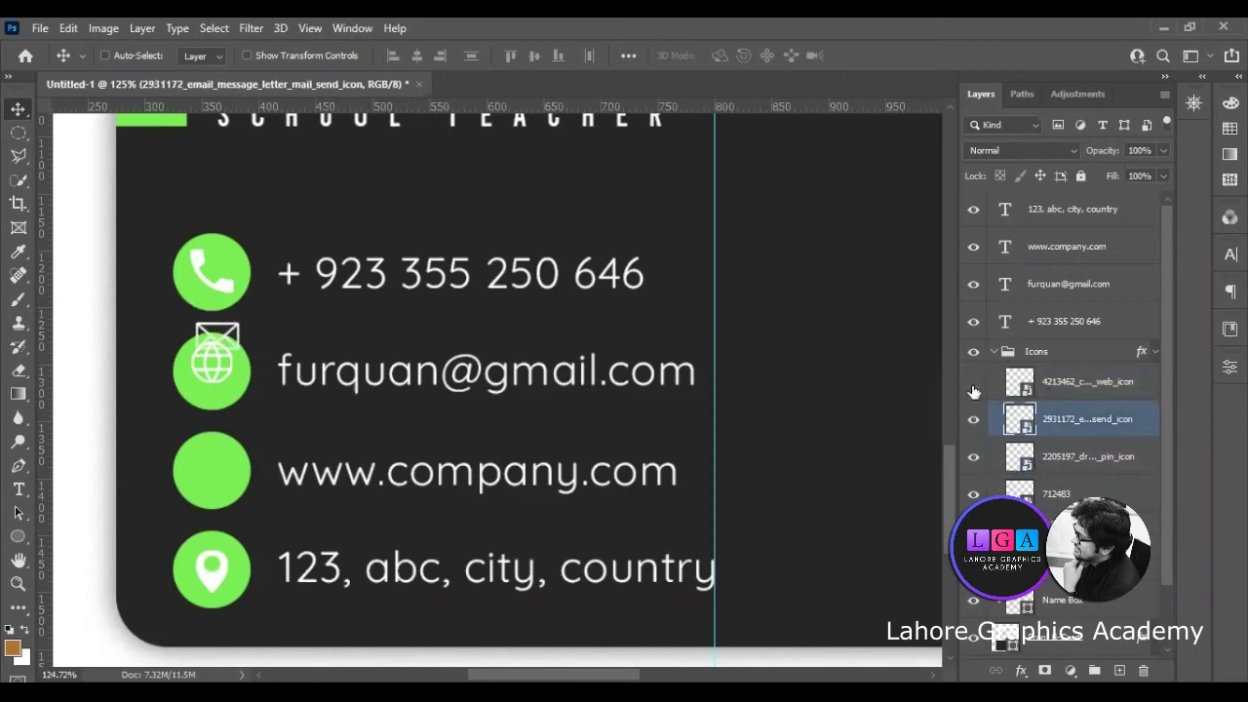
{"action": "key", "text": "ctrl+z"}
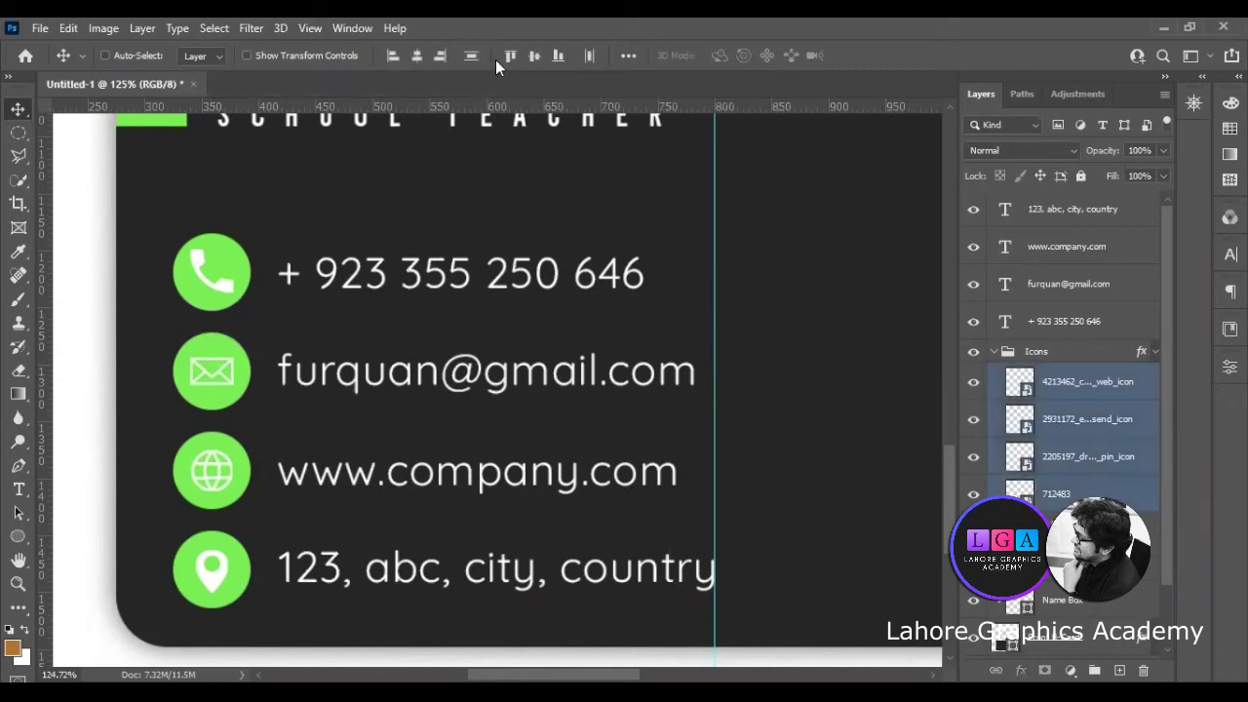
{"action": "left_click", "coordinate": [472, 59]}
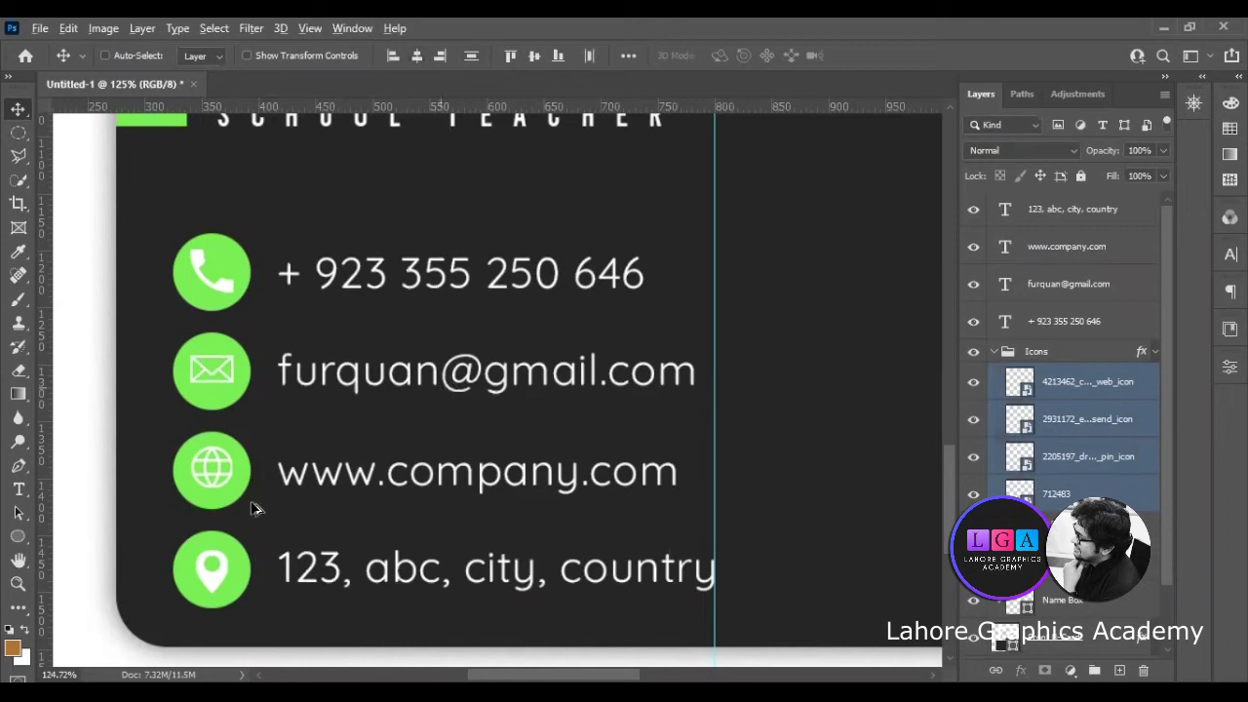
{"action": "scroll", "coordinate": [260, 507], "scroll_direction": "down", "scroll_amount": 4, "text": "alt"}
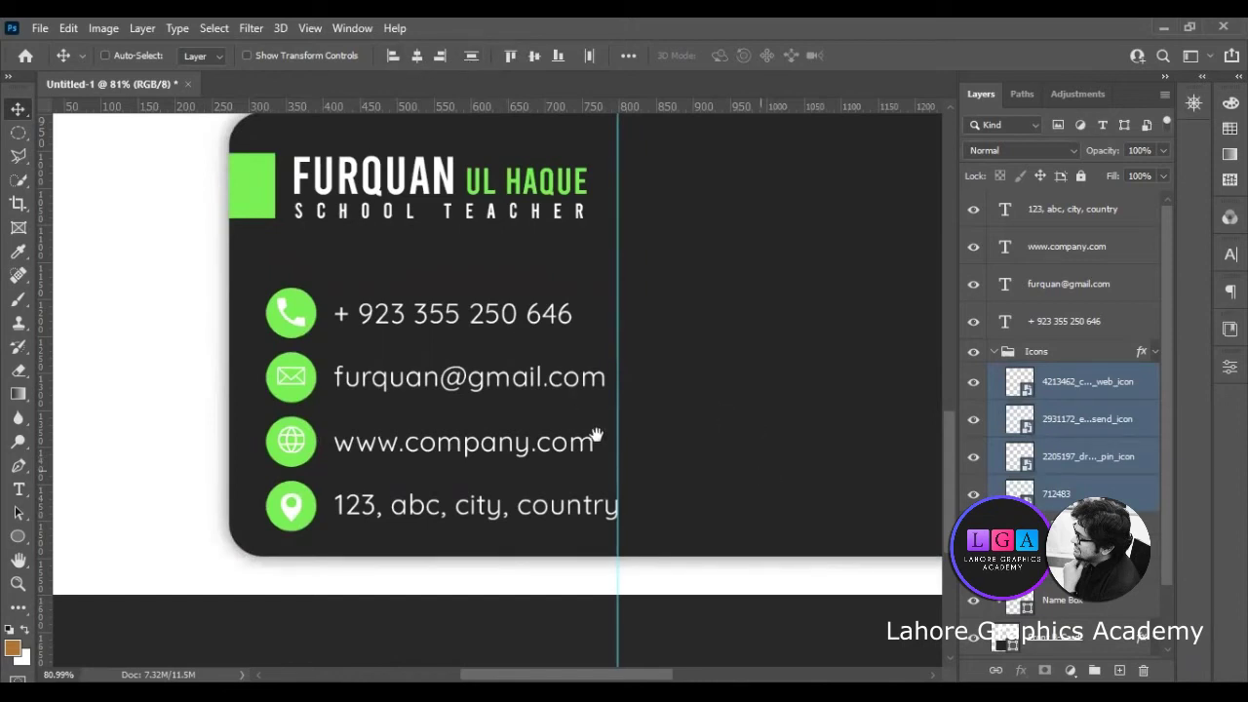
{"action": "left_click_drag", "start_coordinate": [596, 436], "coordinate": [590, 441]}
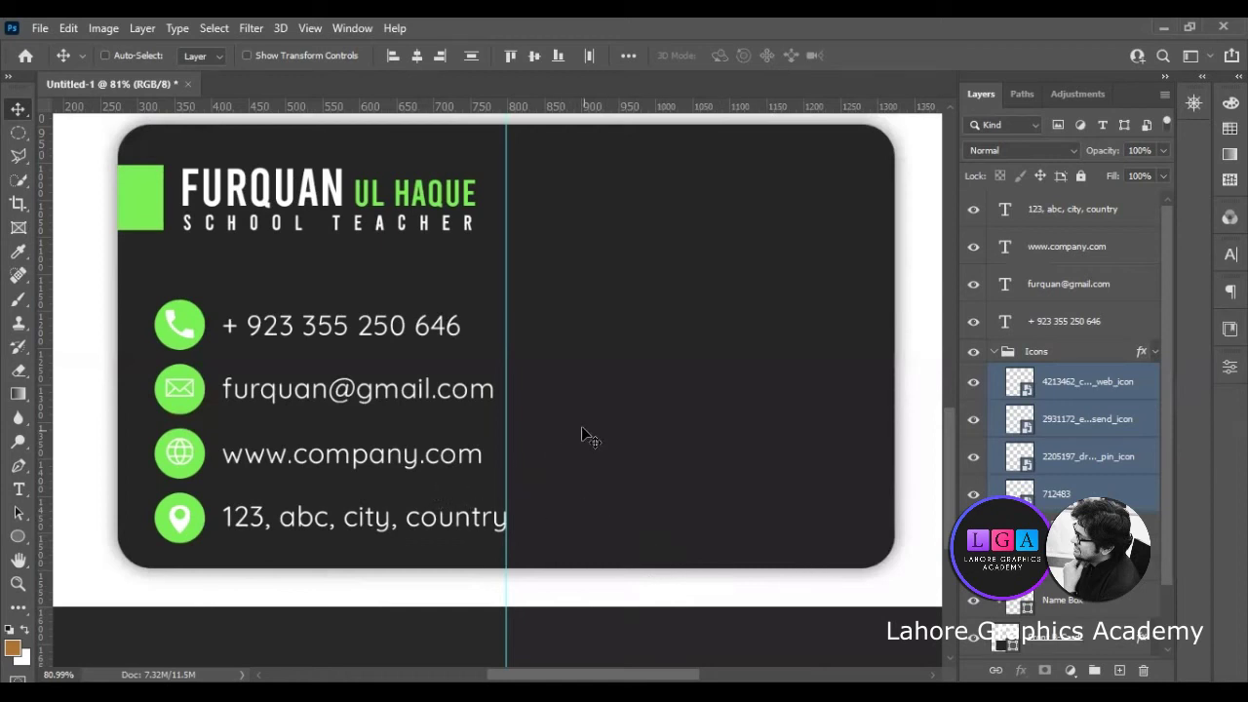
{"action": "scroll", "coordinate": [546, 459], "scroll_direction": "up", "scroll_amount": 3}
{"action": "scroll", "coordinate": [546, 459], "scroll_direction": "right", "scroll_amount": 2}
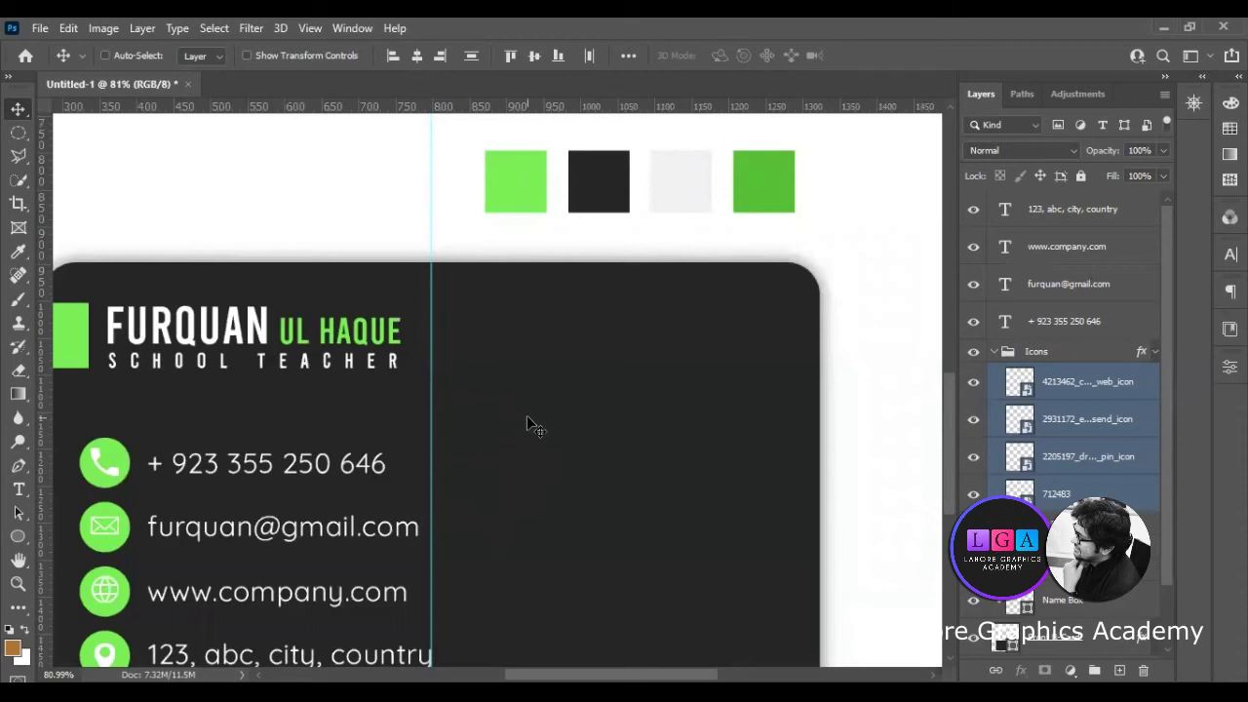
{"action": "scroll", "coordinate": [528, 425], "scroll_direction": "down", "scroll_amount": 2}
{"action": "scroll", "coordinate": [543, 501], "scroll_direction": "down", "scroll_amount": 2}
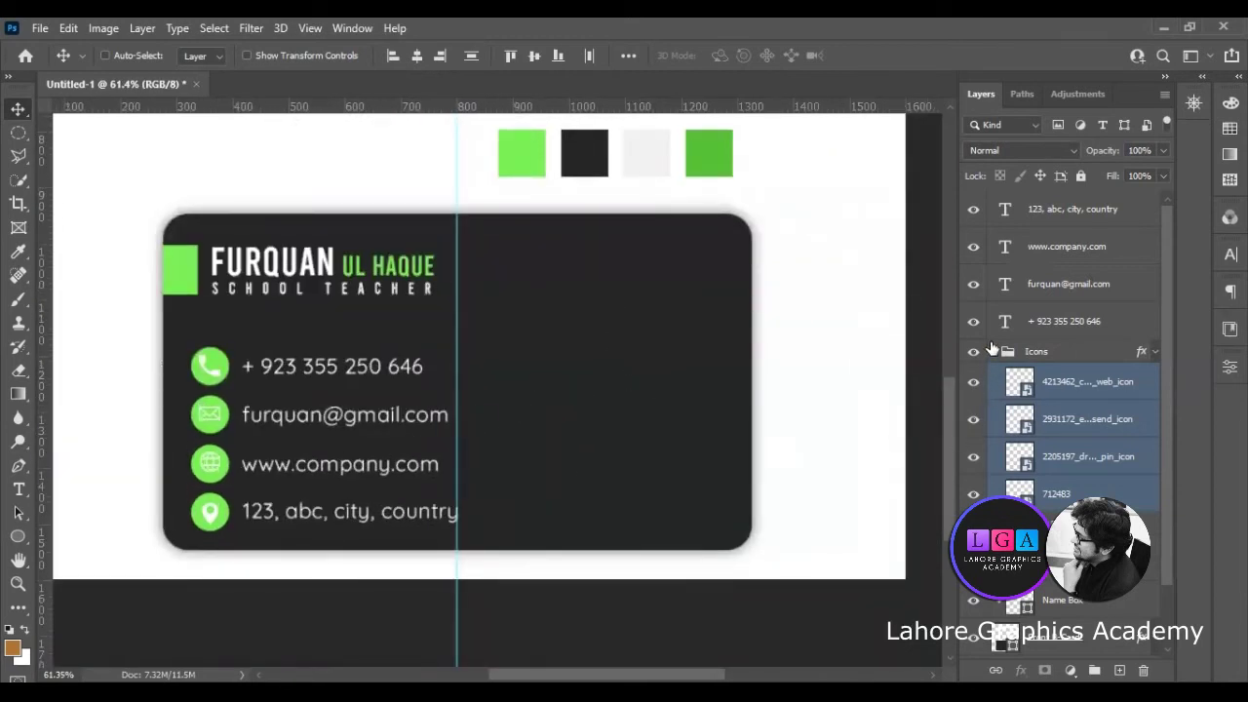
- Group the four contact text layers into a group named 'Icon Text'
{"action": "left_click", "coordinate": [1063, 321]}
{"action": "left_click", "coordinate": [993, 352]}
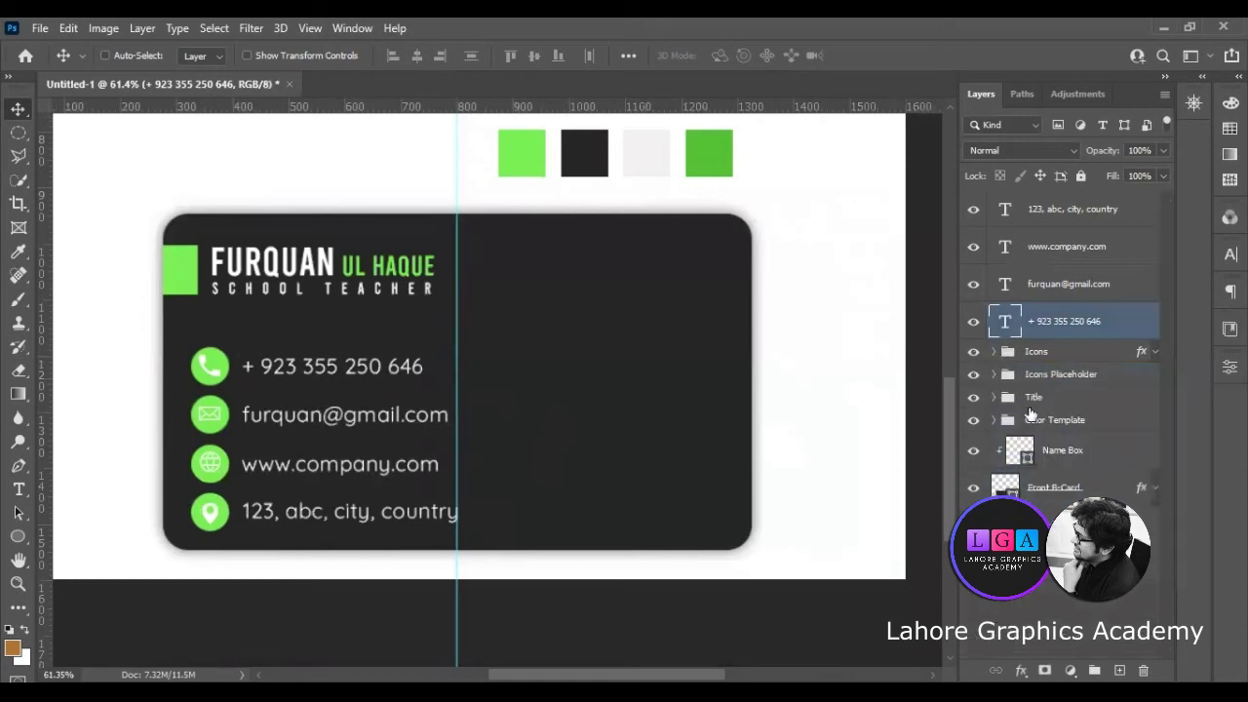
{"action": "left_click", "coordinate": [1067, 358]}
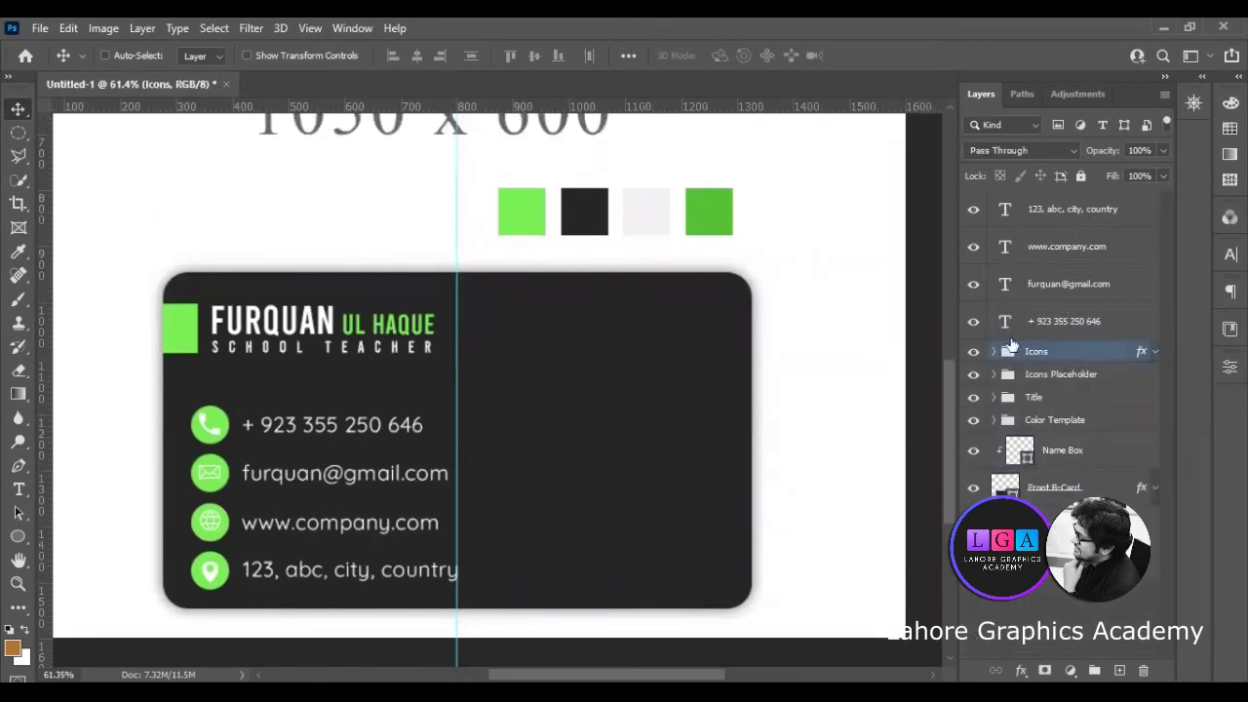
{"action": "left_click", "coordinate": [1063, 332]}
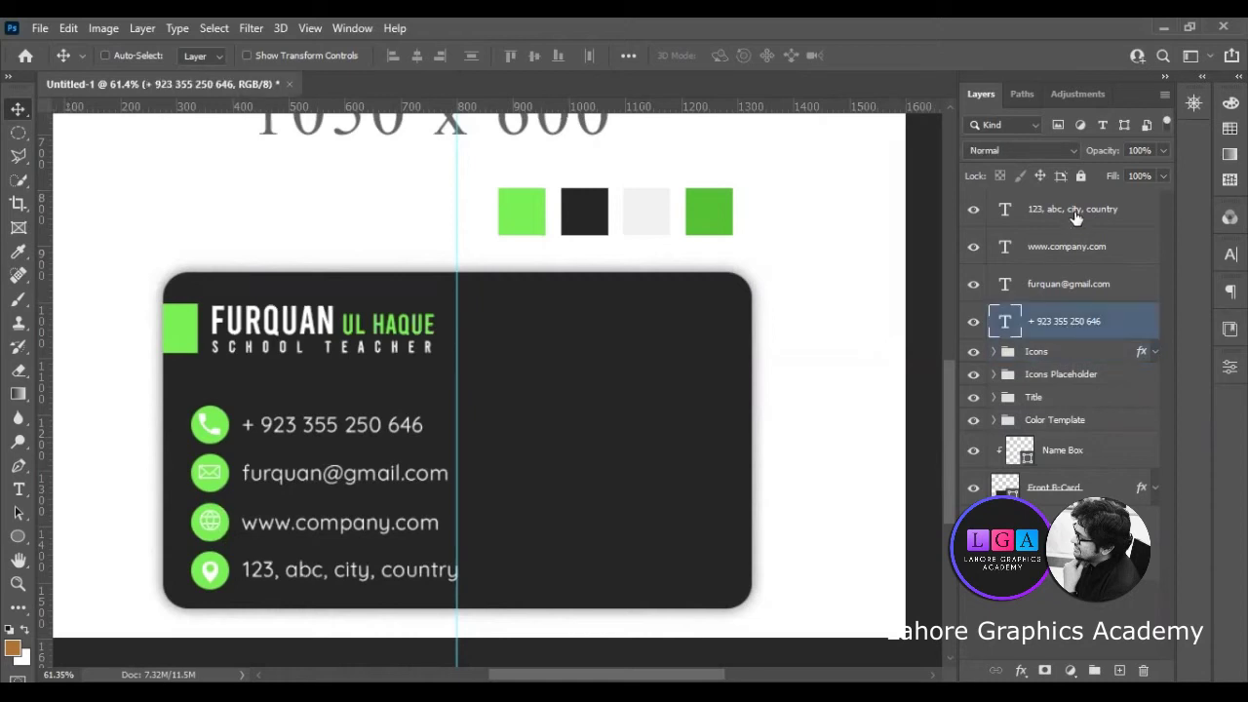
{"action": "left_click", "coordinate": [1076, 216], "text": "shift"}
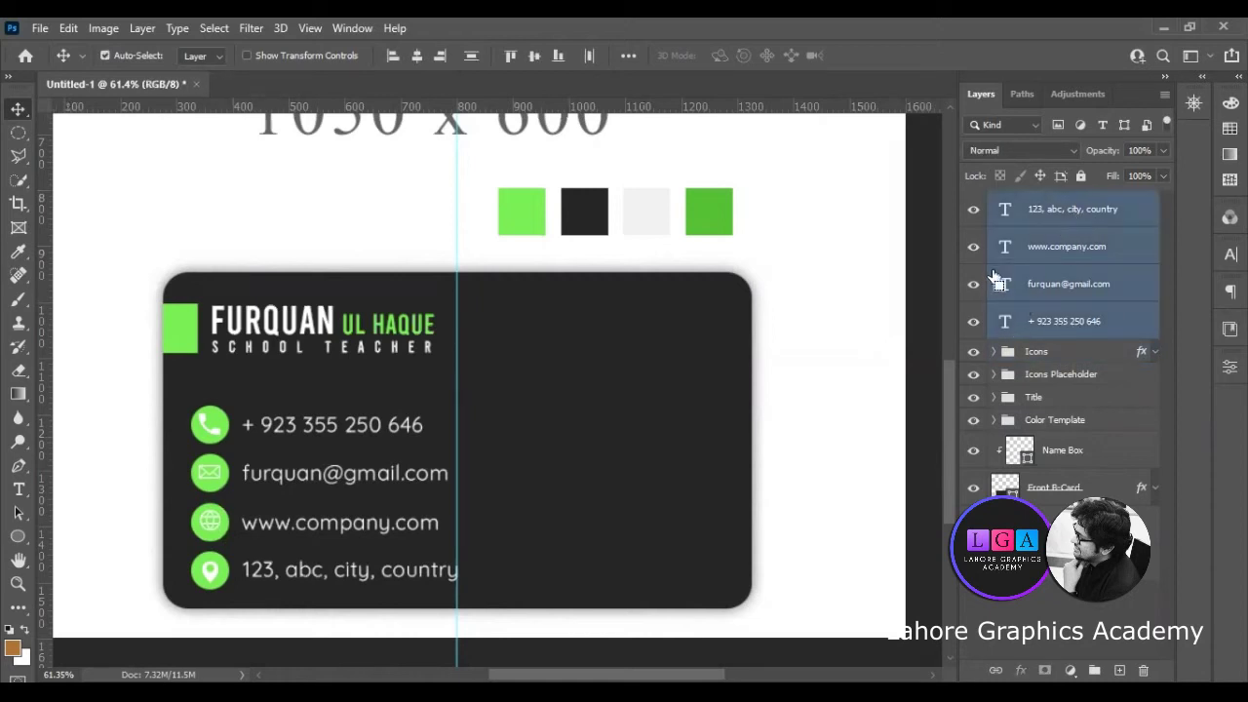
{"action": "key", "text": "ctrl+g"}
{"action": "double_click", "coordinate": [1048, 202]}
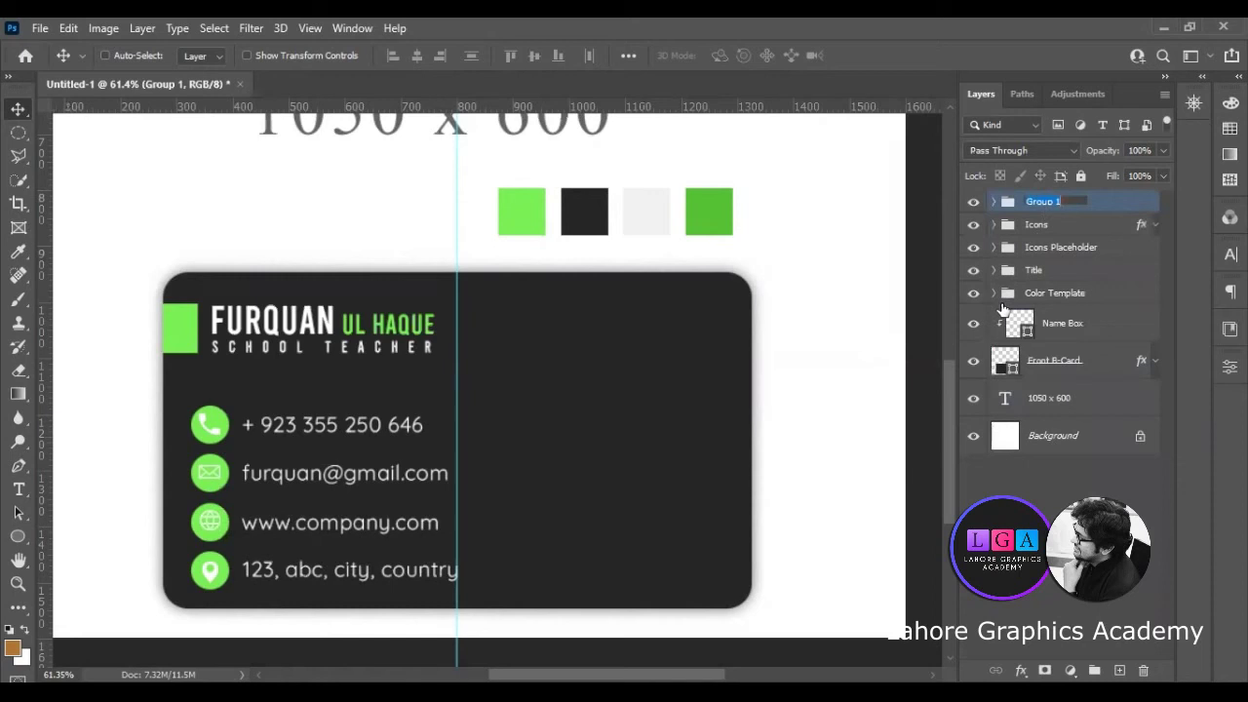
{"action": "type", "text": "ICON"}
{"action": "key", "text": "BackSpace"}
{"action": "key", "text": "BackSpace"}
{"action": "key", "text": "BackSpace"}
{"action": "type", "text": "Icon"}
{"action": "type", "text": " Text"}
{"action": "key", "text": "Return"}
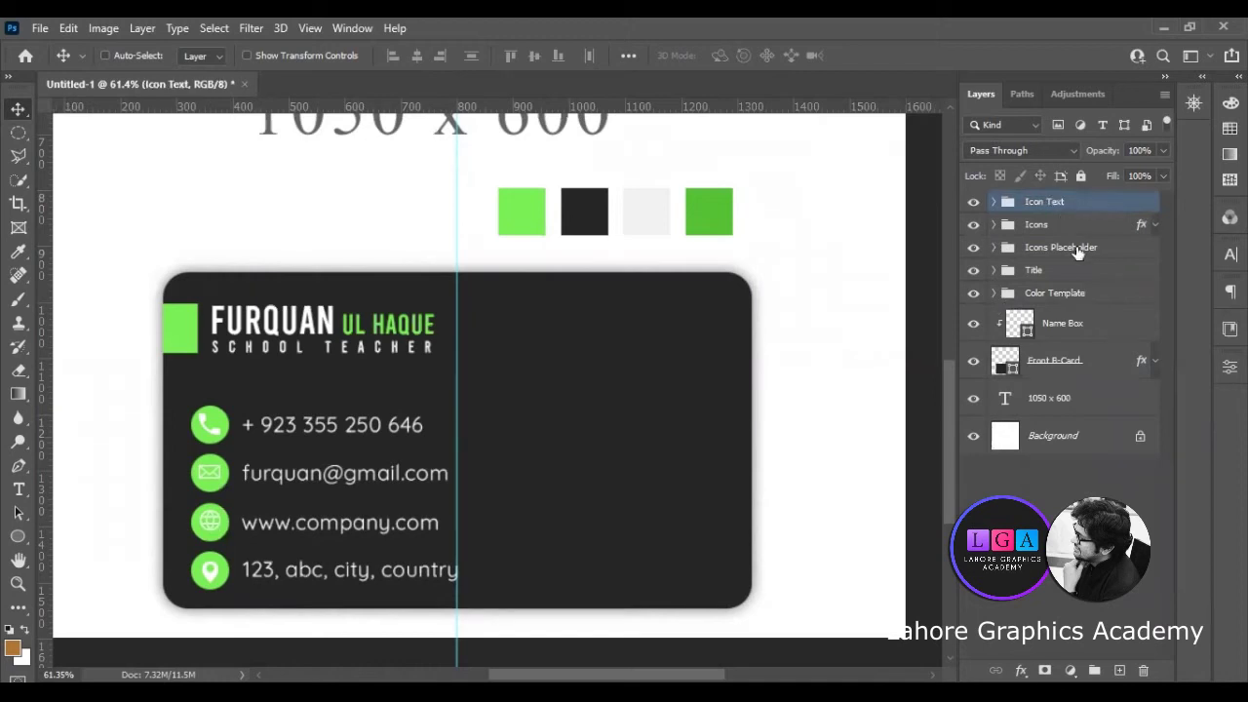
- Colour-code the Icon Text, Icons and Icons Placeholder groups red
{"action": "left_click", "coordinate": [1077, 247], "text": "shift"}
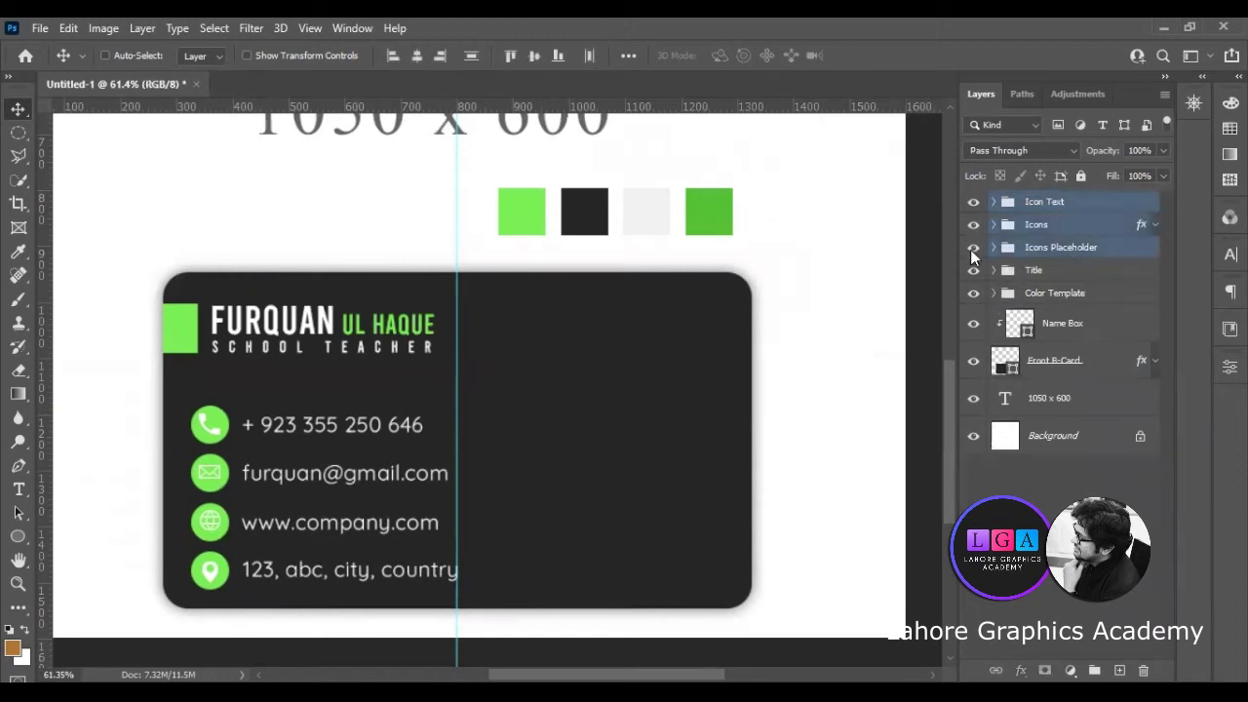
{"action": "right_click", "coordinate": [973, 227]}
{"action": "left_click", "coordinate": [1024, 319]}
{"action": "left_click", "coordinate": [1049, 205]}
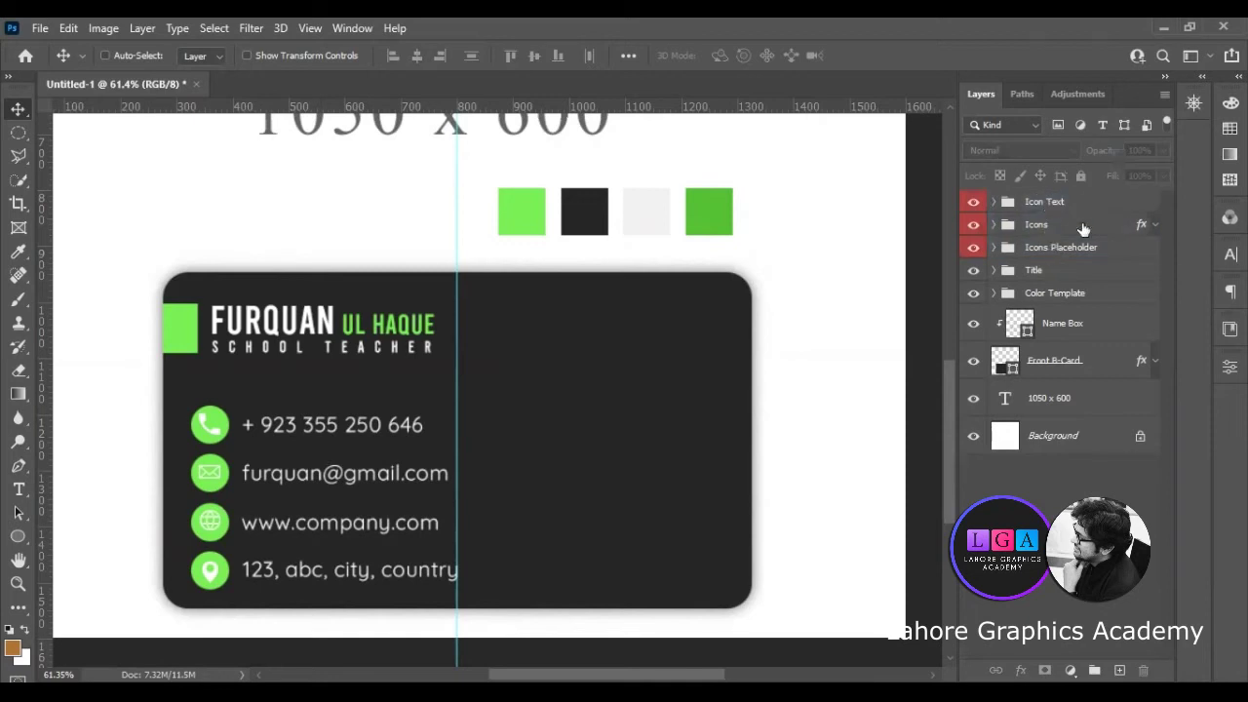
- Group the three contact groups as 'Left Content', nudge it up-left, and hide guides
{"action": "key", "text": "alt+period"}
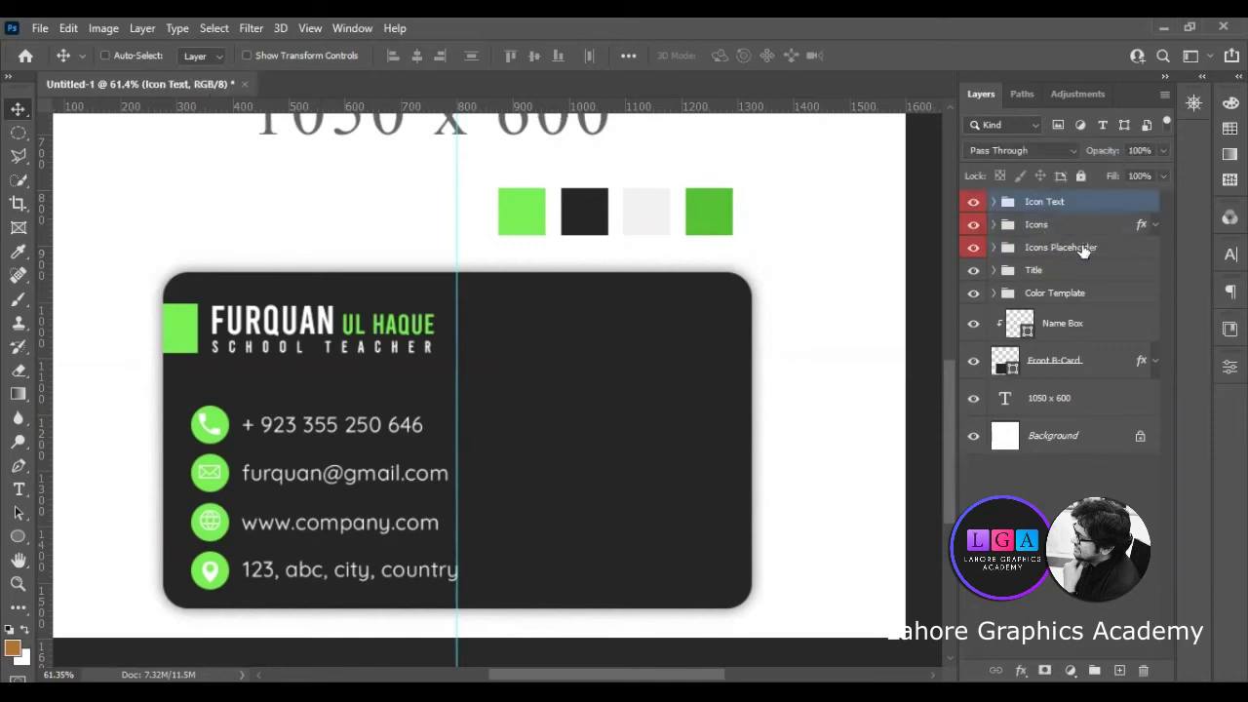
{"action": "left_click", "coordinate": [1083, 250], "text": "shift"}
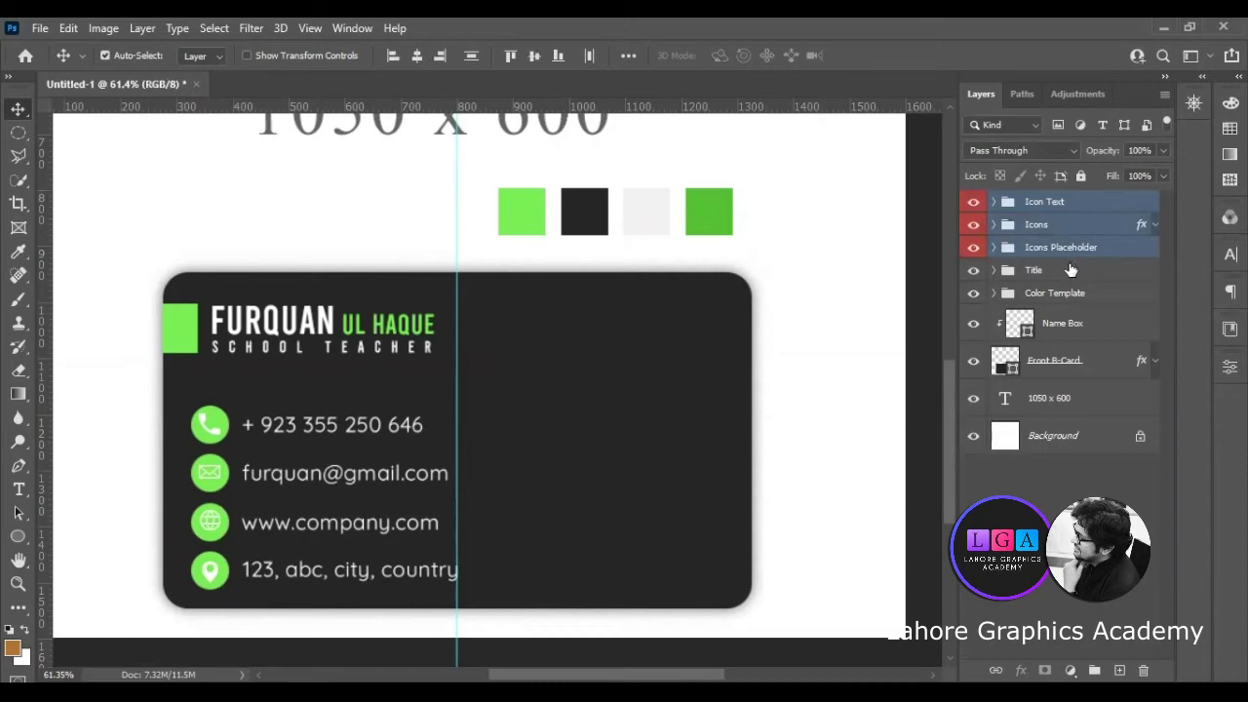
{"action": "key", "text": "ctrl+g"}
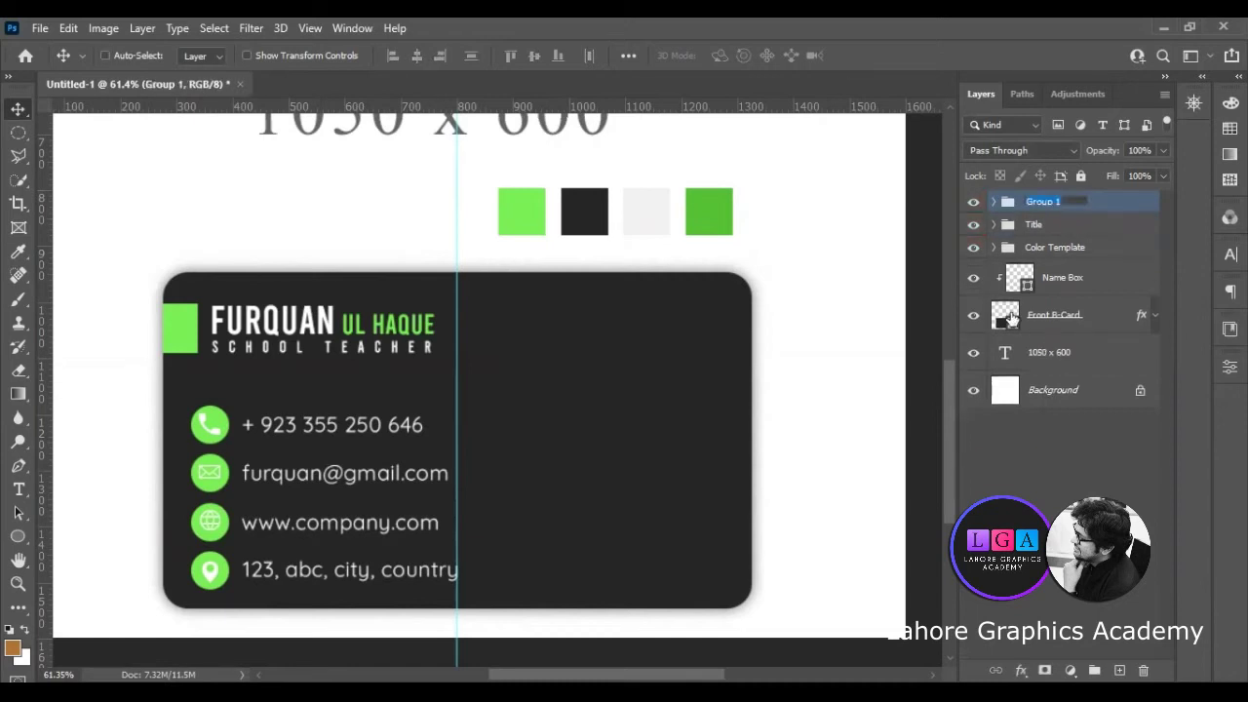
{"action": "type", "text": "Left"}
{"action": "type", "text": " Content"}
{"action": "key", "text": "Return"}
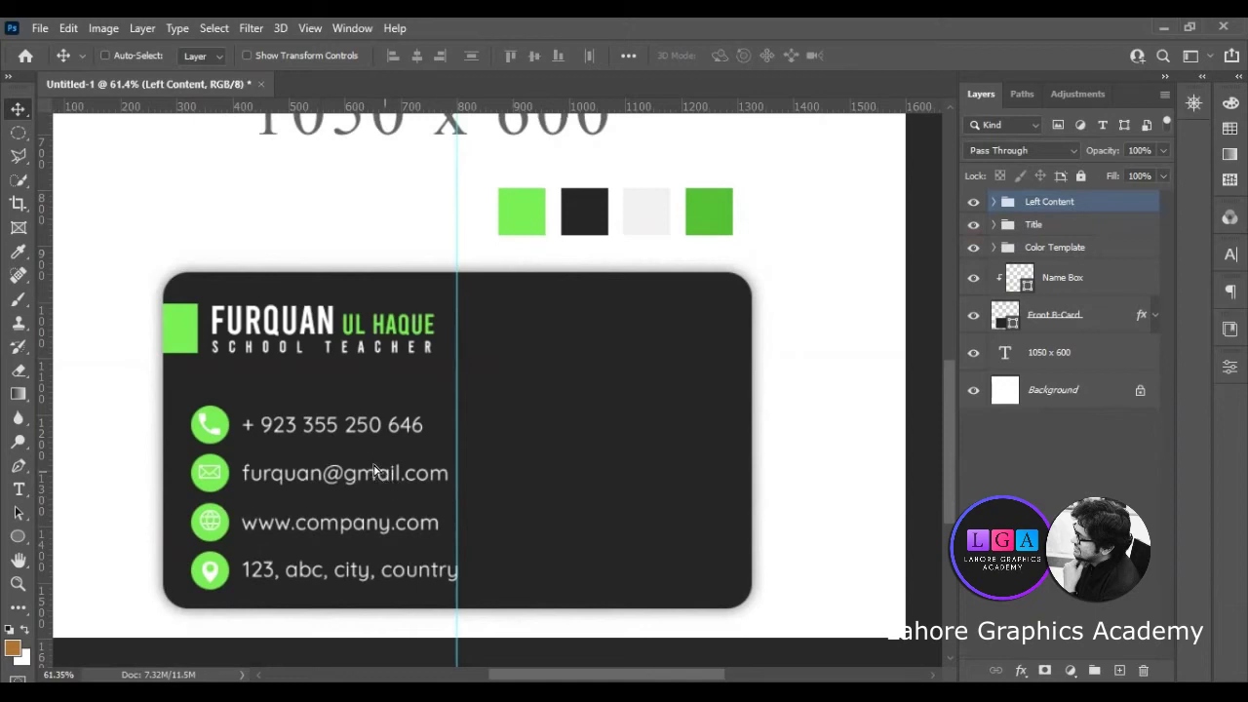
{"action": "key", "text": "shift+Left"}
{"action": "key", "text": "shift+Up"}
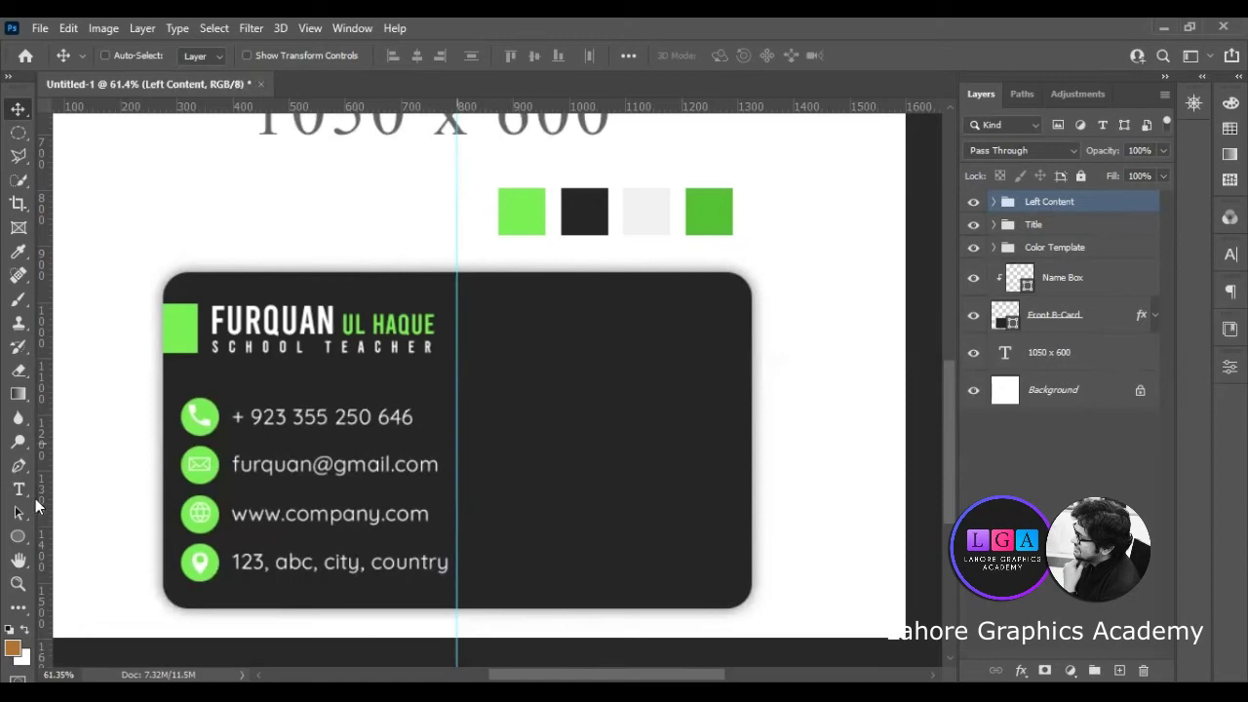
{"action": "key", "text": "ctrl+semicolon"}
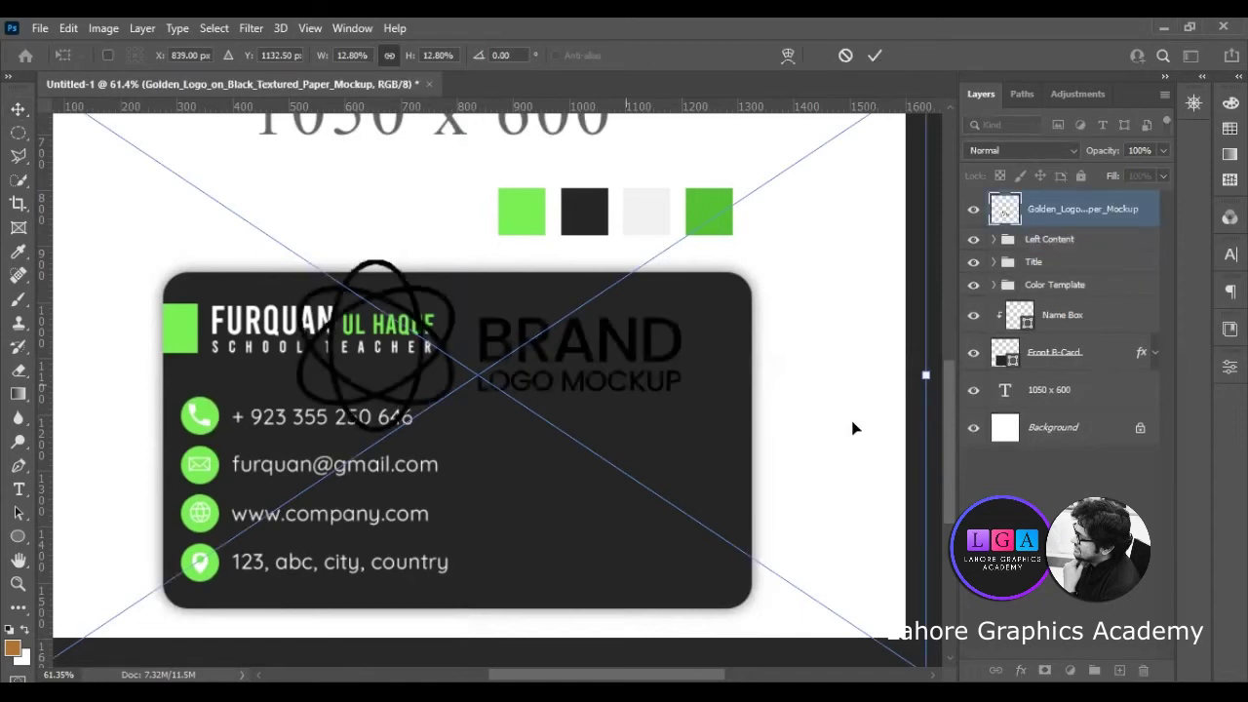
- Position the atom logo on the card's right half and add a layer mask to it
{"action": "left_click_drag", "start_coordinate": [566, 299], "coordinate": [795, 348]}
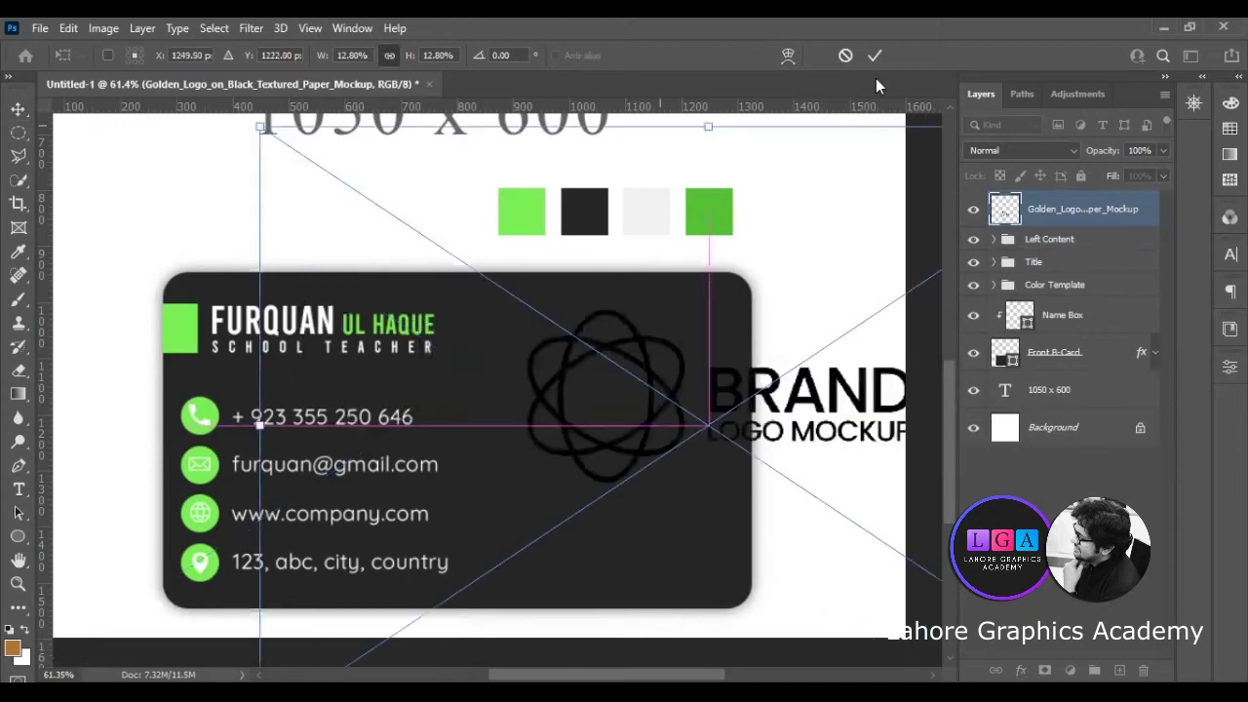
{"action": "key", "text": "Return"}
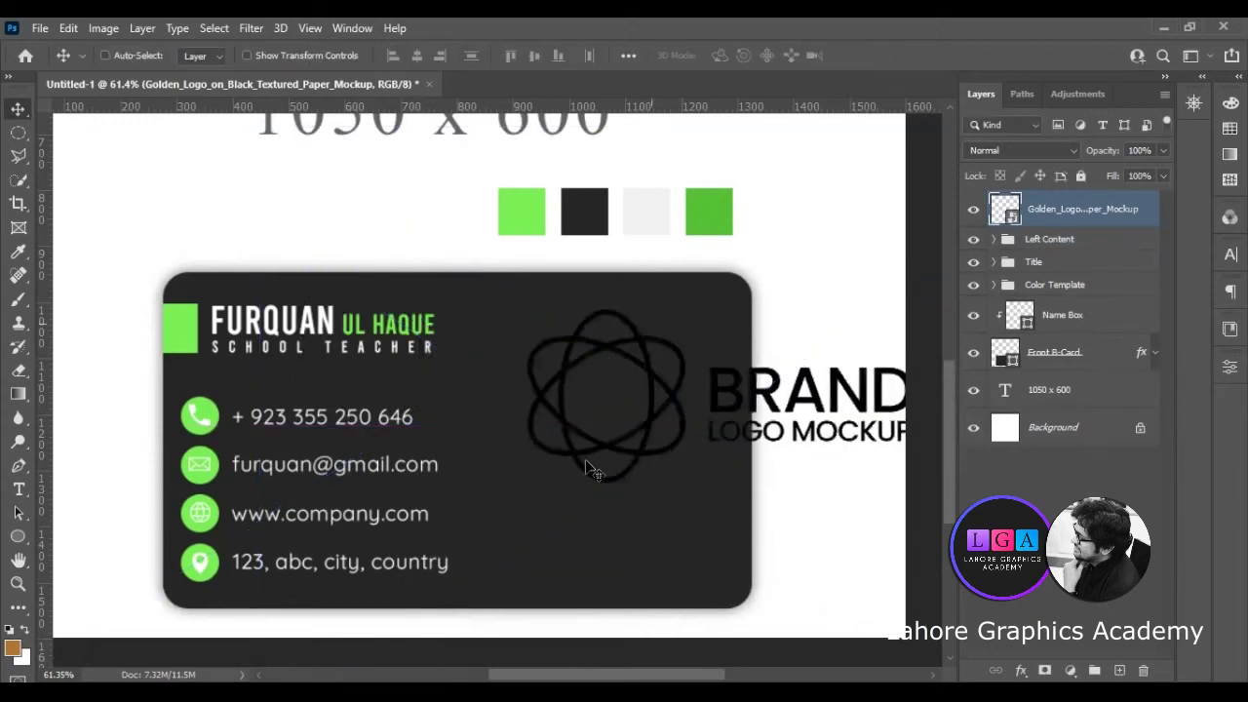
{"action": "scroll", "coordinate": [608, 468], "scroll_direction": "right", "scroll_amount": 1}
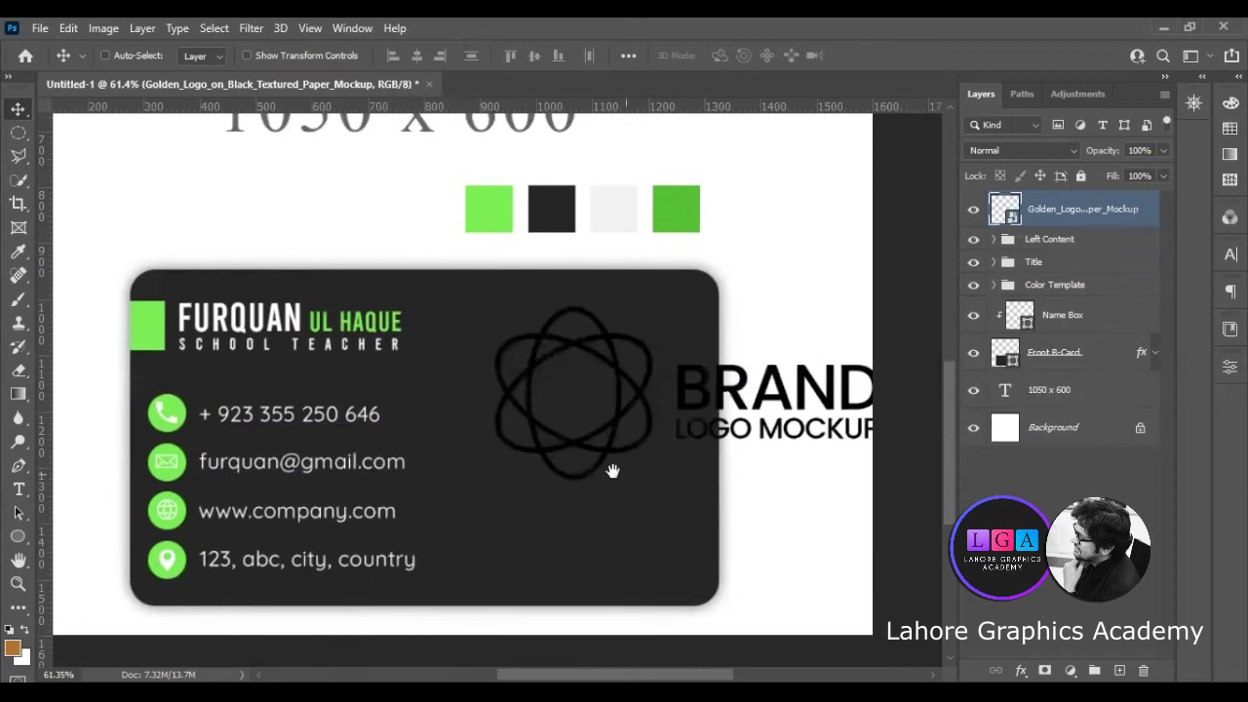
{"action": "scroll", "coordinate": [731, 439], "scroll_direction": "right", "scroll_amount": 1}
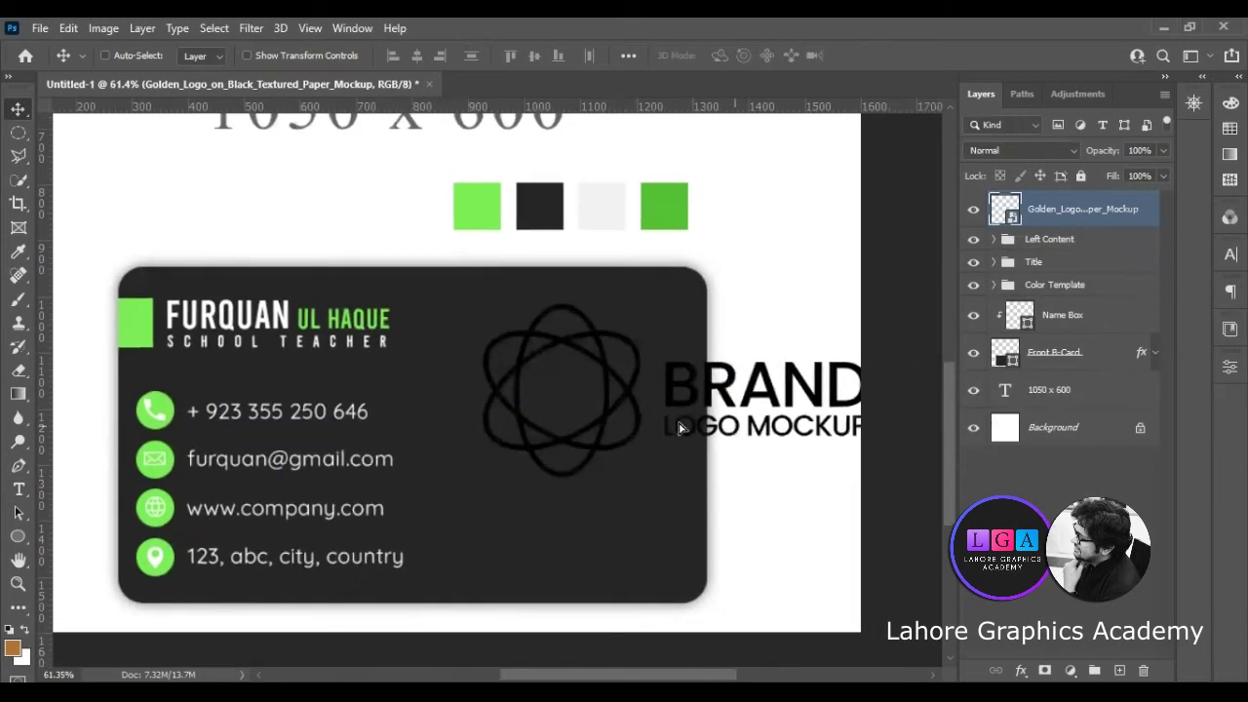
{"action": "key", "text": "ctrl+z"}
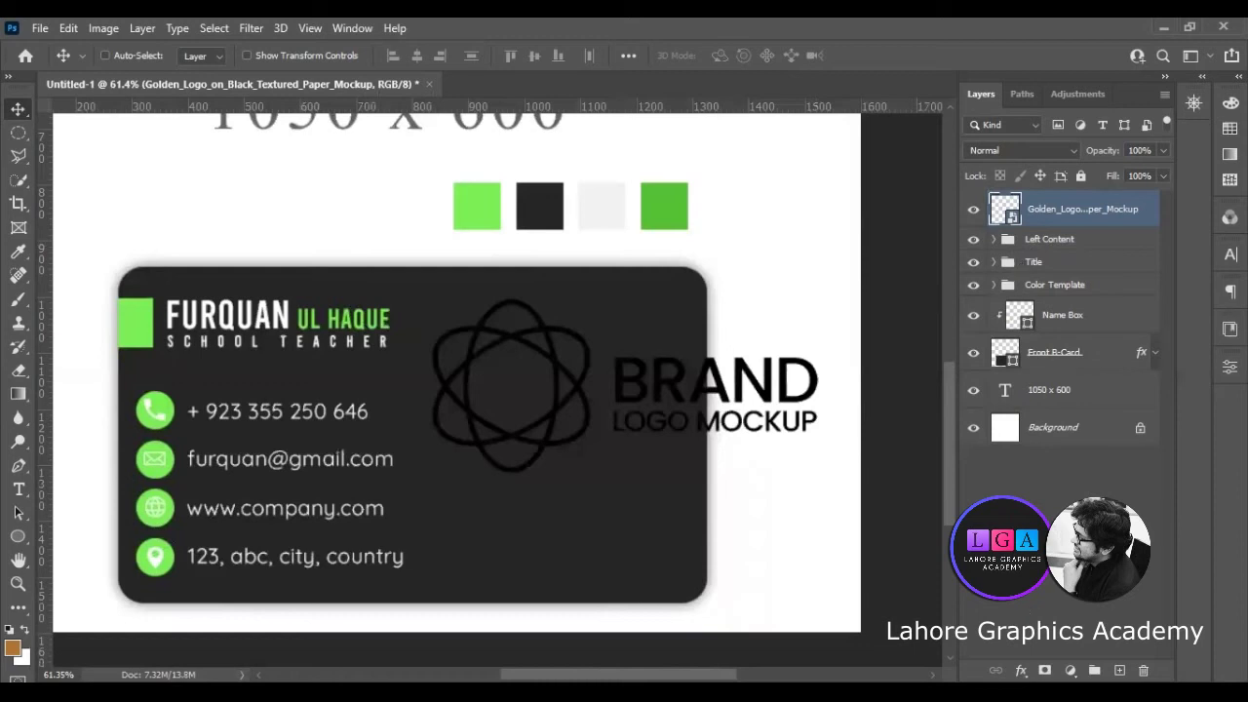
{"action": "key", "text": "ctrl+m"}
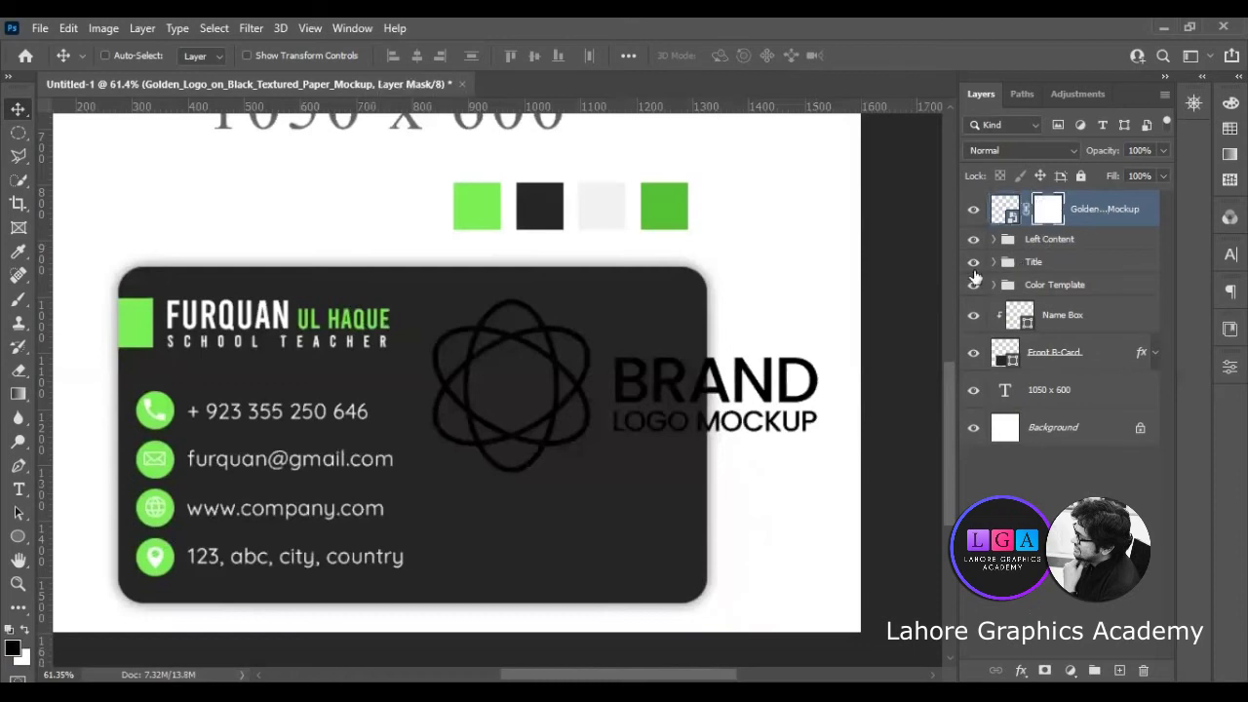
- Try masking out the logo wording, undo it, and rasterize the logo layer
{"action": "key", "text": "b"}
{"action": "left_click_drag", "start_coordinate": [663, 390], "coordinate": [727, 390]}
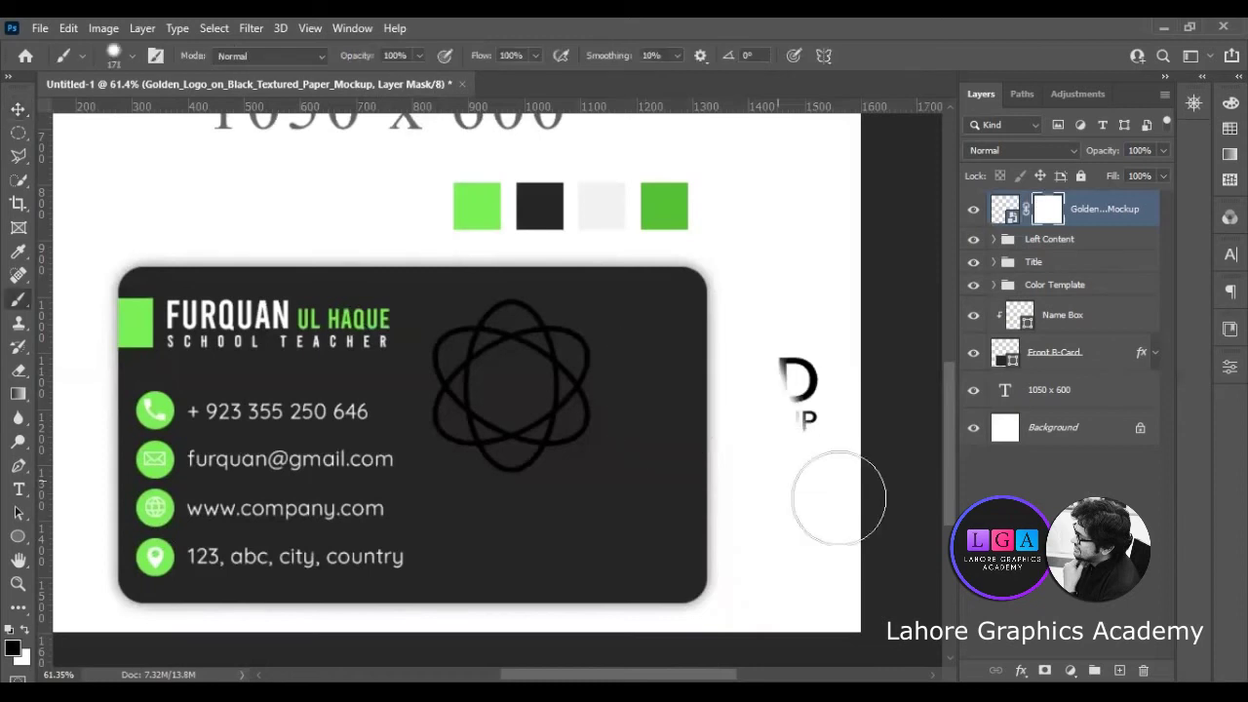
{"action": "left_click_drag", "start_coordinate": [767, 469], "coordinate": [692, 479]}
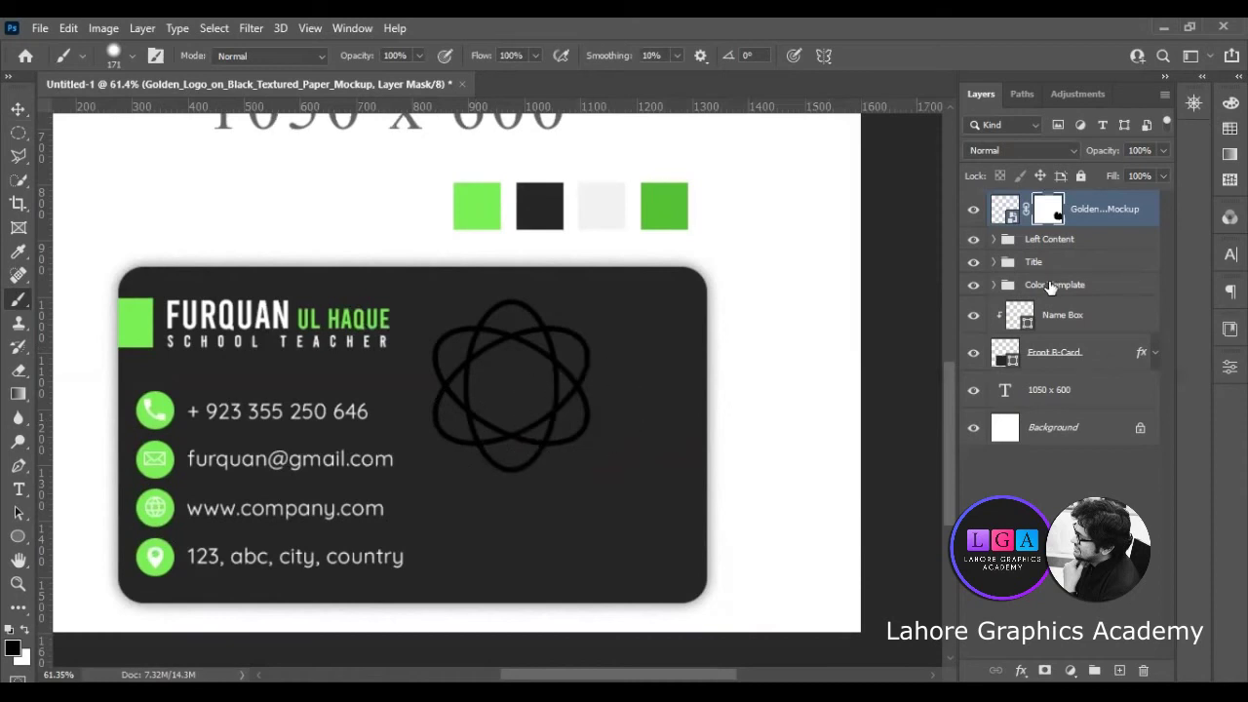
{"action": "key", "text": "ctrl+z"}
{"action": "key", "text": "ctrl+z"}
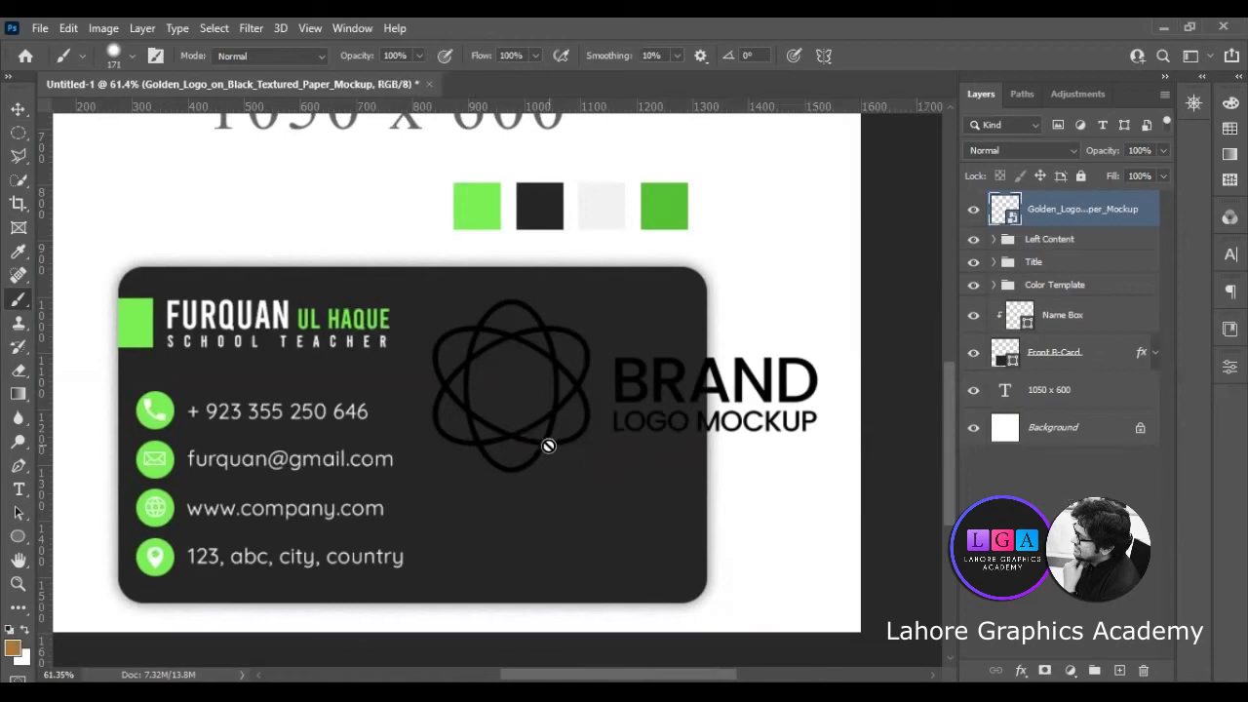
{"action": "scroll", "coordinate": [654, 465], "scroll_direction": "up", "scroll_amount": 3}
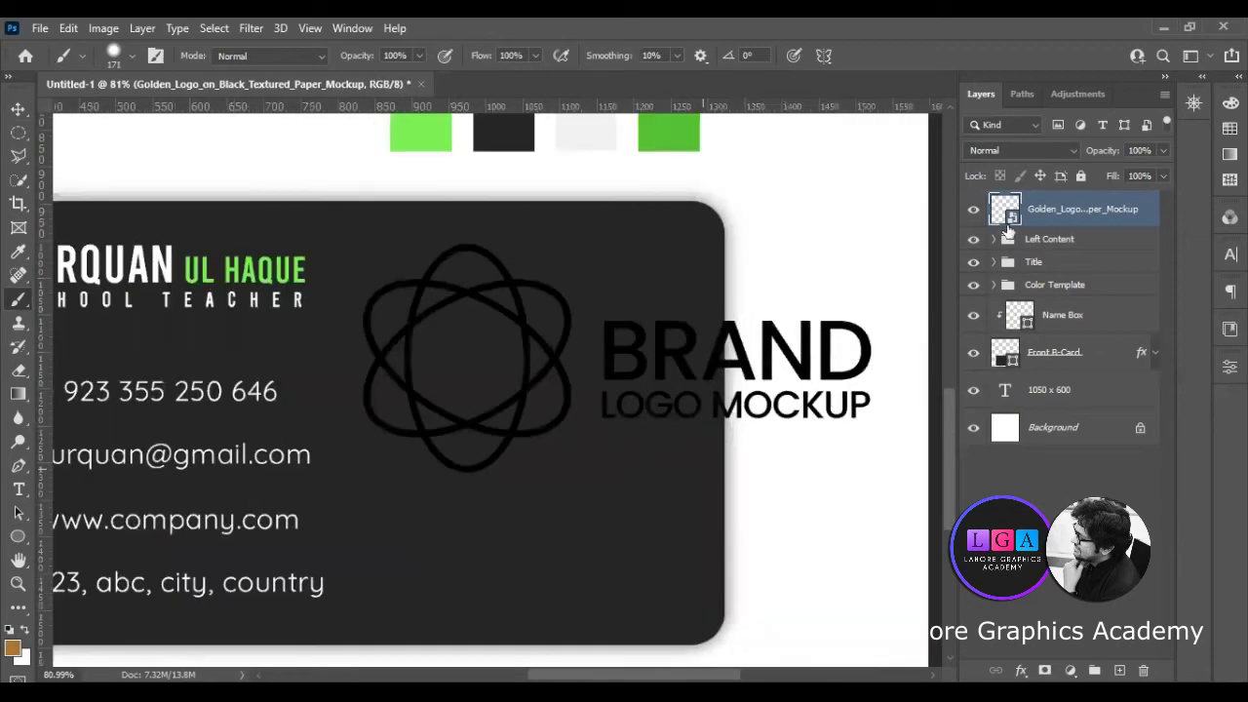
{"action": "right_click", "coordinate": [1033, 219]}
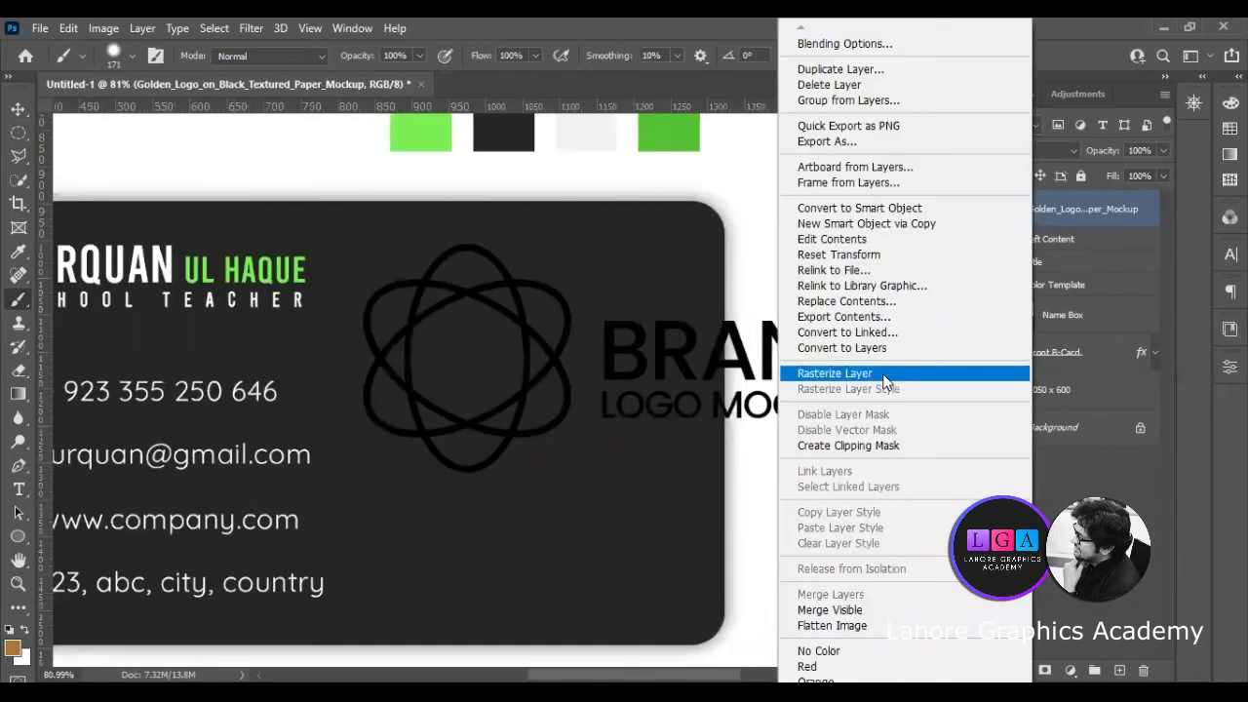
{"action": "left_click", "coordinate": [884, 374]}
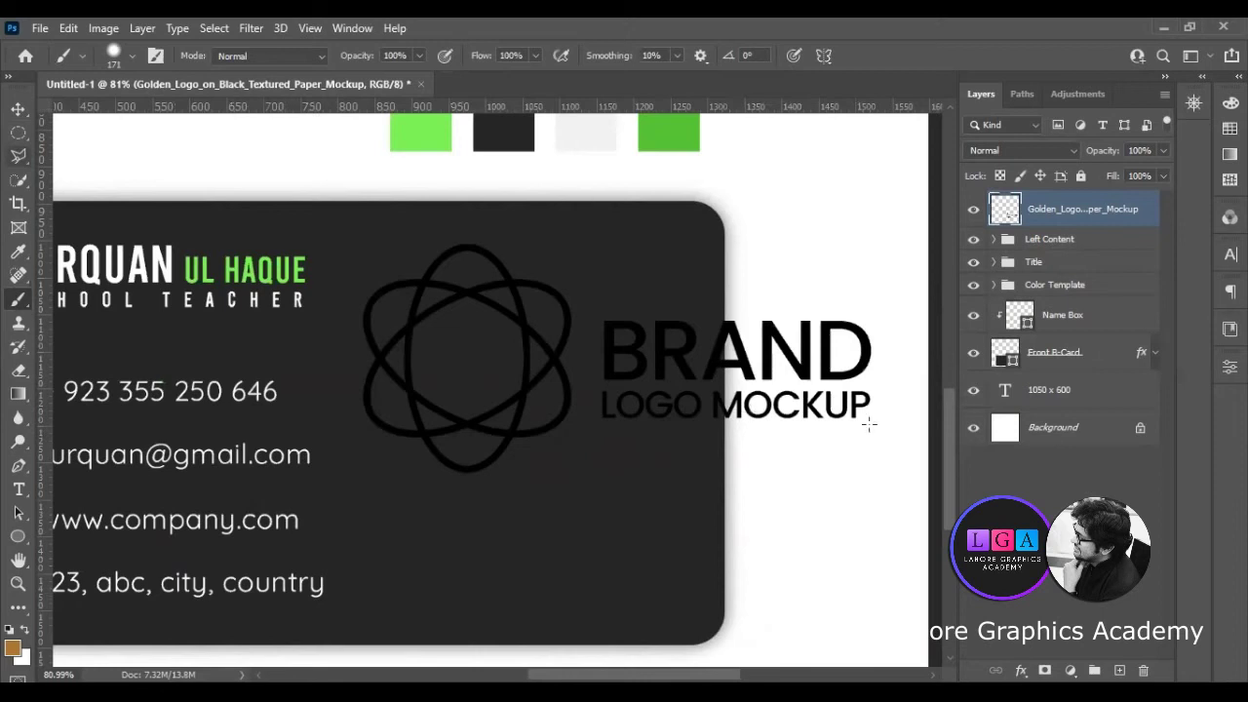
- Try deleting the wording with a rectangular selection, then undo and deselect
{"action": "key", "text": "m"}
{"action": "left_click_drag", "start_coordinate": [597, 202], "coordinate": [893, 432]}
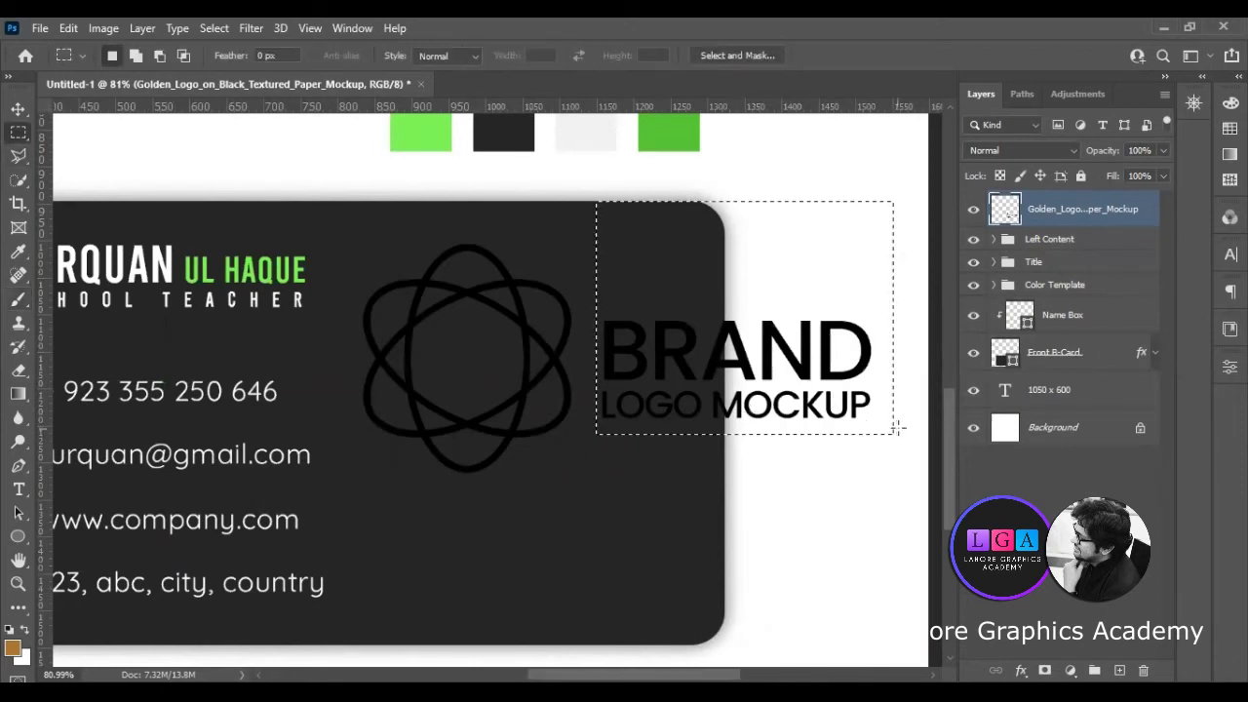
{"action": "key", "text": "Delete"}
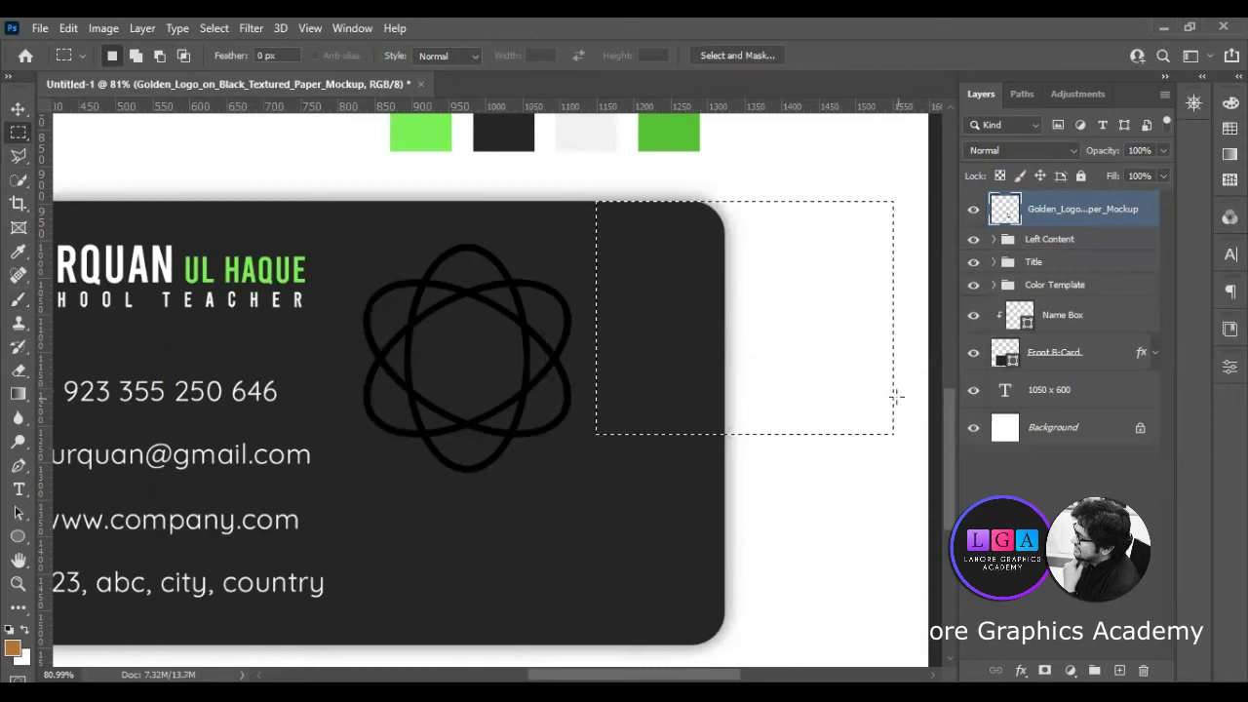
{"action": "key", "text": "ctrl+z"}
{"action": "key", "text": "ctrl+d"}
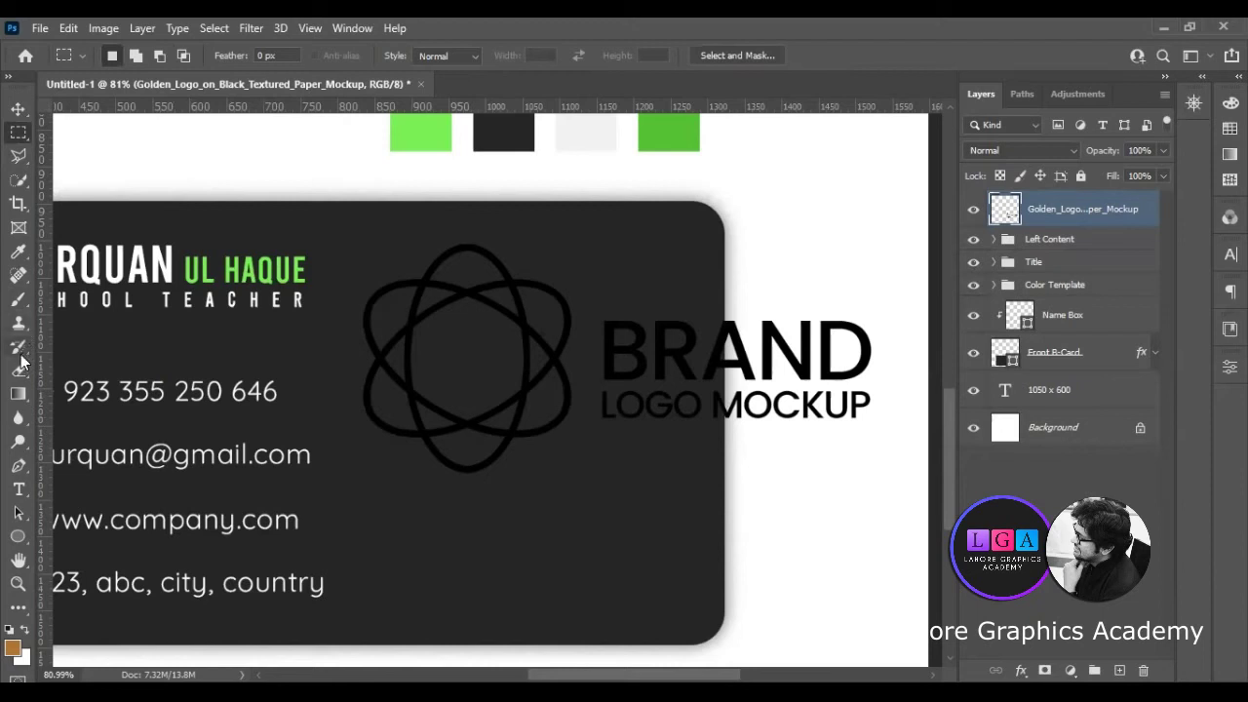
- Erase the BRAND LOGO MOCKUP lettering with the Eraser, leaving only the atom symbol
{"action": "key", "text": "e"}
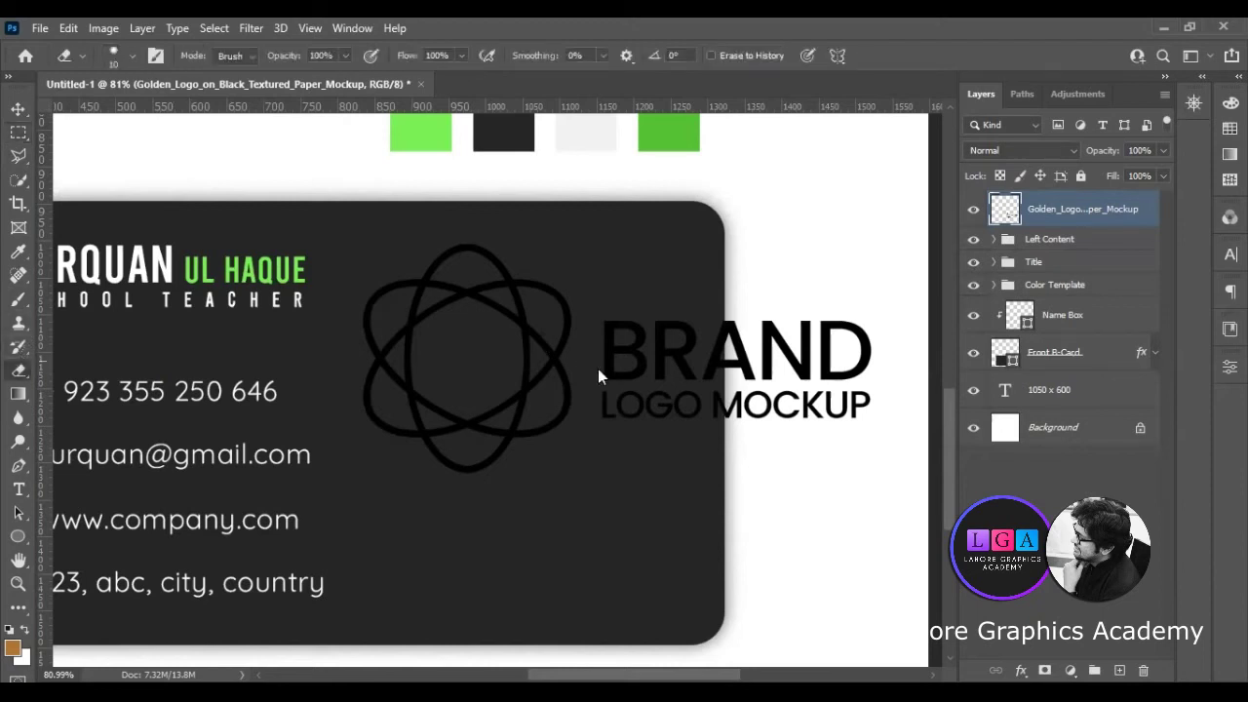
{"action": "left_click_drag", "start_coordinate": [663, 365], "coordinate": [698, 369]}
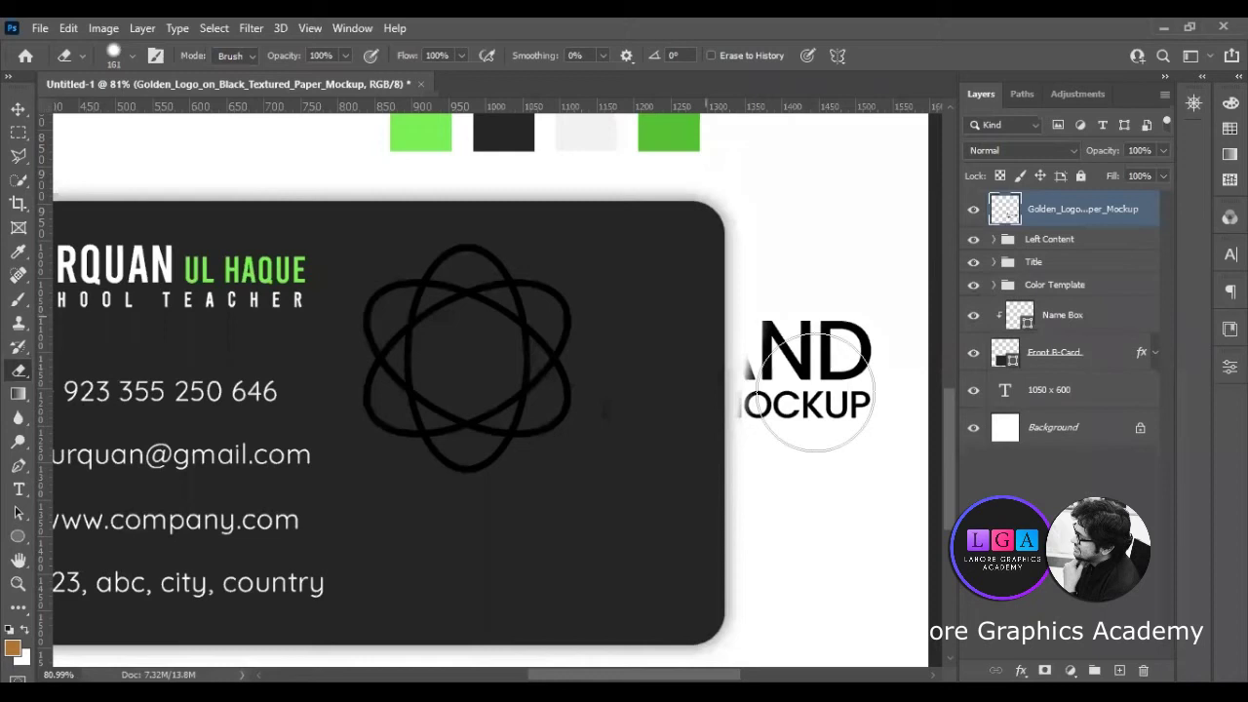
{"action": "left_click_drag", "start_coordinate": [843, 343], "coordinate": [657, 445]}
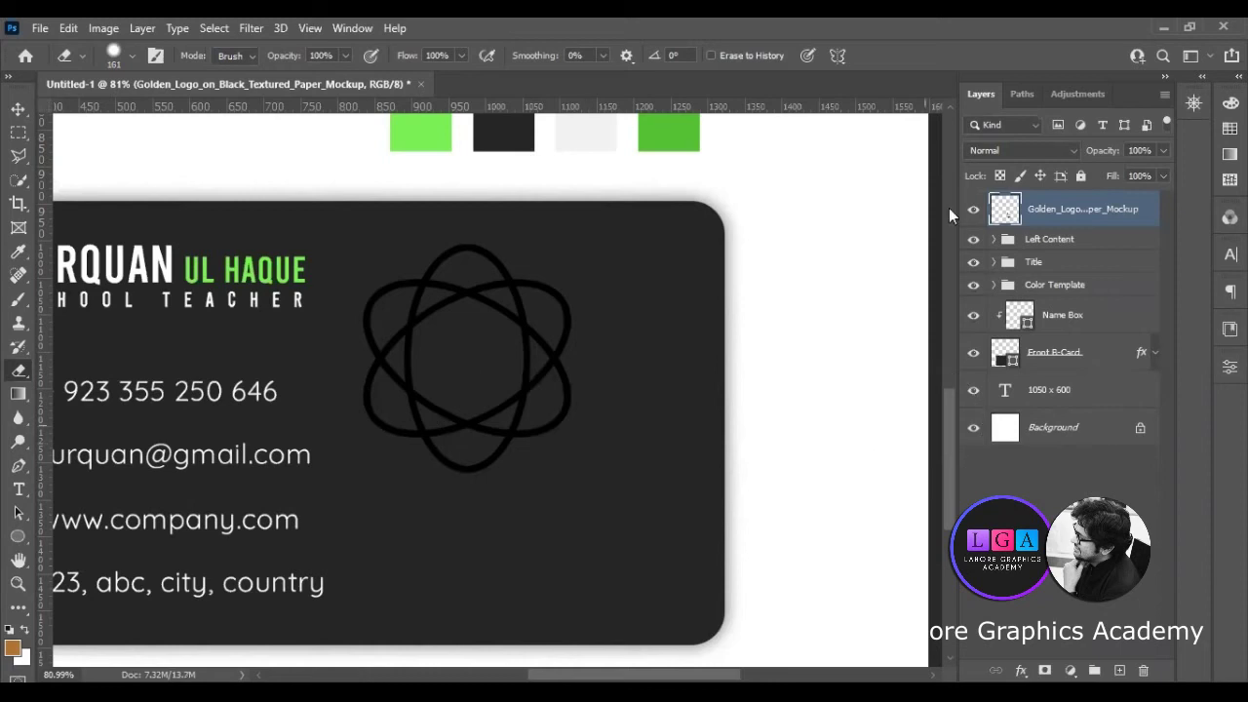
{"action": "left_click", "coordinate": [1036, 219], "text": "ctrl"}
{"action": "left_click", "coordinate": [1009, 222]}
{"action": "scroll", "coordinate": [399, 537], "scroll_direction": "left", "scroll_amount": 1}
{"action": "scroll", "coordinate": [205, 375], "scroll_direction": "left", "scroll_amount": 5}
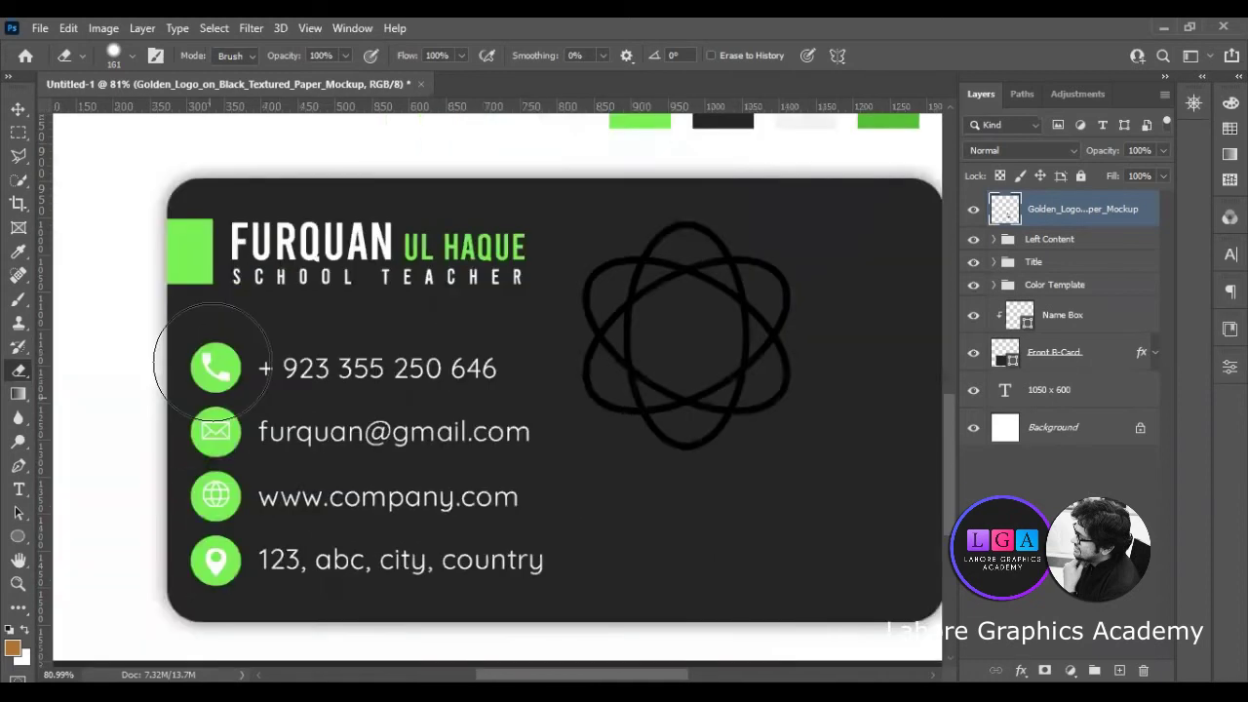
{"action": "key", "text": "v"}
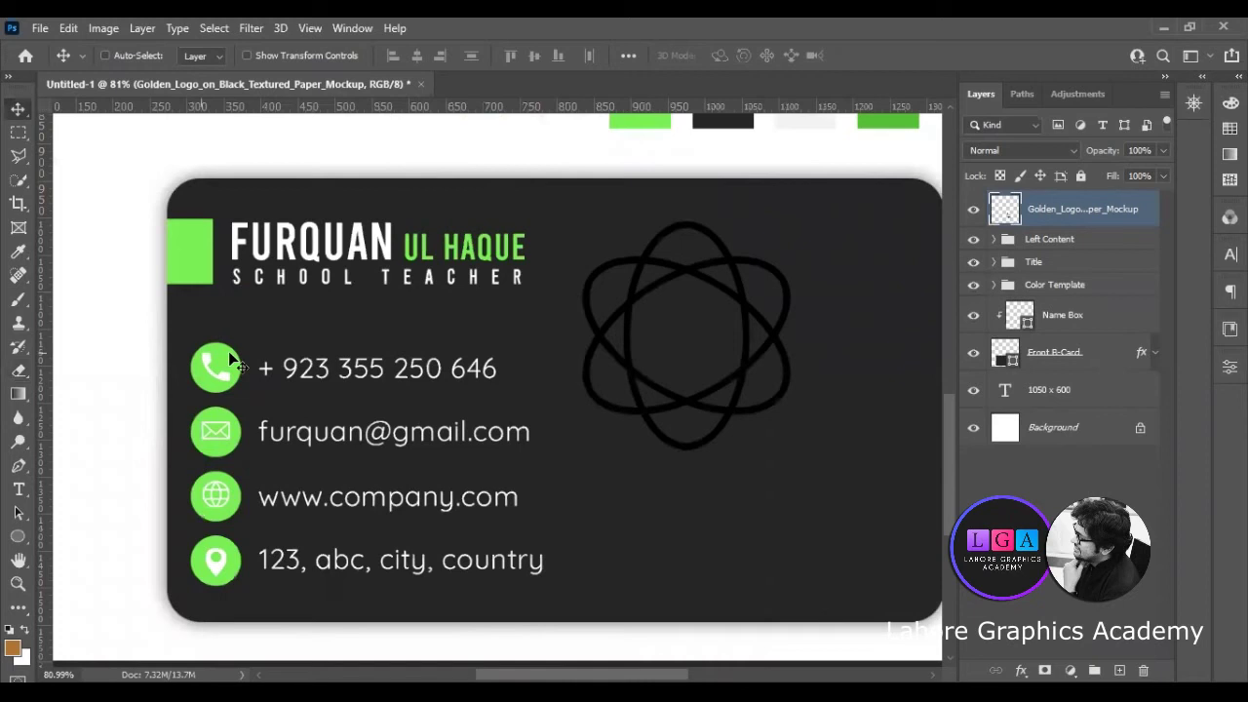
{"action": "scroll", "coordinate": [361, 441], "scroll_direction": "right", "scroll_amount": 2}
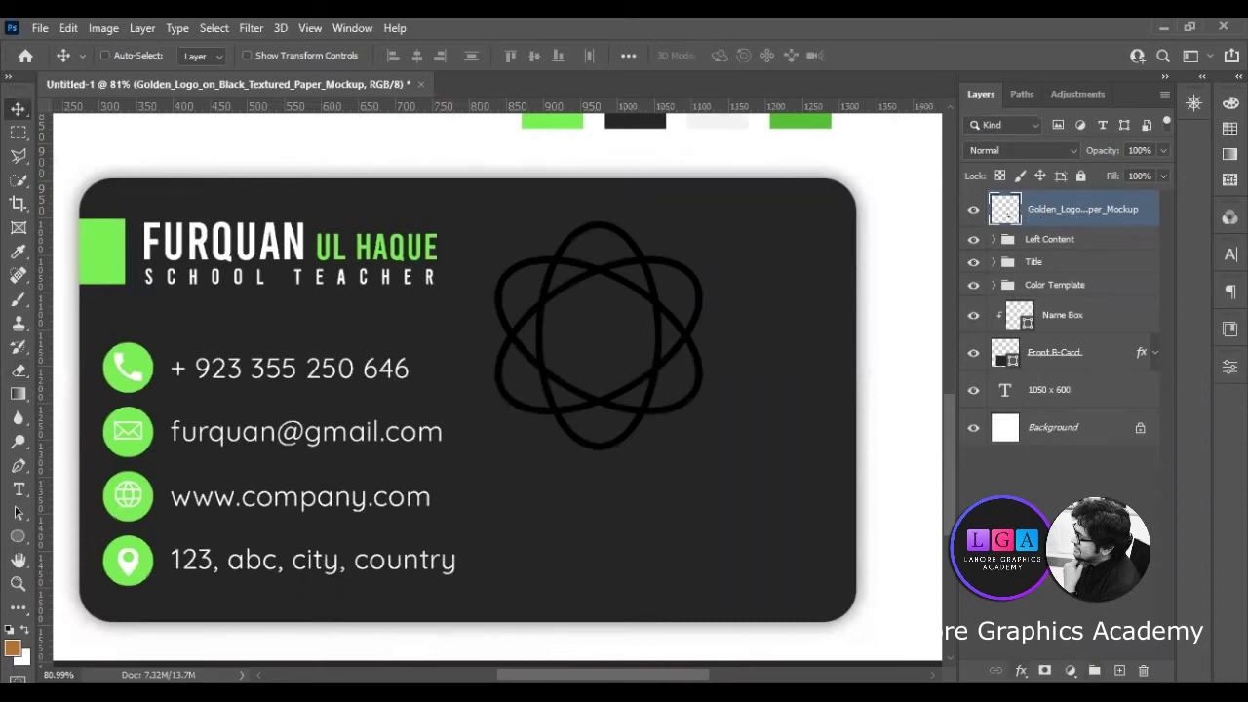
- Give the atom logo a Color Overlay in the light green sampled from the card's swatch
{"action": "left_click", "coordinate": [1021, 671]}
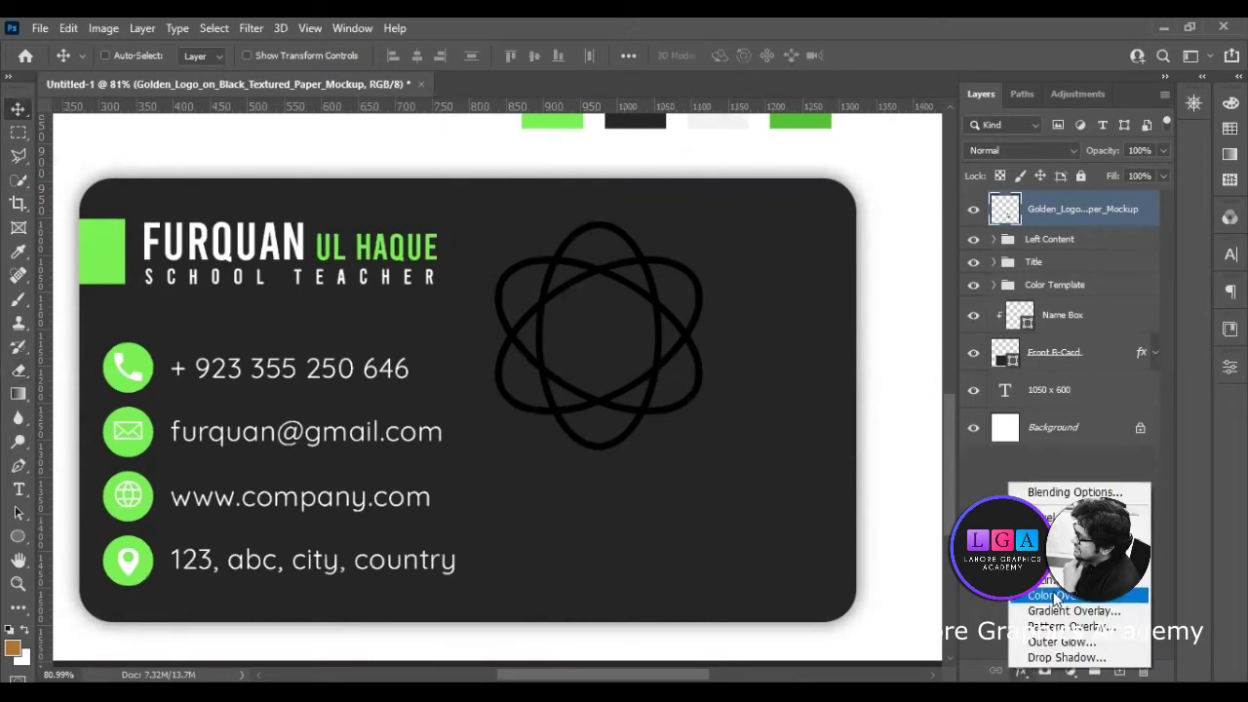
{"action": "key", "text": "Escape"}
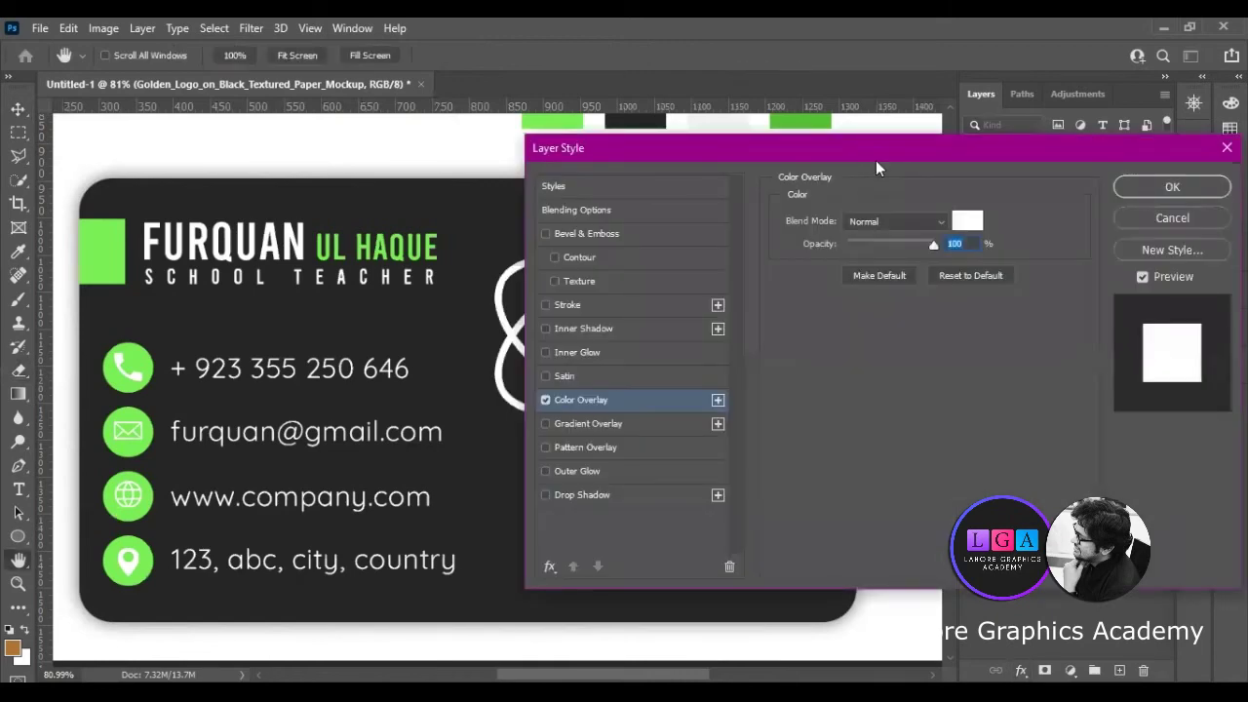
{"action": "left_click_drag", "start_coordinate": [876, 156], "coordinate": [607, 427]}
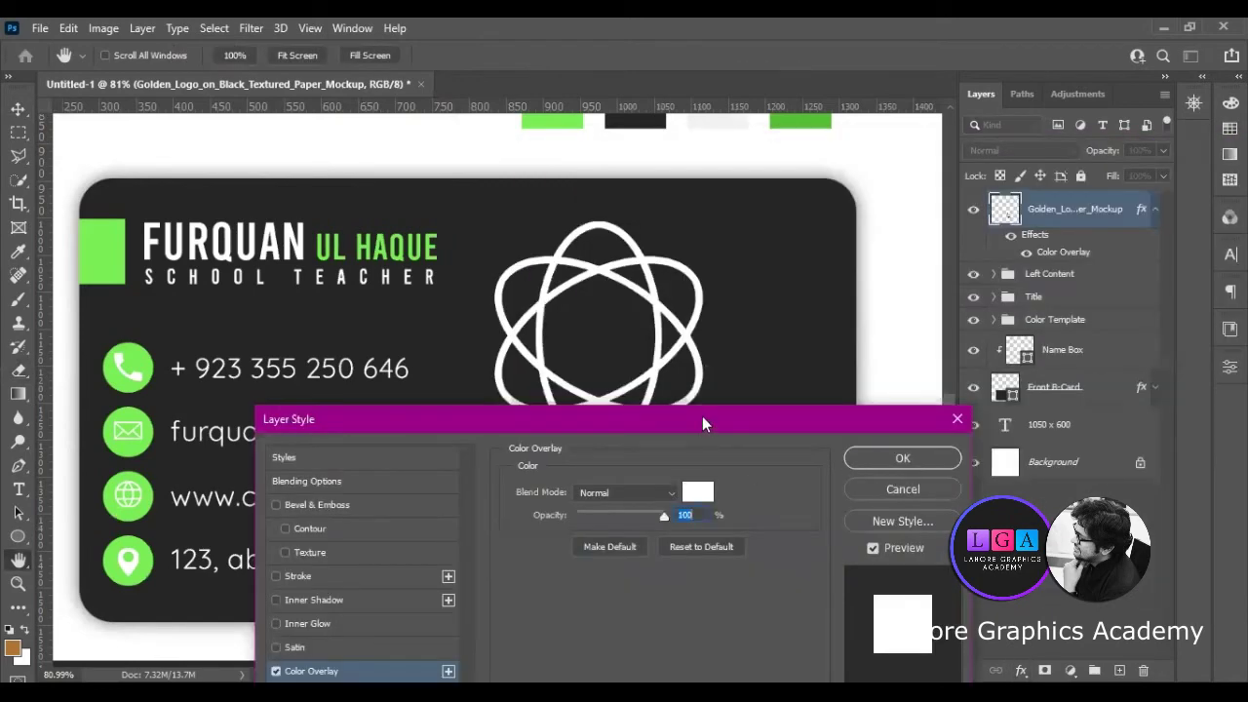
{"action": "left_click_drag", "start_coordinate": [683, 419], "coordinate": [754, 472]}
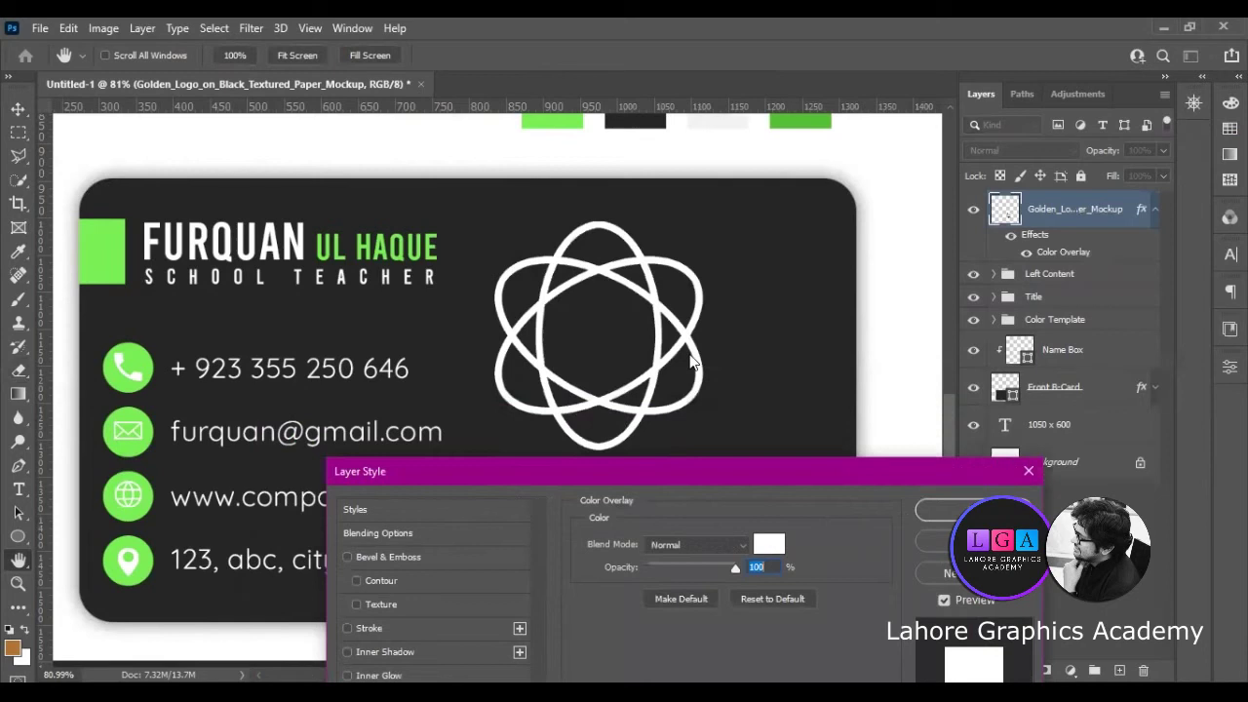
{"action": "left_click", "coordinate": [562, 115]}
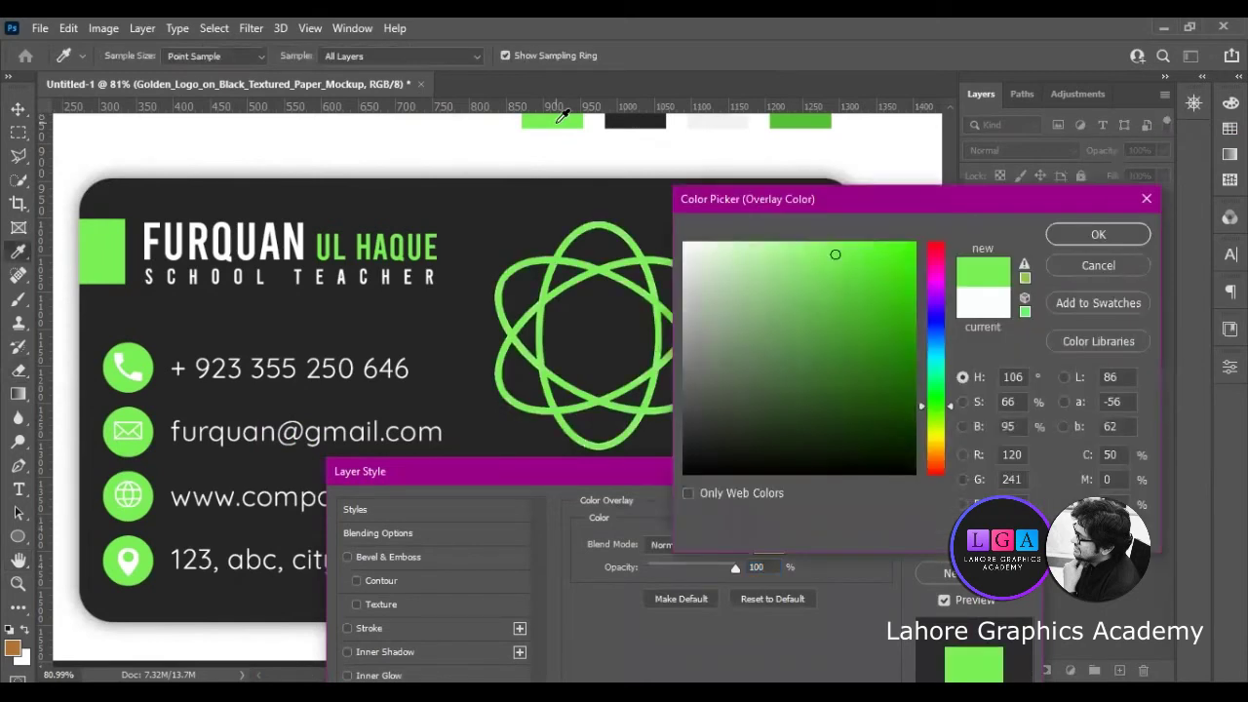
{"action": "left_click", "coordinate": [685, 245]}
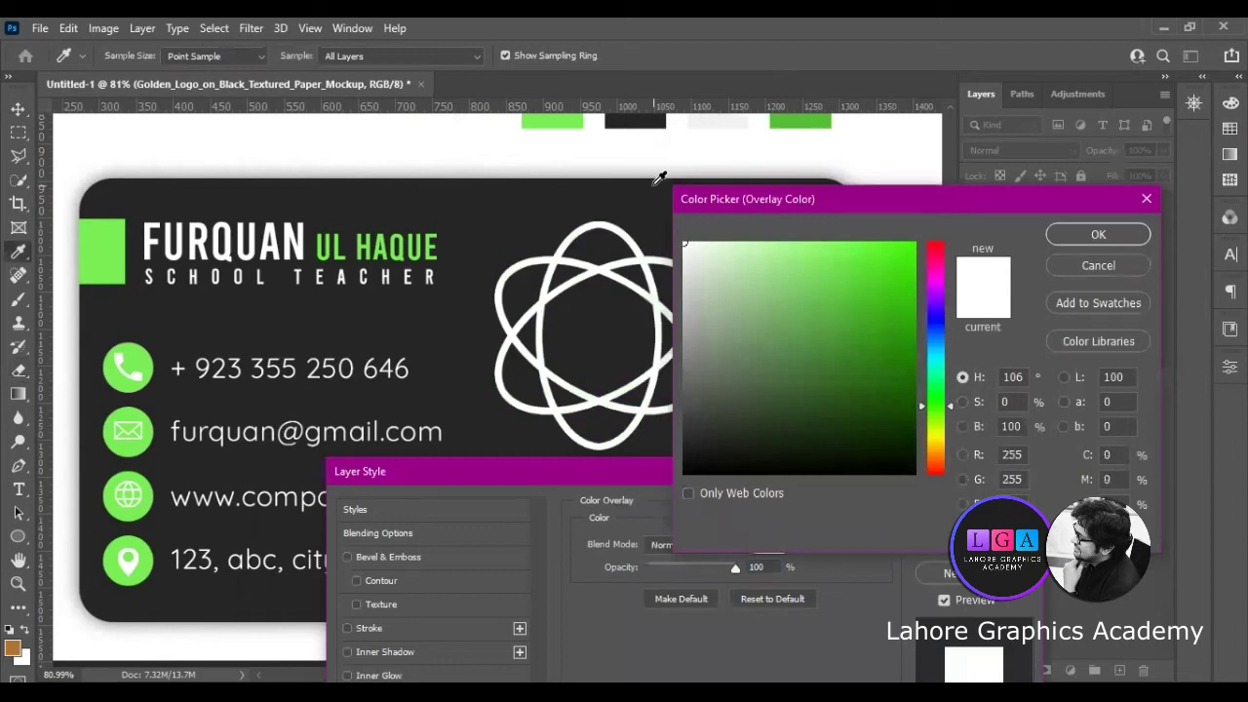
{"action": "left_click", "coordinate": [1098, 235]}
{"action": "left_click", "coordinate": [975, 502]}
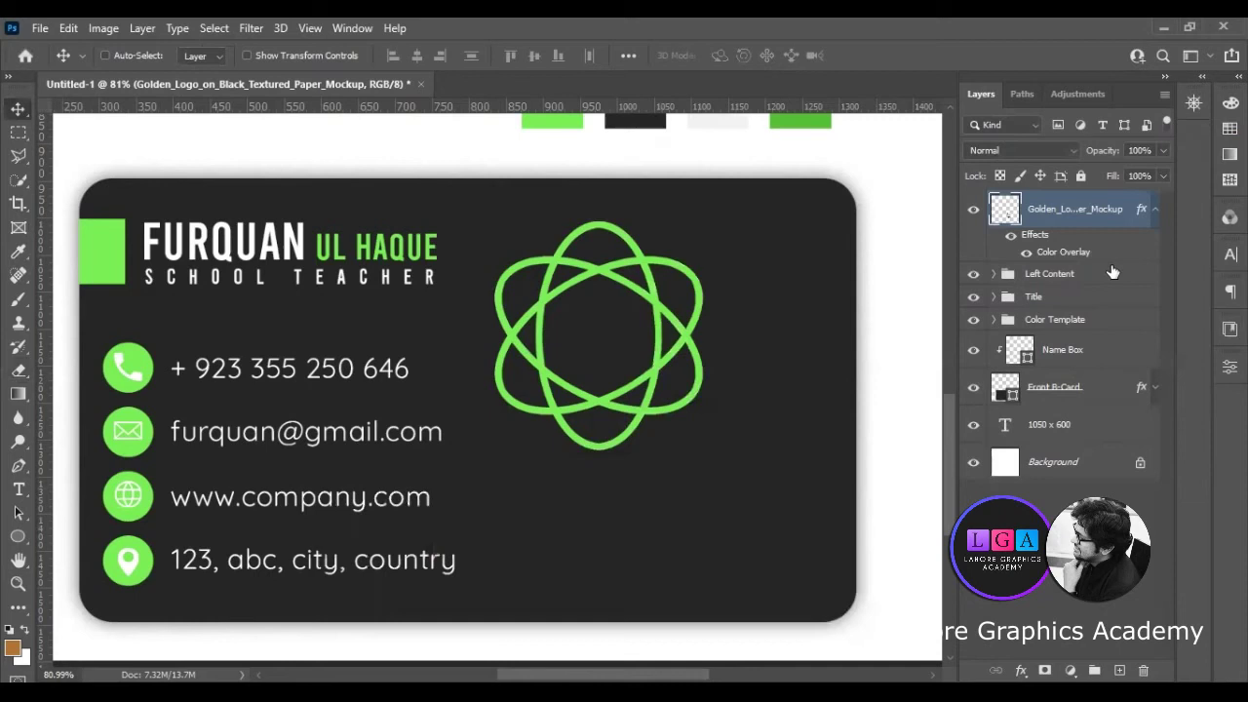
{"action": "key", "text": "ctrl+t"}
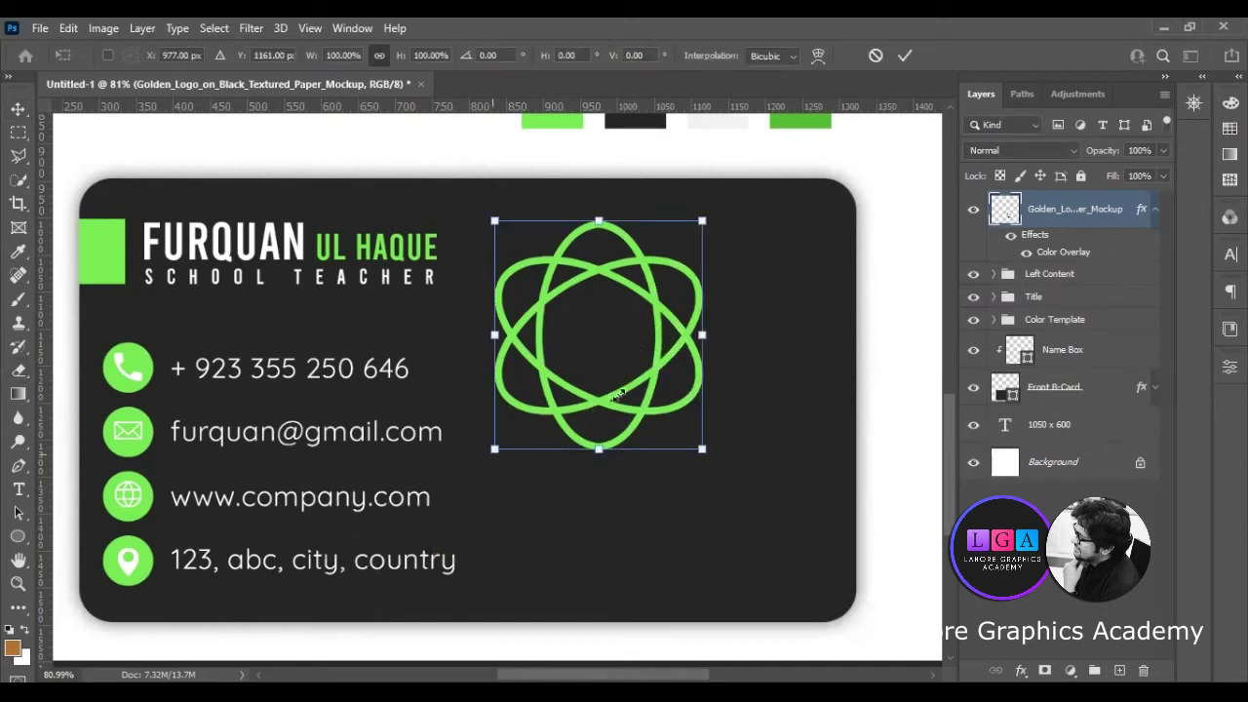
- Scale the green logo down to about 57% and shift it slightly down and right
{"action": "left_click_drag", "start_coordinate": [634, 403], "coordinate": [709, 369]}
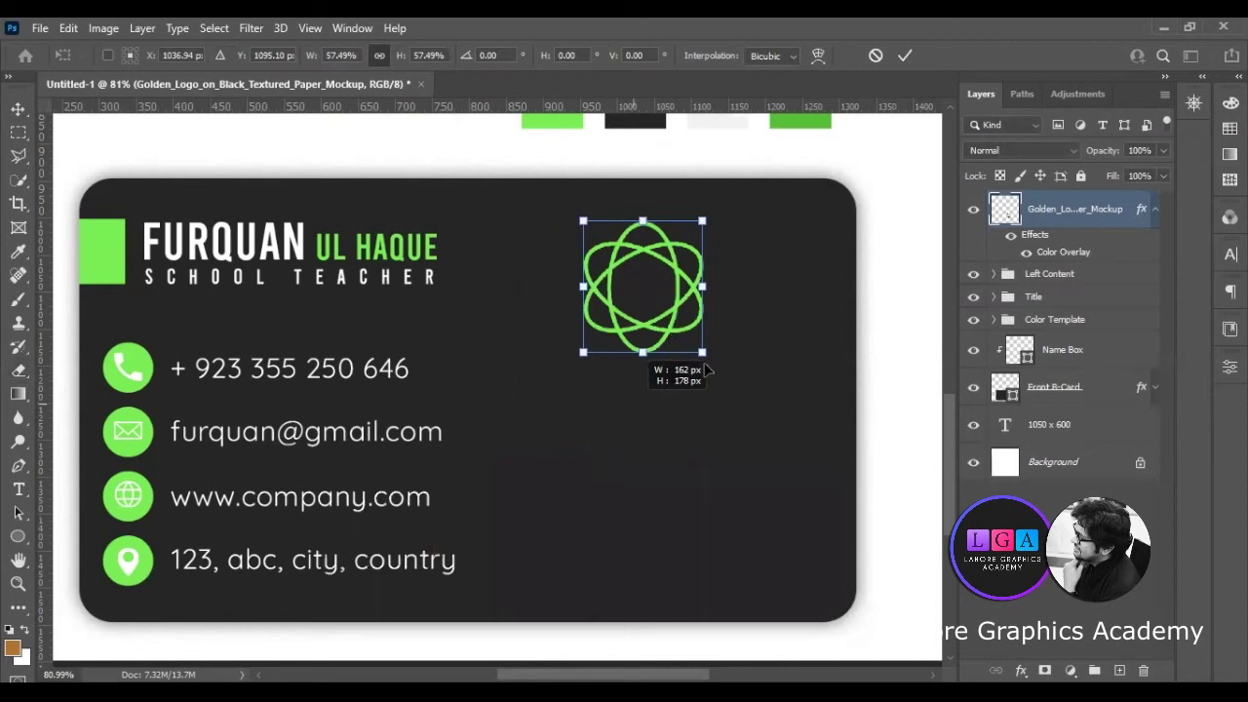
{"action": "left_click_drag", "start_coordinate": [601, 351], "coordinate": [647, 401]}
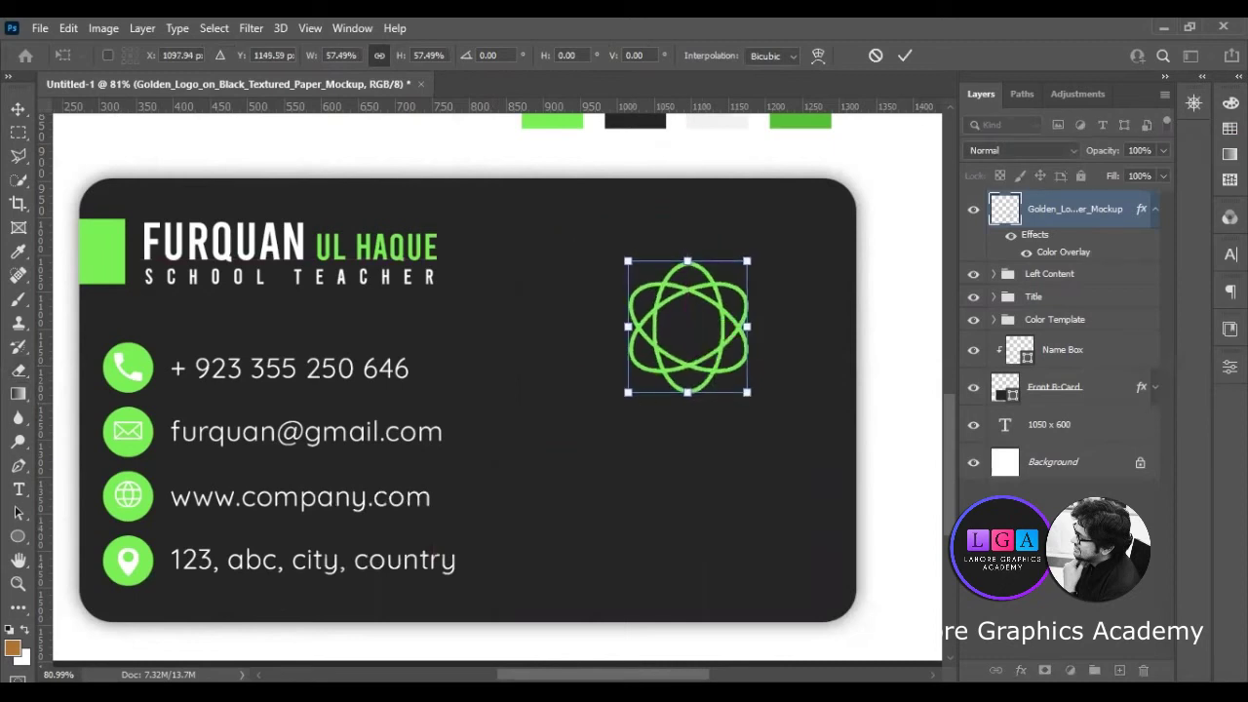
{"action": "key", "text": "Return"}
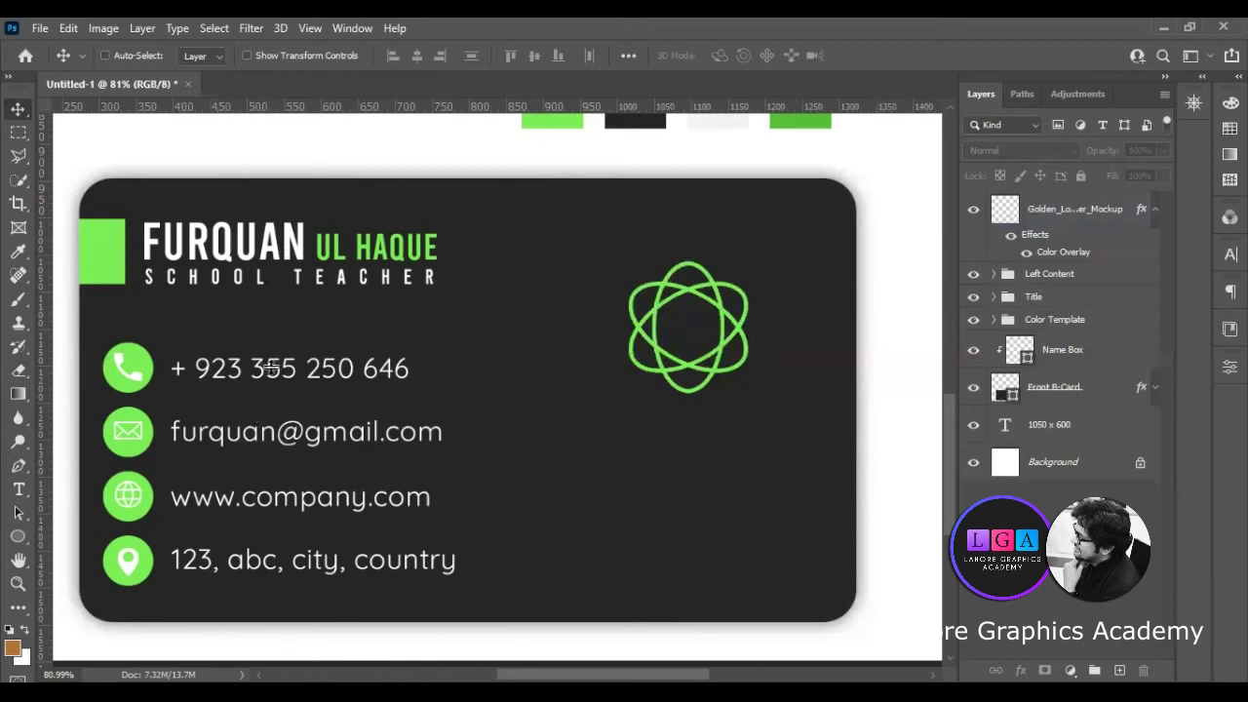
- Add a horizontal guide across the card's vertical middle and zoom in to check it
{"action": "key", "text": "ctrl+semicolon"}
{"action": "scroll", "coordinate": [464, 441], "scroll_direction": "down", "scroll_amount": 5, "text": "alt"}
{"action": "scroll", "coordinate": [522, 554], "scroll_direction": "up", "scroll_amount": 1, "text": "alt"}
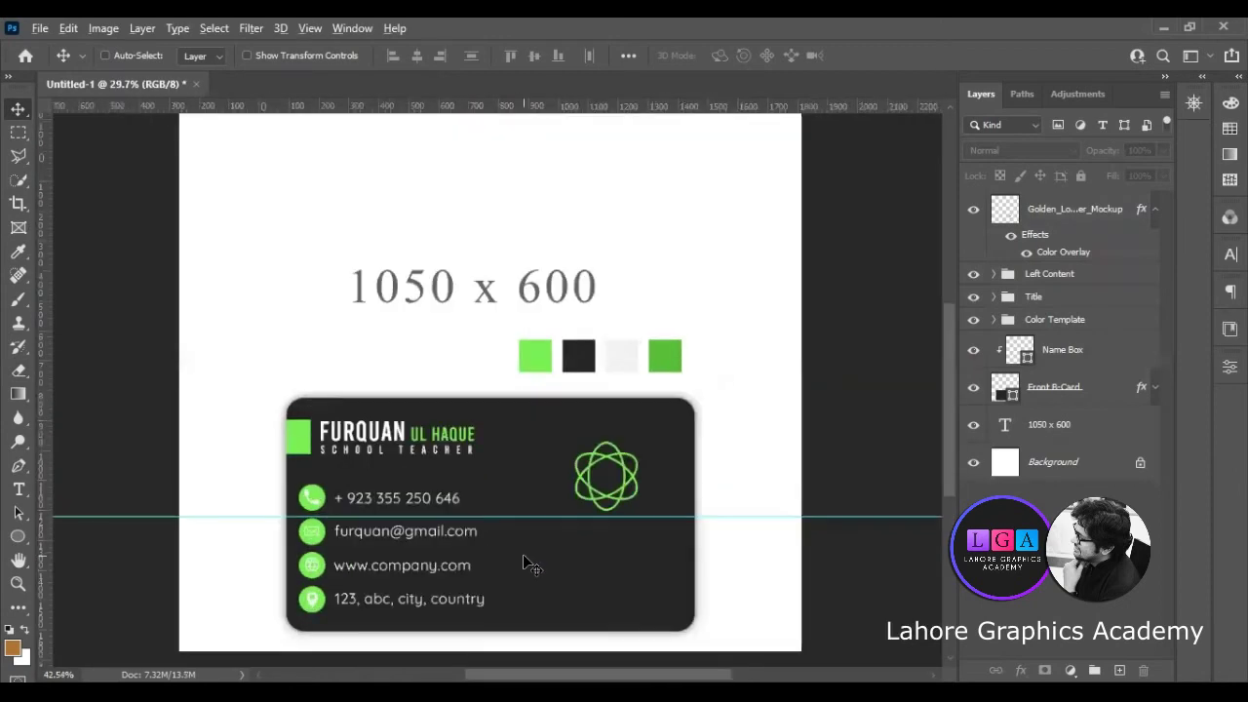
{"action": "scroll", "coordinate": [523, 554], "scroll_direction": "up", "scroll_amount": 1, "text": "alt"}
{"action": "scroll", "coordinate": [529, 614], "scroll_direction": "up", "scroll_amount": 1, "text": "alt"}
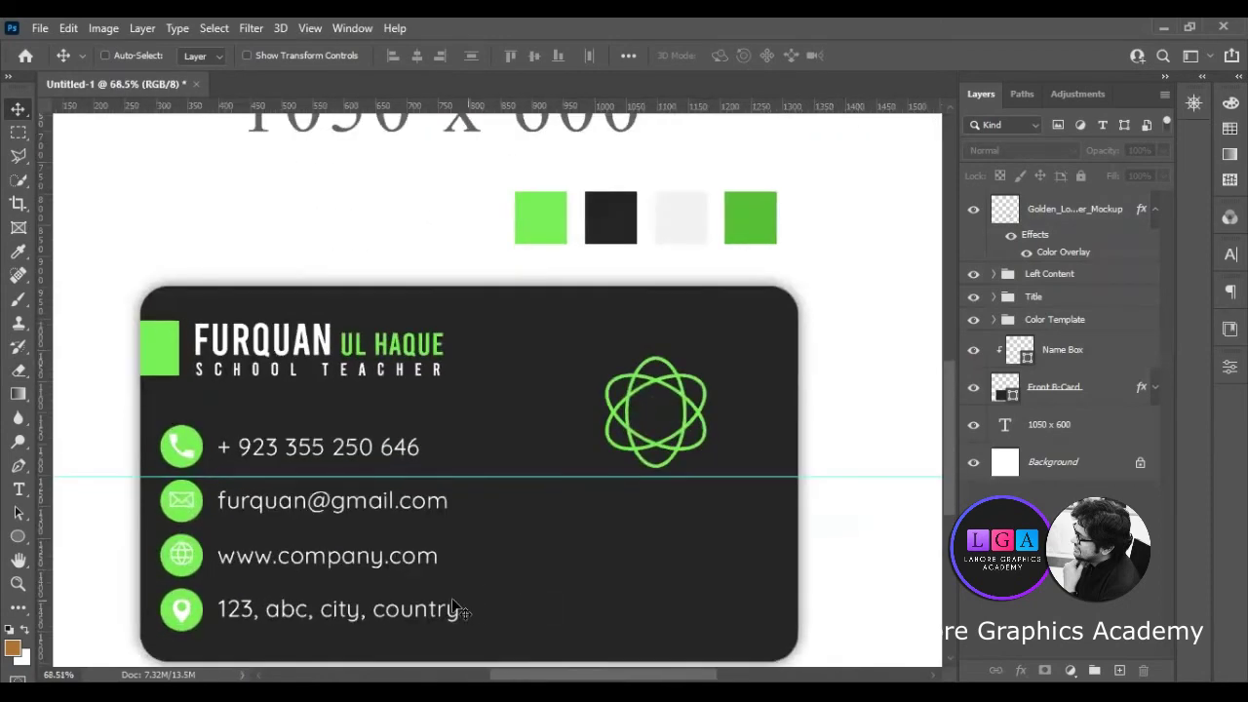
{"action": "scroll", "coordinate": [450, 583], "scroll_direction": "up", "scroll_amount": 1, "text": "alt"}
{"action": "left_click_drag", "start_coordinate": [440, 585], "coordinate": [446, 543]}
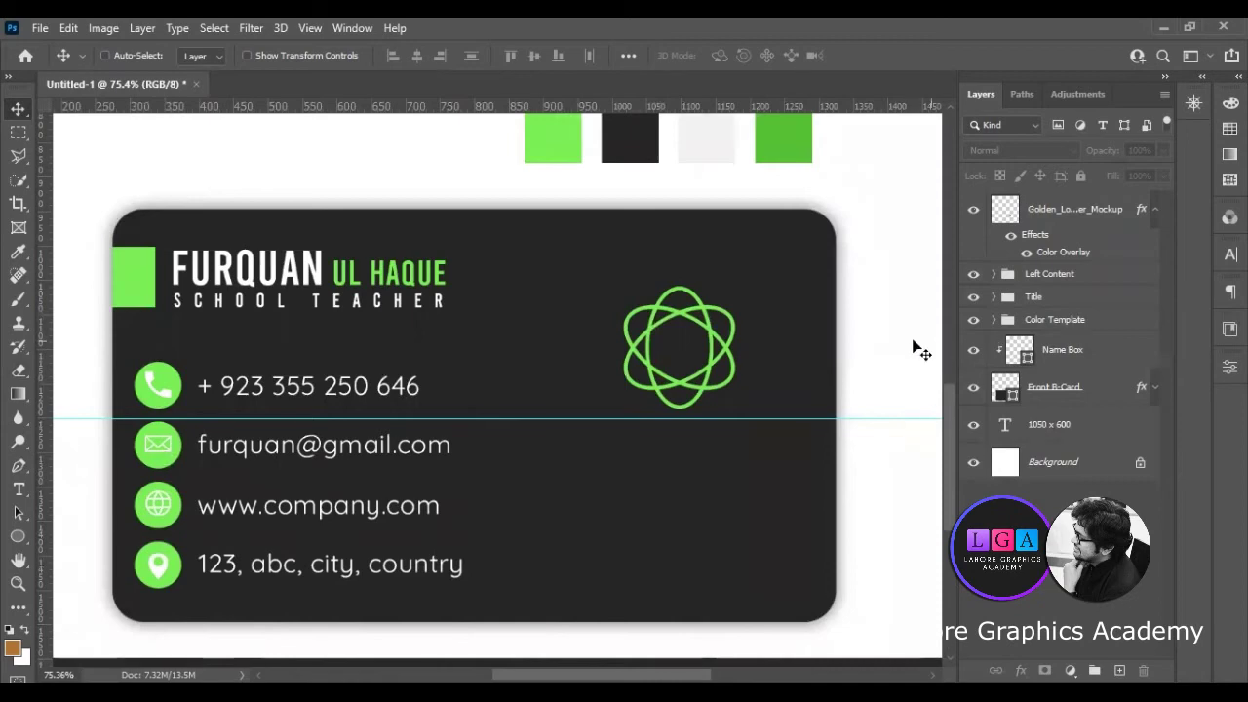
{"action": "scroll", "coordinate": [684, 435], "scroll_direction": "down", "scroll_amount": 3}
{"action": "scroll", "coordinate": [869, 390], "scroll_direction": "down", "scroll_amount": 2}
- Select the Front B-Card layer and zoom the view back in
{"action": "left_click", "coordinate": [1063, 403]}
{"action": "scroll", "coordinate": [575, 575], "scroll_direction": "up", "scroll_amount": 1}
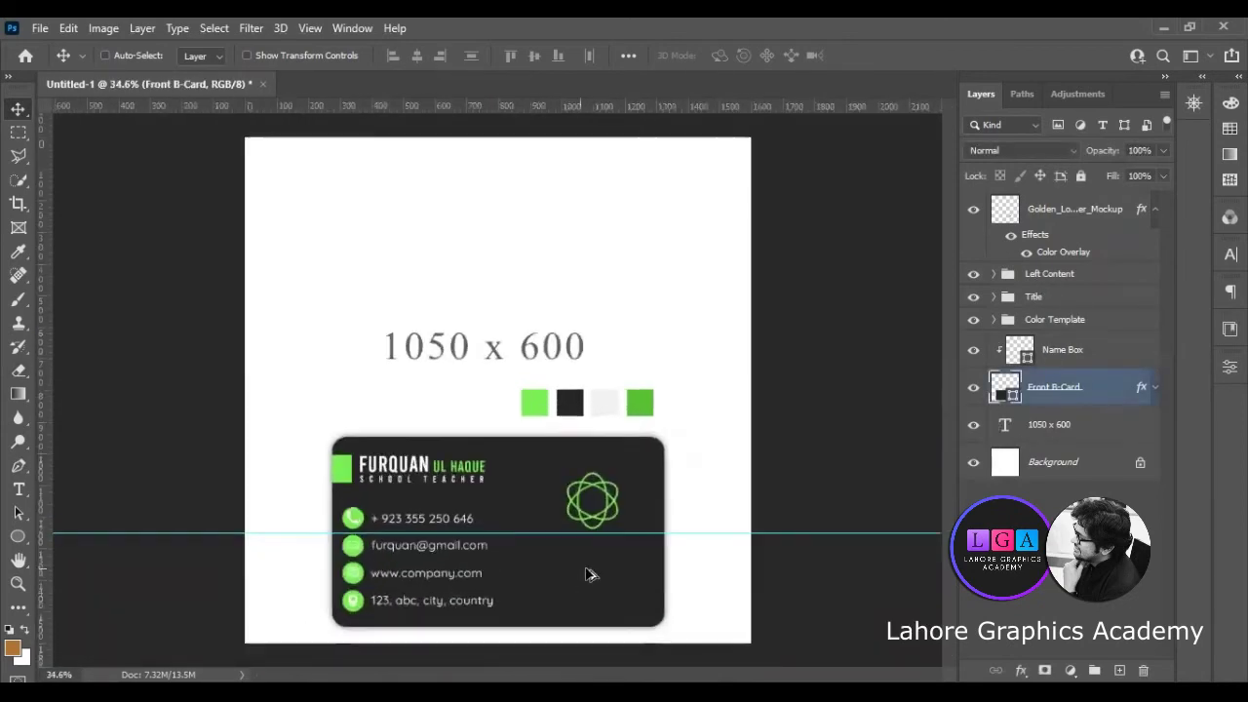
{"action": "scroll", "coordinate": [603, 631], "scroll_direction": "up", "scroll_amount": 2}
{"action": "scroll", "coordinate": [603, 631], "scroll_direction": "up", "scroll_amount": 1}
{"action": "scroll", "coordinate": [410, 585], "scroll_direction": "up", "scroll_amount": 1}
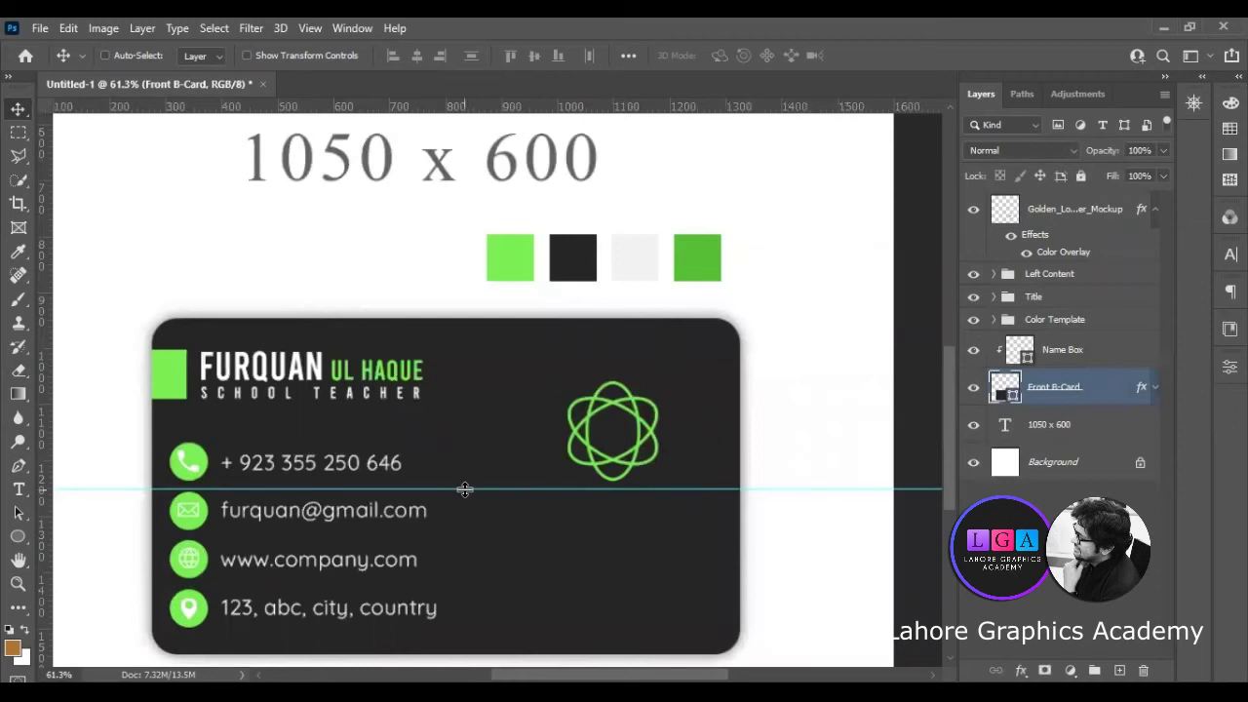
{"action": "left_click", "coordinate": [17, 538]}
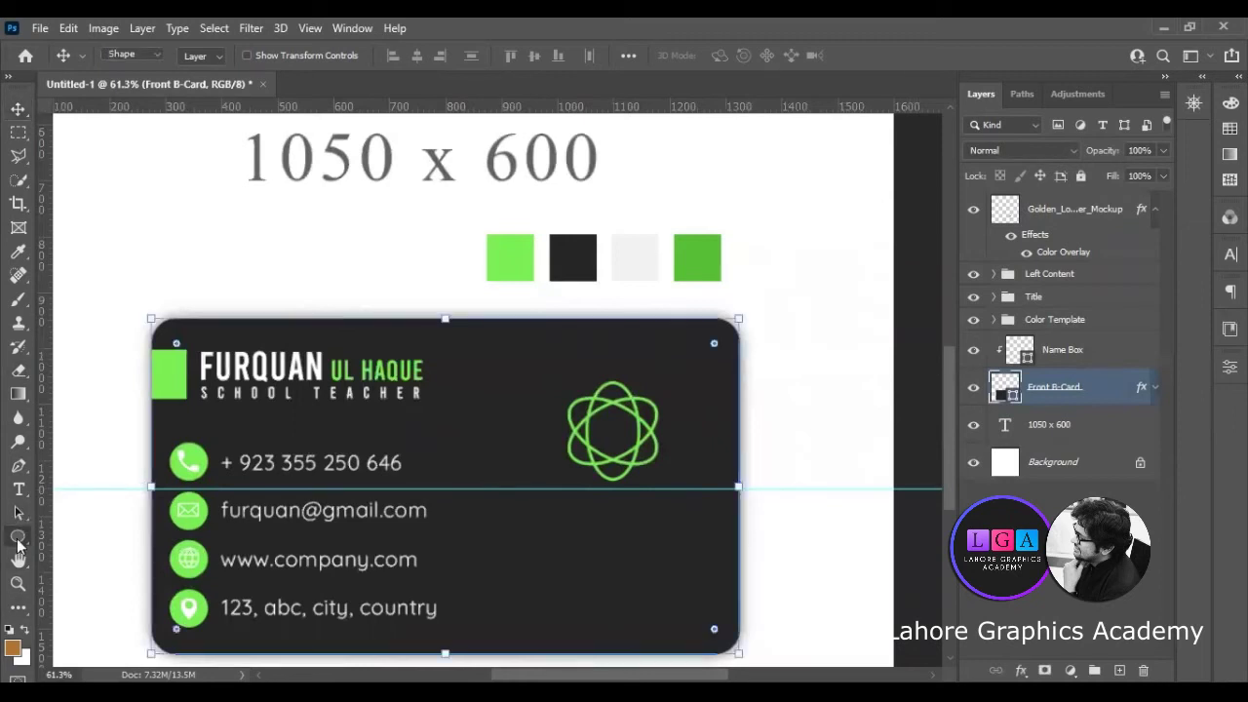
- Draw a thick horizontal line left of the logo and move Line 1 to the top of the stack
{"action": "right_click", "coordinate": [18, 546]}
{"action": "left_click", "coordinate": [97, 611]}
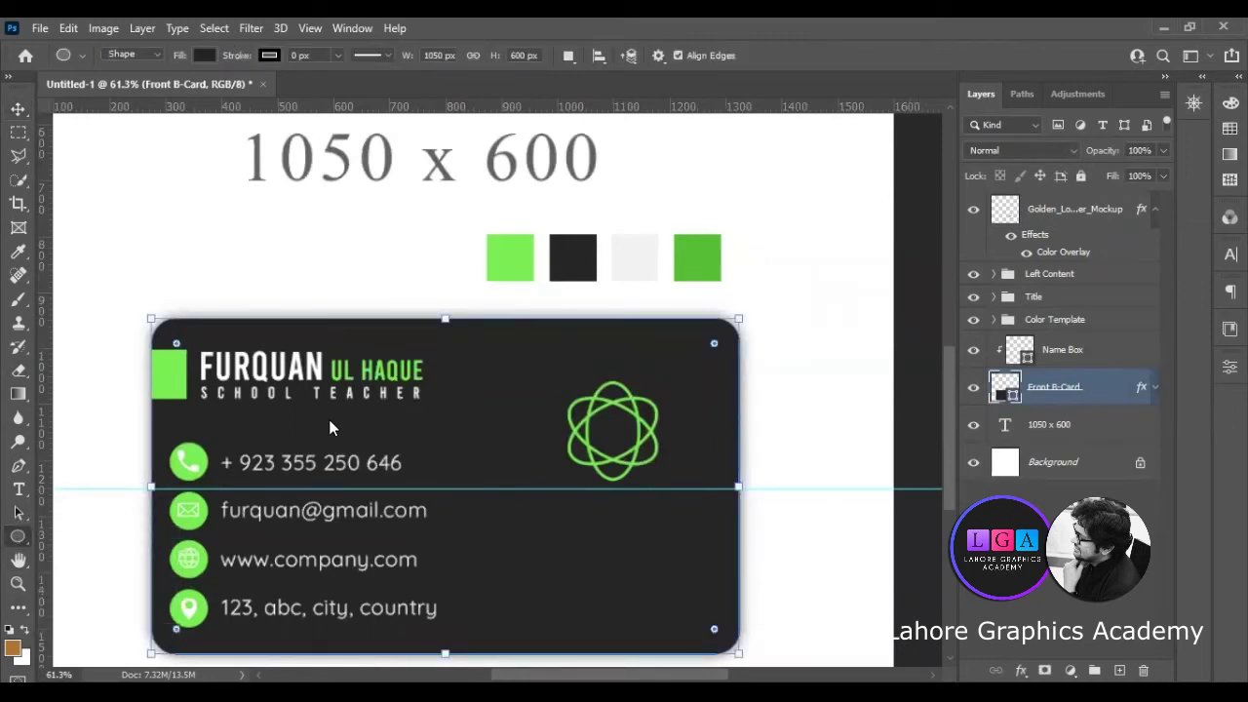
{"action": "key", "text": "shift+u"}
{"action": "key", "text": "shift+u"}
{"action": "left_click_drag", "start_coordinate": [289, 423], "coordinate": [553, 423]}
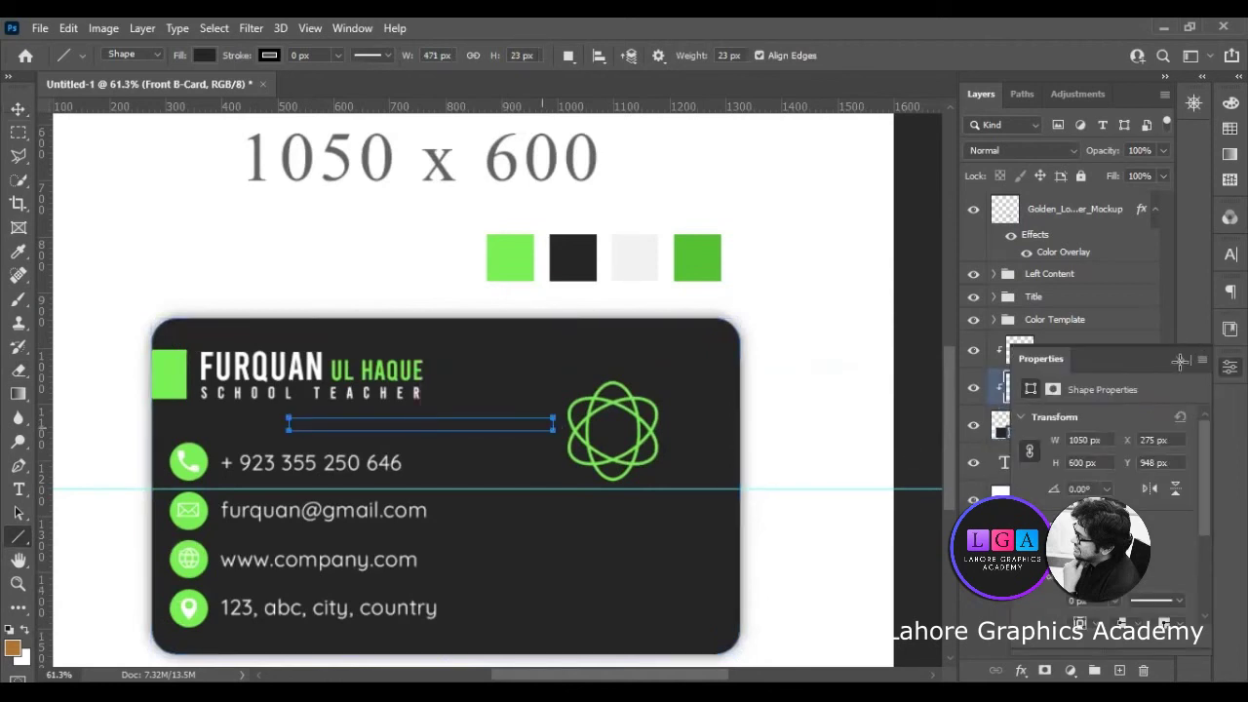
{"action": "left_click", "coordinate": [1053, 395]}
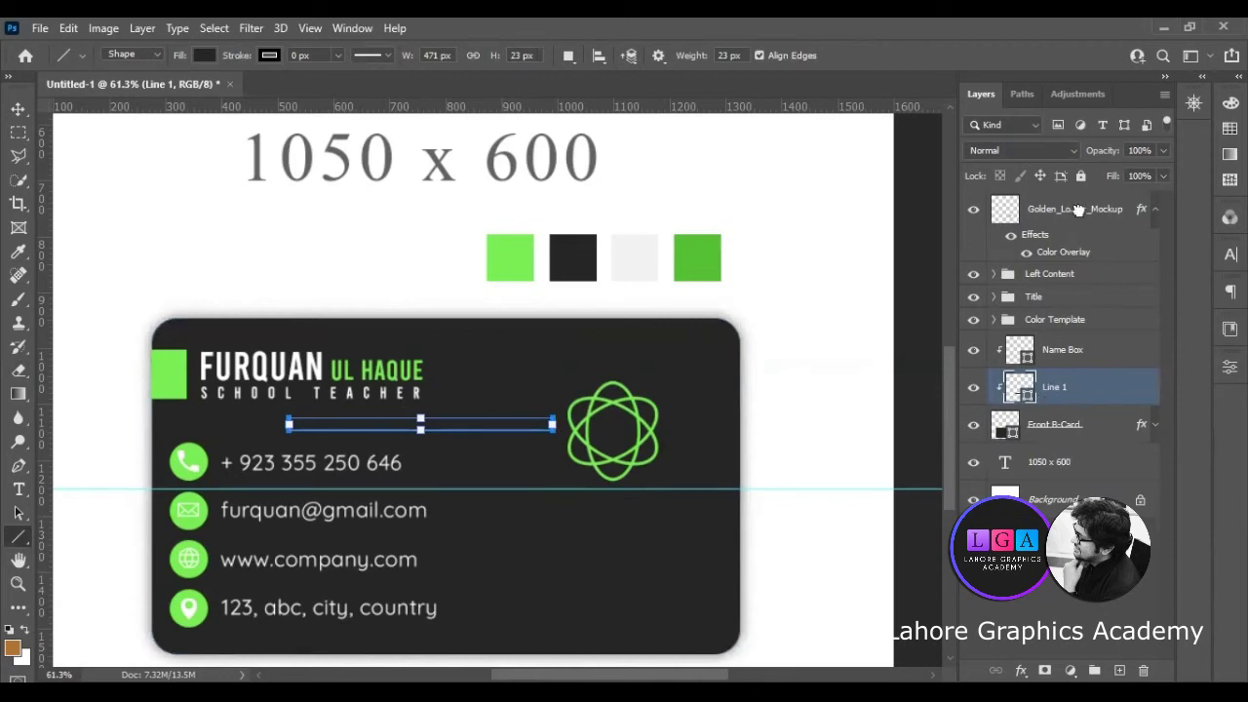
{"action": "left_click_drag", "start_coordinate": [1077, 210], "coordinate": [1045, 207]}
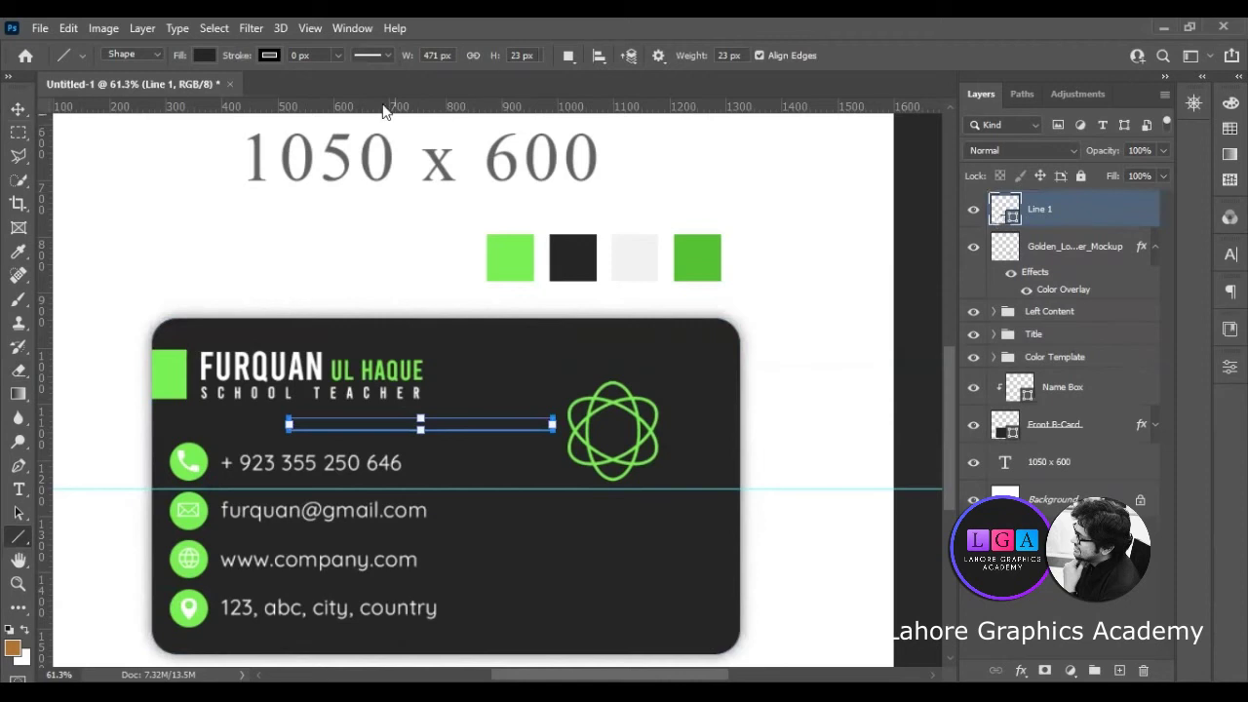
- Fill Line 1 light green and align it to the vertical centre of Front B-Card
{"action": "left_click", "coordinate": [205, 54]}
{"action": "left_click", "coordinate": [90, 152]}
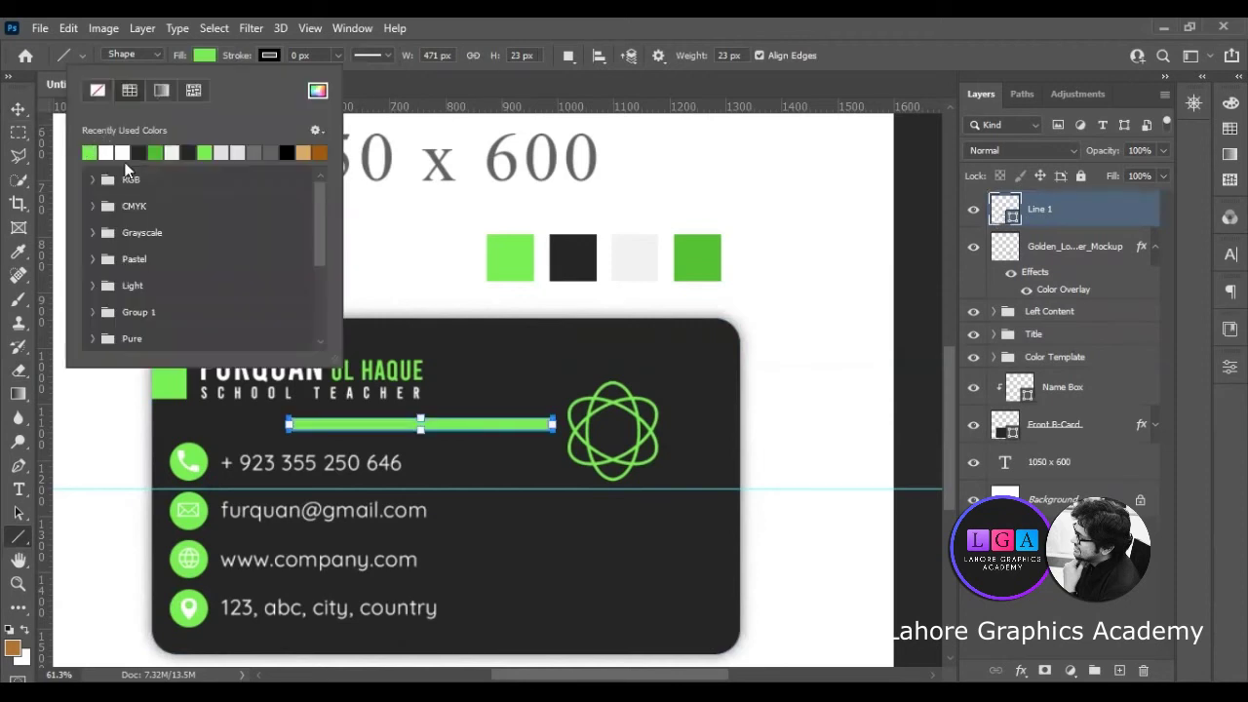
{"action": "key", "text": "Escape"}
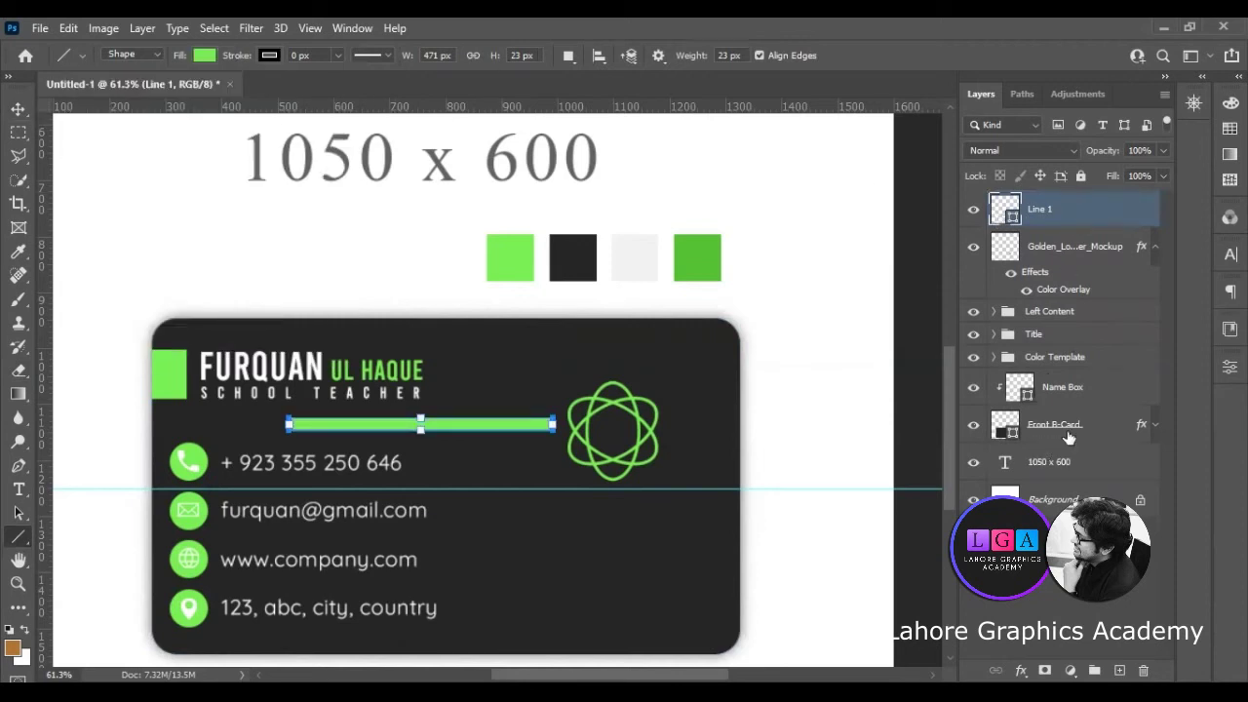
{"action": "left_click", "coordinate": [1058, 434], "text": "ctrl"}
{"action": "key", "text": "v"}
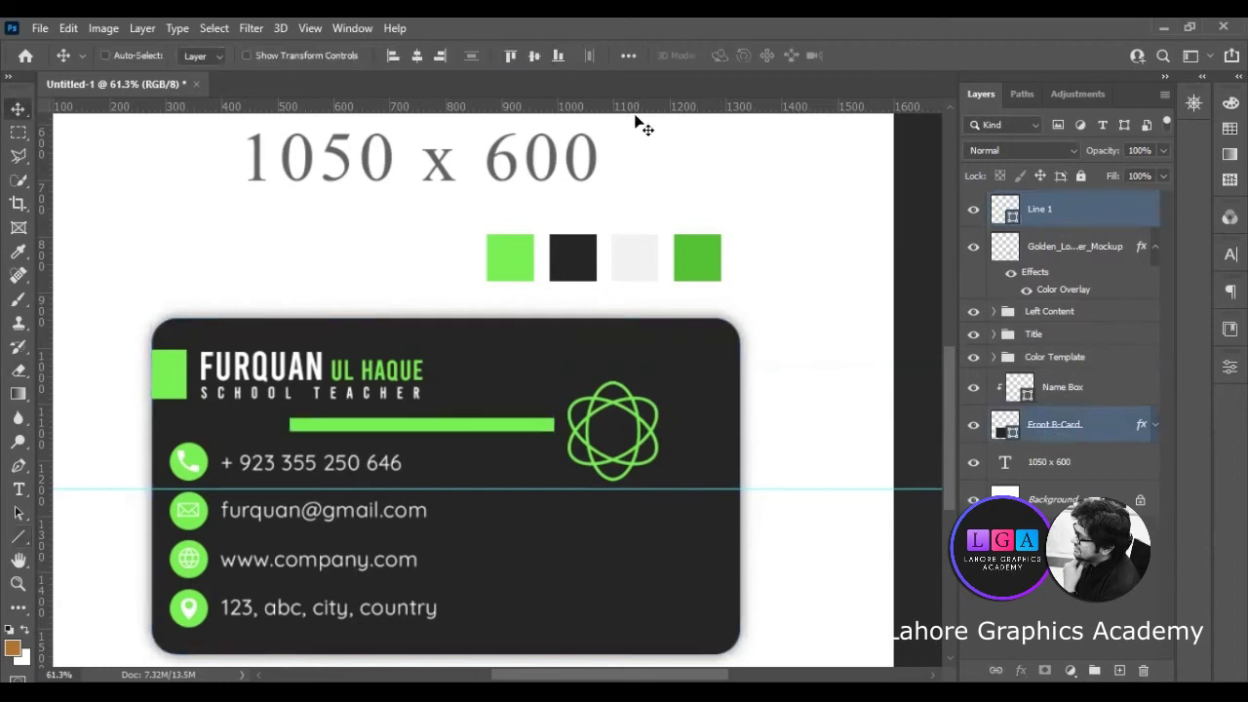
{"action": "left_click", "coordinate": [533, 56]}
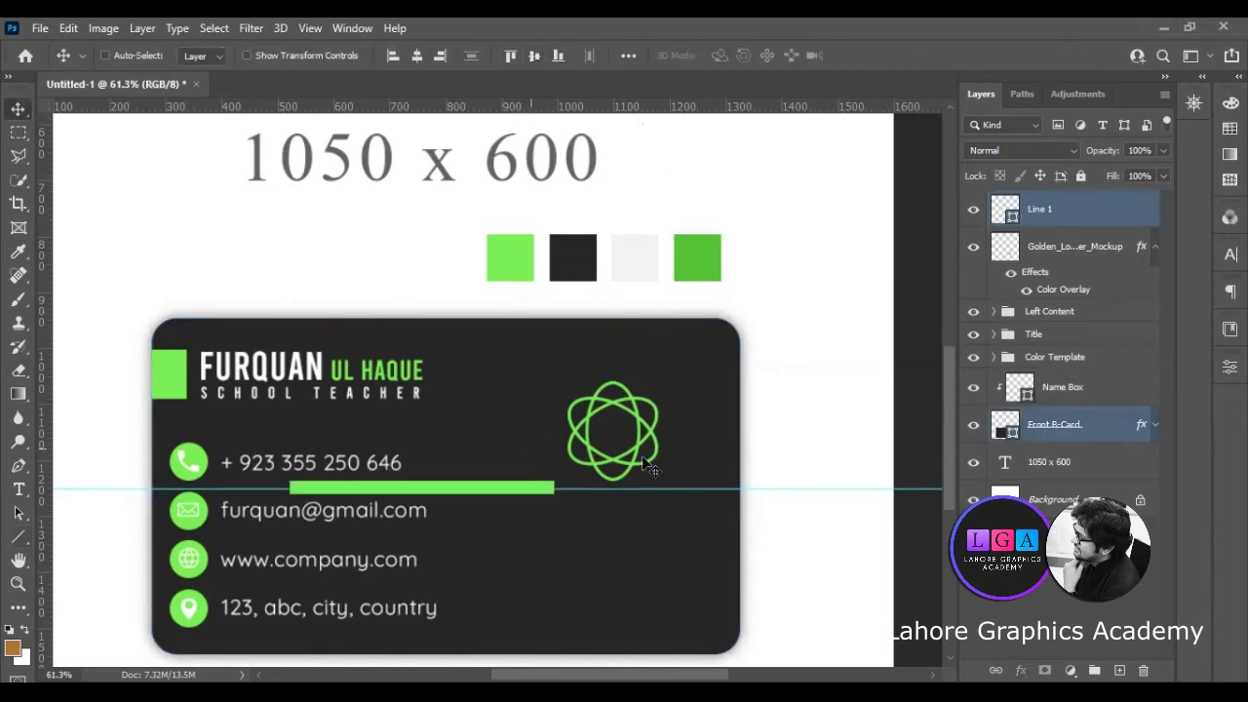
{"action": "scroll", "coordinate": [816, 452], "scroll_direction": "down", "scroll_amount": 2}
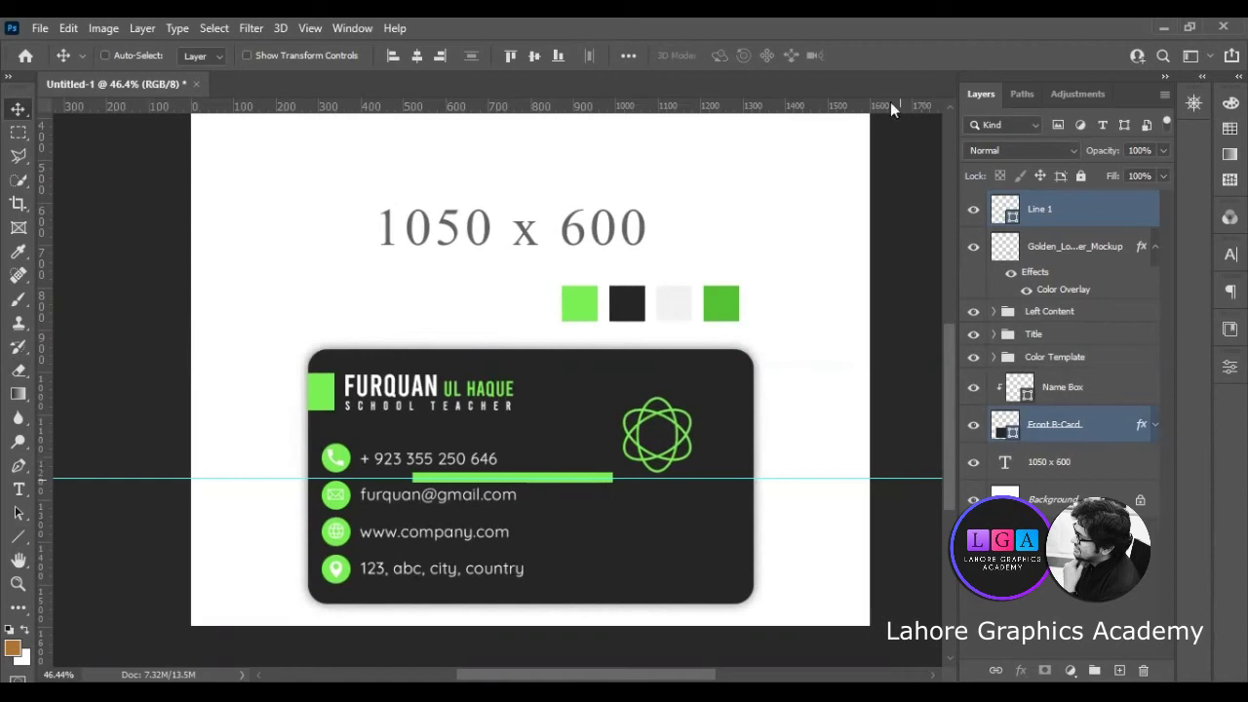
- Clear the horizontal guide, toggle Line 1's visibility to compare, and keep only Line 1 selected
{"action": "key", "text": "ctrl+semicolon"}
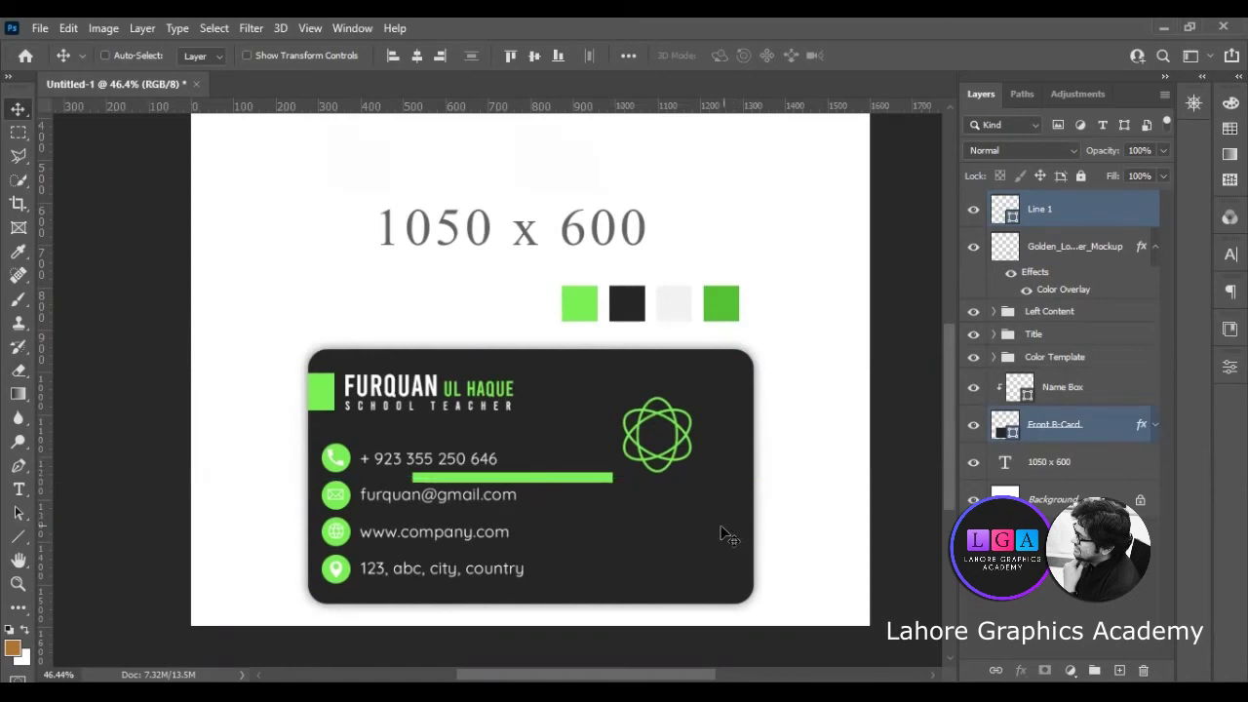
{"action": "left_click", "coordinate": [973, 210]}
{"action": "left_click", "coordinate": [973, 210]}
{"action": "left_click", "coordinate": [1040, 211]}
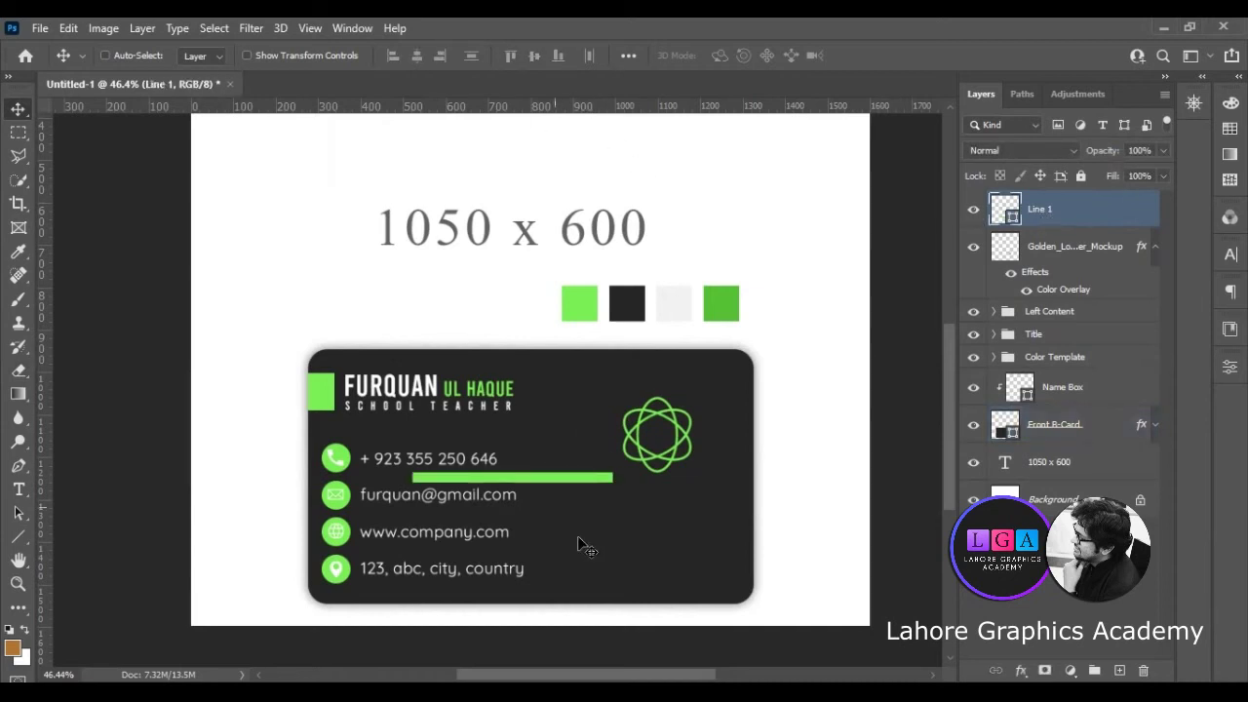
{"action": "scroll", "coordinate": [590, 554], "scroll_direction": "down", "scroll_amount": 2}
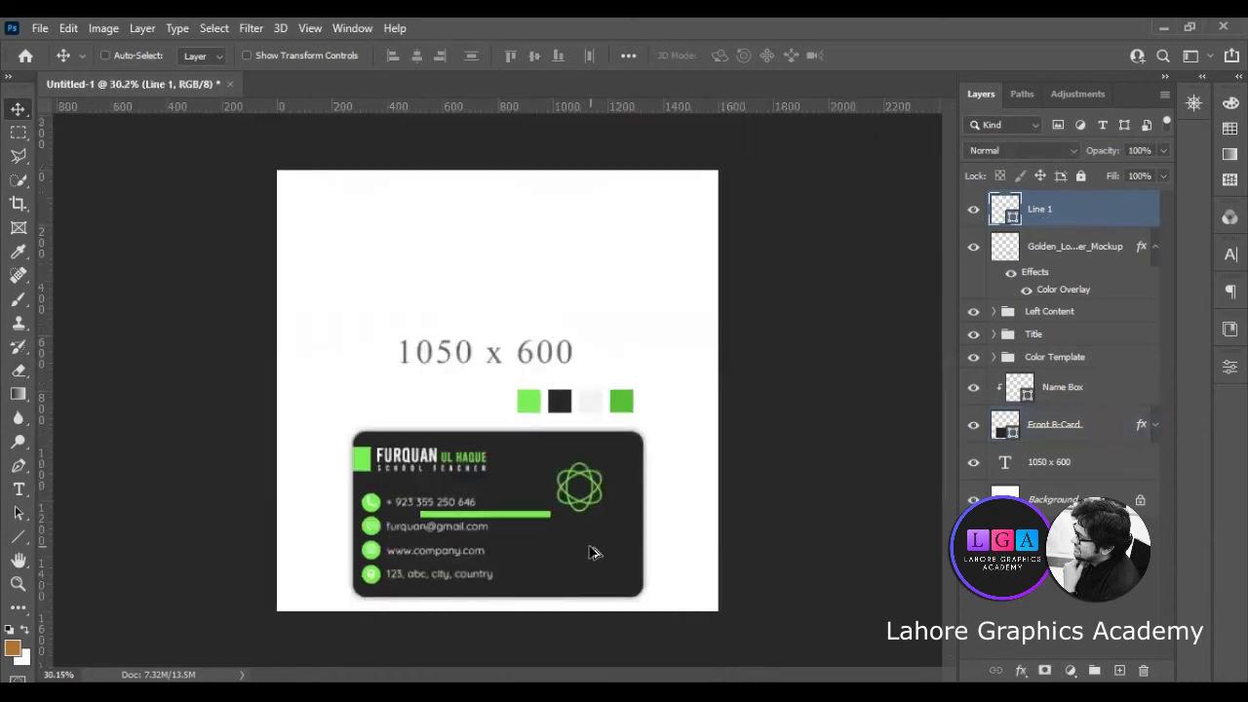
{"action": "scroll", "coordinate": [591, 552], "scroll_direction": "up", "scroll_amount": 1}
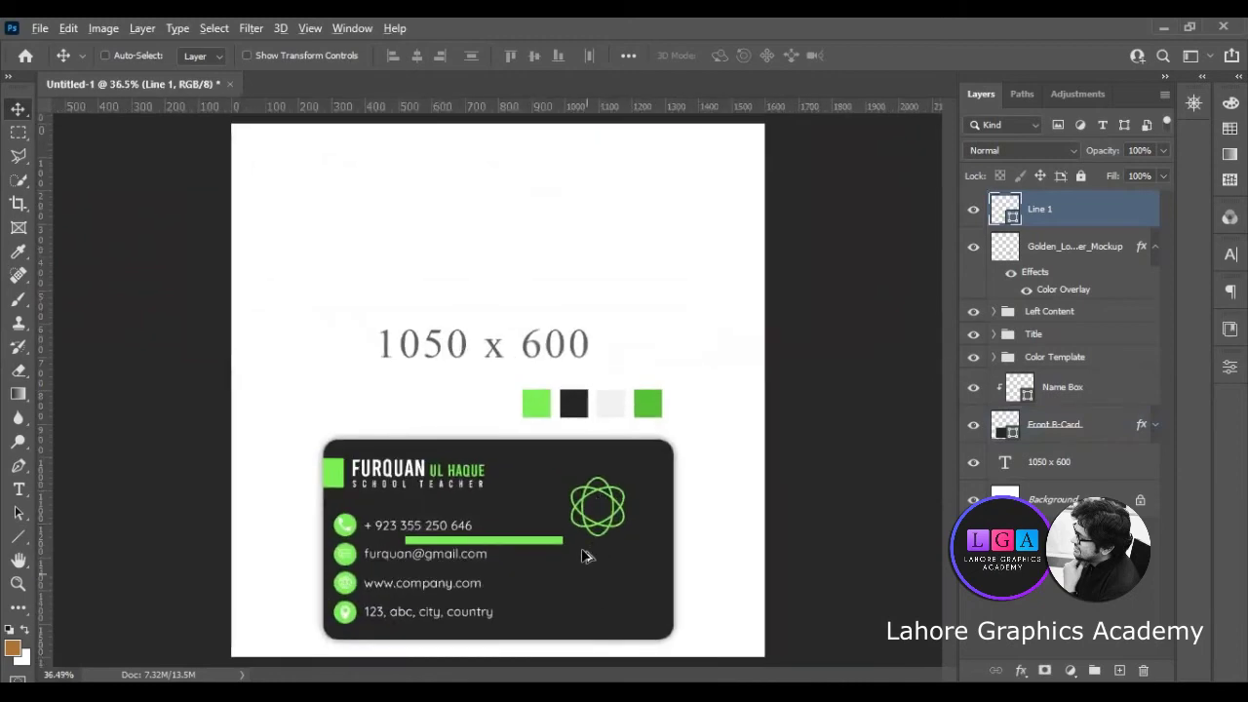
{"action": "scroll", "coordinate": [585, 556], "scroll_direction": "down", "scroll_amount": 2}
{"action": "scroll", "coordinate": [511, 573], "scroll_direction": "up", "scroll_amount": 4}
{"action": "scroll", "coordinate": [511, 575], "scroll_direction": "up", "scroll_amount": 2}
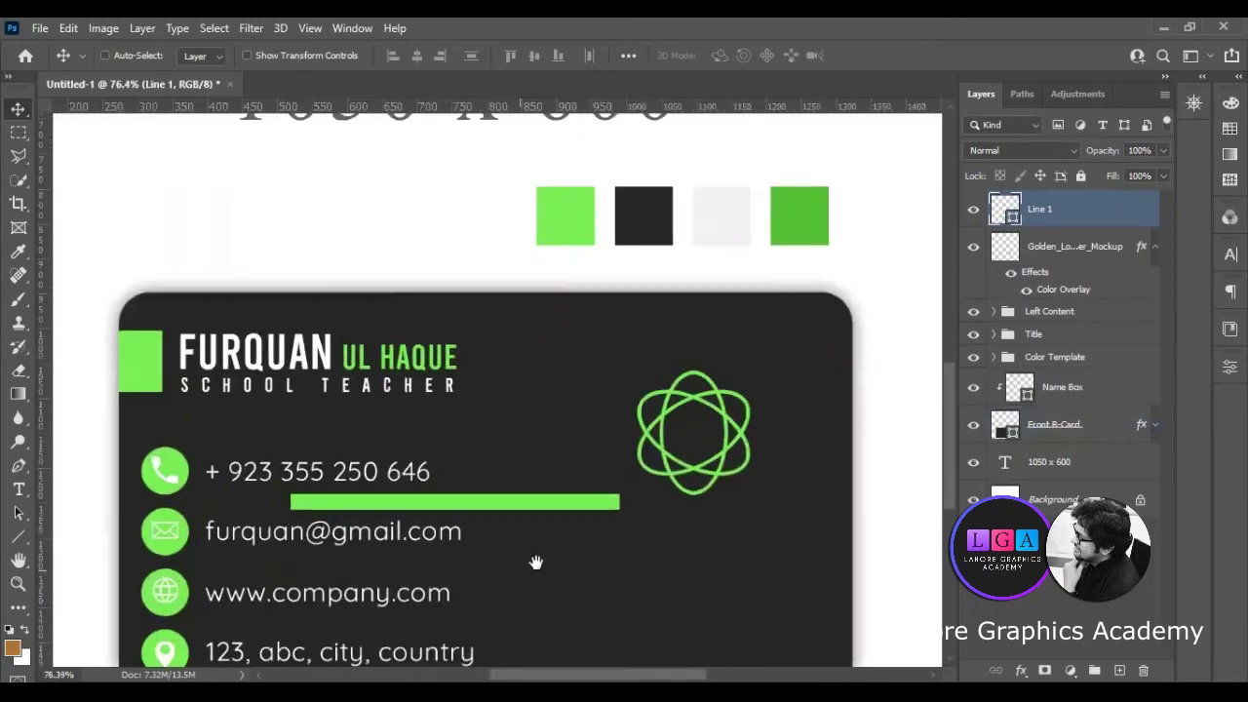
- Fade Line 1 to about 18% opacity and nudge the green logo slightly up and right
{"action": "left_click_drag", "start_coordinate": [536, 560], "coordinate": [540, 370]}
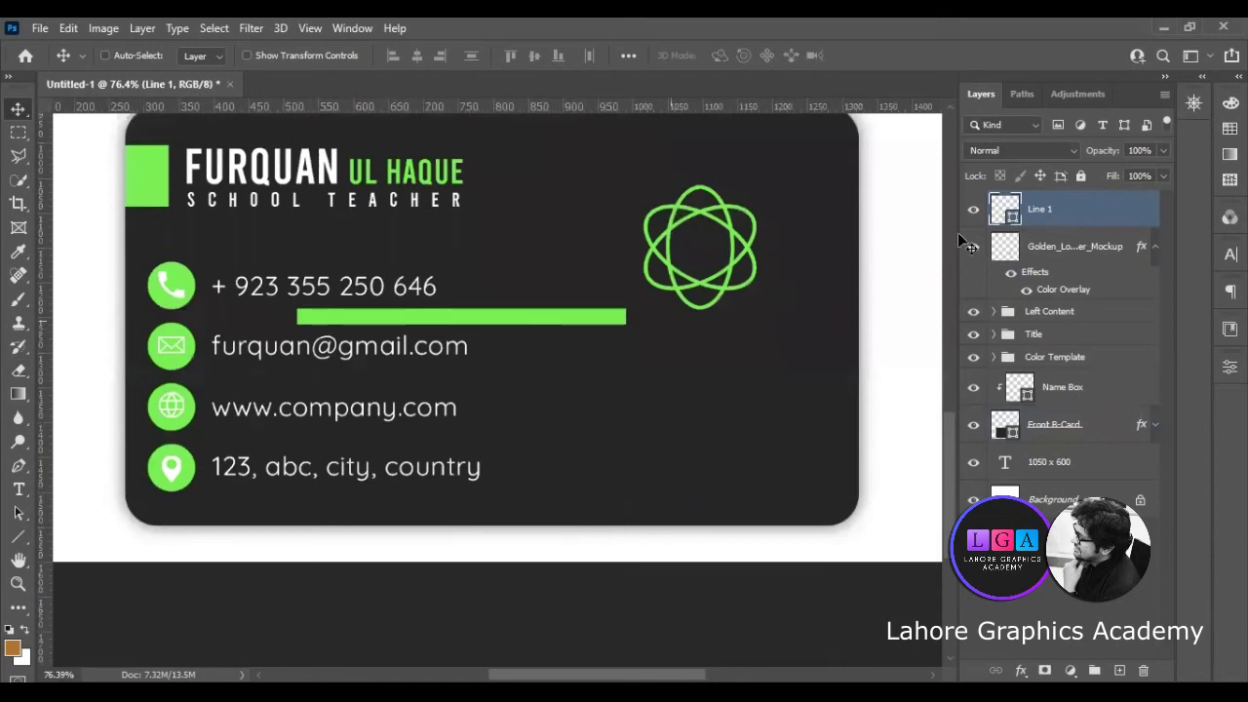
{"action": "left_click_drag", "start_coordinate": [1105, 152], "coordinate": [1033, 164]}
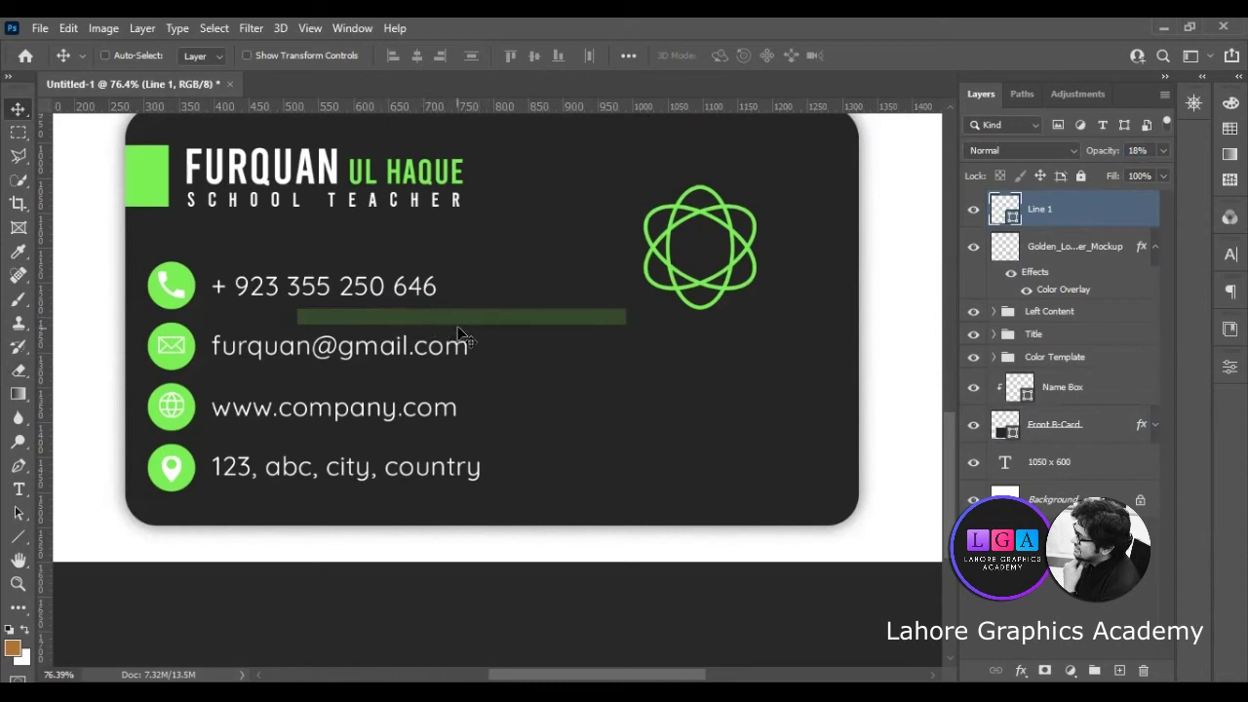
{"action": "left_click_drag", "start_coordinate": [587, 362], "coordinate": [576, 407]}
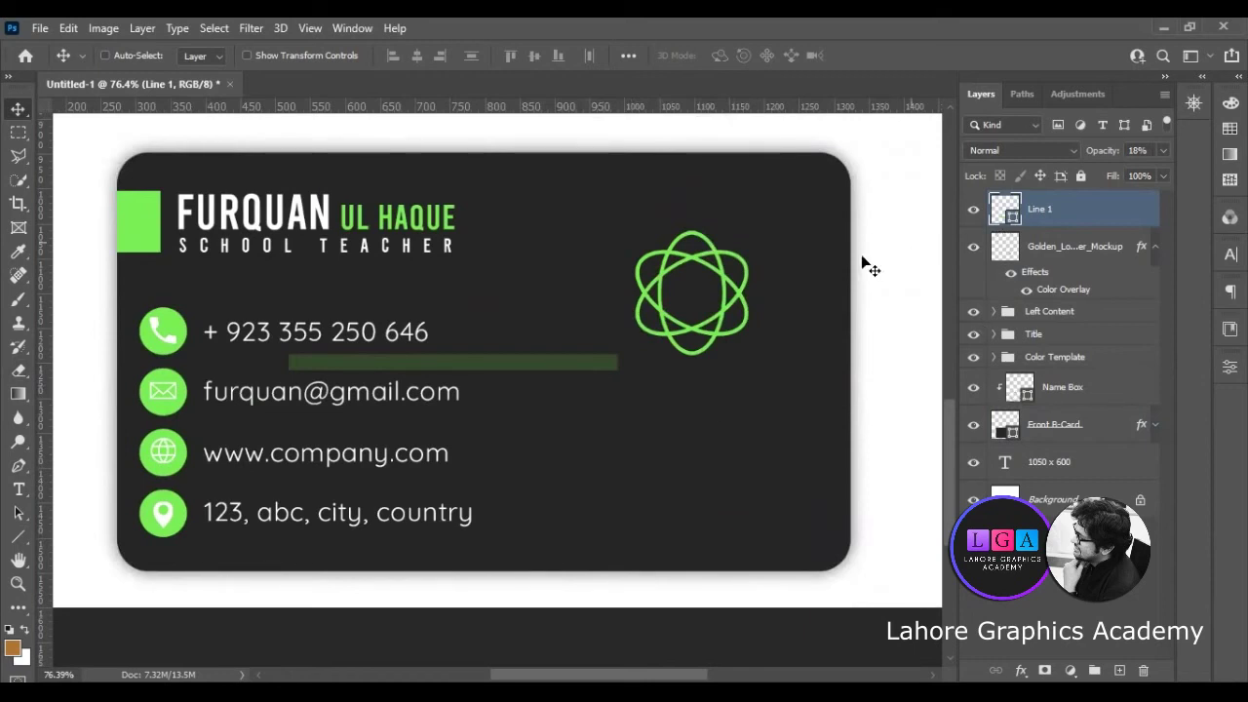
{"action": "left_click", "coordinate": [1063, 246]}
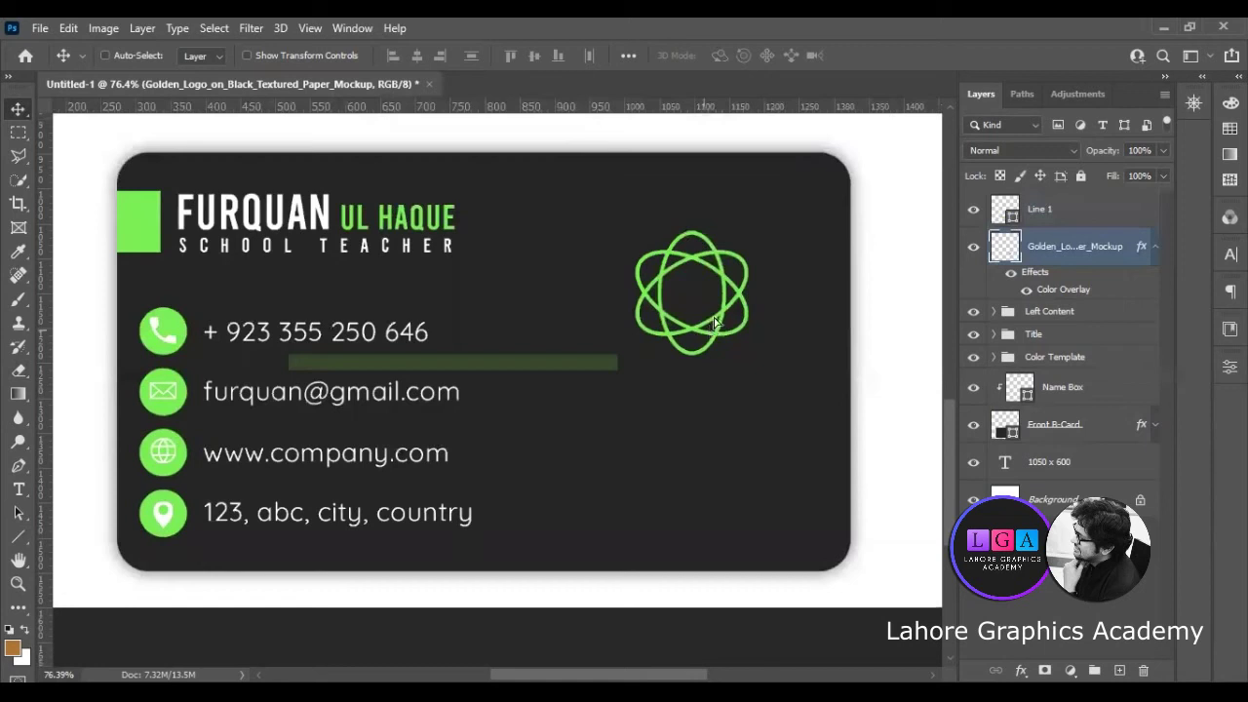
{"action": "left_click_drag", "start_coordinate": [704, 322], "coordinate": [733, 323]}
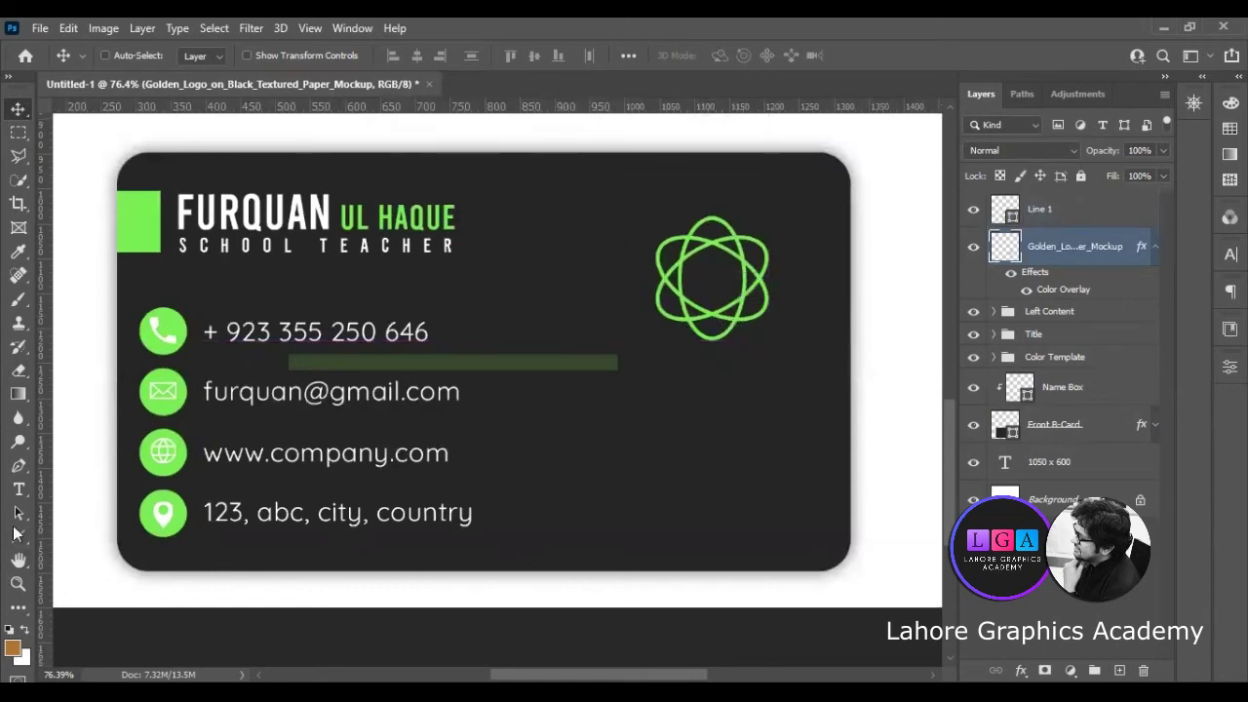
{"action": "left_click", "coordinate": [23, 492]}
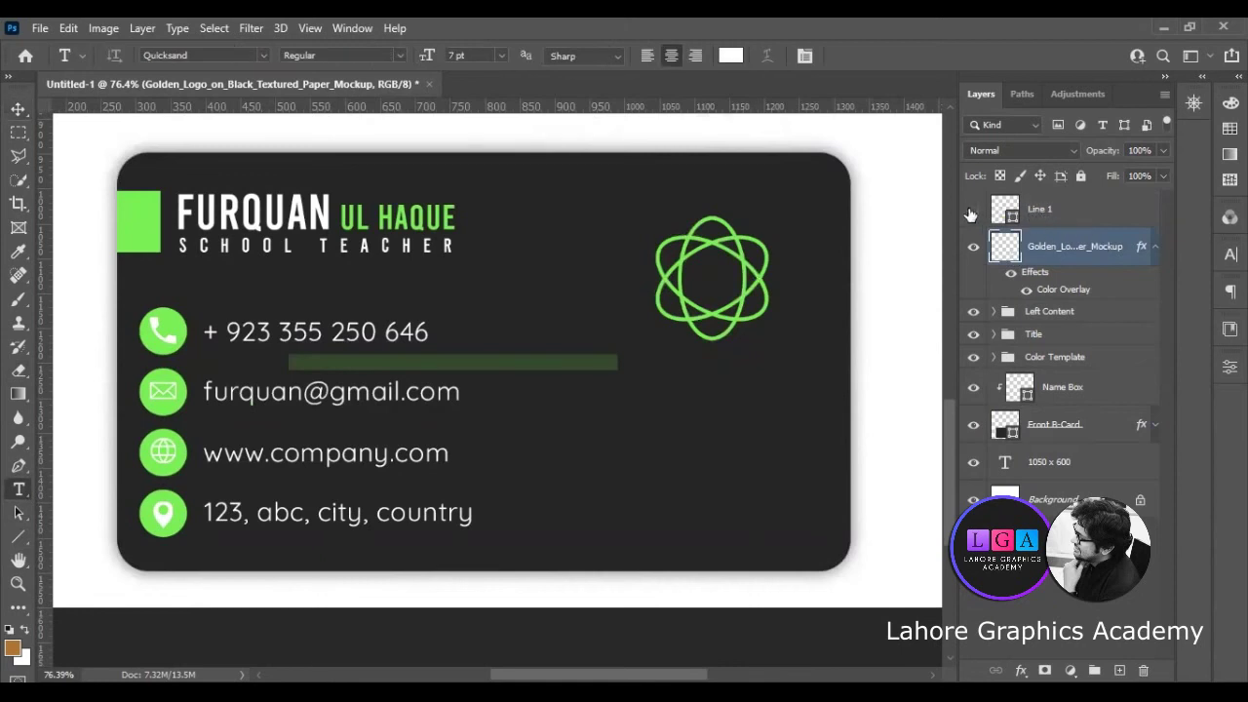
- Hide the faded green bar and type 'COMPANY NAME' below the logo
{"action": "left_click", "coordinate": [973, 210]}
{"action": "left_click", "coordinate": [622, 373]}
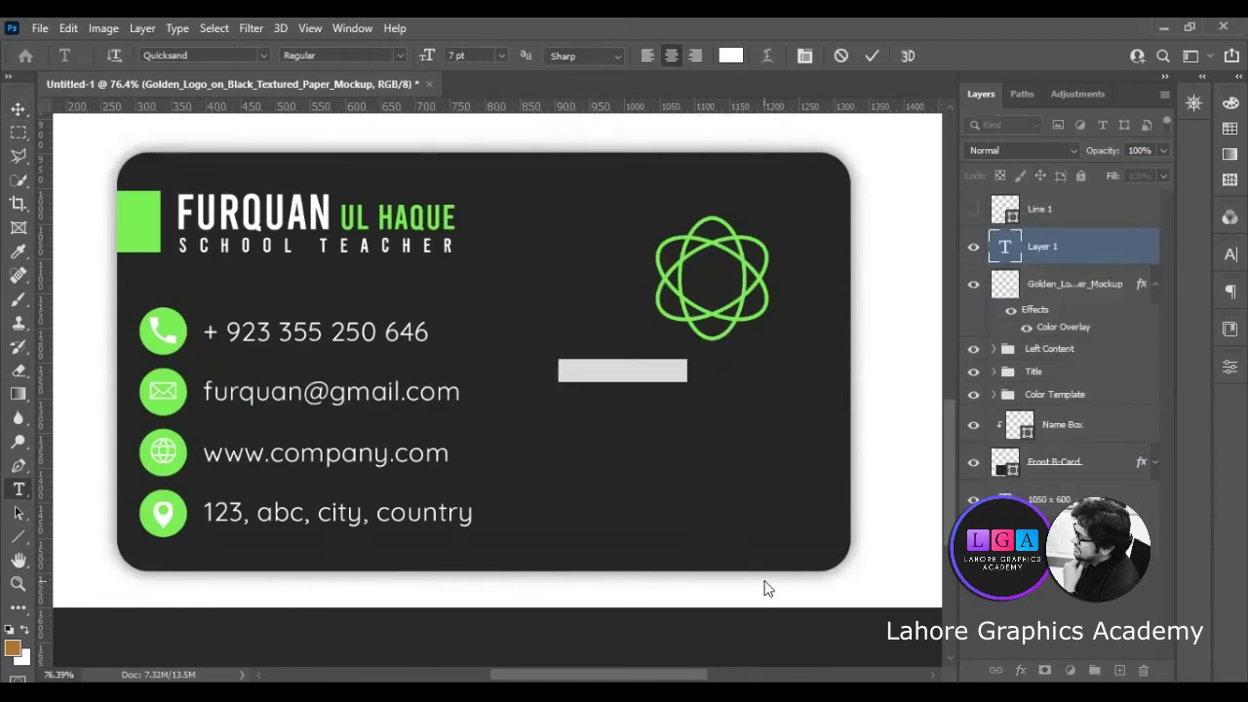
{"action": "type", "text": "COMPANY"}
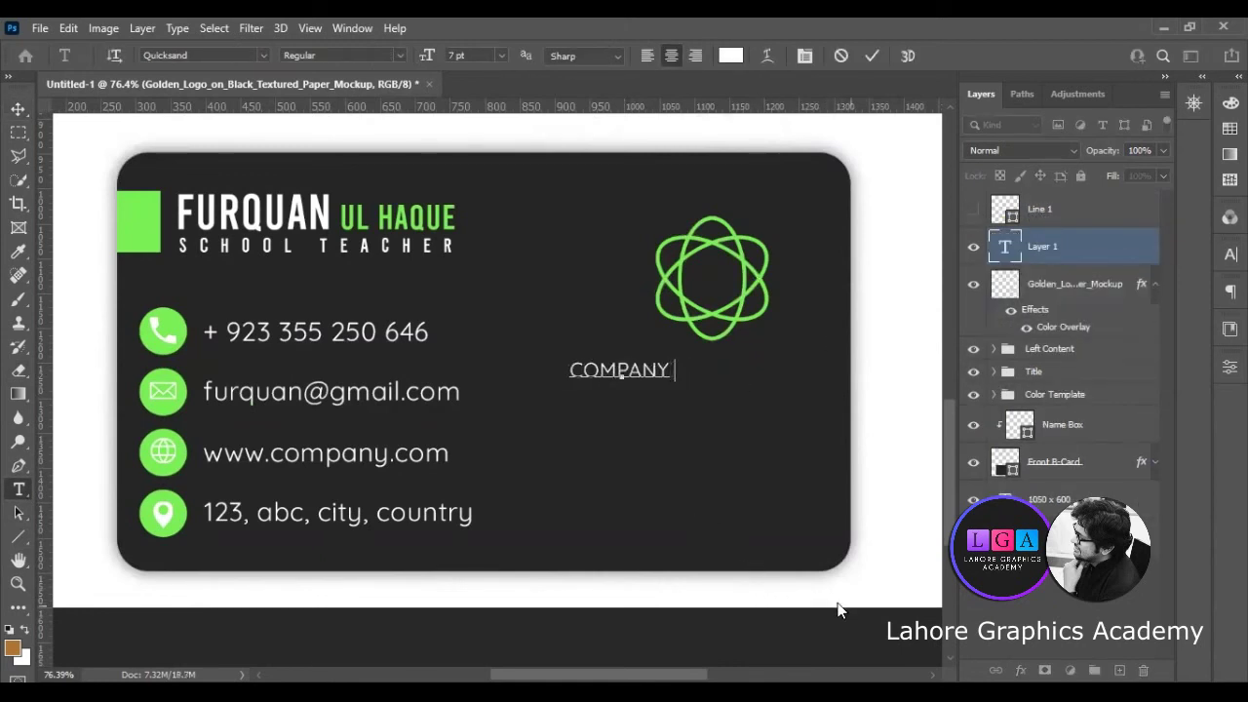
{"action": "type", "text": " NAMe"}
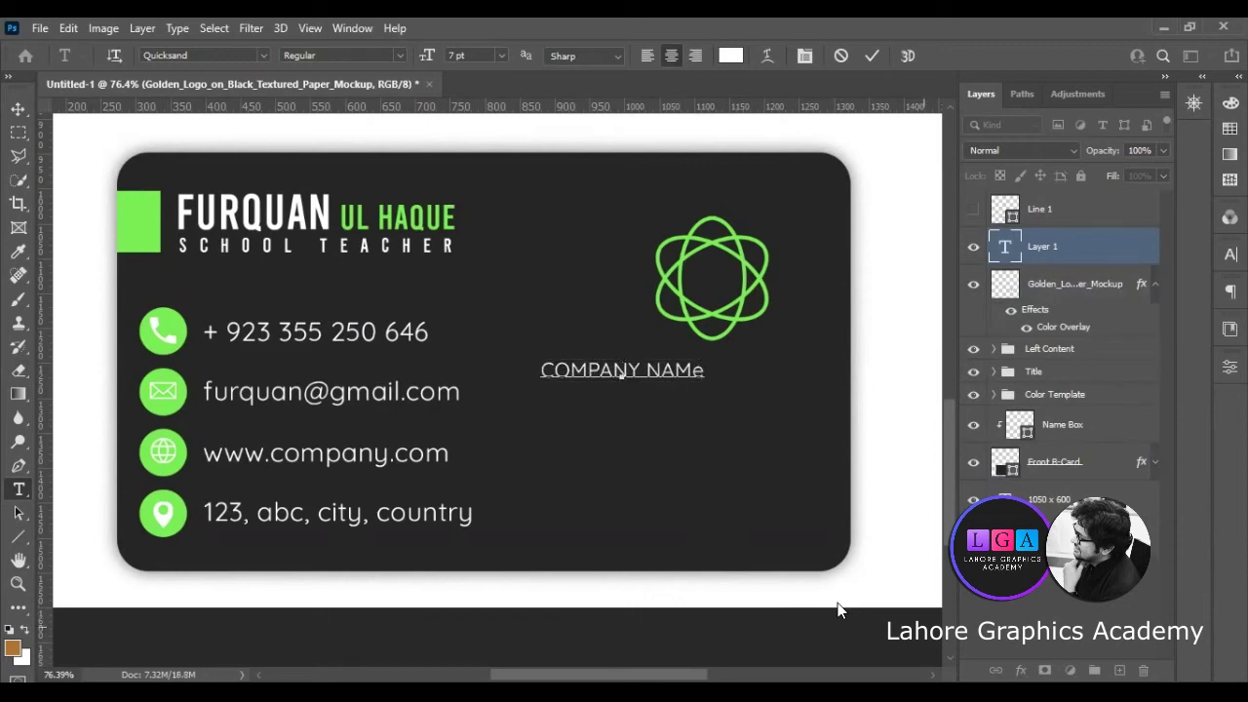
{"action": "key", "text": "BackSpace"}
{"action": "type", "text": "E"}
- Make COMPANY bold and NAME light weight, and centre the text under the logo
{"action": "left_click_drag", "start_coordinate": [645, 371], "coordinate": [732, 357]}
{"action": "left_click", "coordinate": [402, 54]}
{"action": "left_click", "coordinate": [362, 119]}
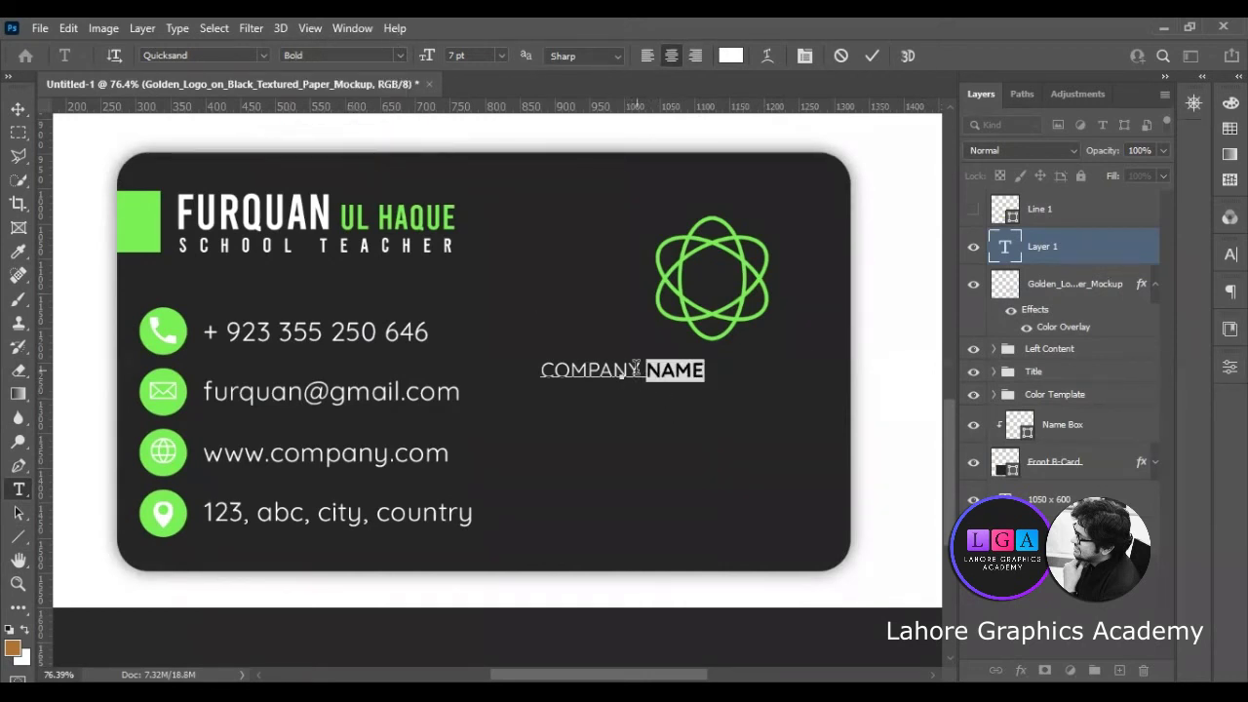
{"action": "mouse_move", "coordinate": [641, 367]}
{"action": "left_mouse_down"}
{"action": "mouse_move", "coordinate": [543, 398]}
{"action": "mouse_move", "coordinate": [641, 438]}
{"action": "mouse_move", "coordinate": [644, 371]}
{"action": "mouse_move", "coordinate": [488, 362]}
{"action": "left_mouse_up"}
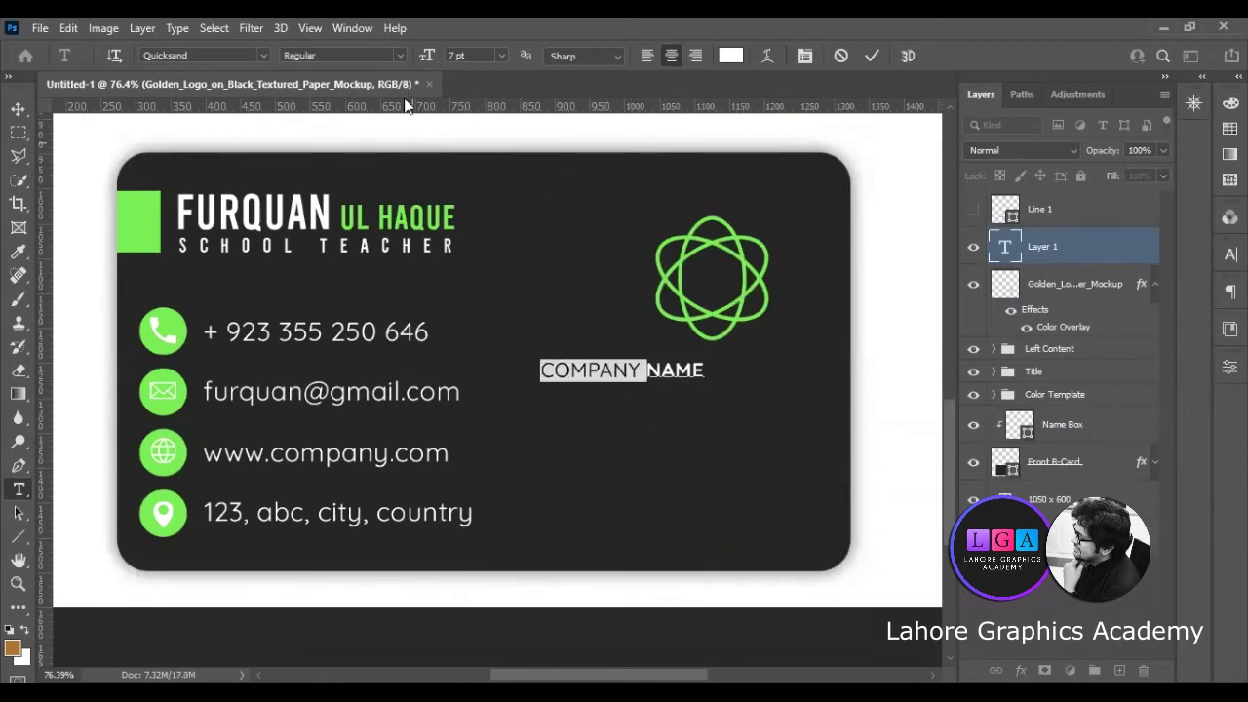
{"action": "left_click", "coordinate": [399, 54]}
{"action": "left_click", "coordinate": [314, 129]}
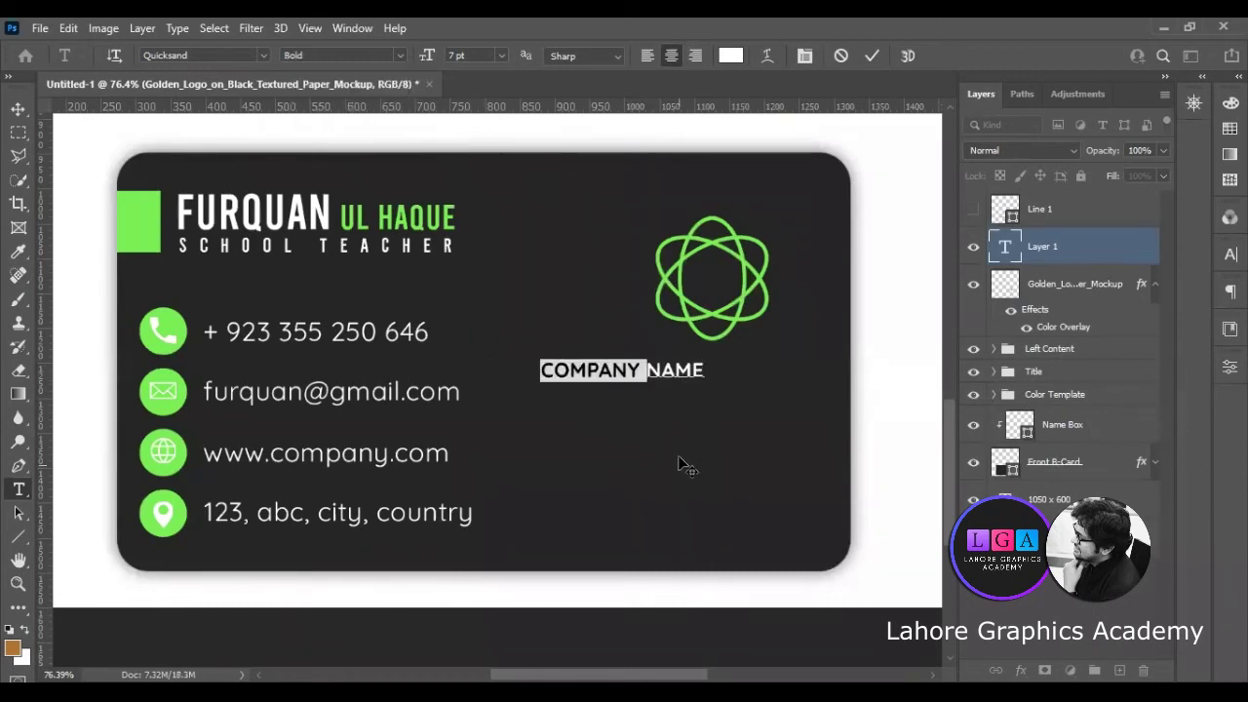
{"action": "double_click", "coordinate": [650, 369]}
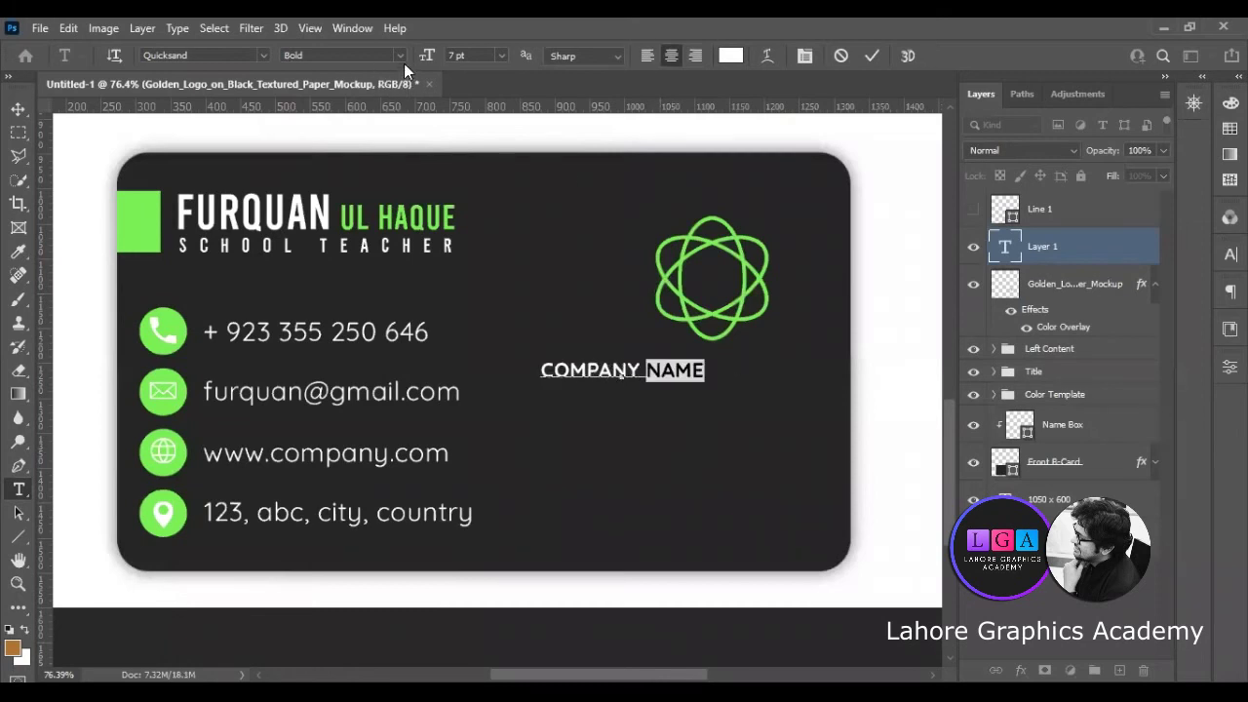
{"action": "left_click", "coordinate": [401, 58]}
{"action": "left_click", "coordinate": [302, 73]}
{"action": "left_click_drag", "start_coordinate": [685, 420], "coordinate": [767, 417]}
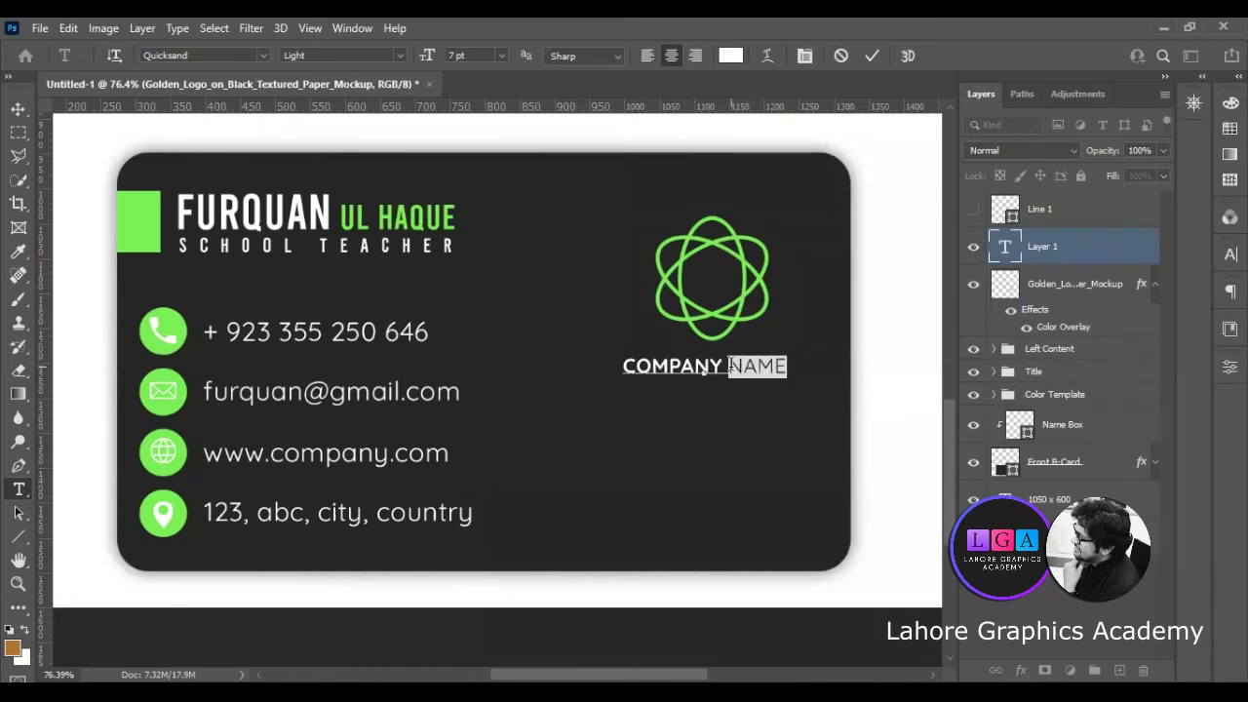
- Colour COMPANY green, set NAME to Regular, commit, and delete the hidden Line 1 layer
{"action": "left_click_drag", "start_coordinate": [730, 363], "coordinate": [625, 364]}
{"action": "key", "text": "ctrl+Return"}
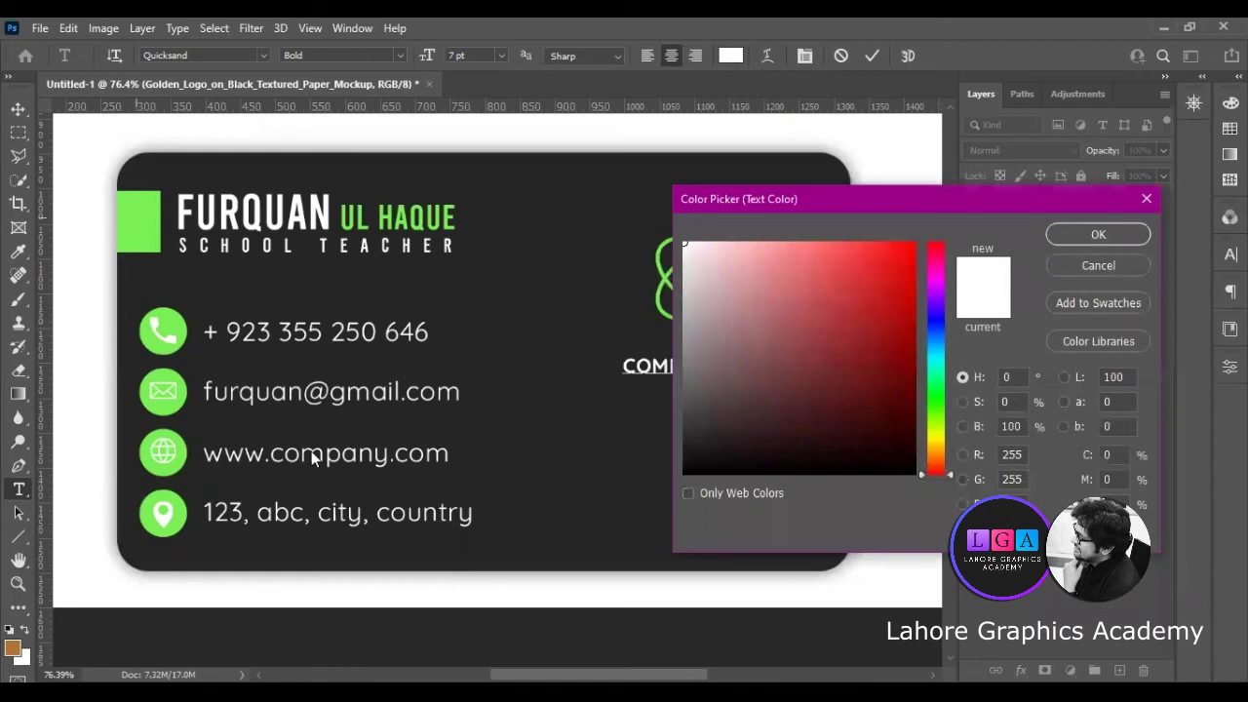
{"action": "left_click", "coordinate": [163, 512]}
{"action": "left_click", "coordinate": [1098, 234]}
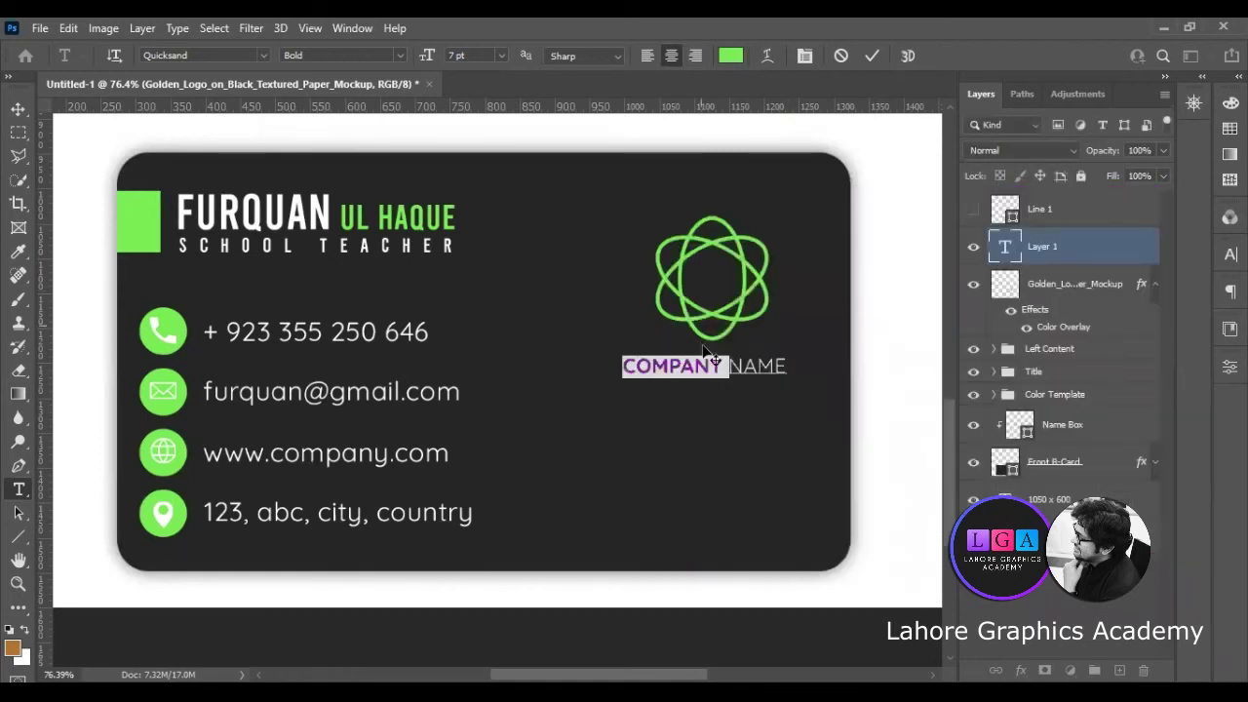
{"action": "key", "text": "shift+End"}
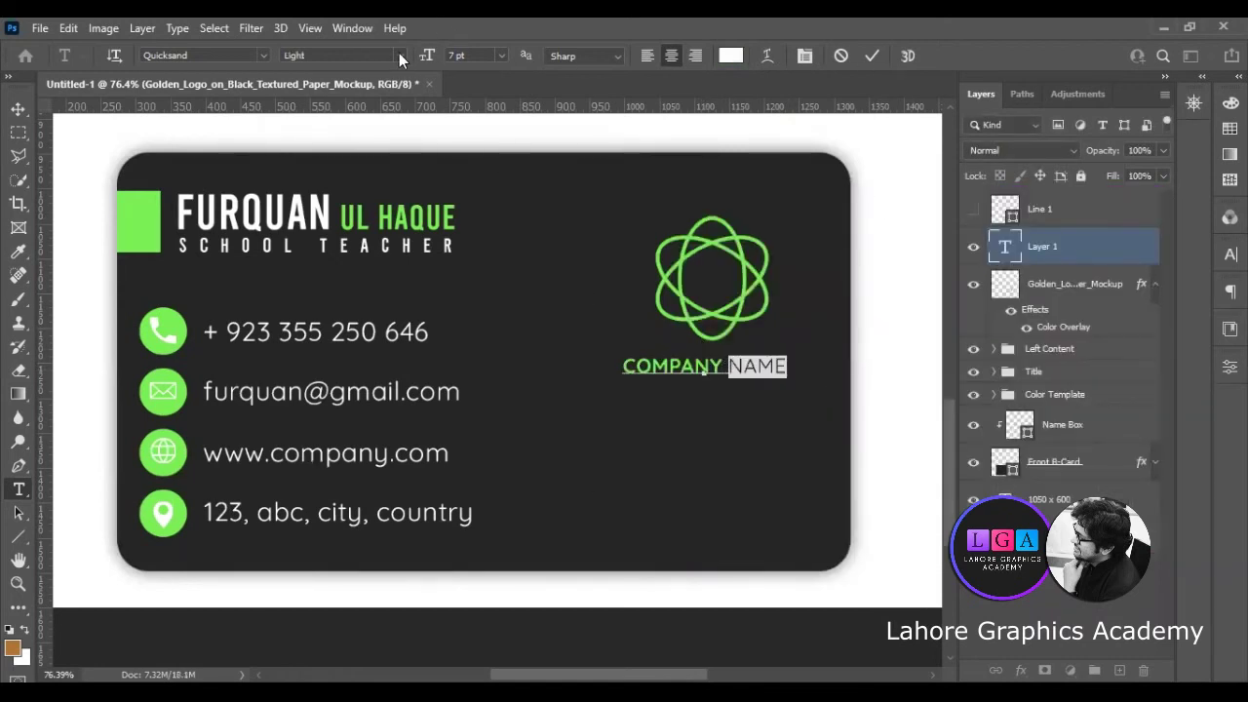
{"action": "left_click", "coordinate": [399, 55]}
{"action": "left_click", "coordinate": [367, 89]}
{"action": "left_click", "coordinate": [871, 57]}
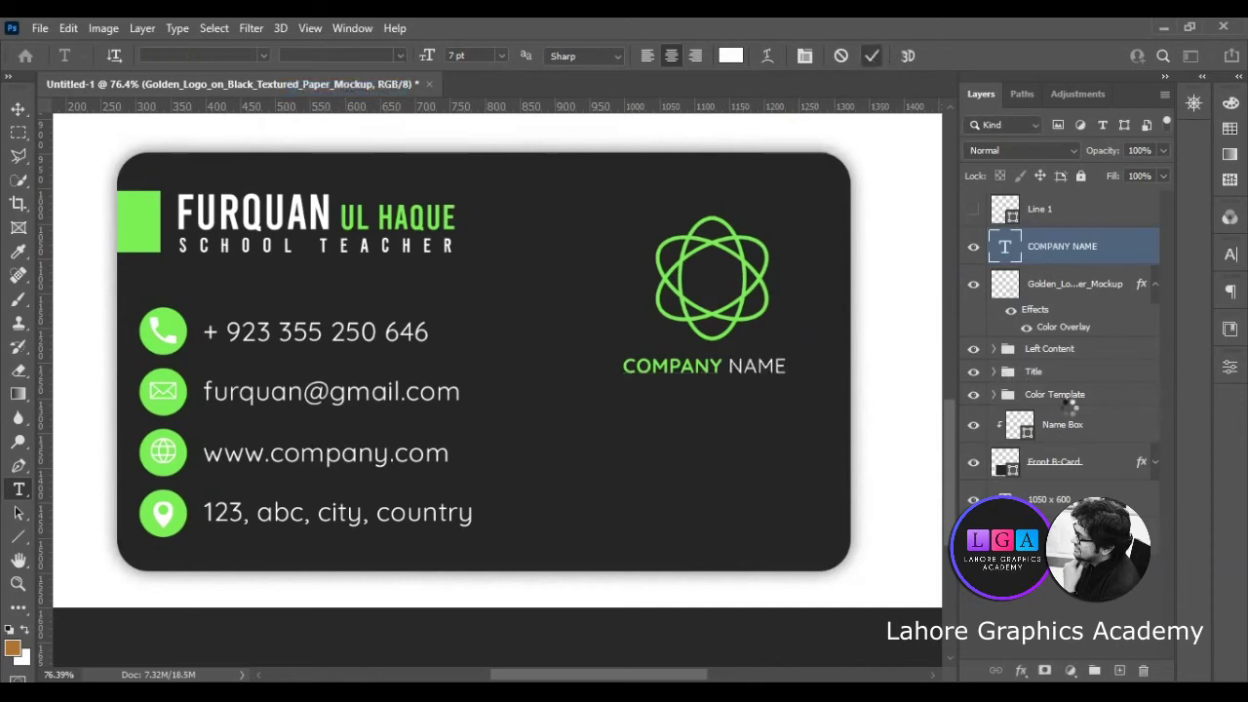
{"action": "left_click", "coordinate": [1065, 221]}
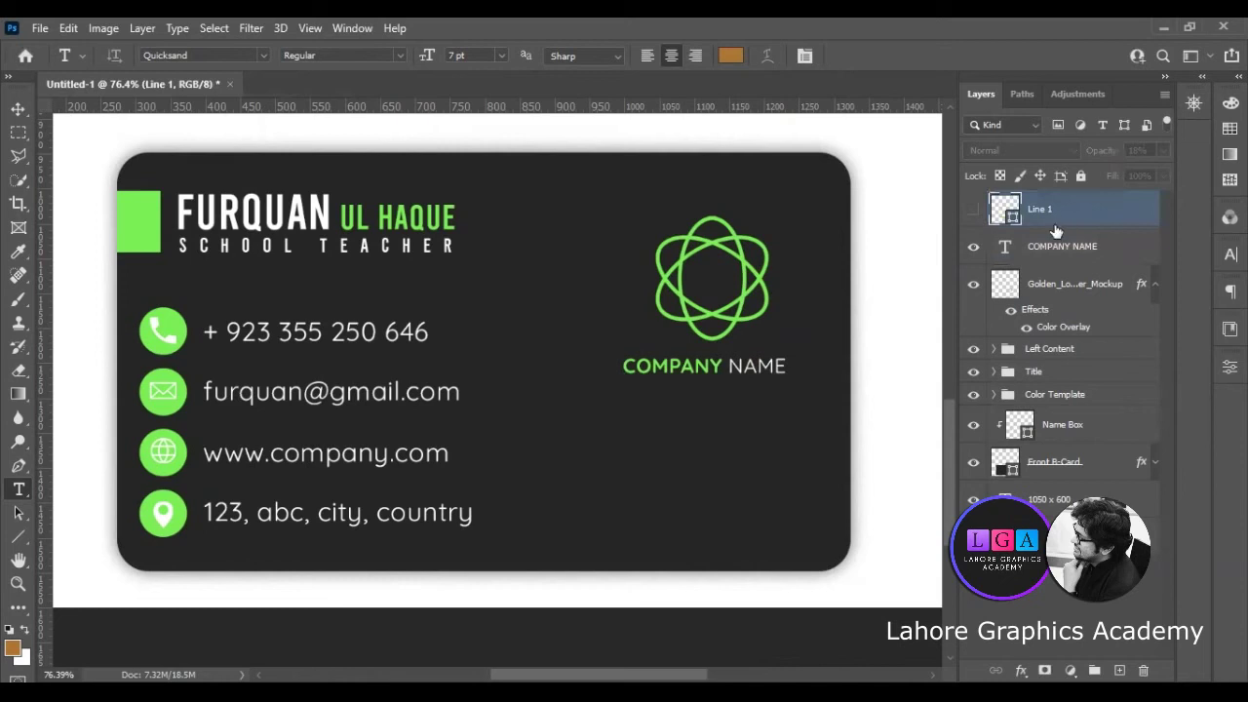
{"action": "key", "text": "Delete"}
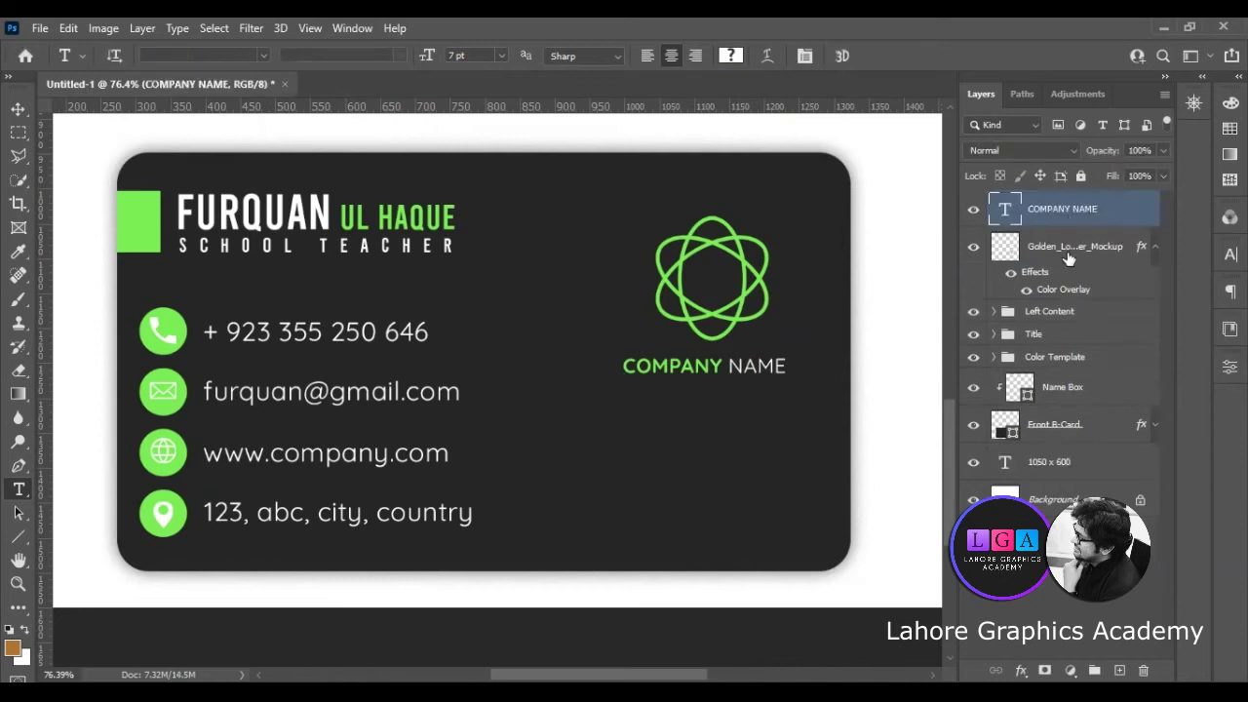
- Type the tagline 'Enter Your Tagline here' under COMPANY NAME and colour it light grey
{"action": "left_click", "coordinate": [1155, 248]}
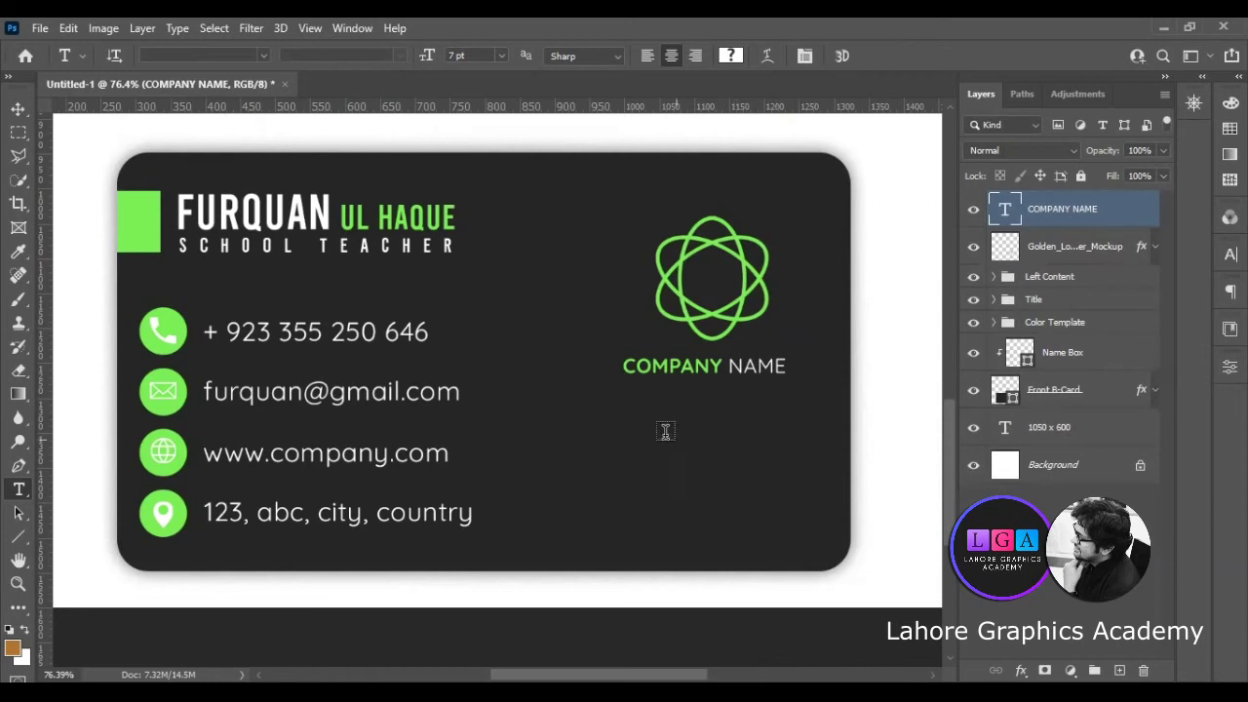
{"action": "left_click", "coordinate": [627, 409]}
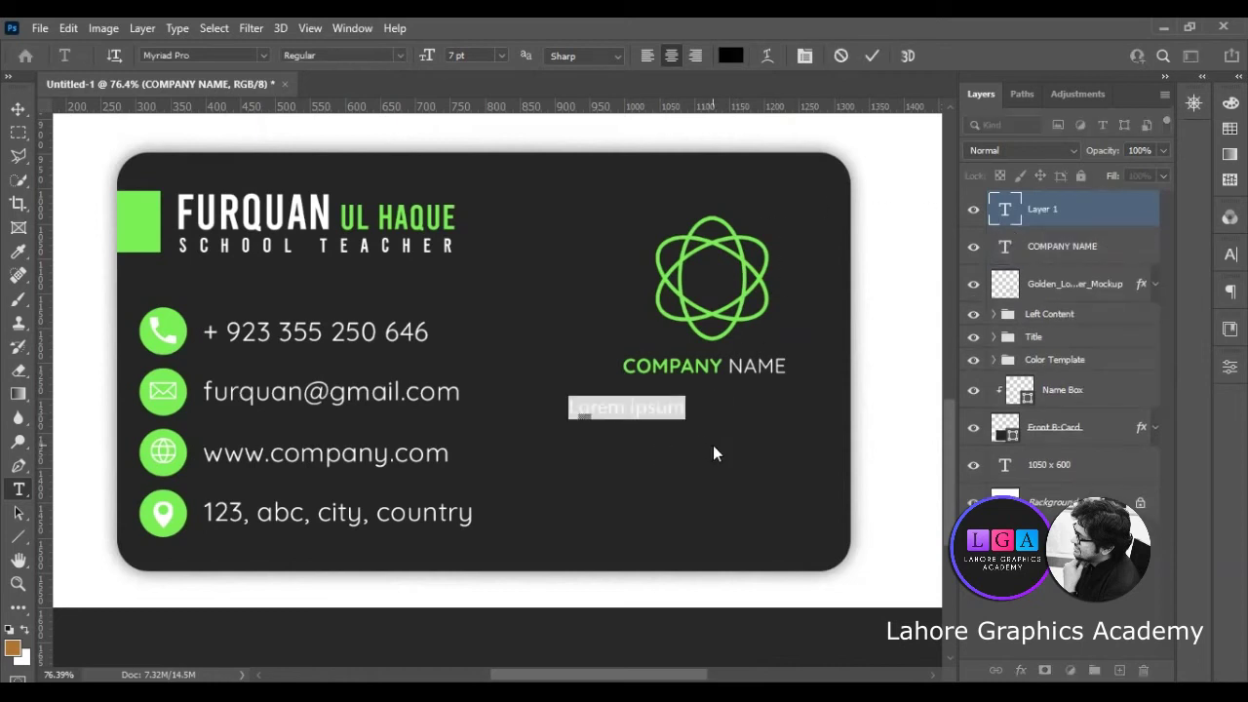
{"action": "type", "text": "Enter Your"}
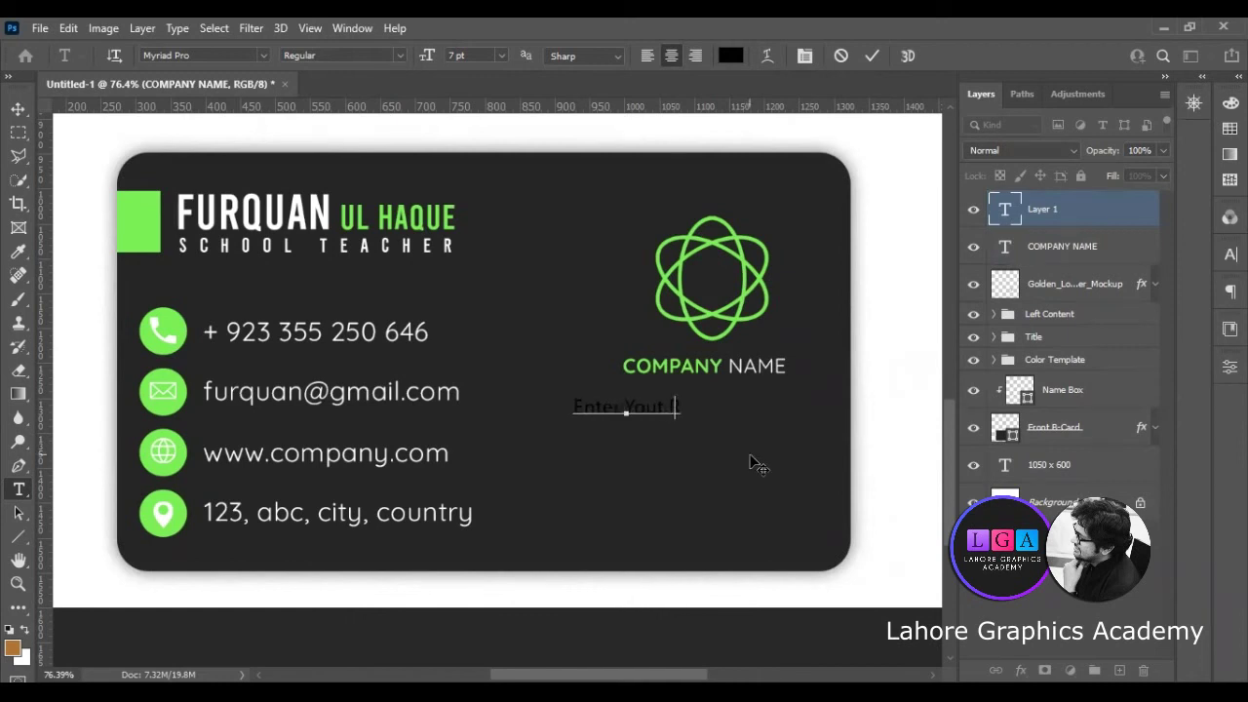
{"action": "type", "text": " Tagline"}
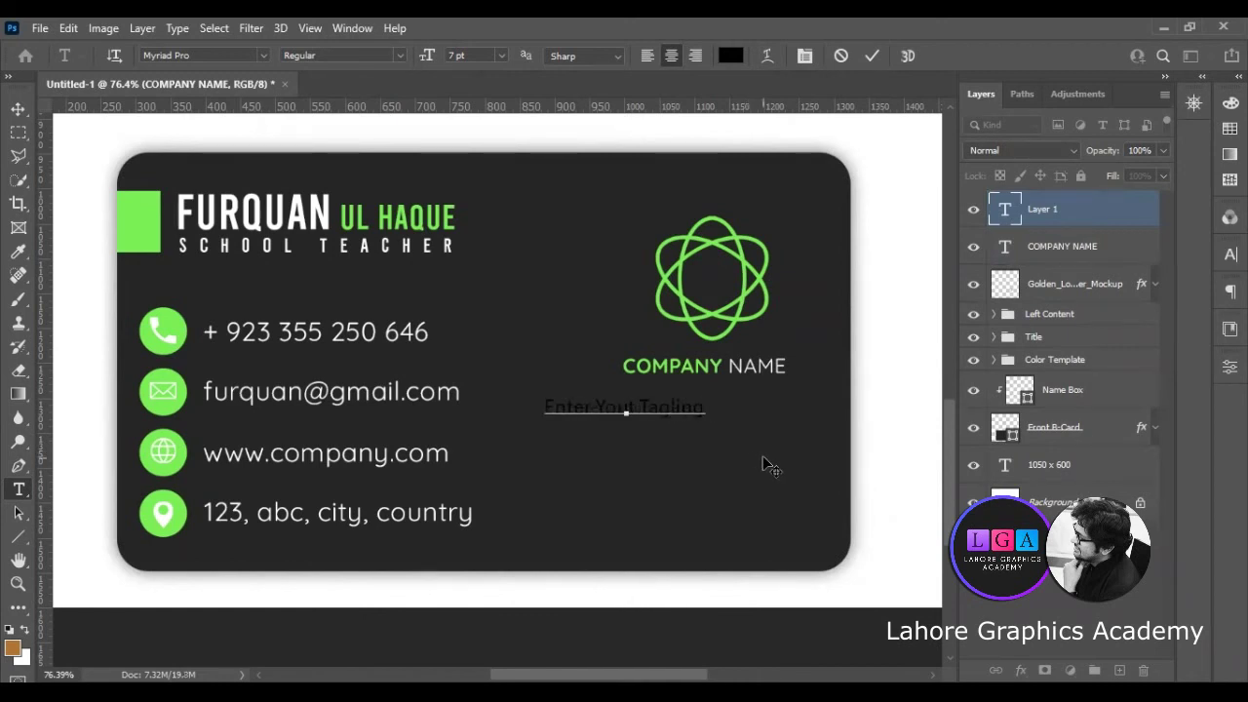
{"action": "type", "text": "e"}
{"action": "type", "text": "ere"}
{"action": "key", "text": "ctrl+a"}
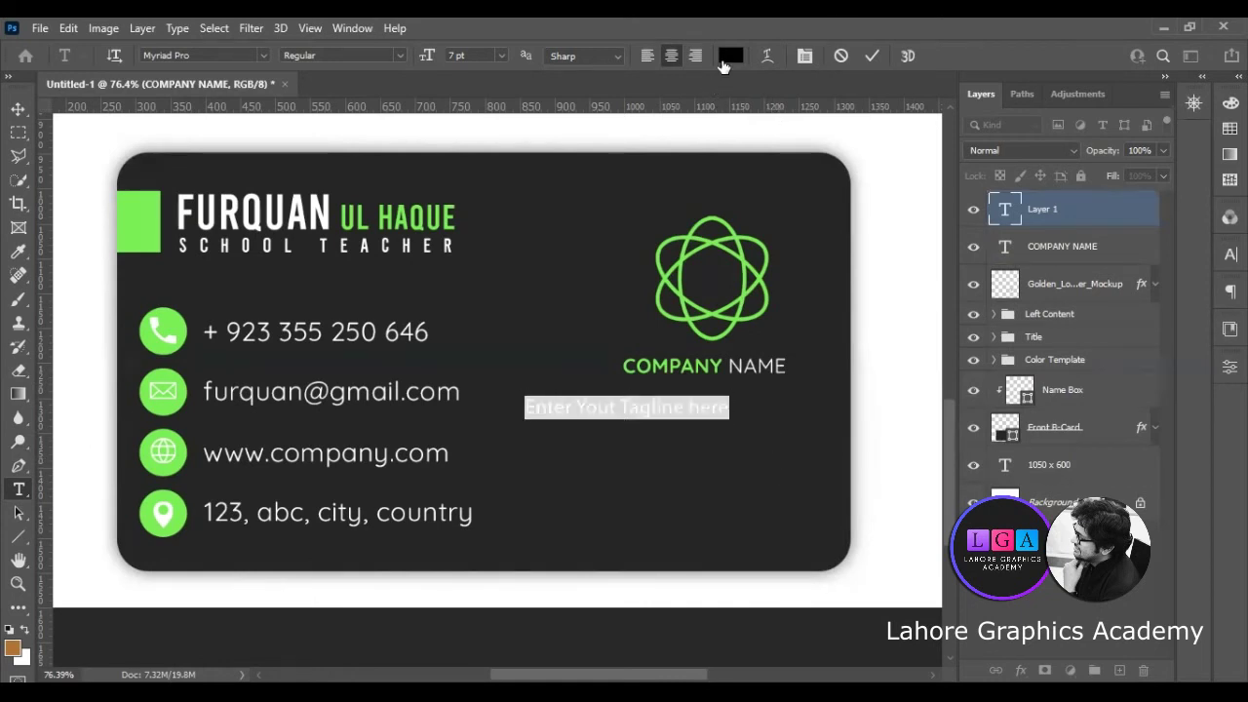
{"action": "left_click", "coordinate": [731, 57]}
{"action": "type", "text": "ffffff"}
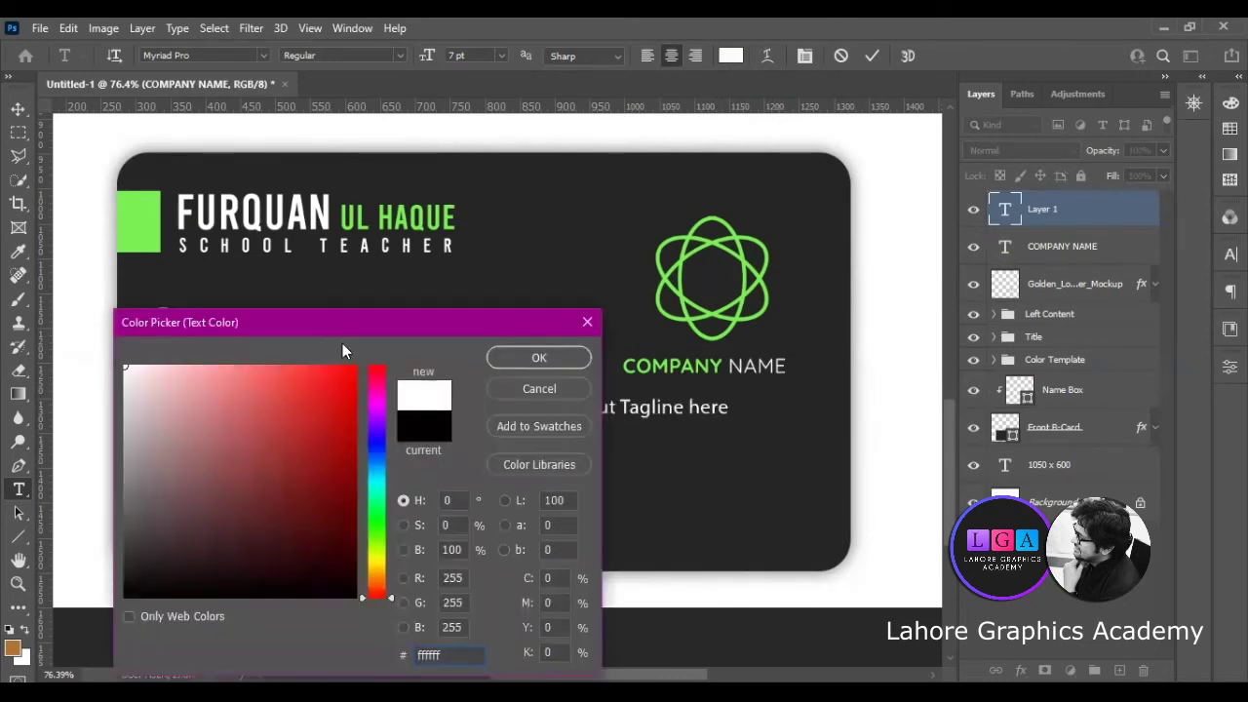
{"action": "left_click_drag", "start_coordinate": [333, 321], "coordinate": [252, 336]}
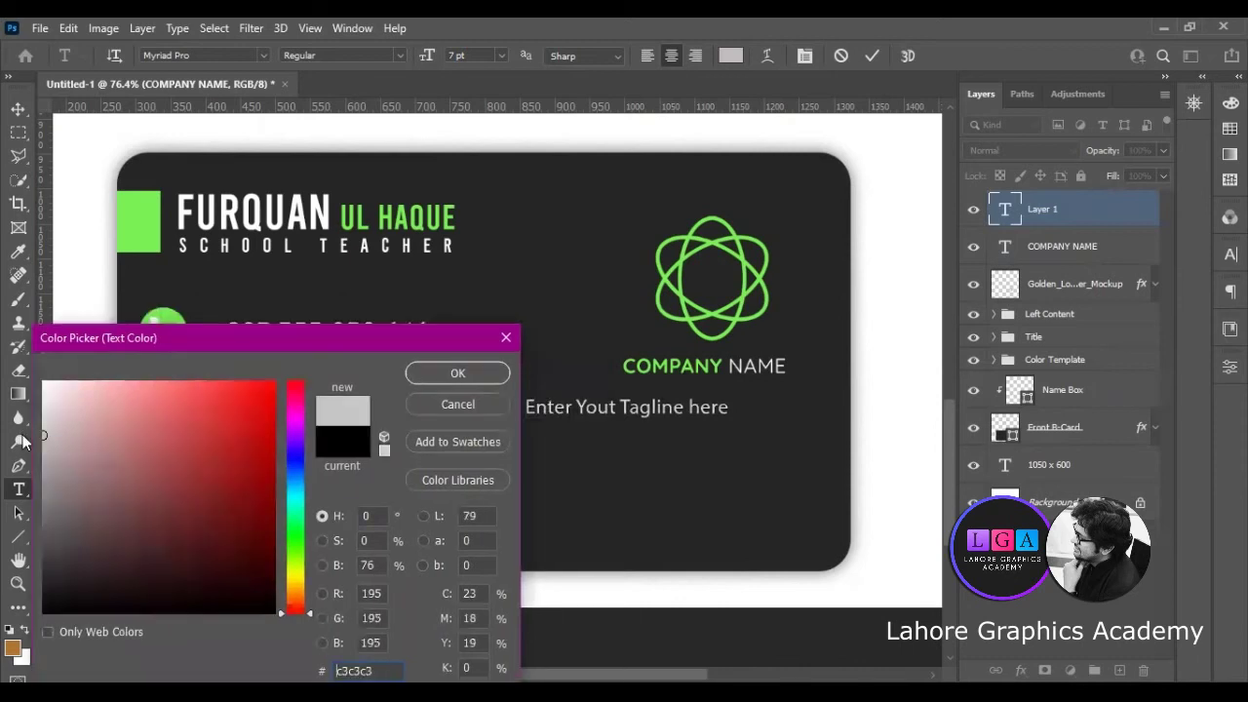
{"action": "left_click", "coordinate": [43, 450]}
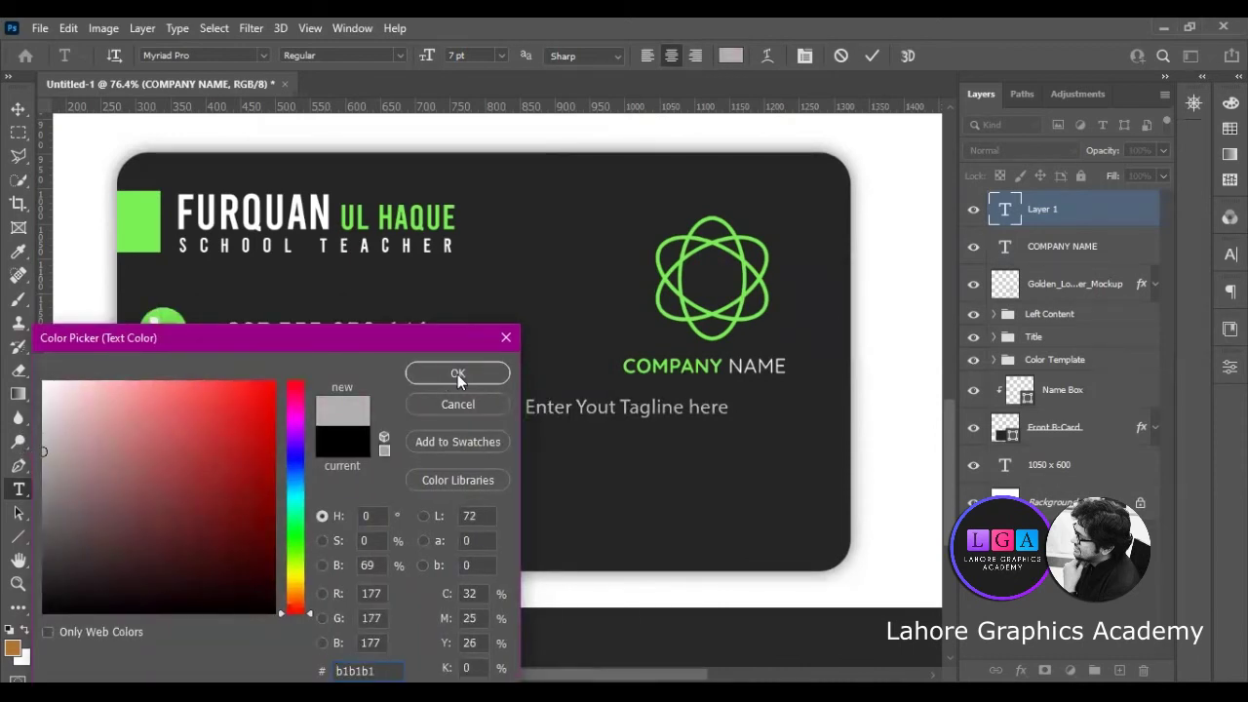
{"action": "left_click", "coordinate": [458, 373]}
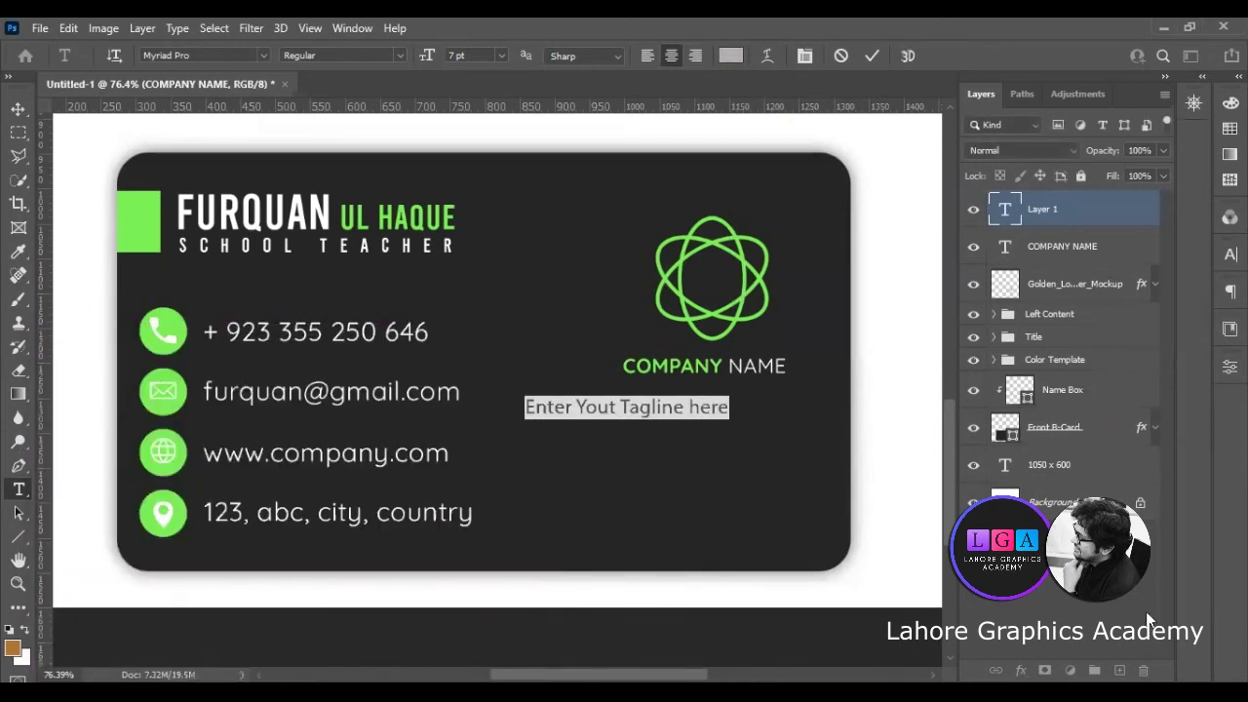
{"action": "left_click", "coordinate": [1006, 209]}
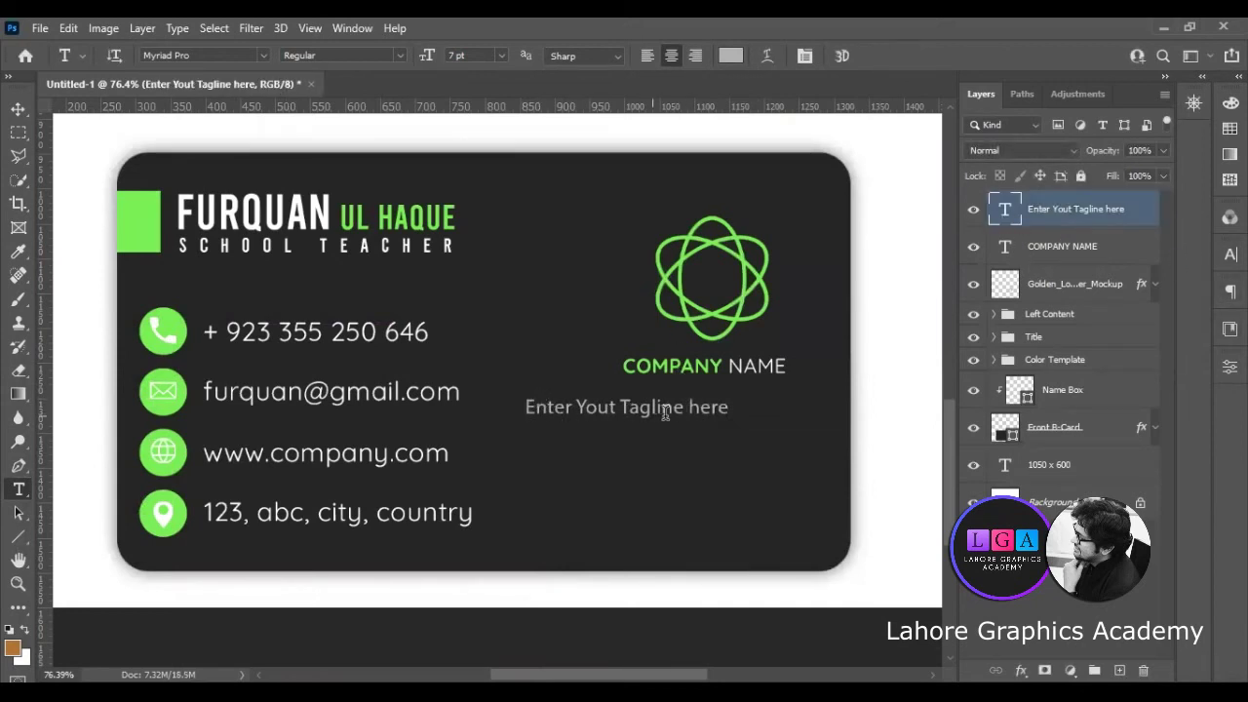
- Correct the misspelled 'Yout' to 'Your' and select the whole tagline for character formatting
{"action": "left_click", "coordinate": [605, 410]}
{"action": "double_click", "coordinate": [604, 408]}
{"action": "left_click", "coordinate": [612, 408]}
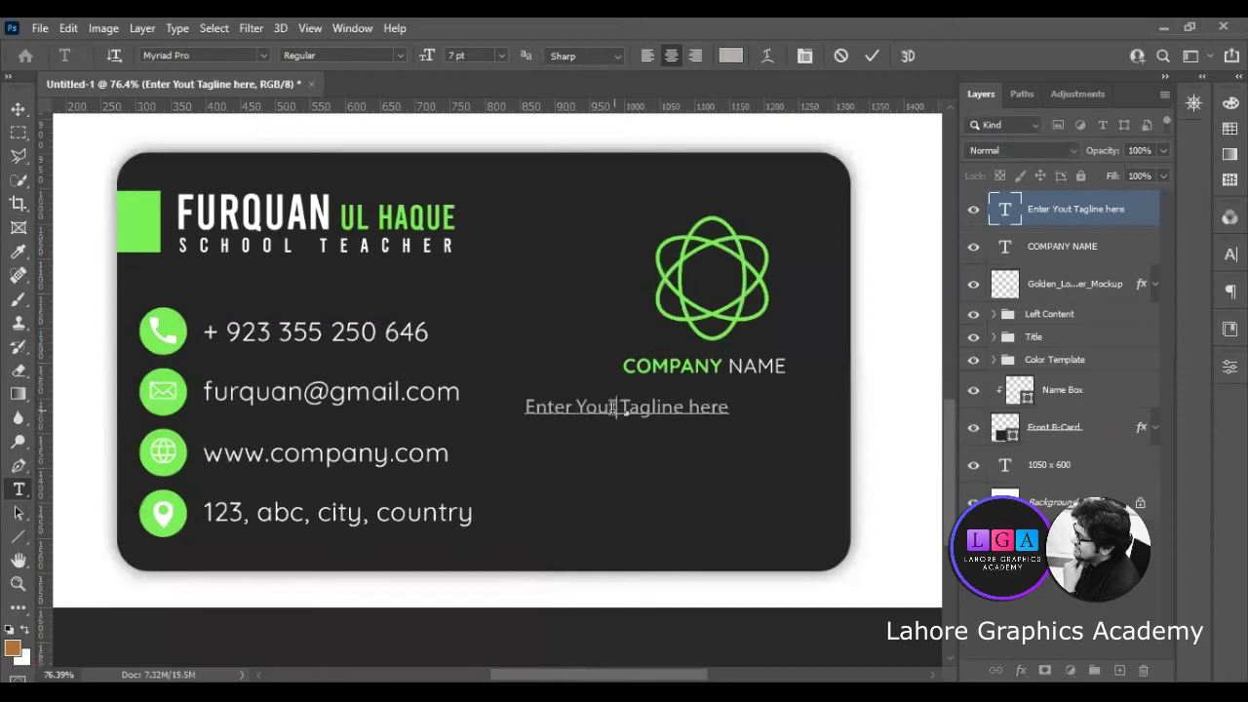
{"action": "type", "text": "r"}
{"action": "left_click", "coordinate": [870, 57]}
{"action": "left_click", "coordinate": [646, 404]}
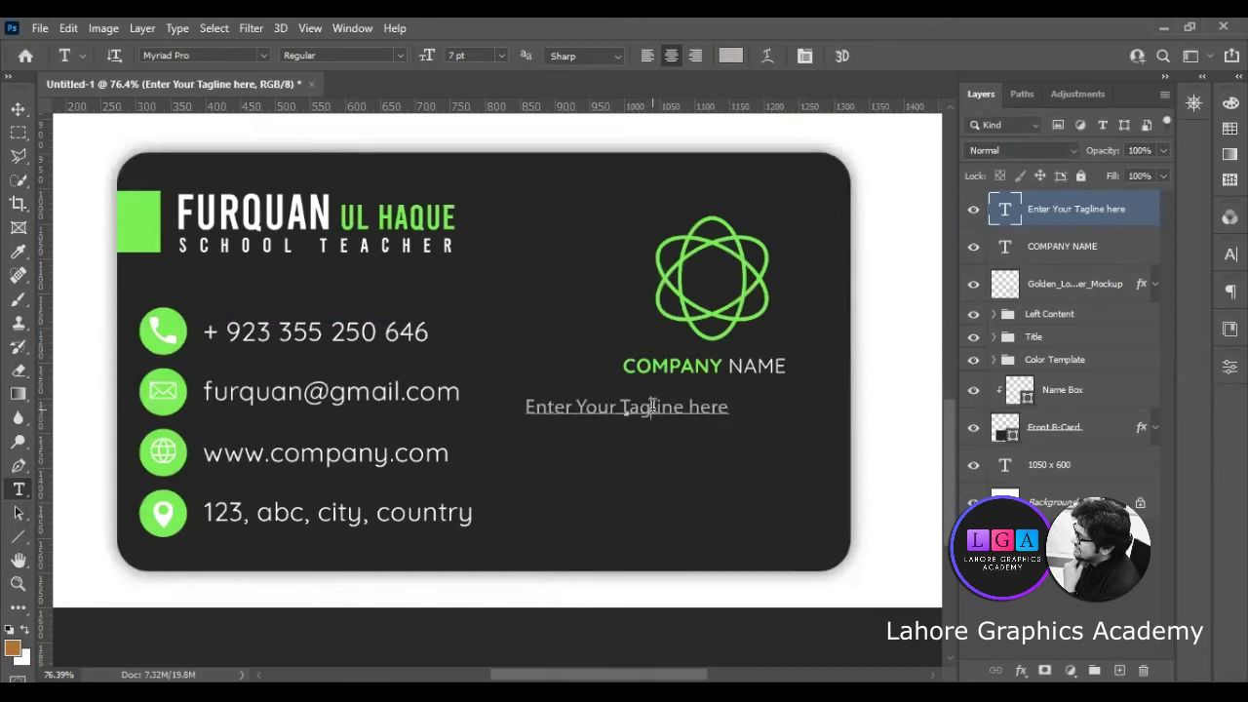
{"action": "triple_click", "coordinate": [645, 404]}
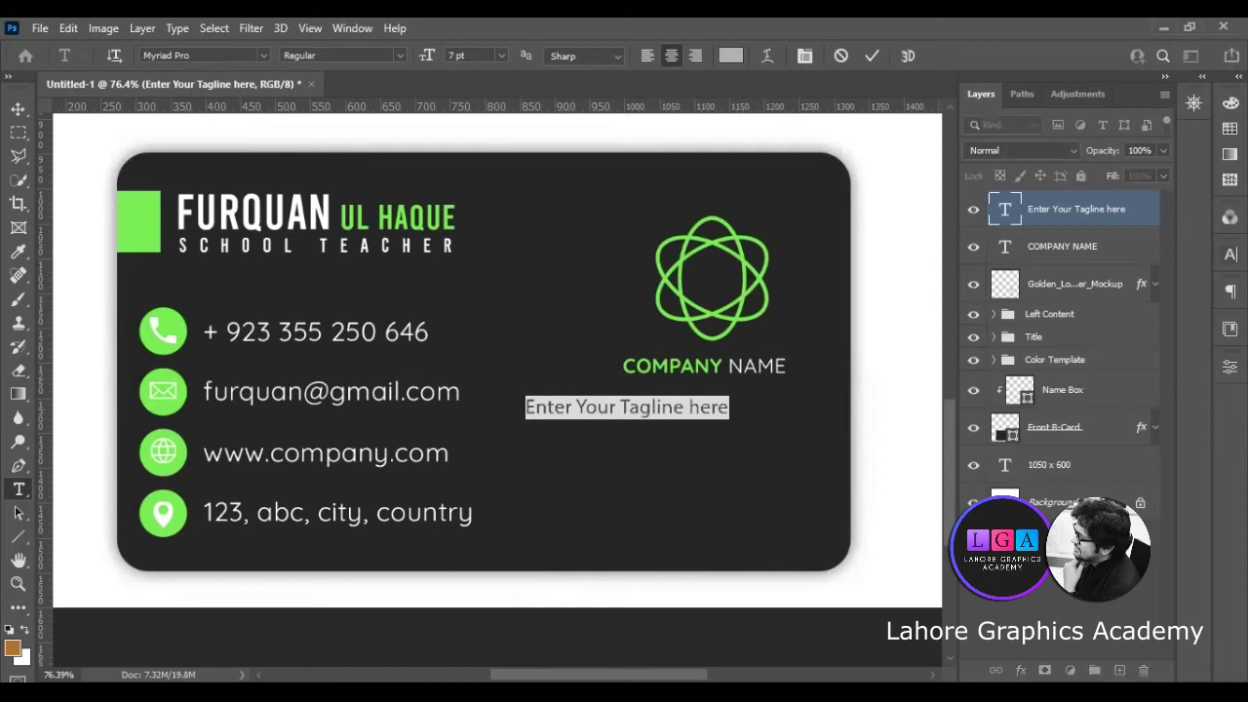
{"action": "key", "text": "ctrl+t"}
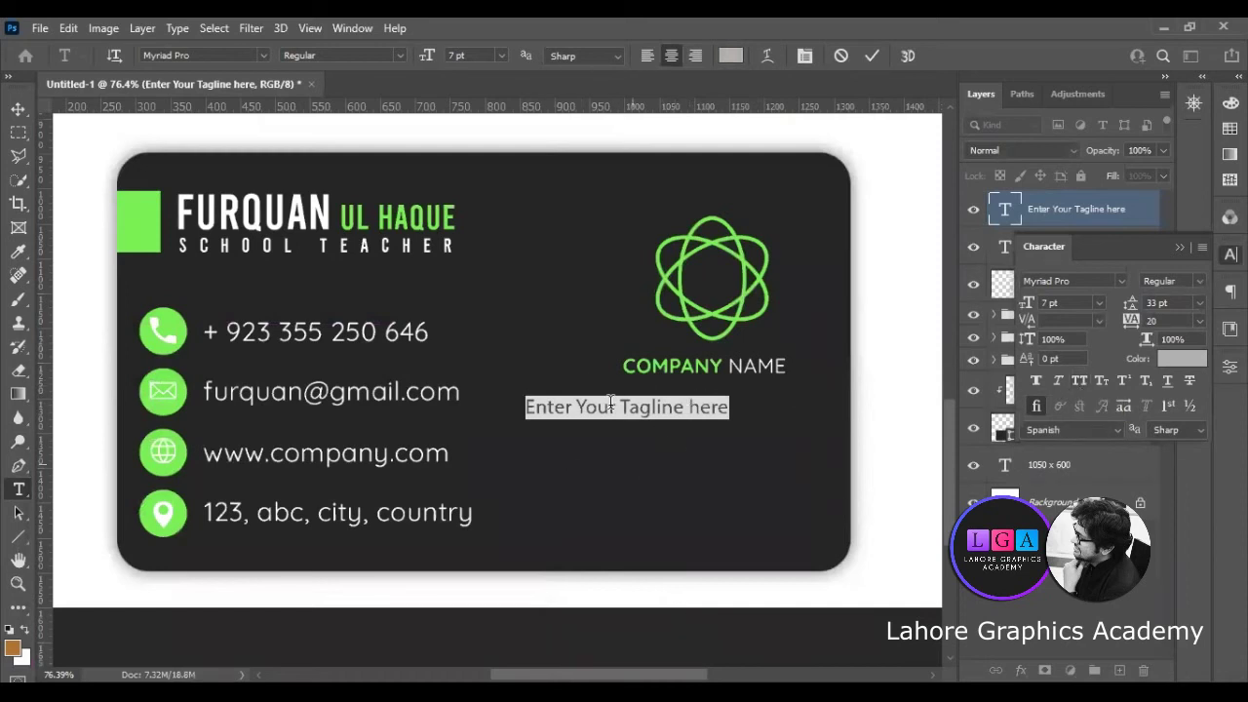
- Set the tagline to All Caps at 5 pt and place it just under COMPANY NAME
{"action": "left_click", "coordinate": [1080, 381]}
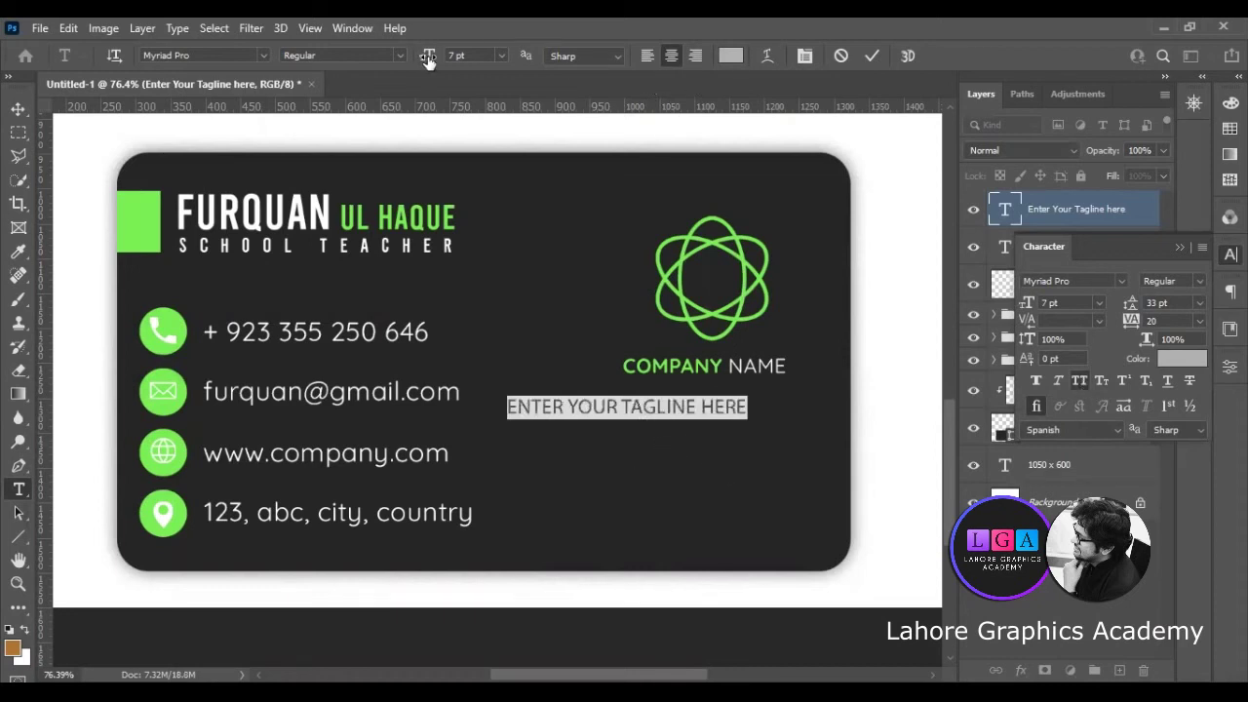
{"action": "left_click_drag", "start_coordinate": [429, 57], "coordinate": [427, 61]}
{"action": "type", "text": "5"}
{"action": "mouse_move", "coordinate": [598, 445]}
{"action": "left_mouse_down"}
{"action": "mouse_move", "coordinate": [670, 427]}
{"action": "mouse_move", "coordinate": [675, 413]}
{"action": "left_mouse_up"}
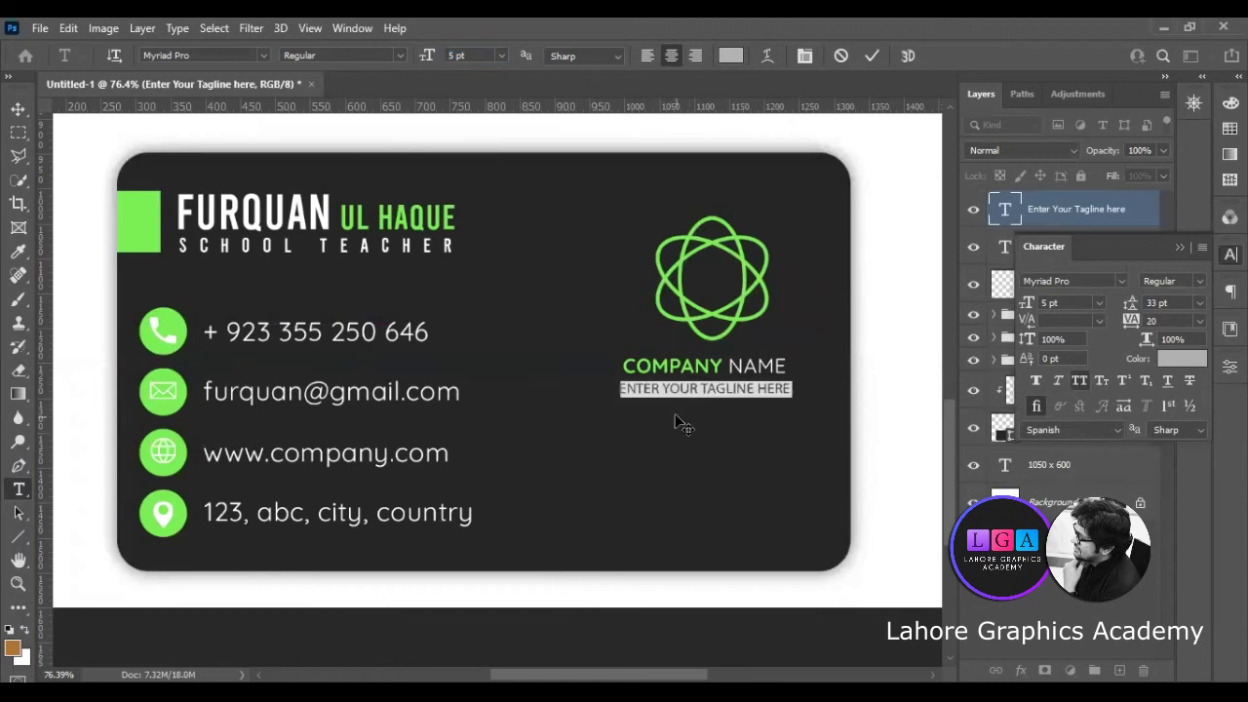
{"action": "left_click", "coordinate": [870, 57]}
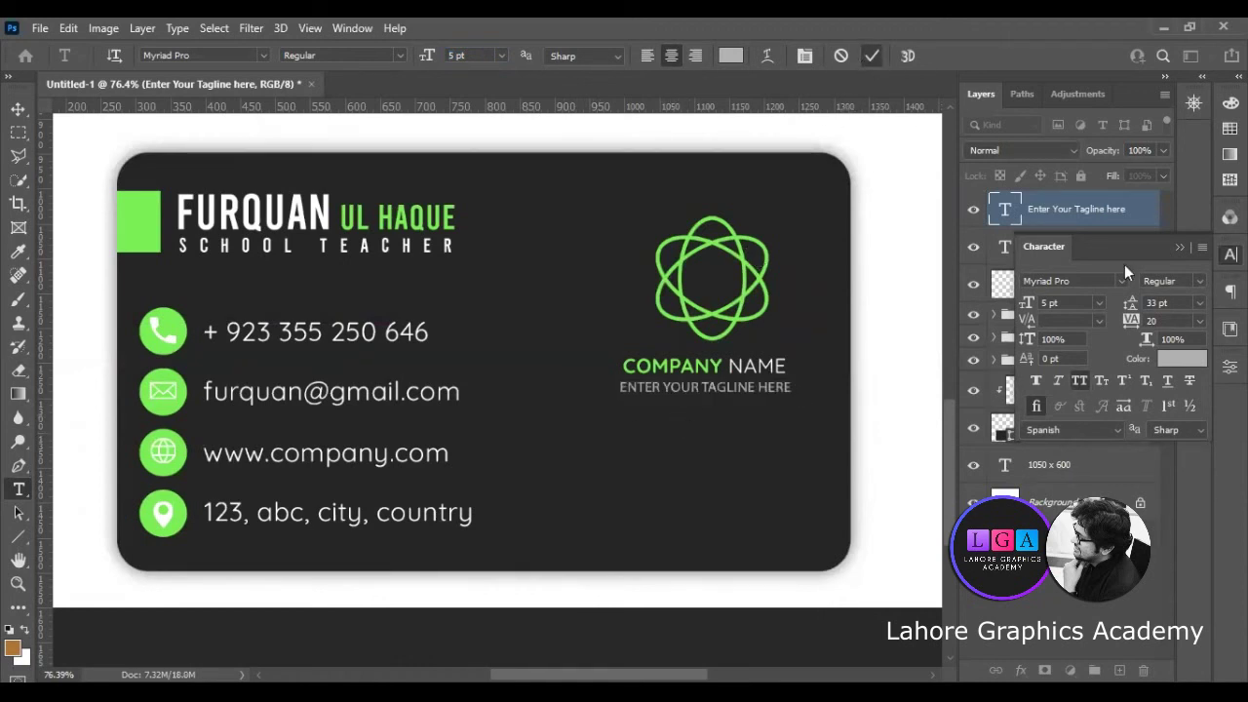
{"action": "left_click", "coordinate": [1179, 248]}
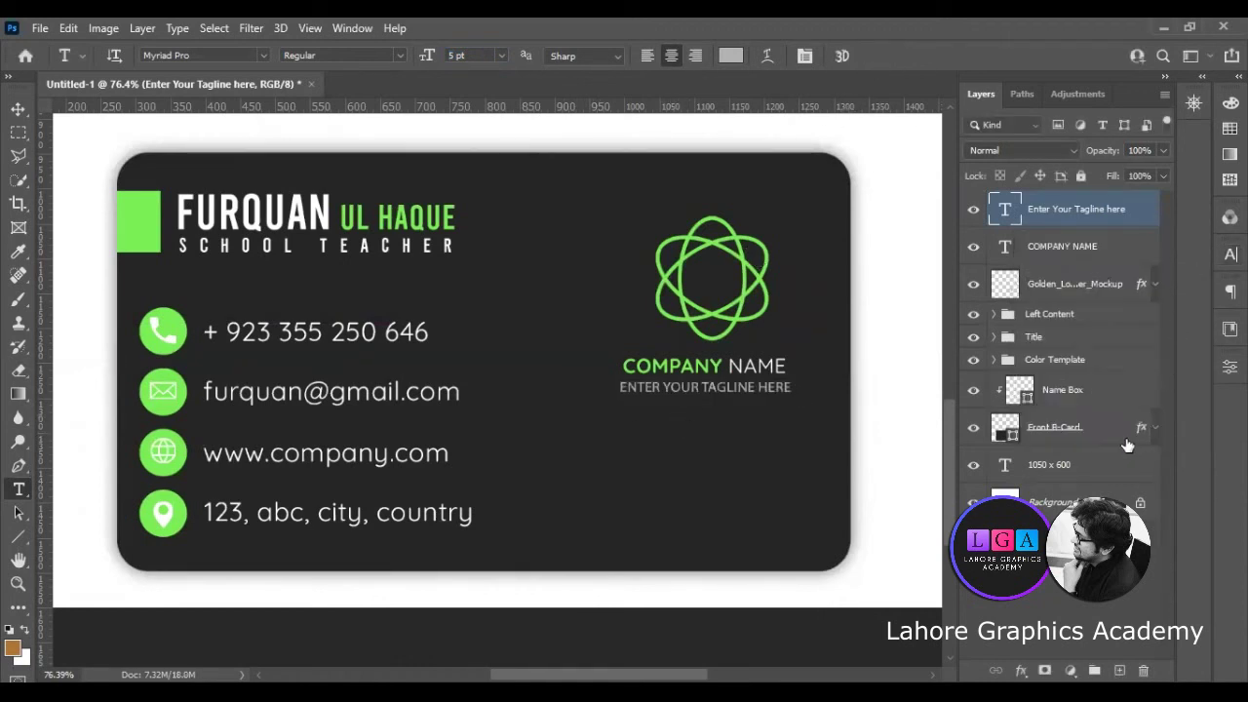
- Recolour the tagline text white and commit the change
{"action": "double_click", "coordinate": [1004, 208]}
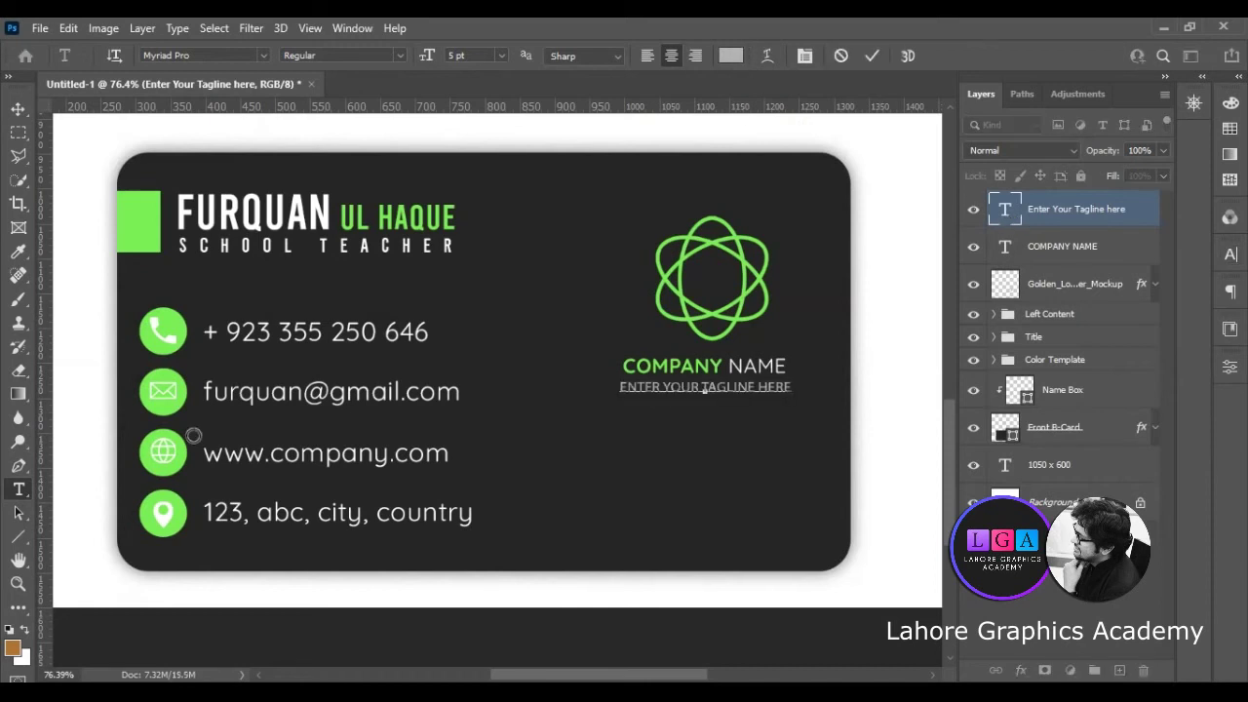
{"action": "left_click", "coordinate": [731, 56]}
{"action": "left_click", "coordinate": [458, 358]}
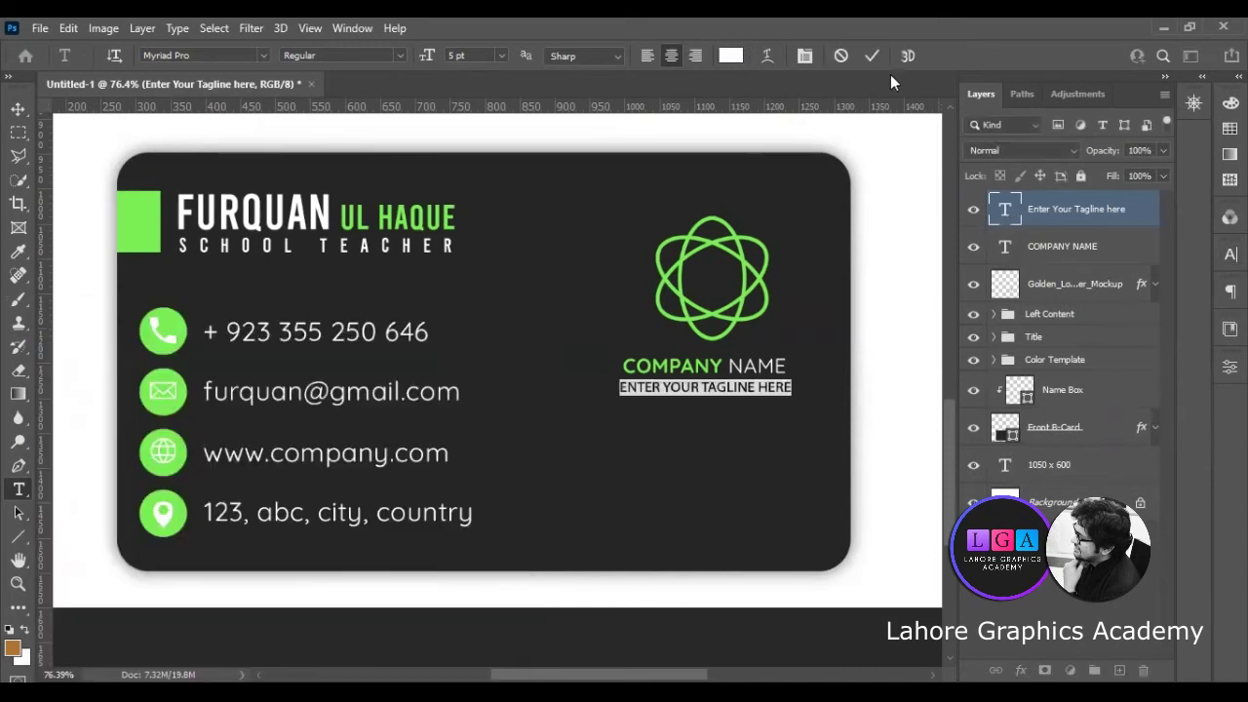
{"action": "key", "text": "ctrl+Return"}
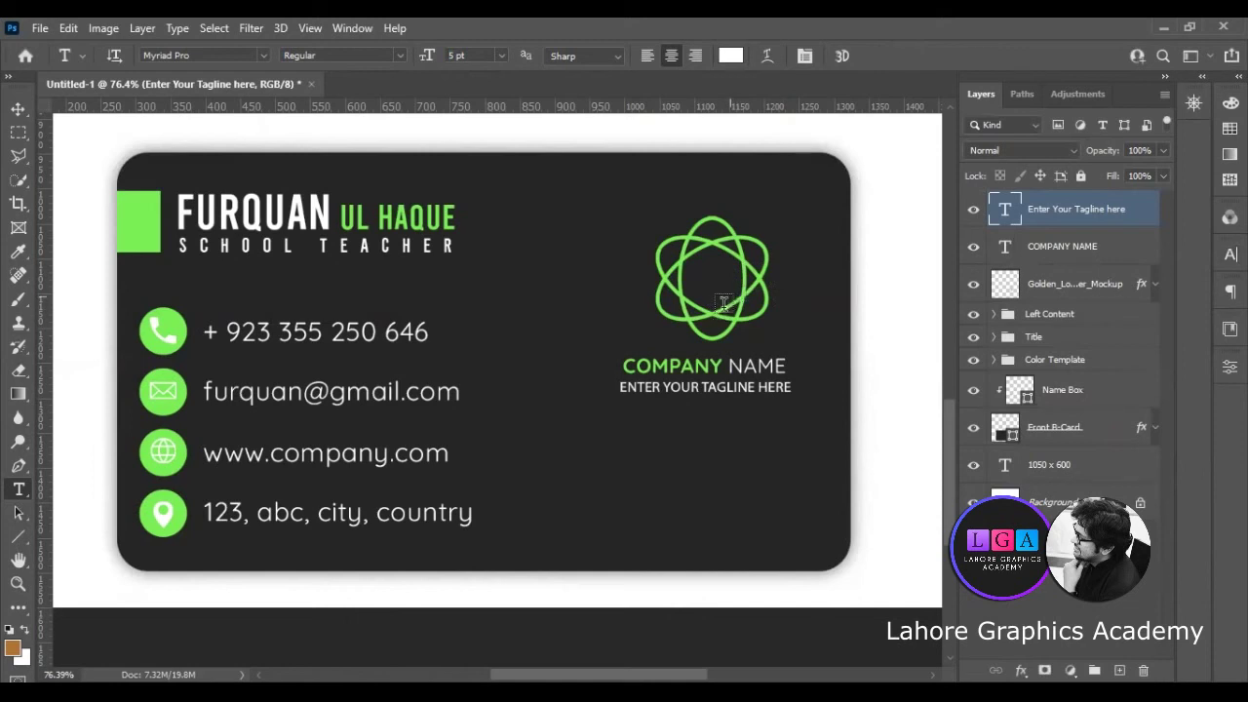
{"action": "left_click", "coordinate": [1092, 285], "text": "shift"}
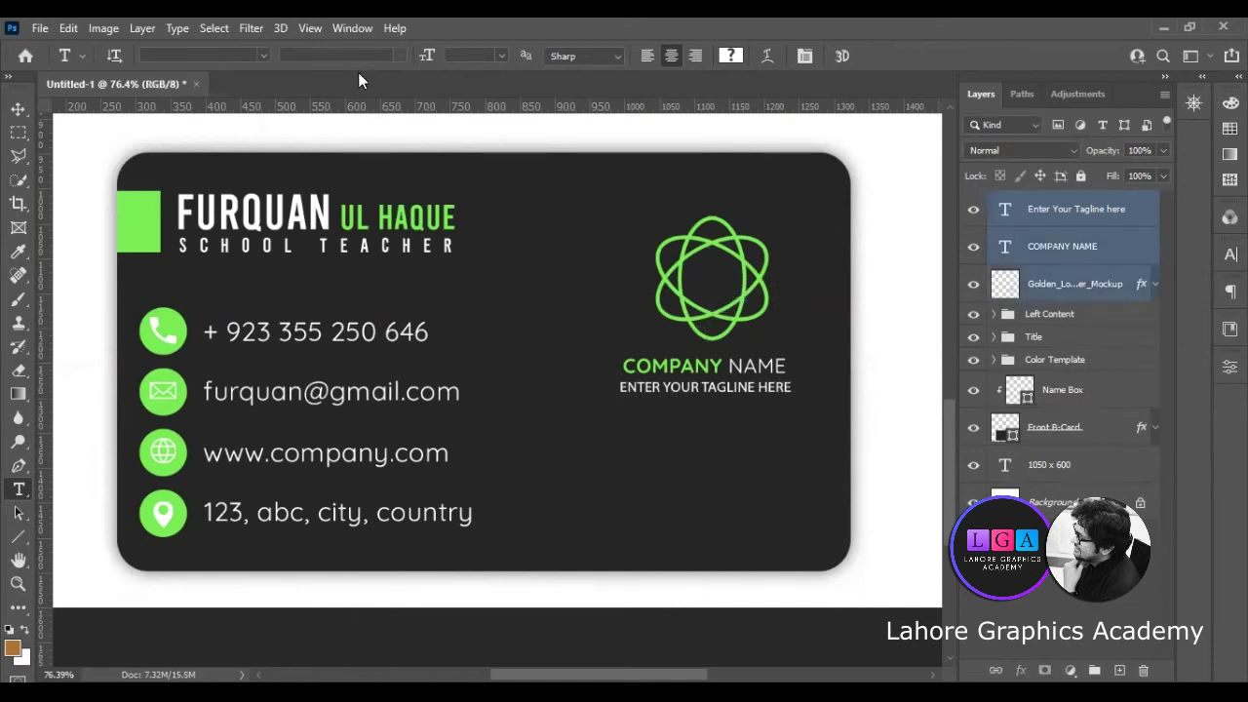
- Centre the logo, company name and tagline horizontally and group them as 'Right Content'
{"action": "key", "text": "v"}
{"action": "left_click", "coordinate": [416, 57]}
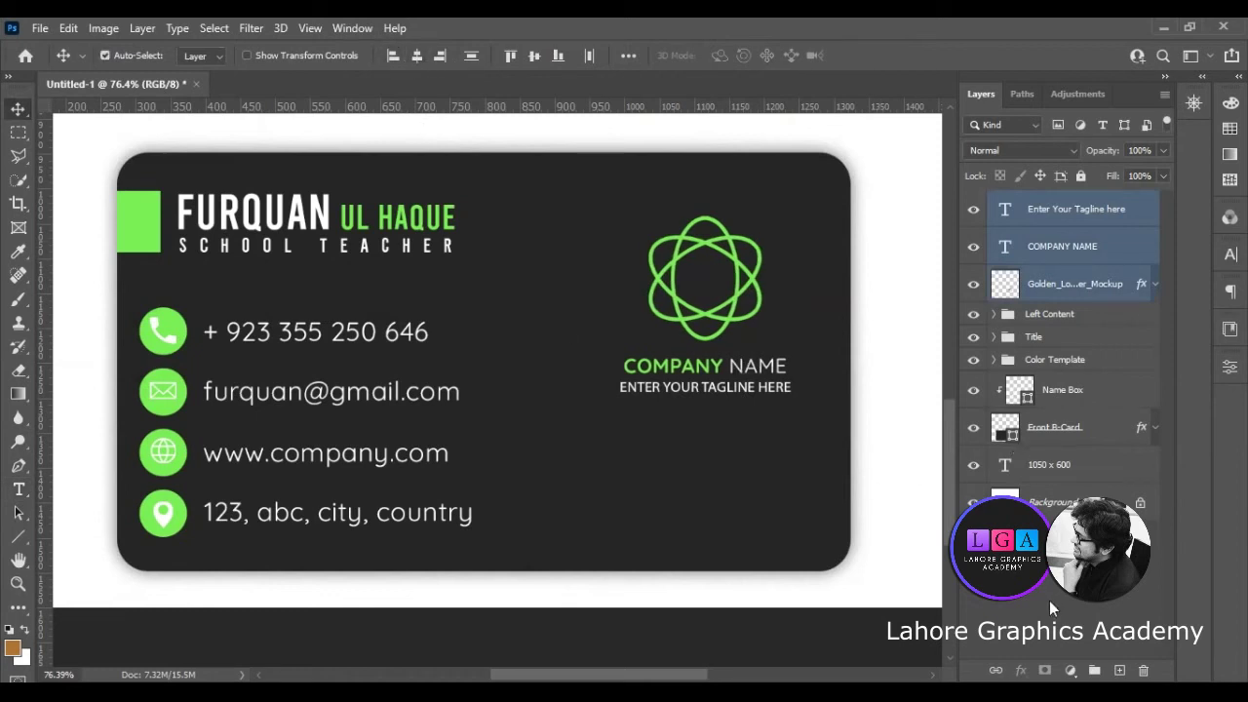
{"action": "key", "text": "ctrl+g"}
{"action": "type", "text": "Right Content"}
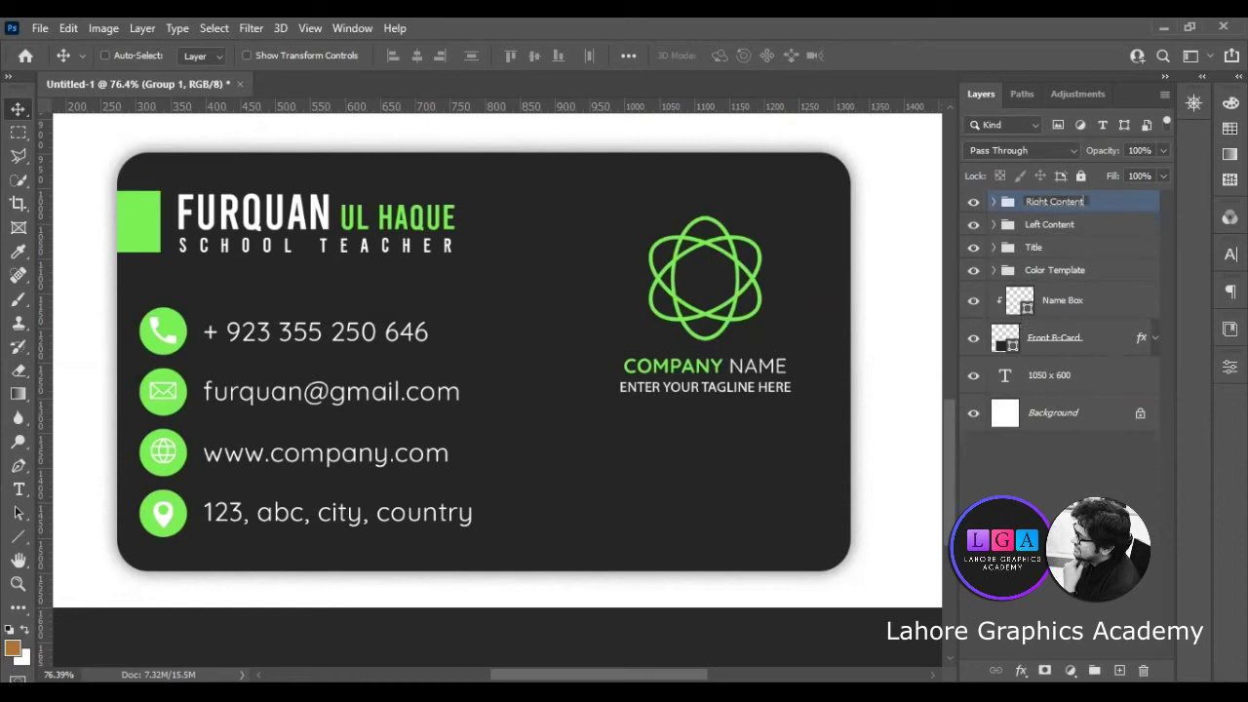
{"action": "key", "text": "Return"}
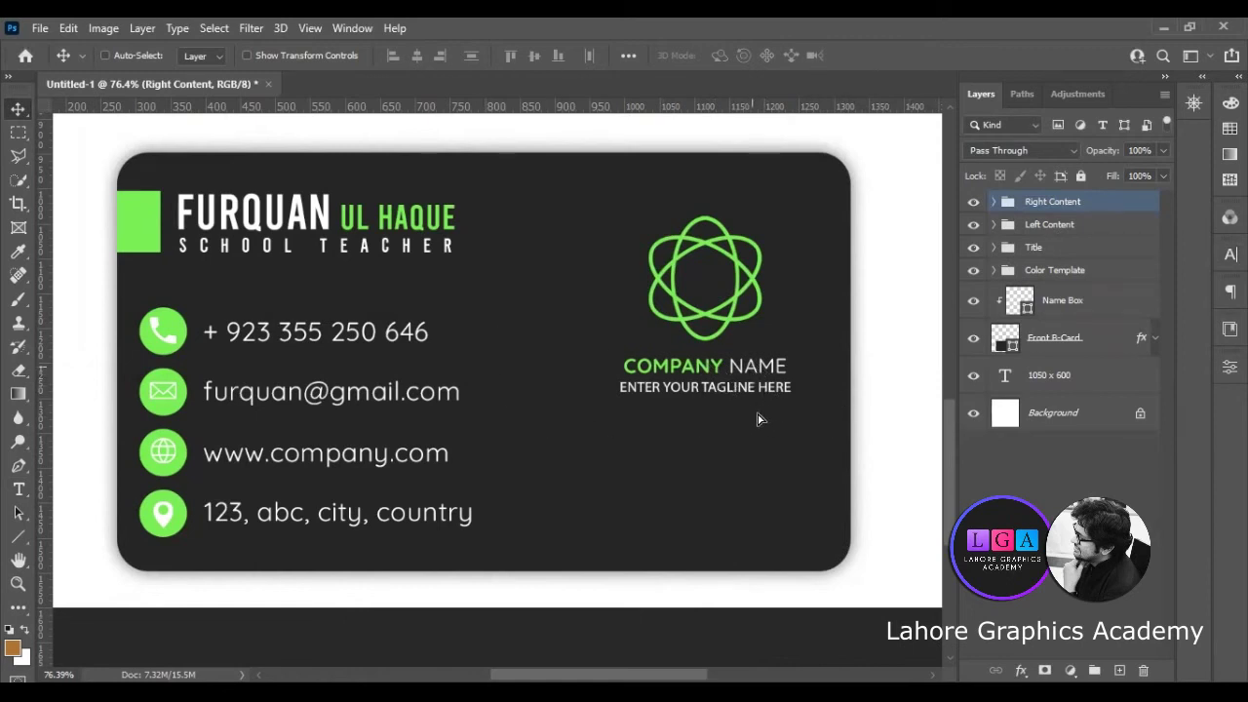
- Enlarge the Right Content group and nudge it into place up and to the left
{"action": "key", "text": "shift+Down"}
{"action": "key", "text": "shift+Down"}
{"action": "key", "text": "shift+Down"}
{"action": "key", "text": "ctrl+t"}
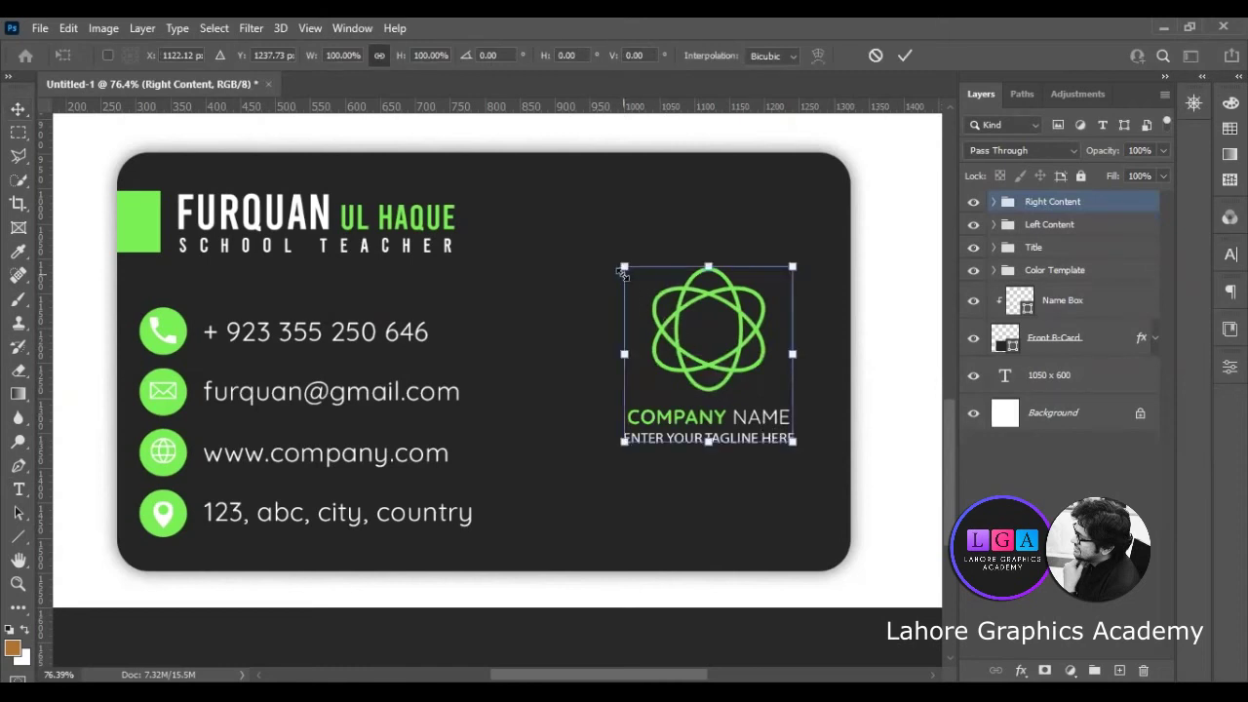
{"action": "left_click_drag", "start_coordinate": [624, 266], "coordinate": [553, 193]}
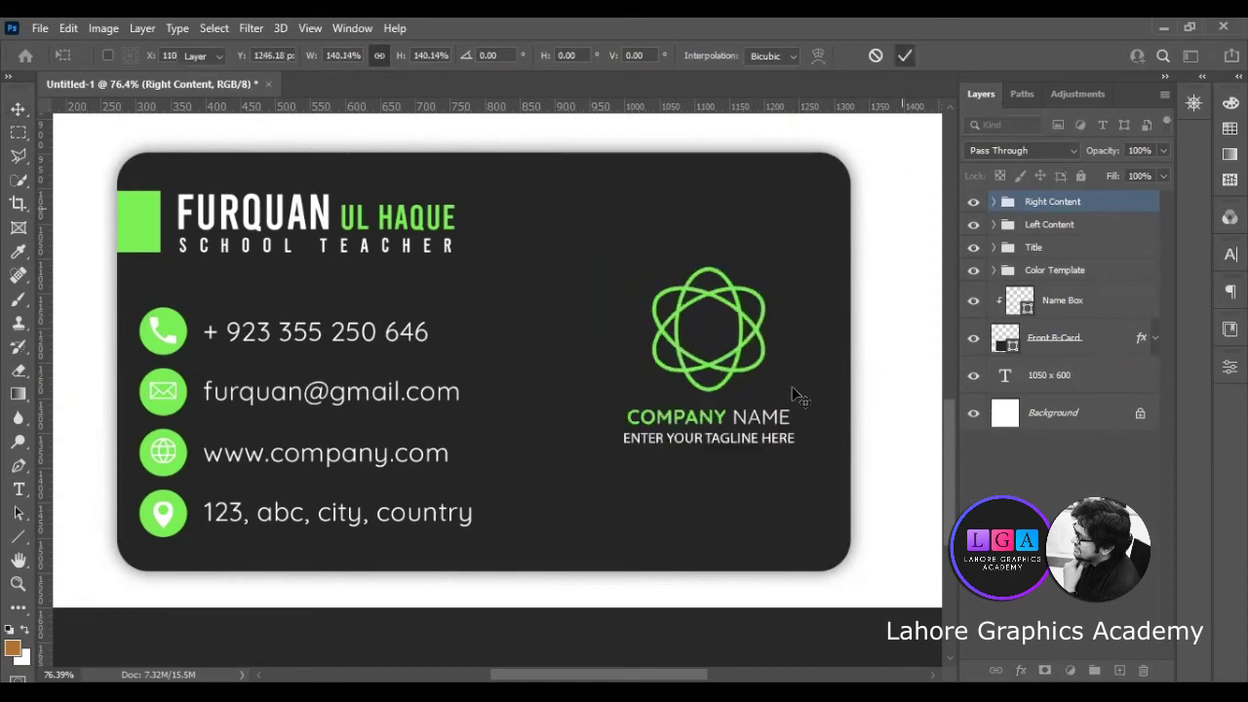
{"action": "key", "text": "Return"}
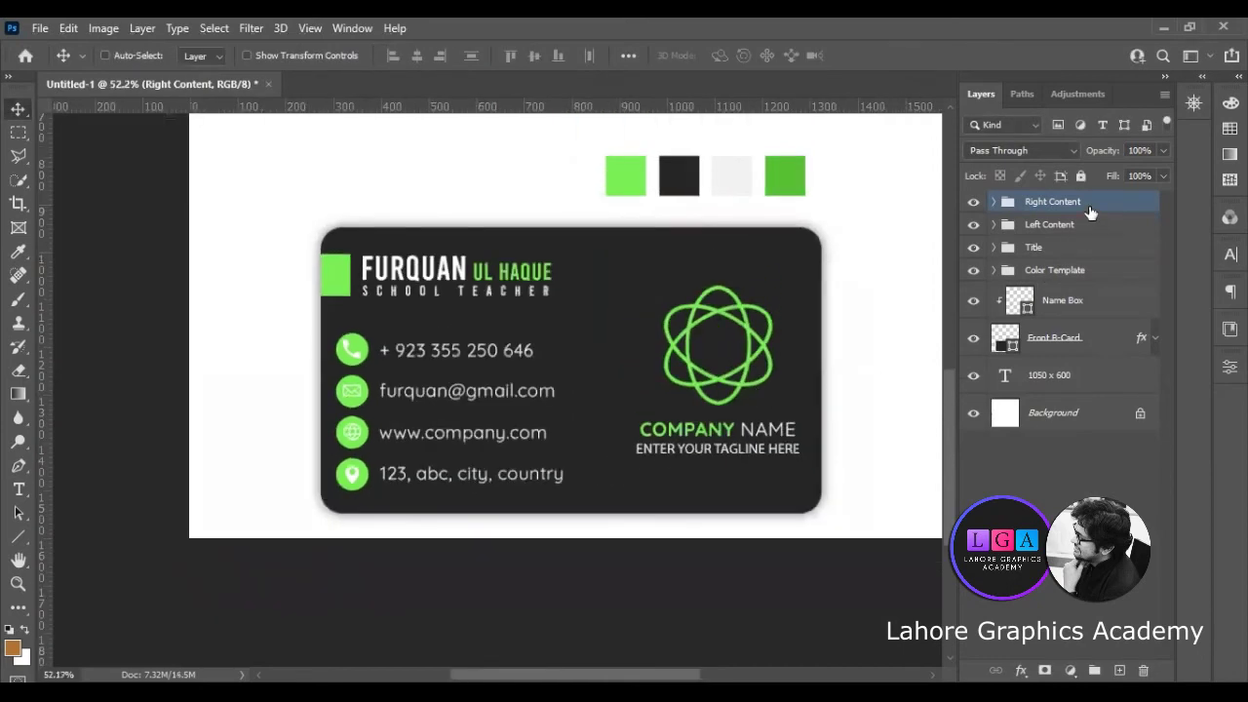
{"action": "key", "text": "shift+Left"}
{"action": "key", "text": "shift+Up"}
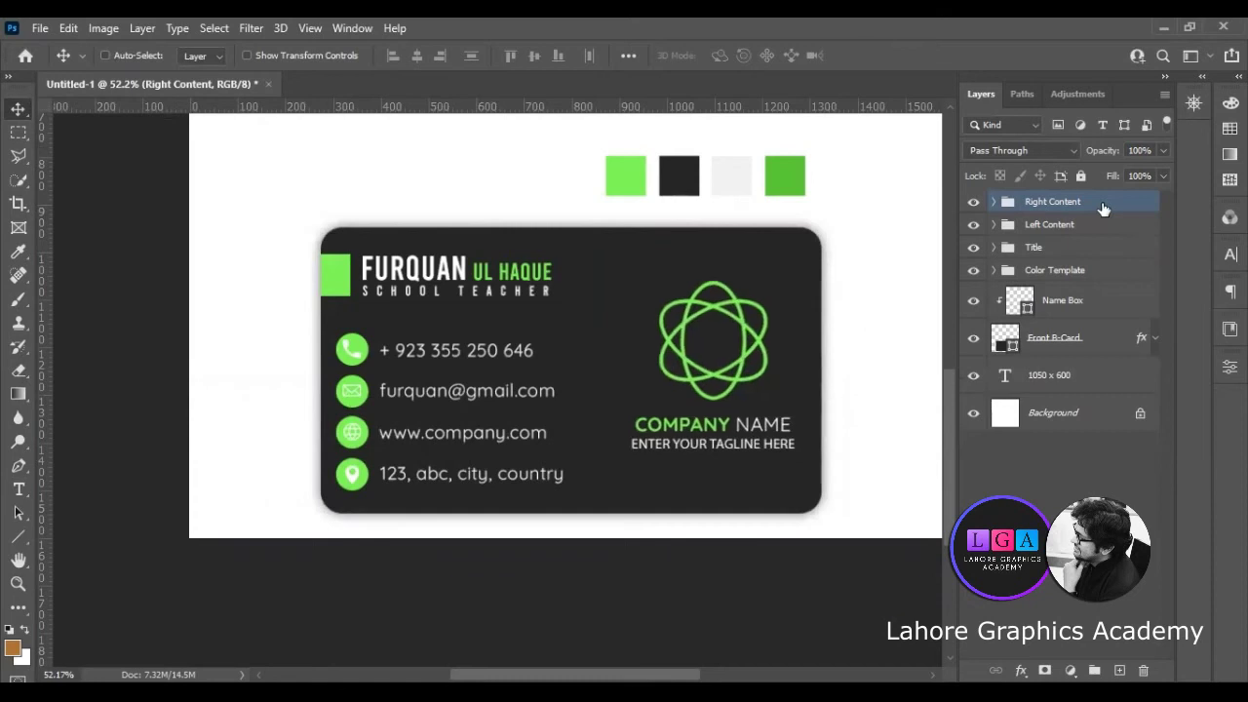
{"action": "key", "text": "shift+Left"}
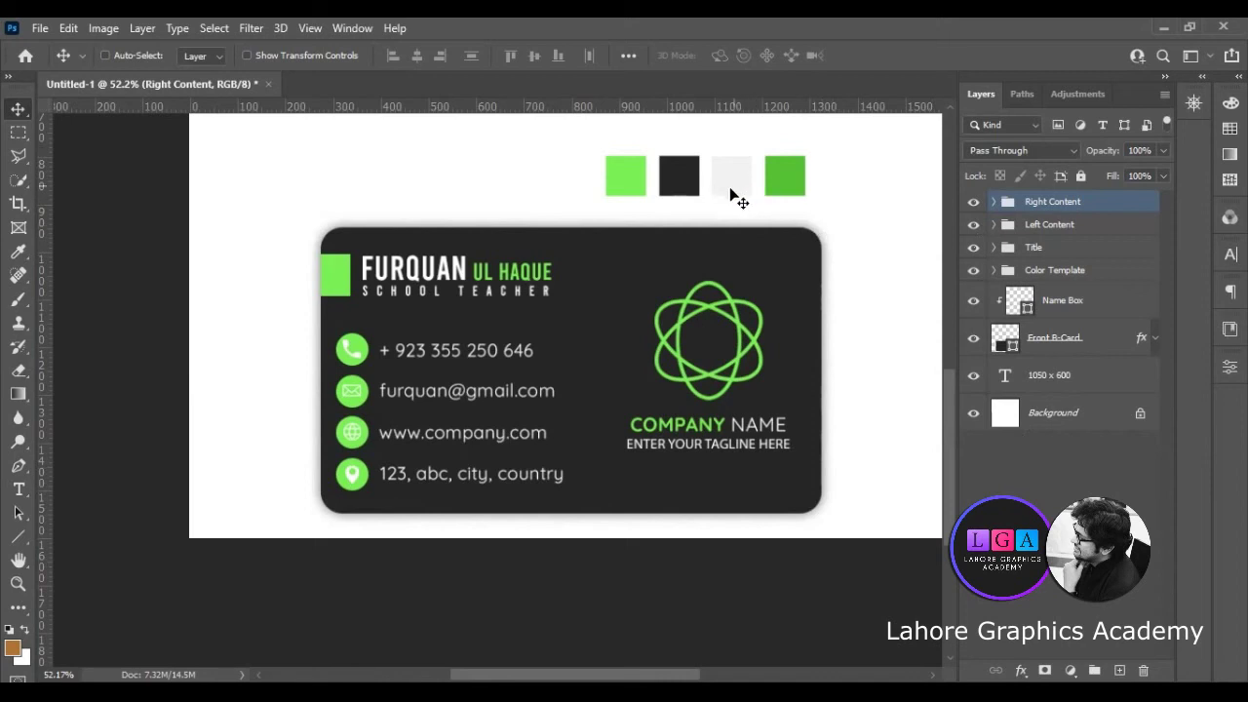
{"action": "left_click", "coordinate": [17, 539]}
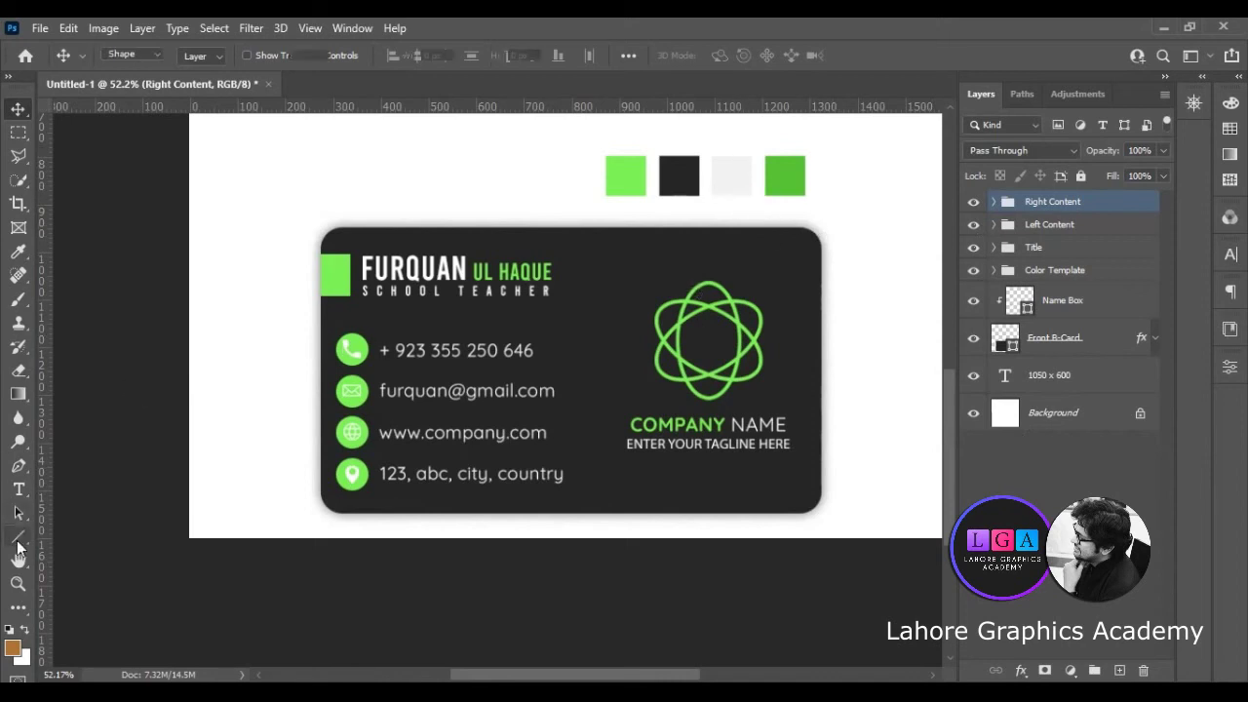
- Draw a large white-filled circle over the right side of the front card
{"action": "left_click", "coordinate": [95, 561]}
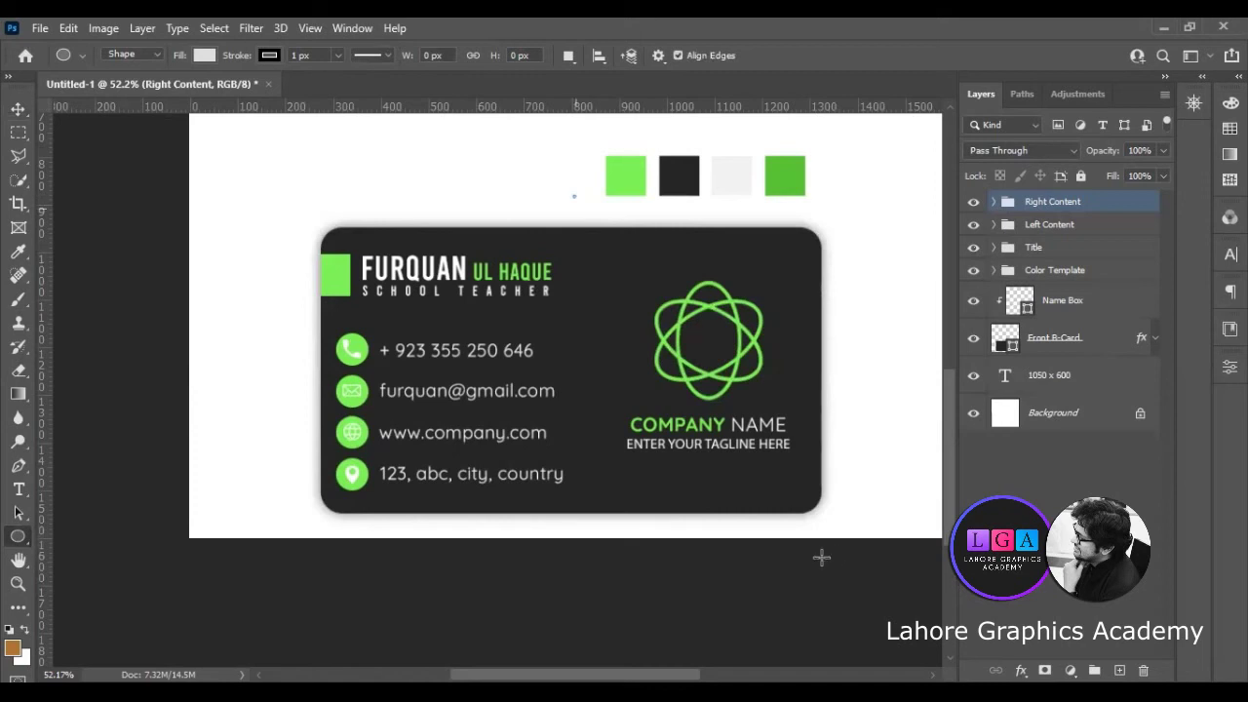
{"action": "left_click_drag", "start_coordinate": [502, 466], "coordinate": [502, 460]}
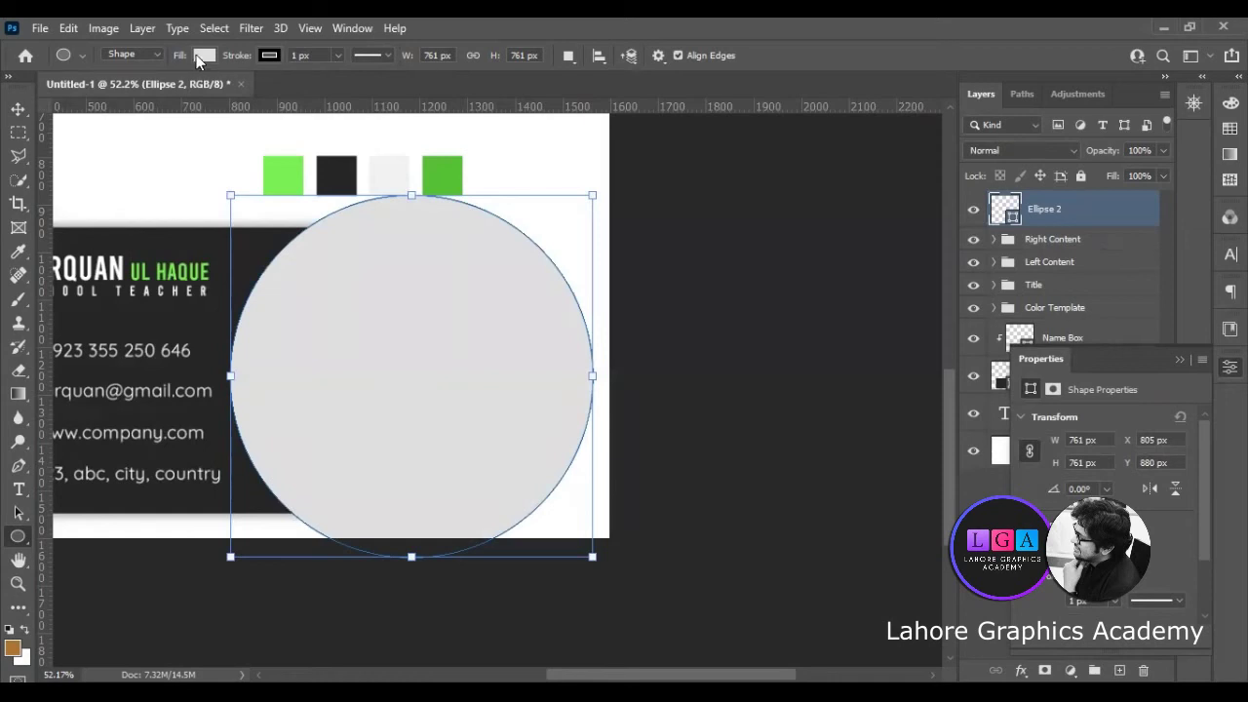
{"action": "left_click", "coordinate": [202, 56]}
{"action": "left_click", "coordinate": [89, 152]}
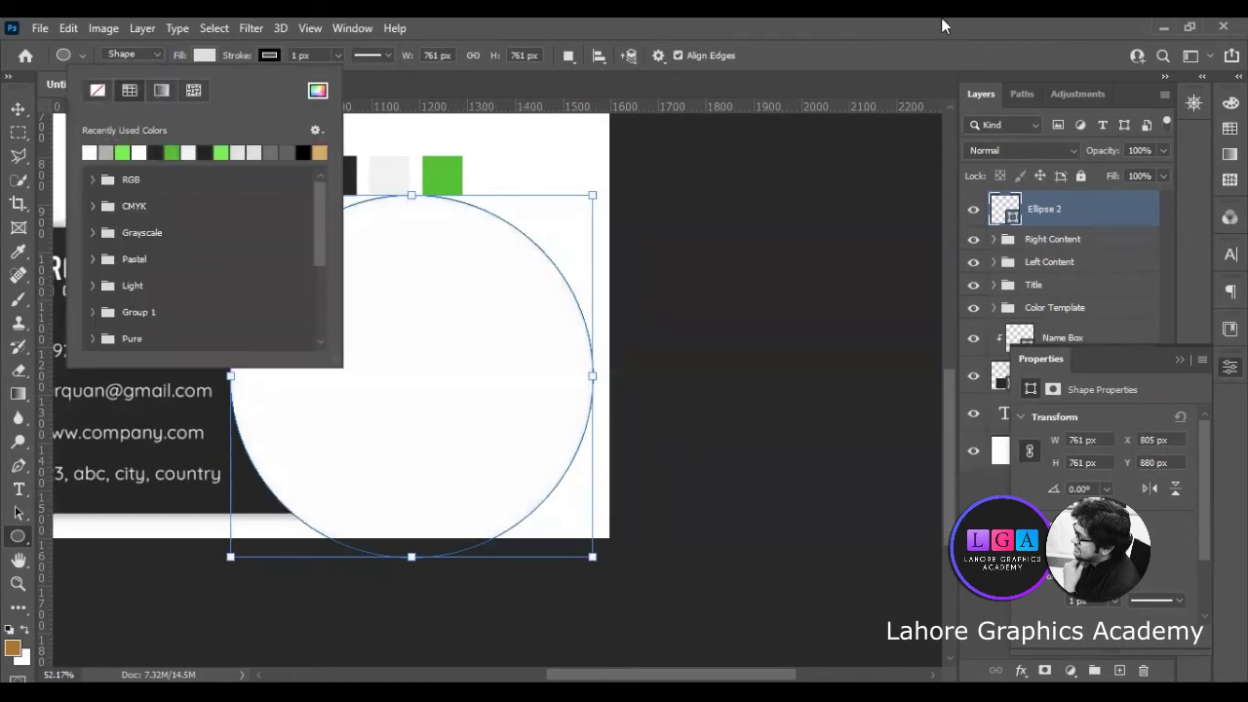
{"action": "left_click", "coordinate": [1160, 358]}
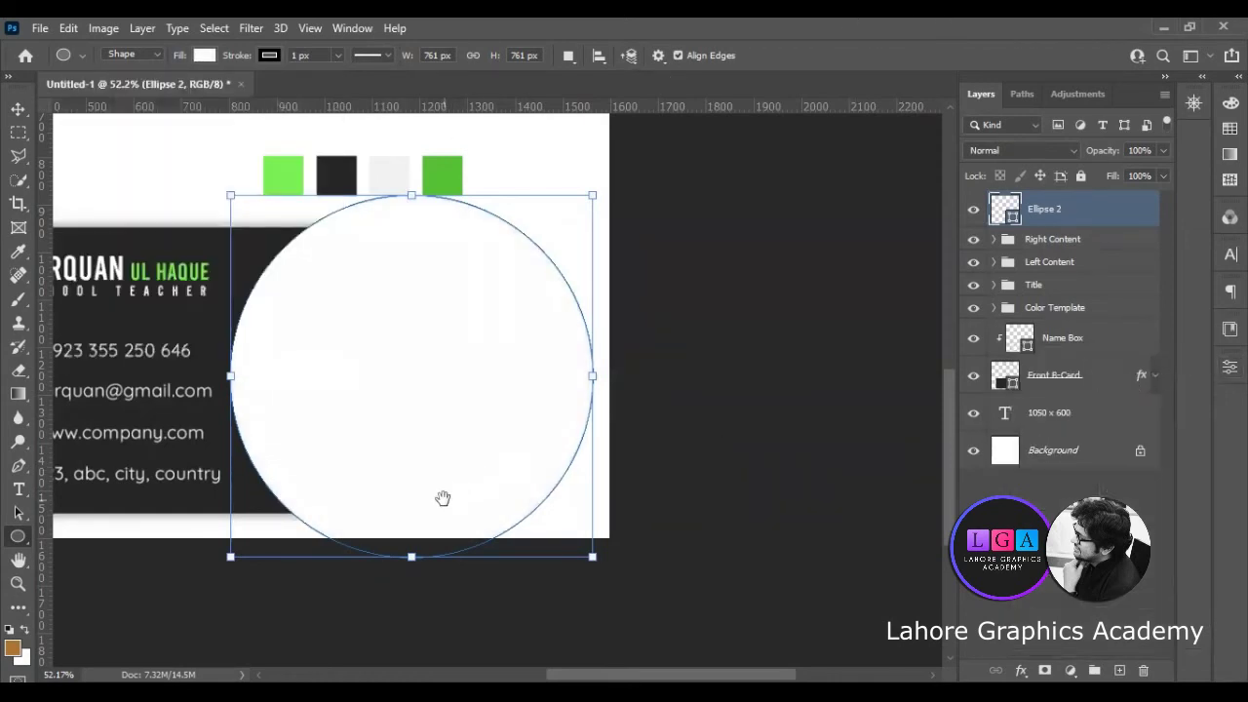
{"action": "left_click_drag", "start_coordinate": [443, 498], "coordinate": [676, 457]}
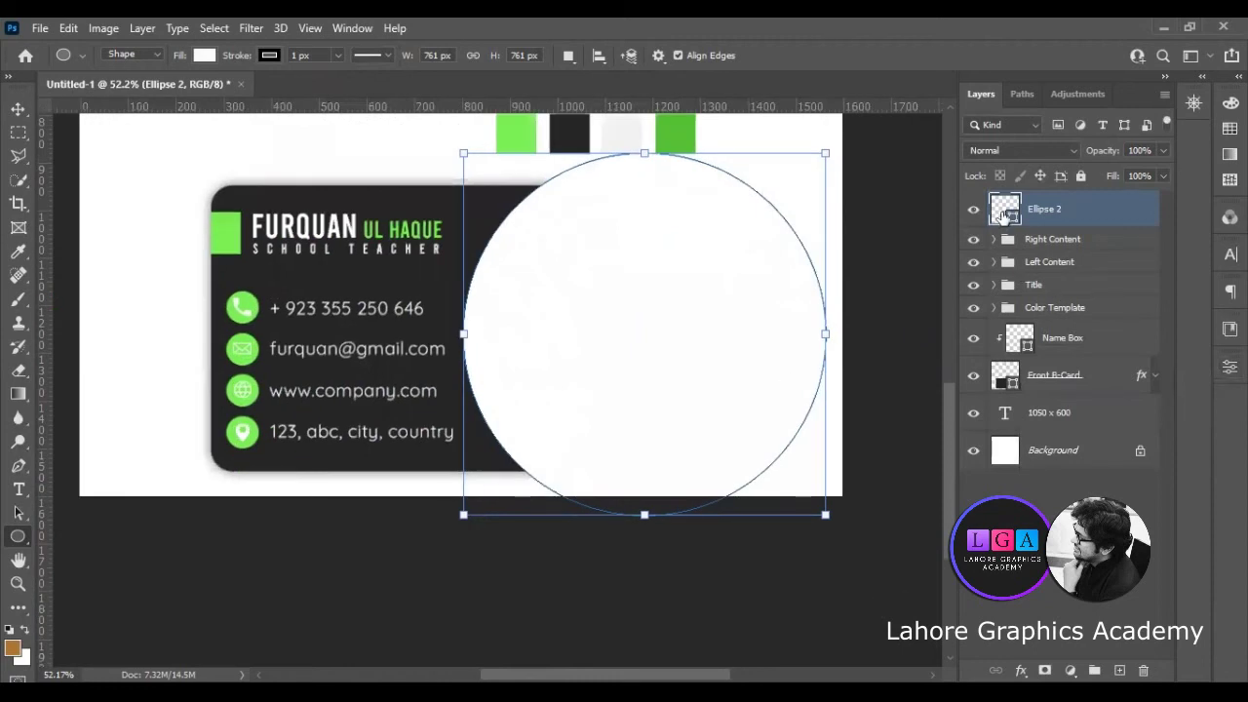
- Clip the white circle to the front card, placed just under the Name Box layer
{"action": "left_click_drag", "start_coordinate": [1004, 216], "coordinate": [1055, 366]}
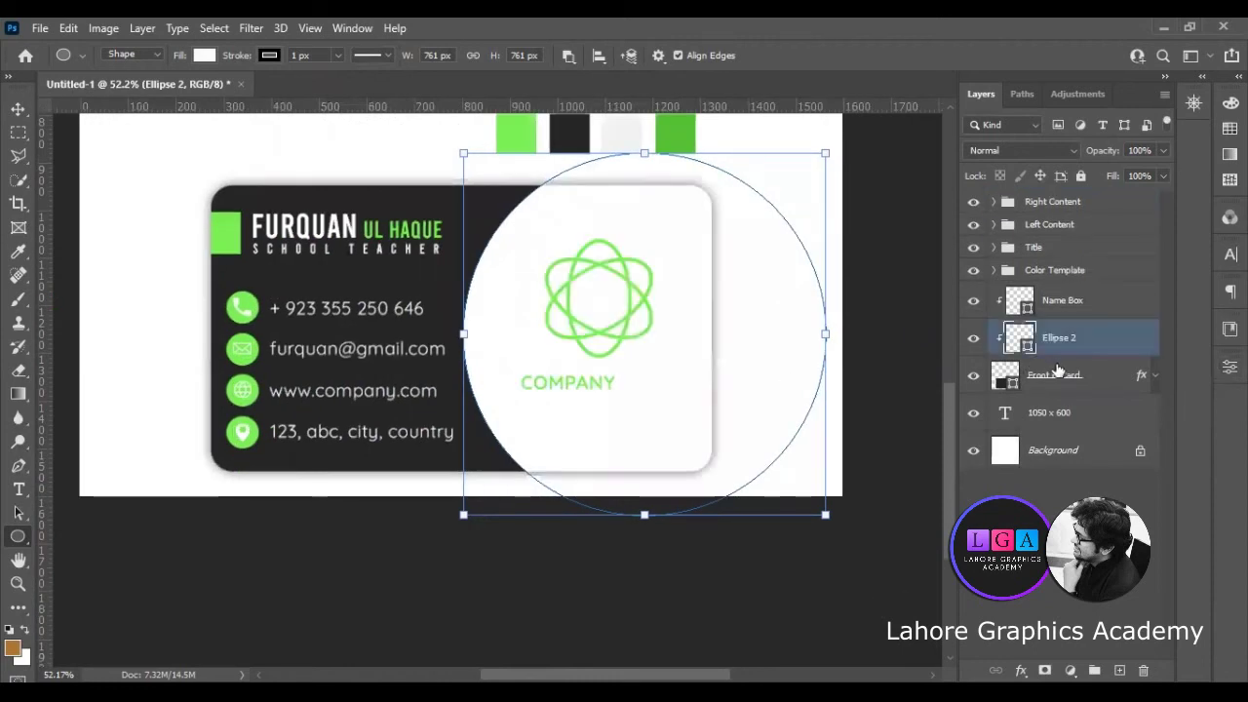
{"action": "left_click", "coordinate": [1060, 353], "text": "alt"}
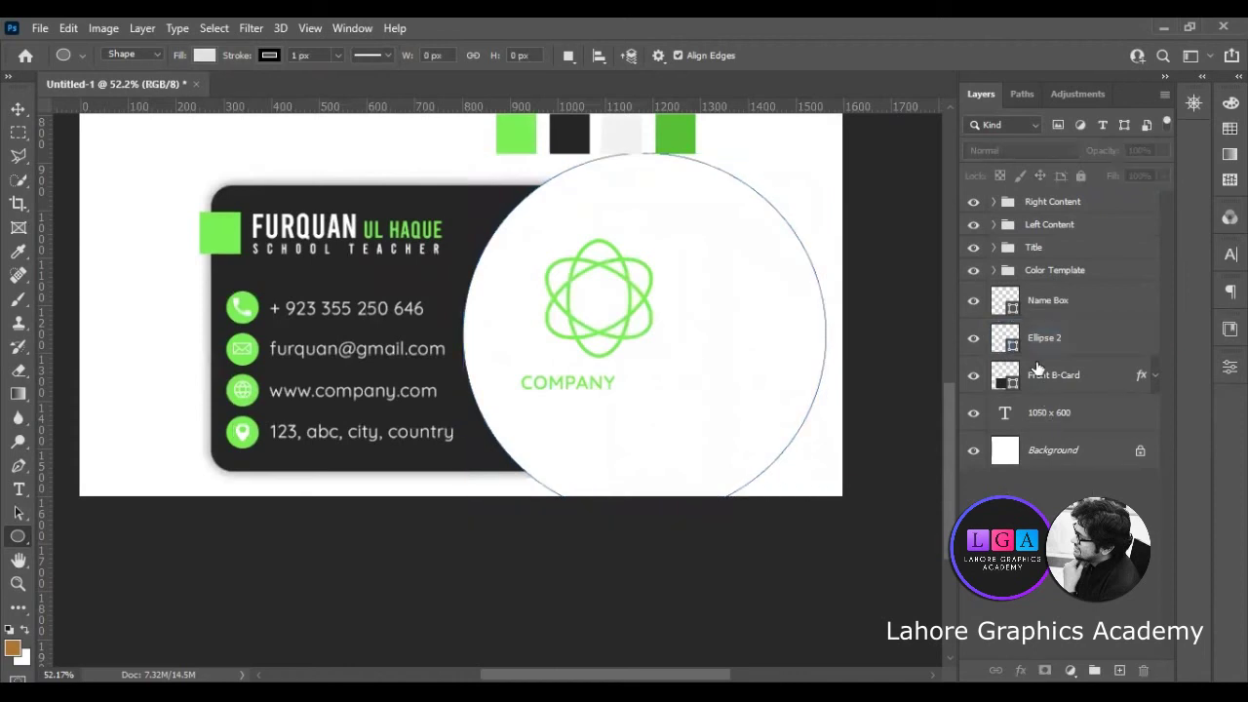
{"action": "left_click", "coordinate": [1065, 360], "text": "alt"}
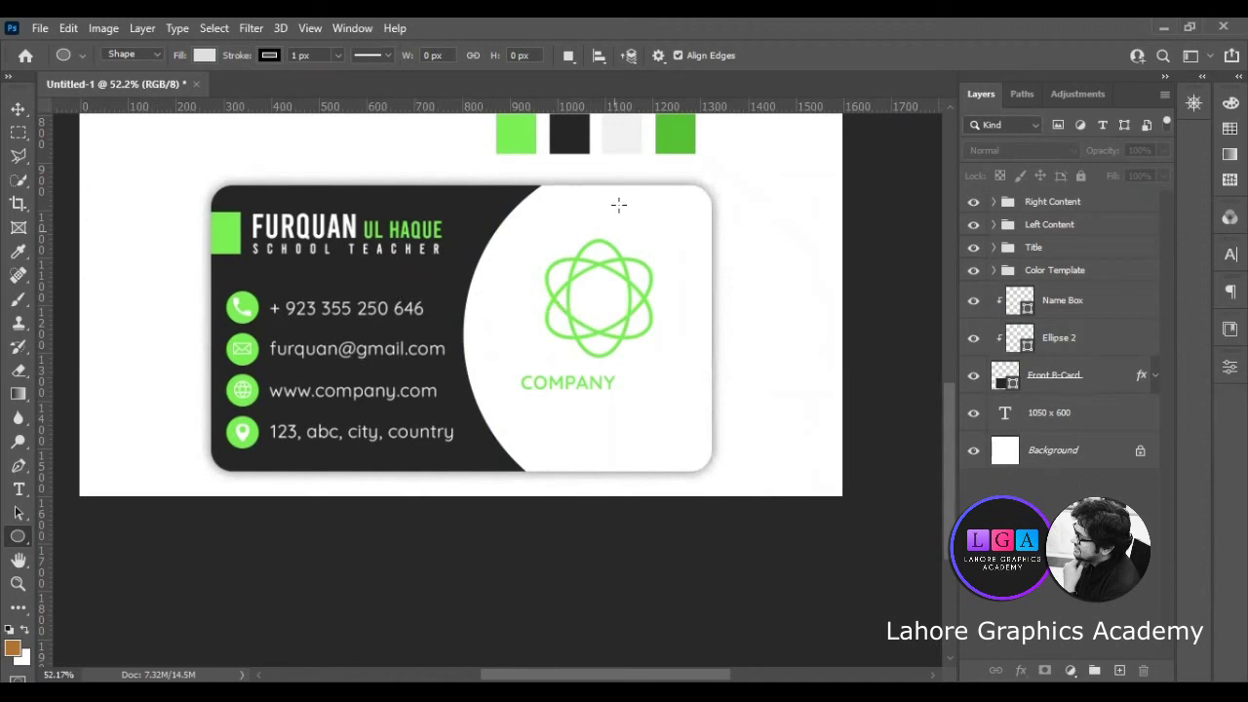
{"action": "left_click_drag", "start_coordinate": [1058, 342], "coordinate": [1073, 302]}
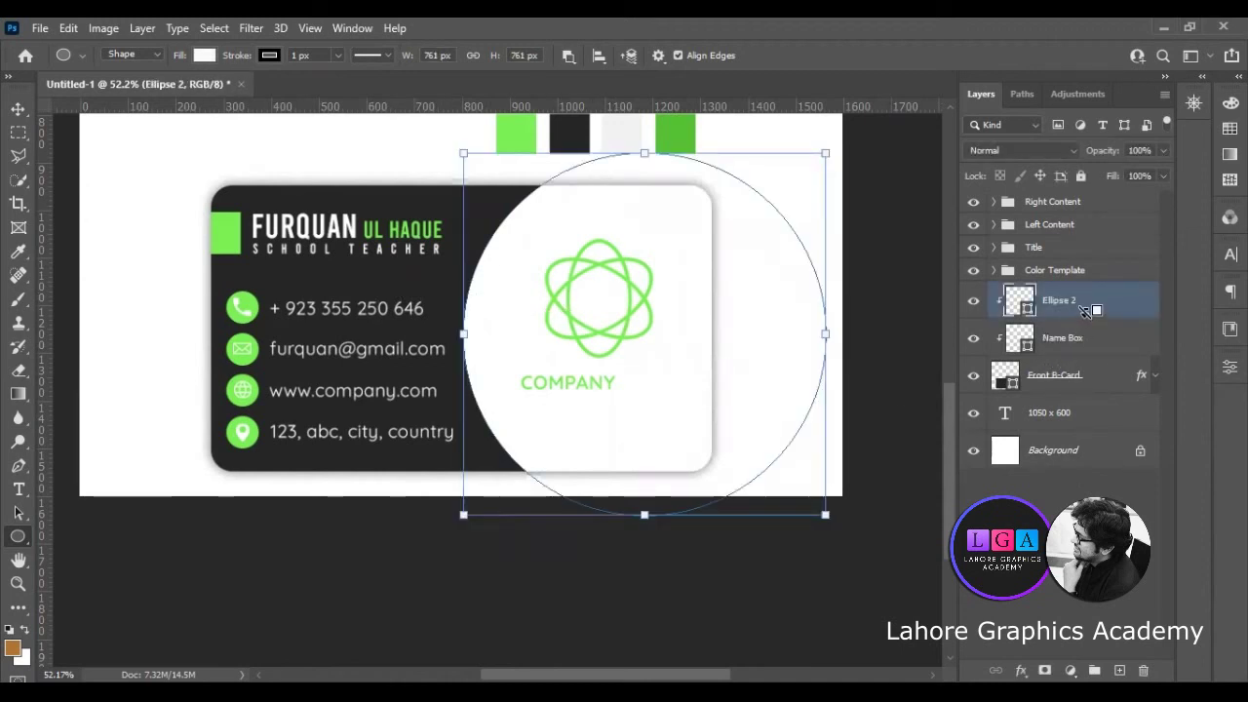
{"action": "left_click", "coordinate": [1032, 319], "text": "alt"}
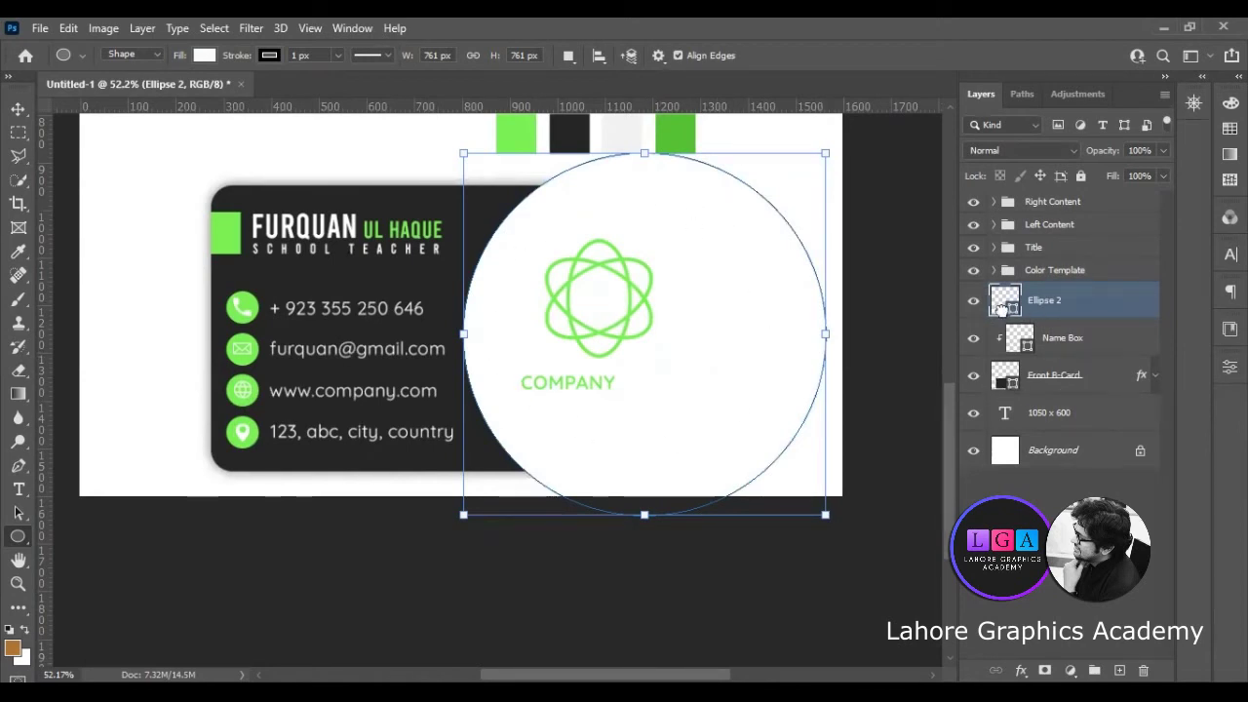
{"action": "left_click_drag", "start_coordinate": [1004, 340], "coordinate": [1038, 365]}
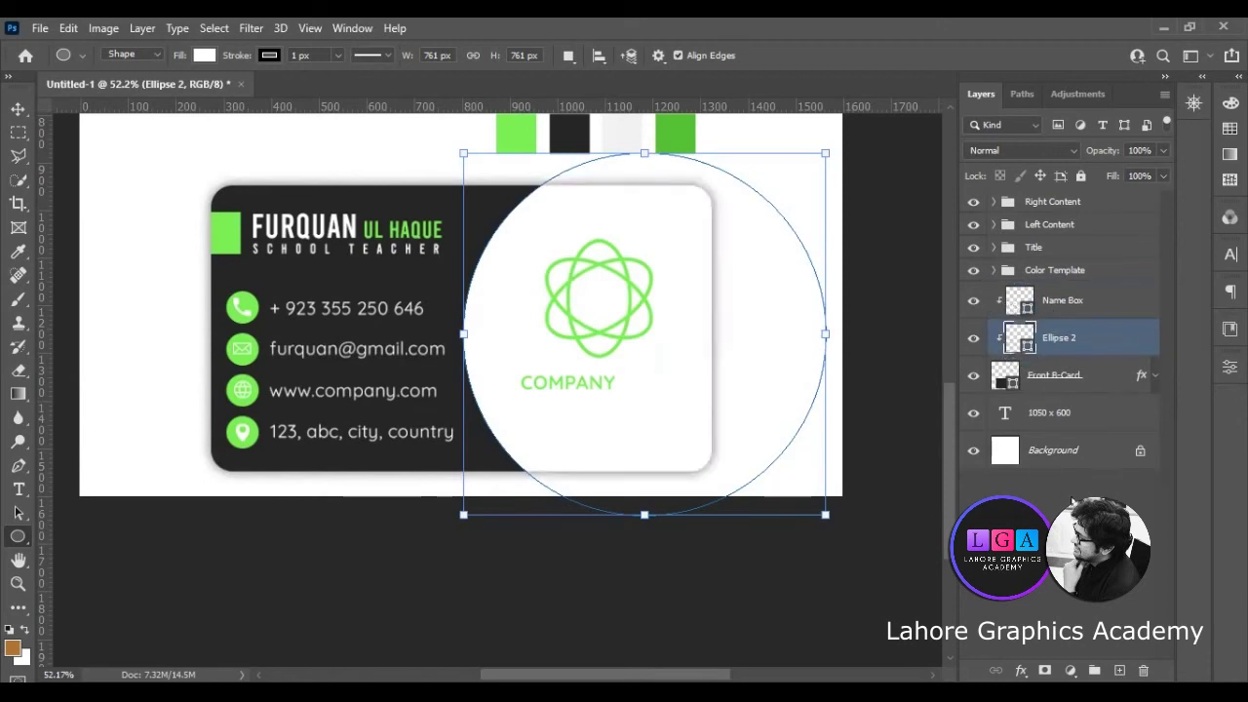
{"action": "key", "text": "Return"}
{"action": "key", "text": "Escape"}
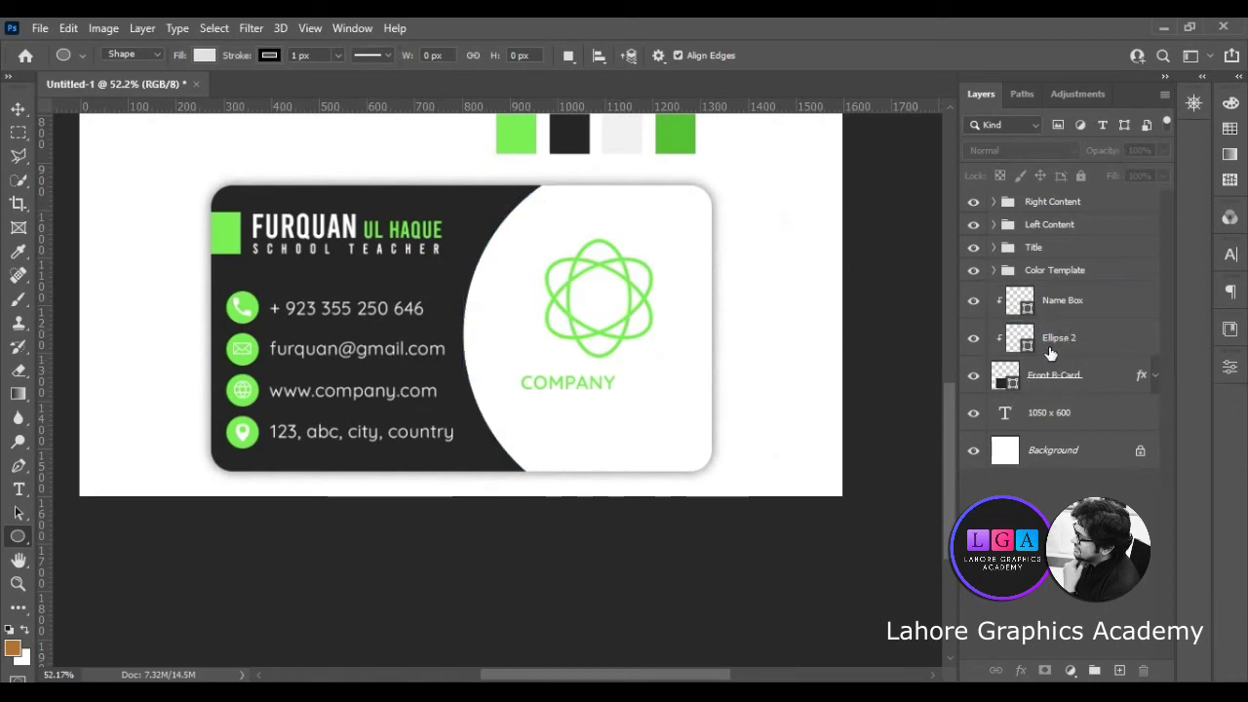
- Move Ellipse 2 slightly right and down so the dark area widens
{"action": "left_click", "coordinate": [1076, 339]}
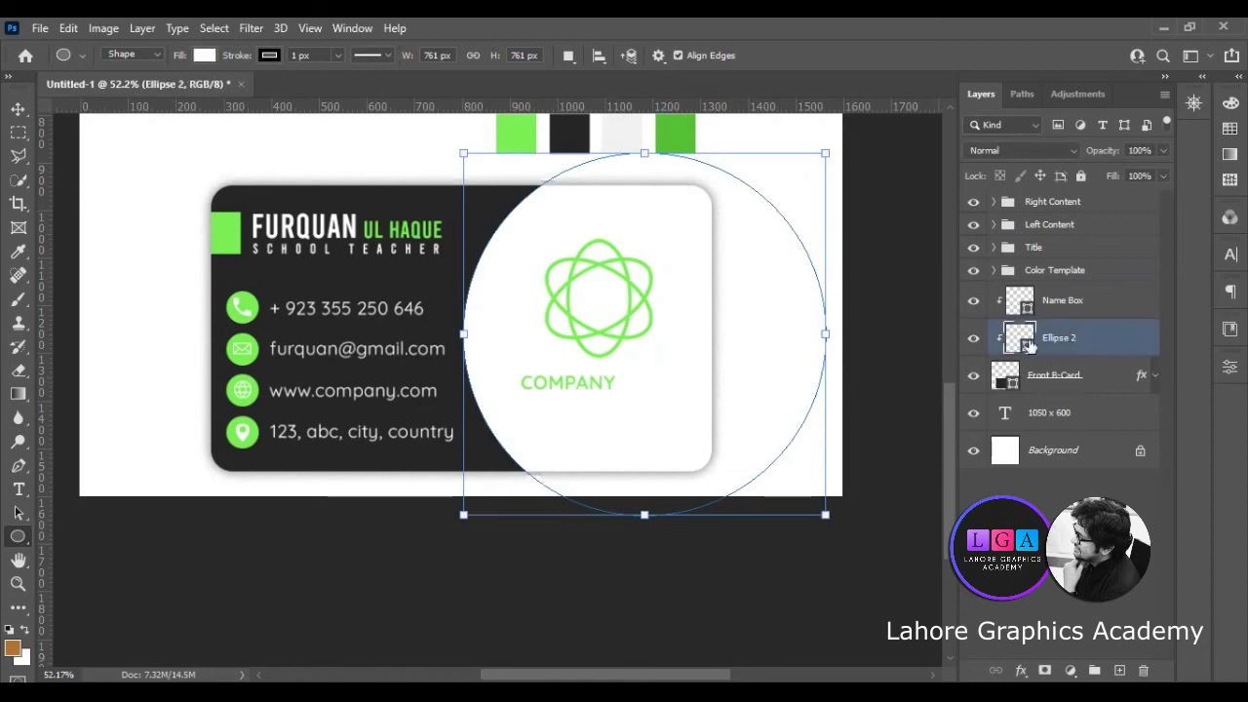
{"action": "key", "text": "v"}
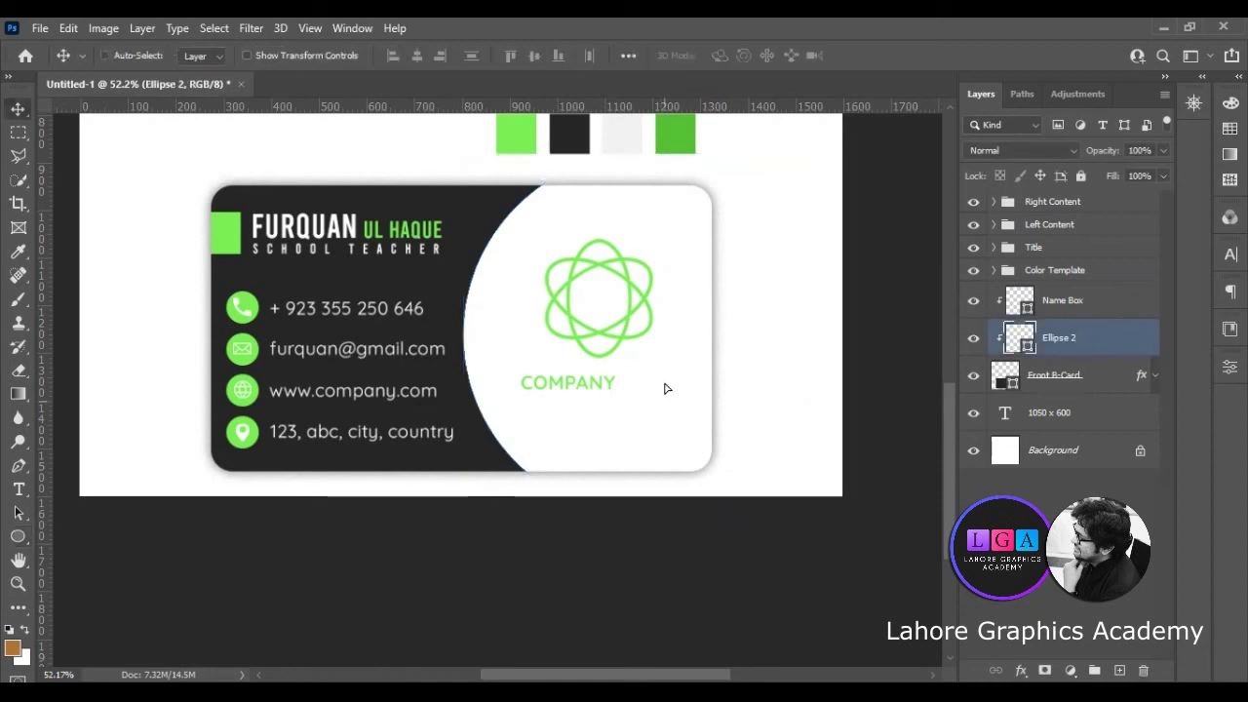
{"action": "left_click_drag", "start_coordinate": [666, 388], "coordinate": [690, 389]}
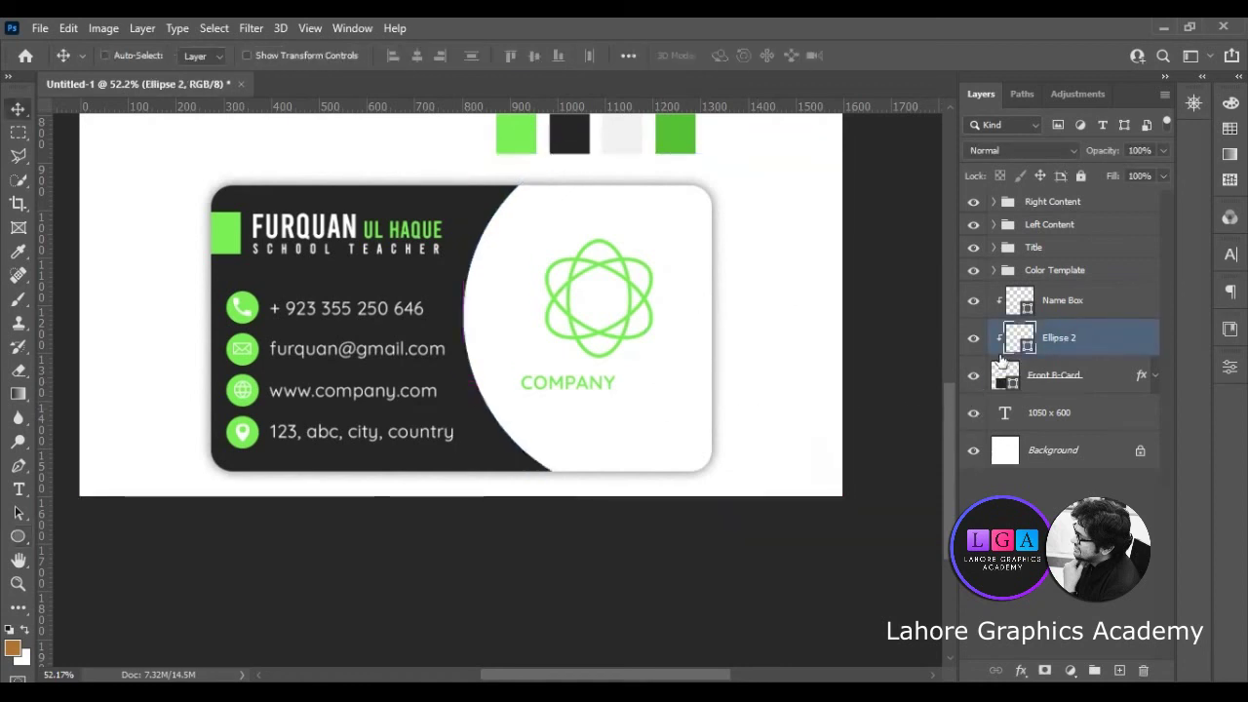
{"action": "key", "text": "shift+Right"}
{"action": "key", "text": "shift+Right"}
{"action": "key", "text": "shift+Right"}
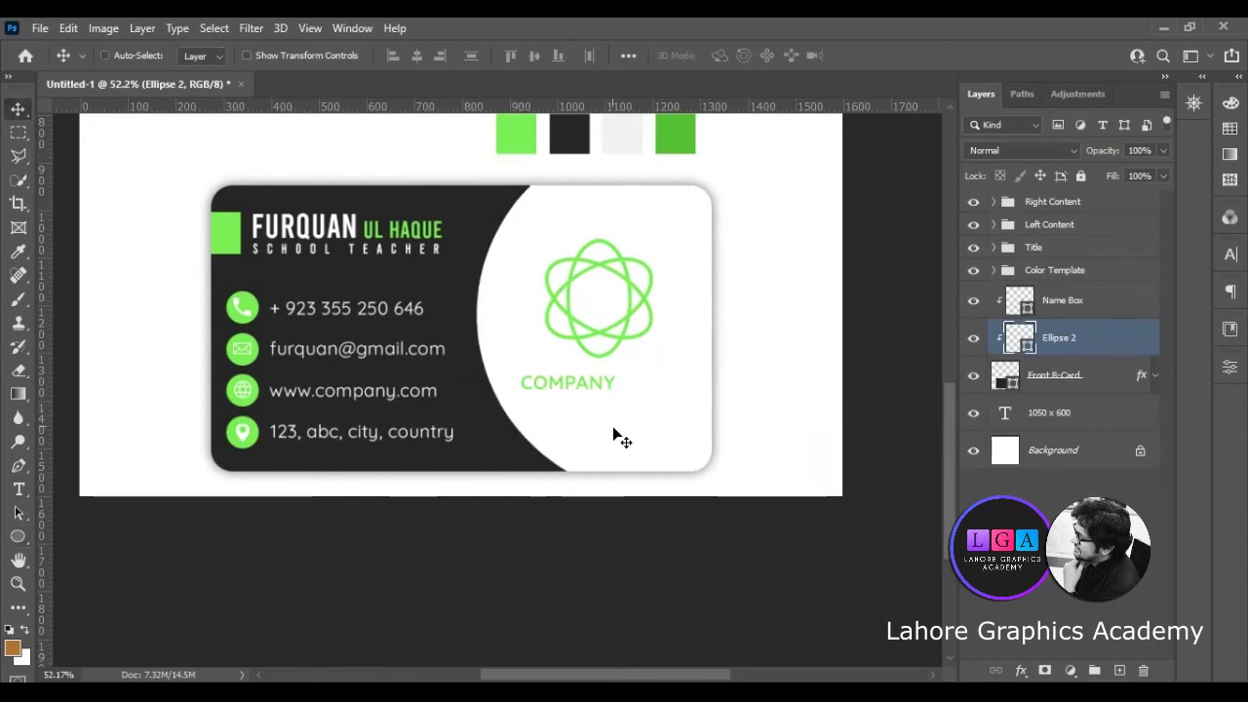
{"action": "key", "text": "shift+Down"}
{"action": "key", "text": "shift+Down"}
{"action": "key", "text": "shift+Down"}
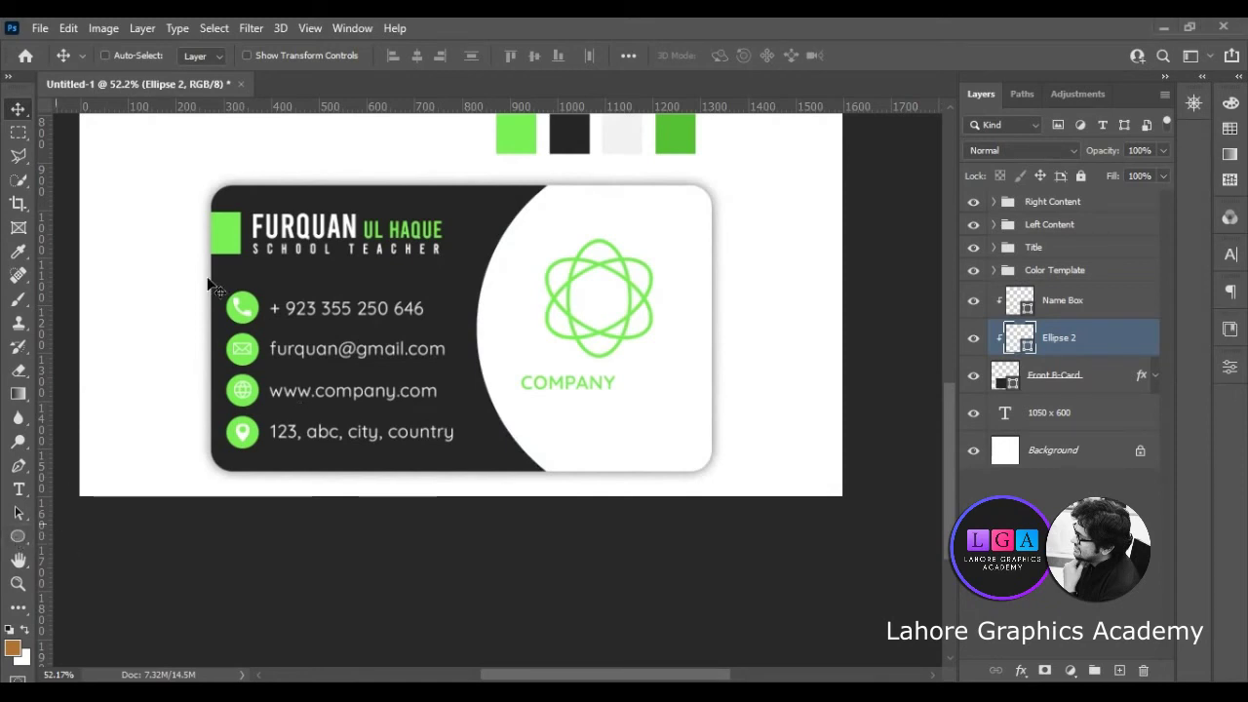
{"action": "left_click", "coordinate": [17, 536]}
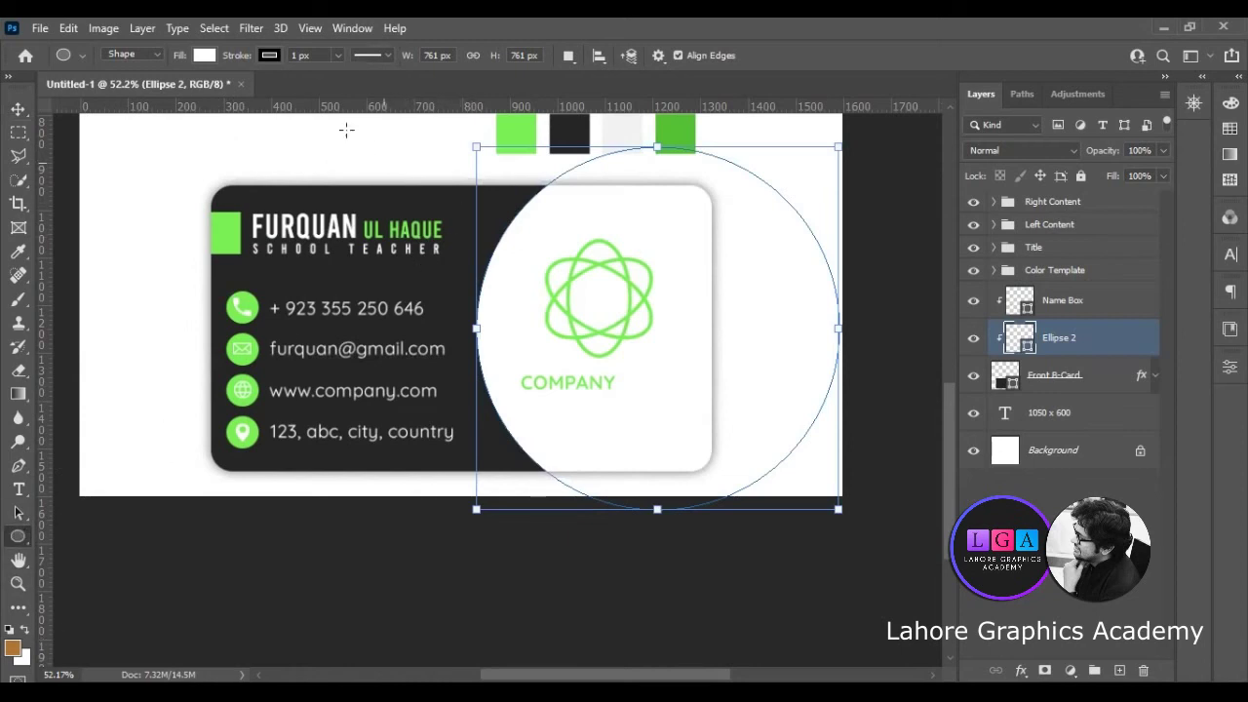
- Give Ellipse 2 a thick light-green stroke along its curved edge
{"action": "left_click", "coordinate": [269, 56]}
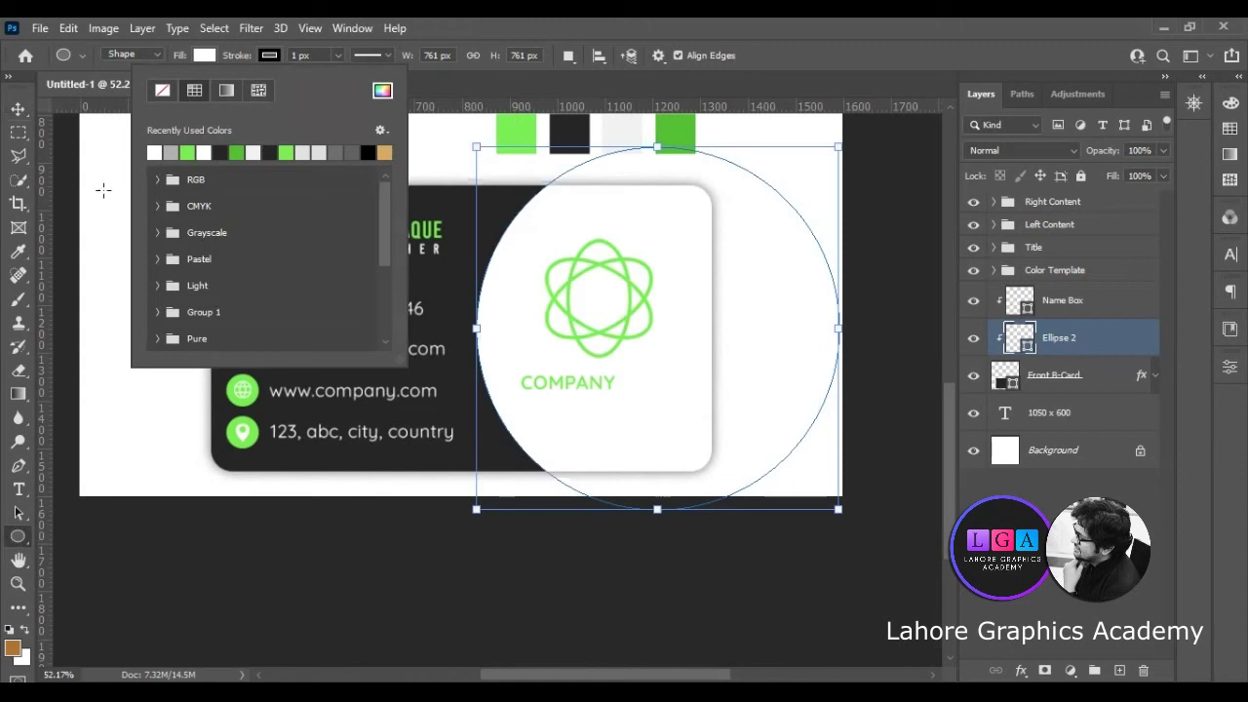
{"action": "left_click", "coordinate": [187, 152]}
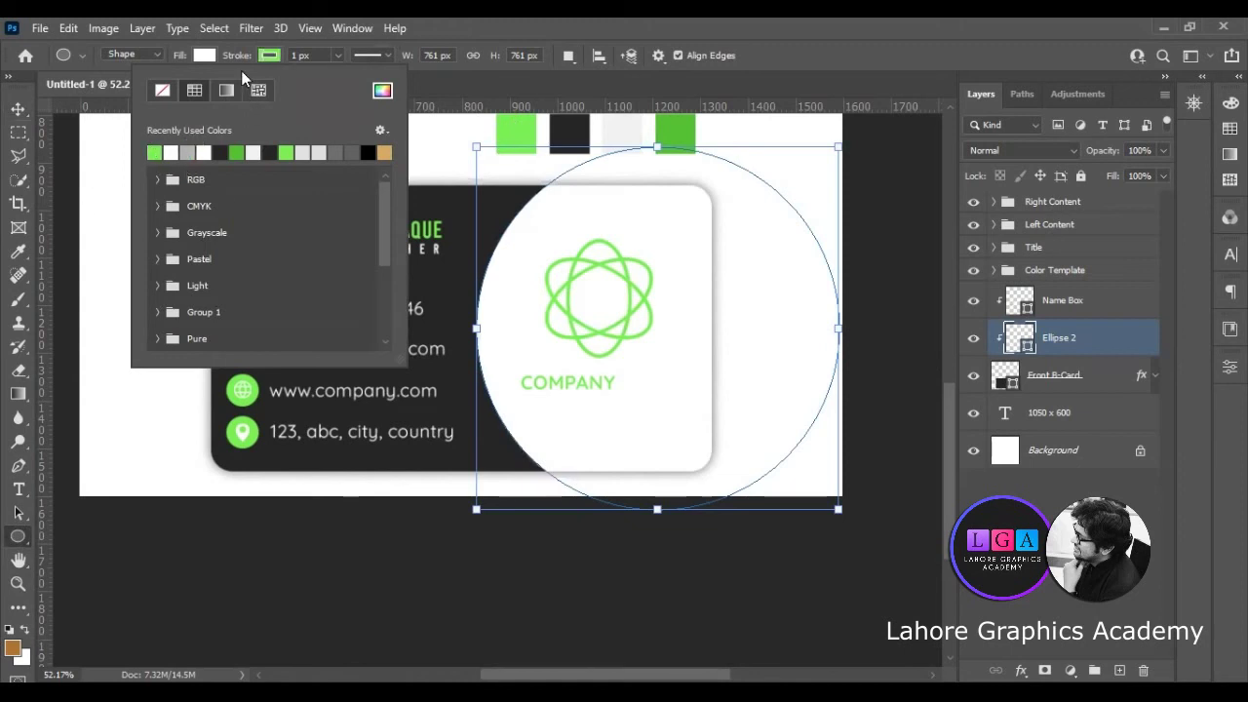
{"action": "left_click_drag", "start_coordinate": [237, 58], "coordinate": [254, 59]}
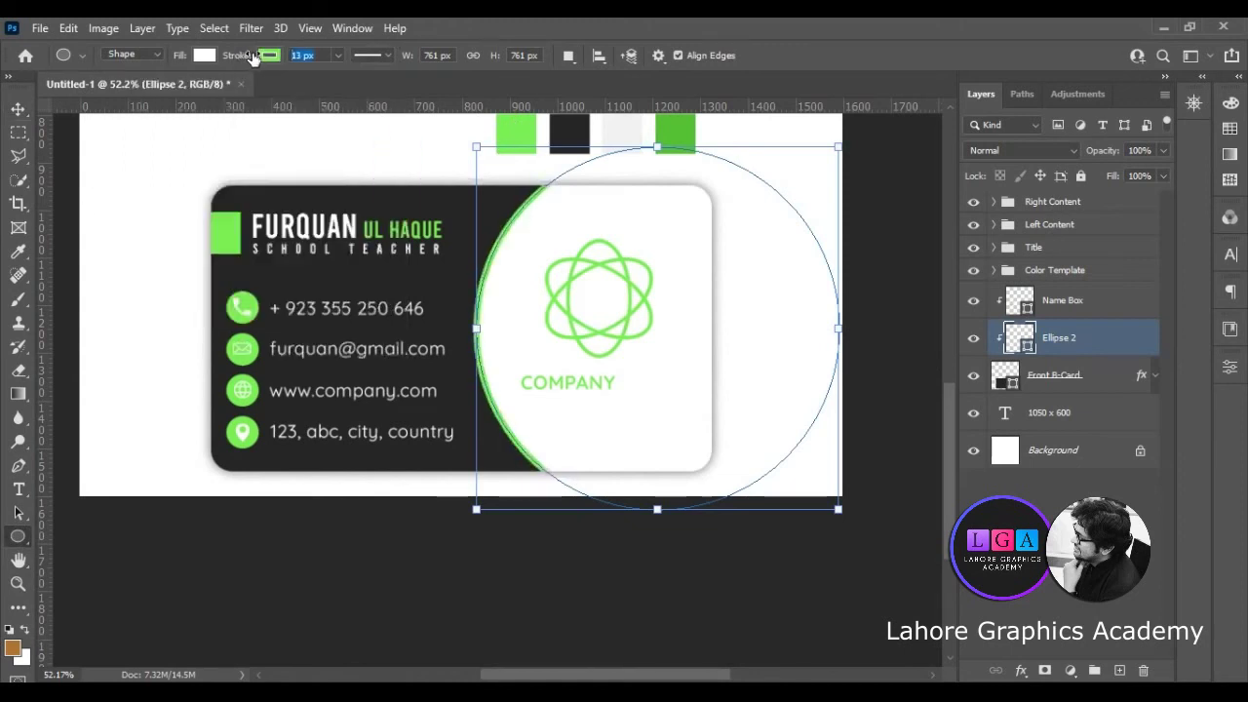
{"action": "key", "text": "Escape"}
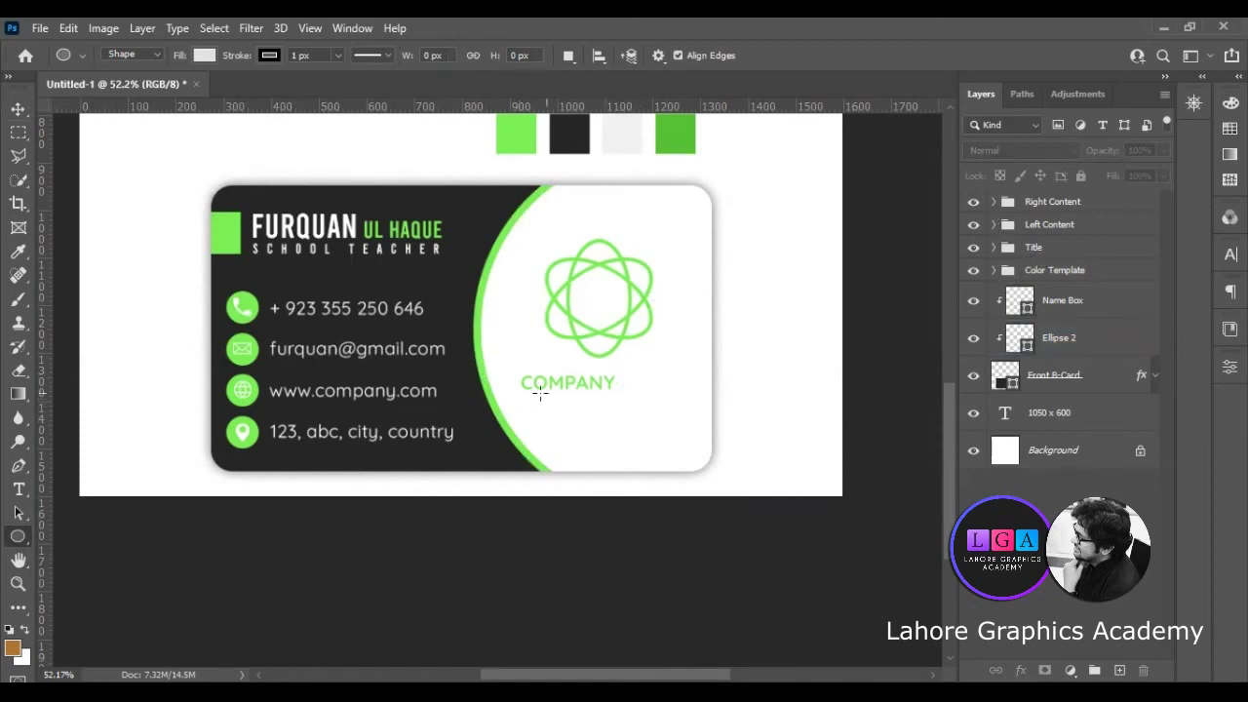
{"action": "left_click", "coordinate": [1038, 205]}
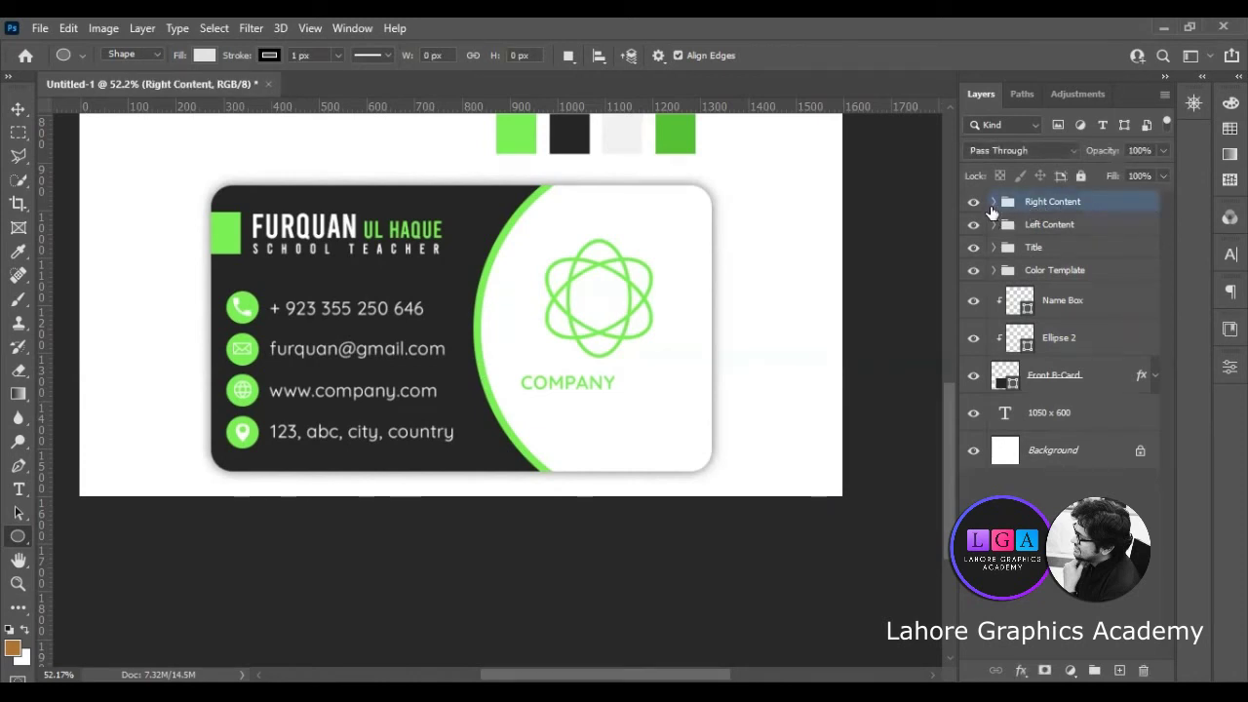
- Recolour the tagline text in the Right Content group to the dark swatch colour
{"action": "left_click", "coordinate": [994, 202]}
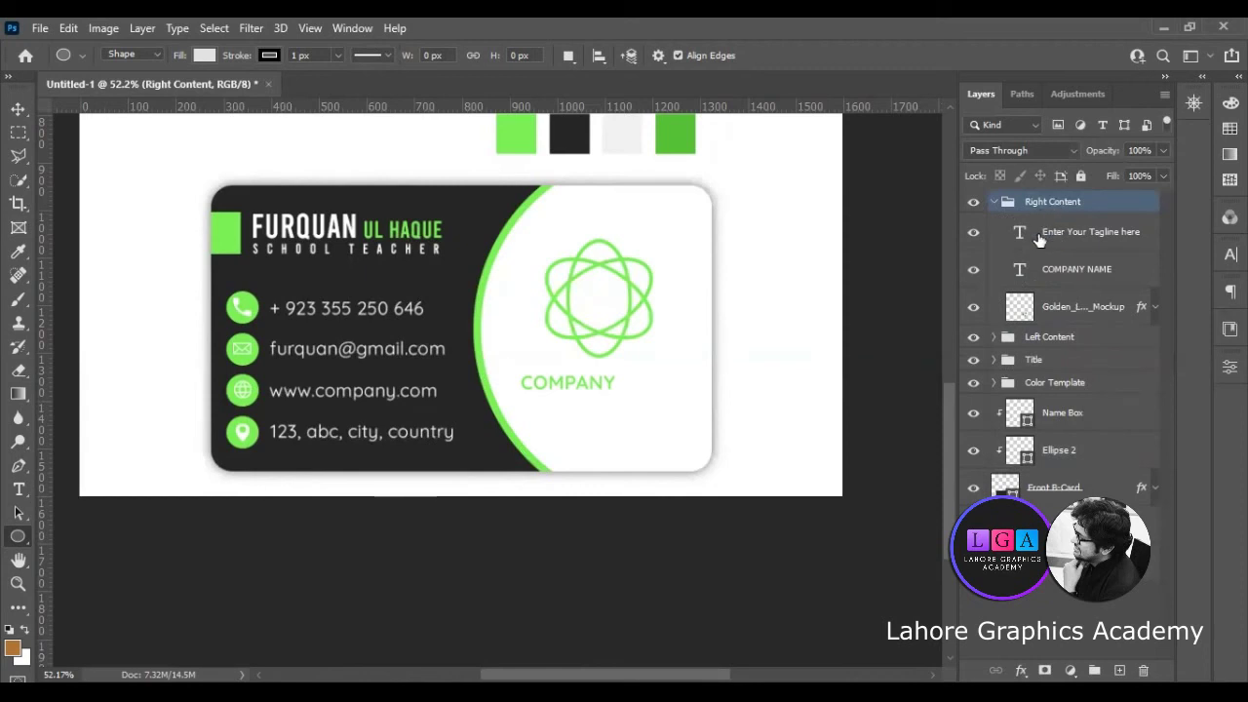
{"action": "double_click", "coordinate": [1021, 233]}
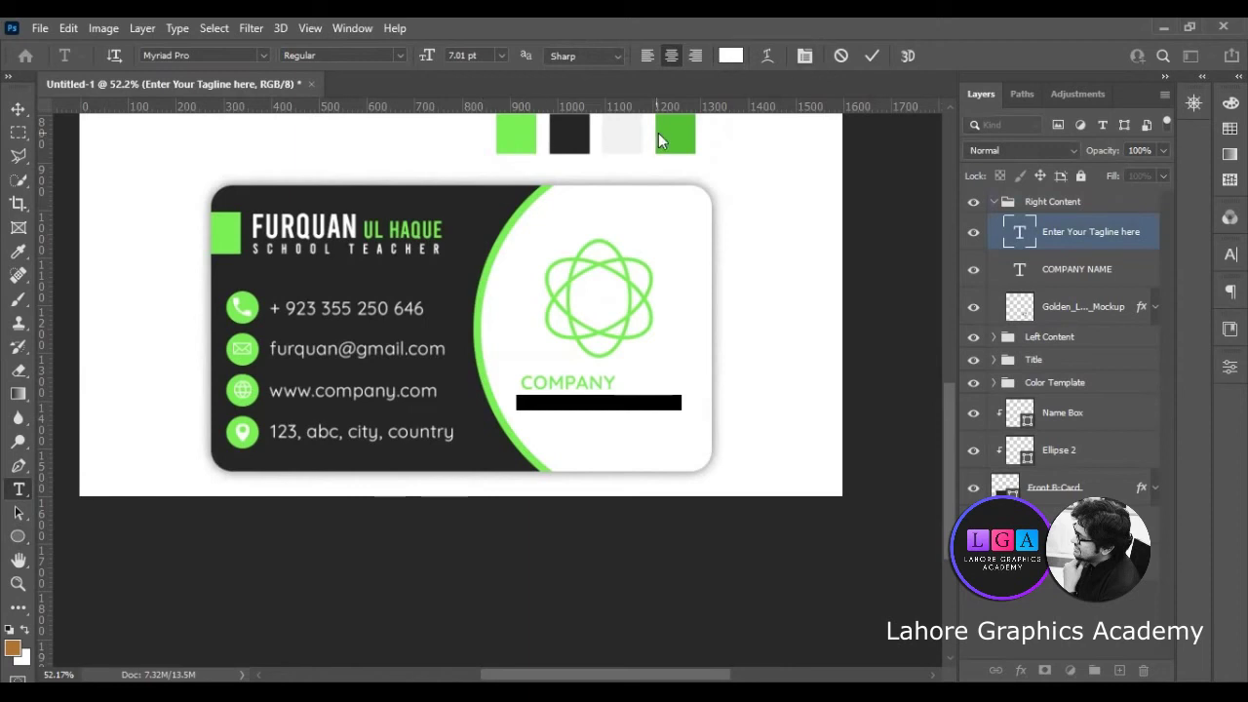
{"action": "left_click", "coordinate": [730, 56]}
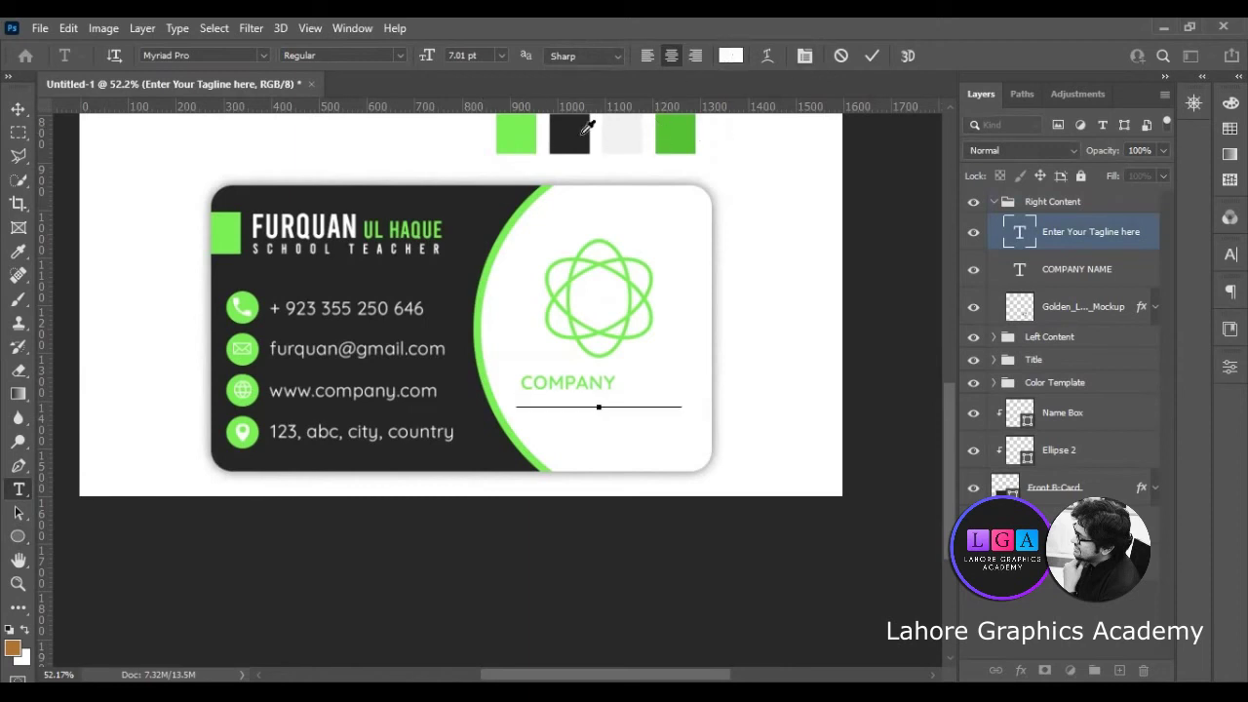
{"action": "left_click", "coordinate": [465, 369]}
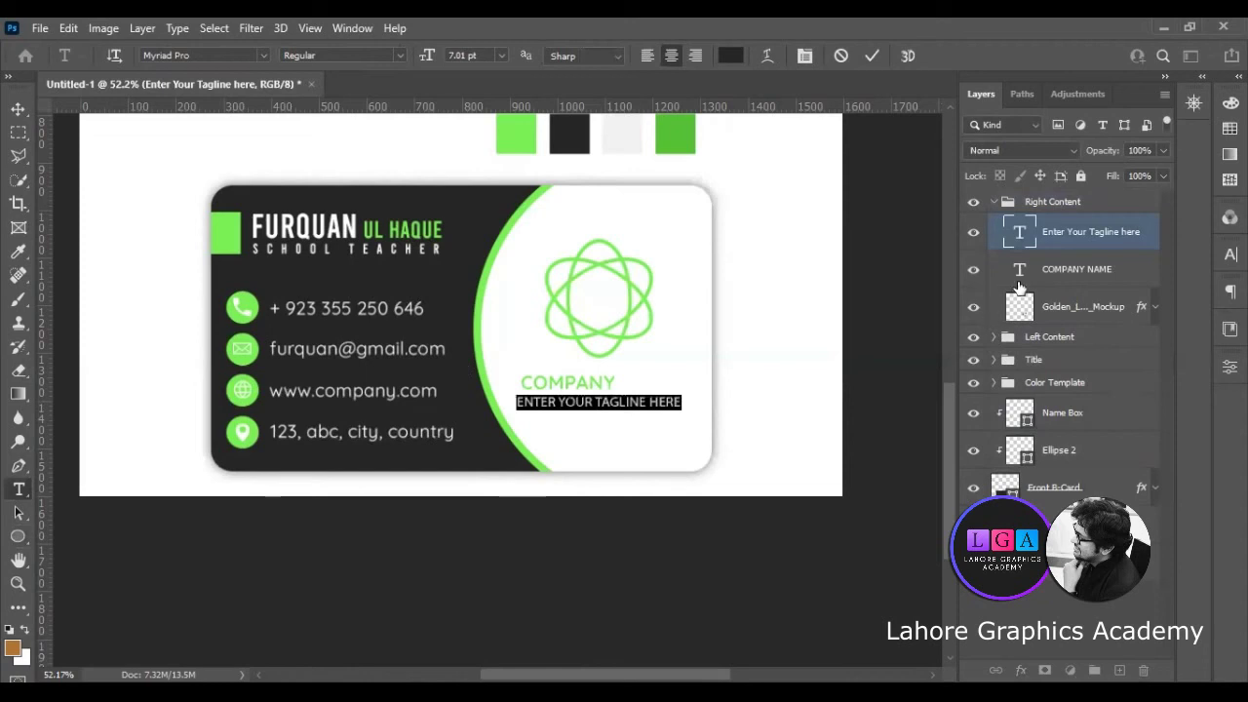
{"action": "key", "text": "ctrl+Return"}
- Colour the hidden word NAME after COMPANY dark grey so it reads on the white panel
{"action": "double_click", "coordinate": [1019, 269]}
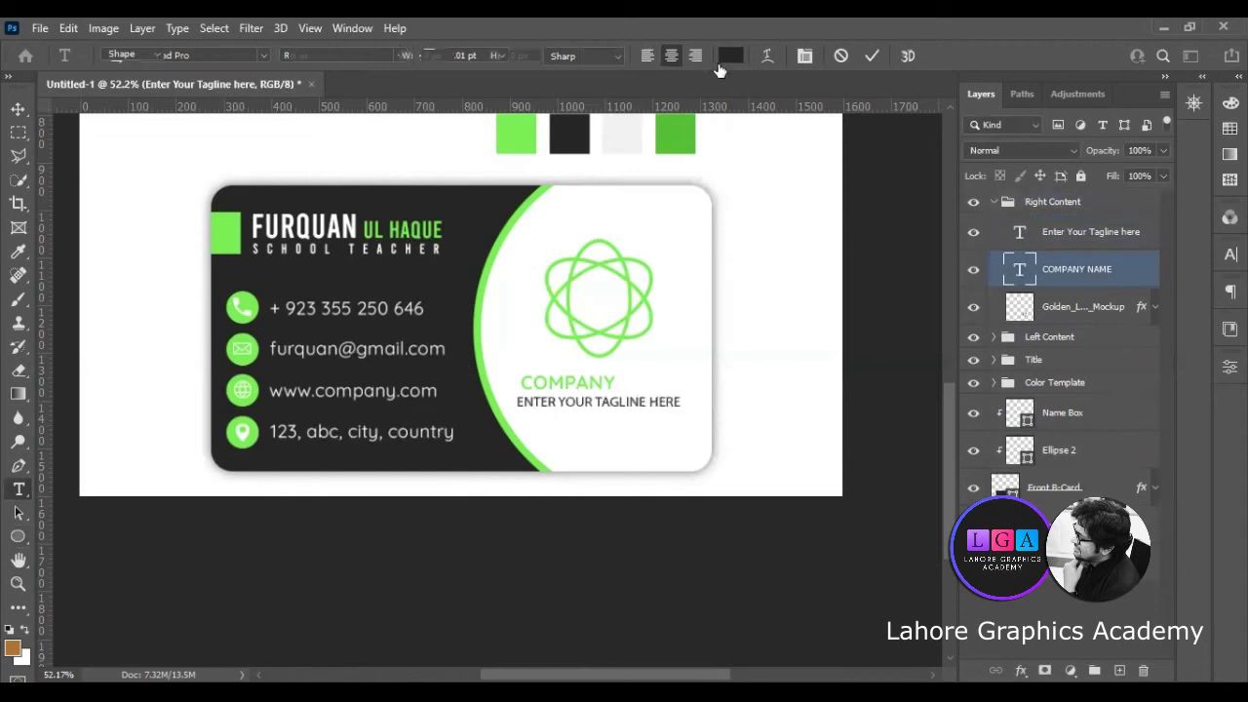
{"action": "key", "text": "ctrl+Return"}
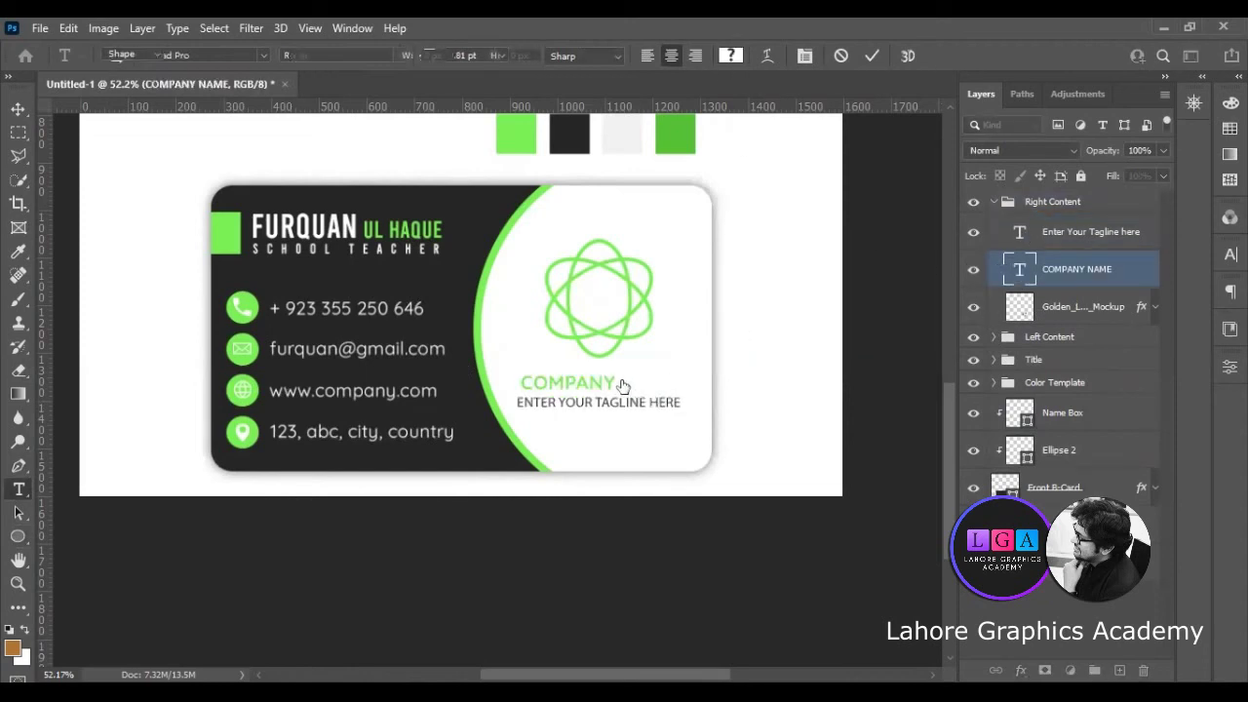
{"action": "double_click", "coordinate": [646, 363]}
{"action": "key", "text": "ctrl+Return"}
{"action": "double_click", "coordinate": [628, 381]}
{"action": "left_click_drag", "start_coordinate": [623, 382], "coordinate": [842, 363]}
{"action": "left_click", "coordinate": [731, 55]}
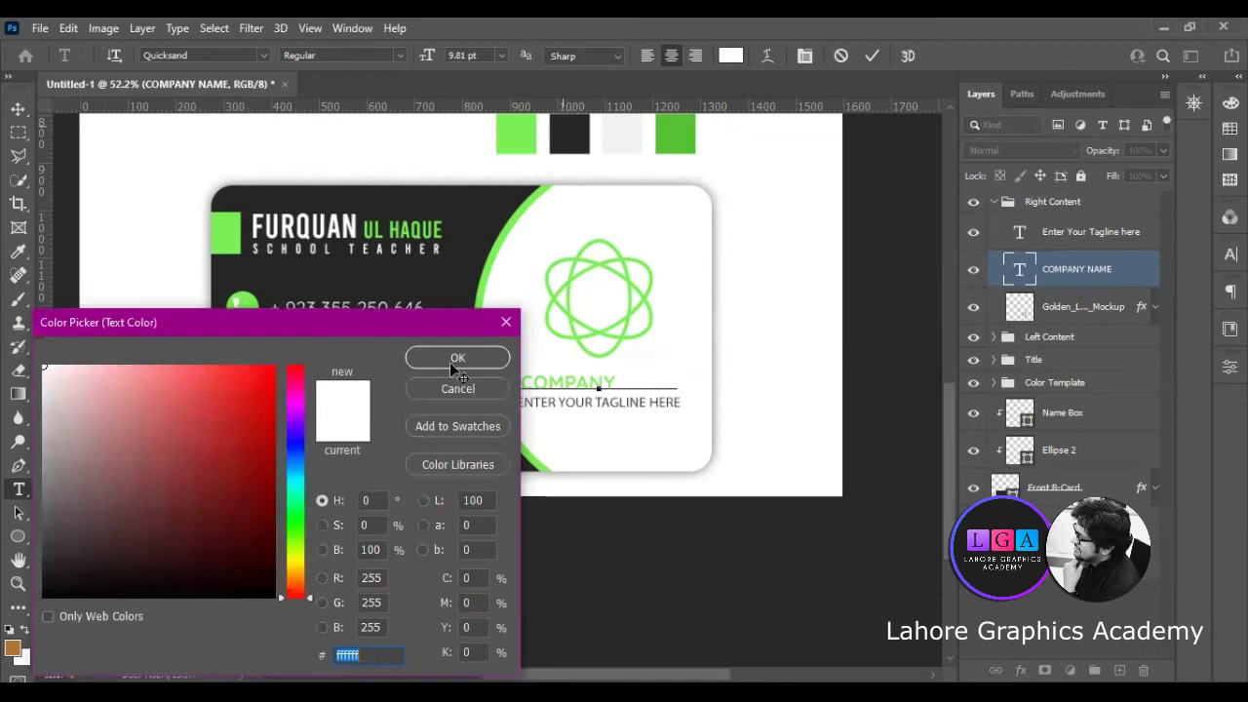
{"action": "left_click", "coordinate": [458, 358]}
{"action": "left_click", "coordinate": [872, 60]}
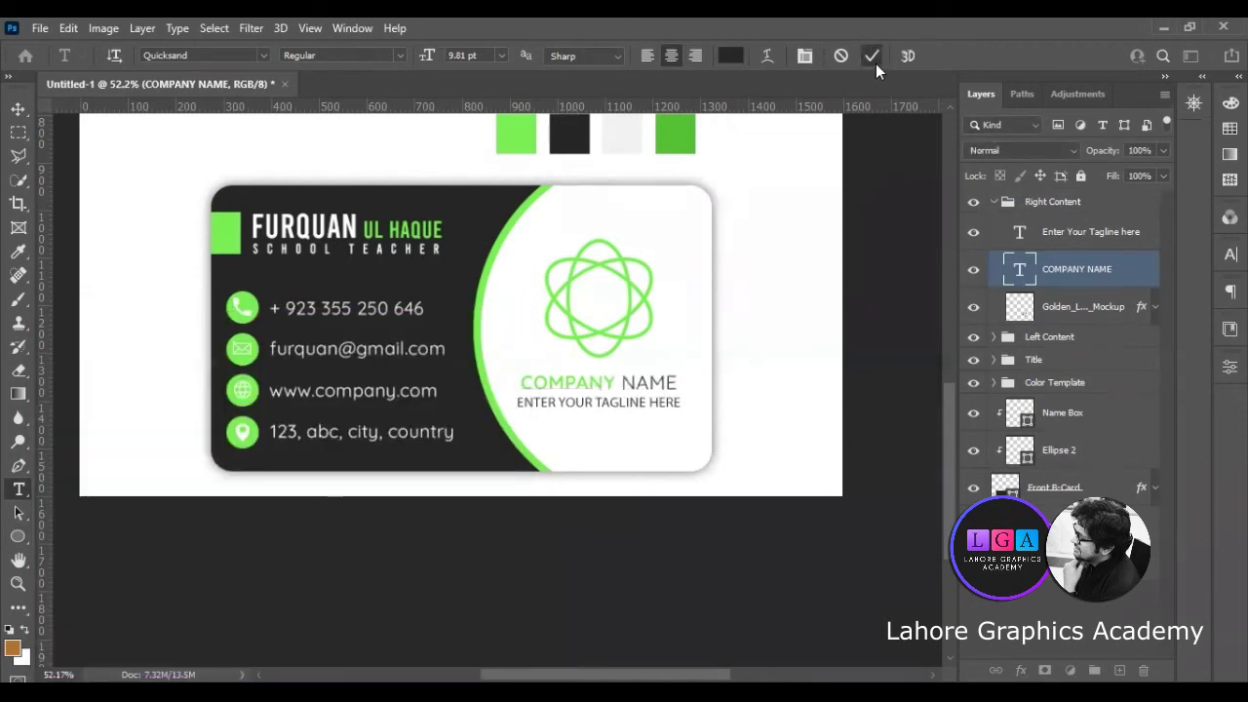
{"action": "key", "text": "u"}
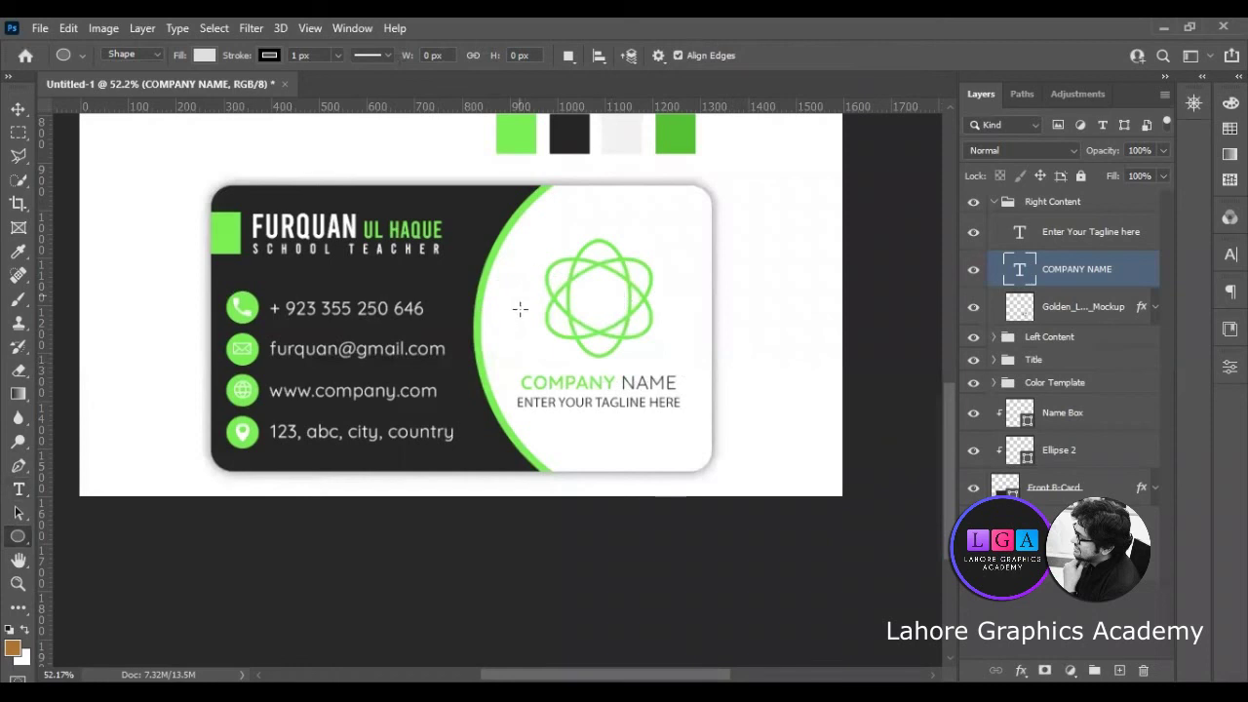
{"action": "scroll", "coordinate": [527, 314], "scroll_direction": "down", "scroll_amount": 1}
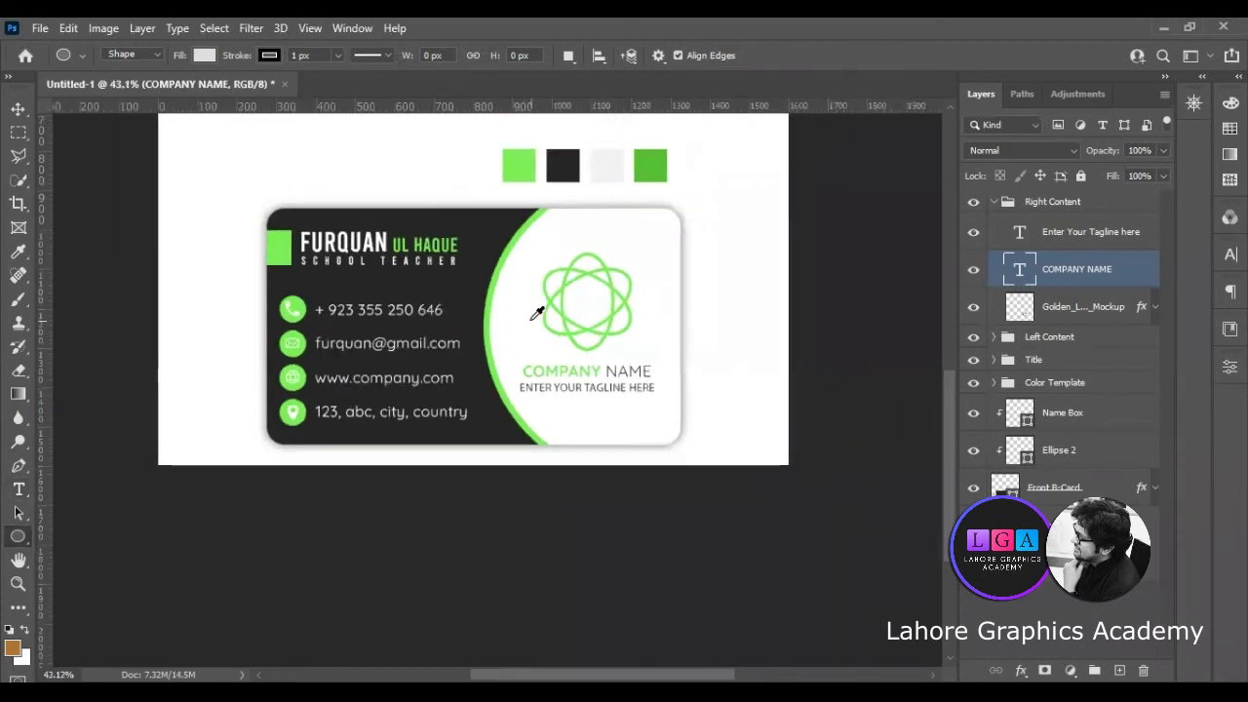
- Set the light grey swatch (Rectangle 1 copy 2) in Color Template to pure white #ffffff
{"action": "left_click", "coordinate": [1000, 208]}
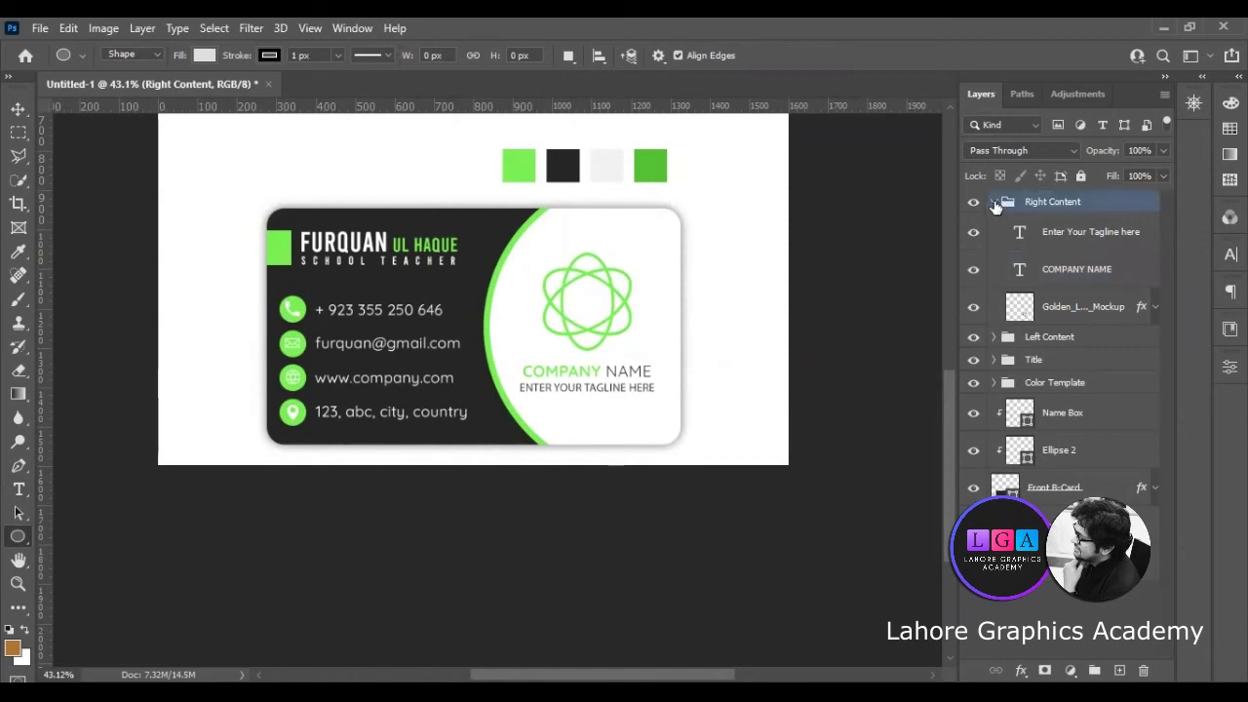
{"action": "left_click", "coordinate": [995, 203]}
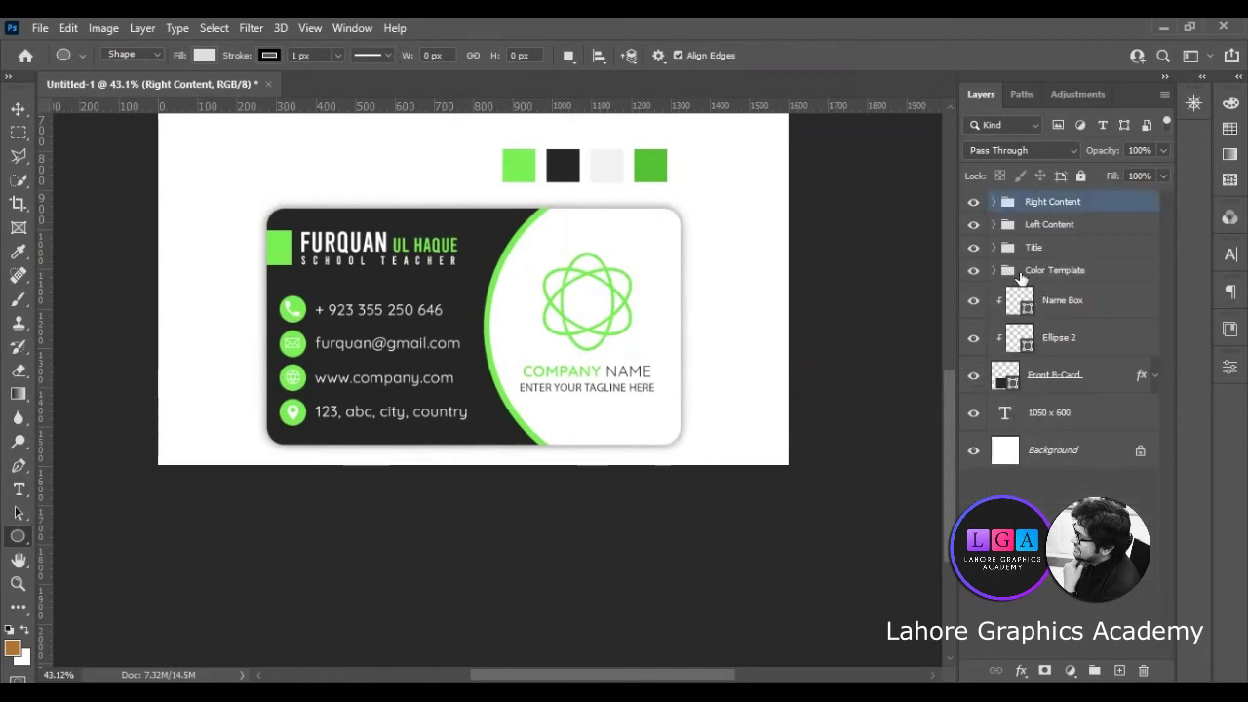
{"action": "left_click", "coordinate": [994, 271]}
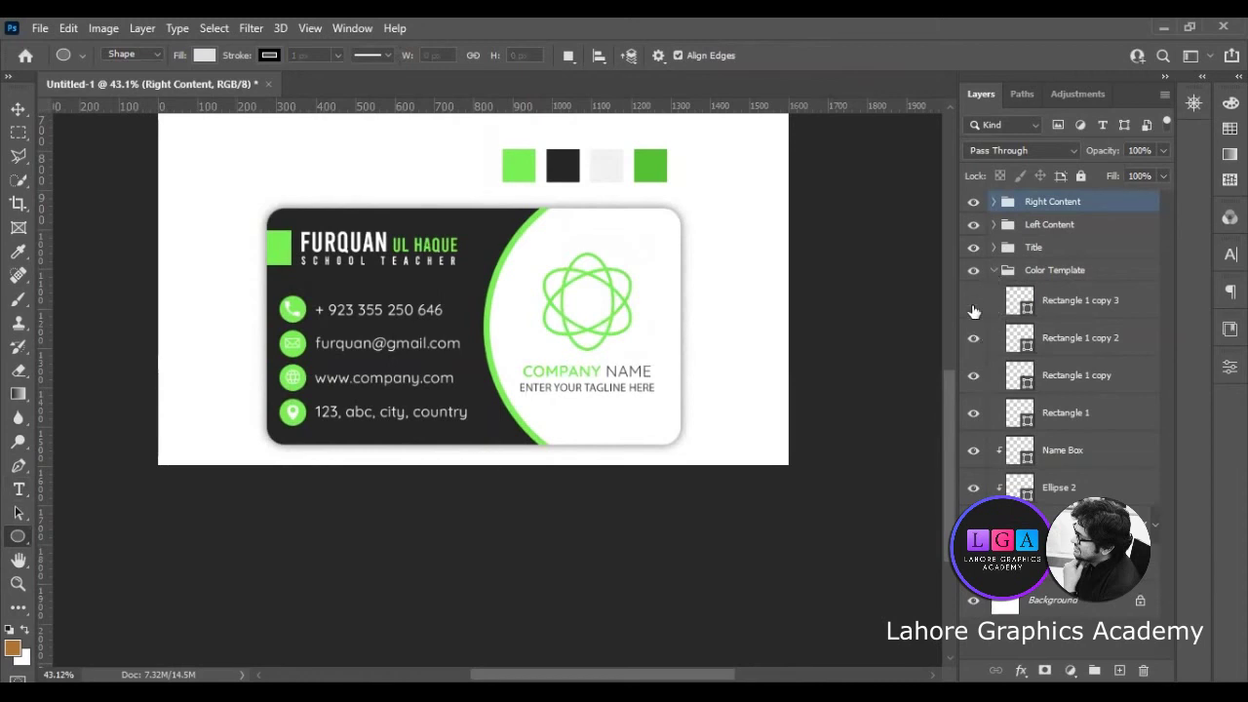
{"action": "left_click", "coordinate": [973, 303]}
{"action": "left_click", "coordinate": [974, 302]}
{"action": "left_click", "coordinate": [1035, 305]}
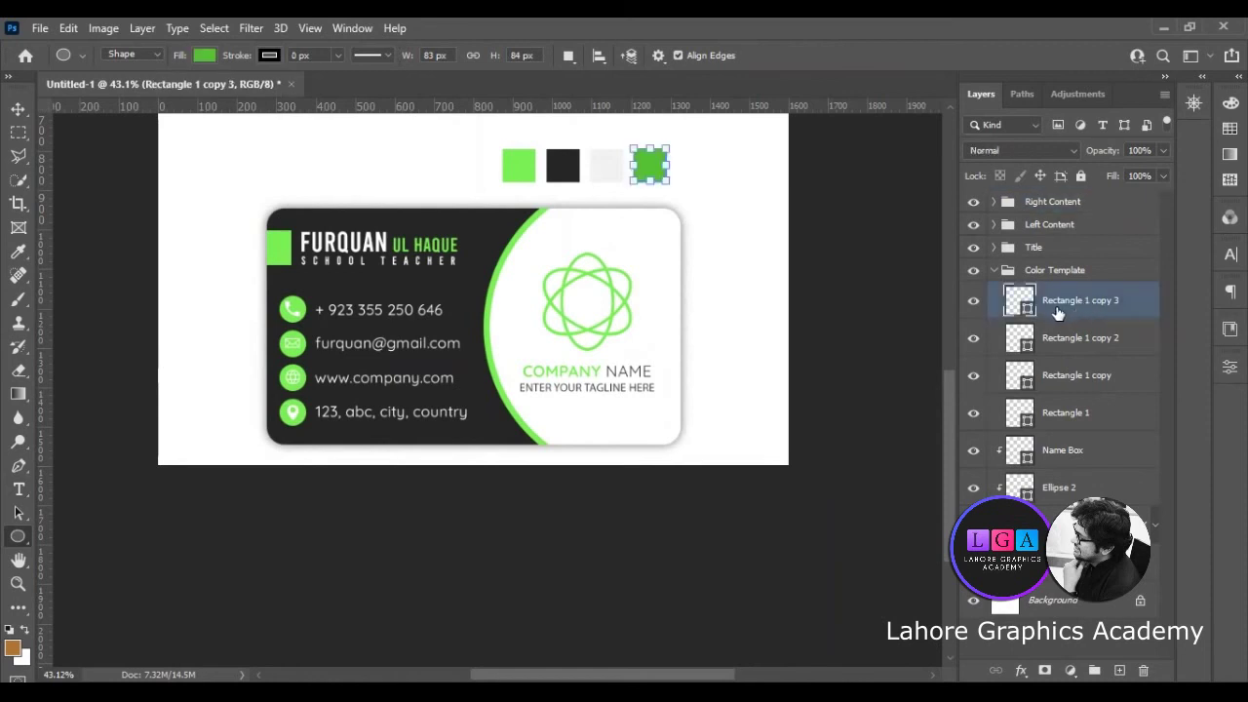
{"action": "left_click", "coordinate": [1068, 349]}
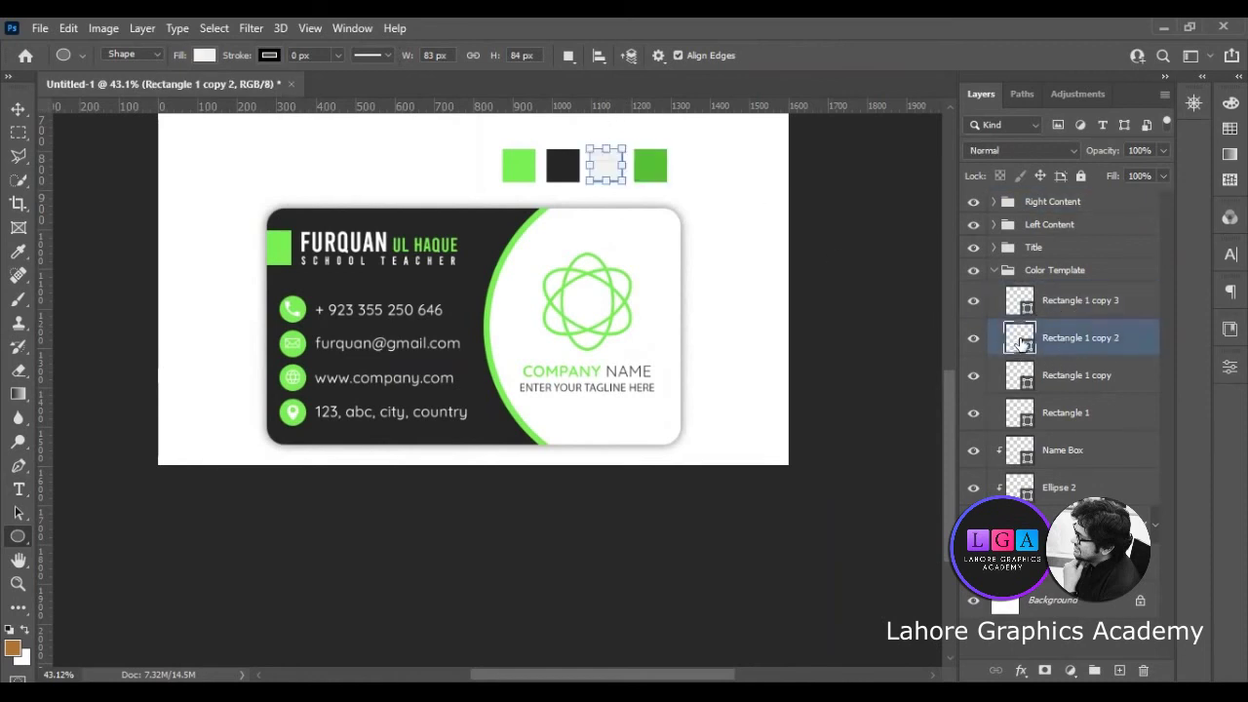
{"action": "double_click", "coordinate": [1020, 341]}
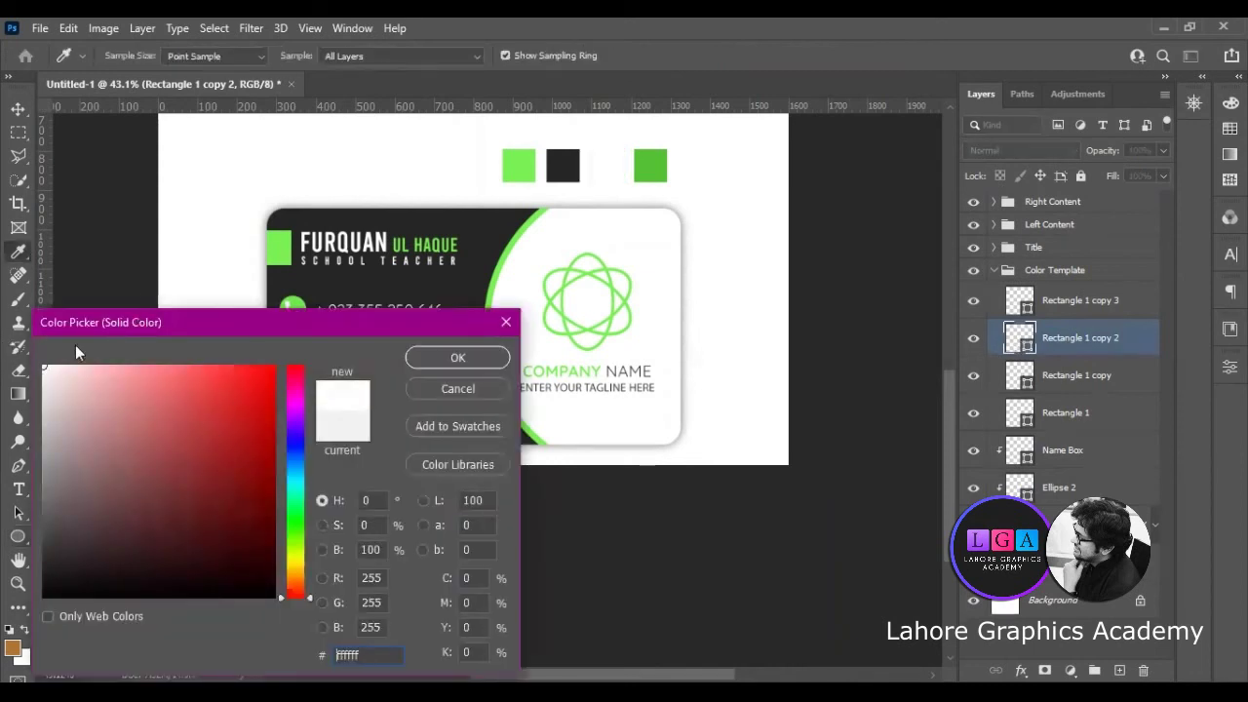
{"action": "left_click", "coordinate": [492, 360]}
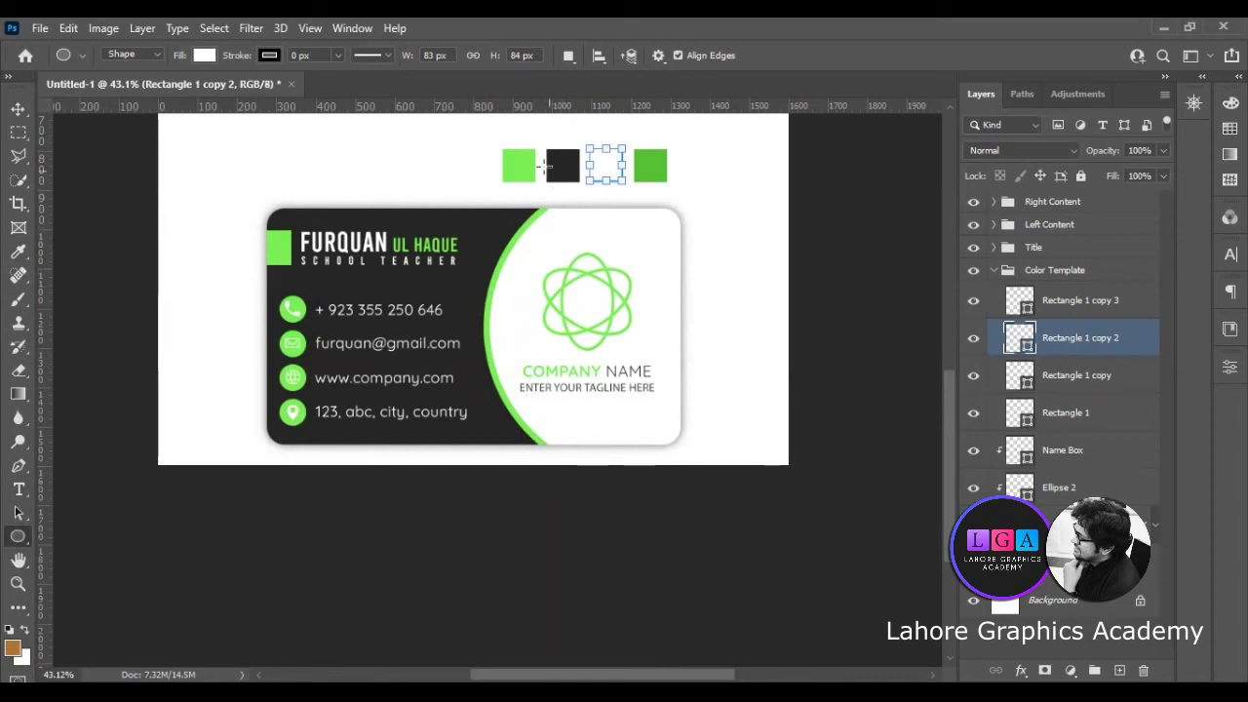
- Hide and delete the dark green swatch (Rectangle 1 copy 3), then collapse Color Template
{"action": "left_click", "coordinate": [973, 301]}
{"action": "left_click", "coordinate": [1030, 303]}
{"action": "key", "text": "Delete"}
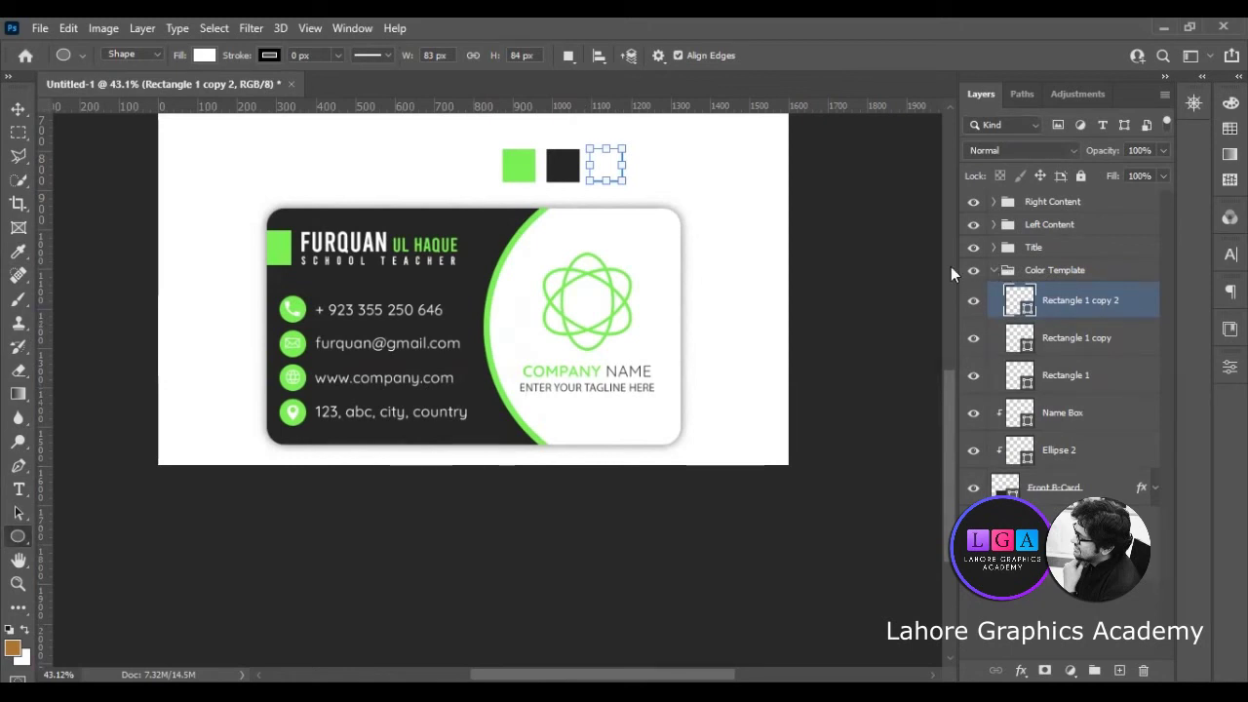
{"action": "left_click", "coordinate": [992, 276]}
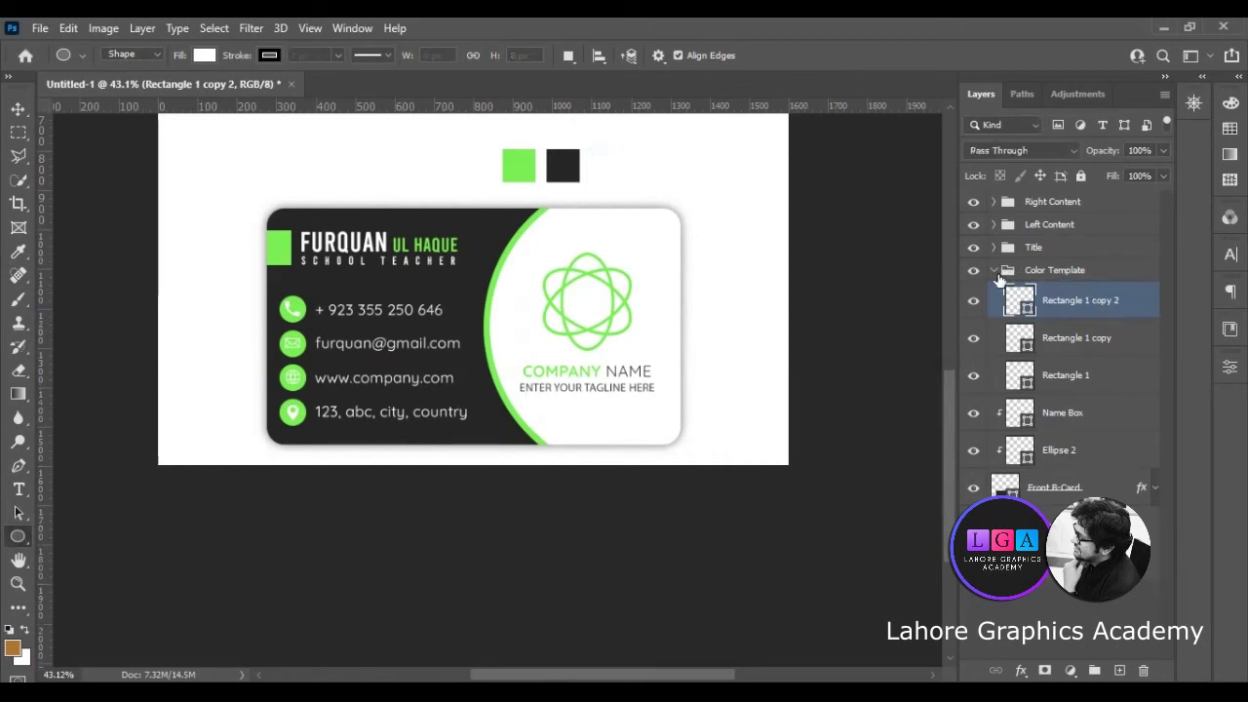
{"action": "left_click", "coordinate": [992, 272]}
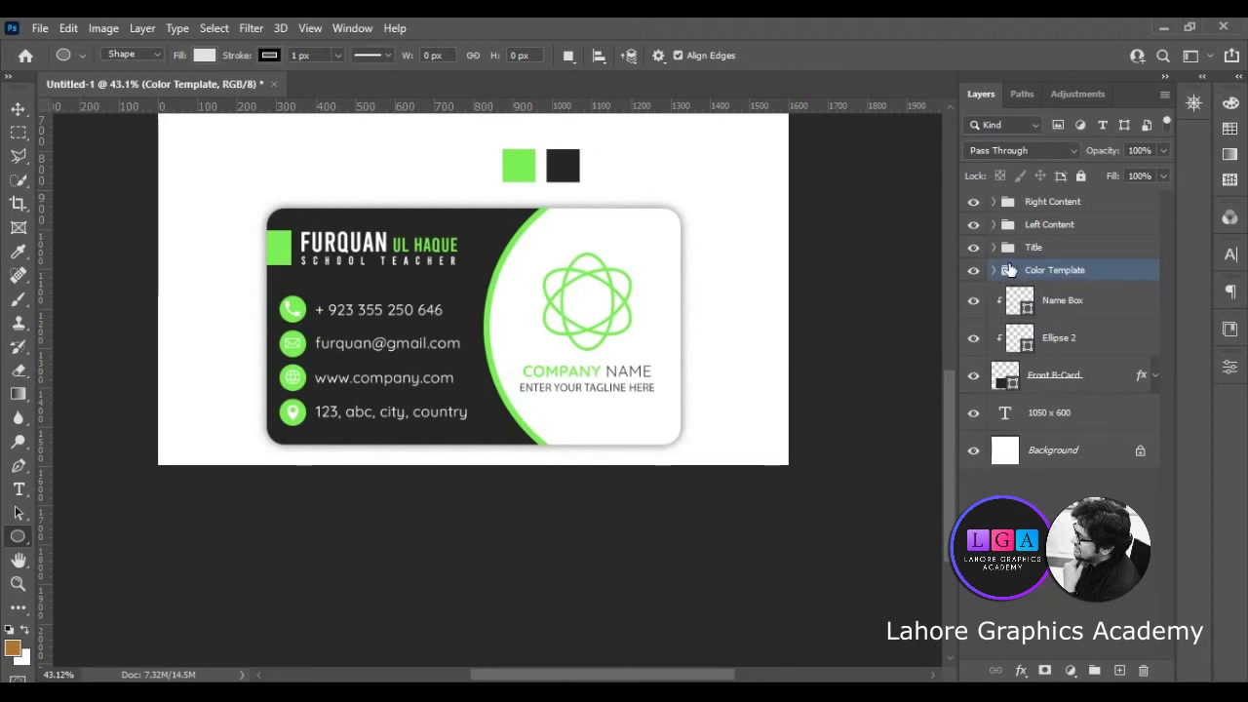
- Nudge the Right Content group's logo, name and tagline slightly right
{"action": "key", "text": "alt+period"}
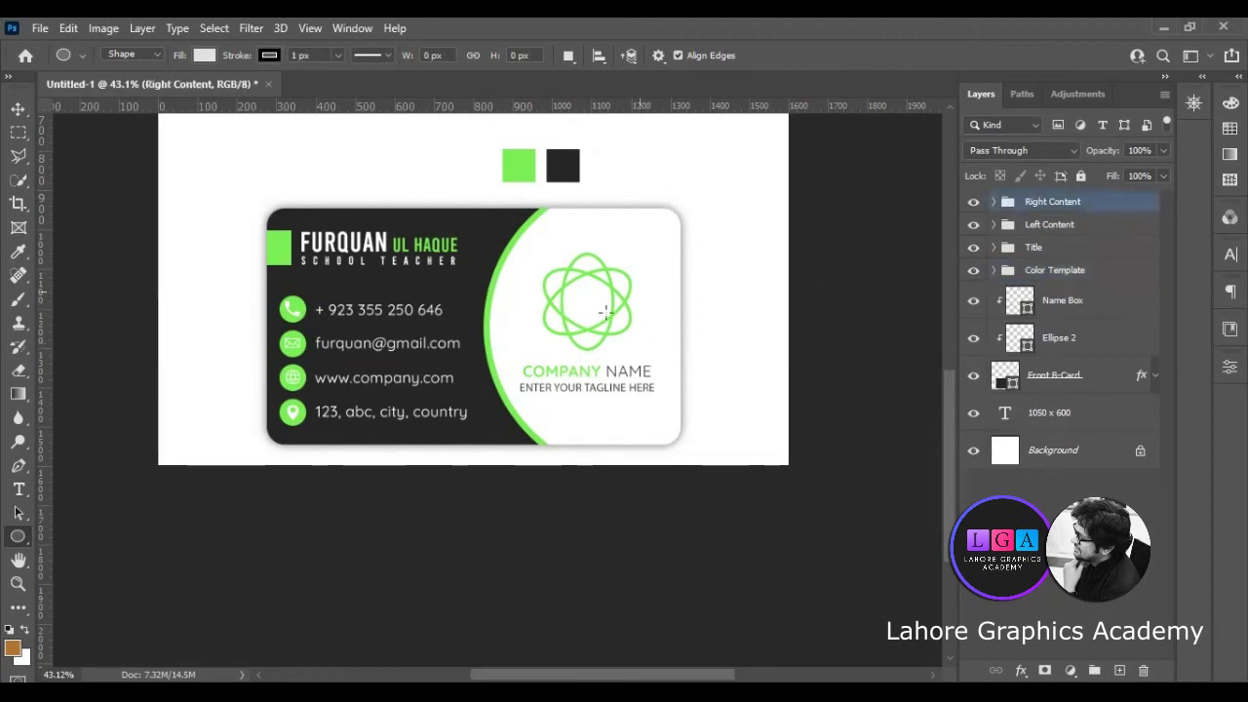
{"action": "key", "text": "v"}
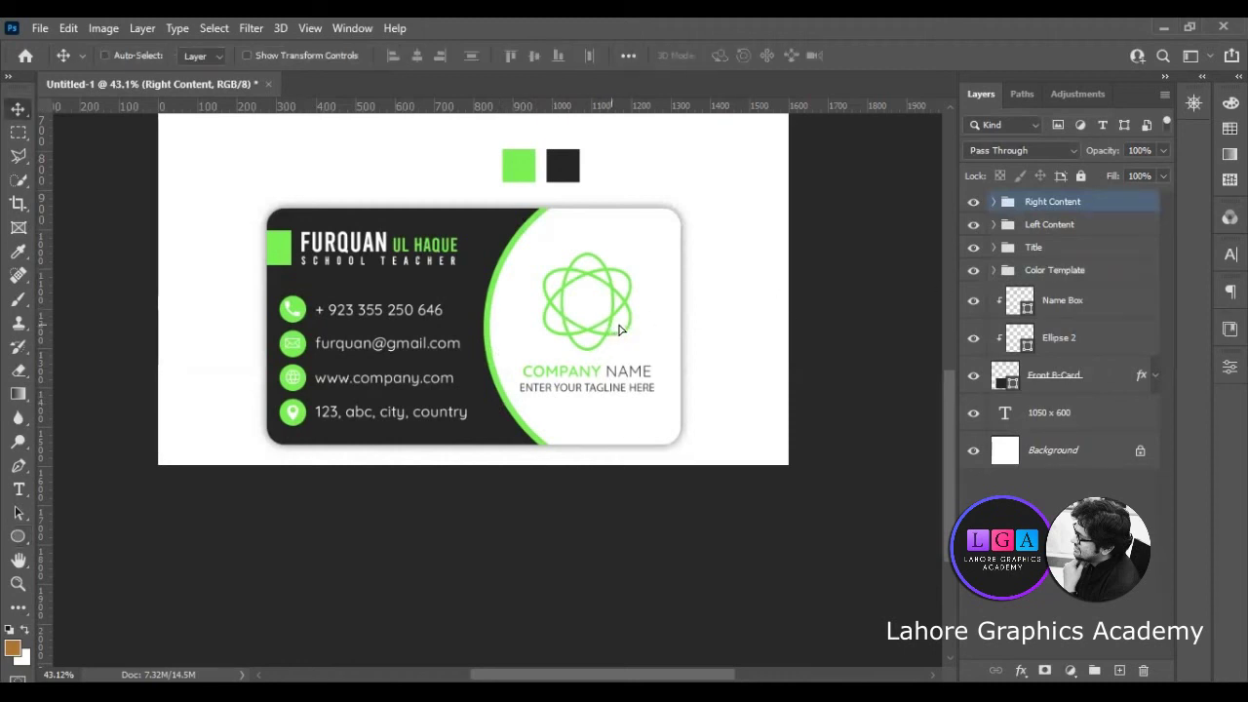
{"action": "key", "text": "shift+Right"}
{"action": "key", "text": "shift+Right"}
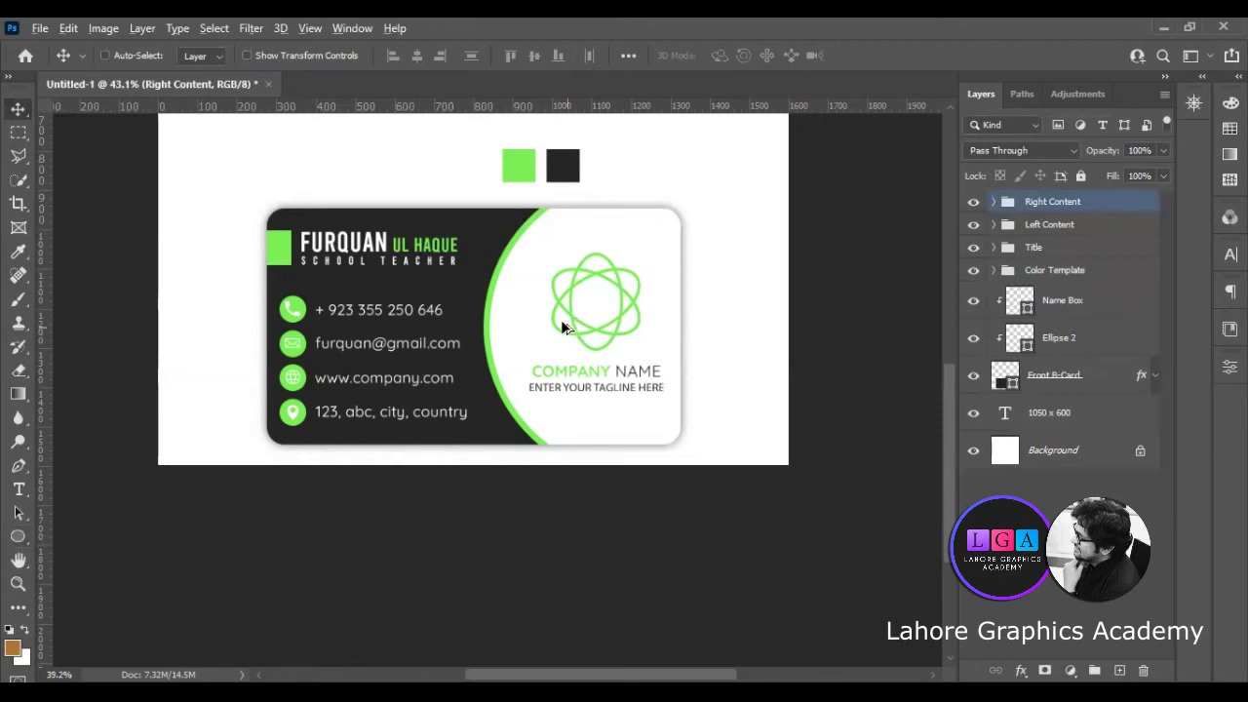
{"action": "scroll", "coordinate": [414, 244], "scroll_direction": "down", "scroll_amount": 3}
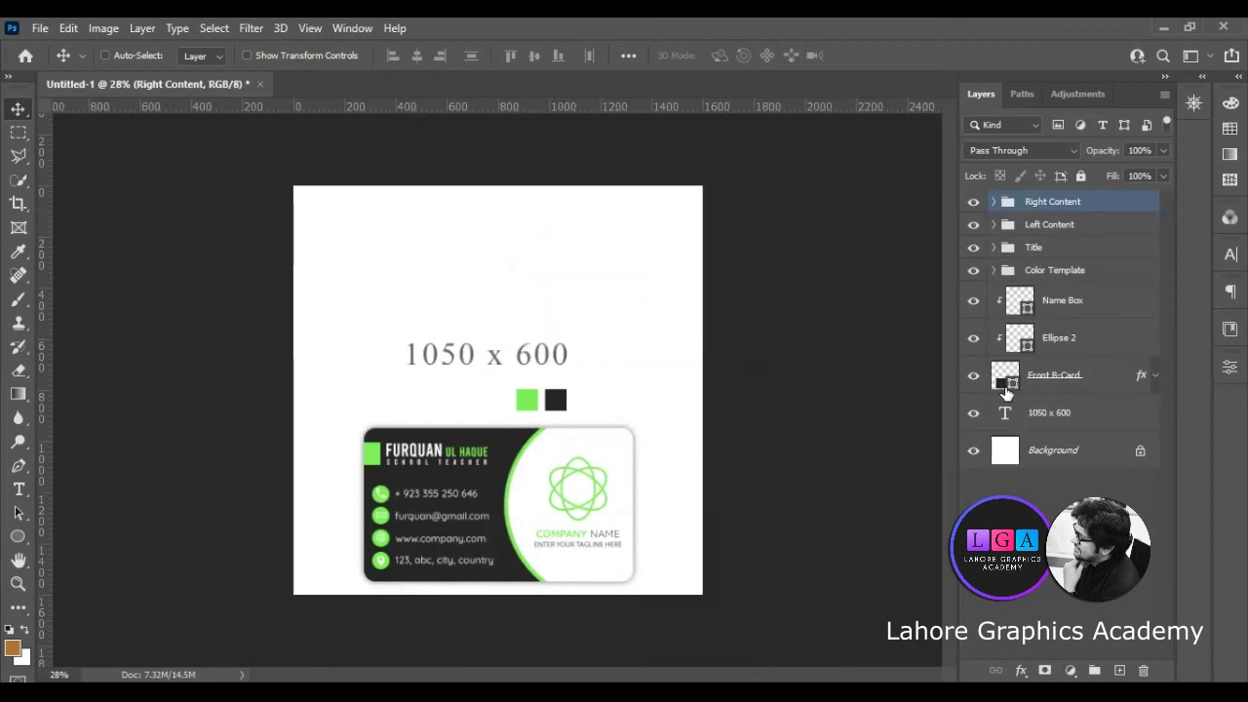
- Duplicate the Front B-Card shape layer with Ctrl+J
{"action": "left_click", "coordinate": [1060, 388]}
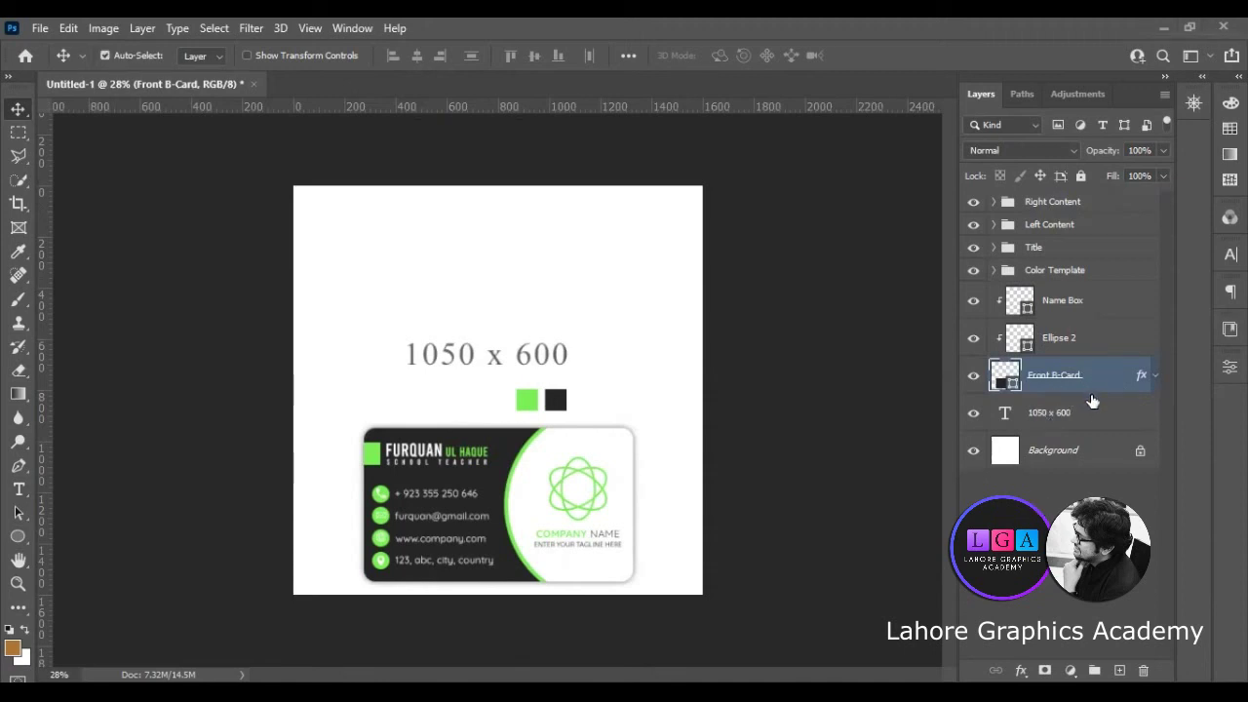
{"action": "key", "text": "ctrl+j"}
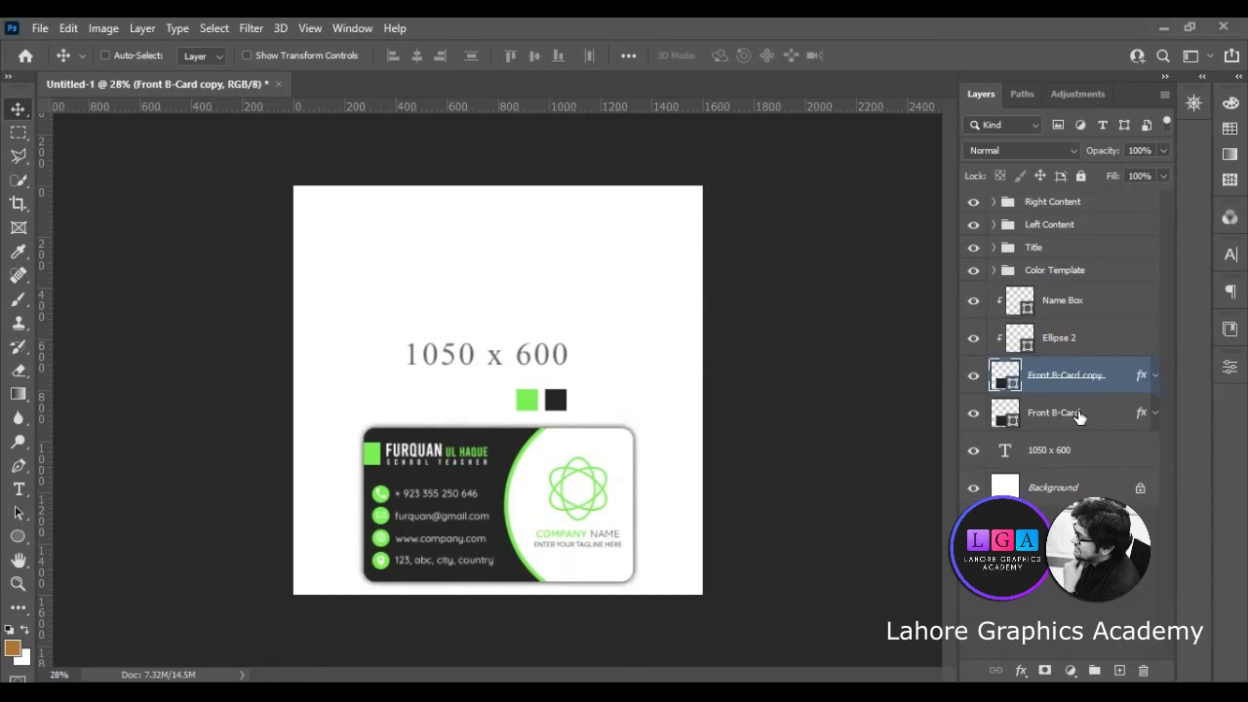
{"action": "double_click", "coordinate": [1057, 412]}
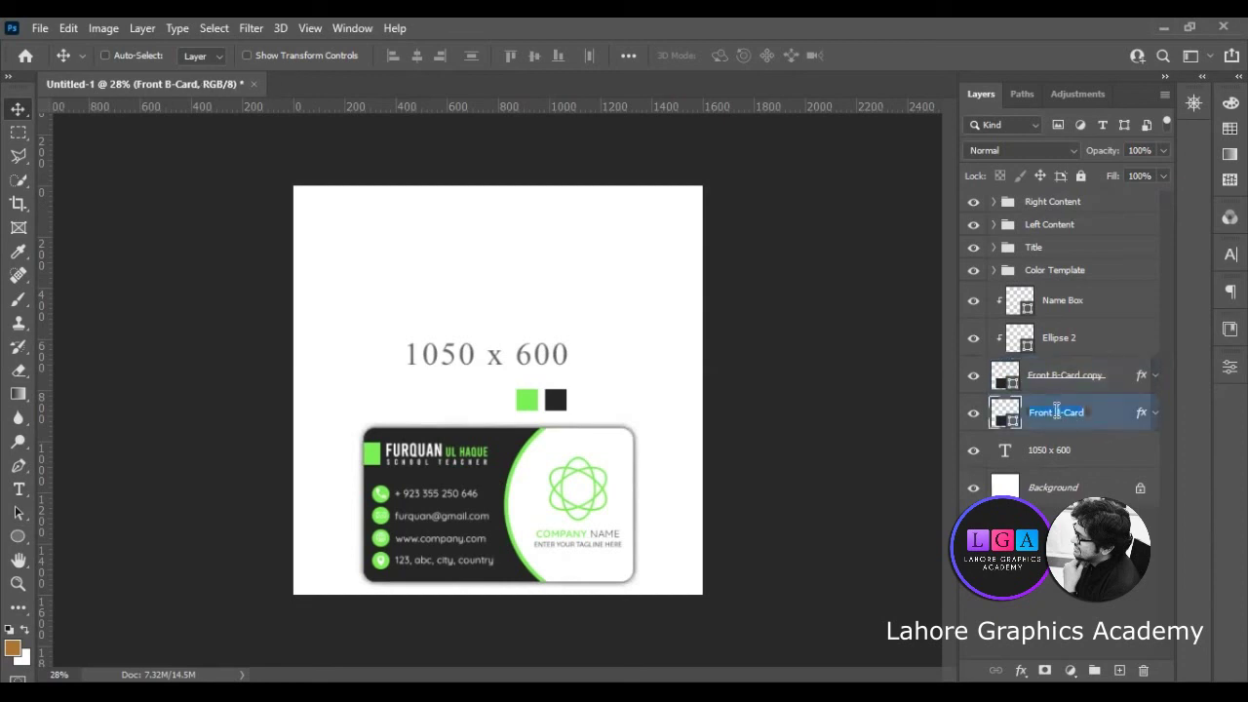
- Rename the copy Back B-Card, move it to the top of the layers and above the front card
{"action": "left_click_drag", "start_coordinate": [1053, 413], "coordinate": [967, 419]}
{"action": "type", "text": "Back"}
{"action": "key", "text": "Return"}
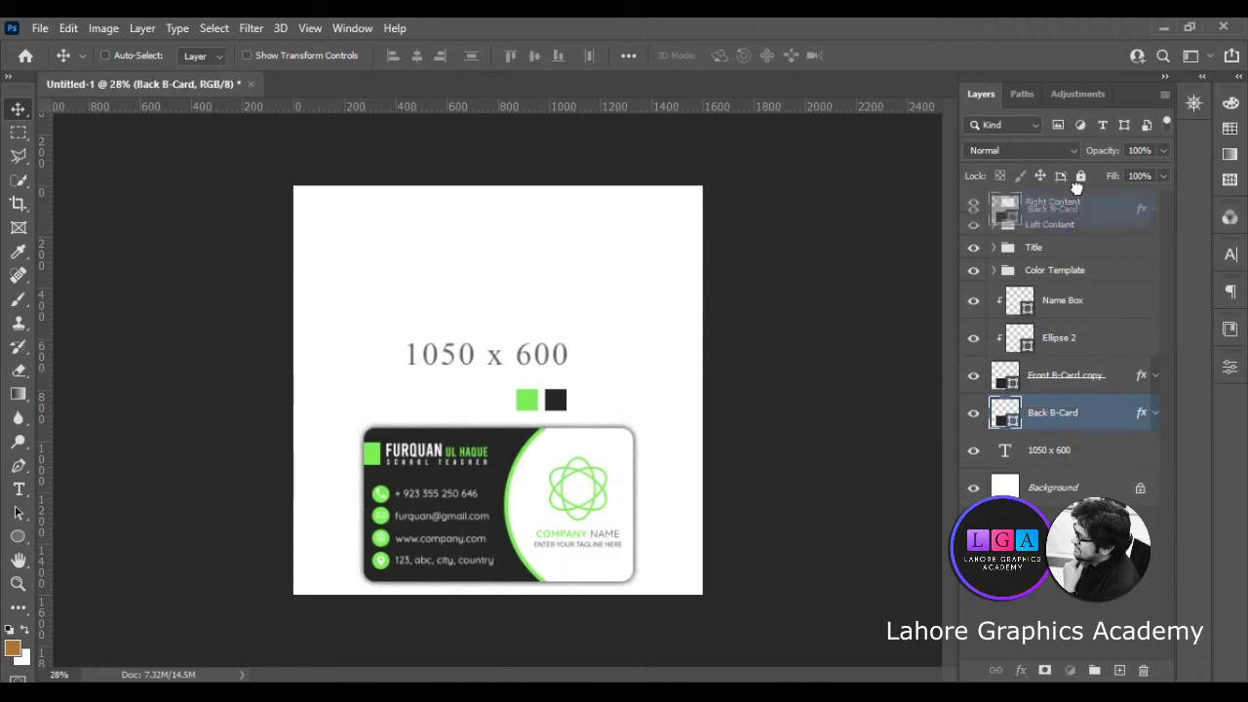
{"action": "left_click_drag", "start_coordinate": [1074, 199], "coordinate": [1077, 222]}
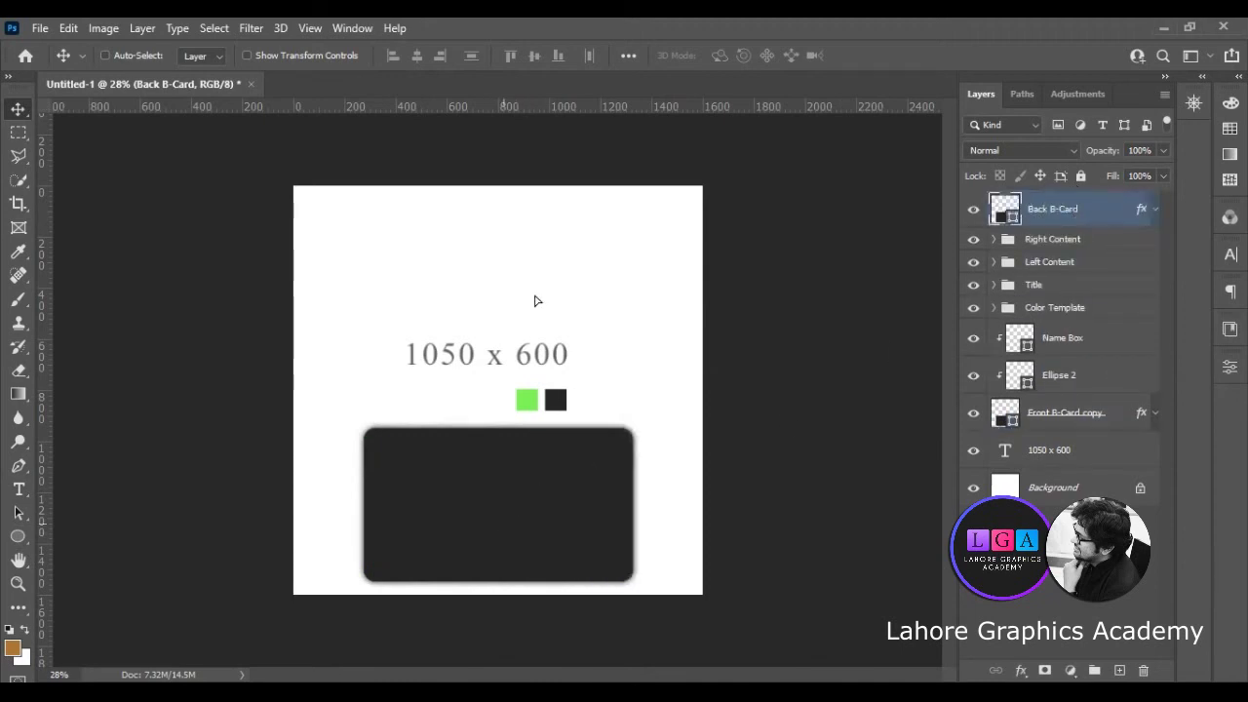
{"action": "left_click_drag", "start_coordinate": [537, 332], "coordinate": [537, 104]}
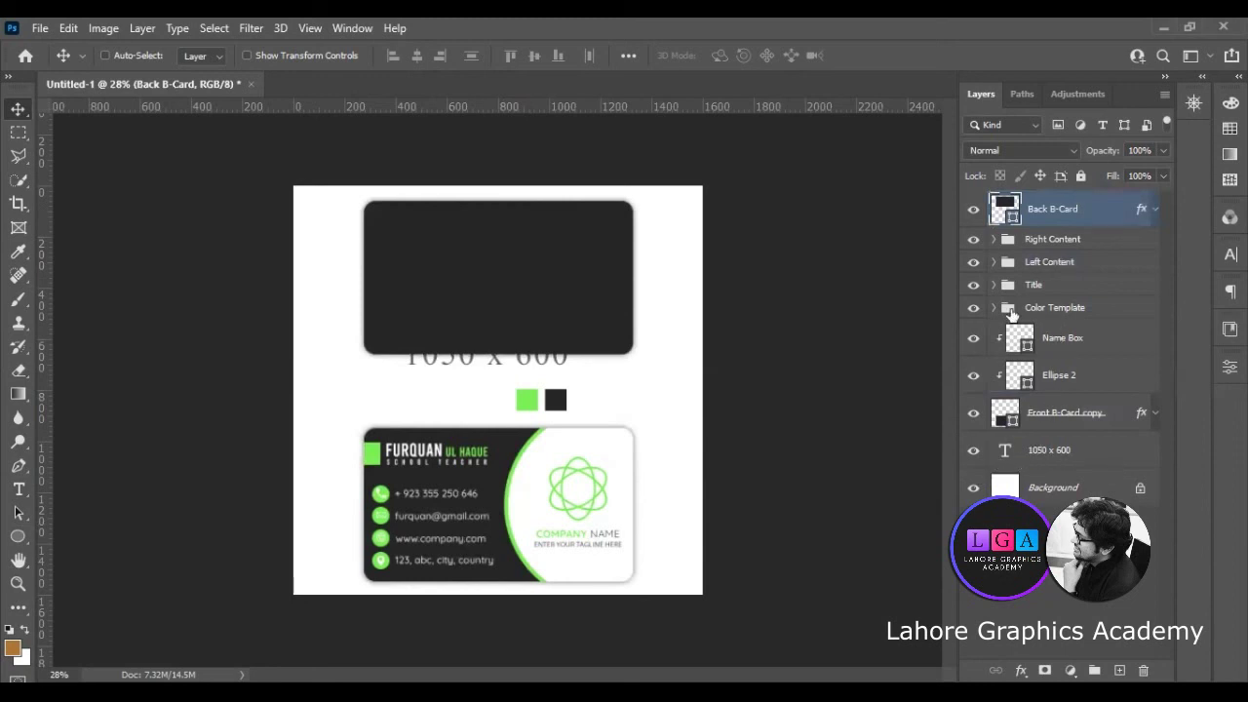
- Hide the Color Template swatches and move the 1050 x 600 label below the back card
{"action": "left_click", "coordinate": [974, 310]}
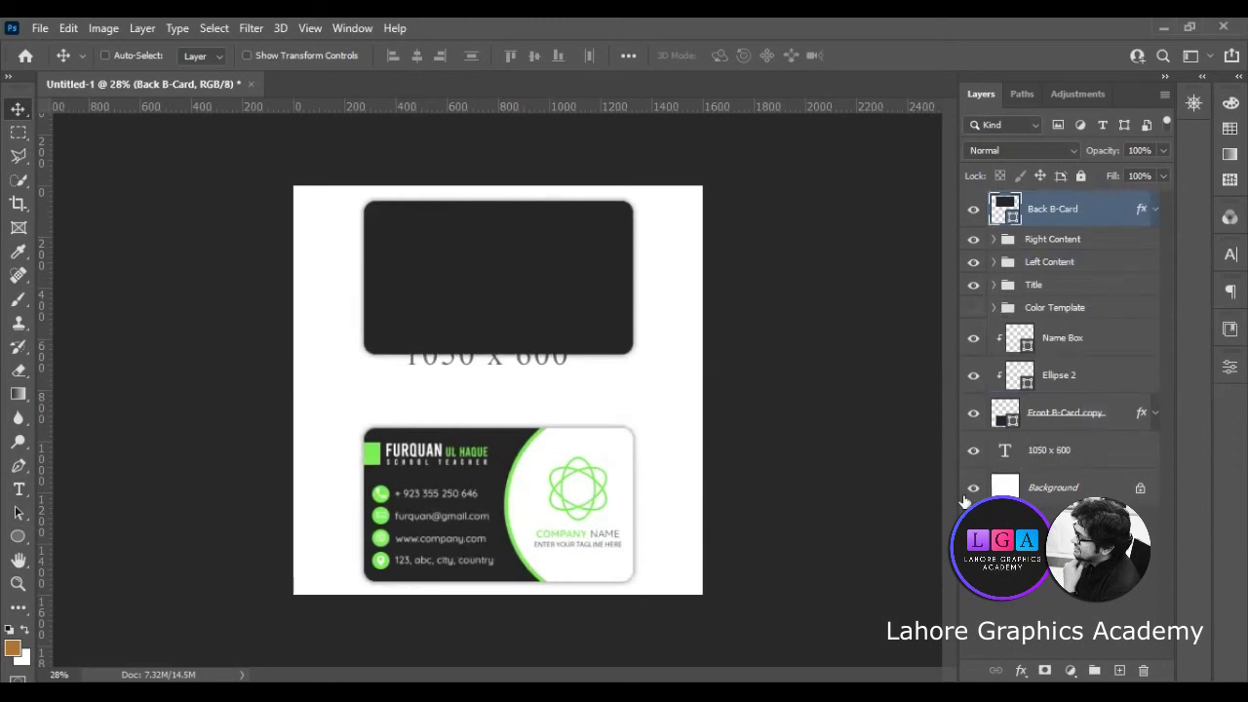
{"action": "left_click", "coordinate": [1087, 465]}
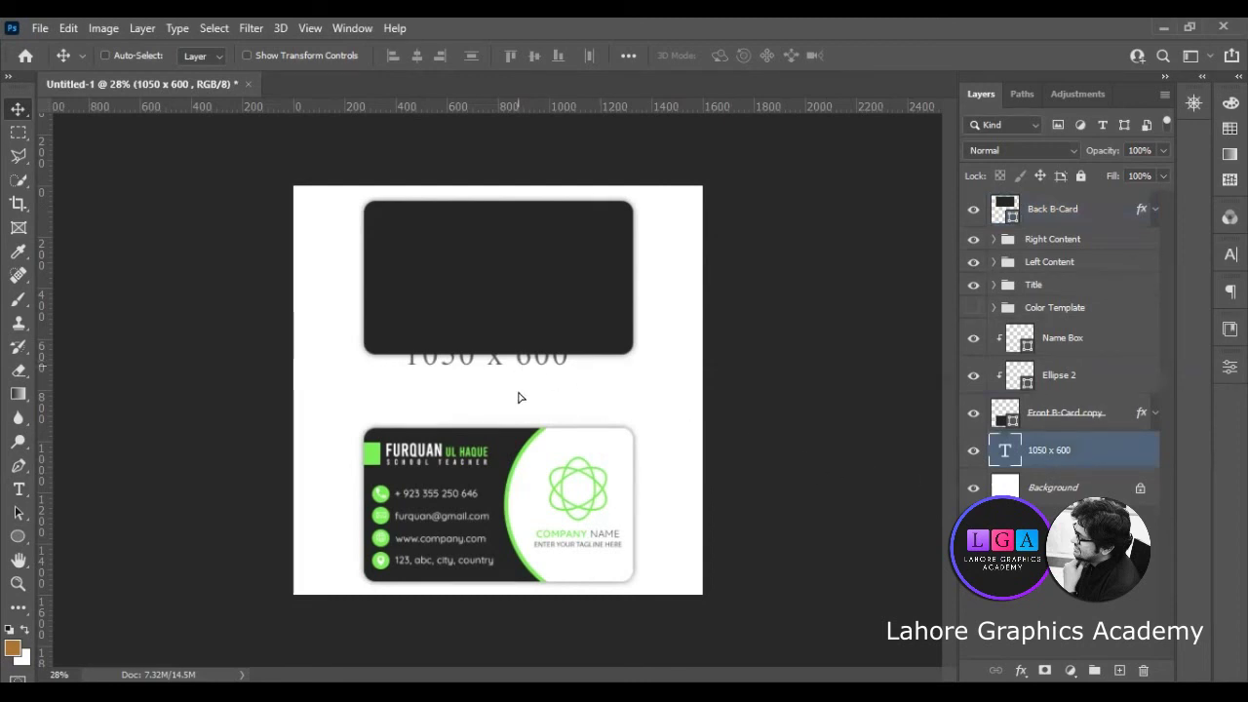
{"action": "left_click_drag", "start_coordinate": [520, 399], "coordinate": [520, 428]}
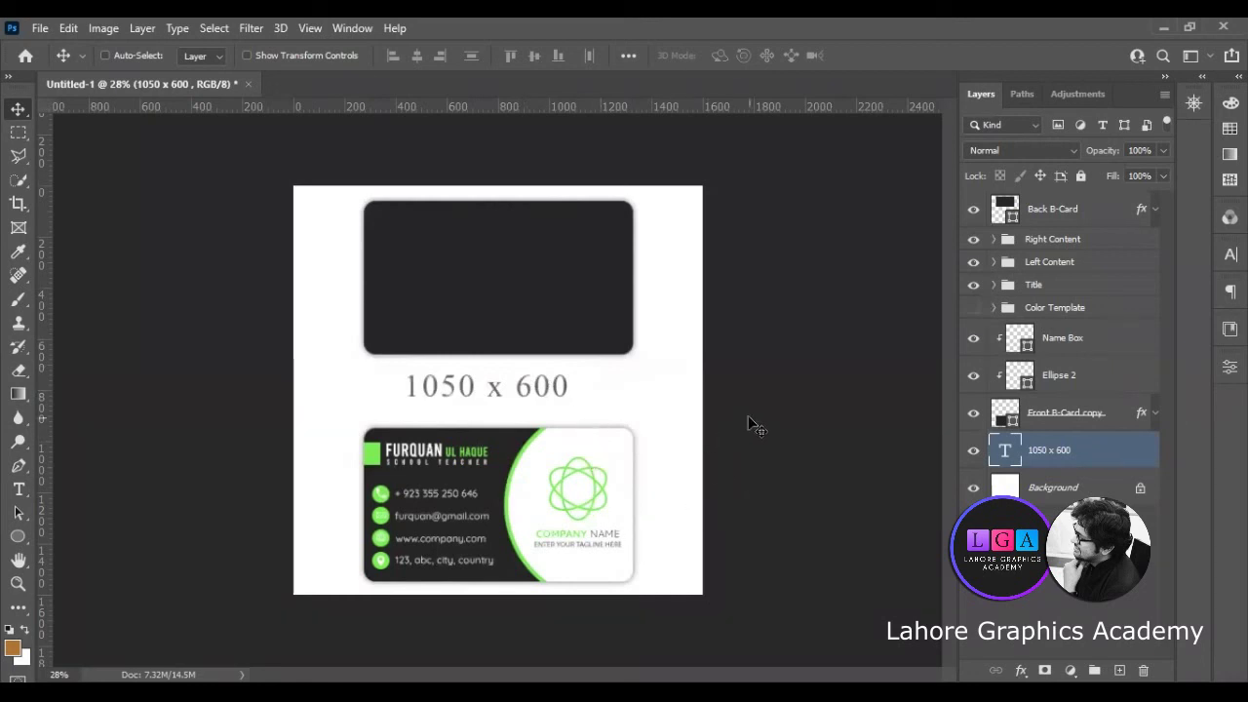
{"action": "double_click", "coordinate": [1007, 215]}
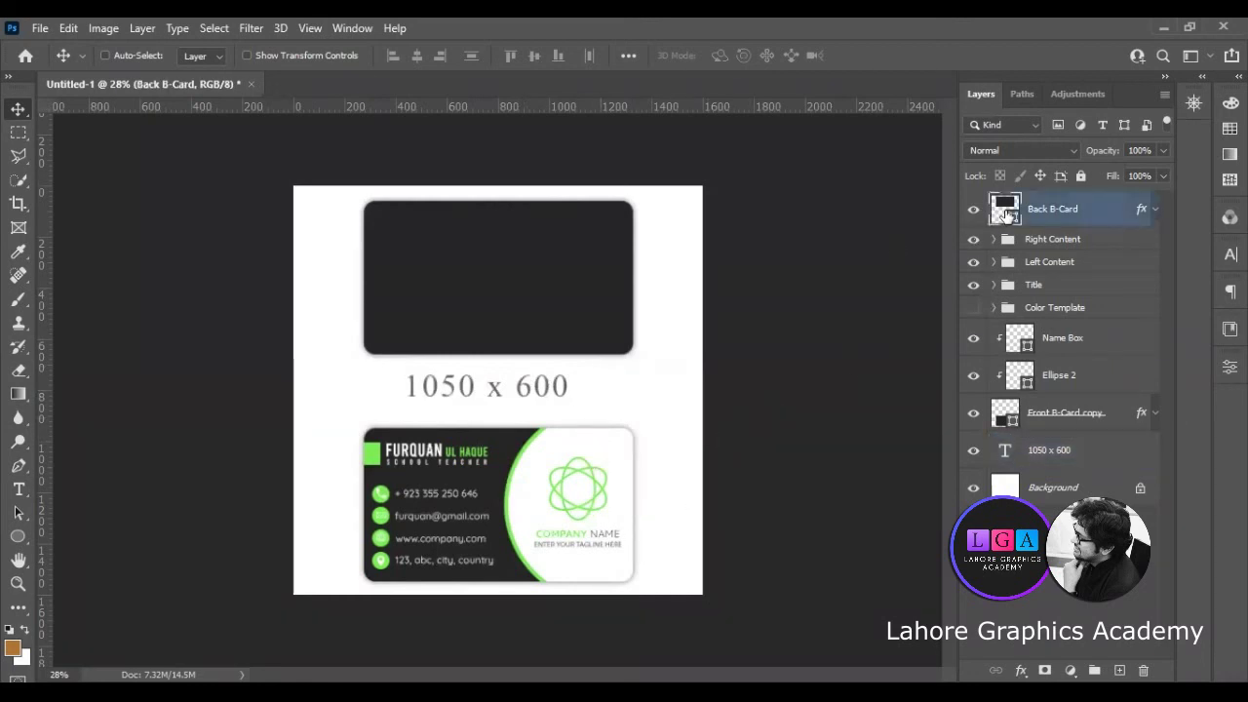
- Fill Back B-Card with the front card's light green, sampled in the Color Picker
{"action": "left_click", "coordinate": [502, 325]}
{"action": "double_click", "coordinate": [1008, 212]}
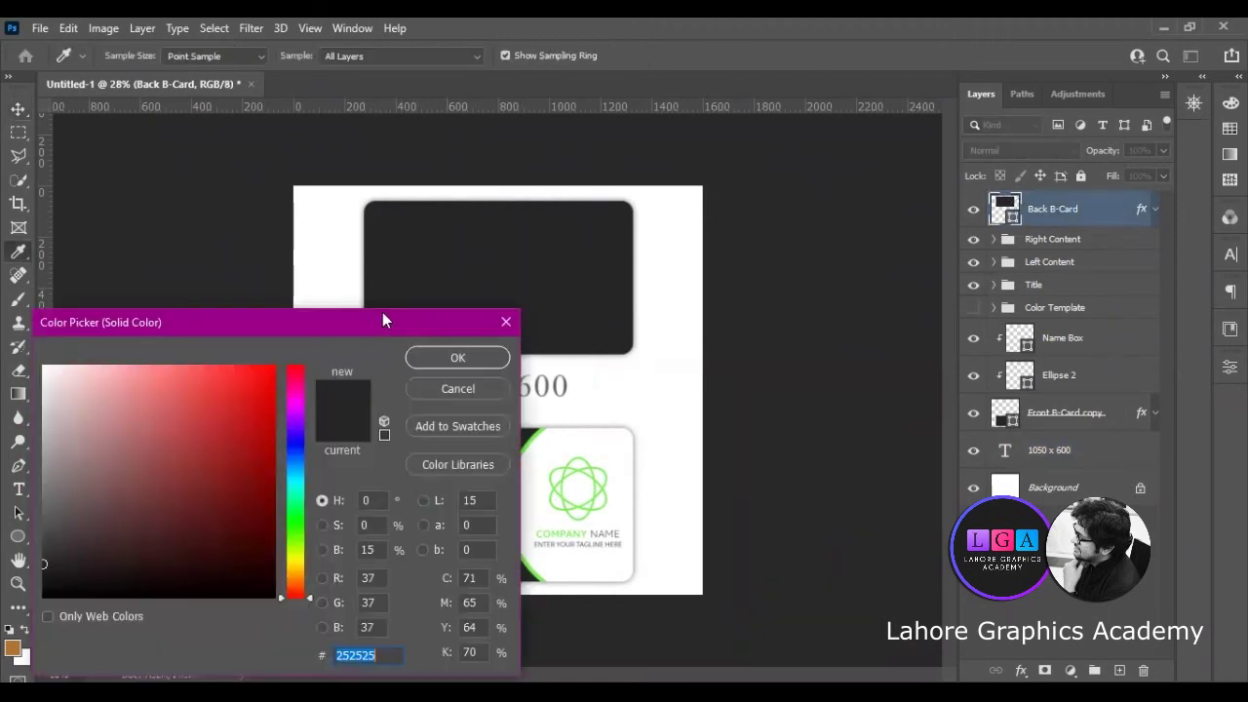
{"action": "left_click_drag", "start_coordinate": [382, 320], "coordinate": [1114, 300]}
{"action": "left_click", "coordinate": [371, 447]}
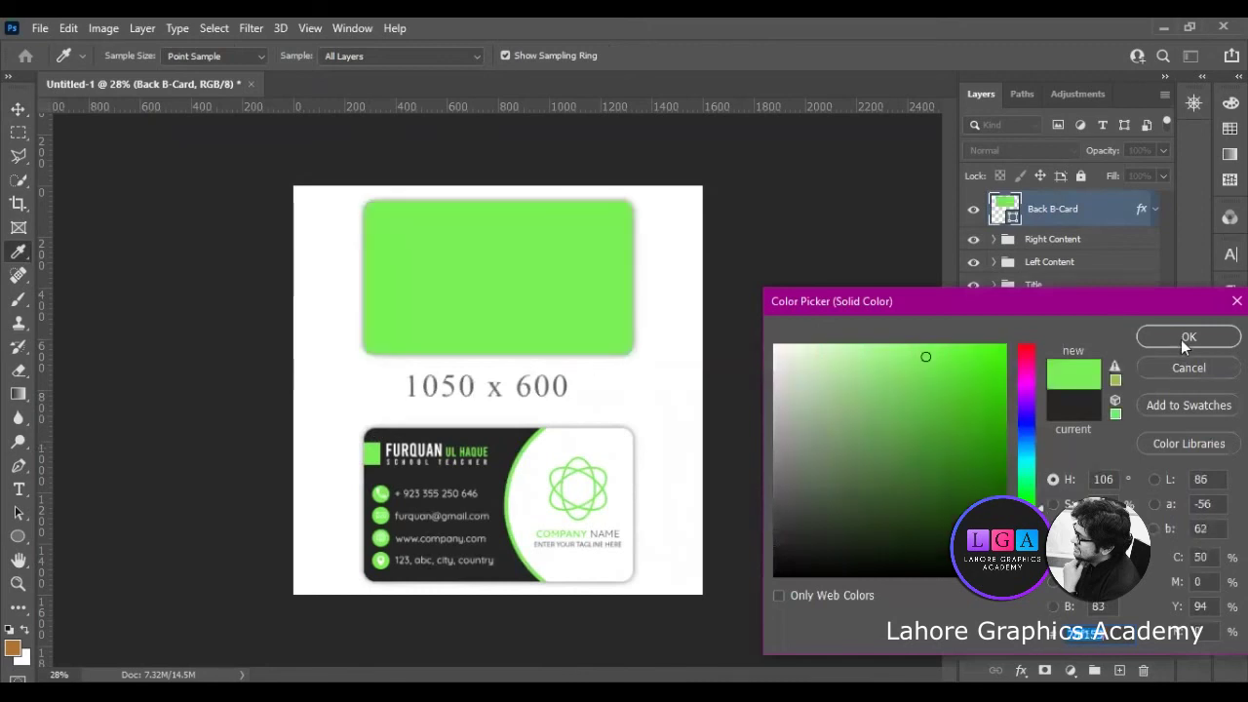
{"action": "left_click", "coordinate": [1181, 338]}
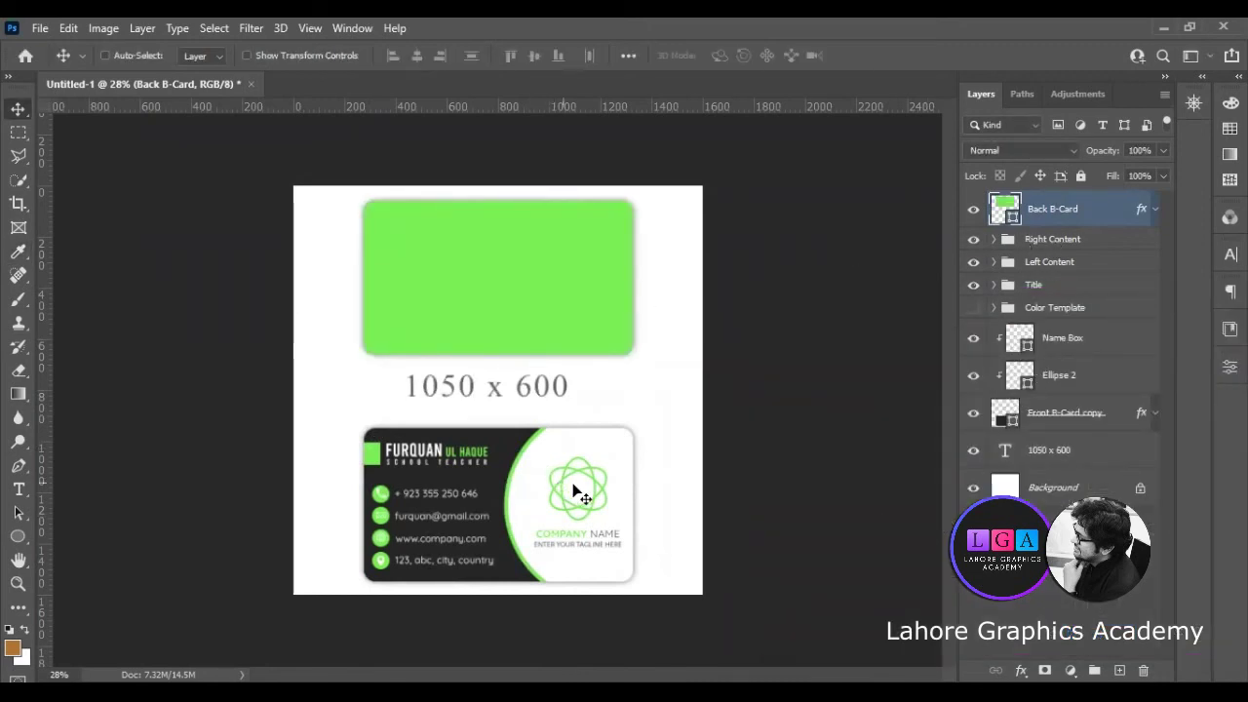
{"action": "left_click", "coordinate": [1061, 242]}
- Duplicate the Right Content group, move the copy to the top, and place it on the green back card
{"action": "key", "text": "ctrl+j"}
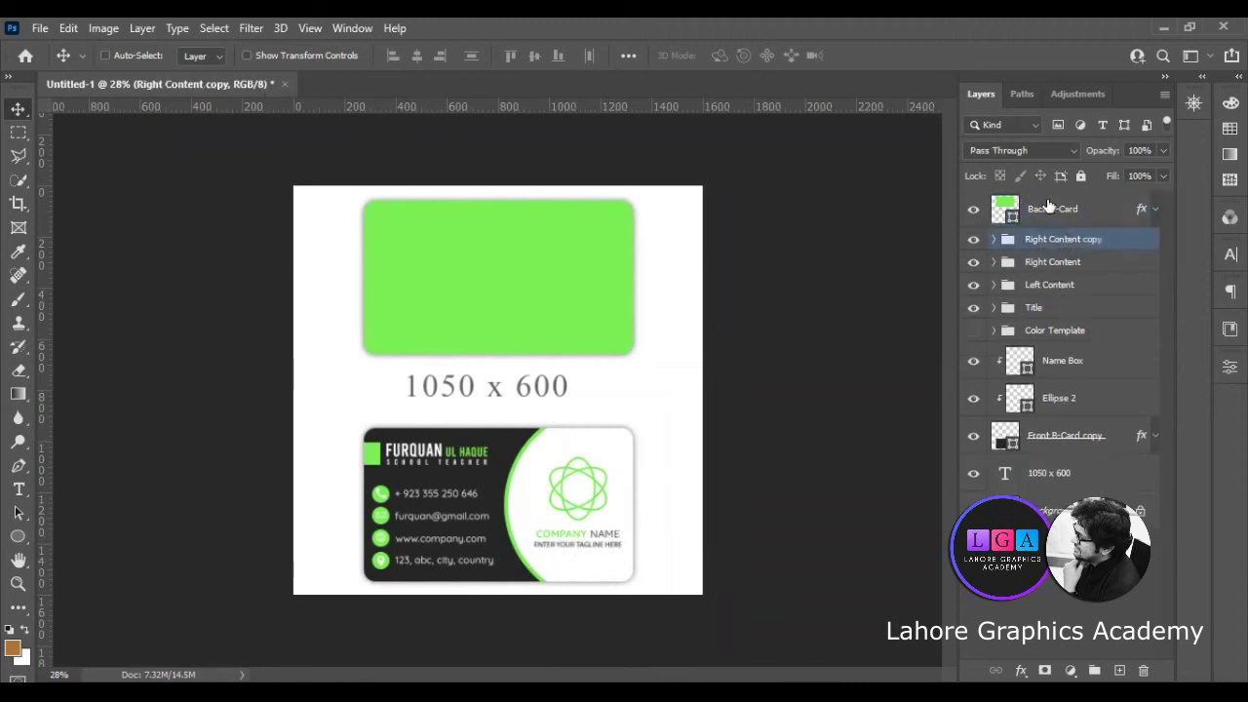
{"action": "left_click_drag", "start_coordinate": [1041, 242], "coordinate": [1050, 200]}
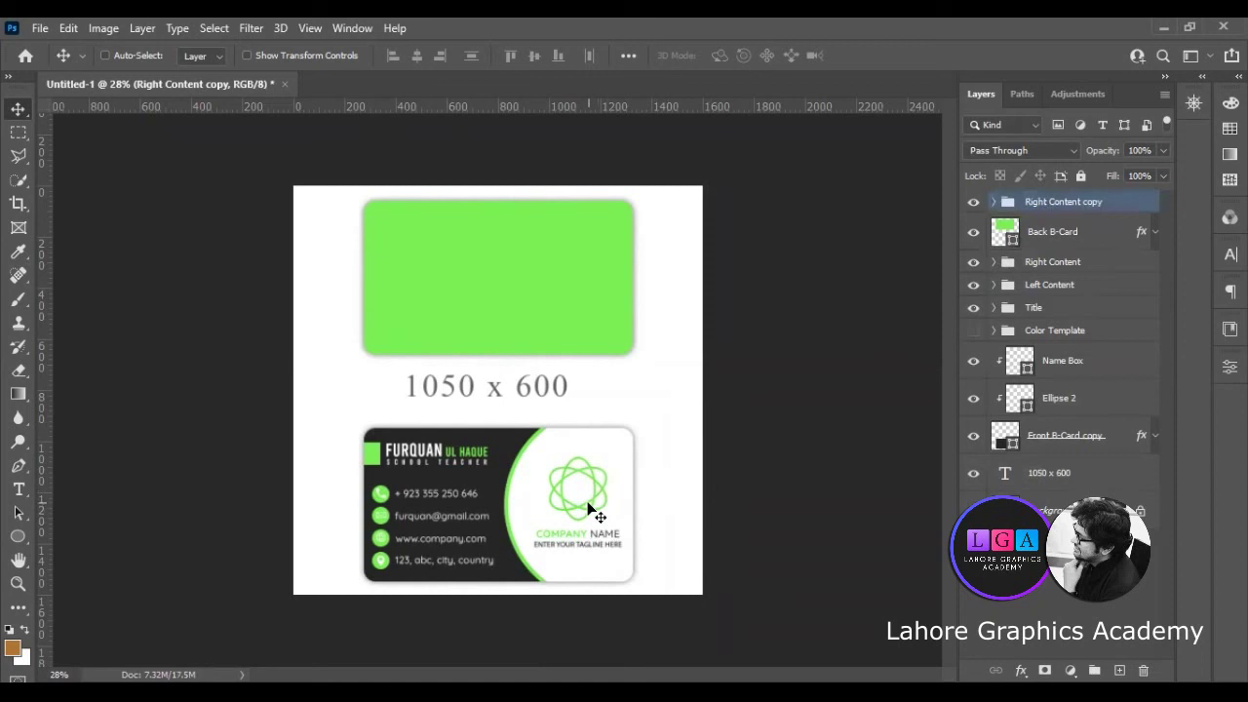
{"action": "left_click_drag", "start_coordinate": [493, 286], "coordinate": [498, 286]}
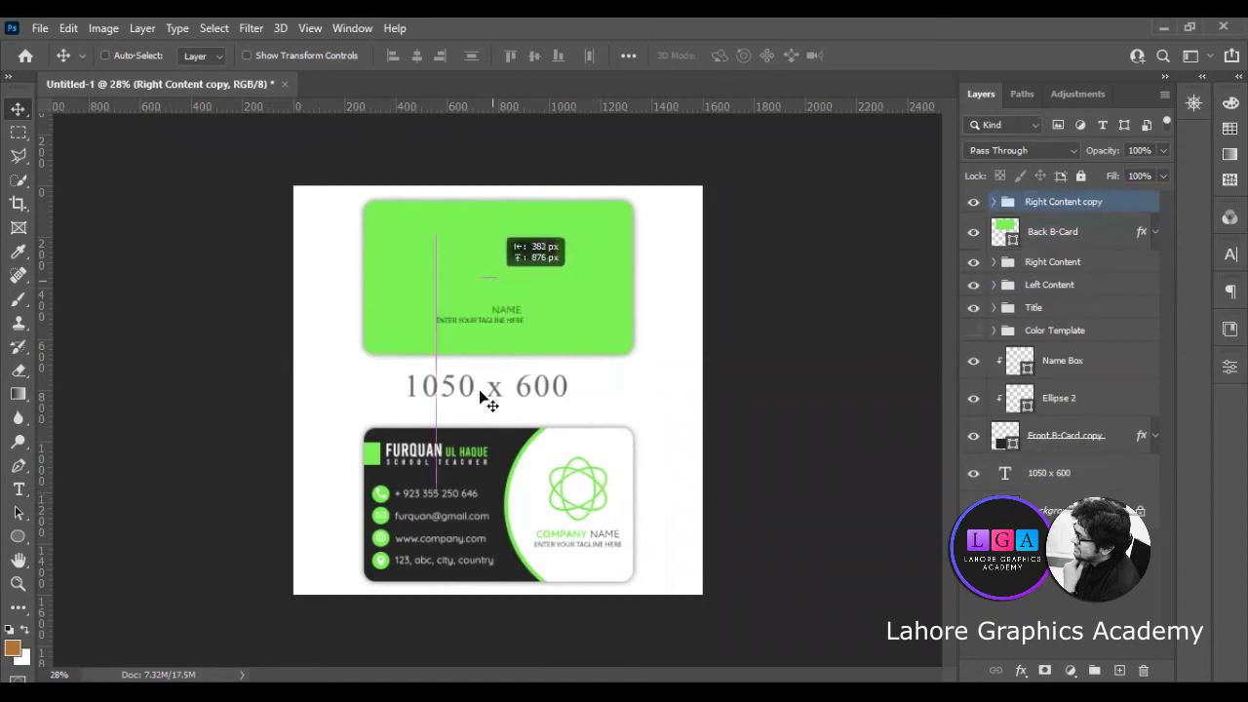
{"action": "left_click_drag", "start_coordinate": [514, 280], "coordinate": [532, 281]}
- Add a white Color Overlay layer style to the copied logo layer
{"action": "left_click", "coordinate": [994, 202]}
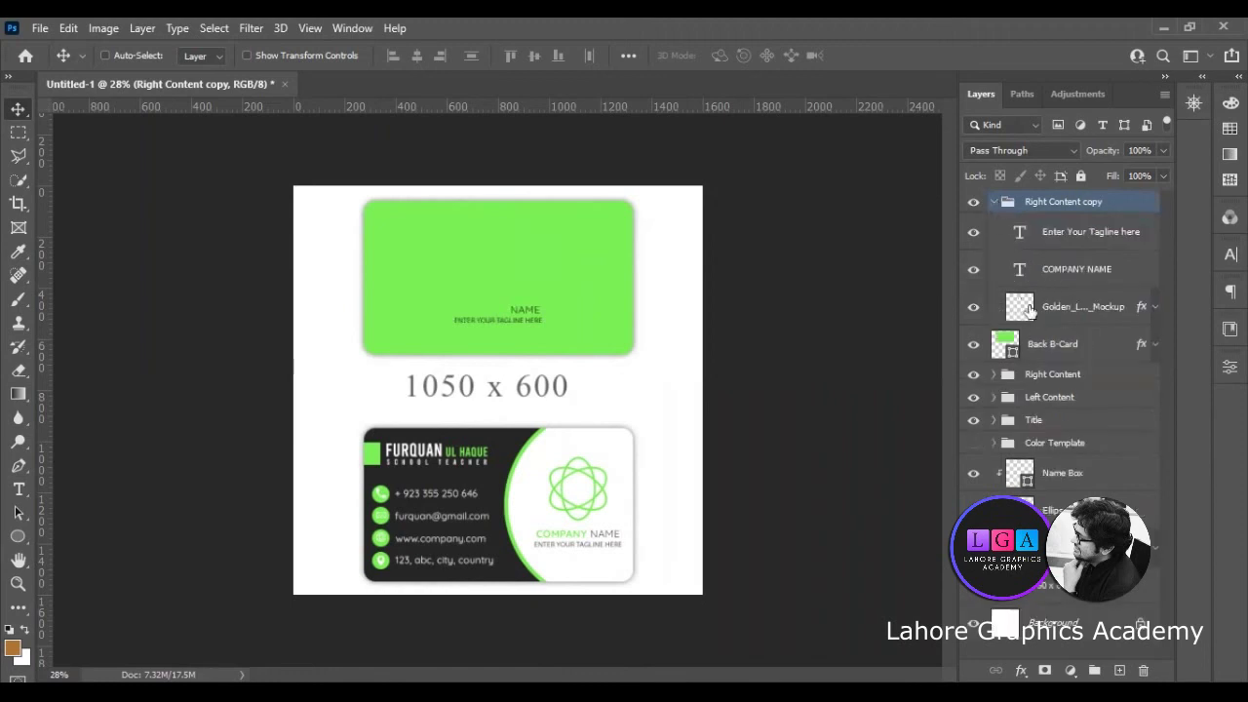
{"action": "left_click", "coordinate": [1146, 310]}
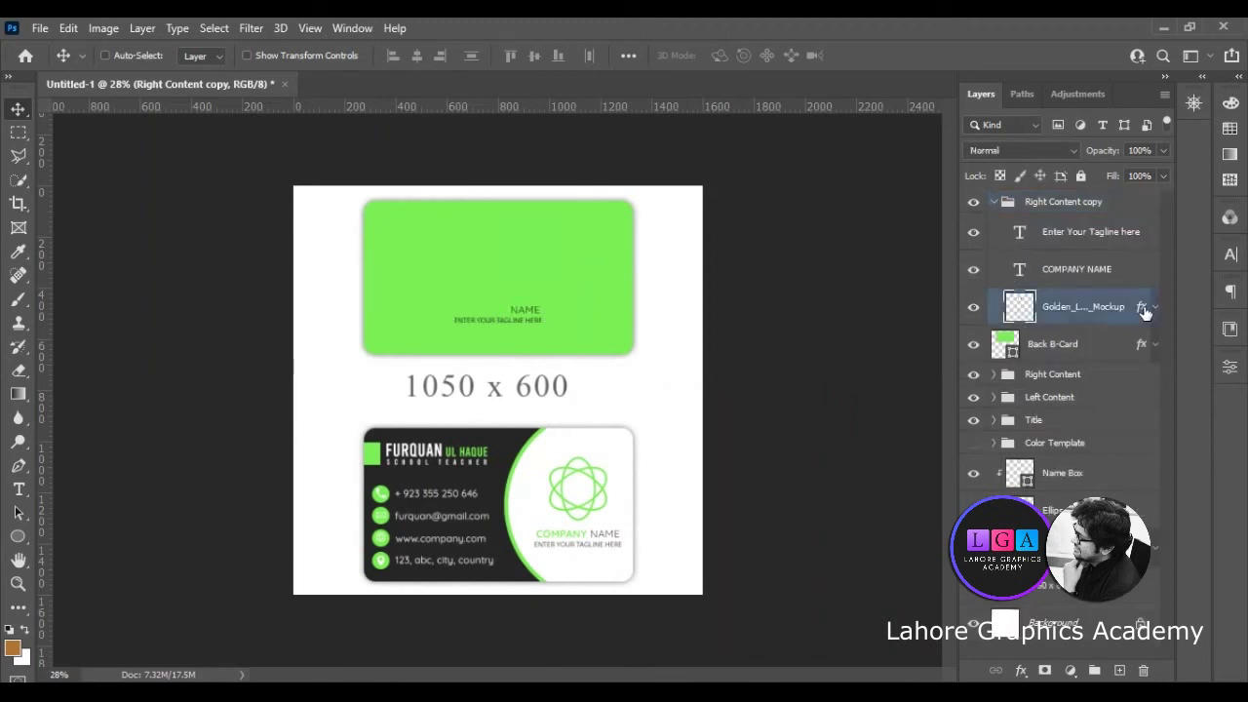
{"action": "double_click", "coordinate": [1143, 309]}
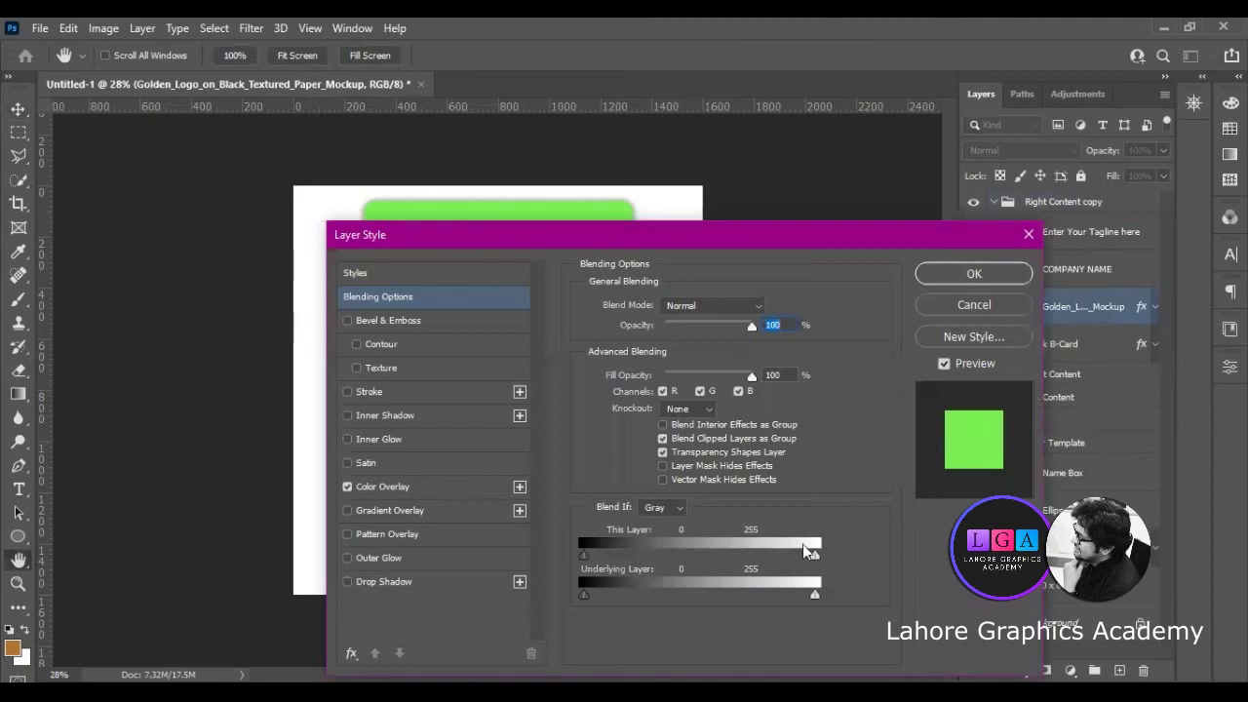
{"action": "left_click_drag", "start_coordinate": [612, 239], "coordinate": [1011, 302]}
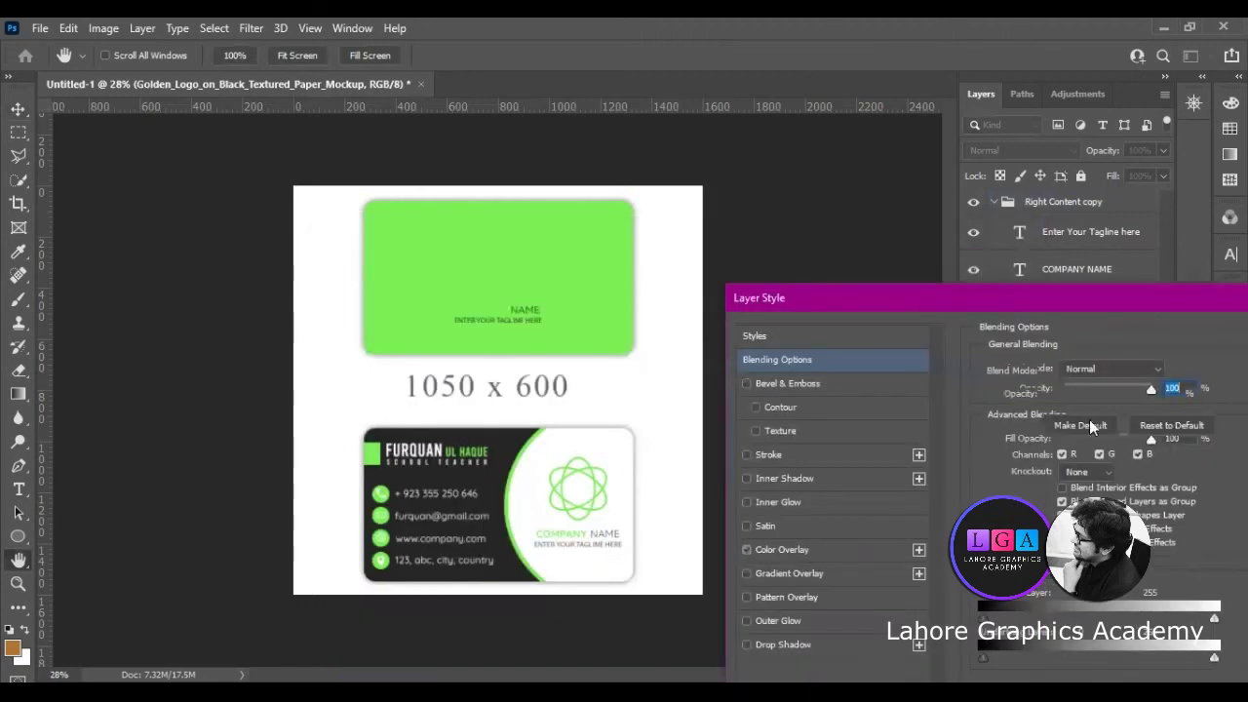
{"action": "left_click", "coordinate": [782, 549]}
{"action": "left_click", "coordinate": [1168, 371]}
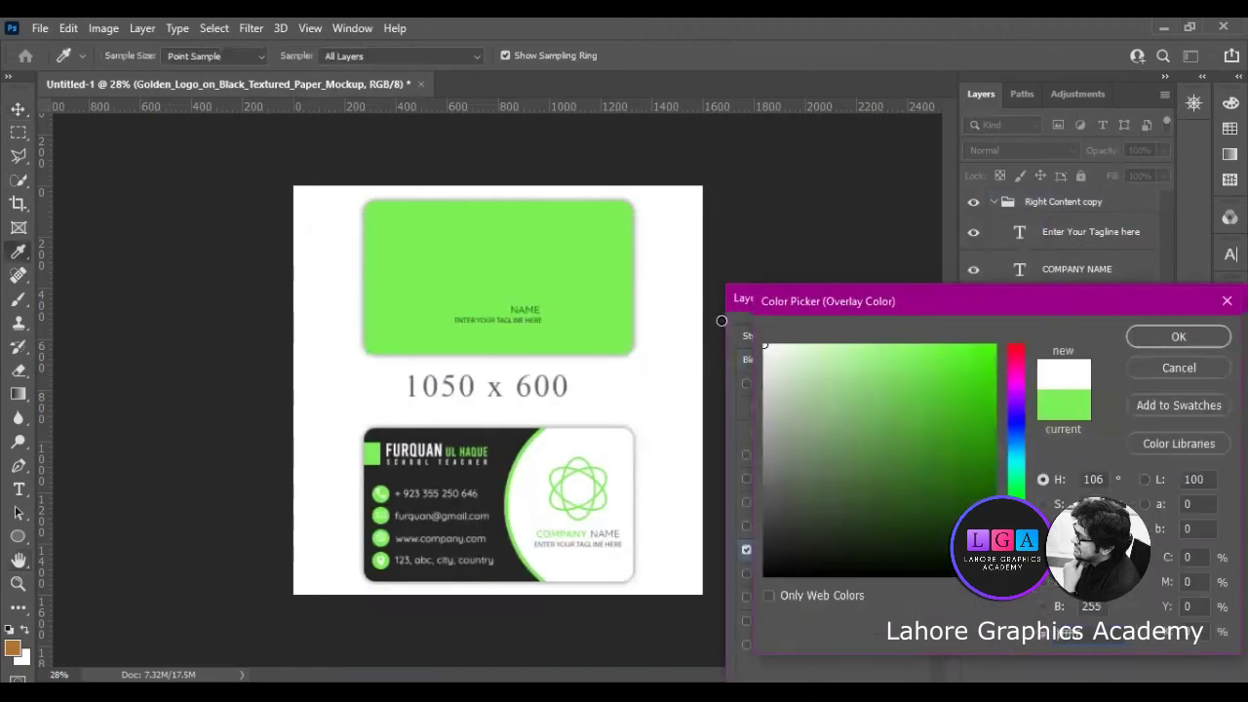
{"action": "left_click", "coordinate": [766, 345]}
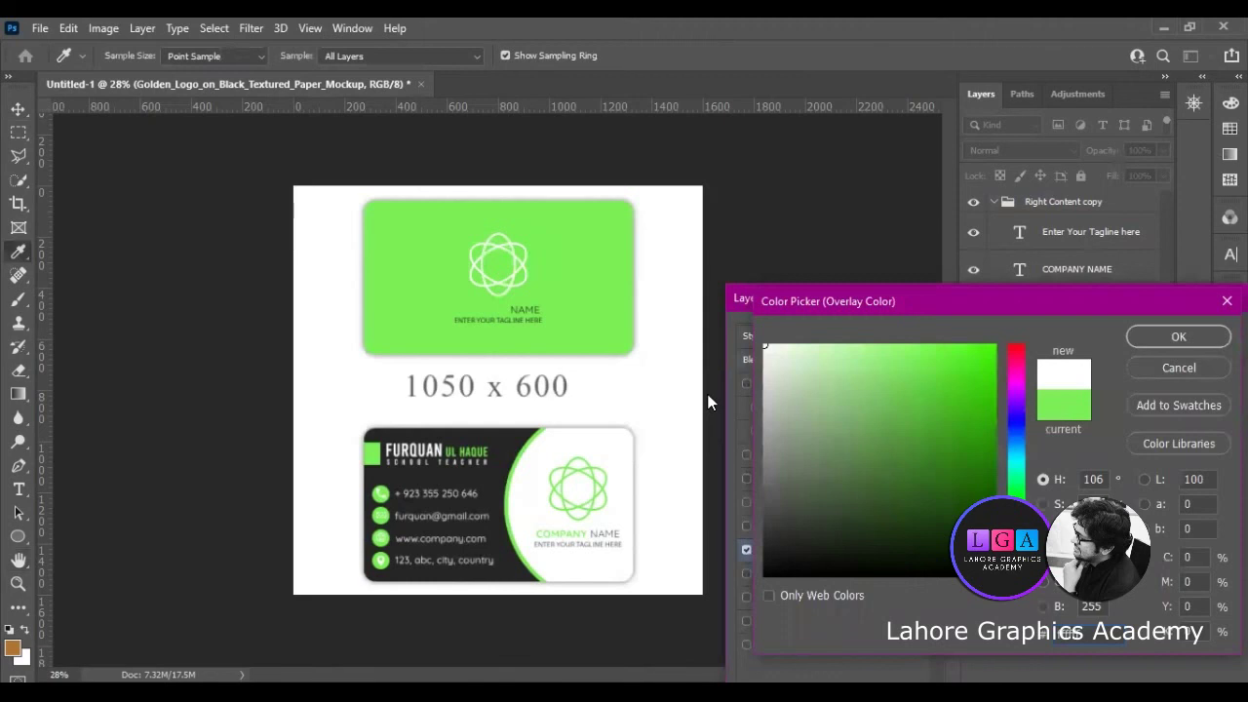
{"action": "key", "text": "Return"}
{"action": "left_click", "coordinate": [995, 366]}
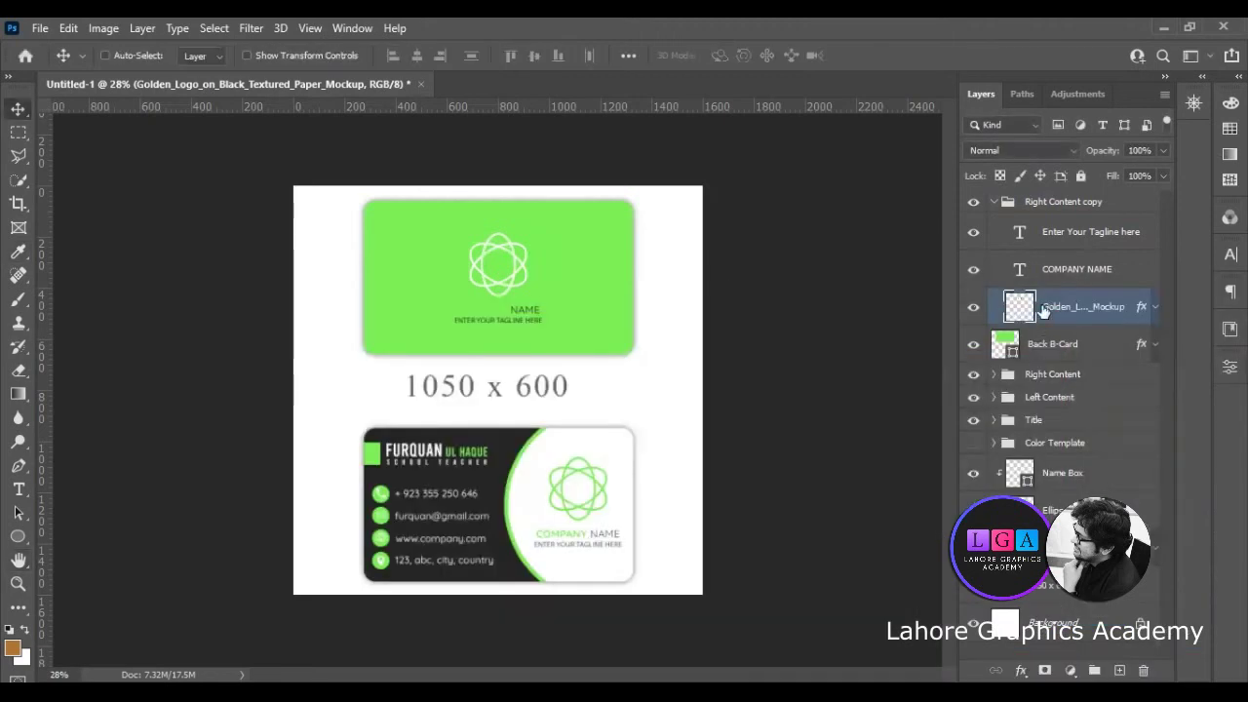
{"action": "left_click", "coordinate": [488, 318], "text": "ctrl"}
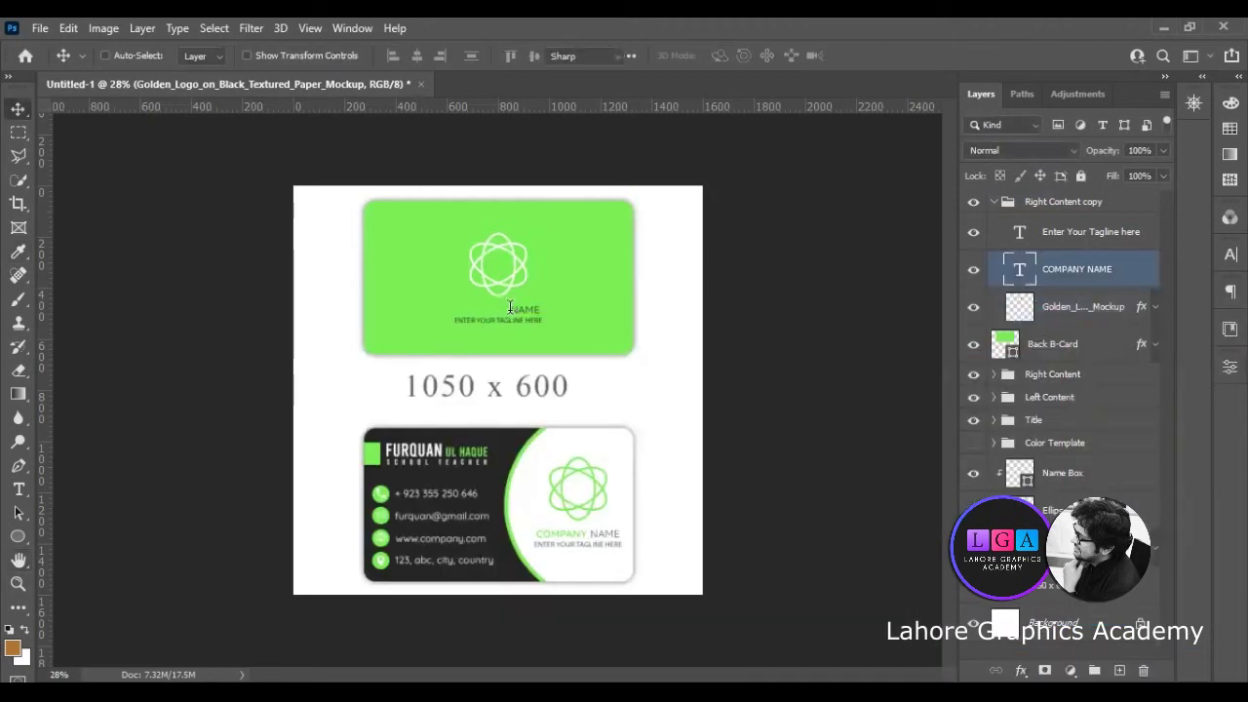
- Recolour COMPANY in the back card's company name to white #ffffff
{"action": "double_click", "coordinate": [509, 307]}
{"action": "double_click", "coordinate": [482, 310]}
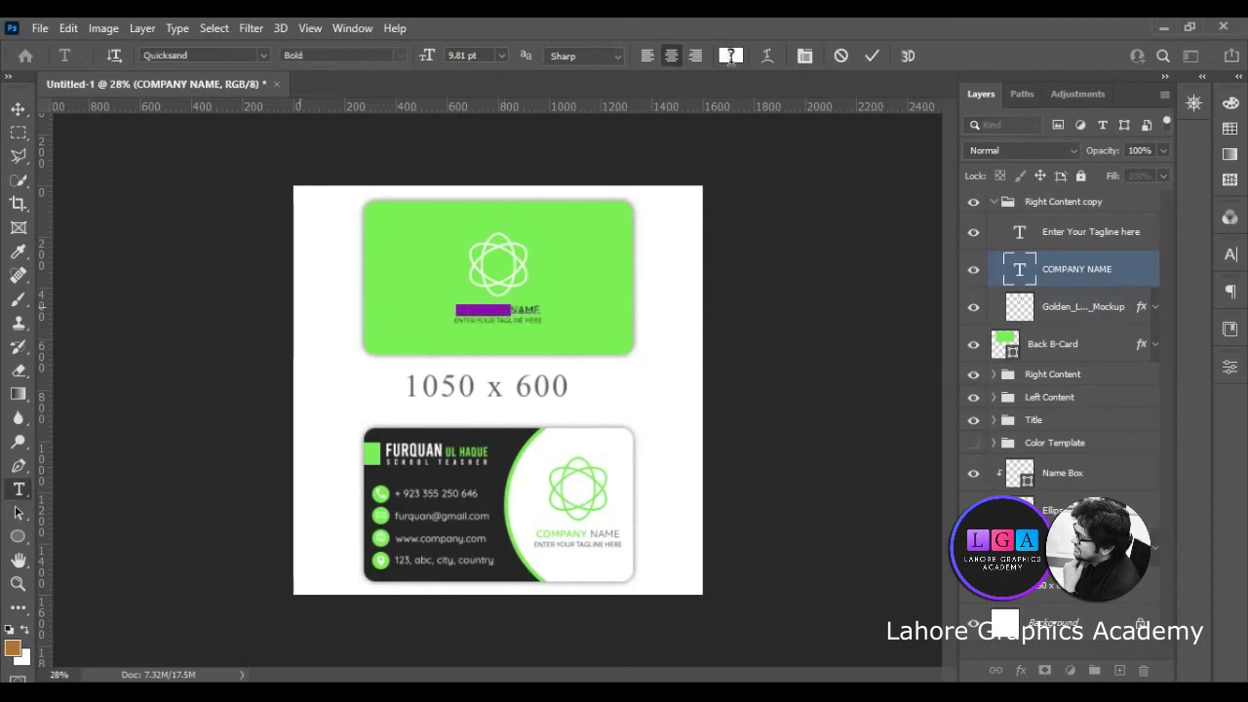
{"action": "left_click", "coordinate": [731, 56]}
{"action": "type", "text": "ffffff"}
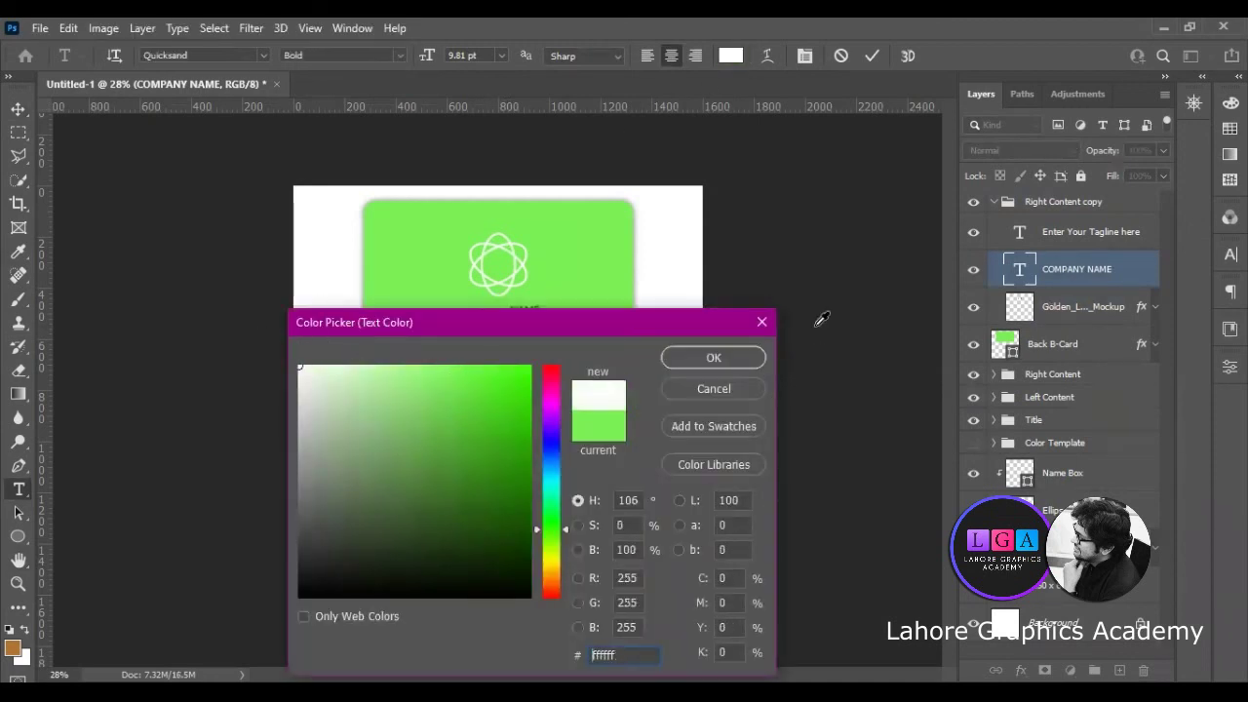
{"action": "left_click", "coordinate": [713, 358]}
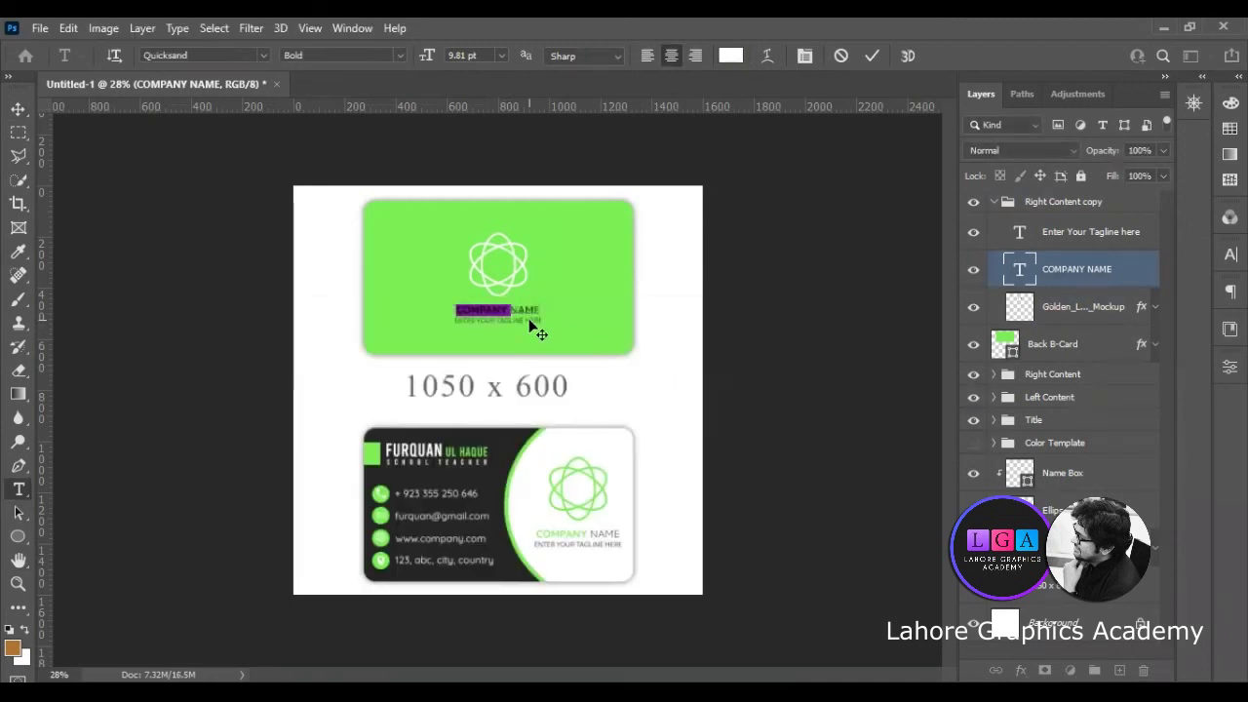
{"action": "left_click", "coordinate": [877, 57]}
{"action": "key", "text": "v"}
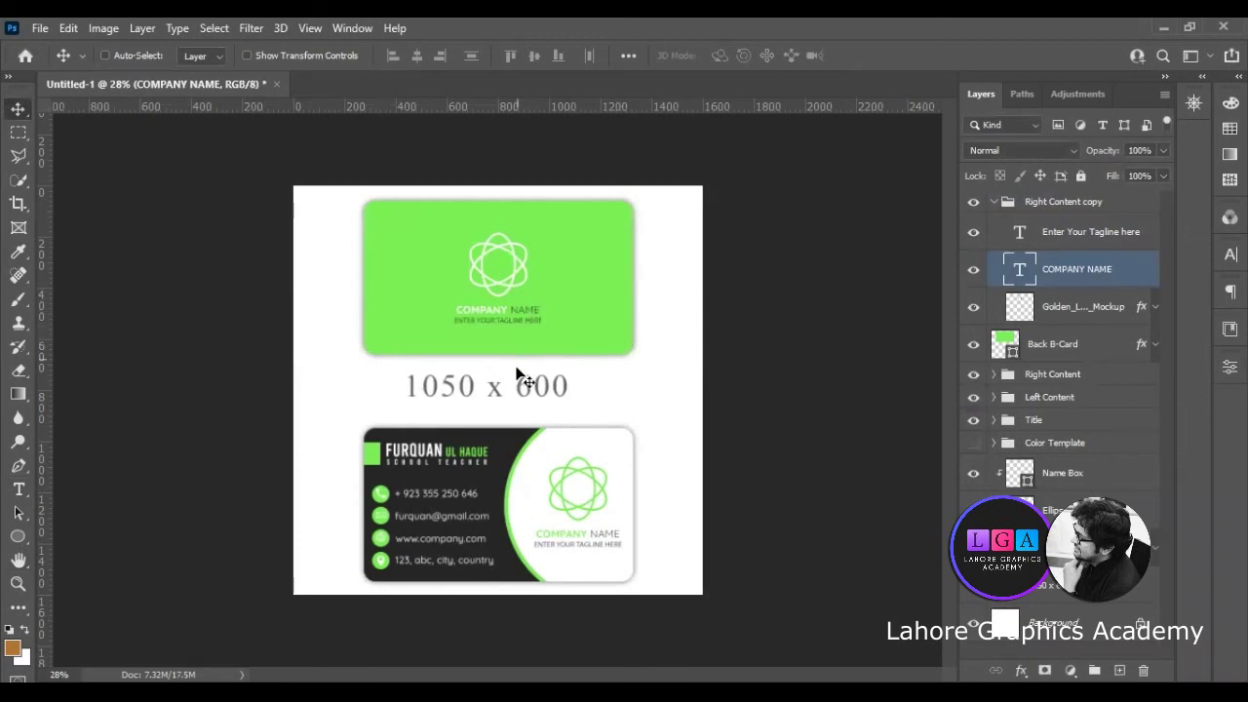
{"action": "scroll", "coordinate": [473, 360], "scroll_direction": "up", "scroll_amount": 2}
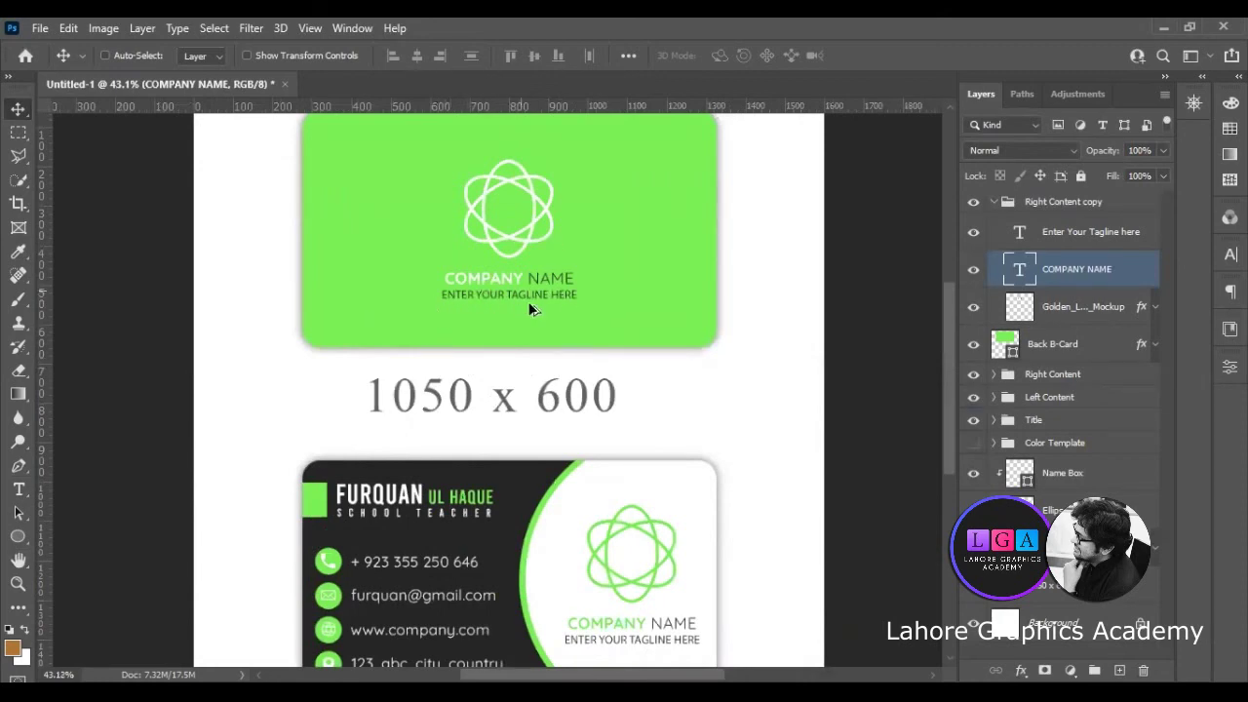
{"action": "scroll", "coordinate": [533, 310], "scroll_direction": "down", "scroll_amount": 1}
{"action": "scroll", "coordinate": [501, 294], "scroll_direction": "up", "scroll_amount": 2}
{"action": "scroll", "coordinate": [494, 262], "scroll_direction": "down", "scroll_amount": 2}
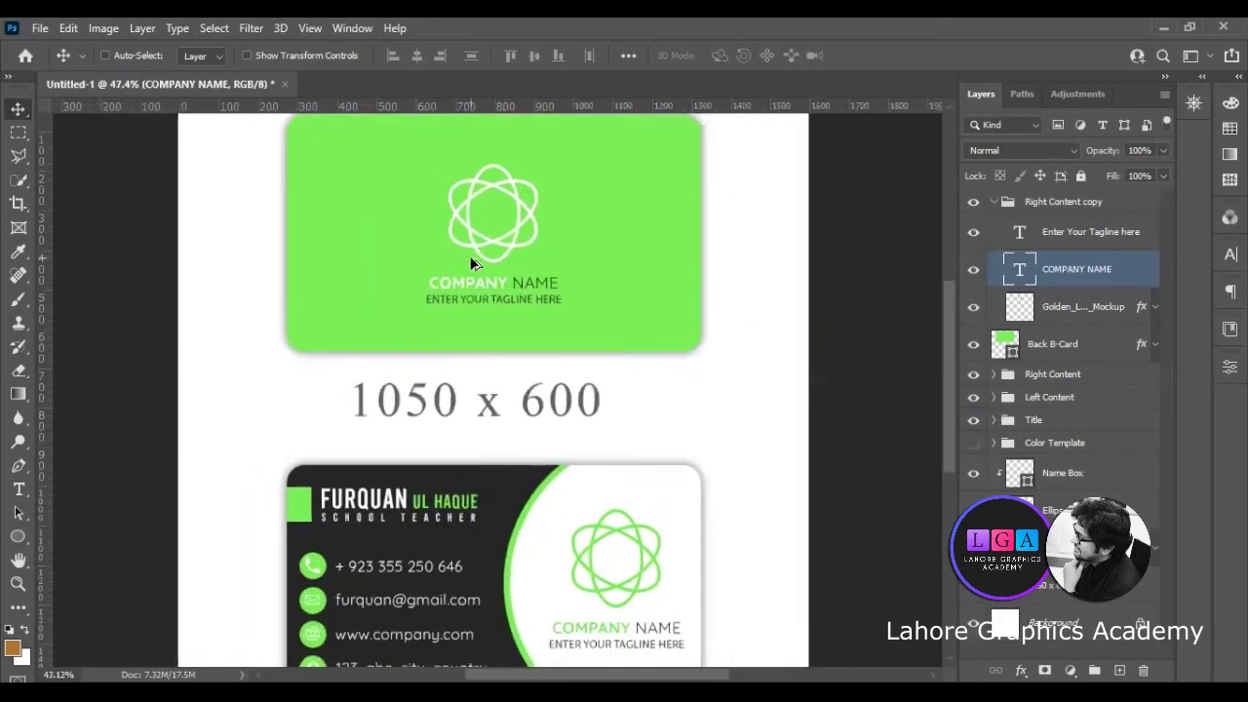
{"action": "left_click", "coordinate": [999, 202]}
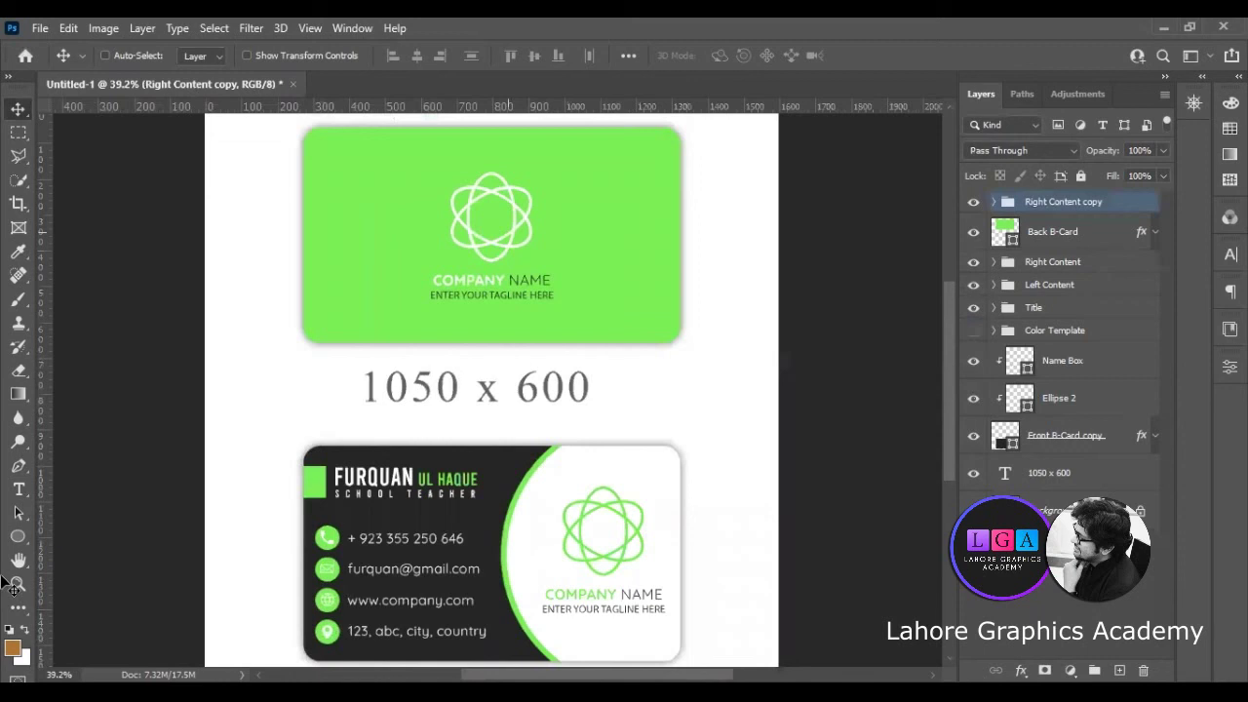
- Nudge the logo and name up, then draw a long bar across the green card, clipped to Back B-Card
{"action": "key", "text": "shift+Up"}
{"action": "key", "text": "shift+Up"}
{"action": "key", "text": "shift+Up"}
{"action": "left_click", "coordinate": [18, 536]}
{"action": "left_click", "coordinate": [89, 536]}
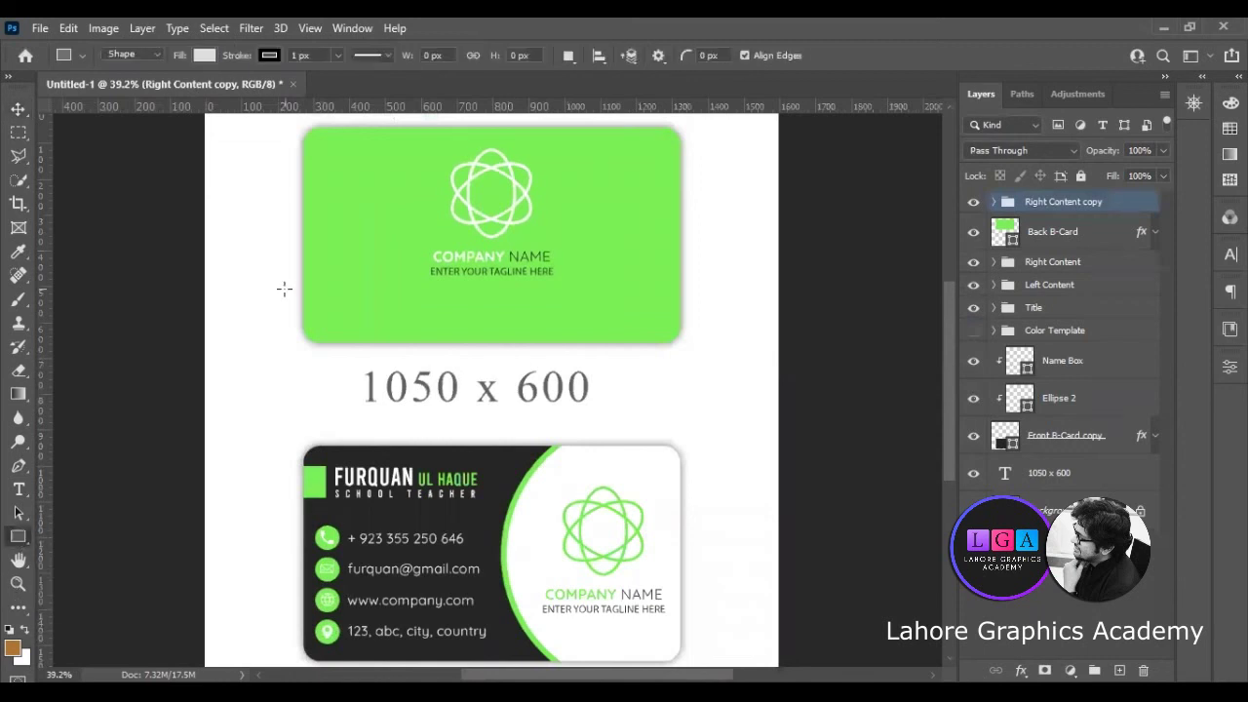
{"action": "left_click_drag", "start_coordinate": [284, 290], "coordinate": [754, 312]}
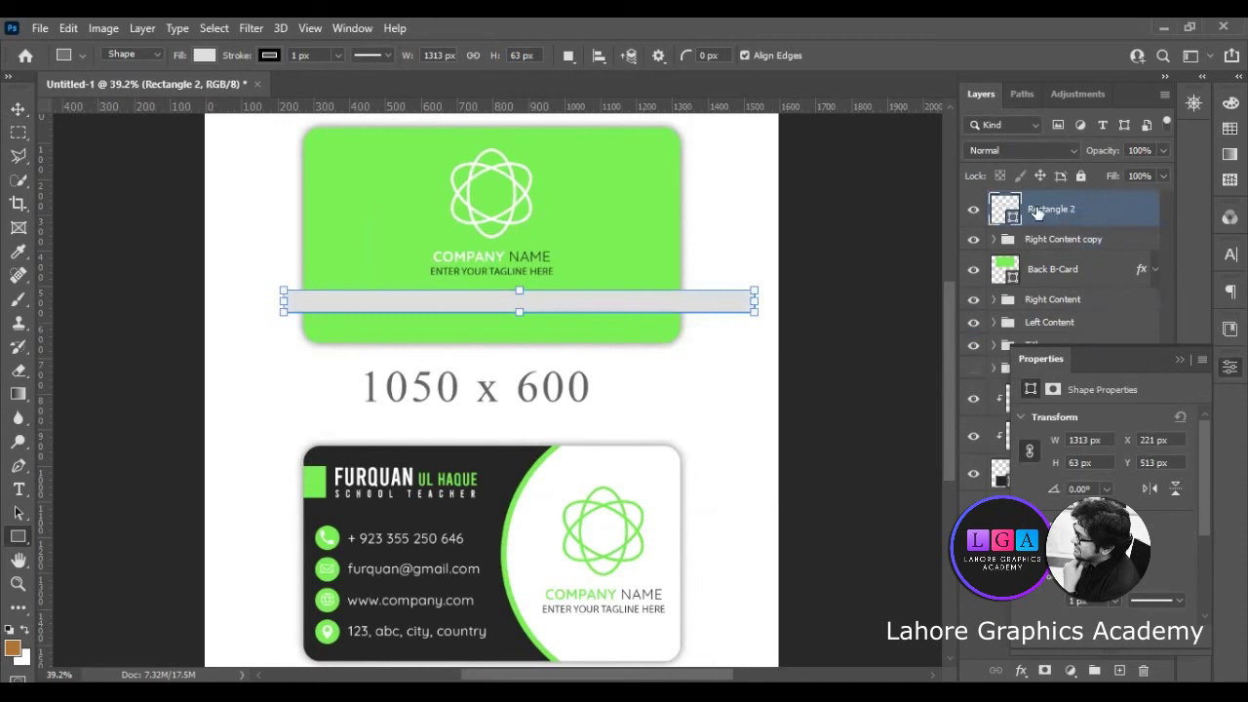
{"action": "left_click_drag", "start_coordinate": [1037, 212], "coordinate": [1073, 252]}
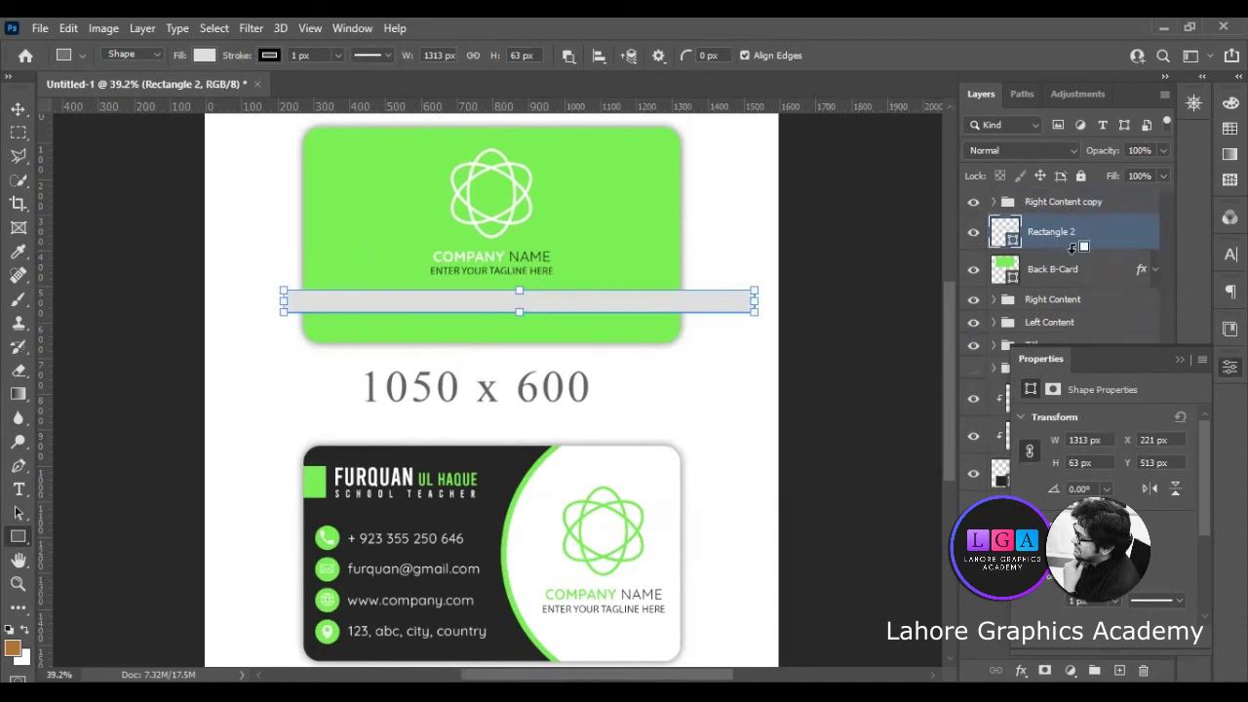
{"action": "left_click", "coordinate": [1073, 250], "text": "alt"}
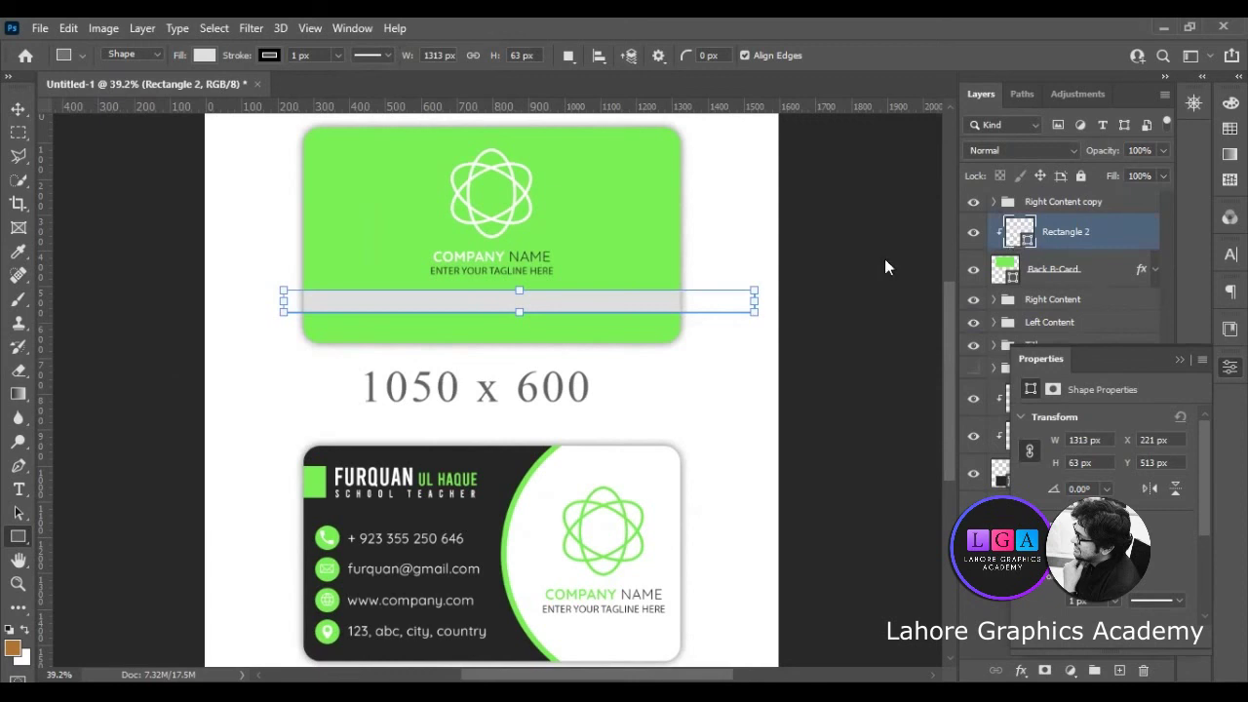
- Set the clipped bar's fill colour to white
{"action": "double_click", "coordinate": [1020, 232]}
{"action": "left_click", "coordinate": [243, 335]}
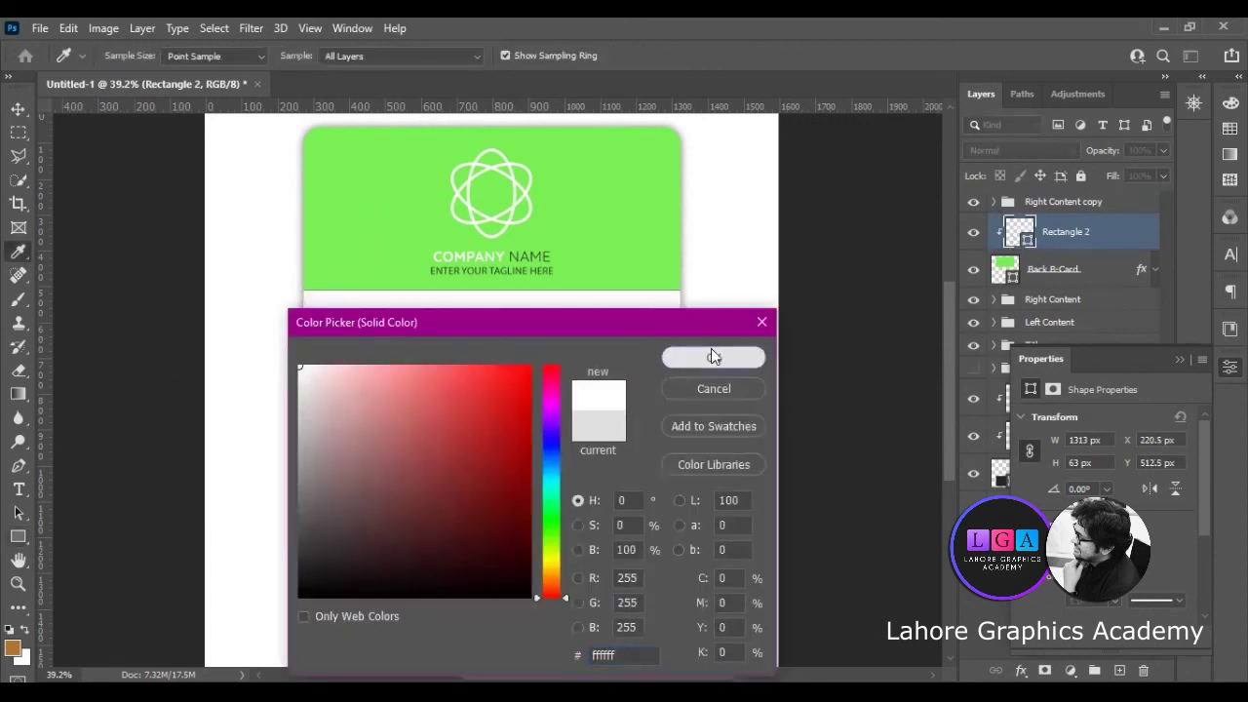
{"action": "left_click", "coordinate": [713, 357]}
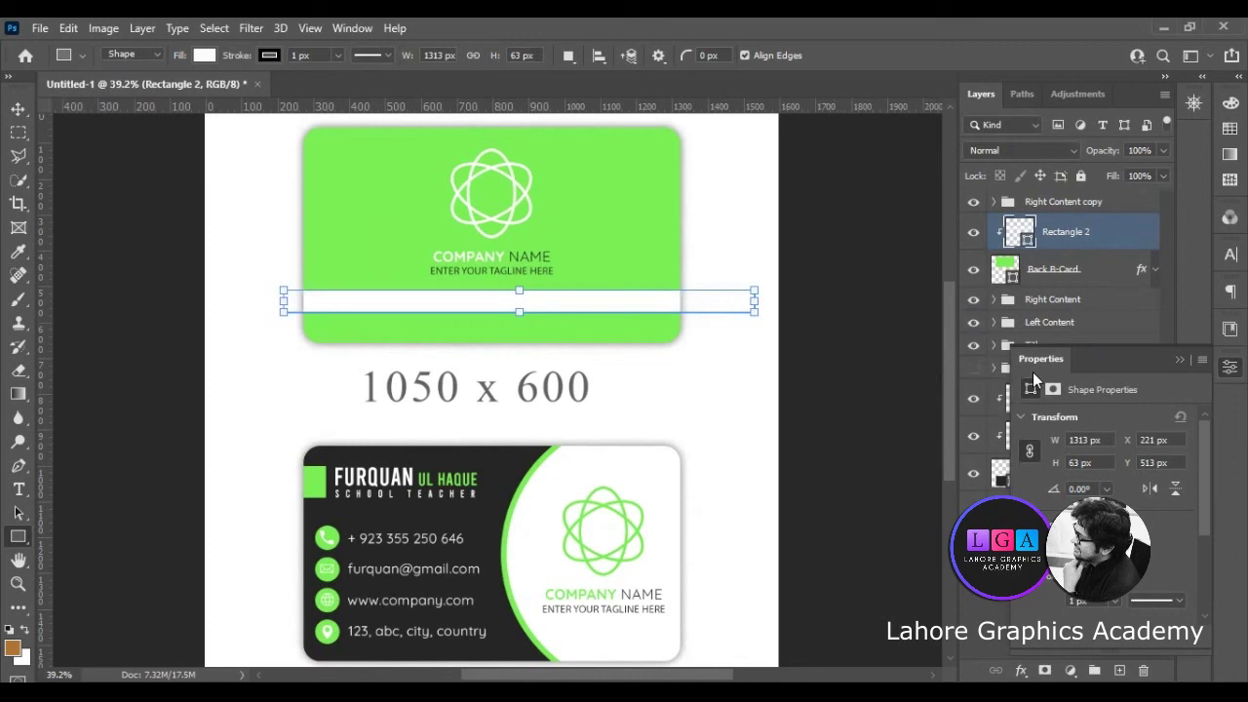
{"action": "left_click", "coordinate": [1192, 357]}
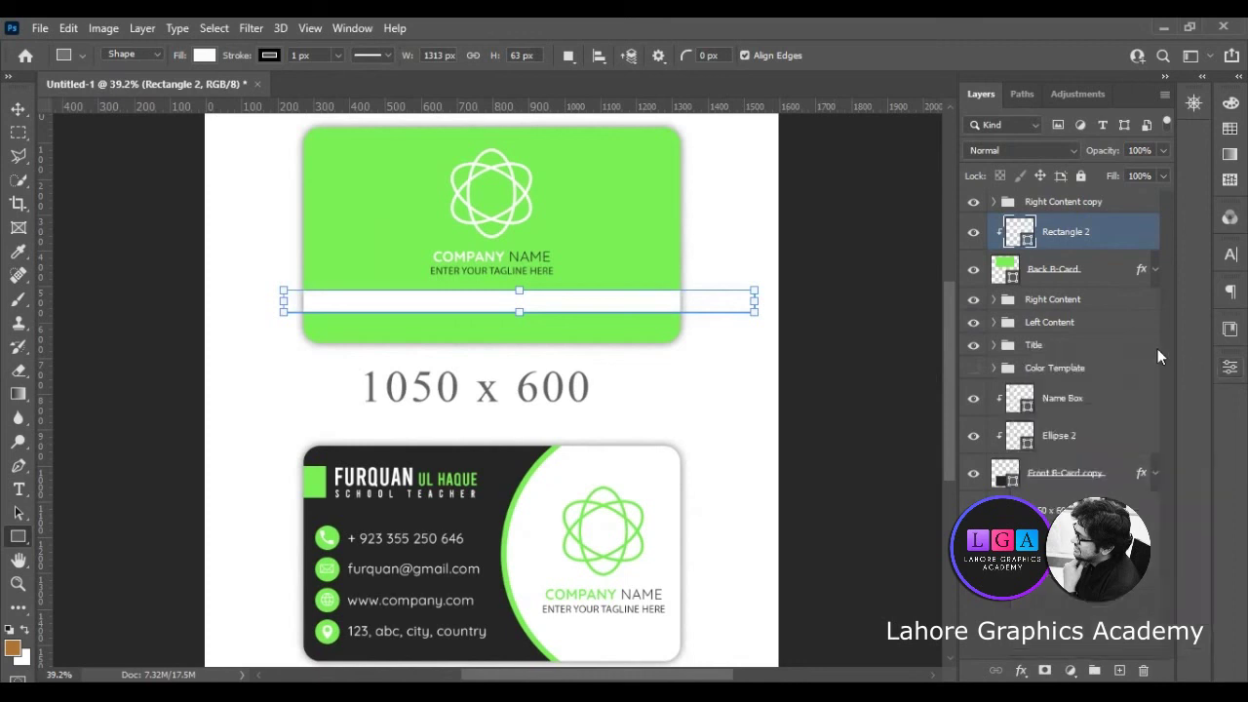
{"action": "left_click", "coordinate": [994, 201]}
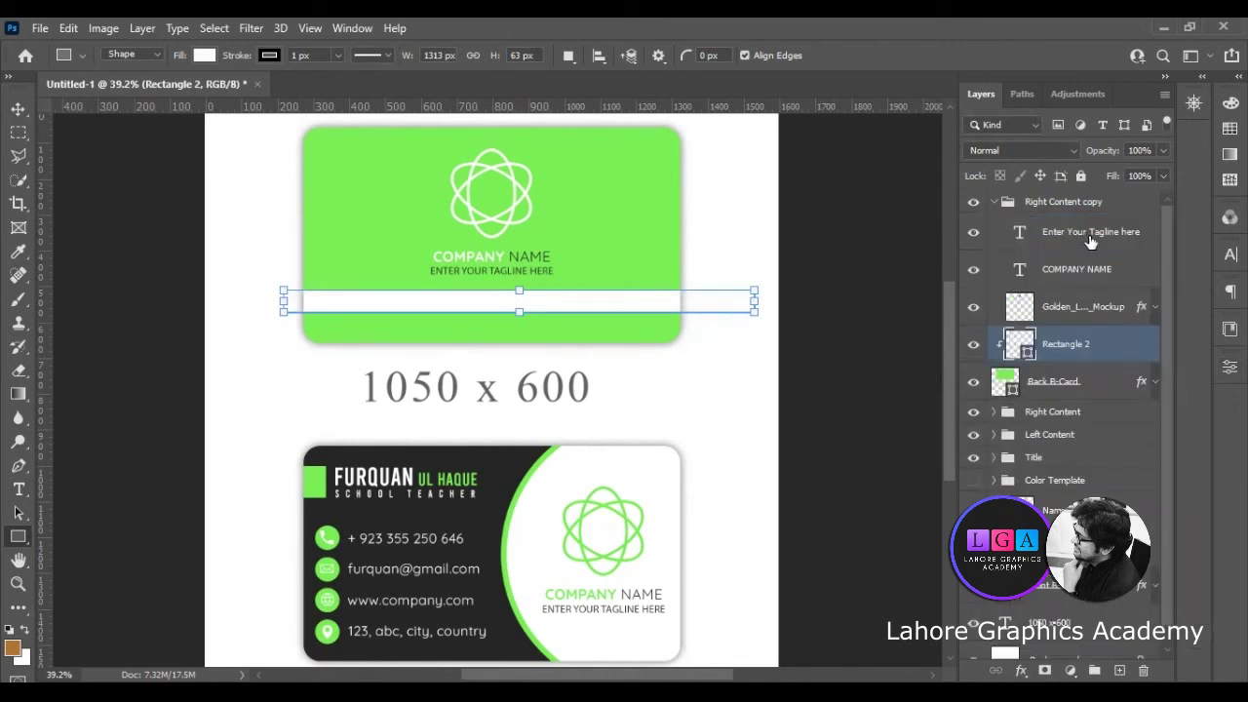
{"action": "key", "text": "v"}
{"action": "left_click", "coordinate": [521, 273], "text": "ctrl"}
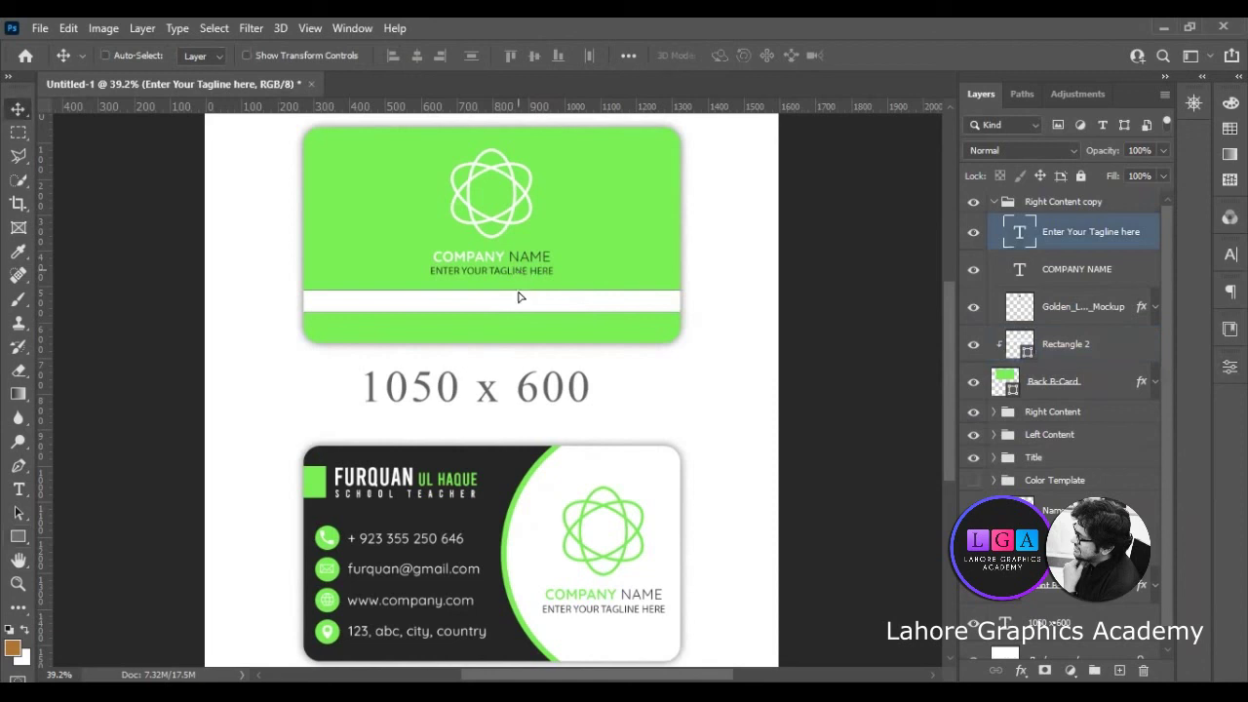
- Move the tagline into the white band and recolour its text to the card's sampled green
{"action": "left_click_drag", "start_coordinate": [521, 304], "coordinate": [520, 303]}
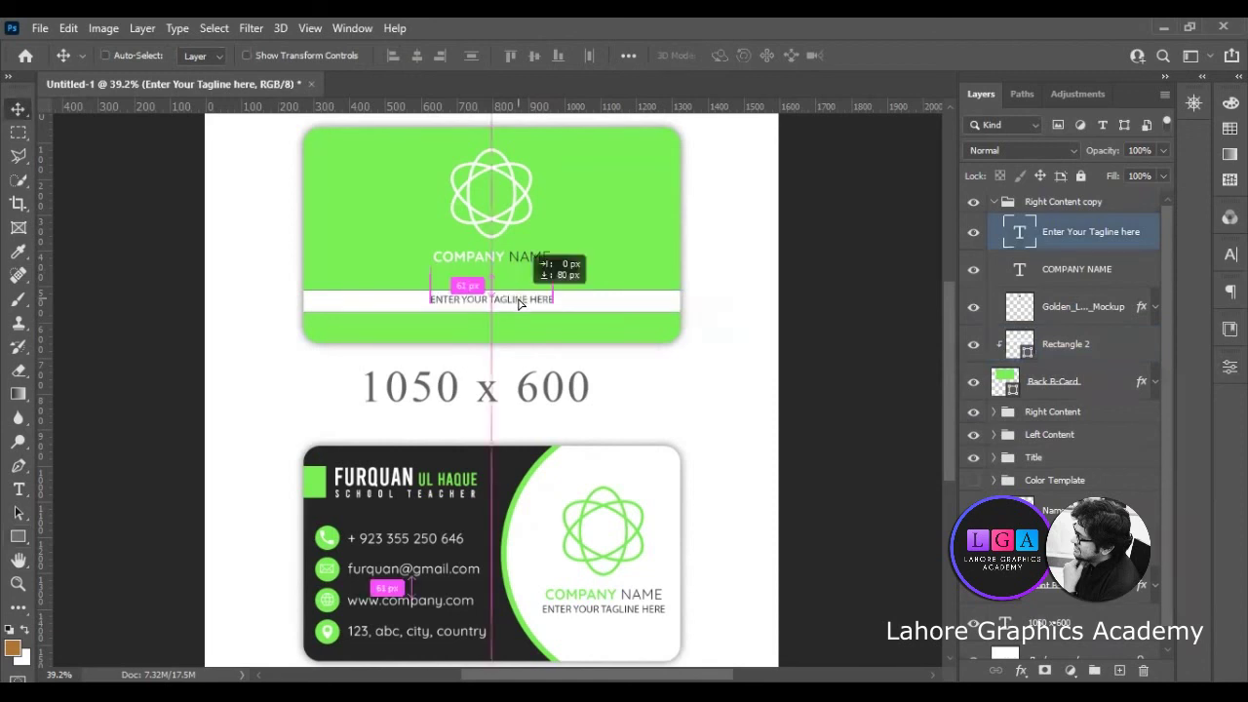
{"action": "double_click", "coordinate": [1020, 232]}
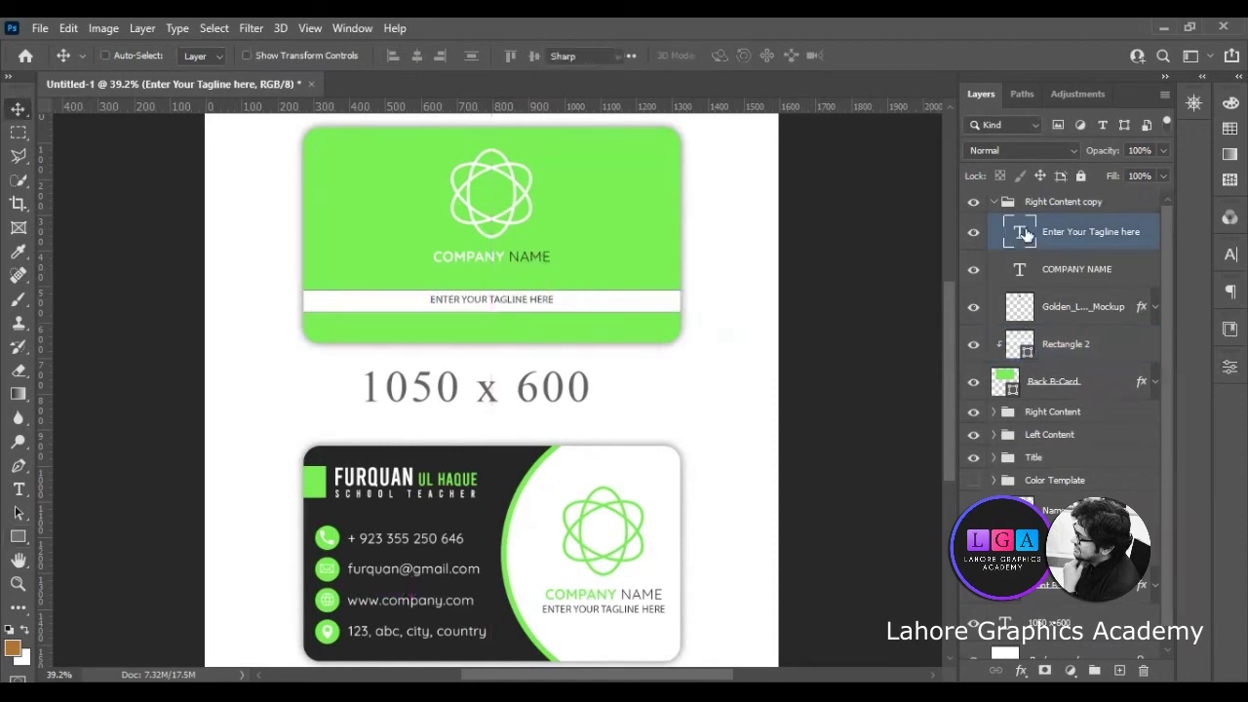
{"action": "left_click", "coordinate": [733, 56]}
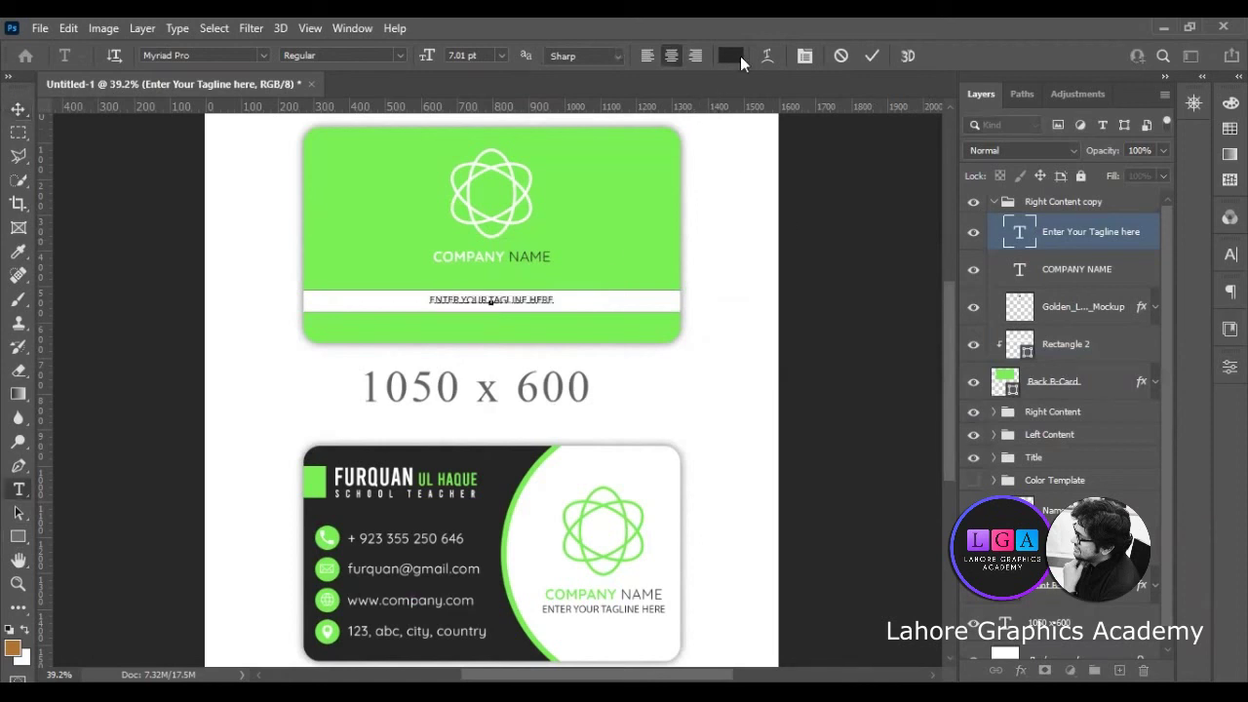
{"action": "left_click", "coordinate": [611, 254]}
{"action": "left_click", "coordinate": [714, 363]}
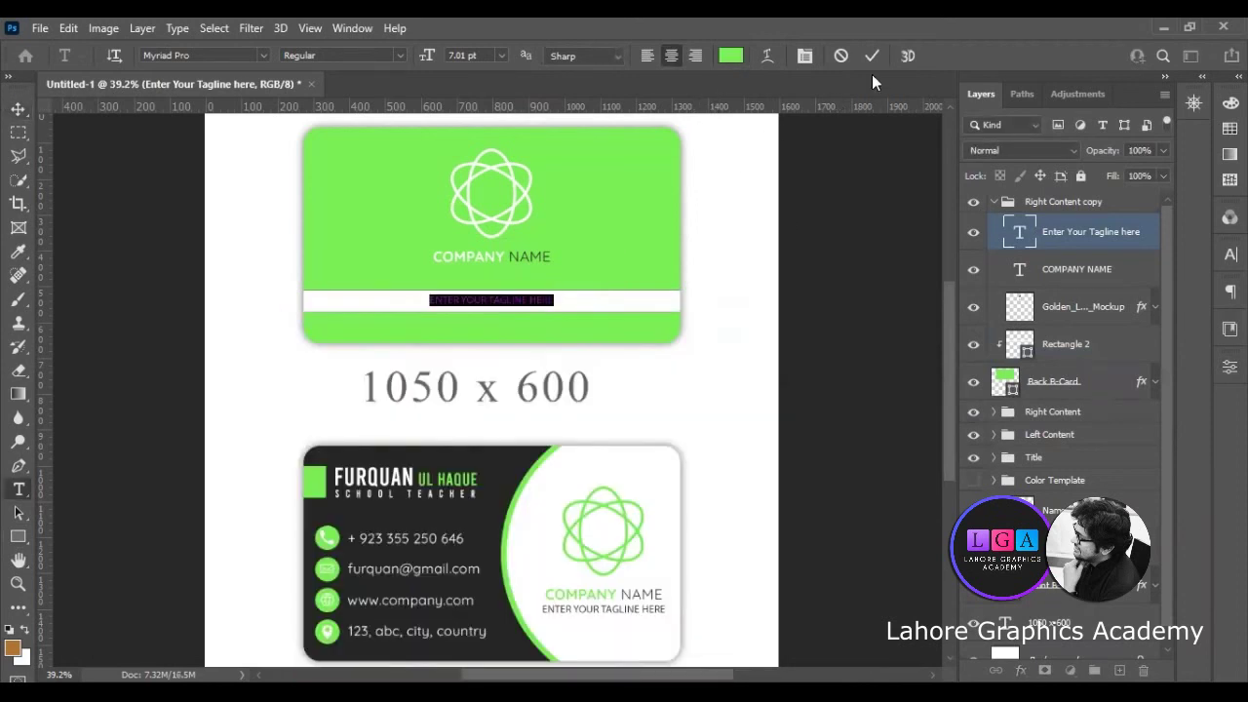
{"action": "left_click", "coordinate": [871, 56]}
- Switch back to the Move tool and select the tagline layer
{"action": "key", "text": "v"}
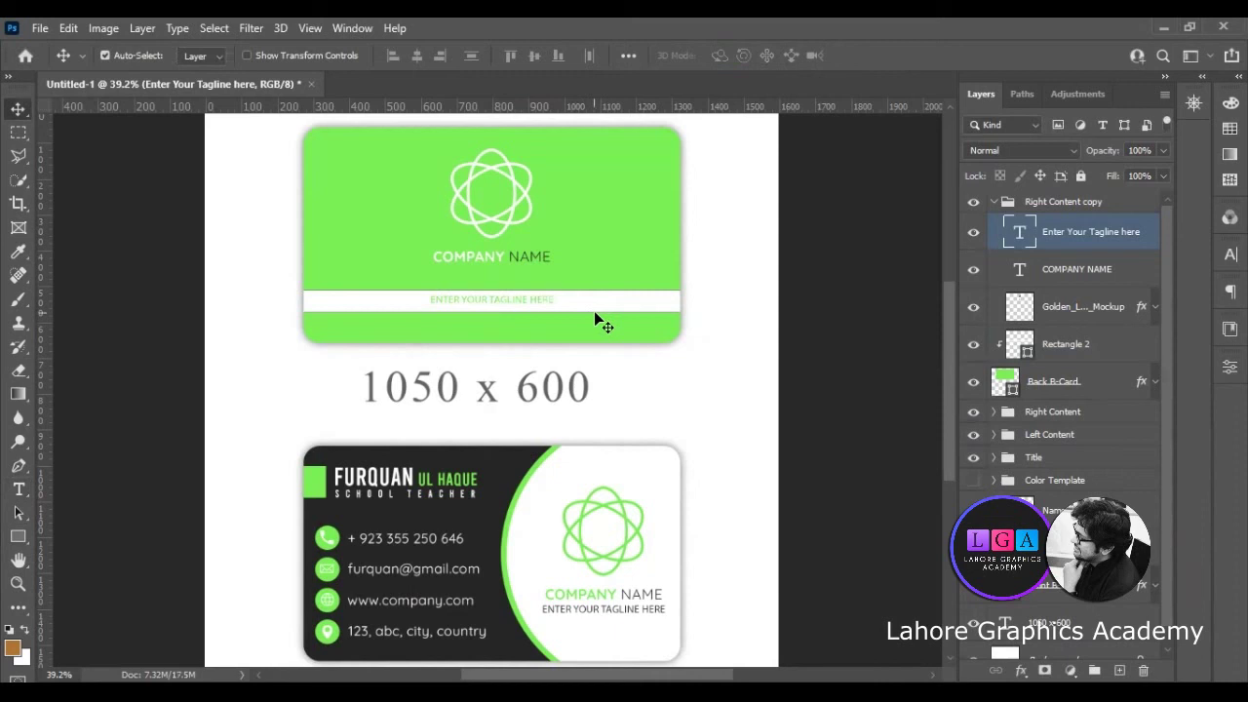
{"action": "left_click", "coordinate": [601, 322]}
{"action": "left_click", "coordinate": [1065, 213]}
- Scale the COMPANY NAME and logo layers to about 121% and move them lower on the card
{"action": "left_click", "coordinate": [1076, 244]}
{"action": "left_click", "coordinate": [1082, 273]}
{"action": "left_click", "coordinate": [1085, 310], "text": "shift"}
{"action": "key", "text": "ctrl+t"}
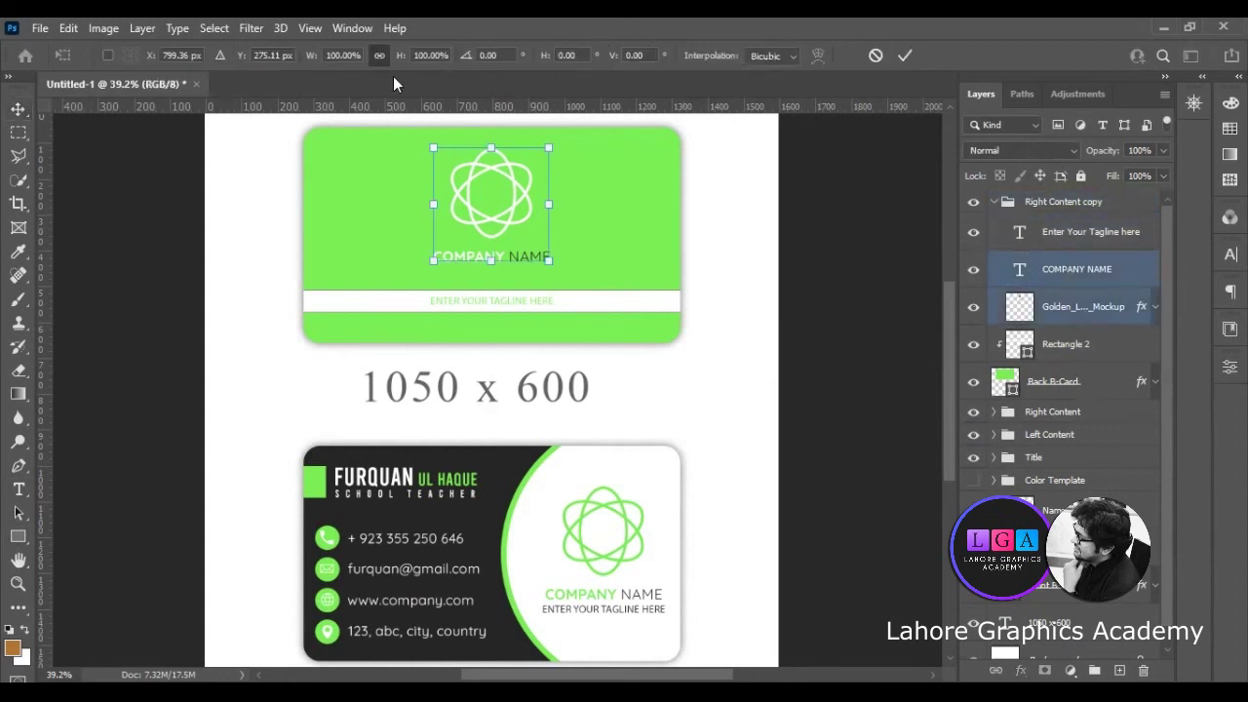
{"action": "mouse_move", "coordinate": [308, 63]}
{"action": "left_mouse_down"}
{"action": "mouse_move", "coordinate": [417, 174]}
{"action": "mouse_move", "coordinate": [419, 197]}
{"action": "left_mouse_up"}
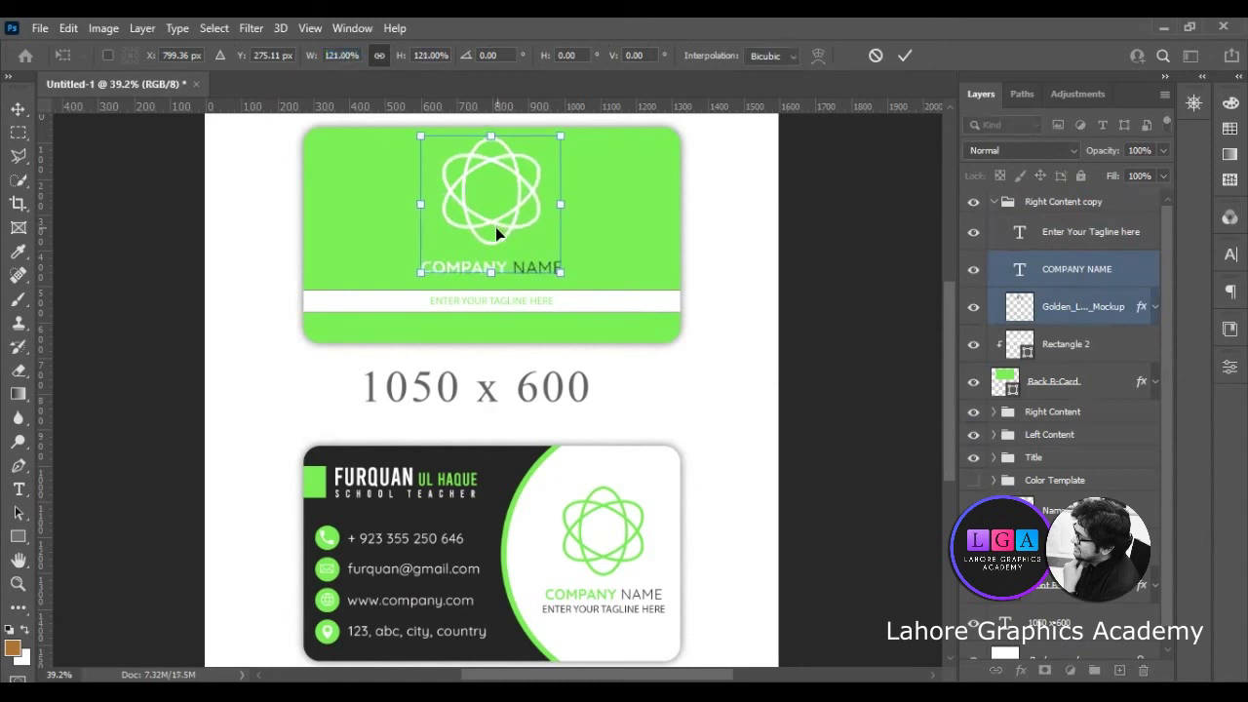
{"action": "left_click_drag", "start_coordinate": [496, 239], "coordinate": [494, 225]}
{"action": "left_click", "coordinate": [905, 56]}
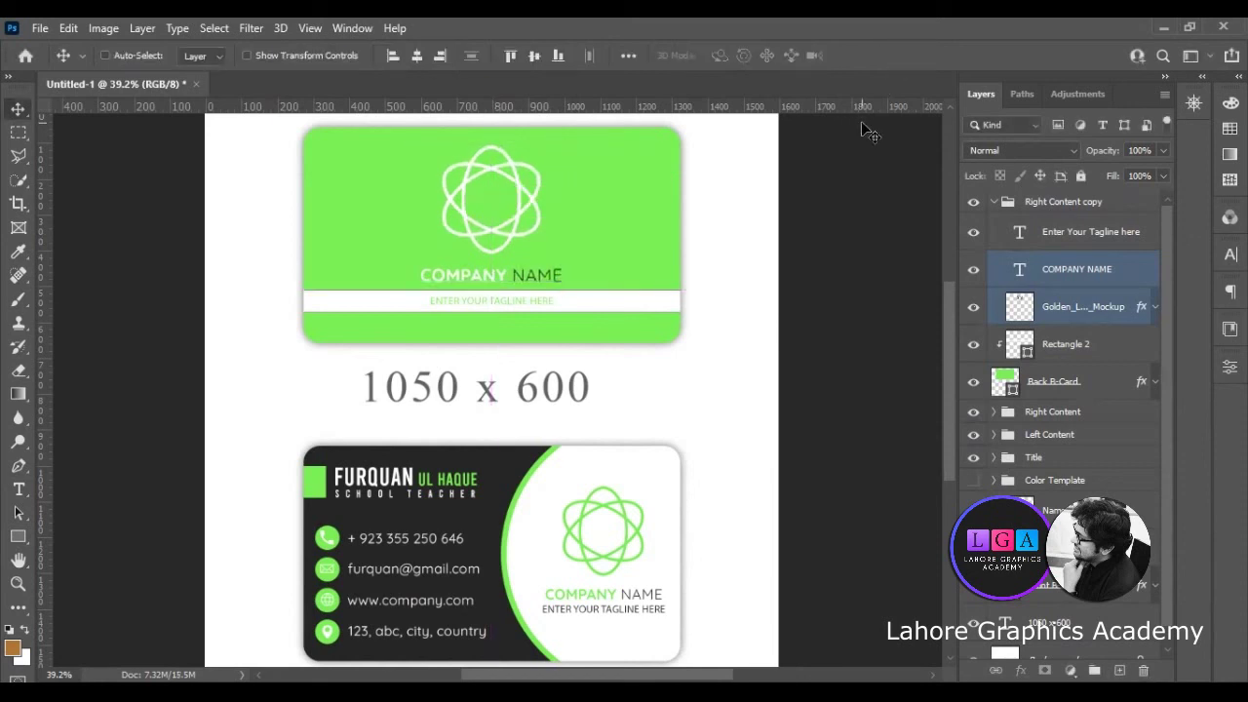
- Nudge the tagline and white band (Rectangle 2) down to the card's bottom edge
{"action": "left_click", "coordinate": [1077, 238]}
{"action": "left_click", "coordinate": [1079, 350], "text": "ctrl"}
{"action": "key", "text": "shift+Down"}
{"action": "key", "text": "shift+Down"}
{"action": "key", "text": "shift+Down"}
{"action": "key", "text": "shift+Down"}
{"action": "key", "text": "shift+Down"}
{"action": "key", "text": "shift+Down"}
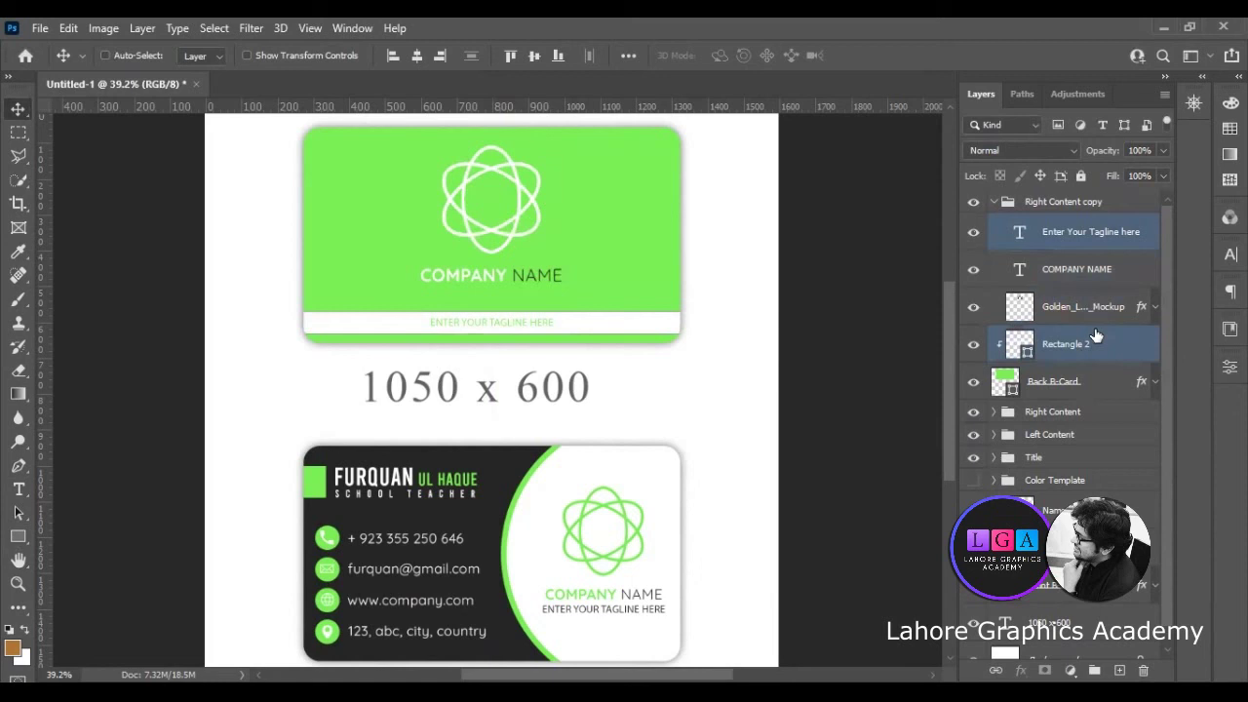
- Nudge the COMPANY NAME and logo down, fit the page to the window, and collapse Right Content copy
{"action": "left_click", "coordinate": [1083, 270]}
{"action": "left_click", "coordinate": [1118, 310], "text": "ctrl"}
{"action": "key", "text": "shift+Down"}
{"action": "key", "text": "shift+Down"}
{"action": "key", "text": "ctrl+0"}
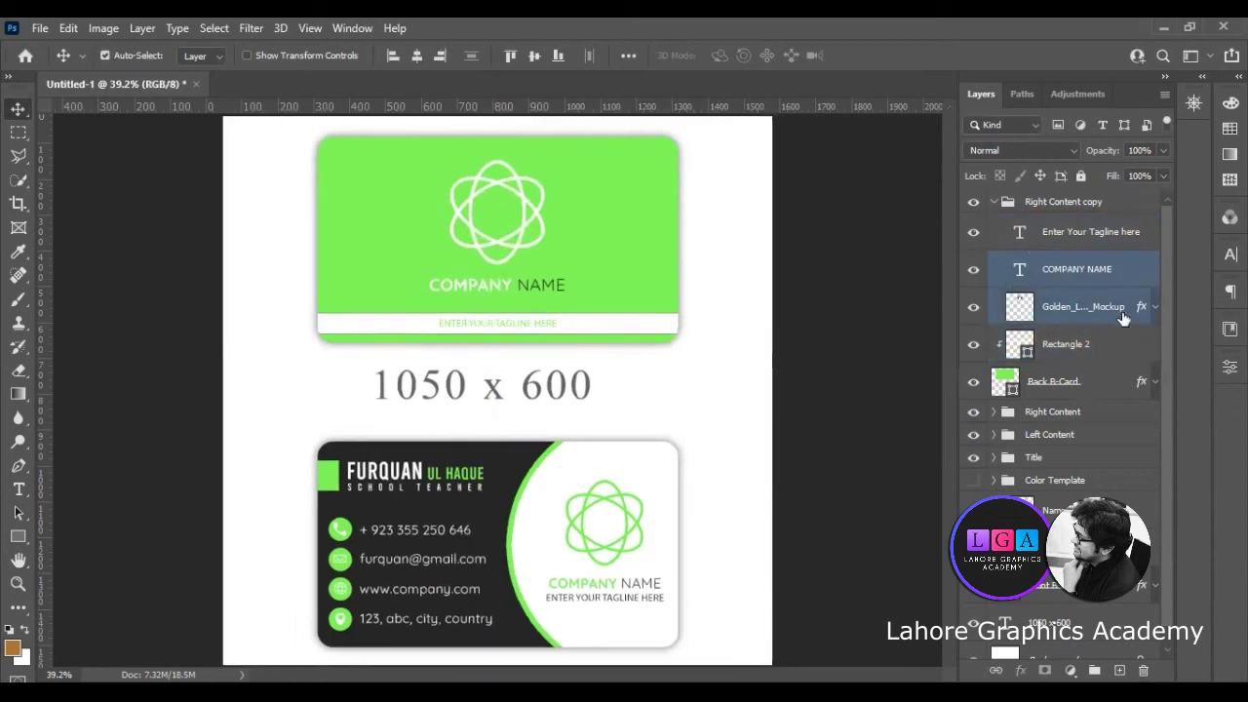
{"action": "left_click", "coordinate": [994, 214]}
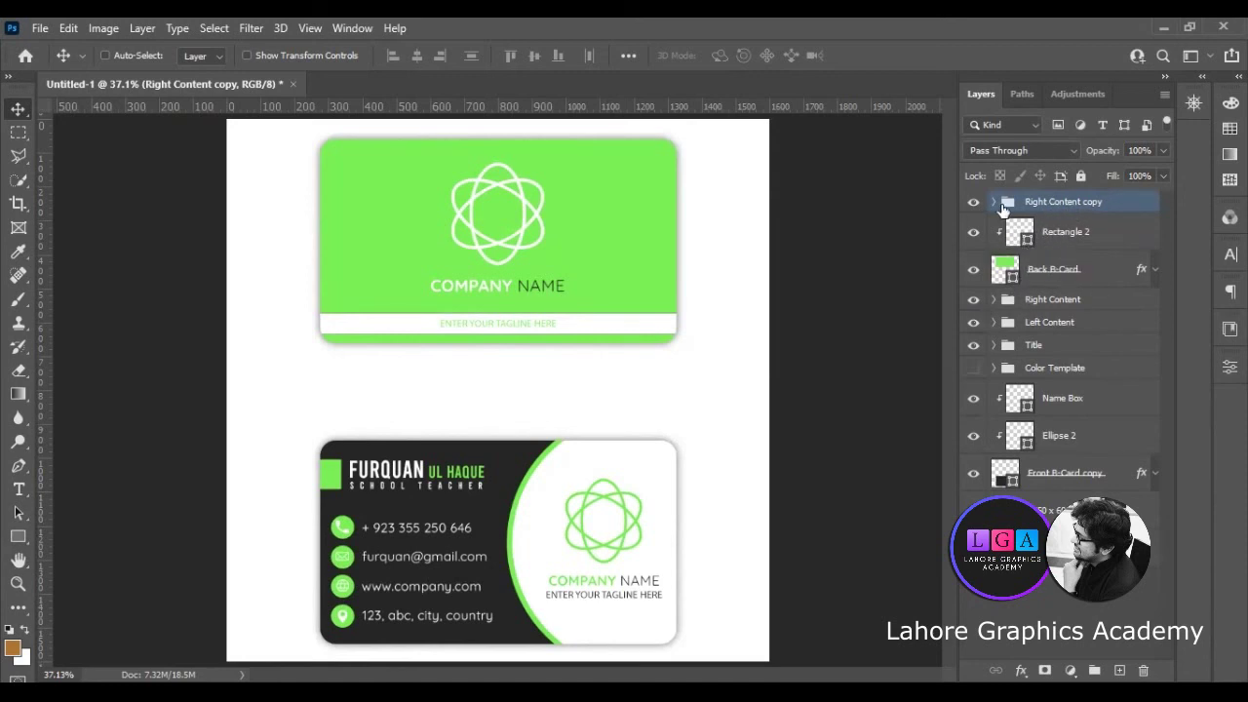
- Group the back card's layers and name the group Back Side
{"action": "key", "text": "ctrl"}
{"action": "left_click", "coordinate": [1076, 271], "text": "ctrl"}
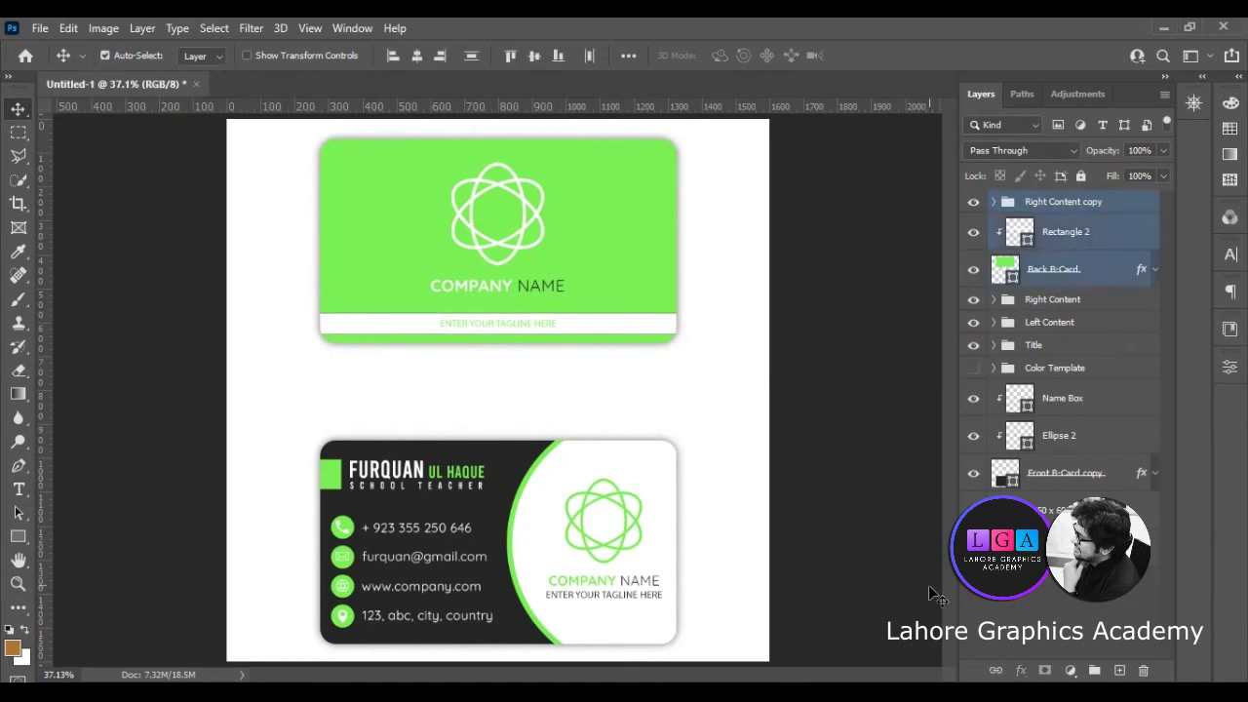
{"action": "key", "text": "ctrl+g"}
{"action": "double_click", "coordinate": [1043, 201]}
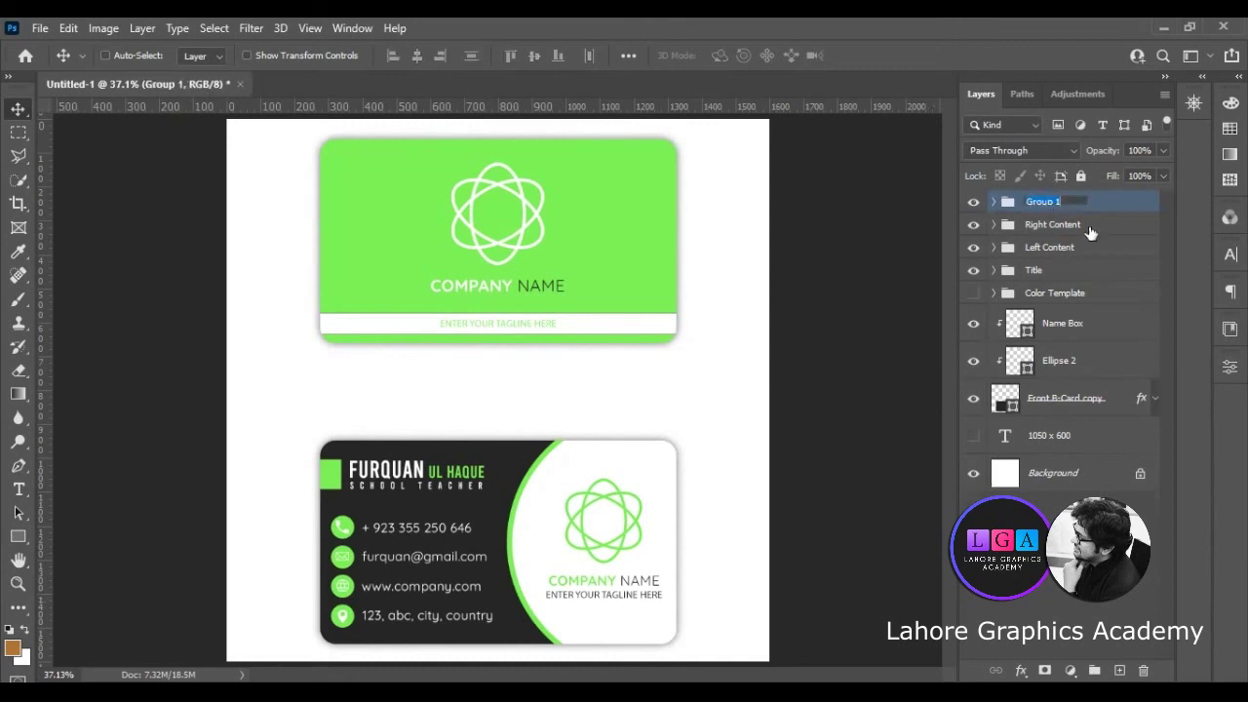
{"action": "type", "text": "Back Side"}
{"action": "key", "text": "Return"}
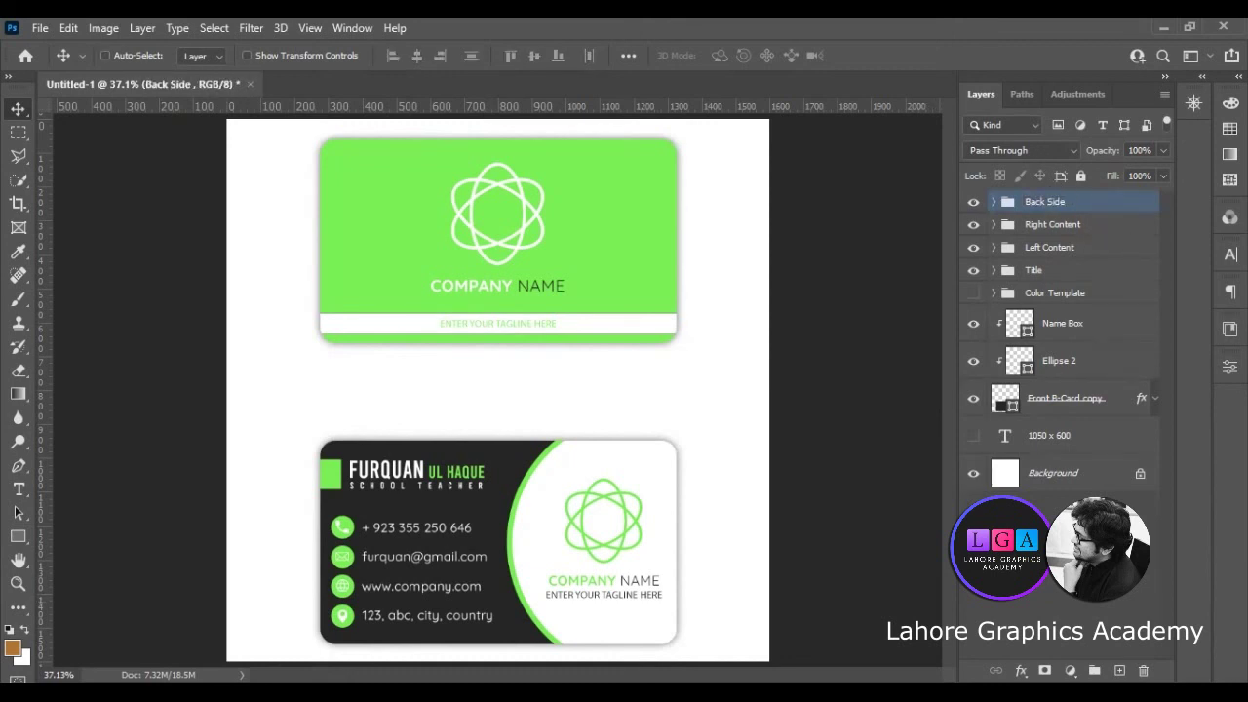
- Group the front card's layers as Front Side, then toggle the back card's visibility to check
{"action": "left_click", "coordinate": [1101, 236]}
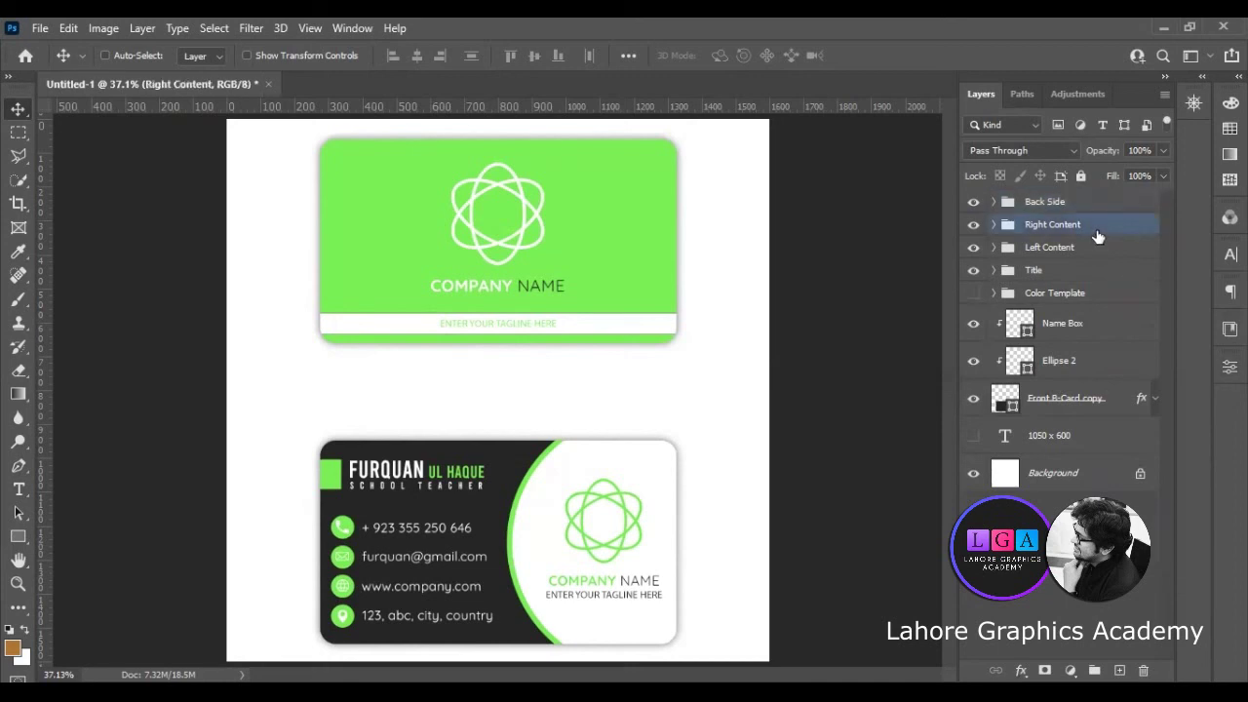
{"action": "left_click", "coordinate": [1067, 401], "text": "shift"}
{"action": "key", "text": "ctrl+g"}
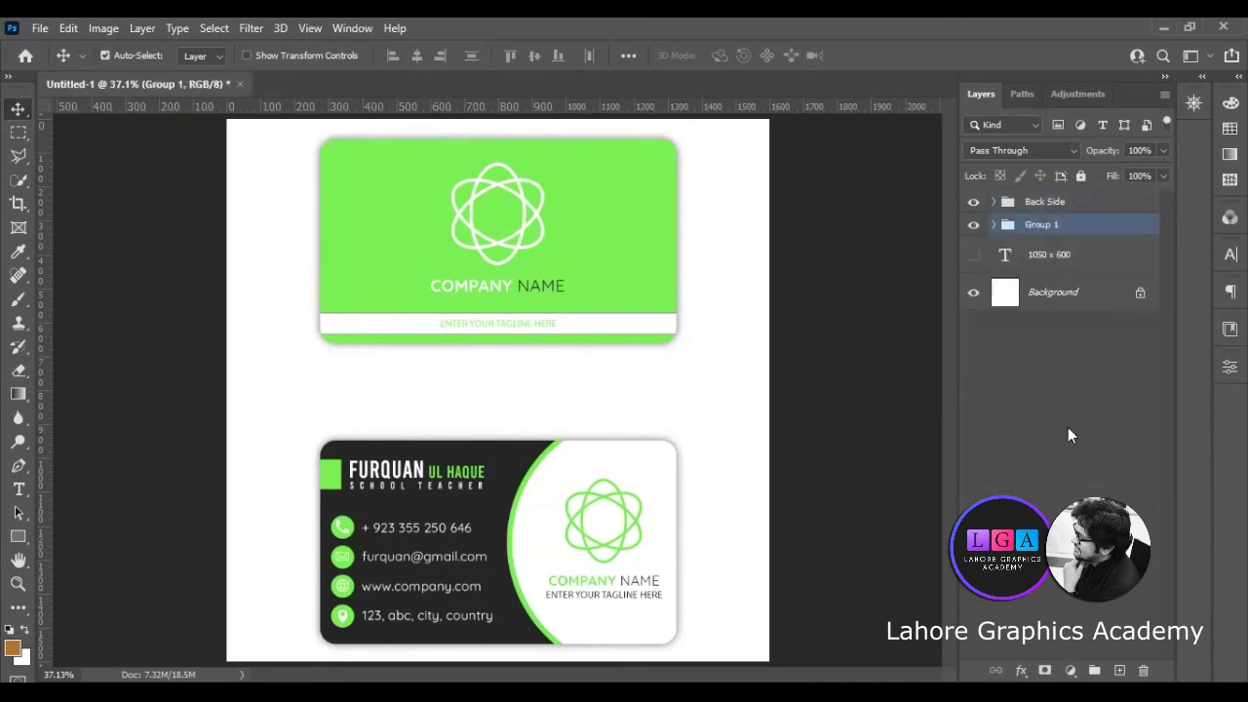
{"action": "double_click", "coordinate": [1056, 224]}
{"action": "type", "text": "Front Side"}
{"action": "key", "text": "Return"}
{"action": "left_click", "coordinate": [973, 201]}
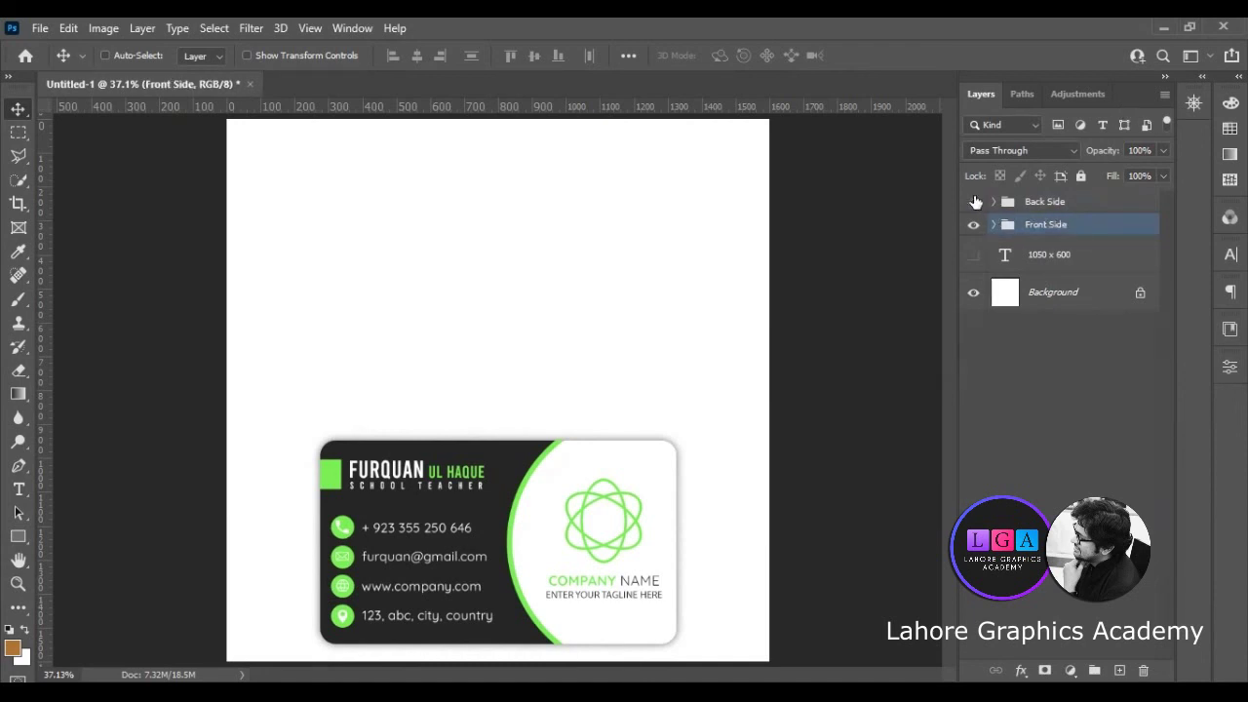
{"action": "left_click", "coordinate": [974, 227]}
{"action": "left_click", "coordinate": [975, 226]}
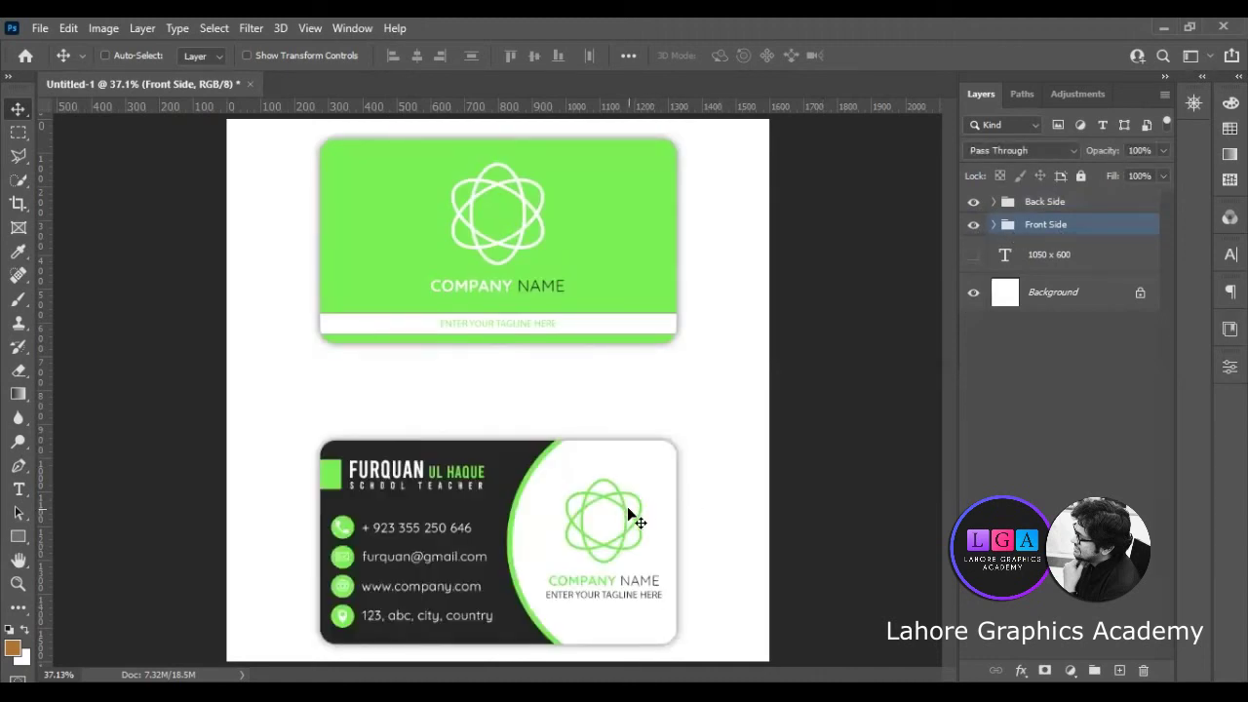
- Reposition the dark front card and preview a new Back B-Card fill, cancelling to keep it green
{"action": "left_click_drag", "start_coordinate": [627, 506], "coordinate": [631, 501]}
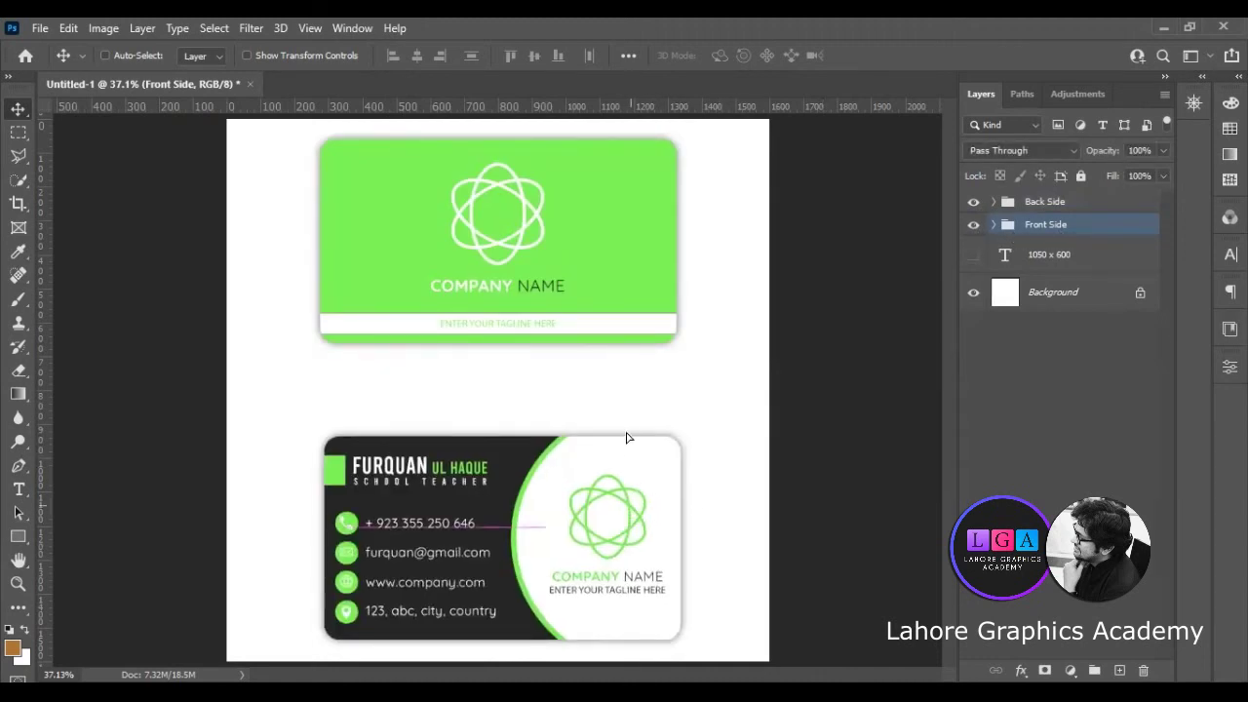
{"action": "left_click_drag", "start_coordinate": [627, 449], "coordinate": [623, 387]}
{"action": "left_click", "coordinate": [993, 201]}
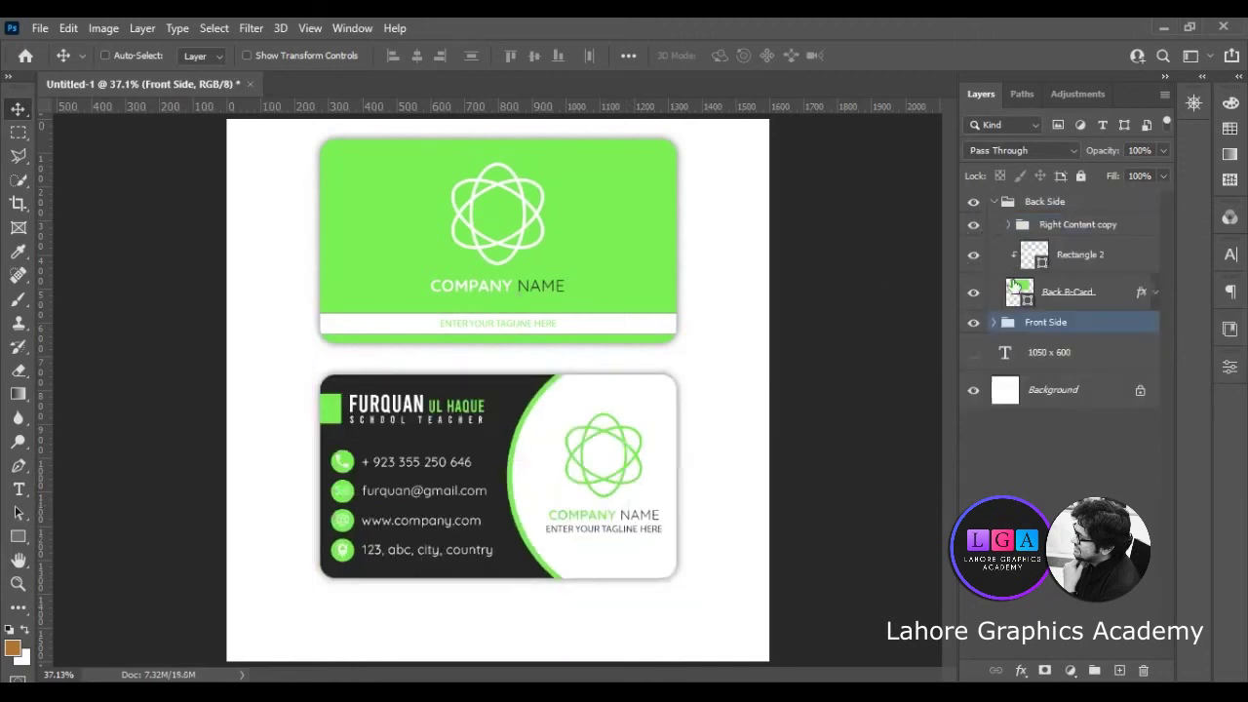
{"action": "double_click", "coordinate": [1020, 290]}
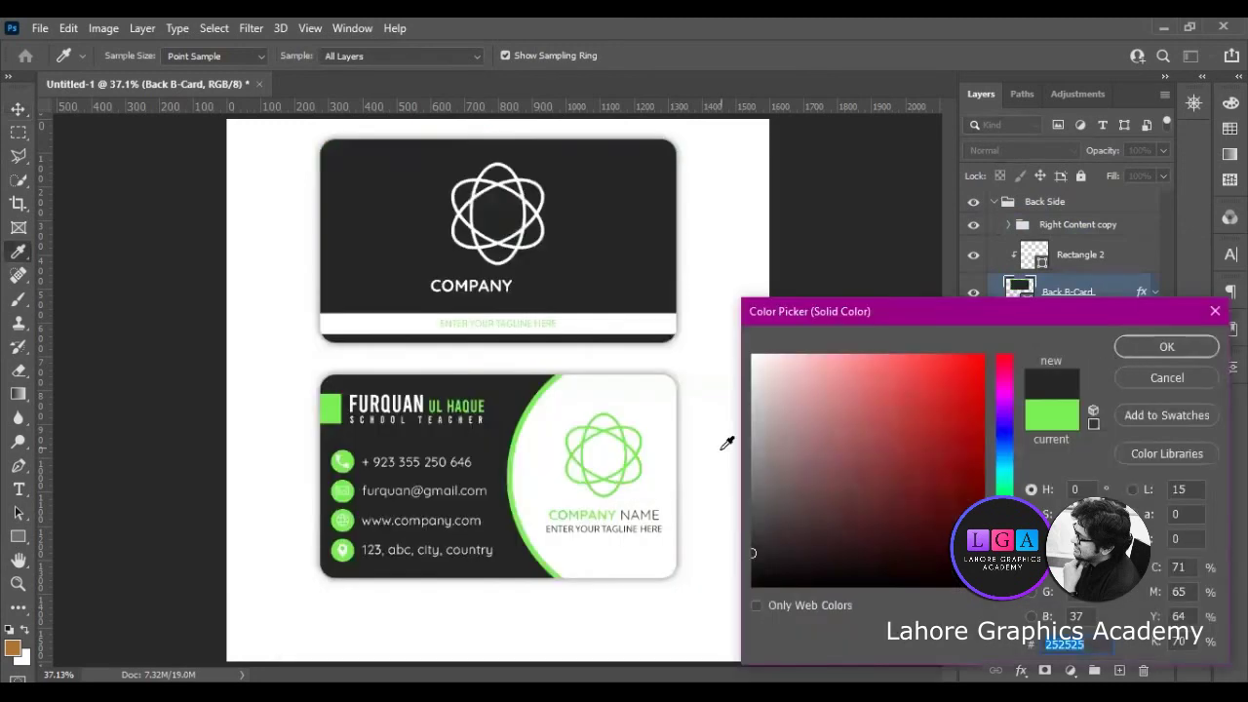
{"action": "left_click", "coordinate": [1163, 378]}
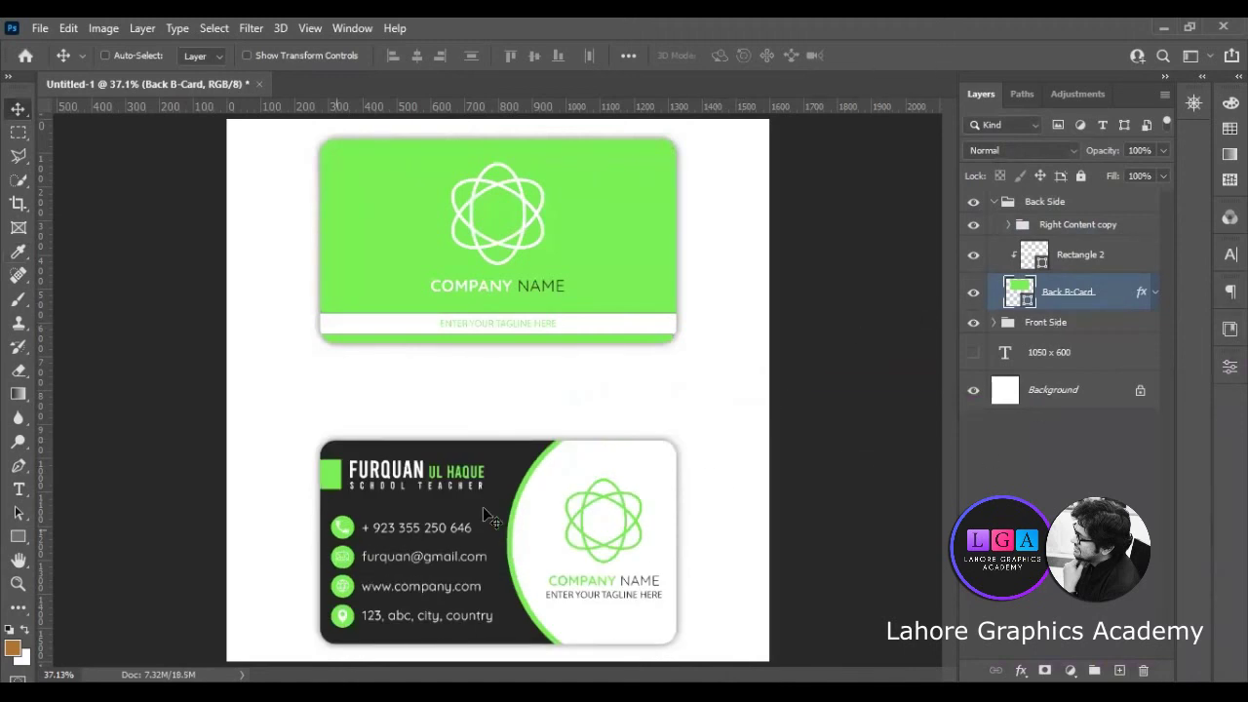
{"action": "left_click", "coordinate": [994, 202]}
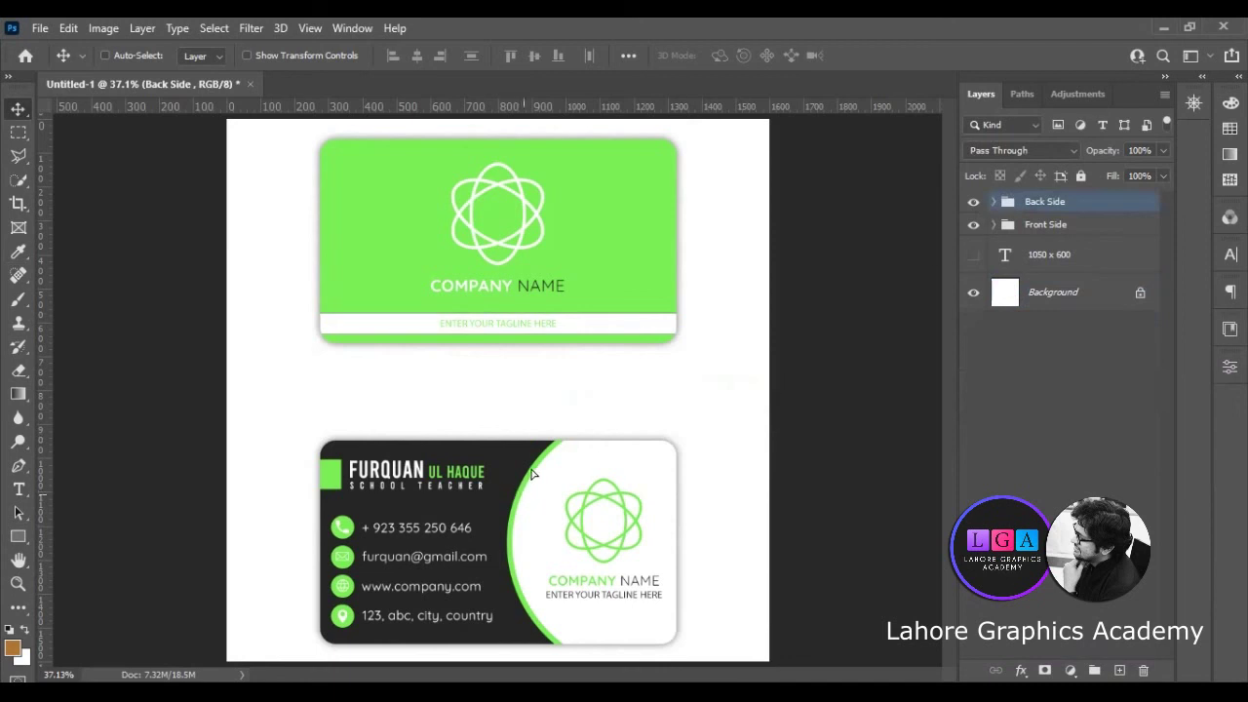
- Zoom and pan to inspect the front card's green square and name area up close
{"action": "scroll", "coordinate": [516, 570], "scroll_direction": "down", "scroll_amount": 1}
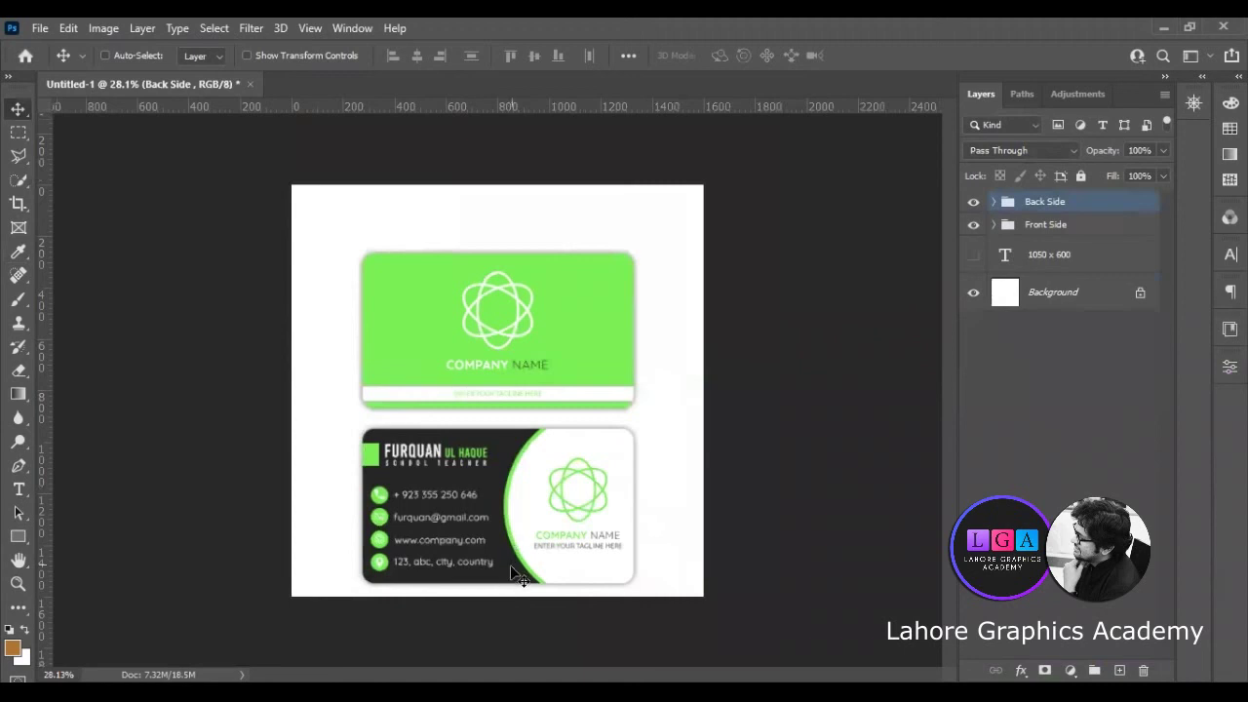
{"action": "scroll", "coordinate": [510, 563], "scroll_direction": "up", "scroll_amount": 1}
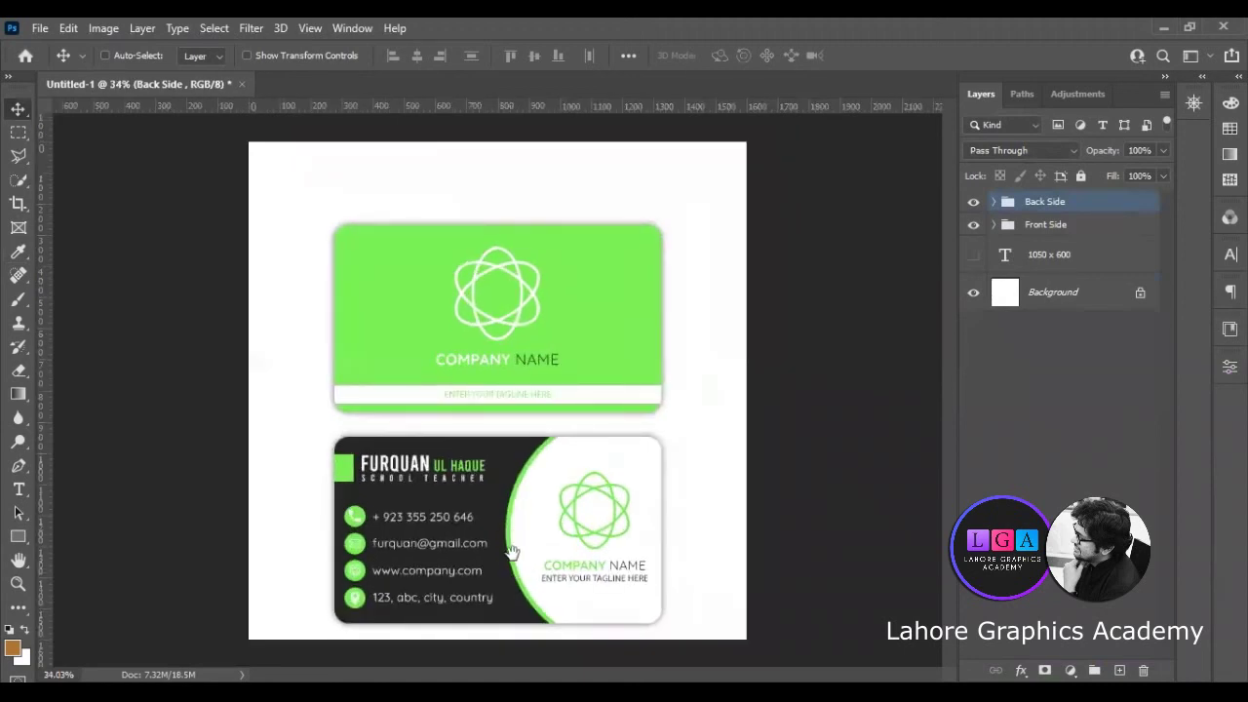
{"action": "scroll", "coordinate": [510, 556], "scroll_direction": "down", "scroll_amount": 1}
{"action": "scroll", "coordinate": [508, 561], "scroll_direction": "up", "scroll_amount": 1}
{"action": "scroll", "coordinate": [509, 565], "scroll_direction": "up", "scroll_amount": 1}
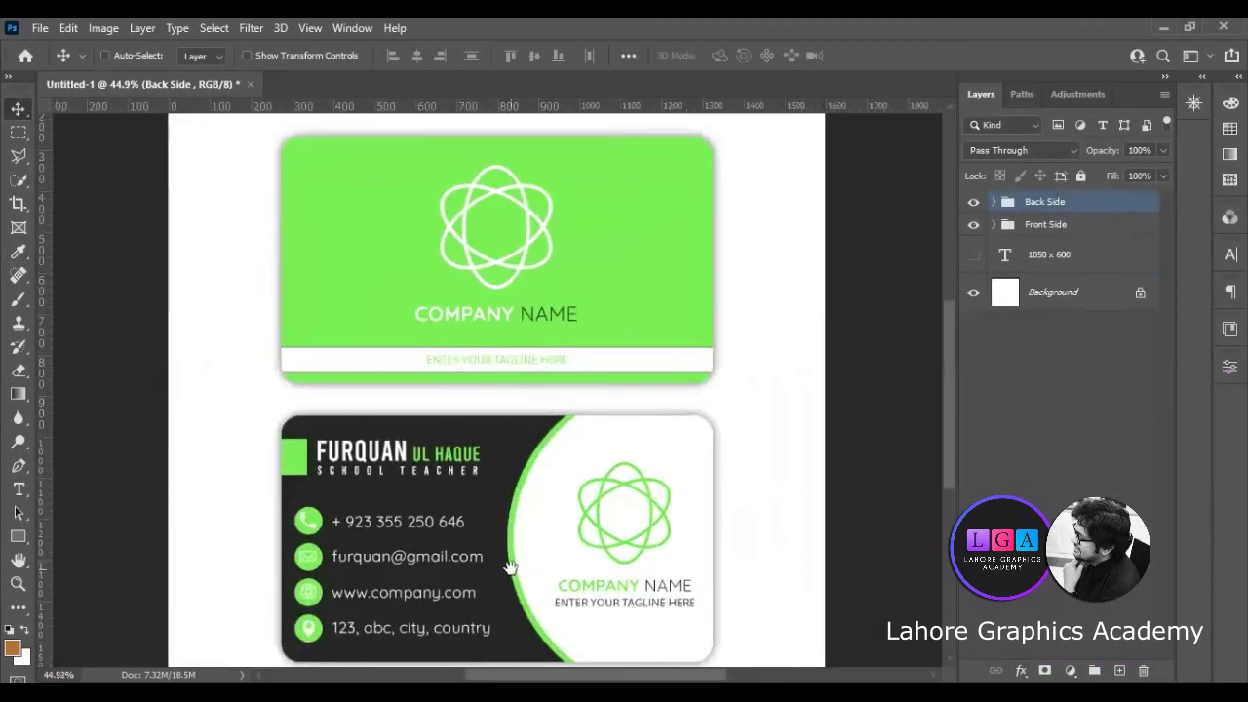
{"action": "left_click_drag", "start_coordinate": [509, 567], "coordinate": [519, 528]}
{"action": "scroll", "coordinate": [531, 556], "scroll_direction": "down", "scroll_amount": 1}
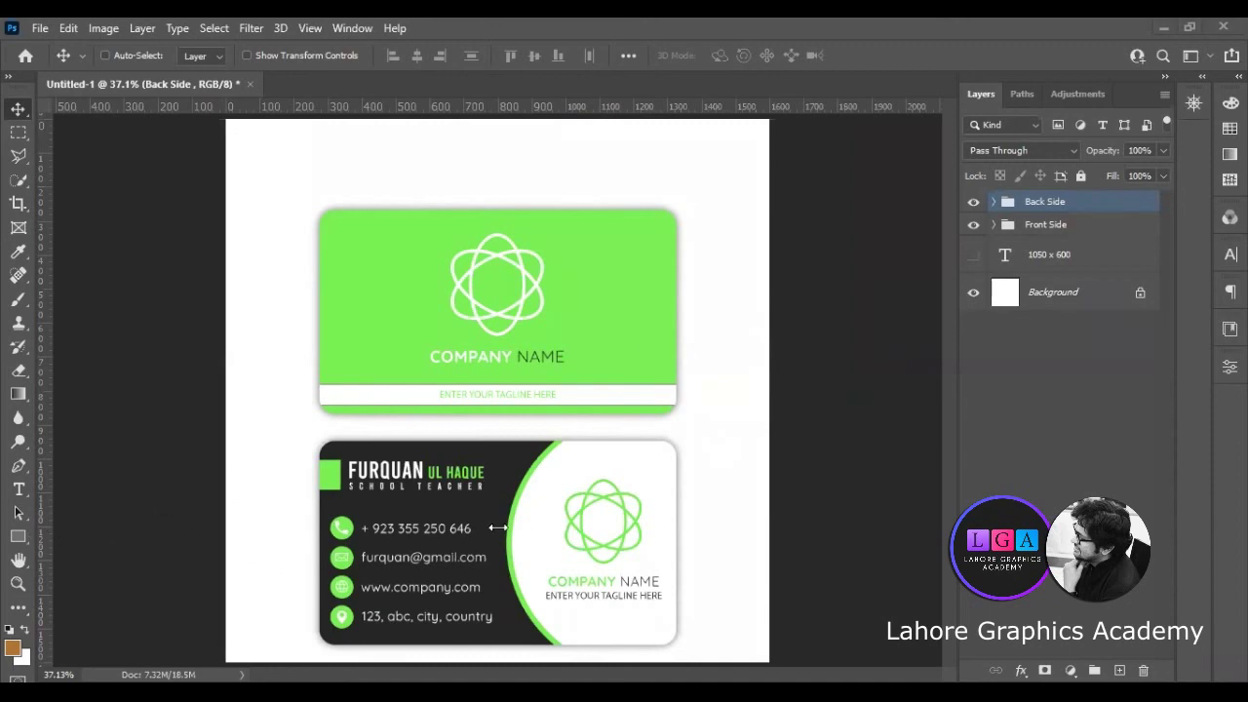
{"action": "scroll", "coordinate": [371, 558], "scroll_direction": "up", "scroll_amount": 4}
{"action": "scroll", "coordinate": [325, 411], "scroll_direction": "up", "scroll_amount": 2}
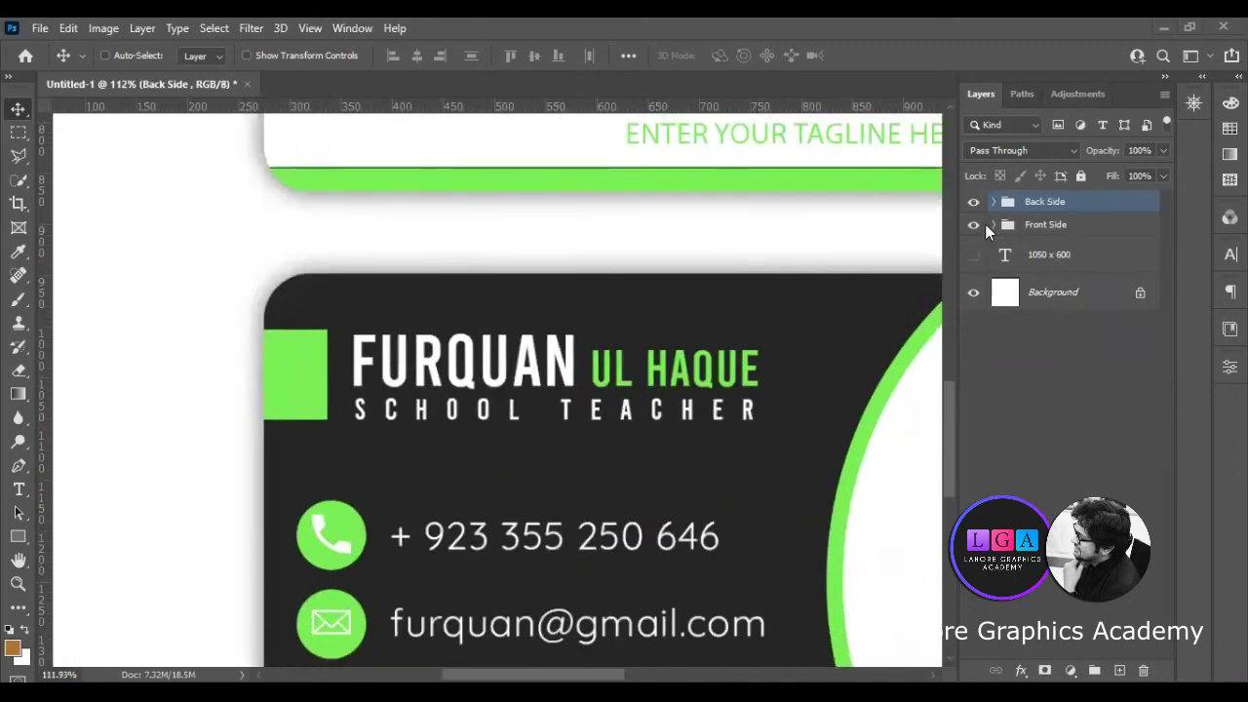
- Move Name Box below Ellipse 2 inside Front Side and release their clipping masks
{"action": "left_click", "coordinate": [994, 225]}
{"action": "left_click", "coordinate": [1009, 292]}
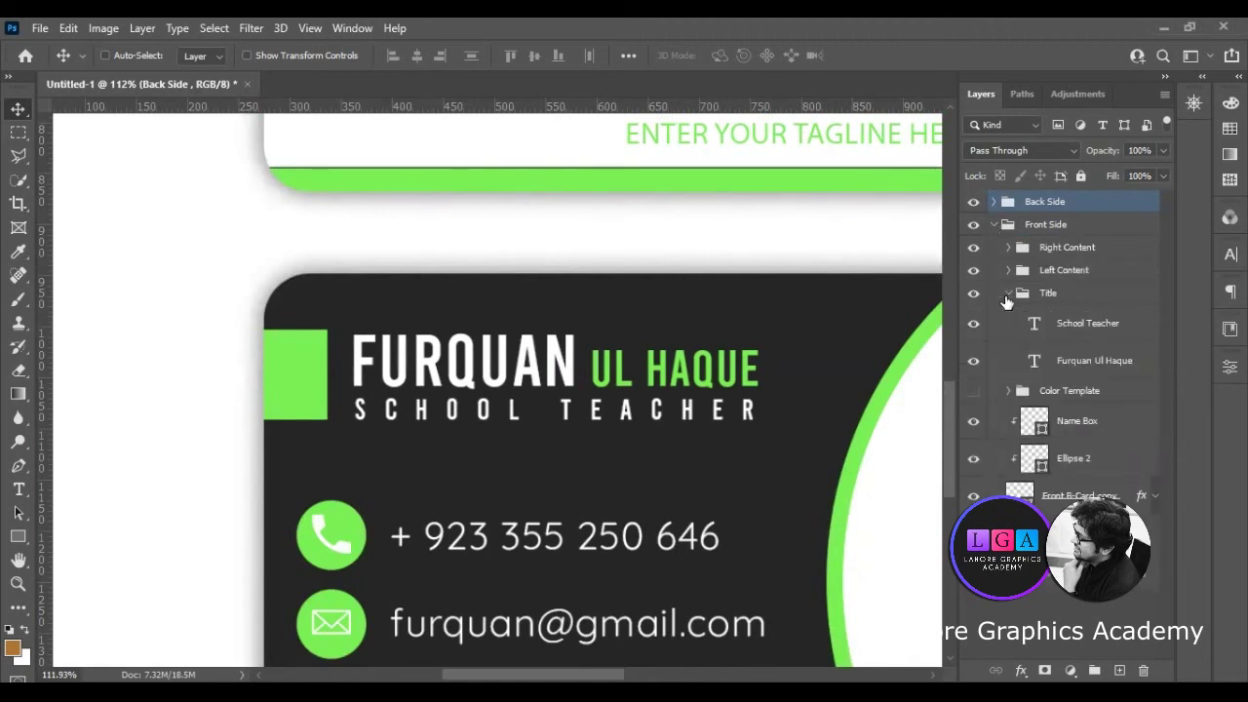
{"action": "left_click", "coordinate": [1008, 292]}
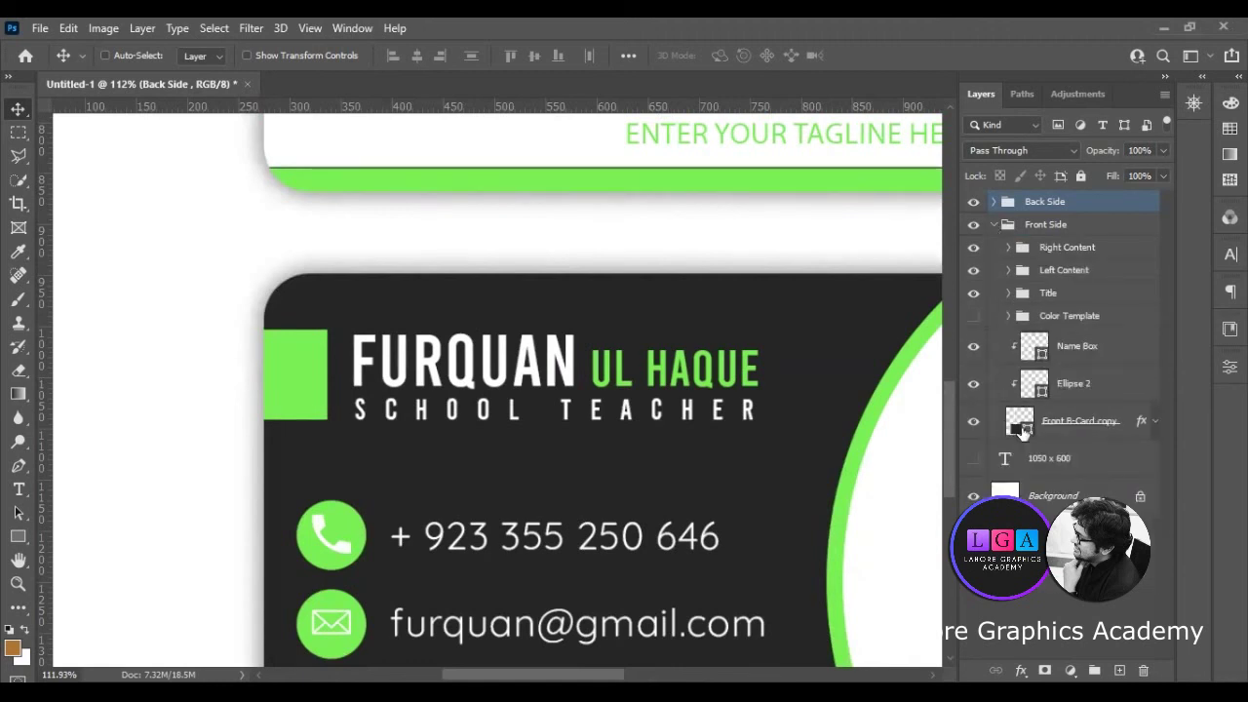
{"action": "left_click", "coordinate": [1025, 430]}
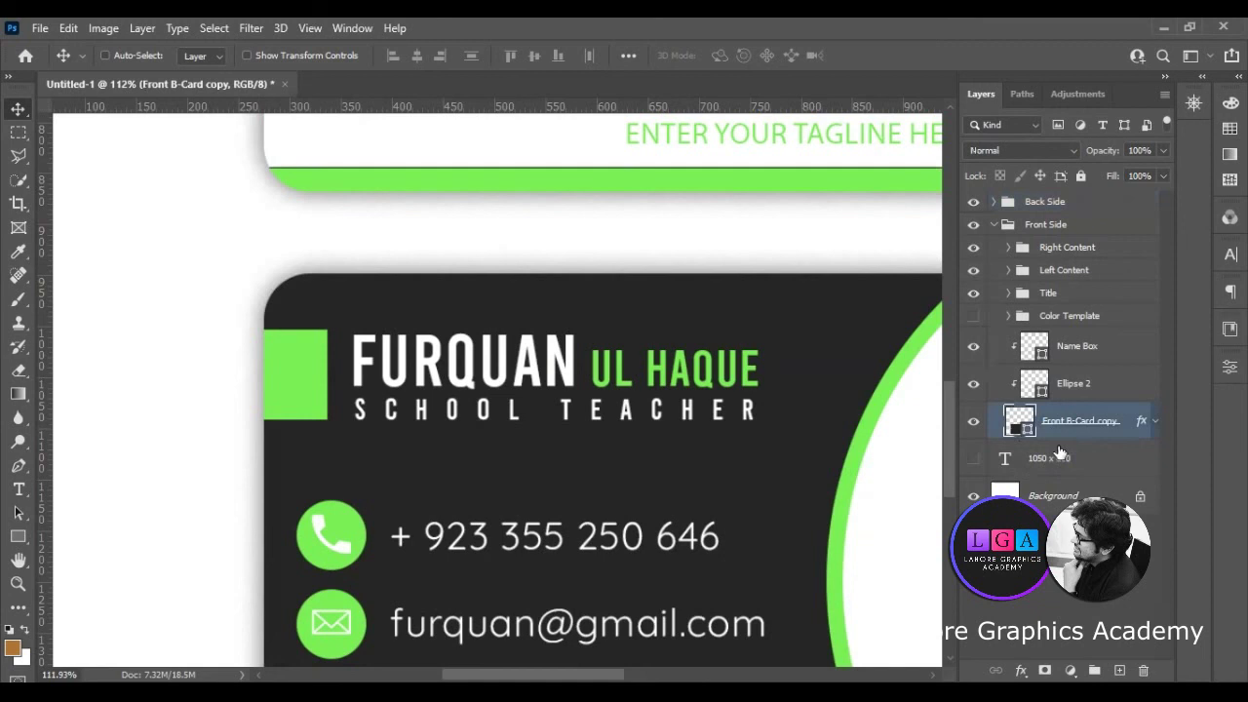
{"action": "left_click", "coordinate": [1071, 351]}
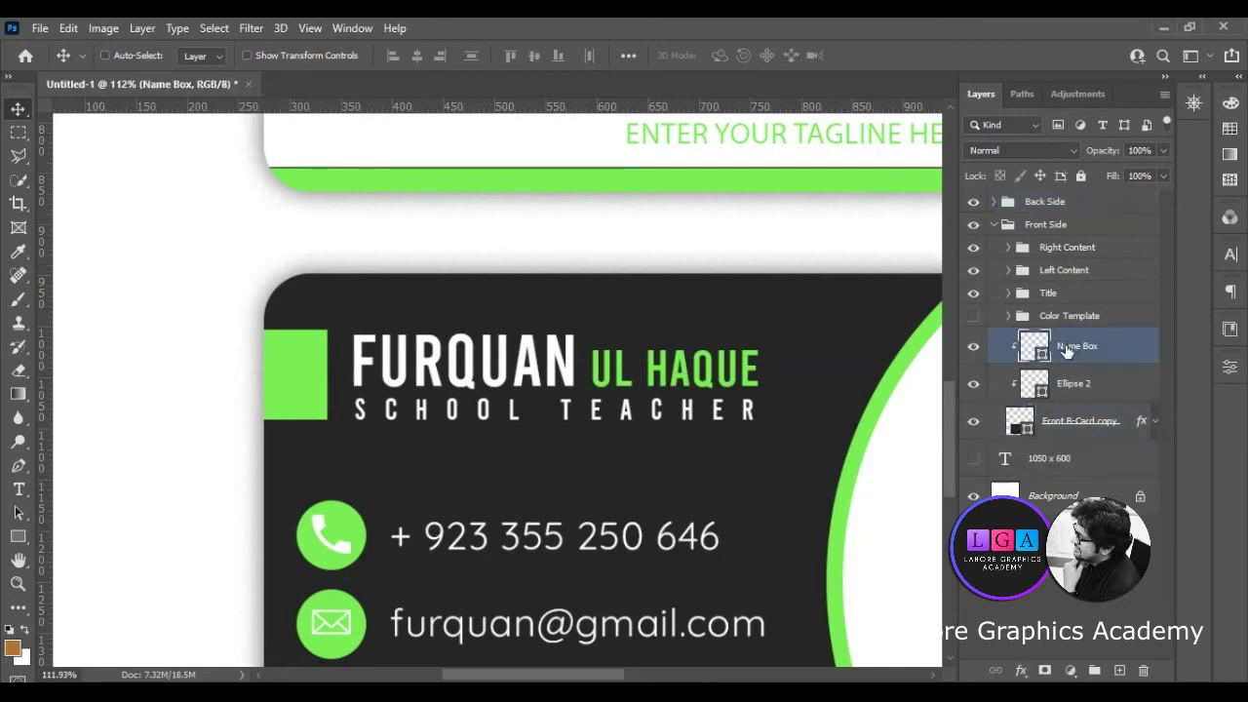
{"action": "left_click_drag", "start_coordinate": [1067, 351], "coordinate": [1068, 390]}
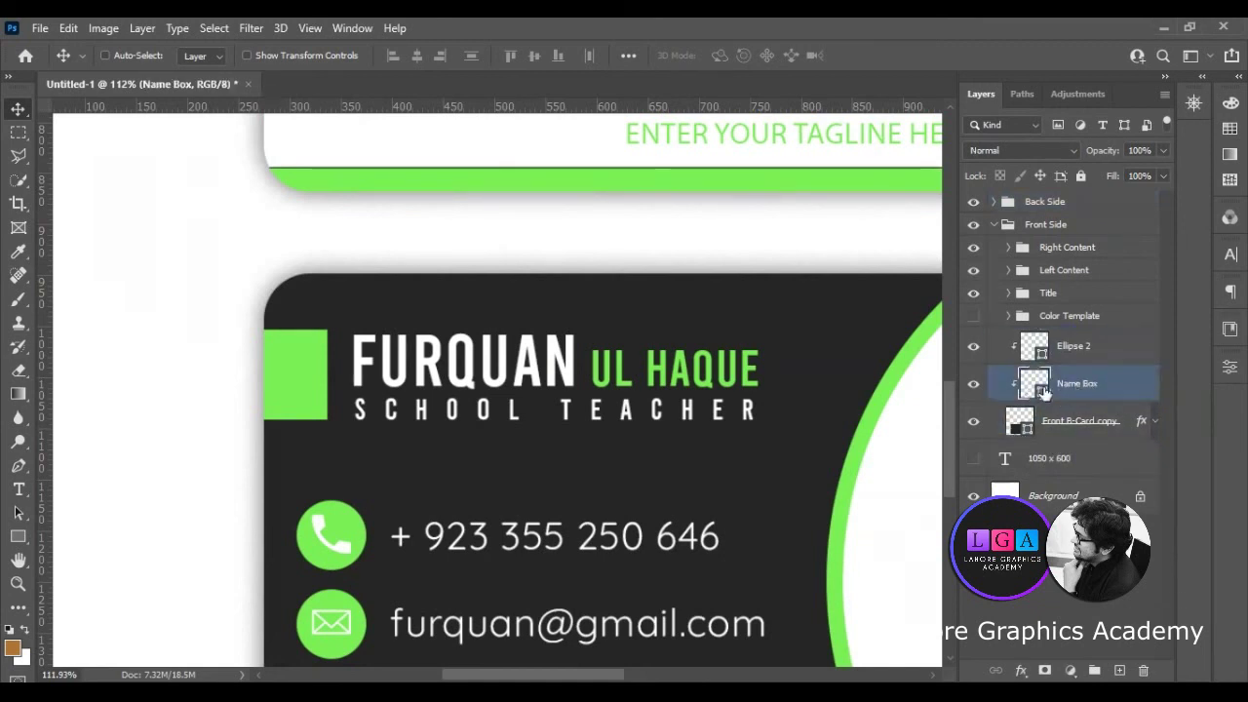
{"action": "left_click", "coordinate": [1047, 401], "text": "alt"}
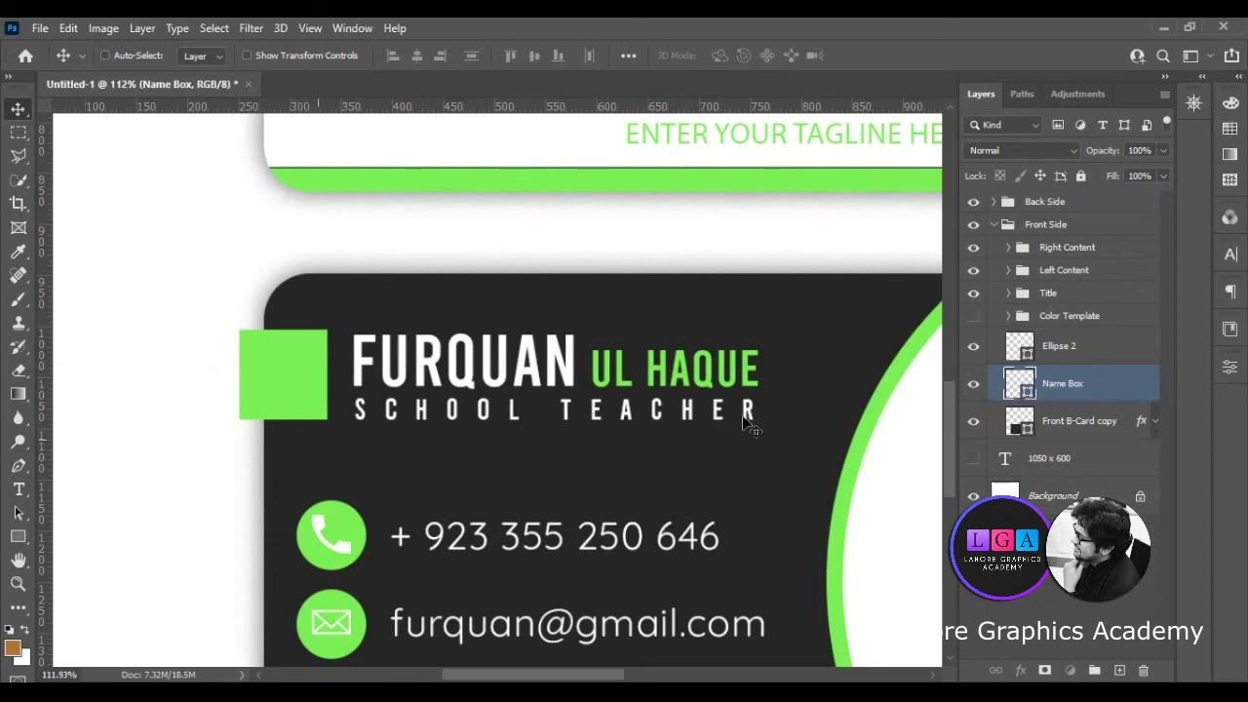
{"action": "left_click", "coordinate": [1073, 426]}
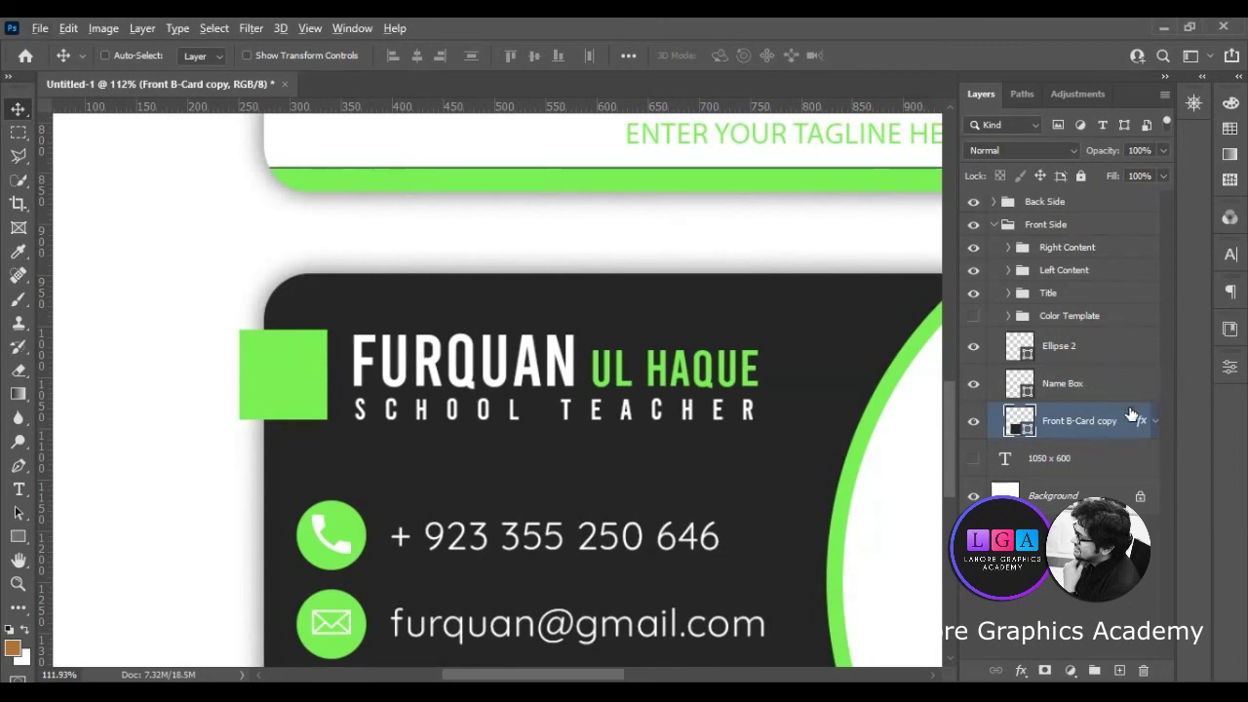
- Try clipping and releasing Name Box onto Front B-Card copy, then reselect Name Box
{"action": "left_click_drag", "start_coordinate": [1127, 401], "coordinate": [1123, 400]}
{"action": "left_click_drag", "start_coordinate": [1126, 401], "coordinate": [1012, 409]}
{"action": "left_click_drag", "start_coordinate": [1131, 405], "coordinate": [1131, 393]}
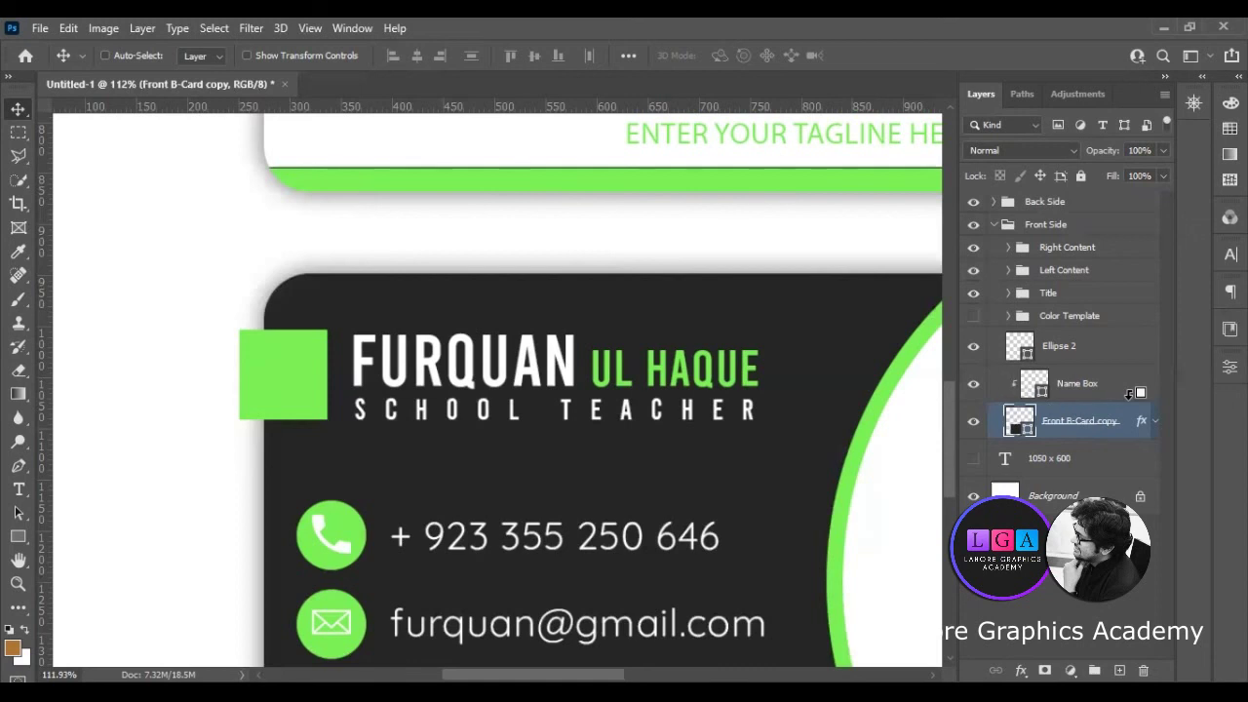
{"action": "left_click", "coordinate": [1131, 393], "text": "alt"}
{"action": "key", "text": "ctrl"}
{"action": "left_click", "coordinate": [1100, 419], "text": "alt"}
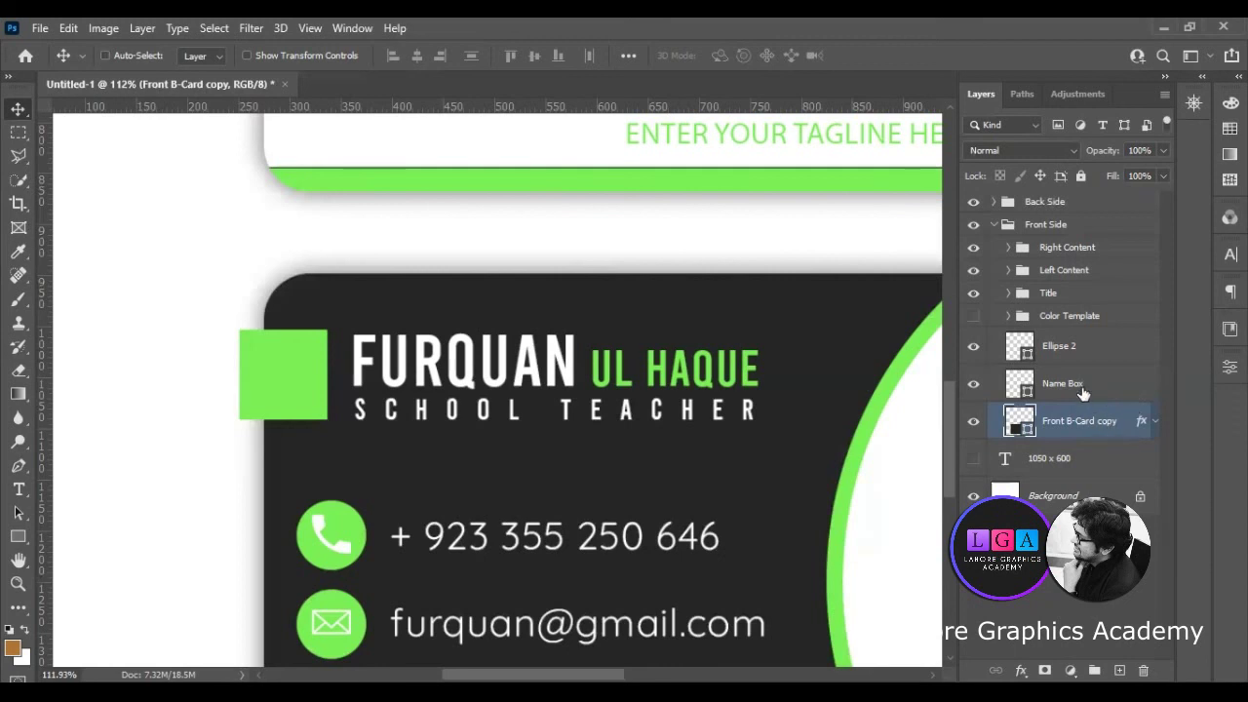
{"action": "left_click", "coordinate": [1097, 395], "text": "shift"}
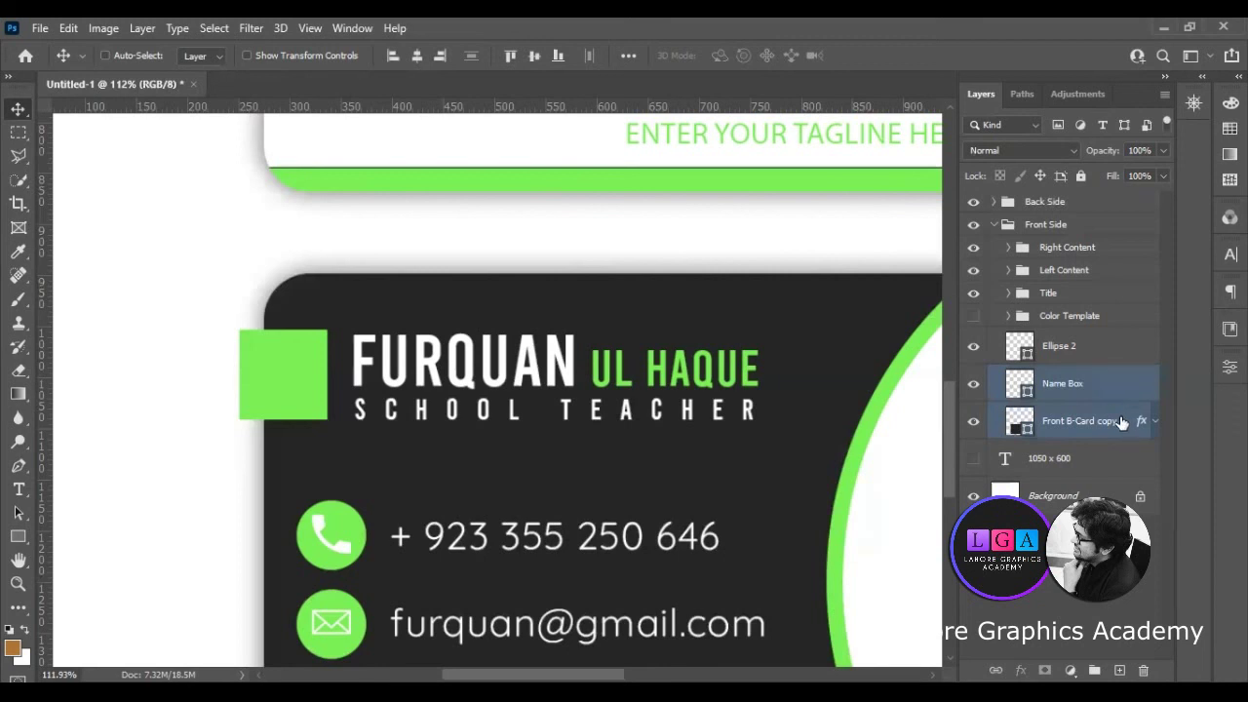
{"action": "left_click", "coordinate": [1122, 421]}
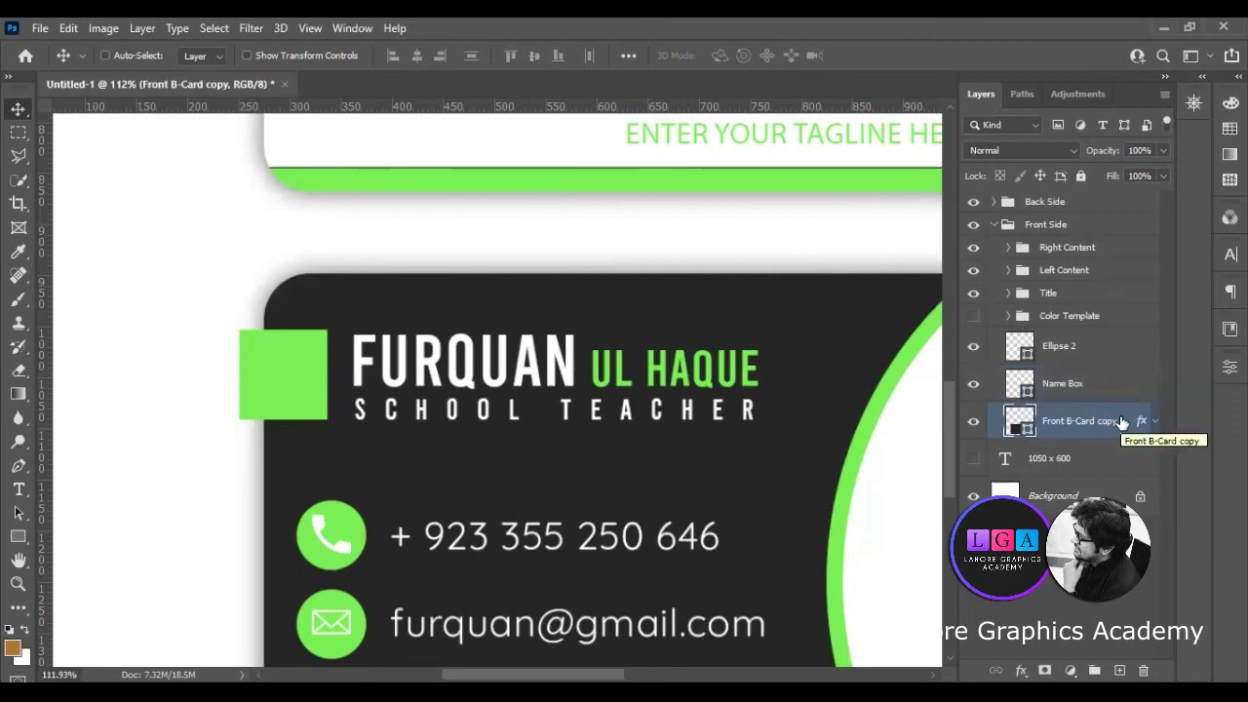
{"action": "left_click", "coordinate": [1119, 395]}
- Toggle Name Box's clipping mask with Ctrl+Alt+G until it clips, trimming the green square
{"action": "key", "text": "ctrl+alt+g"}
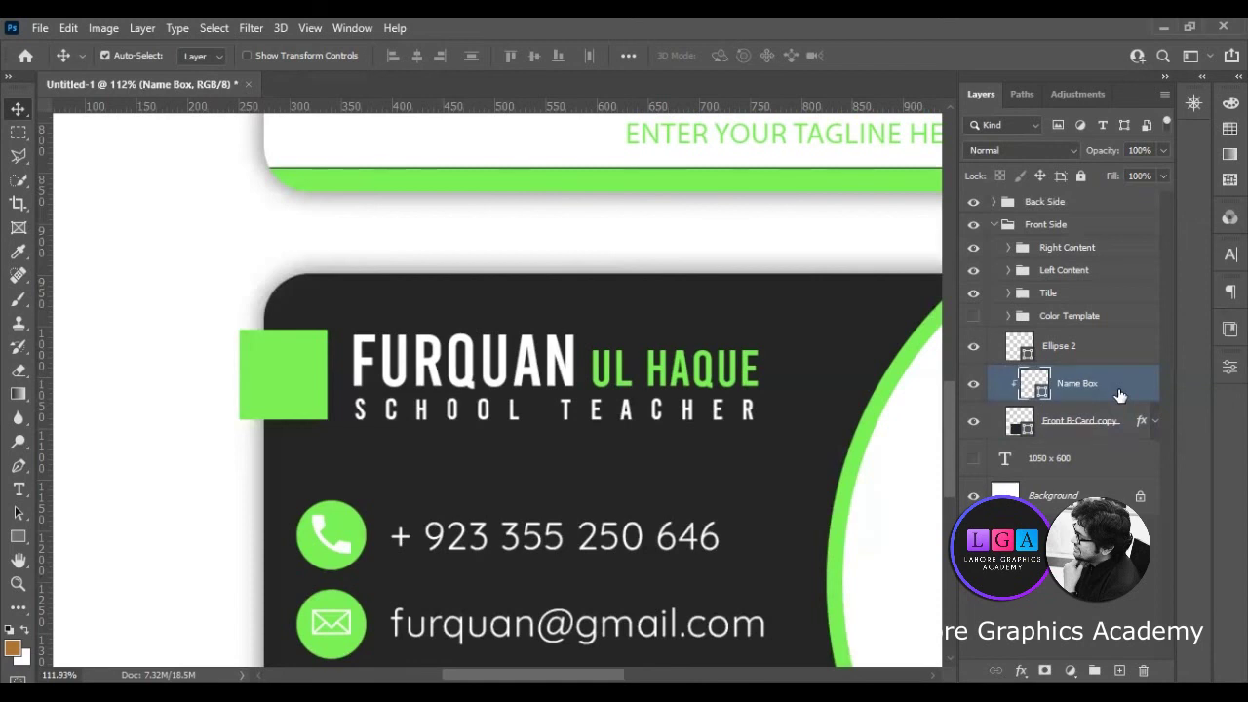
{"action": "key", "text": "ctrl+alt+g"}
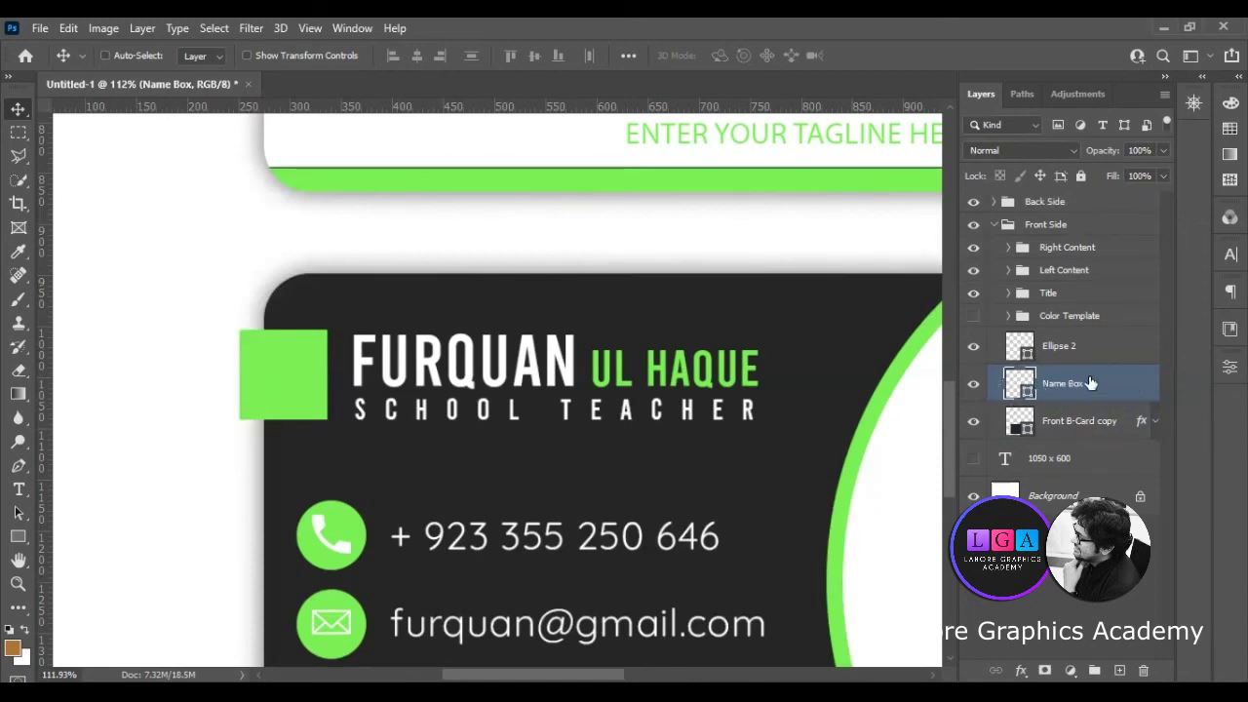
{"action": "key", "text": "ctrl+alt+g"}
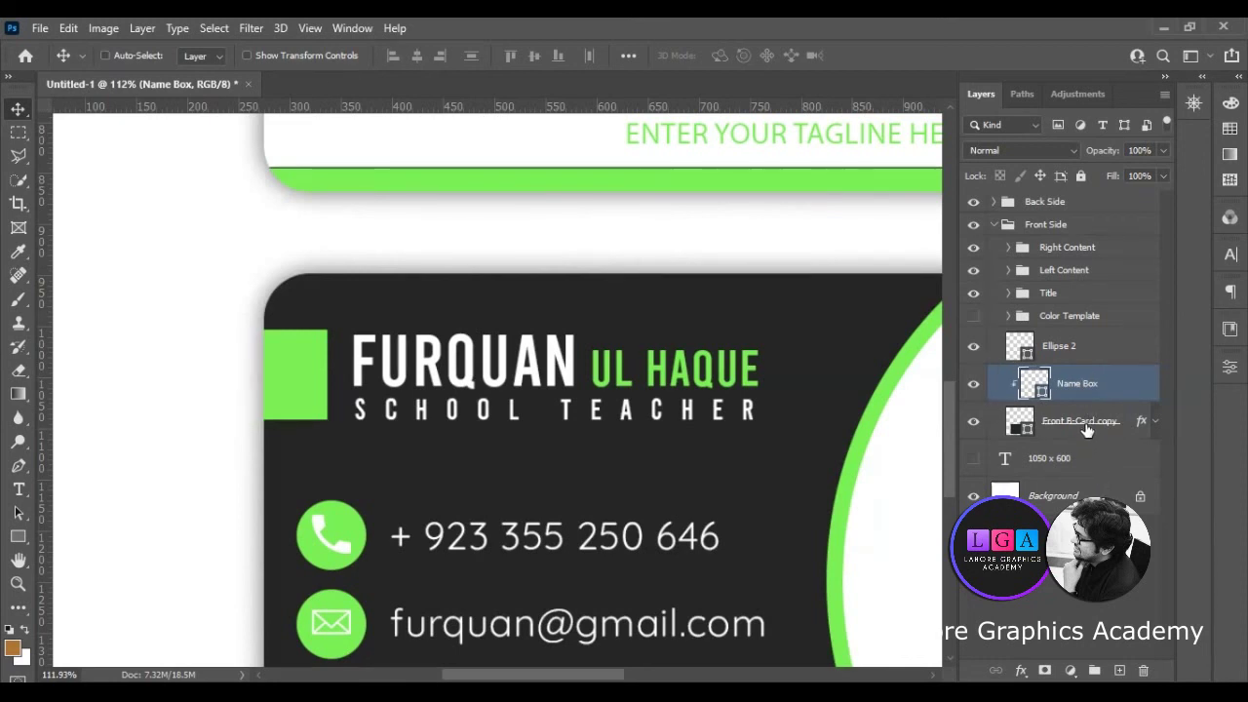
{"action": "left_click", "coordinate": [1092, 385], "text": "alt"}
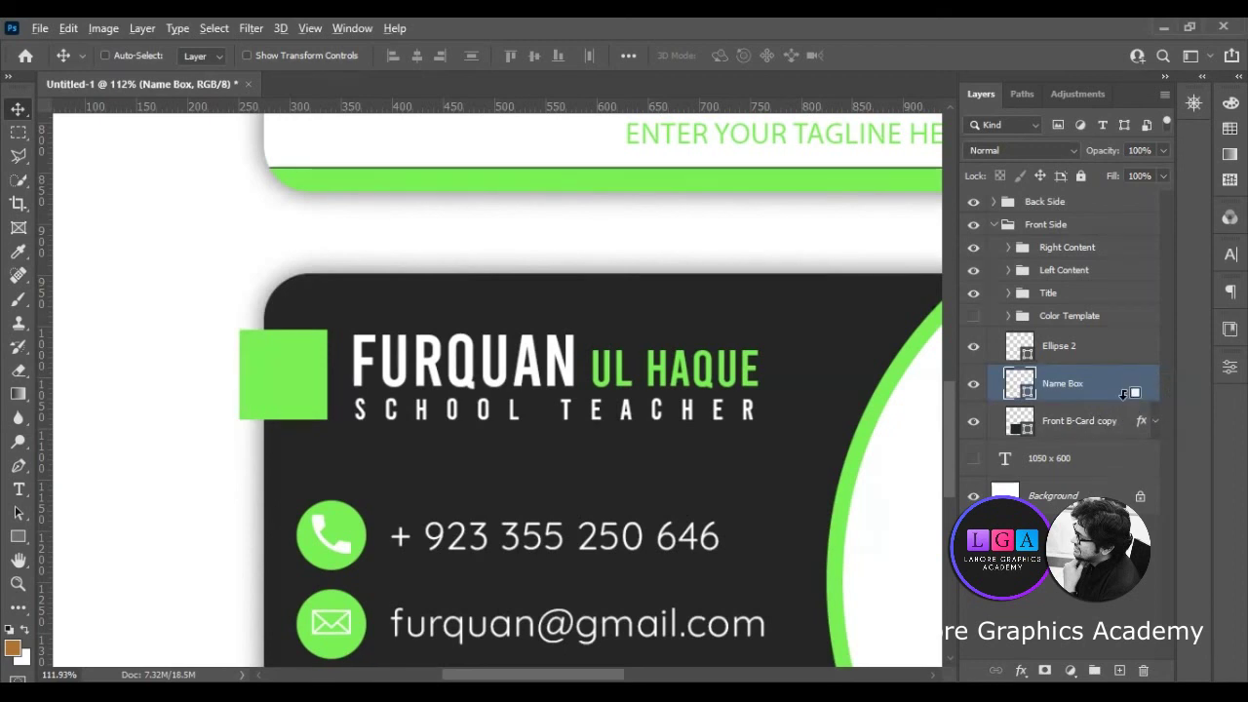
{"action": "left_click", "coordinate": [1127, 397], "text": "alt"}
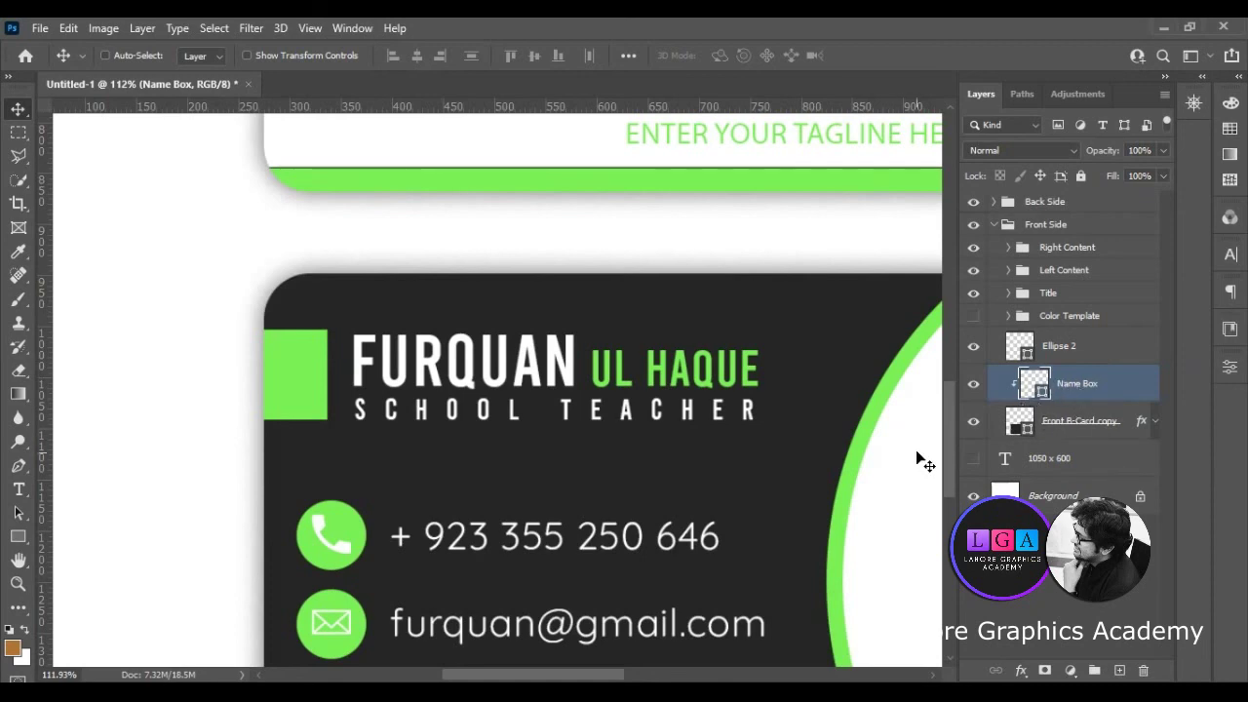
{"action": "left_click_drag", "start_coordinate": [919, 447], "coordinate": [346, 334]}
- Clip Ellipse 2 into the front card's stack so the white curved panel is trimmed
{"action": "scroll", "coordinate": [352, 339], "scroll_direction": "down", "scroll_amount": 3}
{"action": "scroll", "coordinate": [412, 315], "scroll_direction": "down", "scroll_amount": 3}
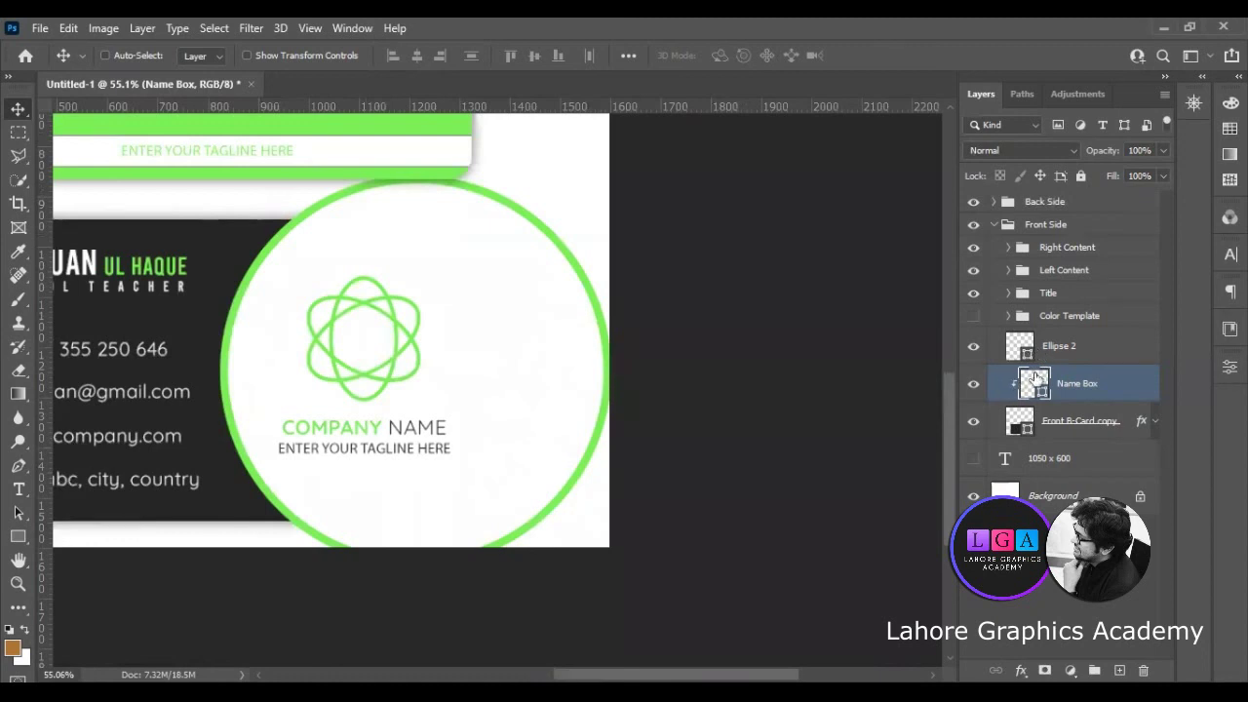
{"action": "left_click", "coordinate": [1017, 432]}
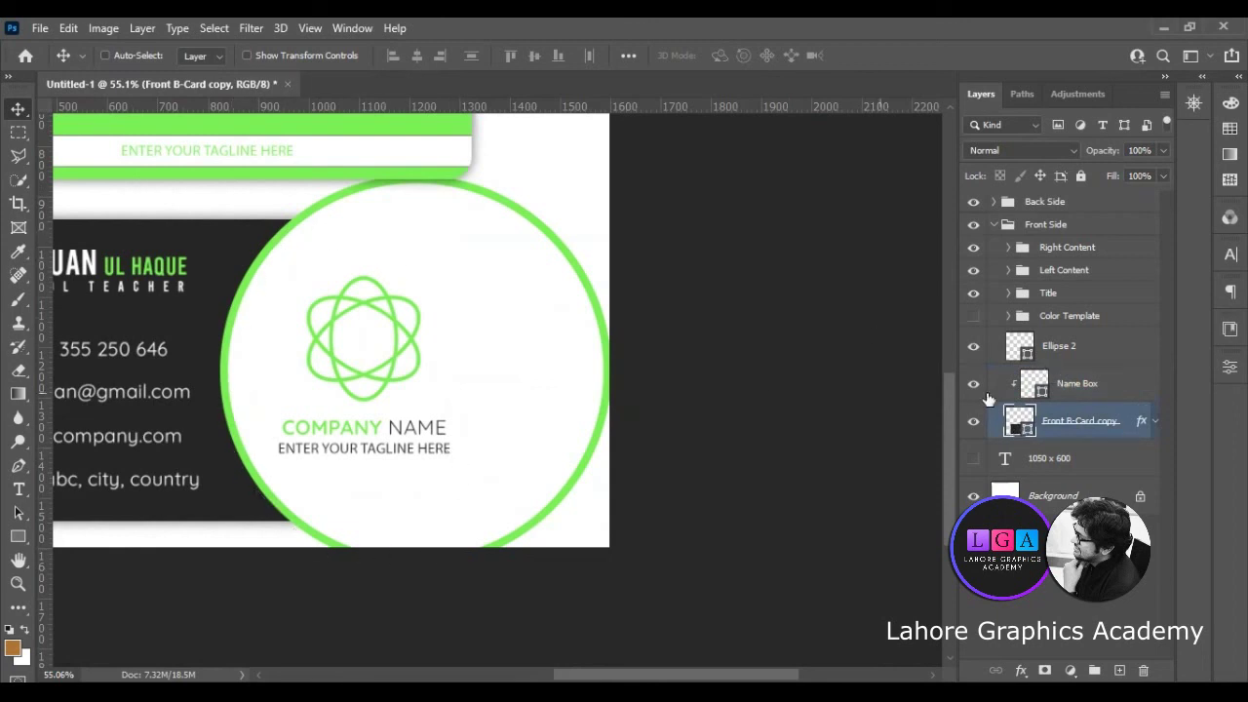
{"action": "left_click", "coordinate": [975, 348]}
{"action": "left_click", "coordinate": [976, 349]}
{"action": "left_click", "coordinate": [419, 283], "text": "ctrl"}
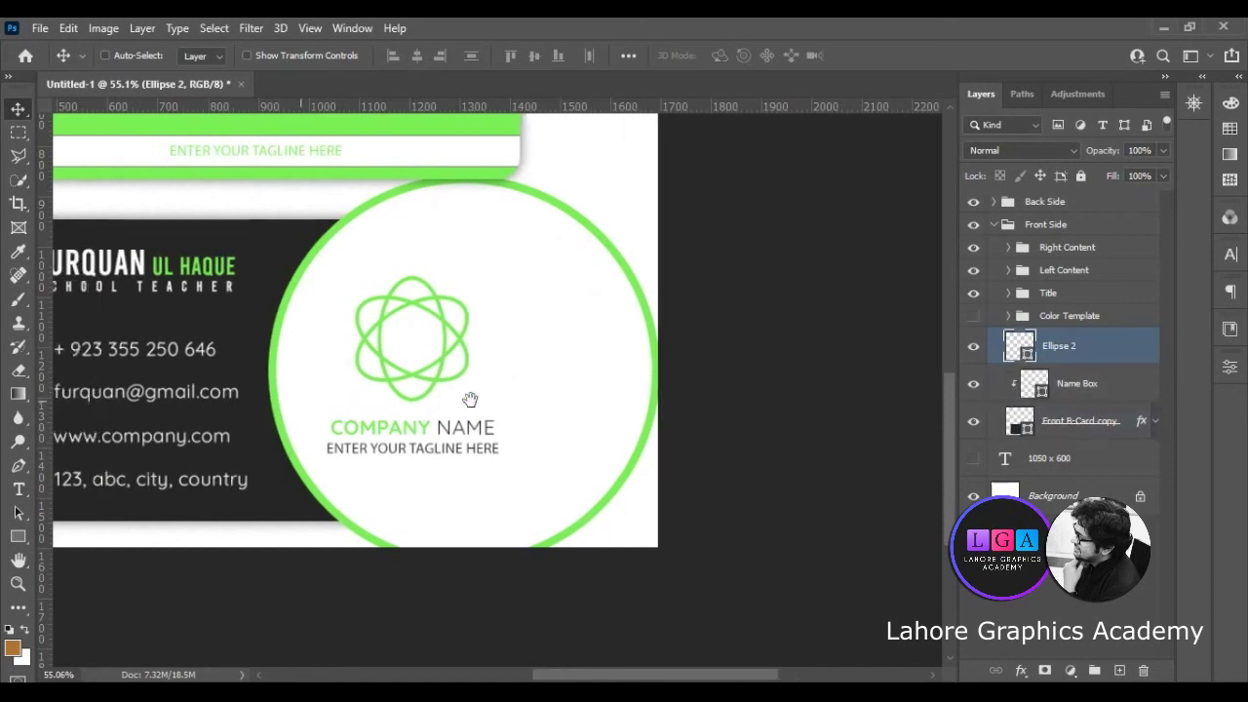
{"action": "left_click_drag", "start_coordinate": [319, 404], "coordinate": [491, 403]}
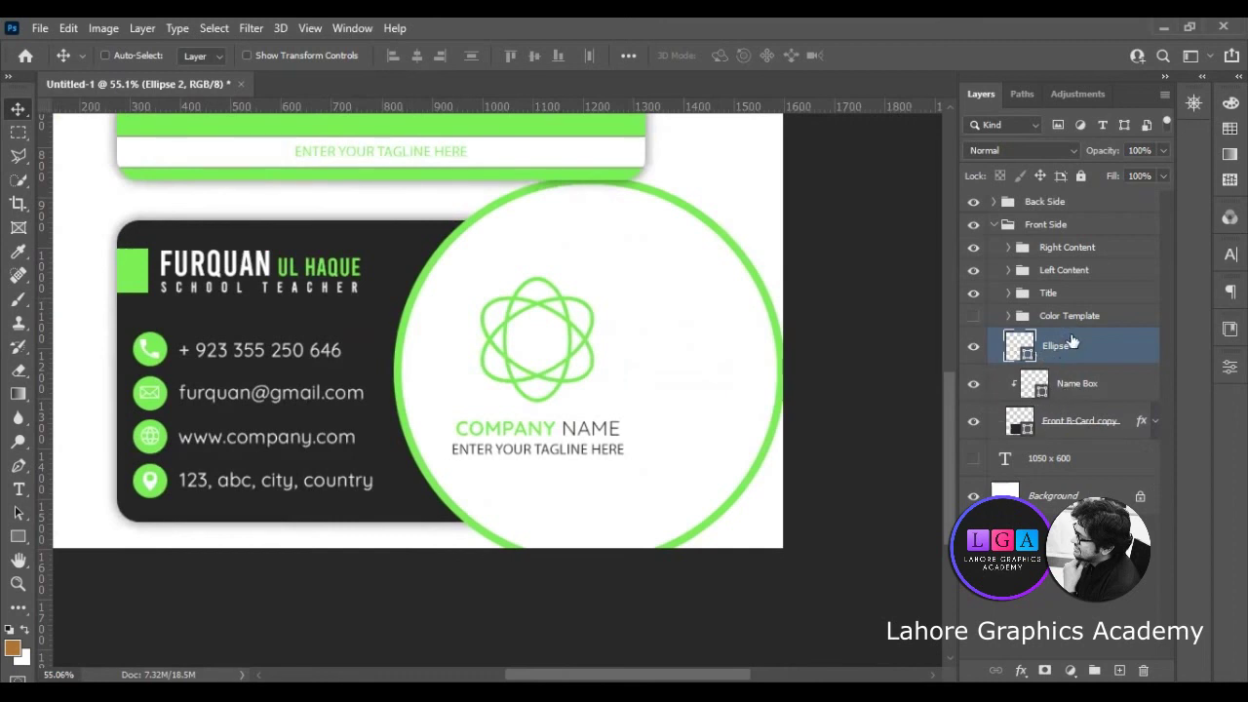
{"action": "left_click_drag", "start_coordinate": [1072, 340], "coordinate": [1083, 362]}
{"action": "left_click", "coordinate": [1083, 360], "text": "alt"}
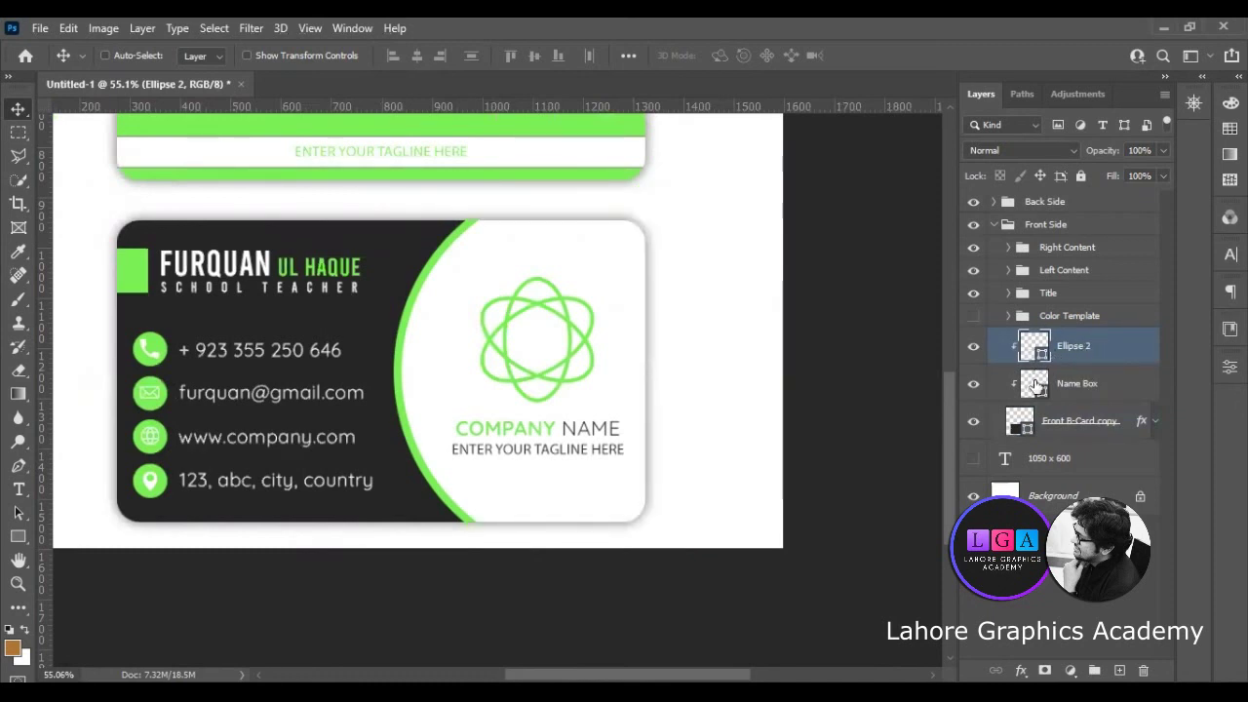